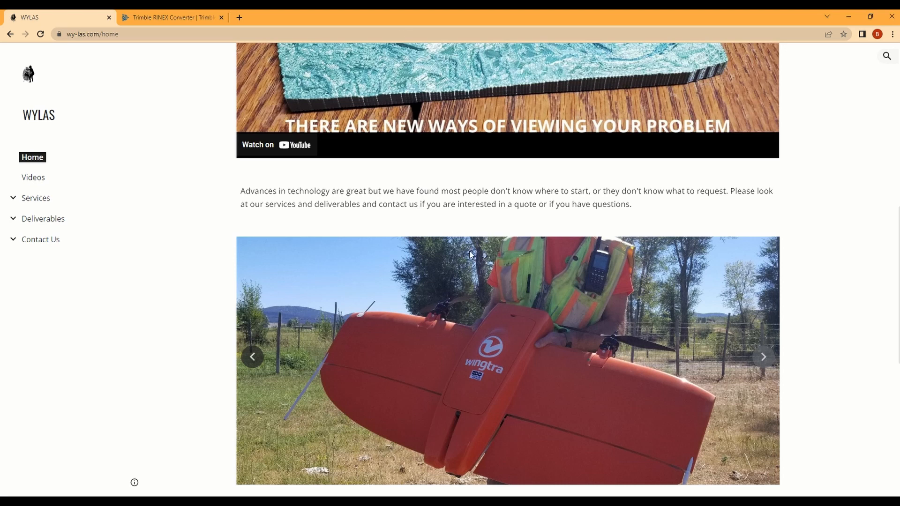
Step: Review the Wingtra One collection and processing workflow in TutorialObjectives.txt and minimize the notes
left_click(229, 501)
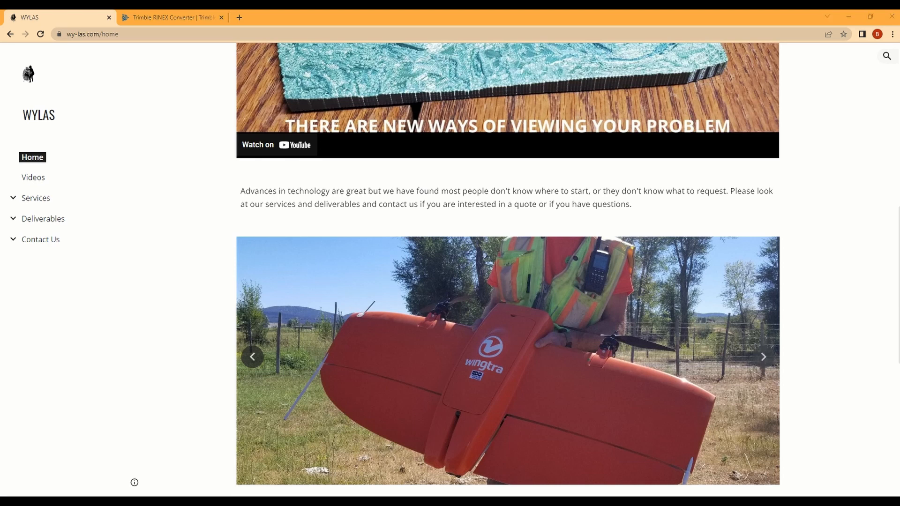
left_click_drag(158, 97, 424, 104)
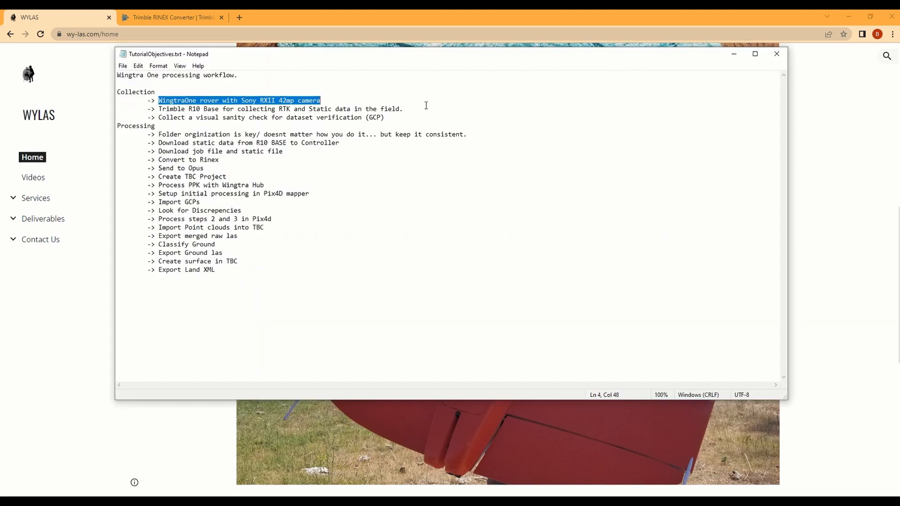
left_click(291, 135)
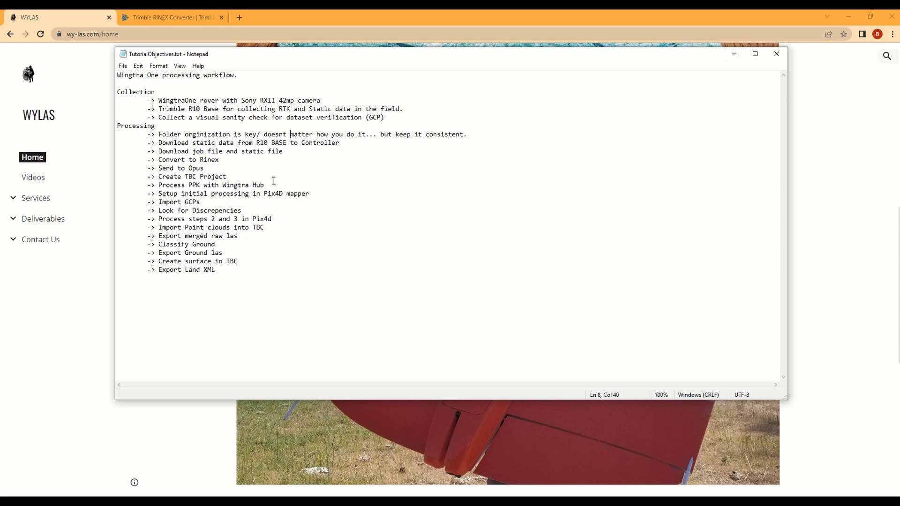
left_click_drag(160, 134, 289, 273)
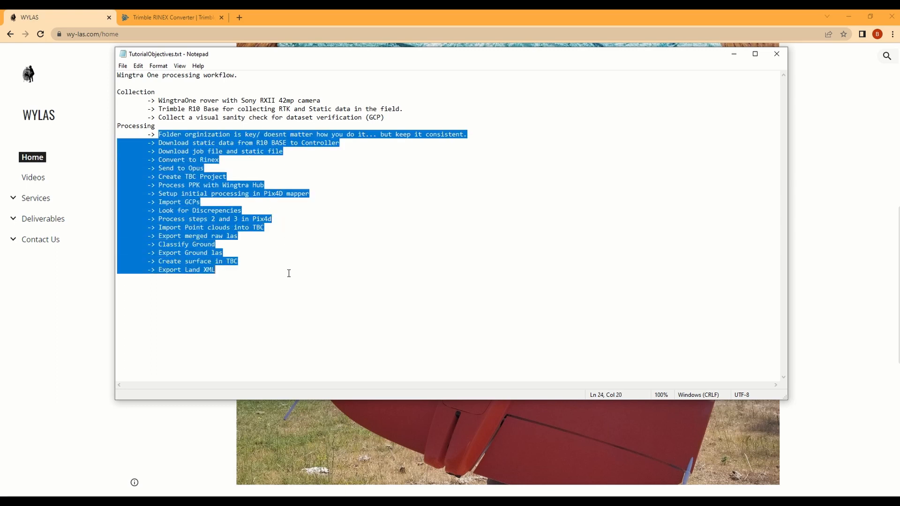
left_click(302, 282)
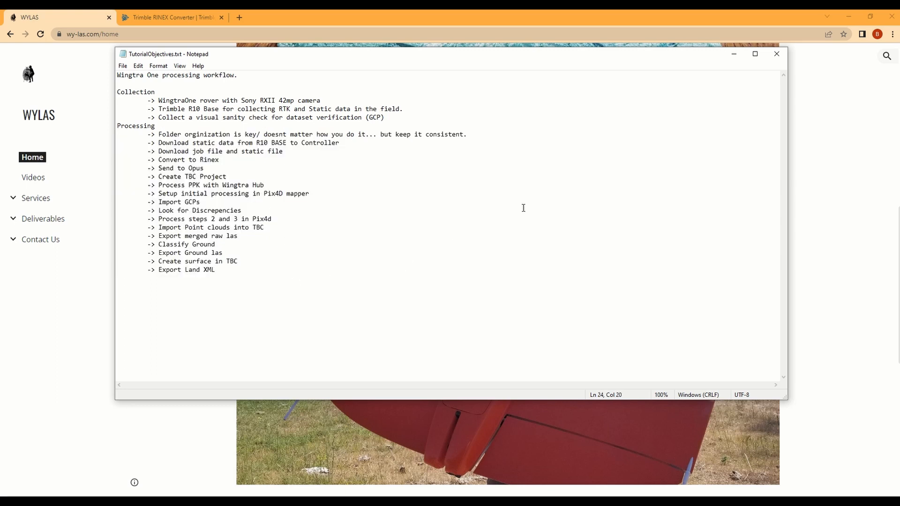
left_click(734, 55)
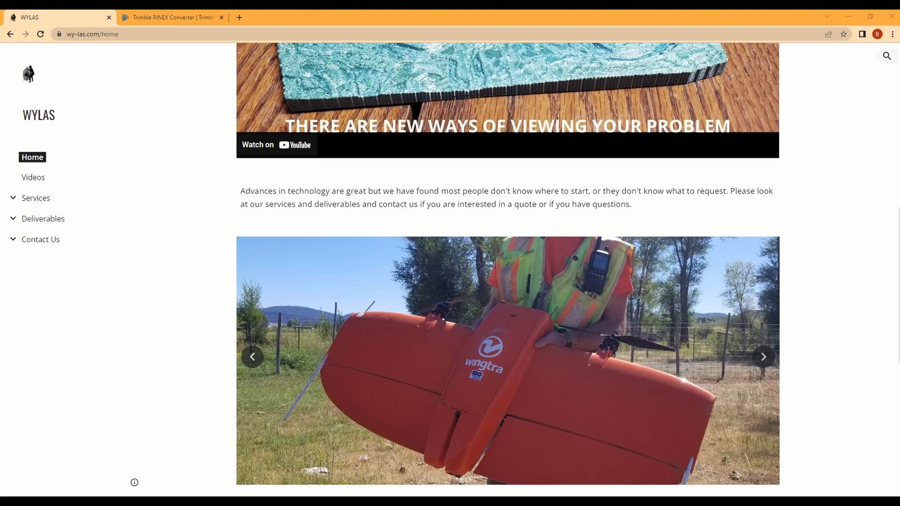
Step: Switch to File Explorer and examine the template contents of ProjectFolder on the WYLAS1 (F:) drive
key("alt+Tab")
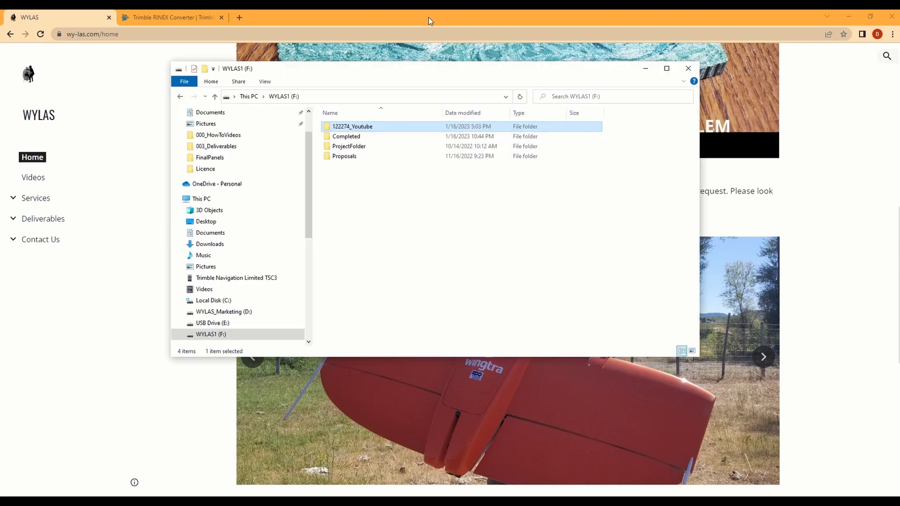
double_click(347, 146)
left_click_drag(356, 197, 347, 125)
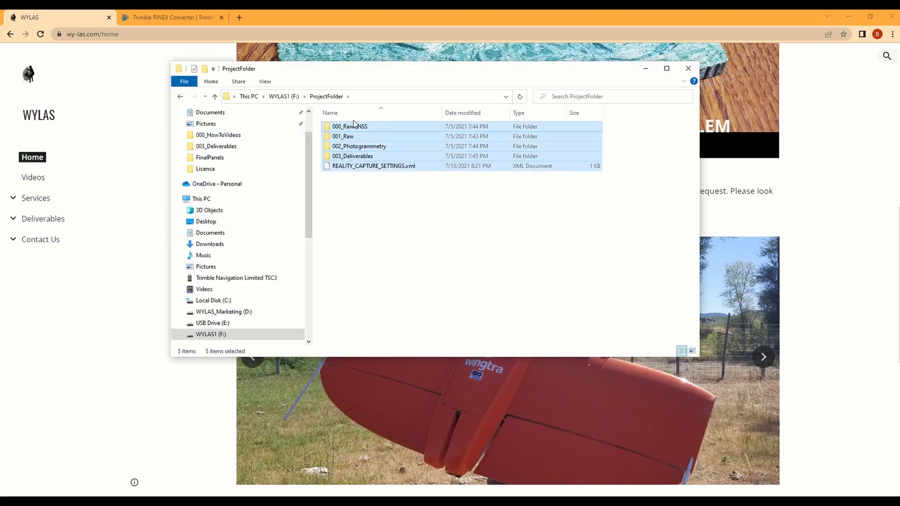
left_click(279, 98)
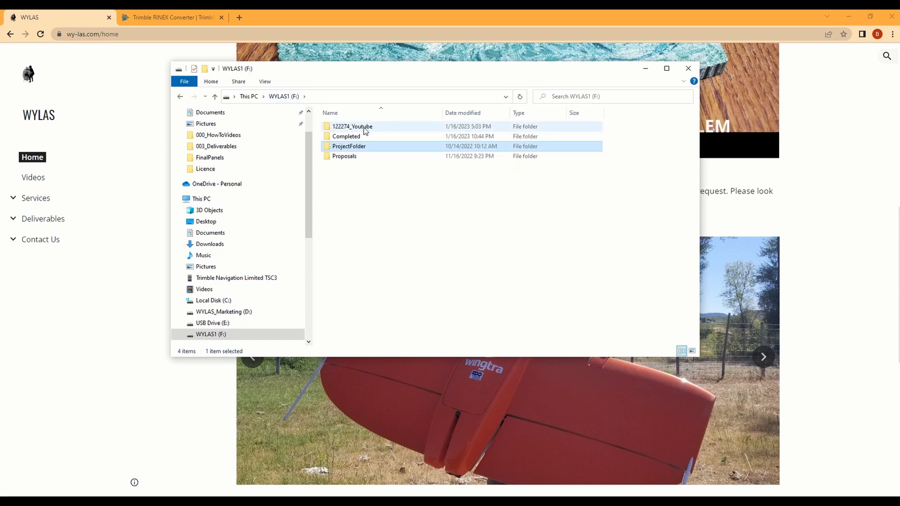
Step: Look into the 001_Raw folder of 122274_Youtube and examine the flight folders in WingtraPilotProjects on USB Drive (E:)
double_click(364, 127)
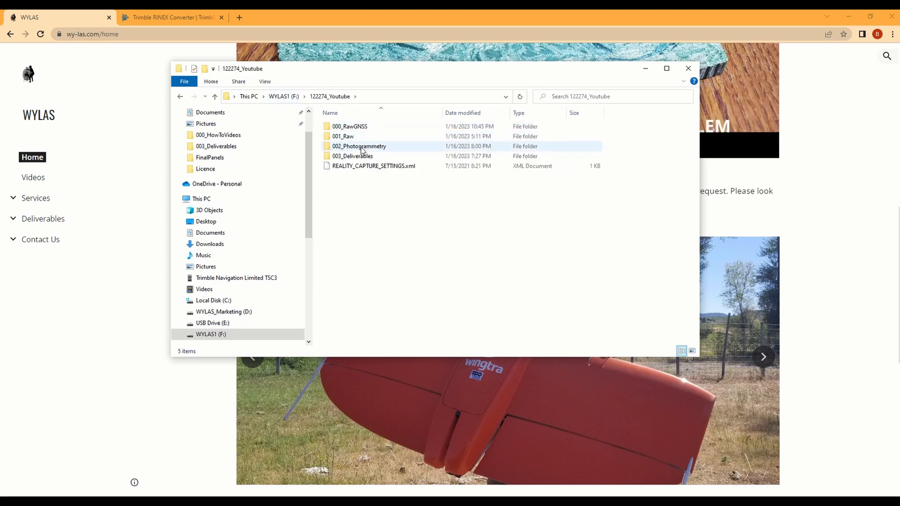
double_click(356, 137)
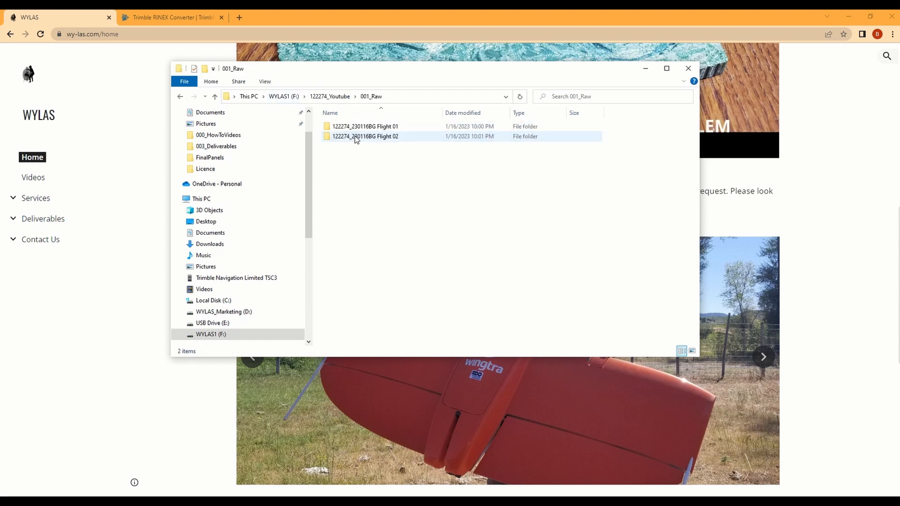
left_click(232, 324)
double_click(356, 217)
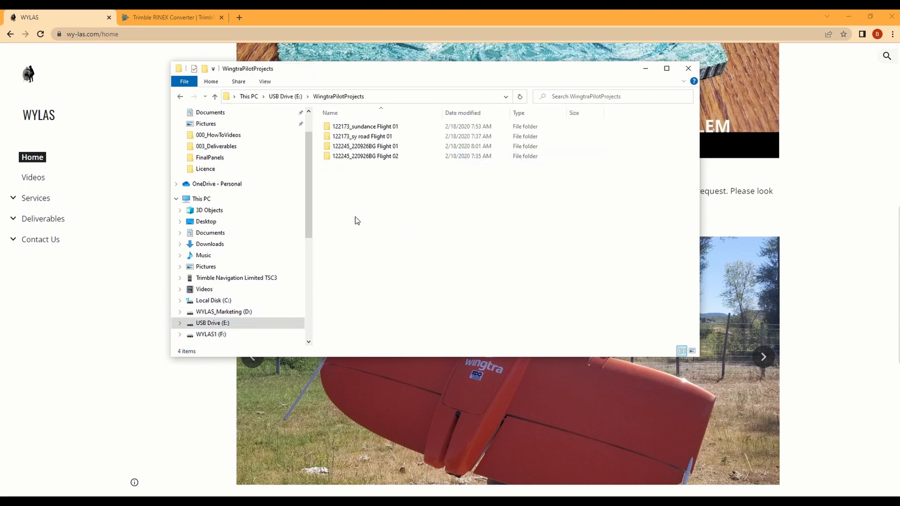
left_click_drag(370, 206, 345, 123)
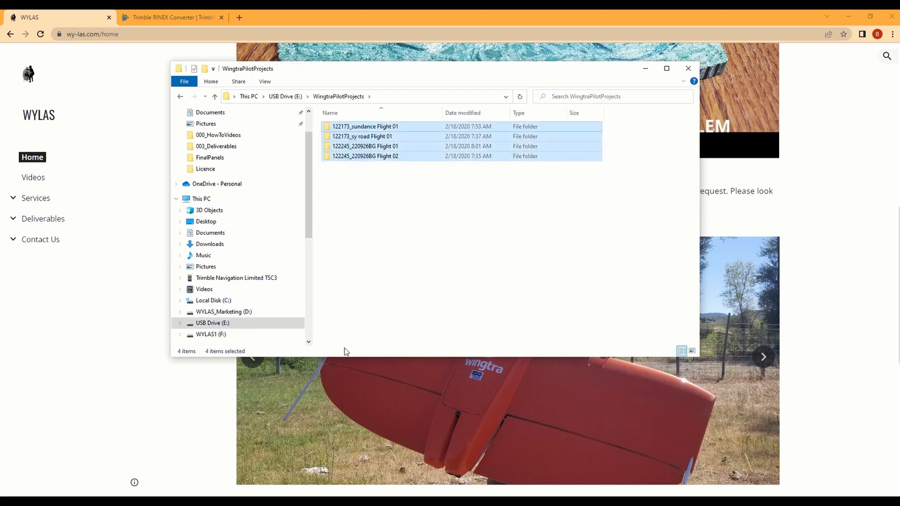
Step: Return to the 122274_Youtube project on WYLAS1 (F:) and check the copied flight folders in 001_Raw
left_click(220, 335)
double_click(352, 126)
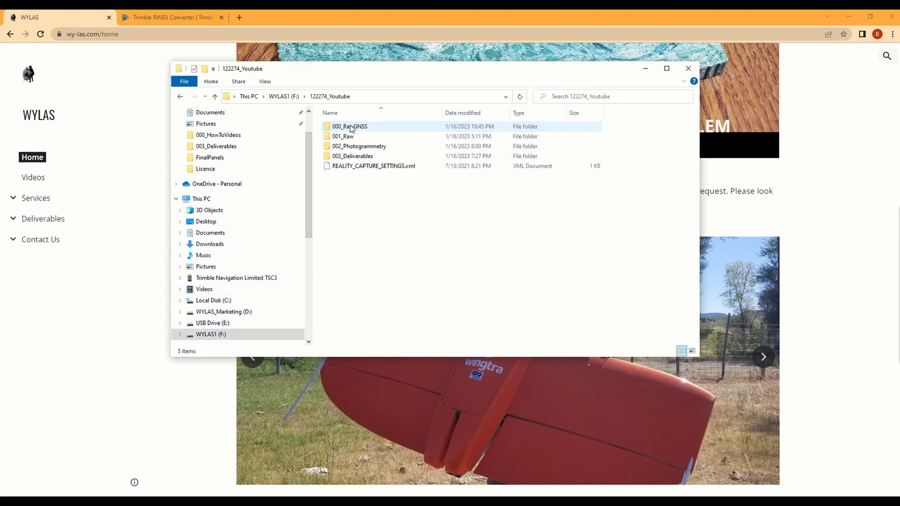
double_click(349, 136)
left_click_drag(413, 204, 351, 100)
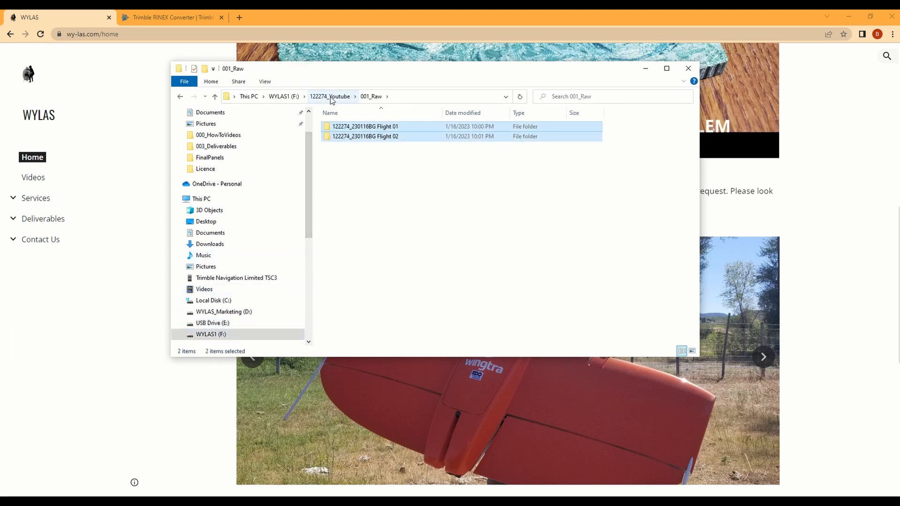
Step: Open the 122274_230116BG Files folder inside the project's 000_RawGNSS folder
left_click(331, 97)
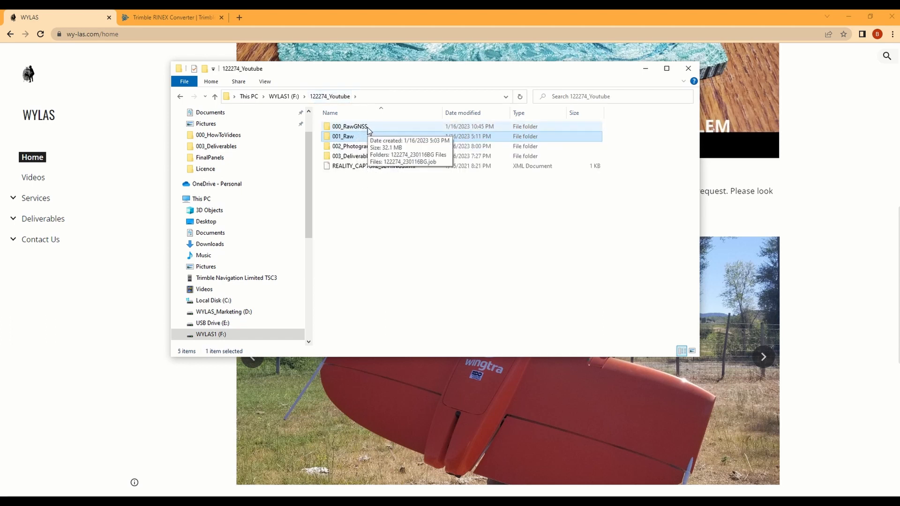
double_click(368, 127)
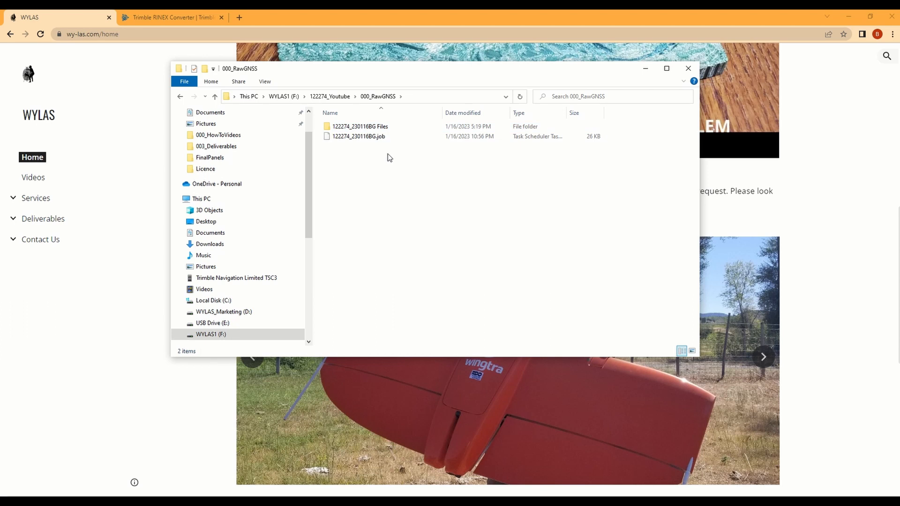
left_click_drag(386, 164, 357, 140)
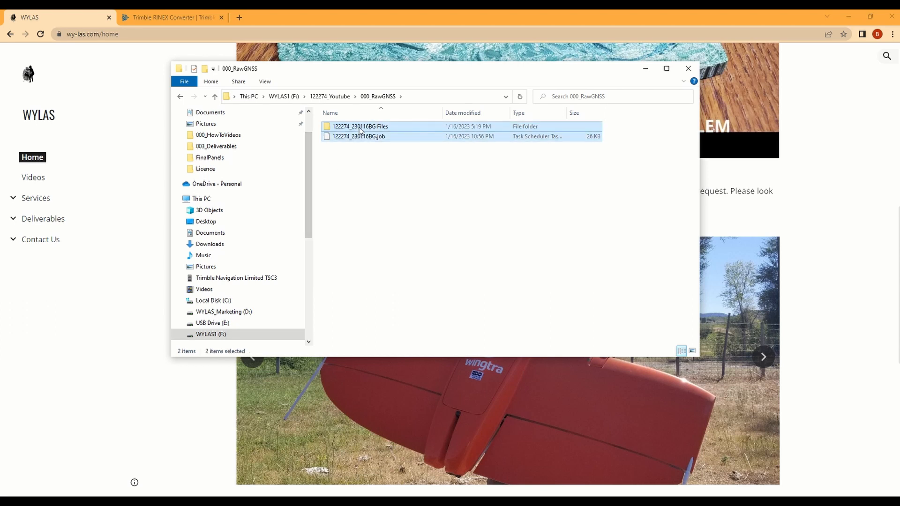
double_click(359, 127)
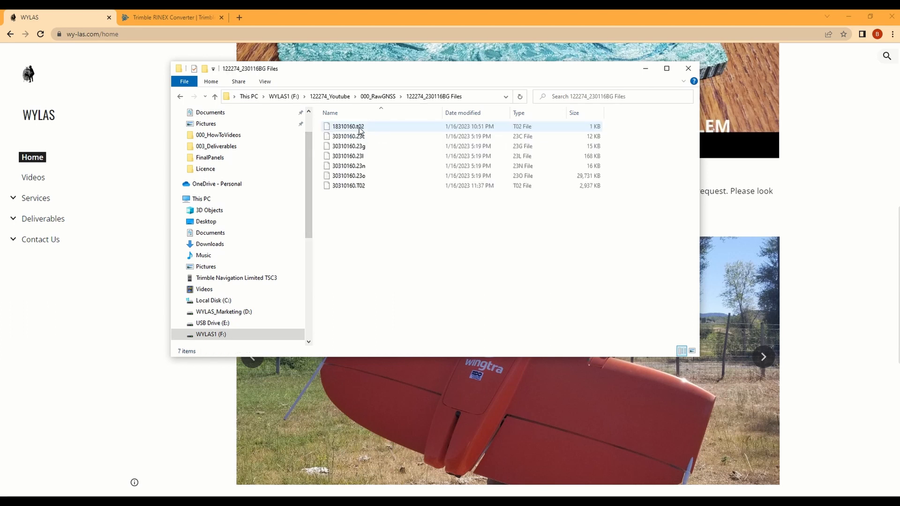
Step: Delete the existing RINEX files 30310160.23c through 30310160.23o, keeping the T02 files
left_click(364, 185)
left_click(365, 176)
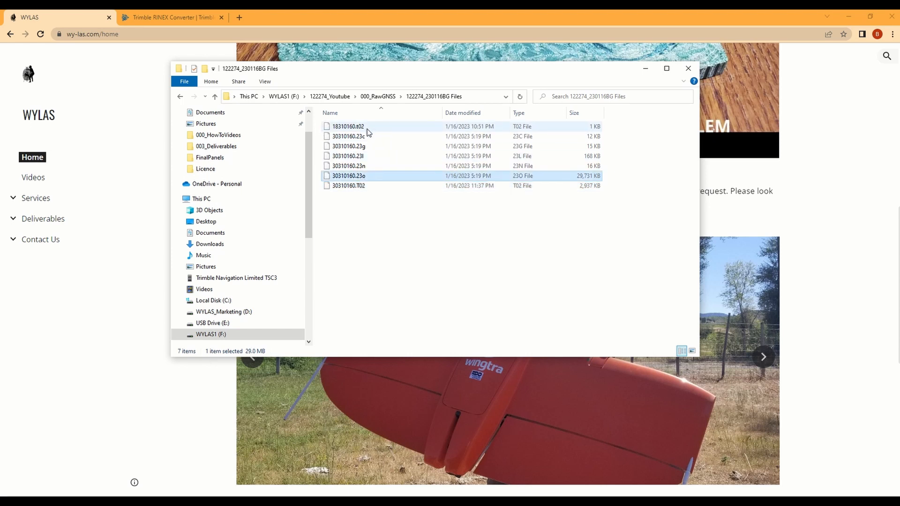
left_click(366, 137, "shift")
right_click(366, 136)
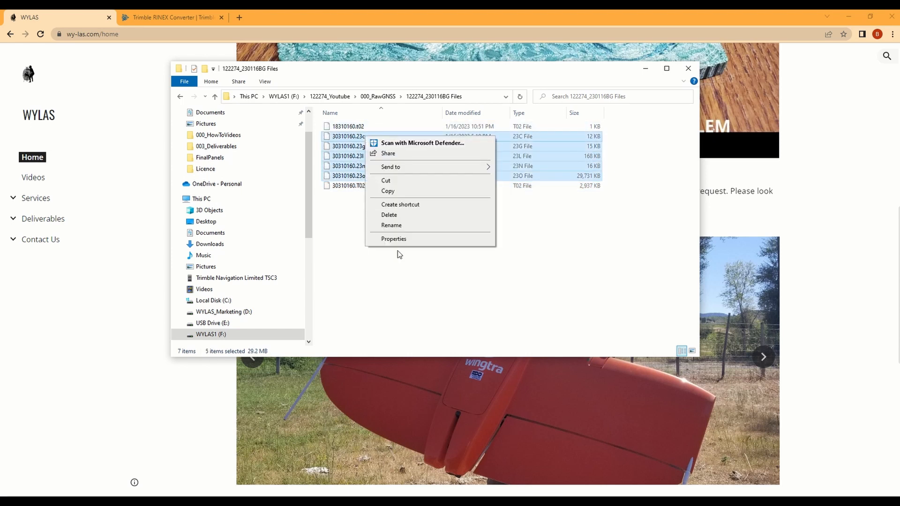
left_click(389, 215)
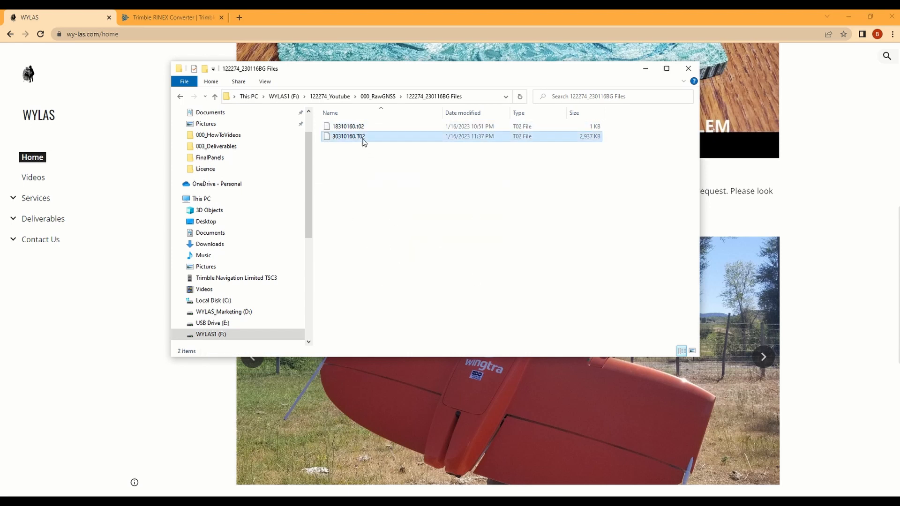
Step: Check the static files 30310160.T02 and 18310160.t02 and go back to the 000_RawGNSS folder
left_click(362, 138)
left_click(355, 127)
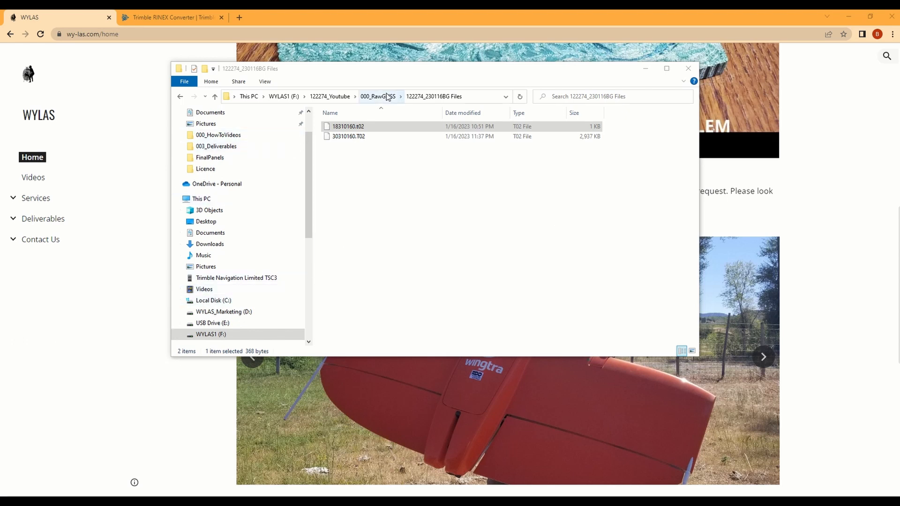
left_click(389, 96)
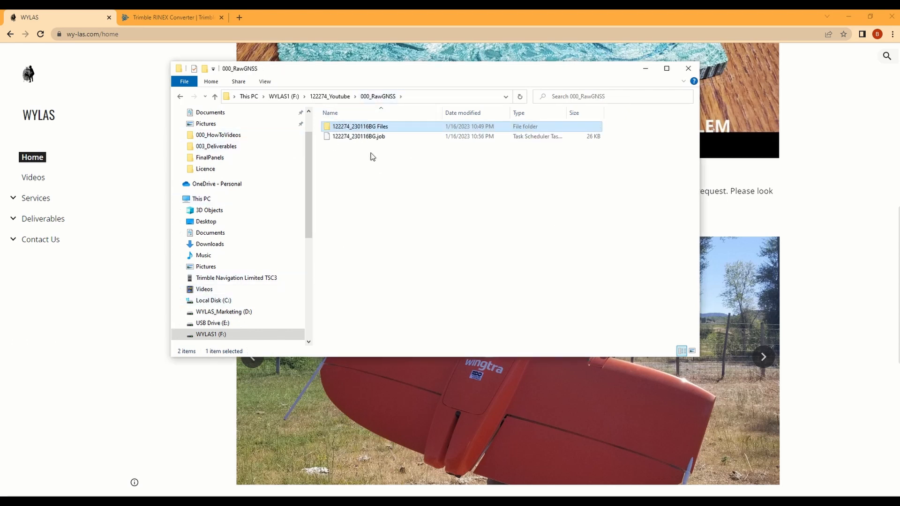
Step: Search the installed apps for "rin" and launch Convert To RINEX
key("super")
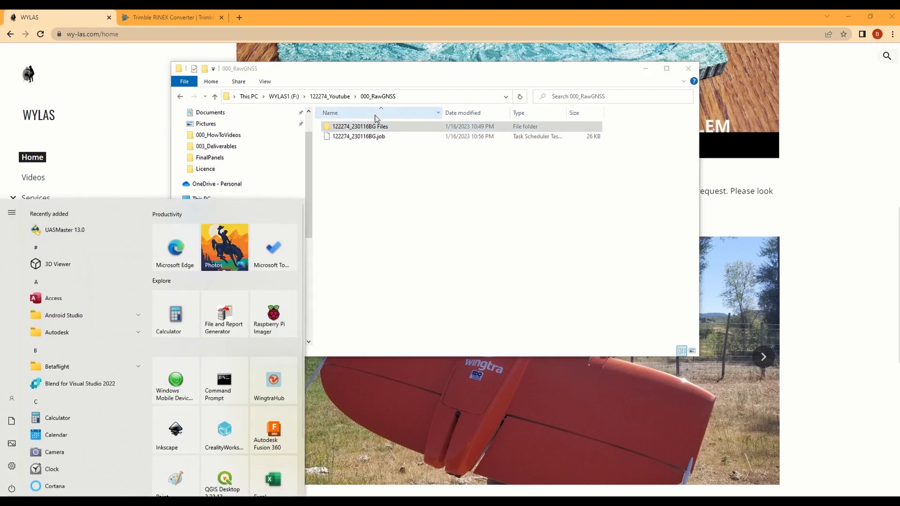
scroll(259, 339, "down", 2)
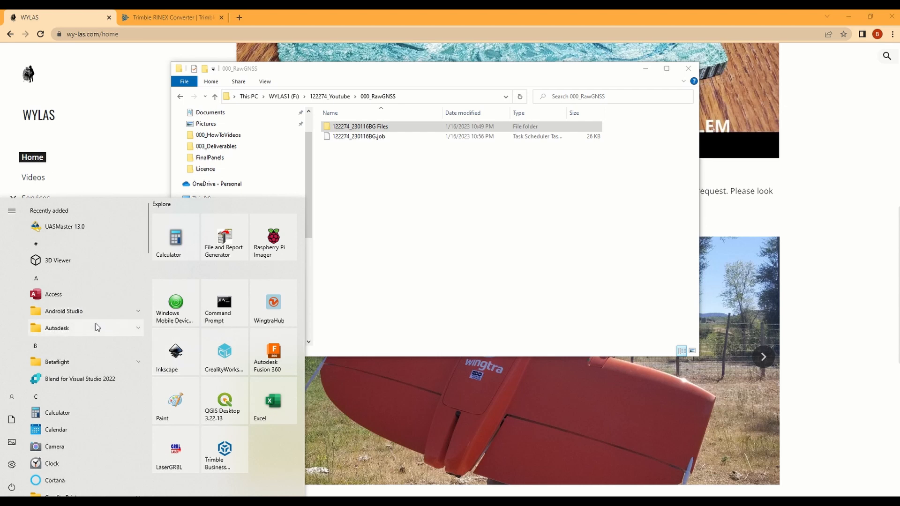
type("r")
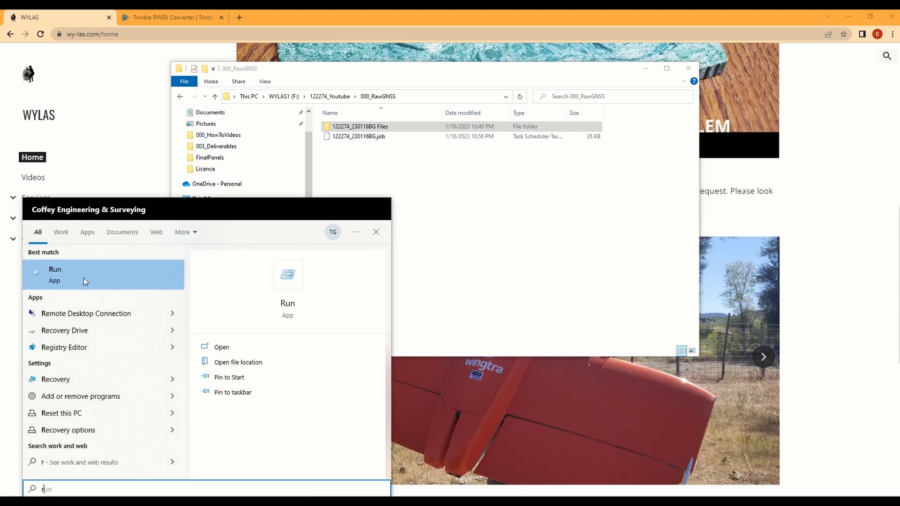
type("in")
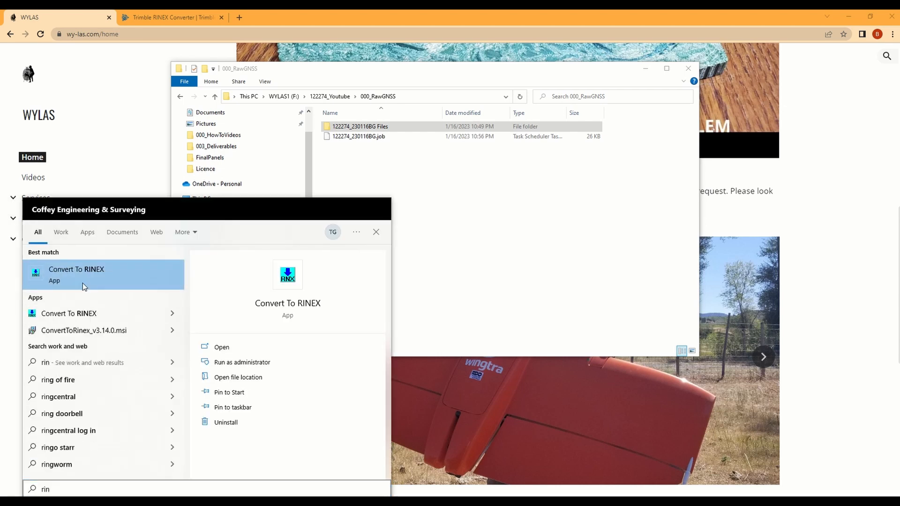
left_click(83, 283)
Step: Load 30310160.T02 from 122274_Youtube\000_RawGNSS\122274_230116BG Files for conversion and make the converter window taller
left_click(27, 42)
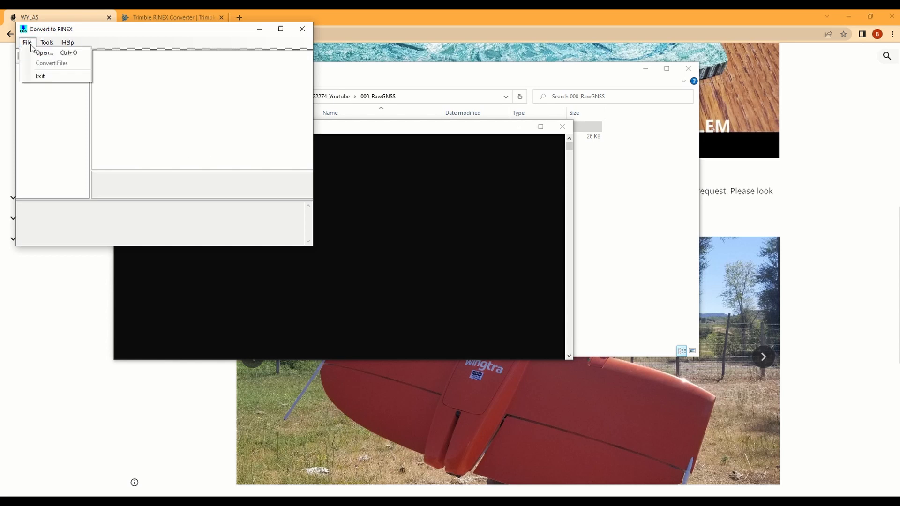
left_click(60, 55)
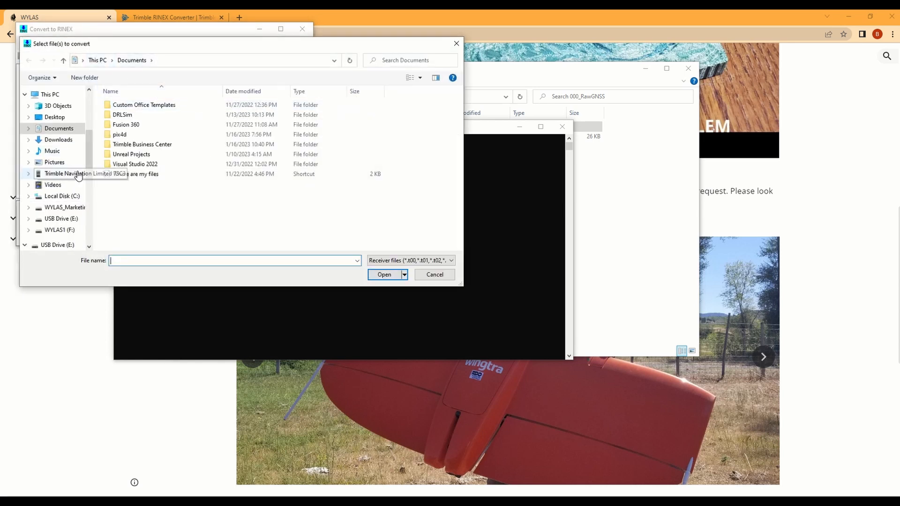
left_click(67, 176)
left_click(59, 230)
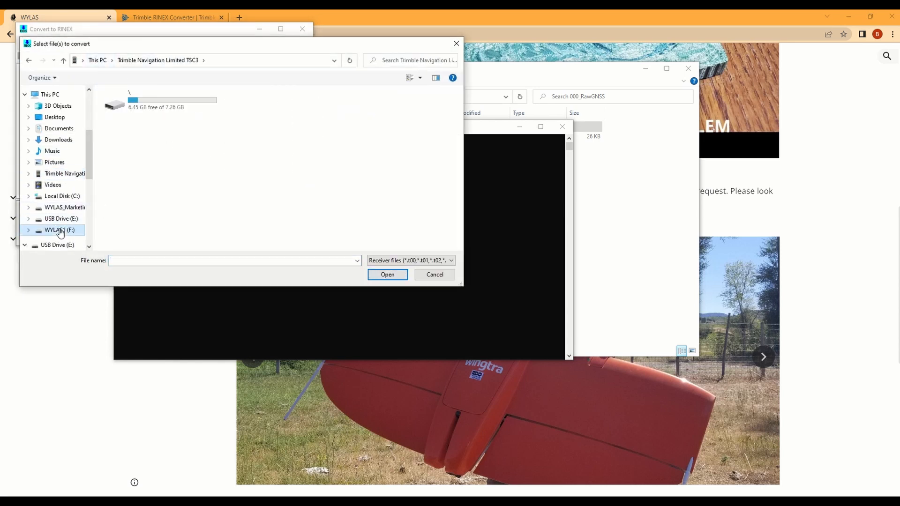
double_click(133, 106)
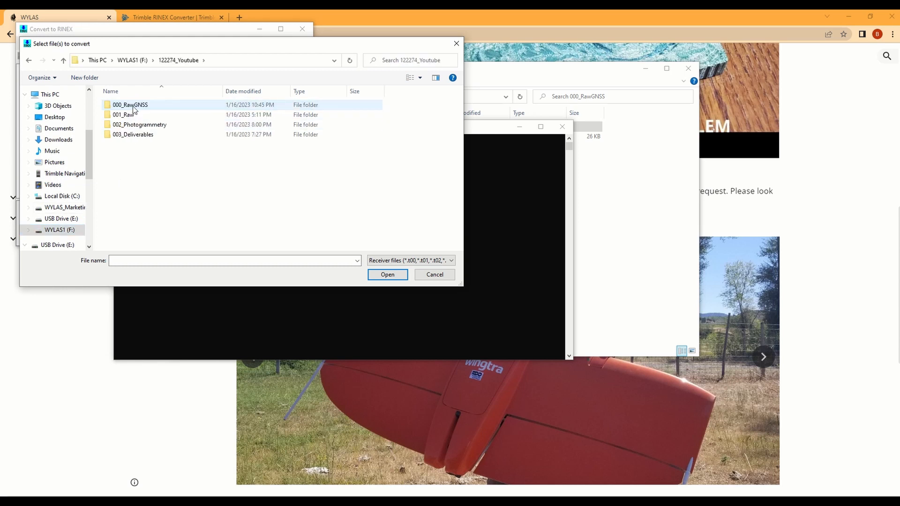
double_click(133, 106)
double_click(133, 105)
left_click(133, 115)
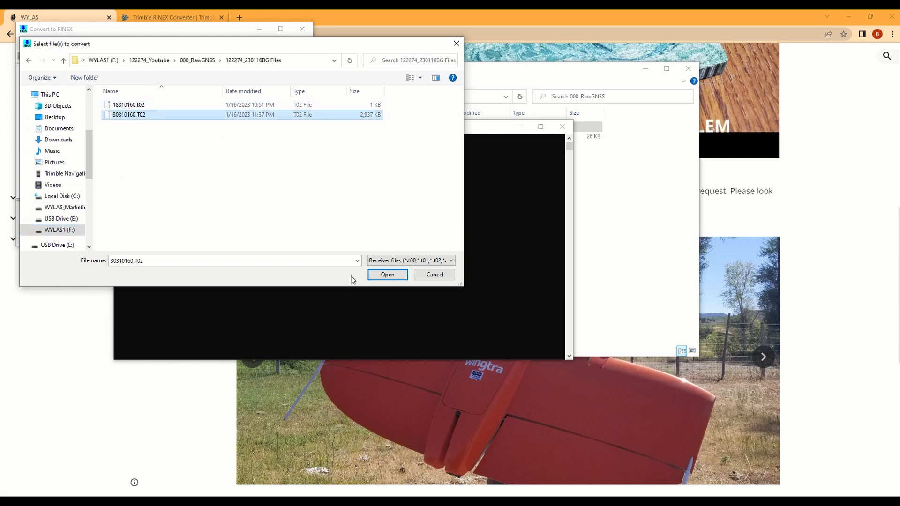
left_click(388, 275)
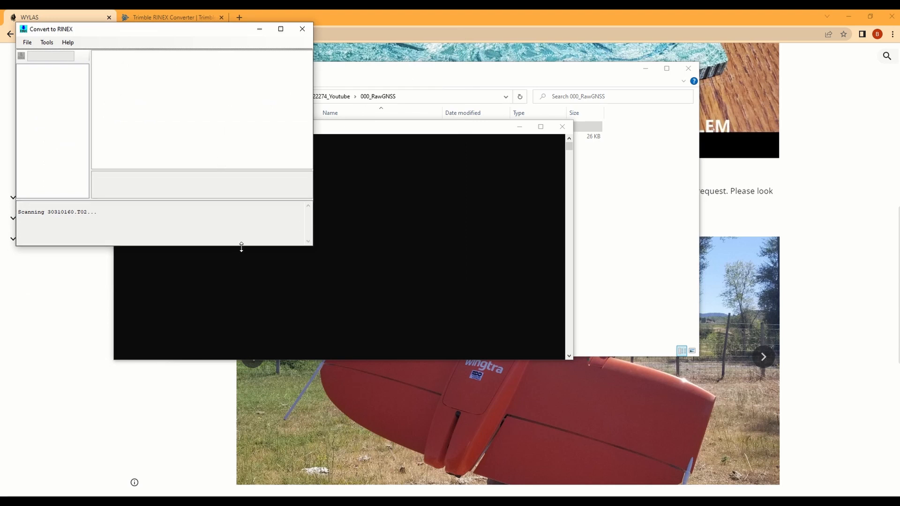
left_click_drag(242, 247, 244, 464)
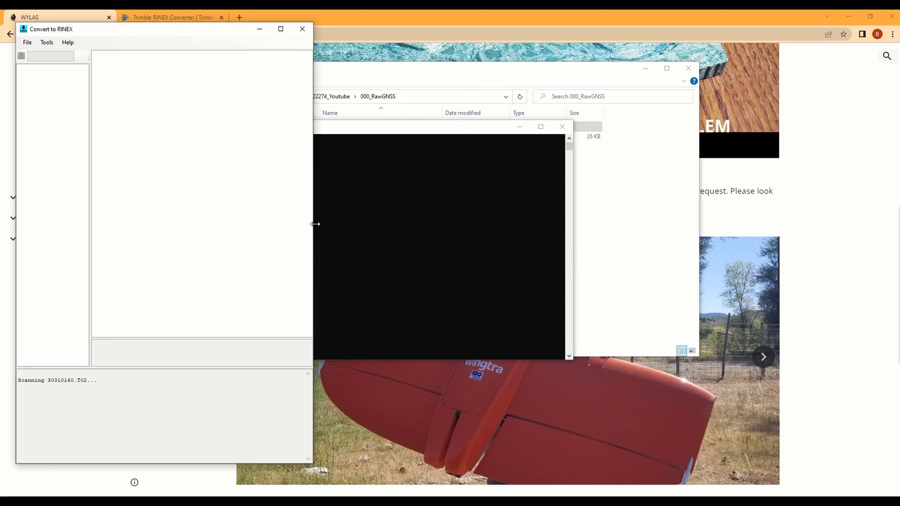
Step: Widen the converter window to show all settings and copy the antenna offset value of 30310160.T02
left_click_drag(315, 224, 444, 240)
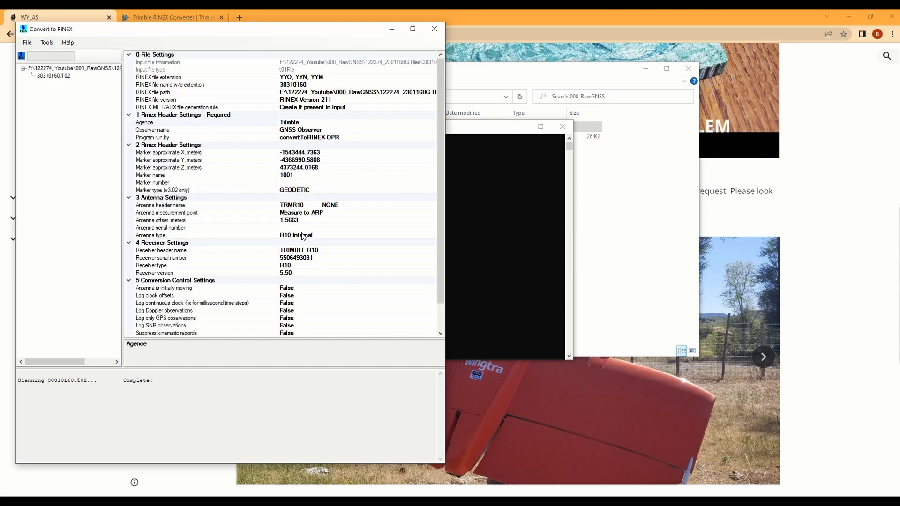
left_click(287, 221)
left_click_drag(310, 221, 272, 221)
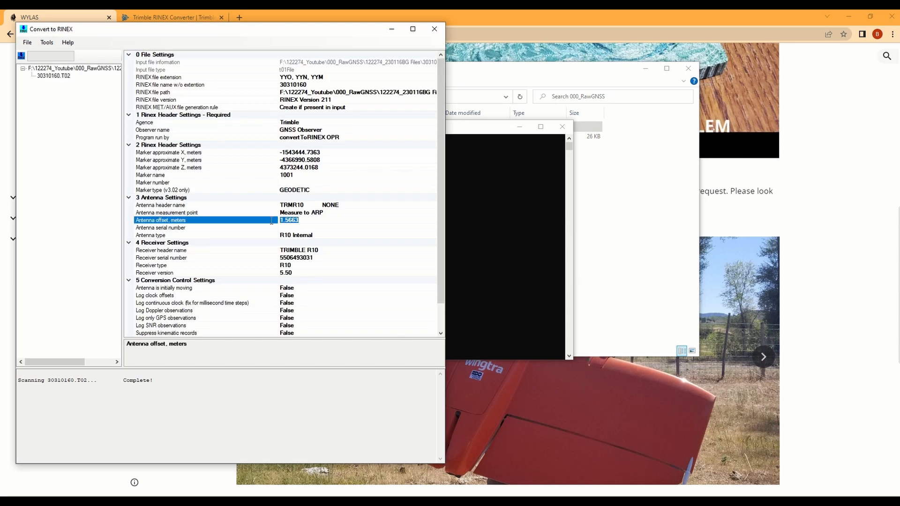
right_click(290, 222)
left_click(309, 246)
Step: Check the antenna header name in the antenna settings and return to the antenna offset
left_click(285, 205)
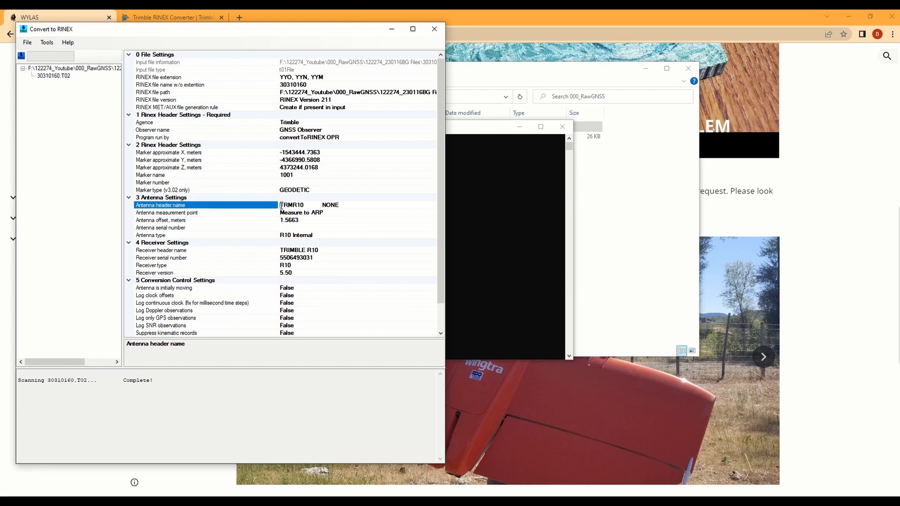
left_click_drag(281, 206, 306, 207)
left_click(341, 207, "shift")
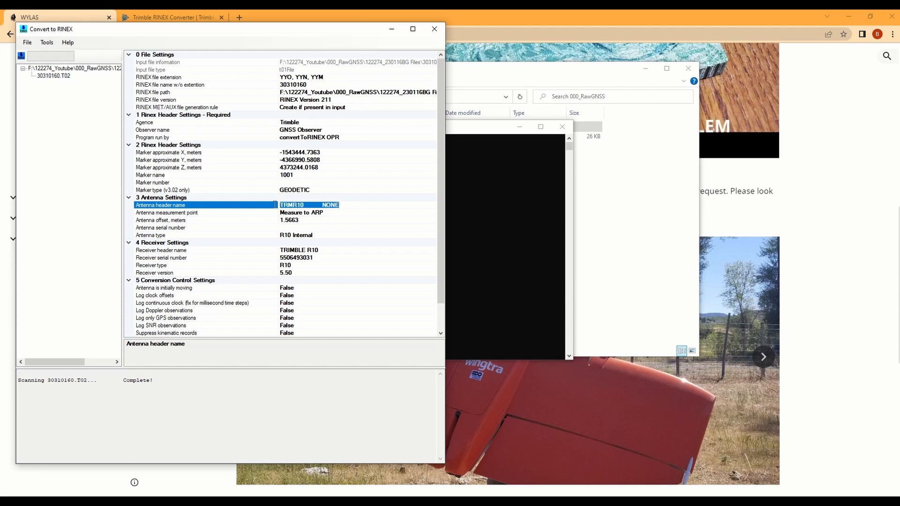
left_click(302, 220)
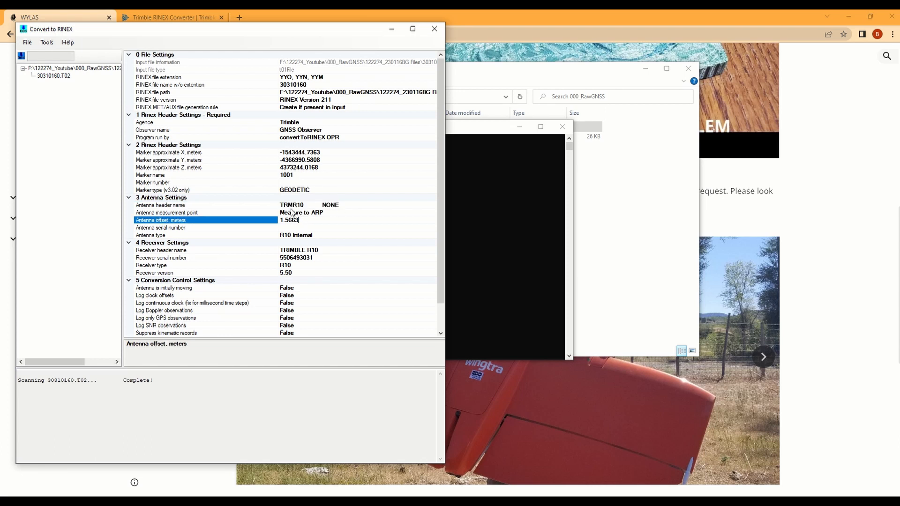
Step: Convert 30310160.T02 to RINEX and copy its antenna offset value again
left_click(27, 43)
left_click(44, 66)
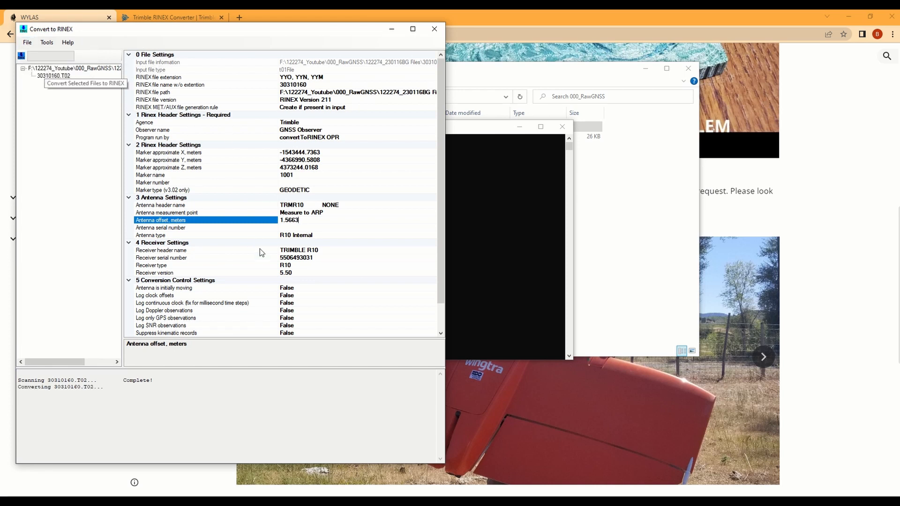
double_click(290, 220)
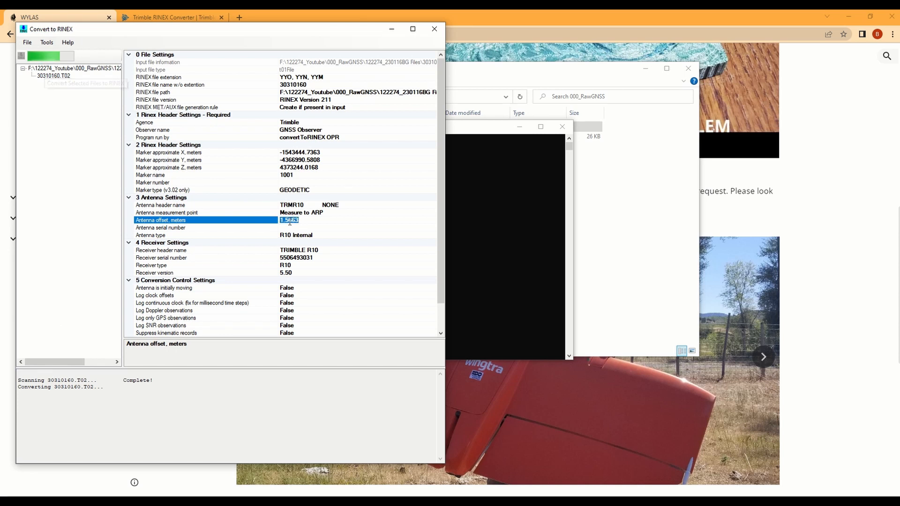
right_click(290, 223)
left_click(313, 252)
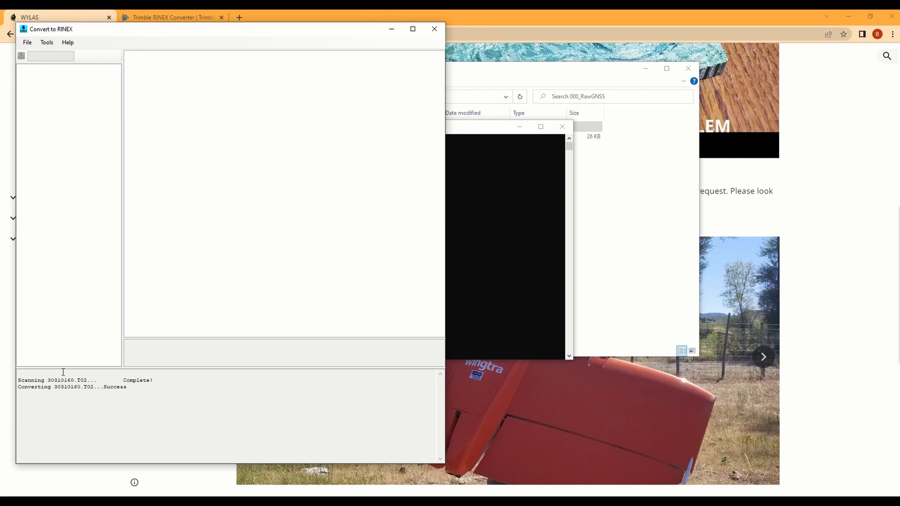
Step: Close the RINEX converter and choose 30310160.23o from 122274_230116BG Files as the data file on the OPUS upload page
left_click_drag(52, 387, 130, 388)
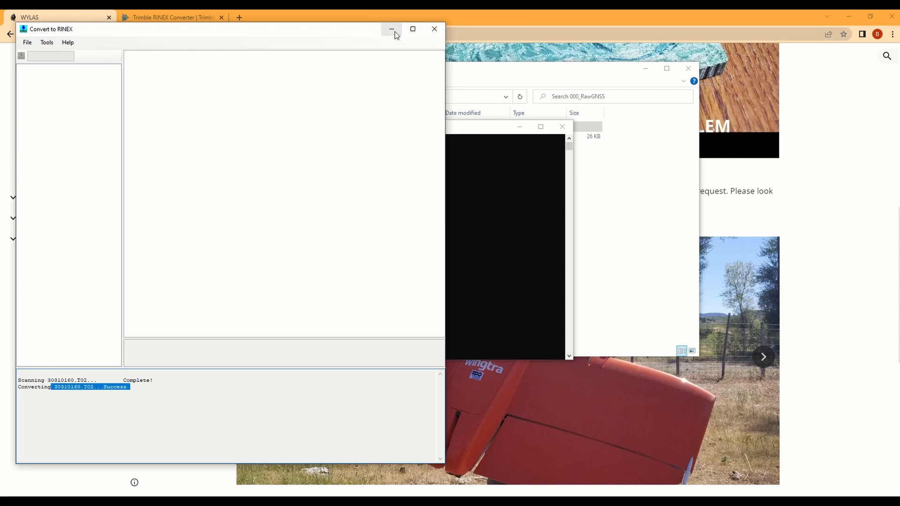
left_click(435, 29)
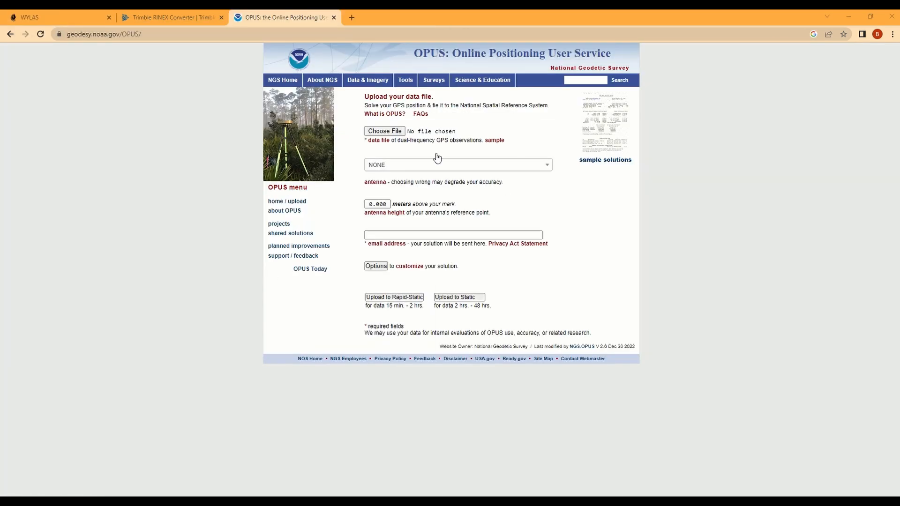
left_click(394, 133)
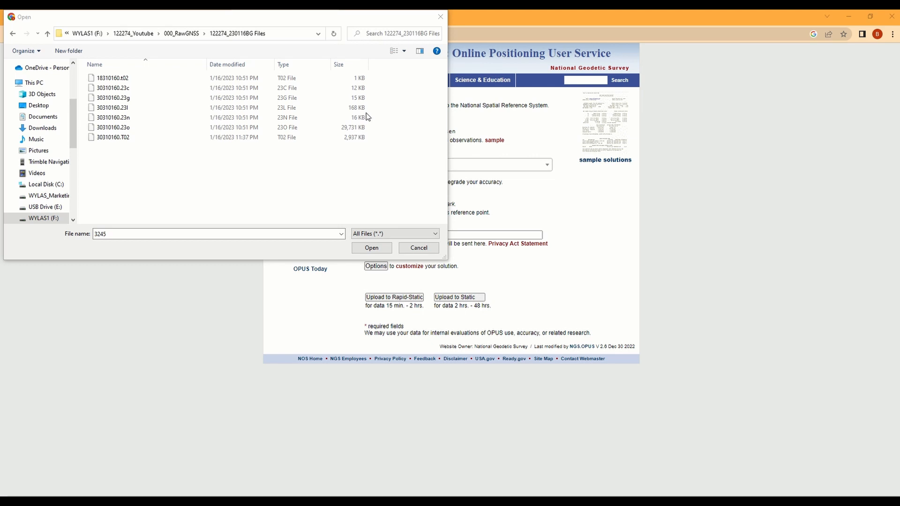
left_click_drag(348, 19, 443, 247)
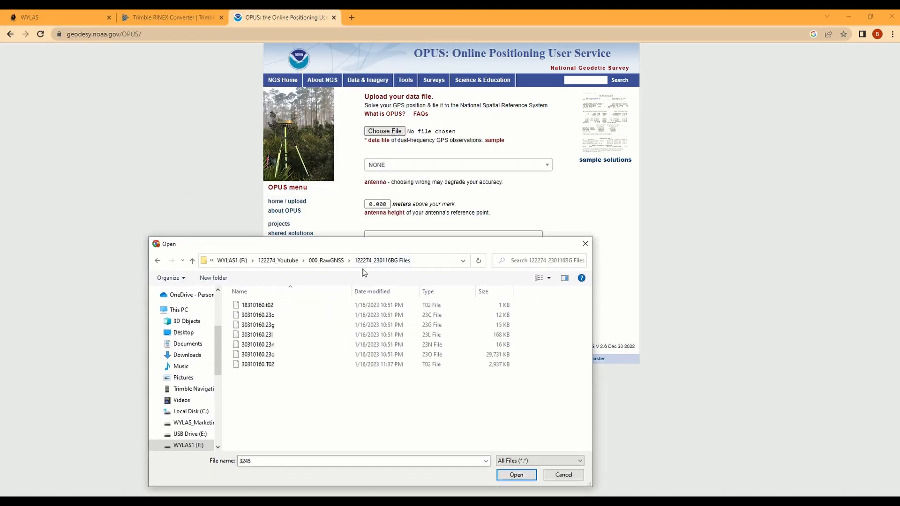
left_click(270, 357)
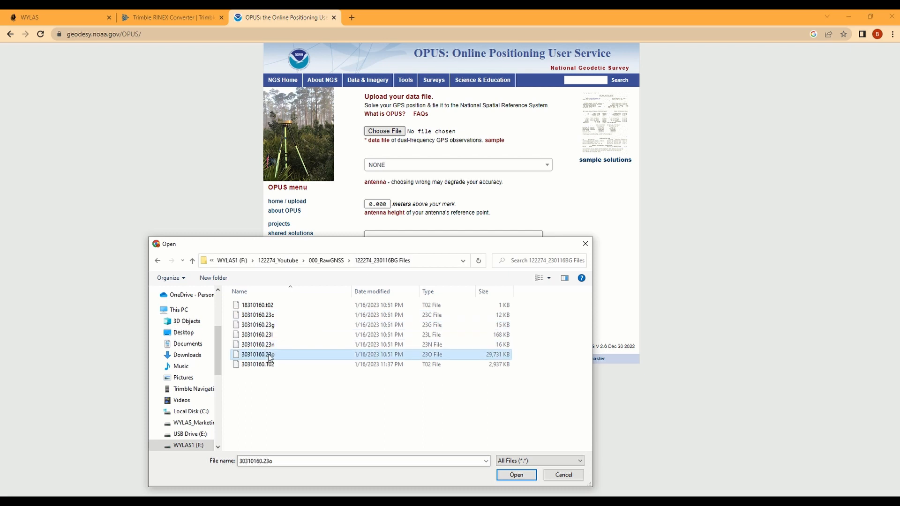
left_click(516, 475)
Step: Set the OPUS antenna to TRMR10 NONE and paste 1.5663 m as the antenna height
left_click(404, 167)
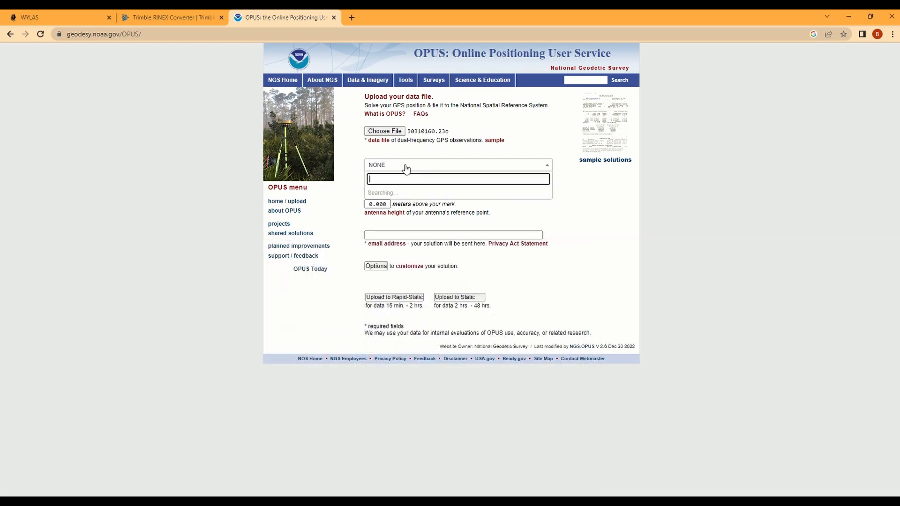
type("tr")
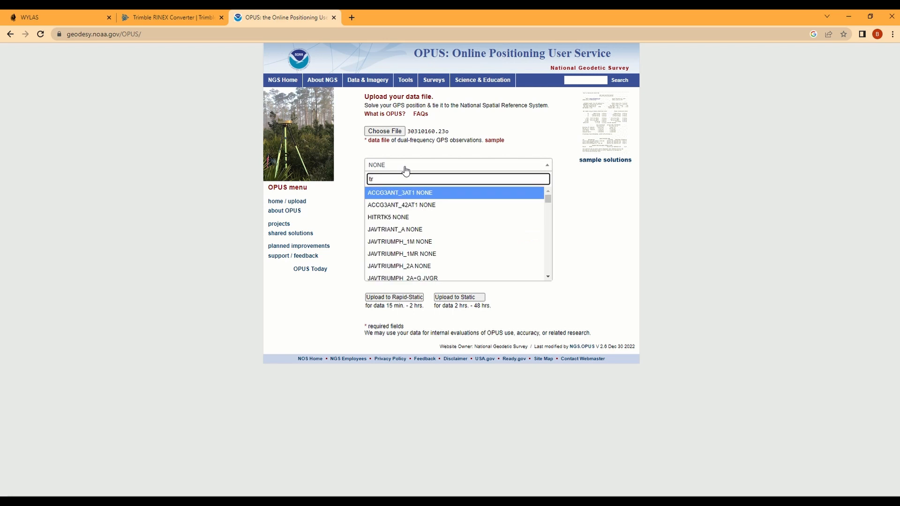
type("mr10")
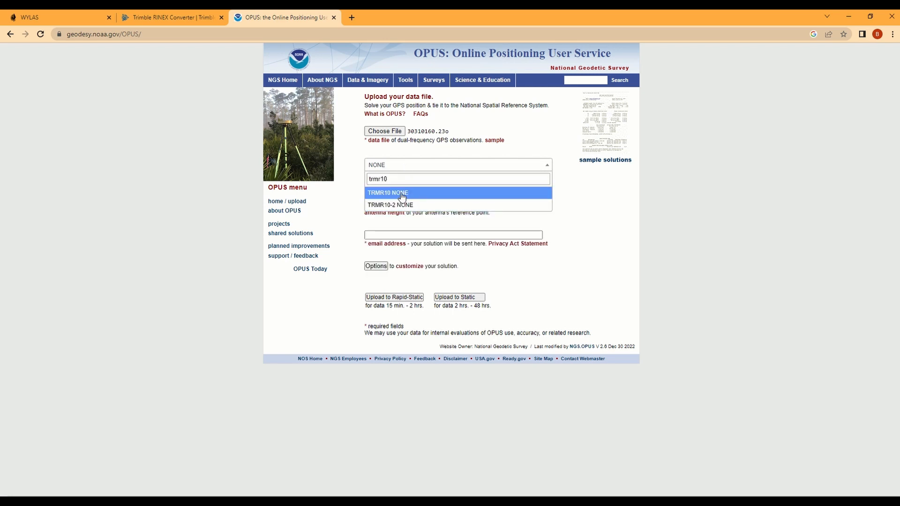
key("Return")
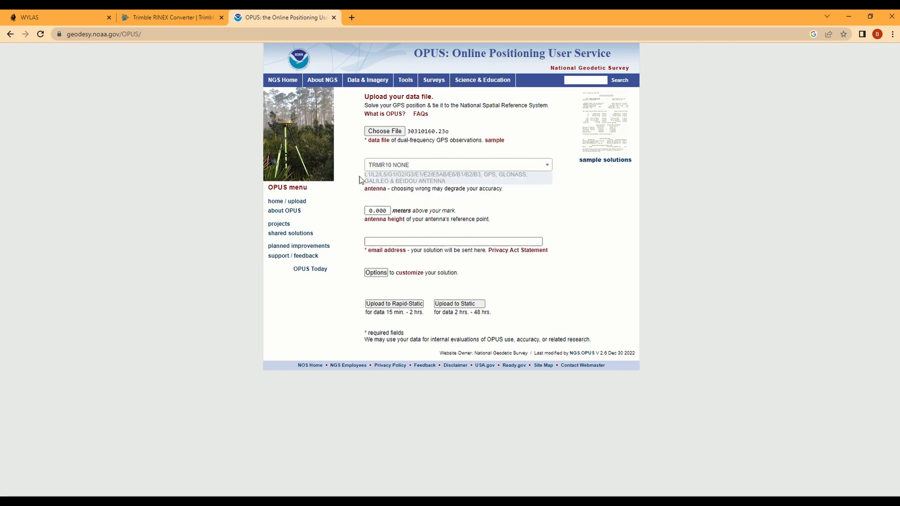
key("Tab")
key("ctrl+v")
key("super")
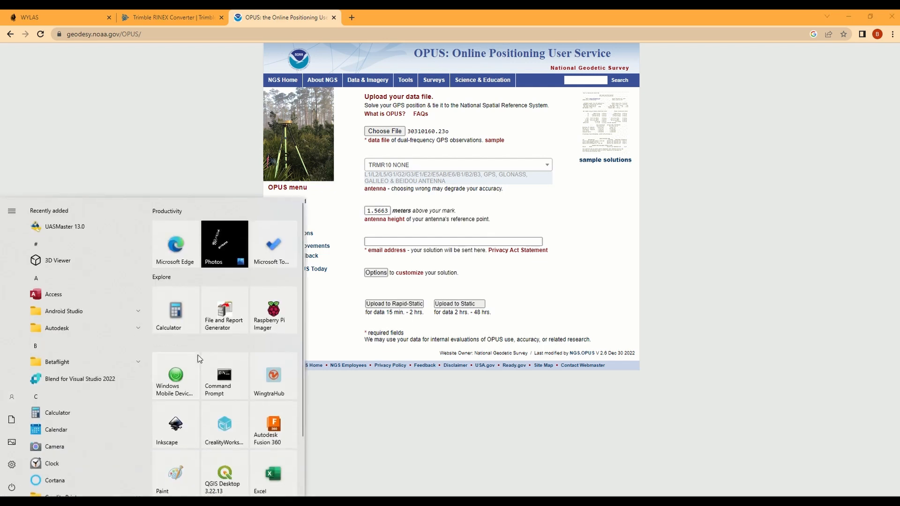
type("c")
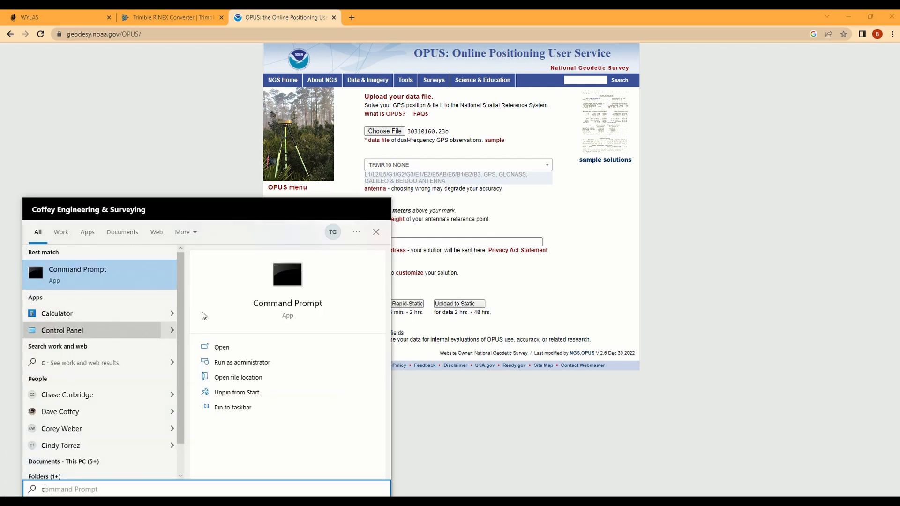
left_click(513, 260)
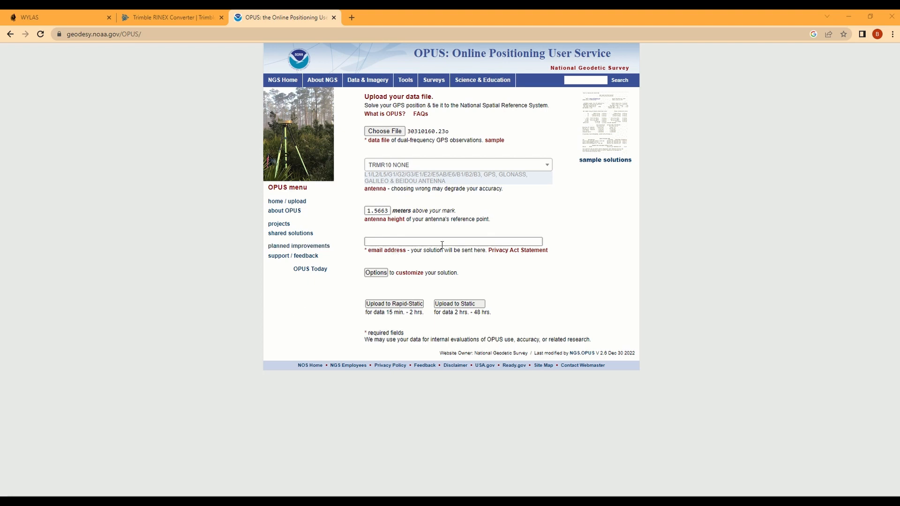
Step: Fill in the e-mail address for the OPUS solution and upload the data for static processing
left_click(401, 241)
left_click(470, 241)
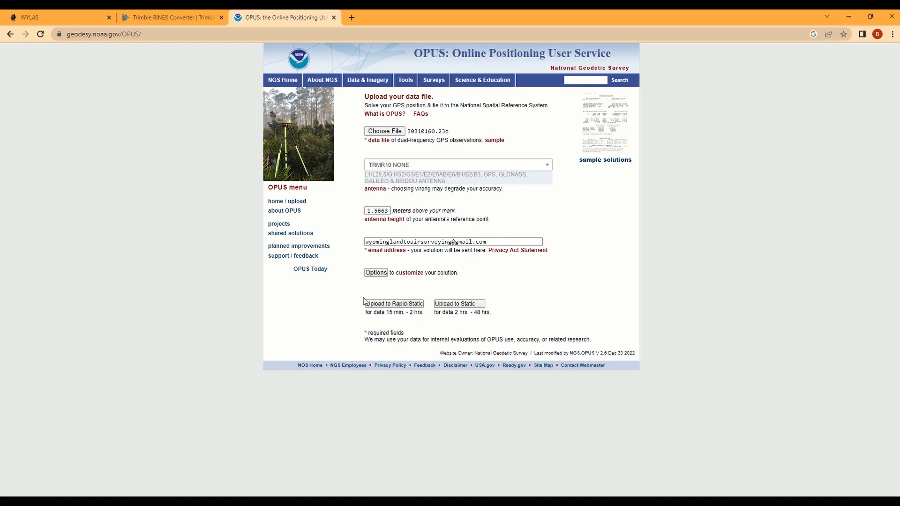
left_click(467, 304)
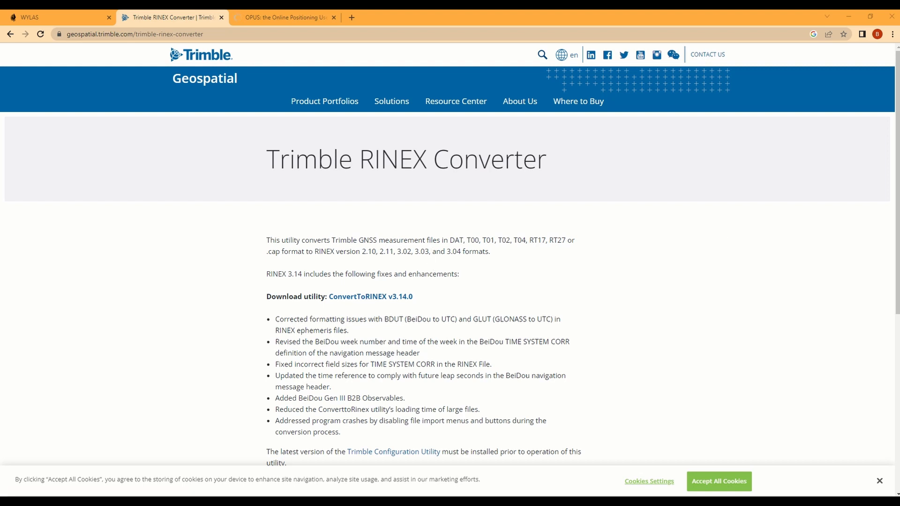
Step: Launch Trimble Business Center and create a new project from the US Survey Foot template
key("ctrl+shift+Tab")
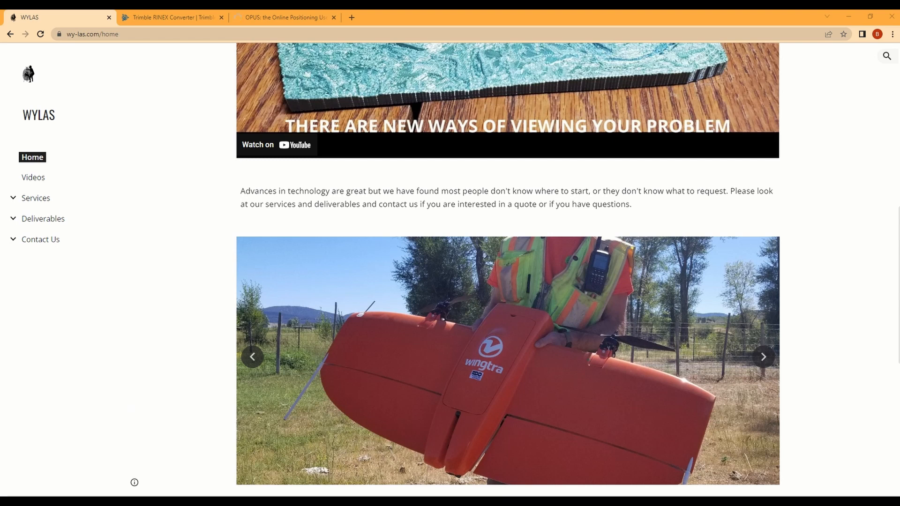
key("super")
scroll(217, 454, "down", 2)
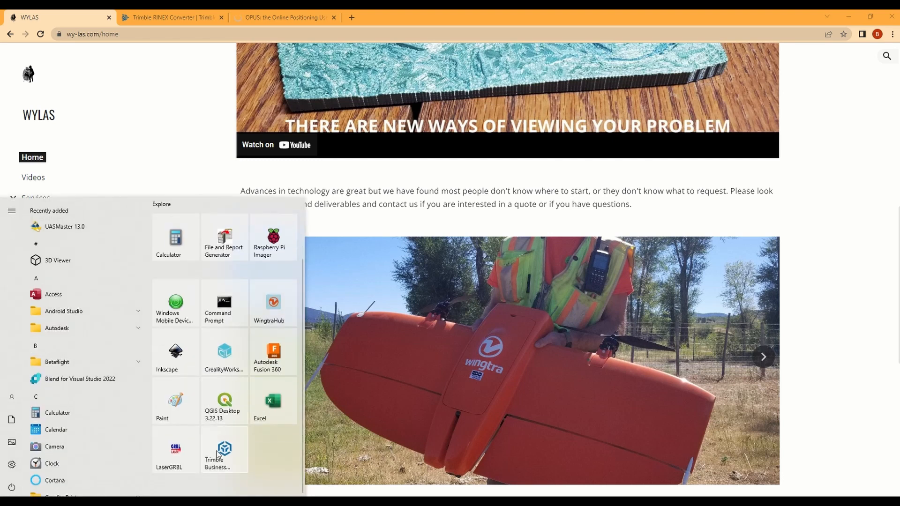
left_click(223, 450)
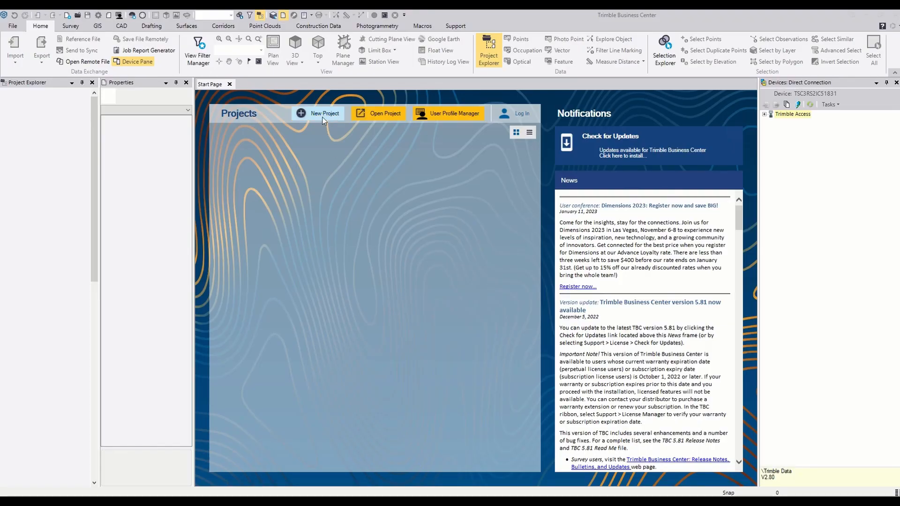
left_click(322, 117)
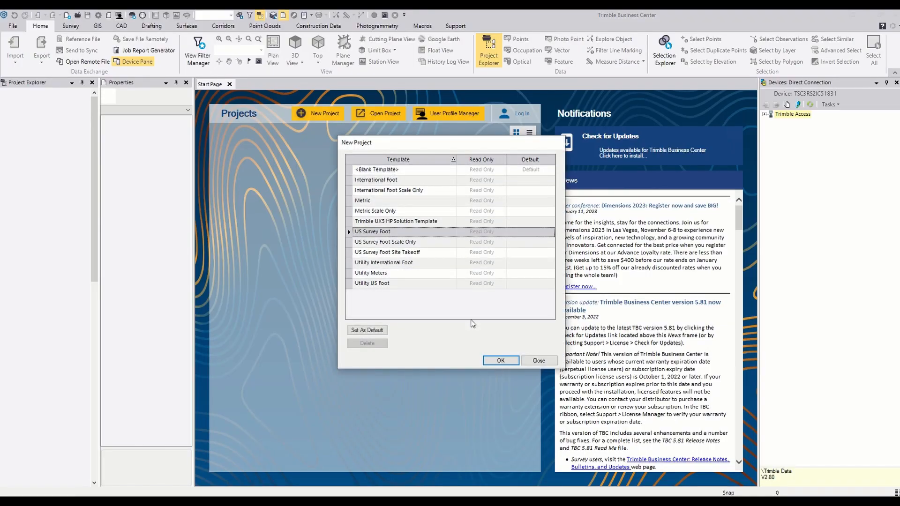
left_click(501, 360)
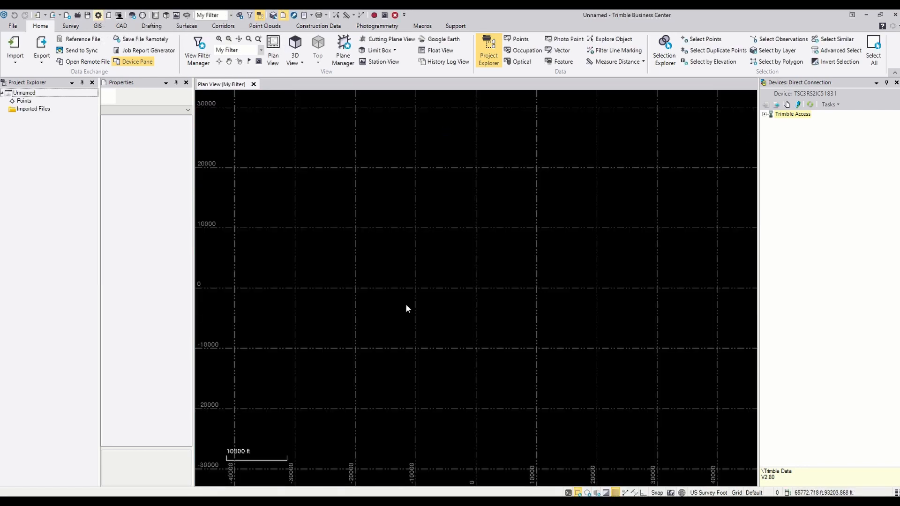
Step: Set the project coordinate system to United States/NAD83, zone Wyoming West Central 4903, with the GEOID18 (Conus) geoid model
left_click(308, 189)
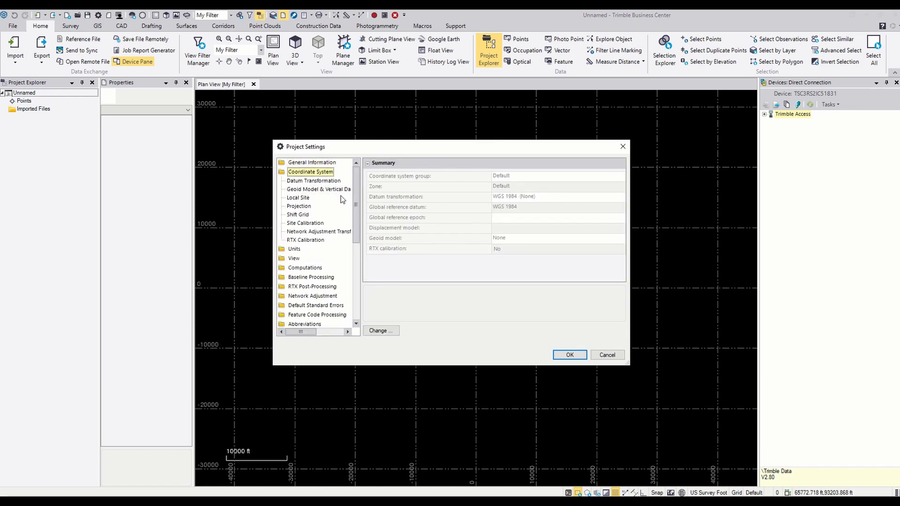
left_click(380, 331)
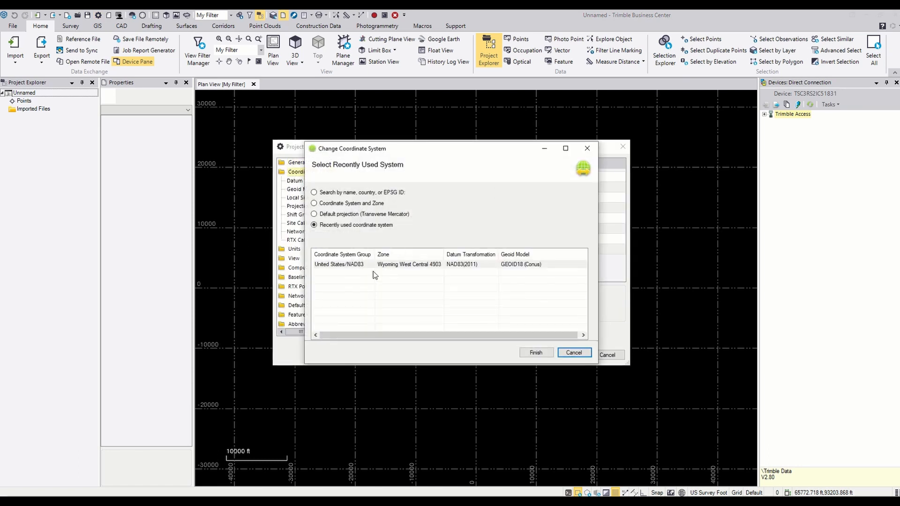
left_click(328, 204)
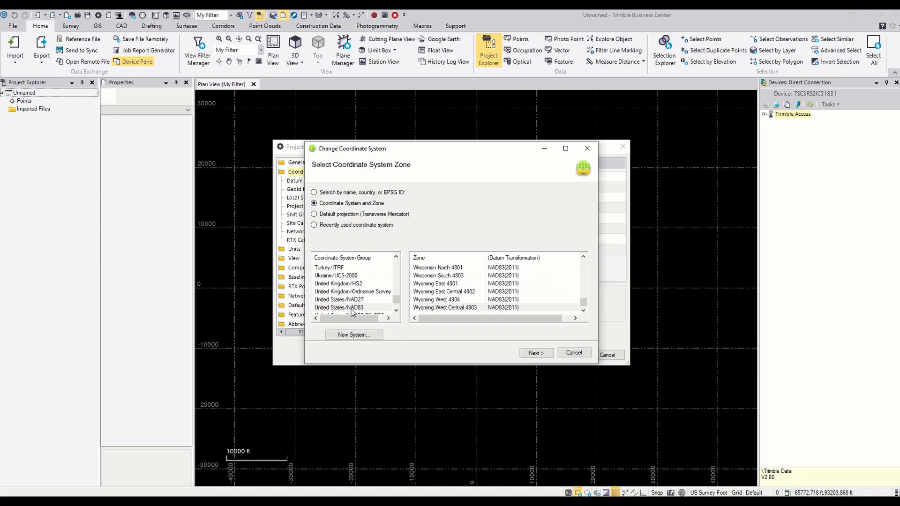
left_click(352, 310)
left_click(436, 308)
left_click(536, 352)
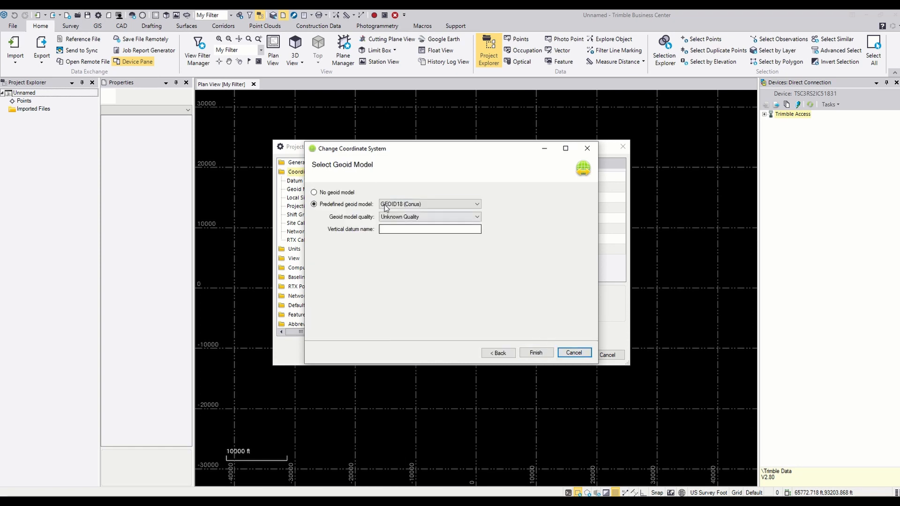
left_click(536, 353)
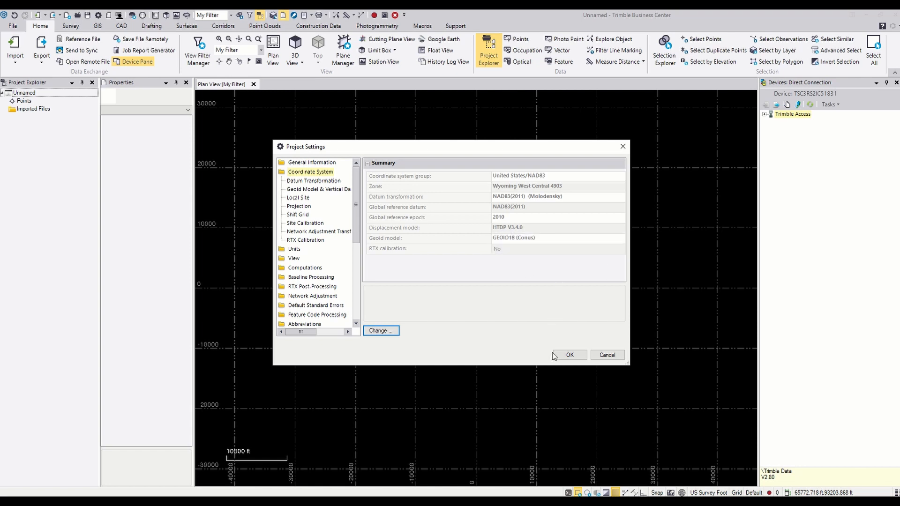
left_click(571, 355)
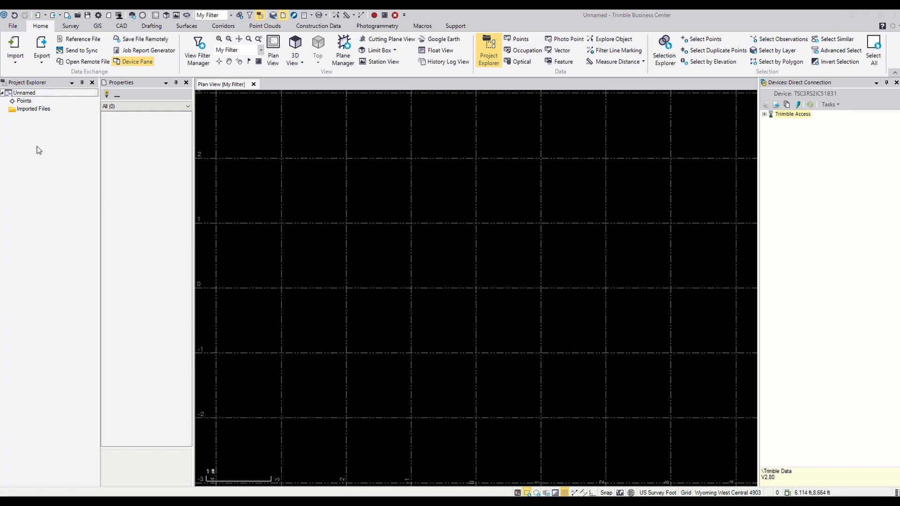
Step: Save the project as 122274_230116BG in the 122274_Youtube\000_RawGNSS folder on the WYLAS1 (F:) drive
left_click(13, 26)
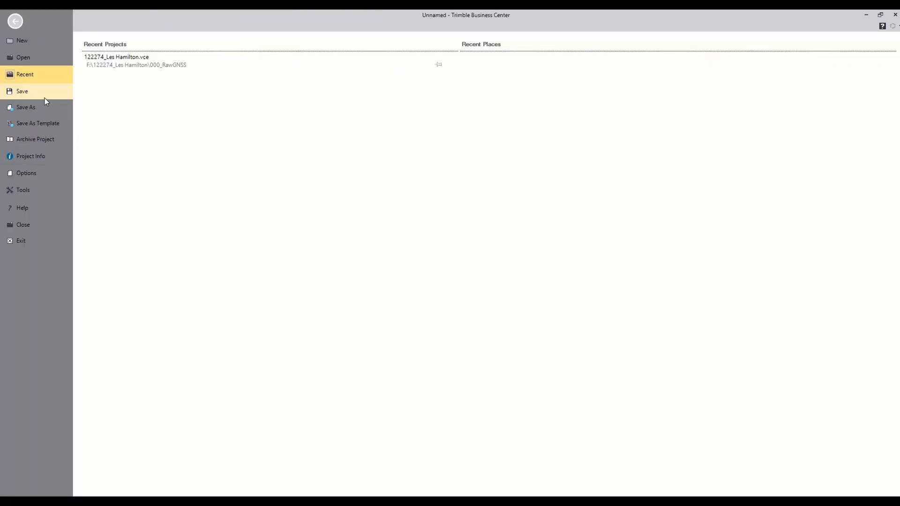
left_click(33, 106)
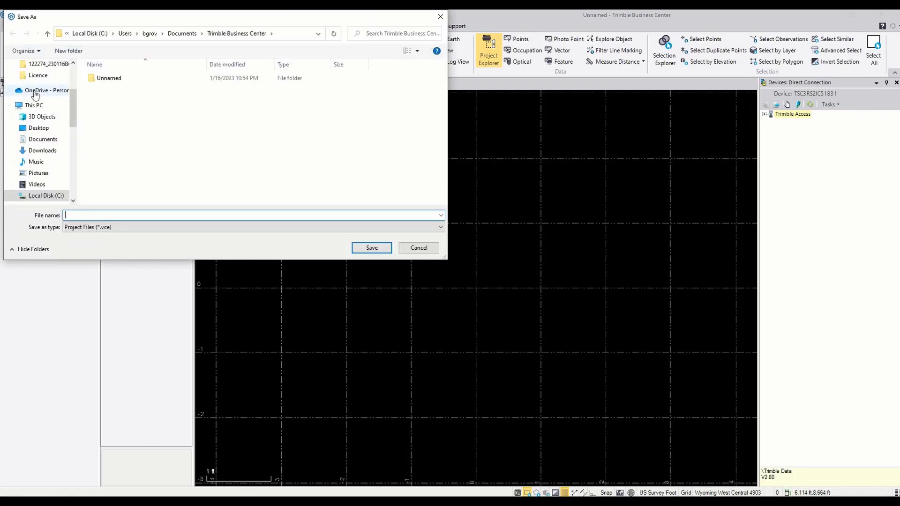
left_click(33, 105)
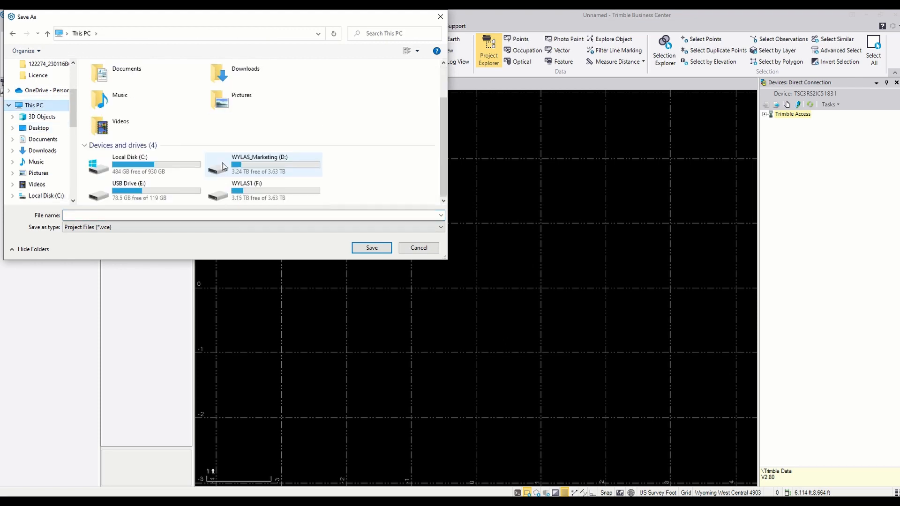
double_click(242, 193)
double_click(123, 80)
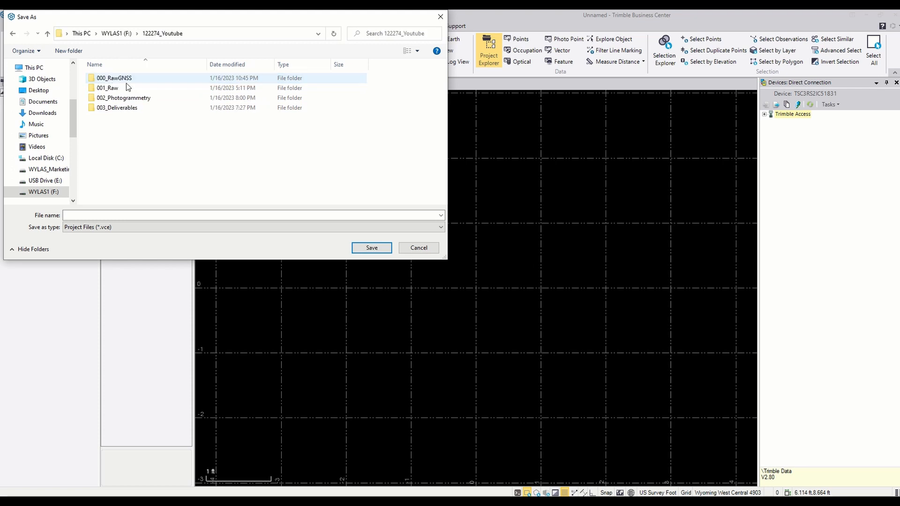
double_click(115, 78)
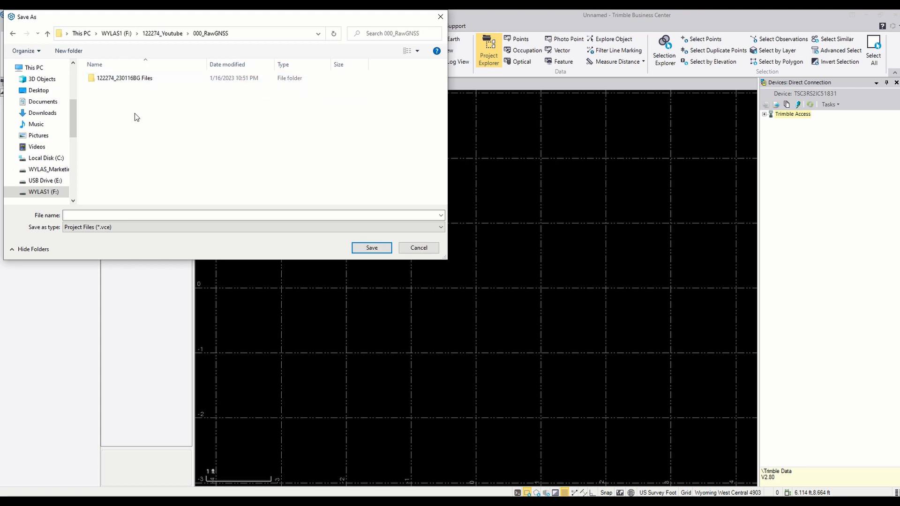
left_click(121, 216)
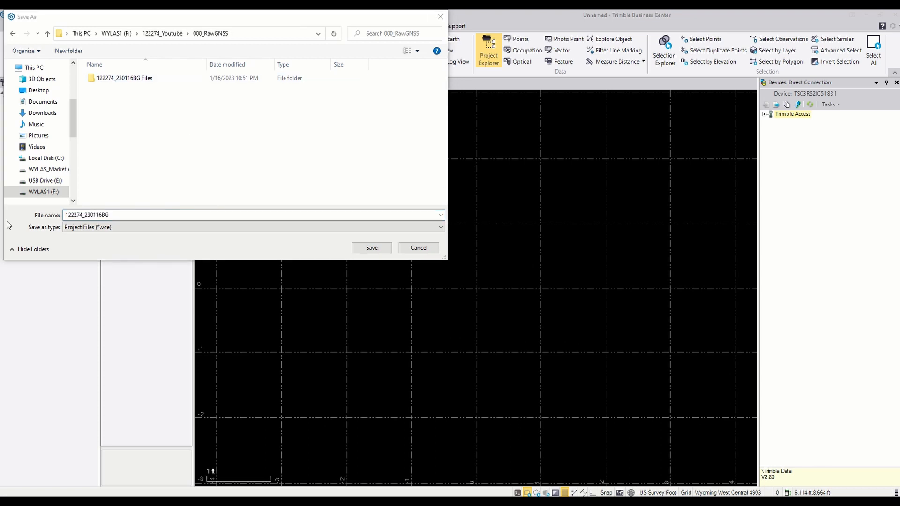
left_click_drag(71, 215, 92, 214)
left_click(85, 215)
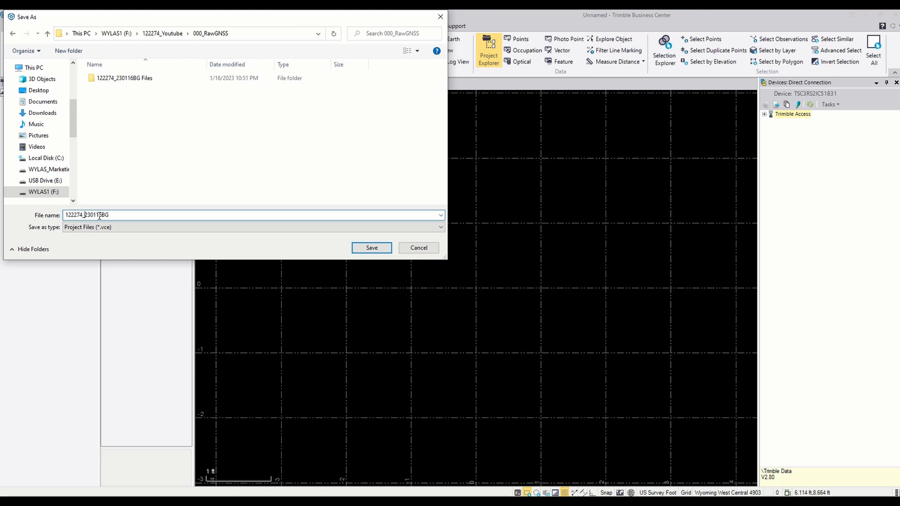
left_click_drag(96, 215, 104, 215)
left_click(378, 248)
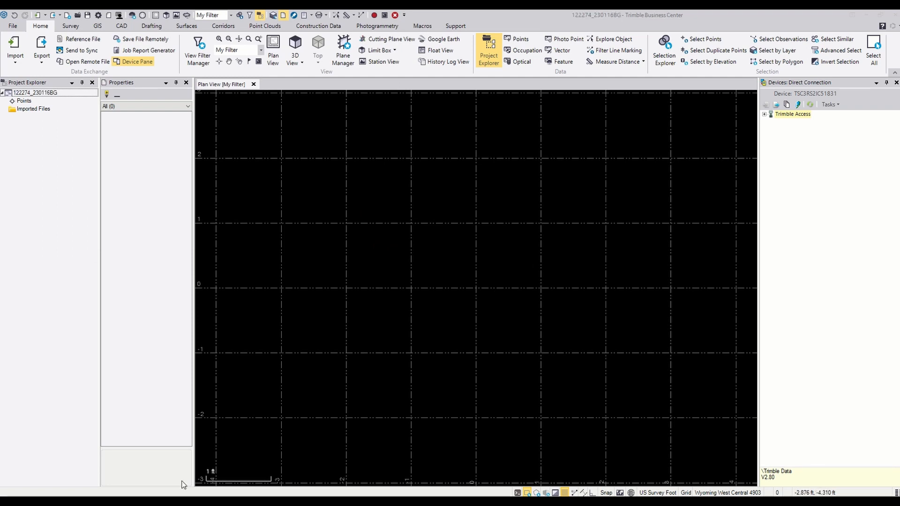
Step: Import 122274_230116BG.job from the 000_RawGNSS folder, keeping the existing project coordinate system definition
key("alt+Tab")
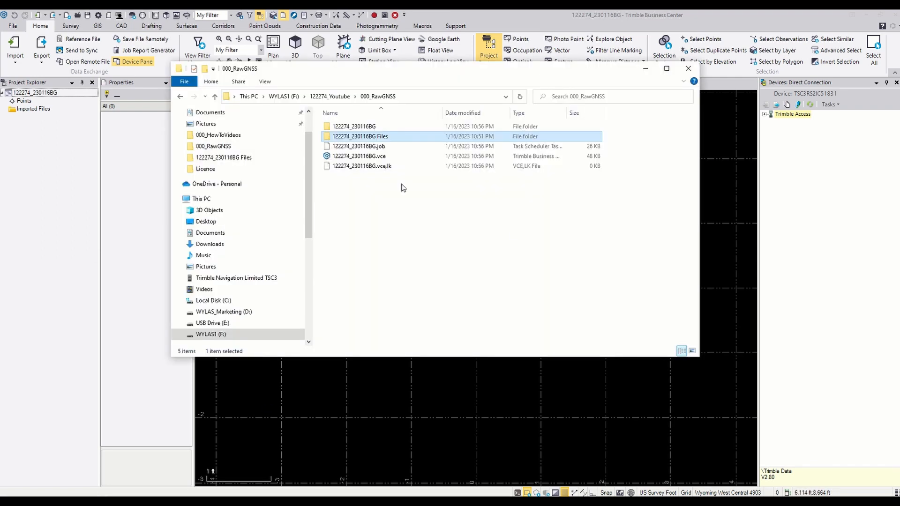
left_click(379, 149)
left_click_drag(379, 150, 604, 427)
left_click(646, 69)
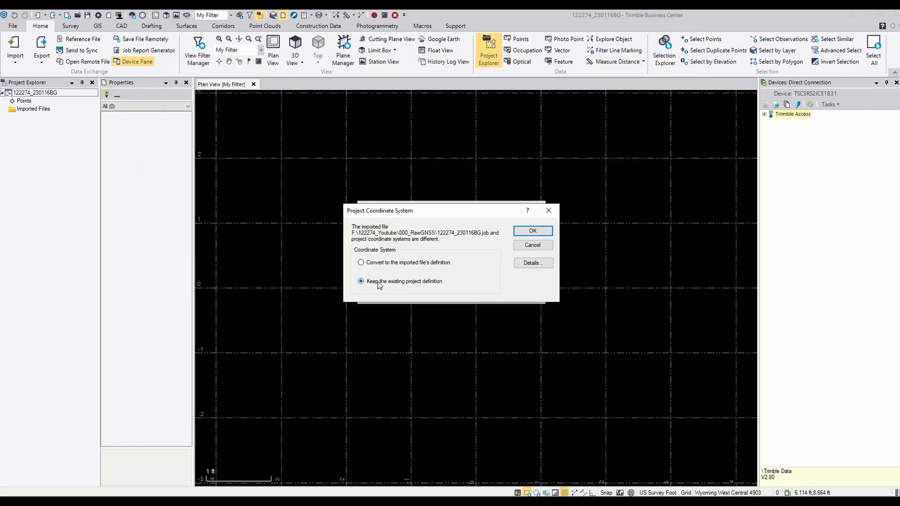
left_click(525, 233)
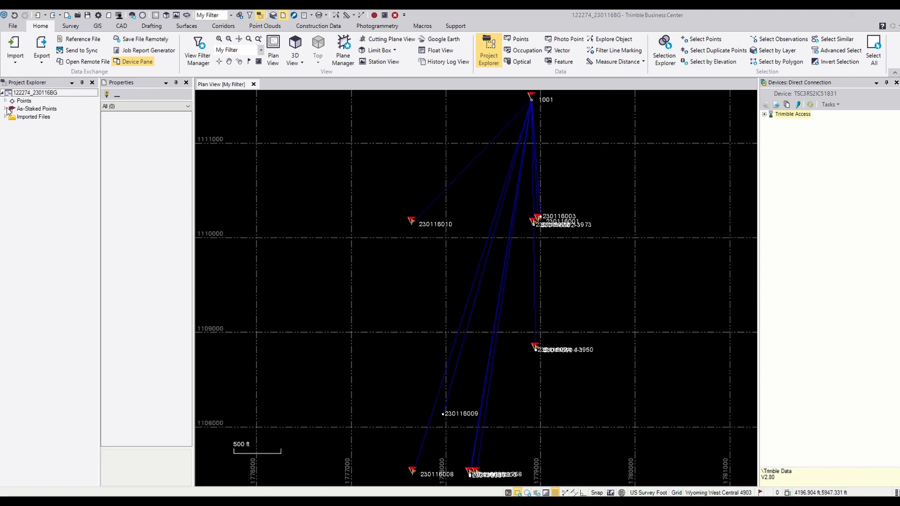
Step: Convert all the as-staked points to regular points and delete the leftover as-staked points
left_click(6, 109)
left_click(33, 117)
left_click(35, 165, "shift")
right_click(35, 165)
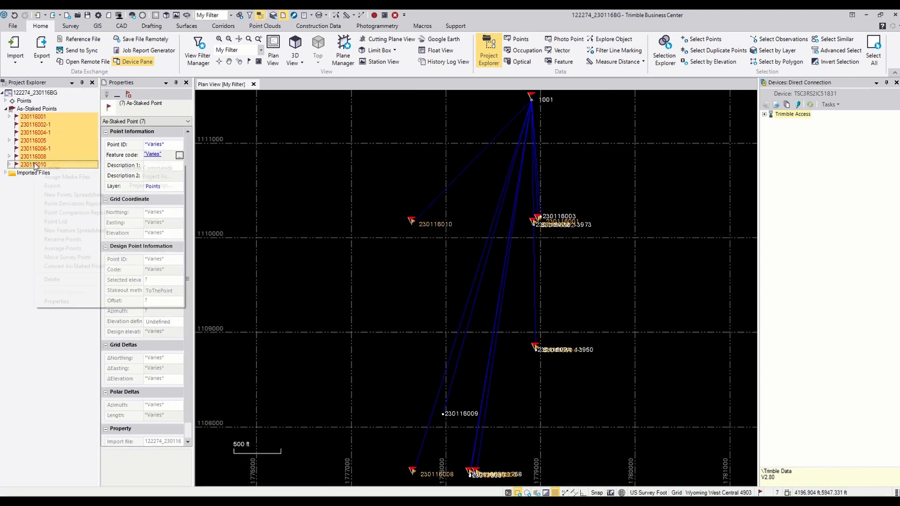
left_click(75, 266)
right_click(58, 159)
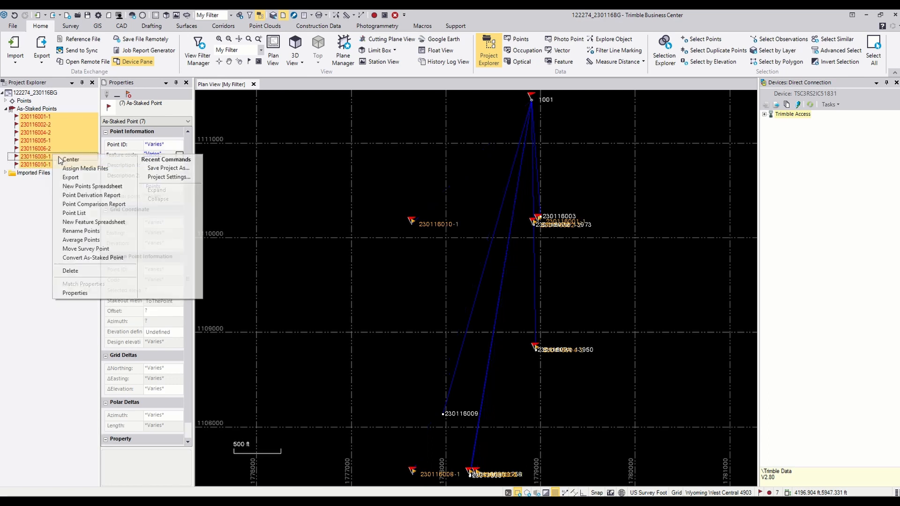
left_click(70, 272)
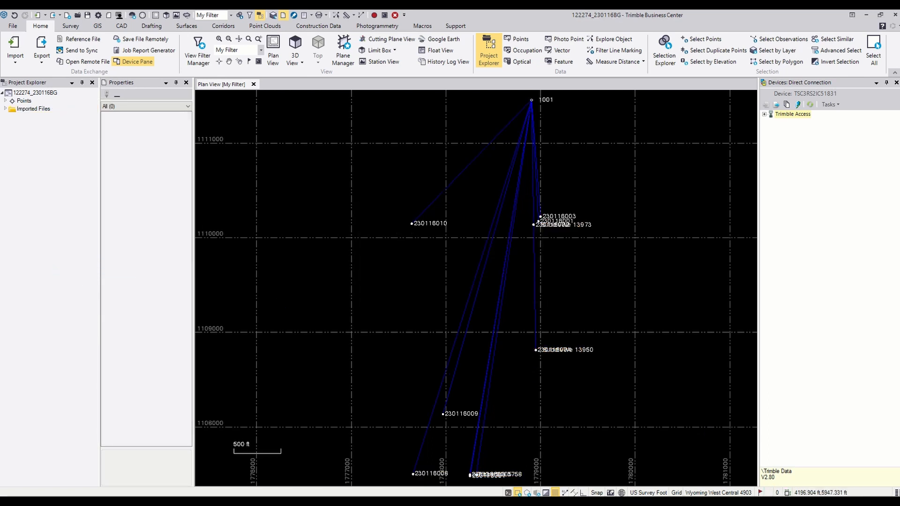
Step: Delete the points Property 13758, SubdivWe 13950 and SubdivWe 13973 from the project
left_click(6, 101)
left_click(45, 196)
left_click(45, 212, "shift")
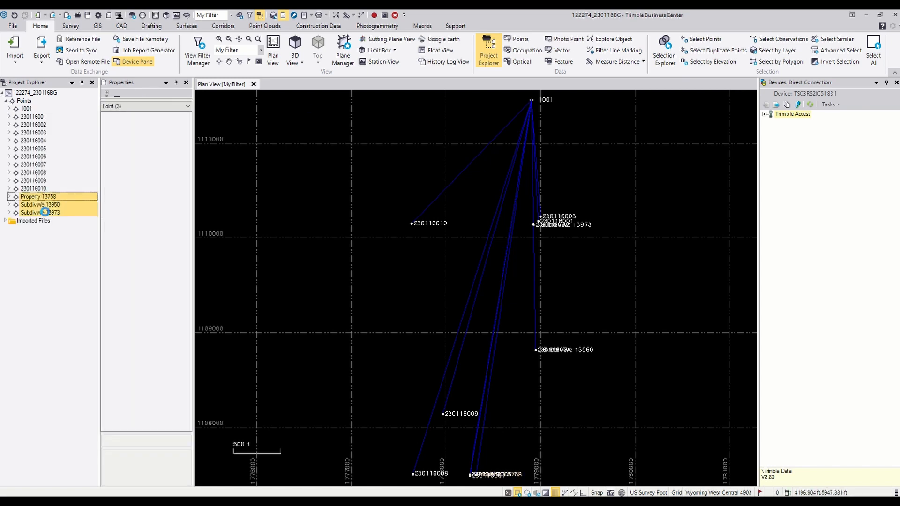
right_click(45, 213)
left_click(70, 327)
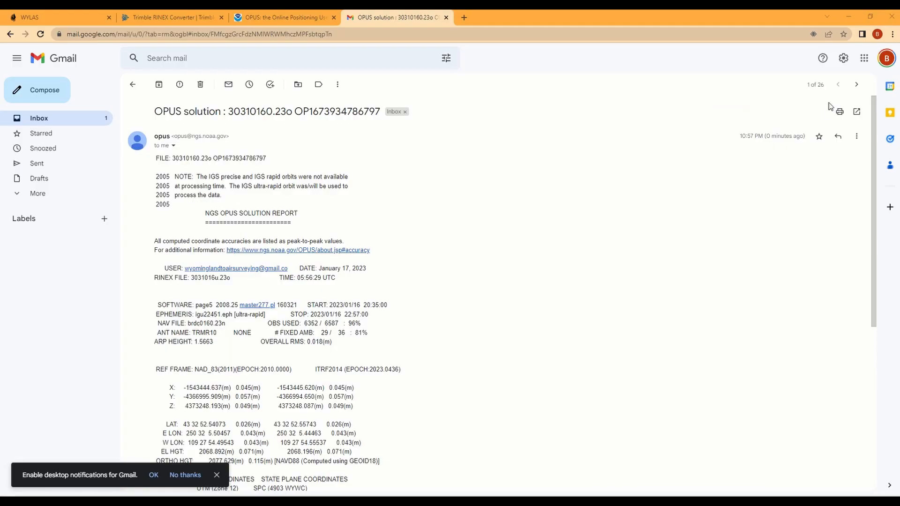
left_click(837, 111)
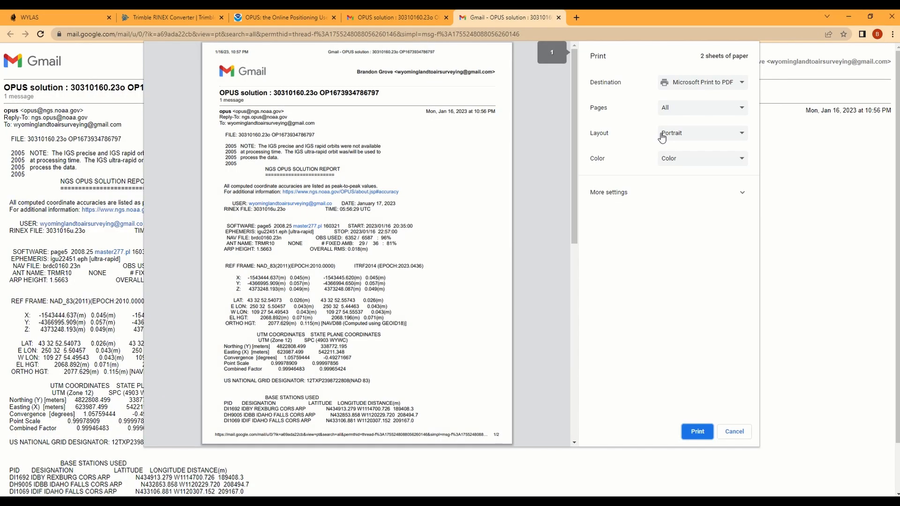
left_click(701, 434)
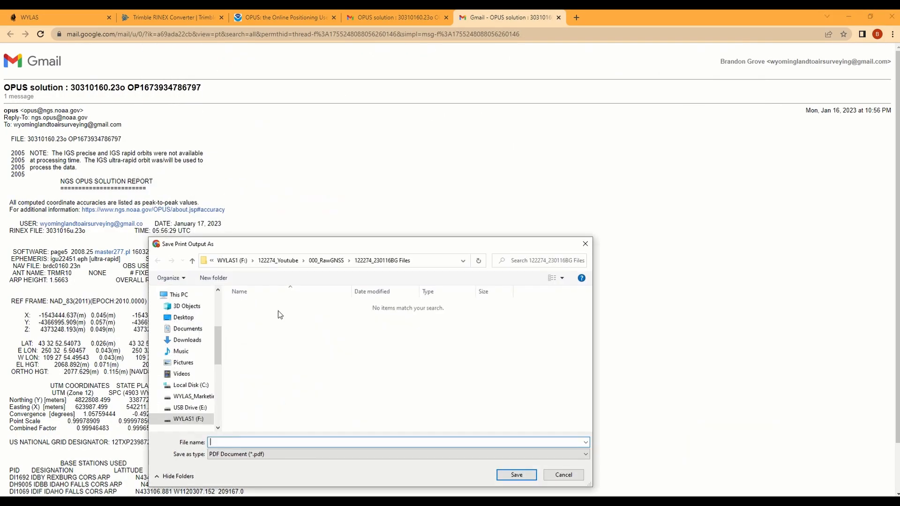
left_click(278, 263)
left_click(271, 336)
double_click(270, 336)
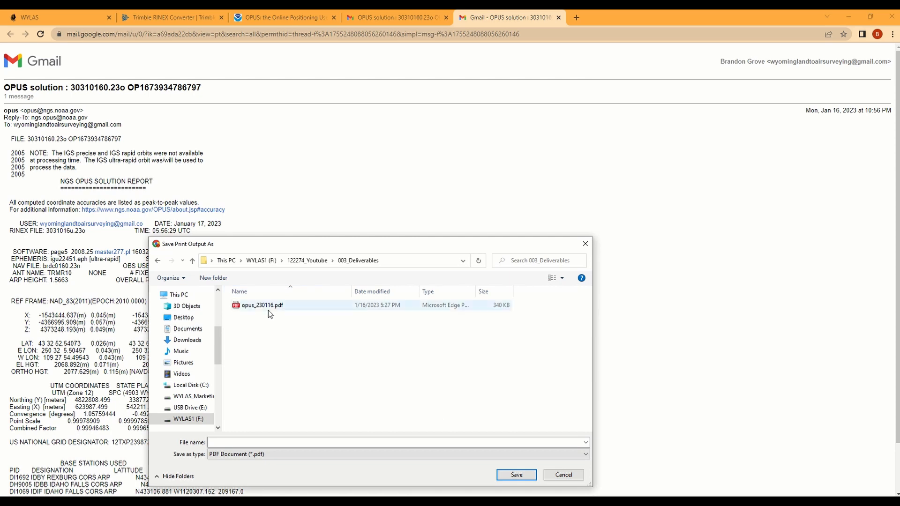
left_click(555, 475)
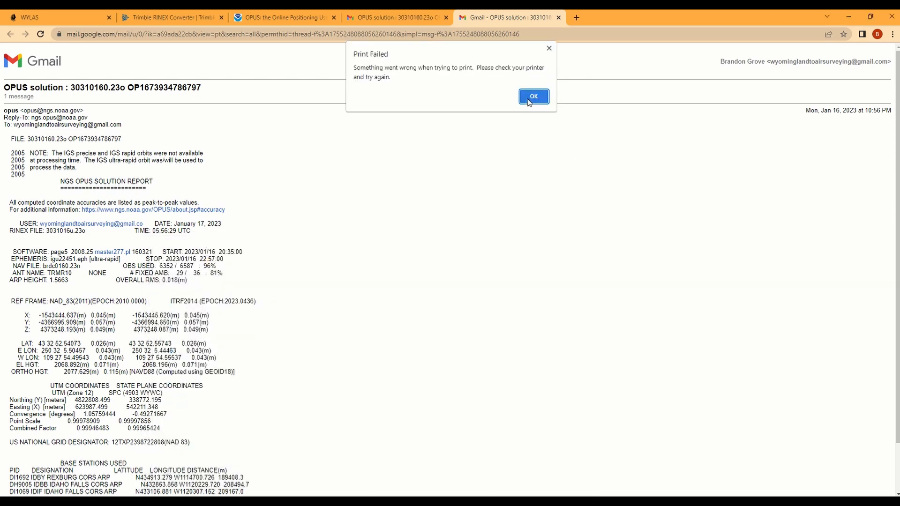
left_click(534, 95)
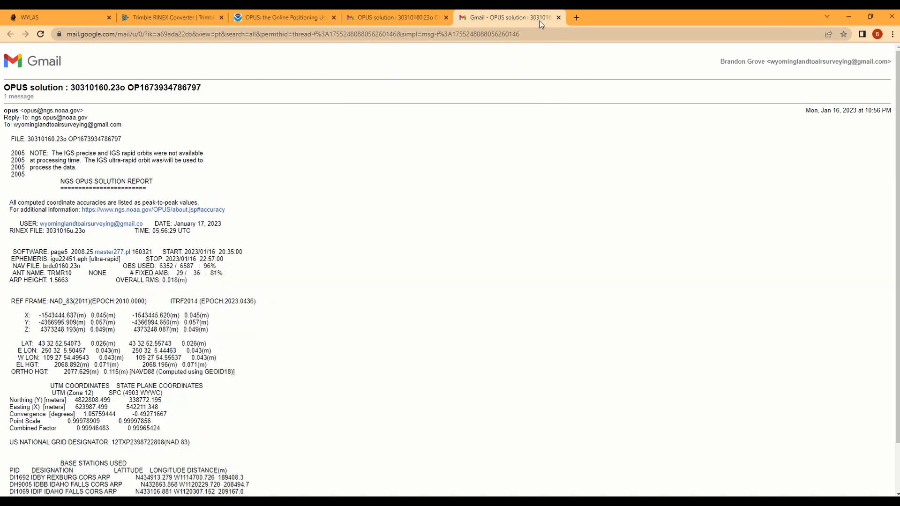
left_click(560, 17)
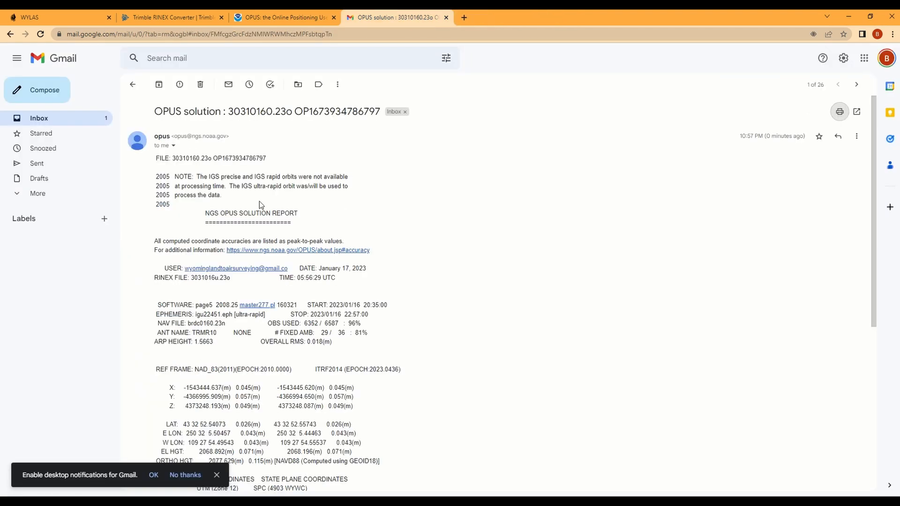
Step: Copy the NAD_83(2011) latitude 43 32 52.54073 from the OPUS solution e-mail
scroll(210, 398, "down", 3)
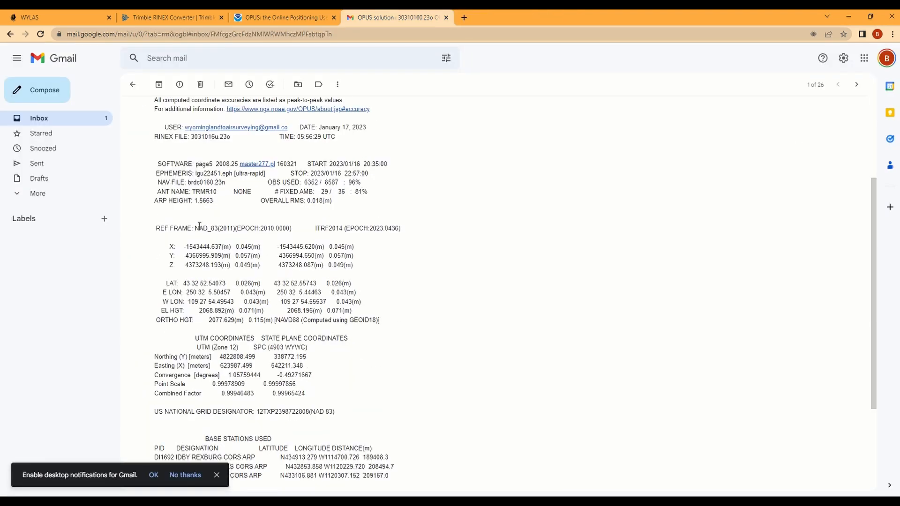
left_click_drag(196, 228, 238, 230)
left_click_drag(184, 284, 224, 283)
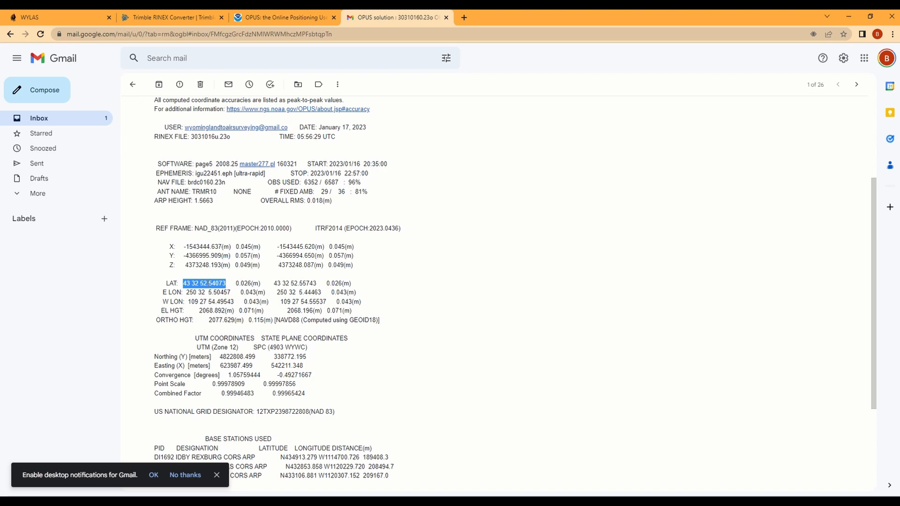
right_click(204, 282)
left_click(229, 292)
Step: Switch to Trimble Business Center and paste 43 32 52.54073 as the latitude of point 1001's global coordinate
mouse_move(243, 501)
left_click(297, 464)
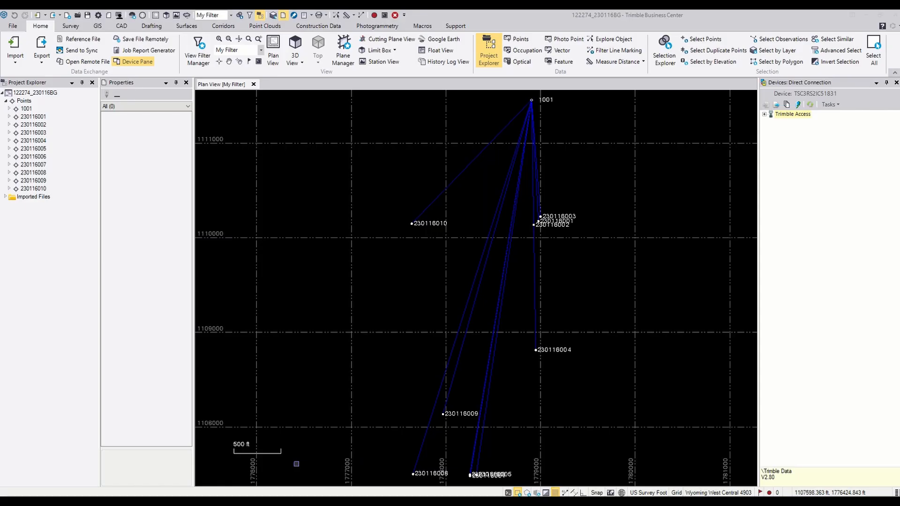
left_click(9, 108)
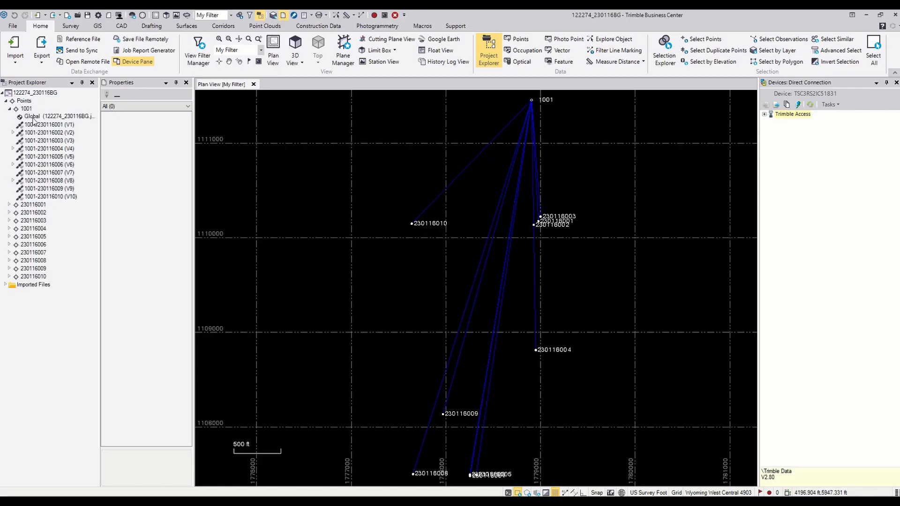
left_click(33, 117)
left_click(541, 99)
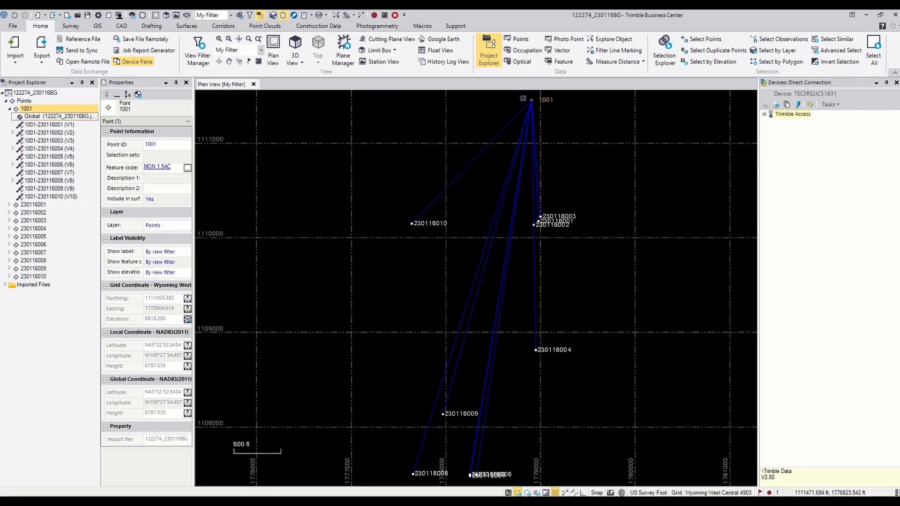
left_click(41, 117)
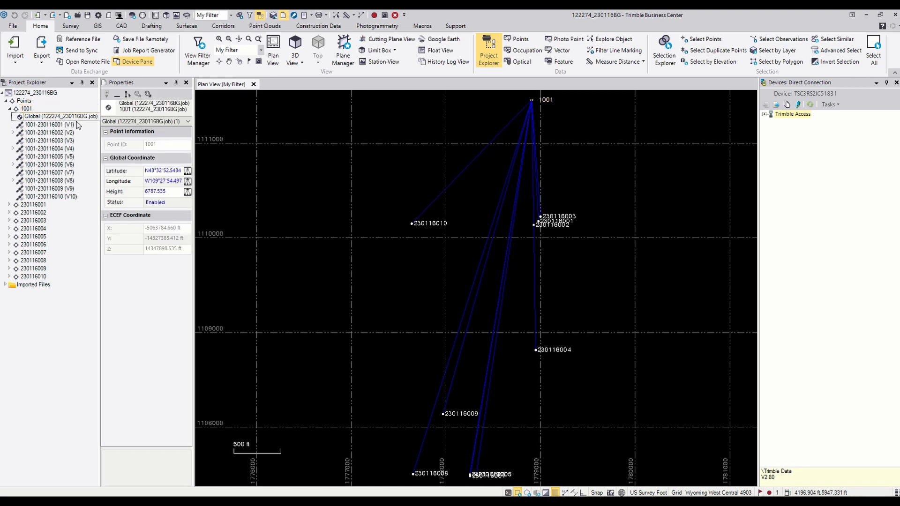
left_click(162, 171)
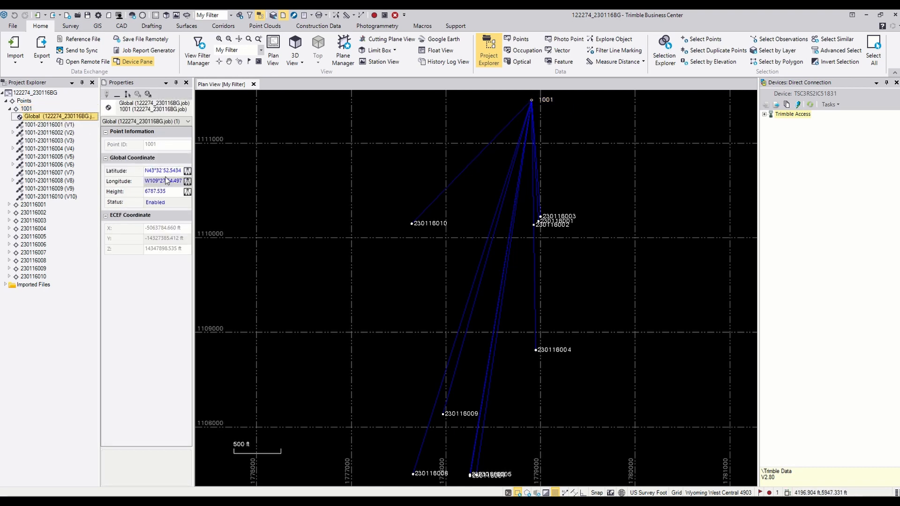
double_click(161, 171)
right_click(162, 170)
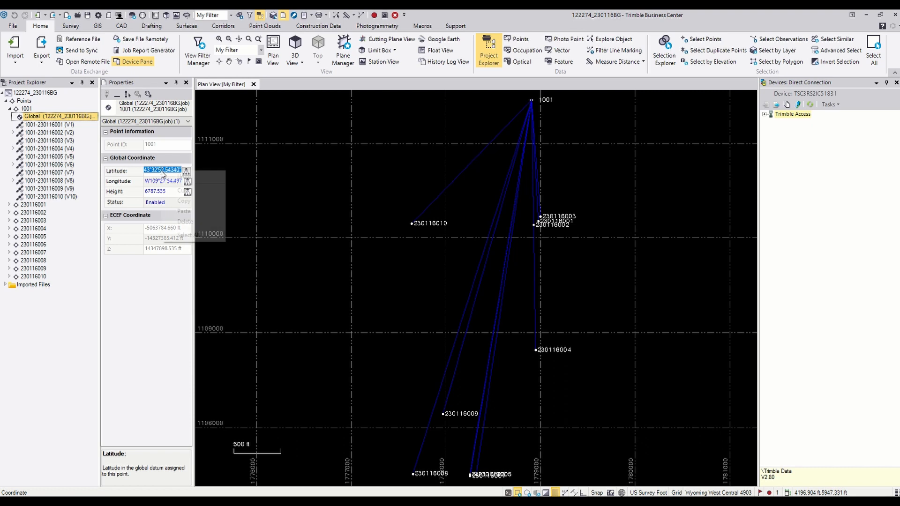
left_click(183, 211)
left_click(158, 183)
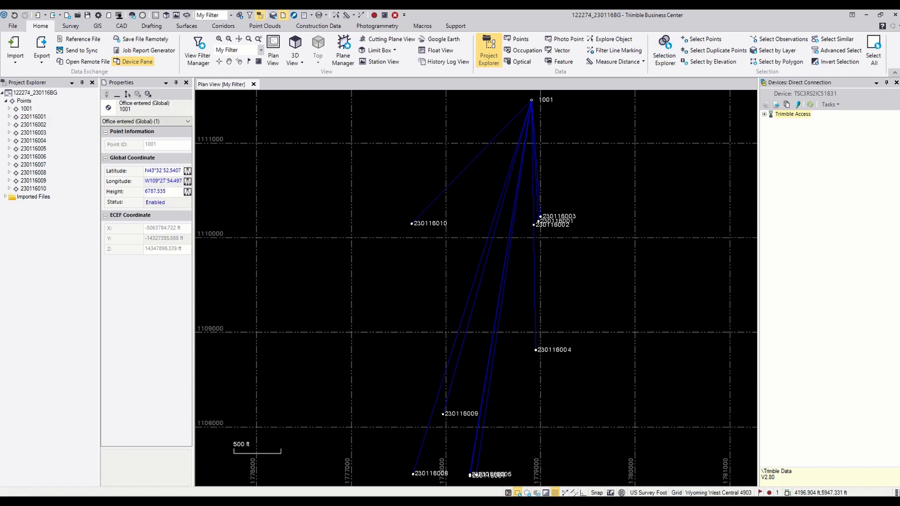
Step: Return to the OPUS solution e-mail and copy the NAD_83(2011) ellipsoid height 2068.892
key("alt+Tab")
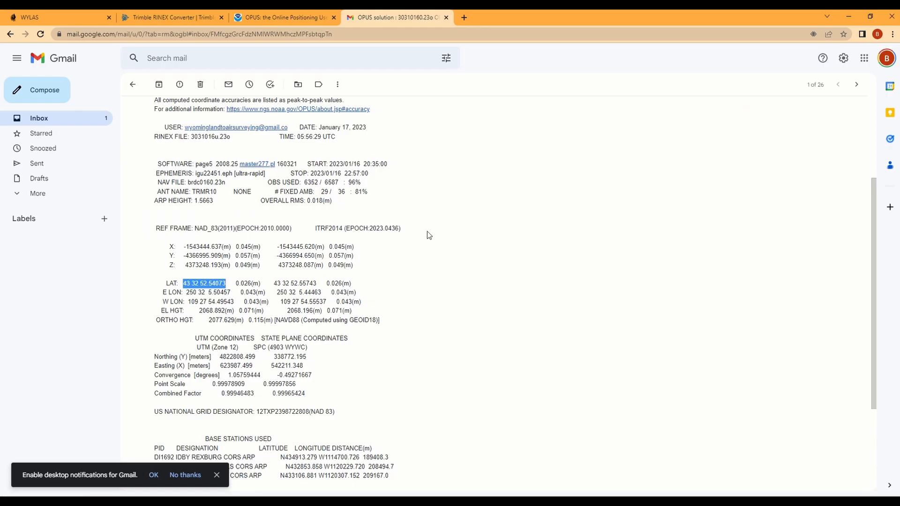
double_click(211, 310)
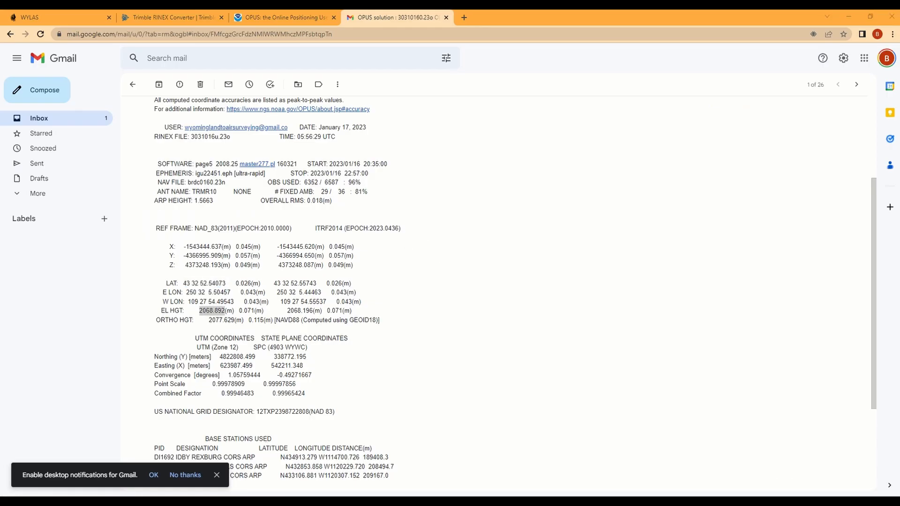
right_click(206, 311)
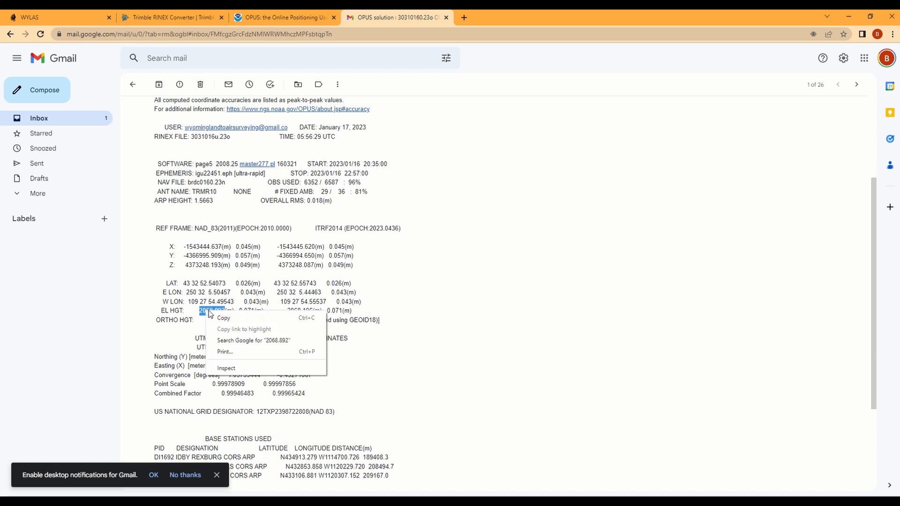
left_click(229, 315)
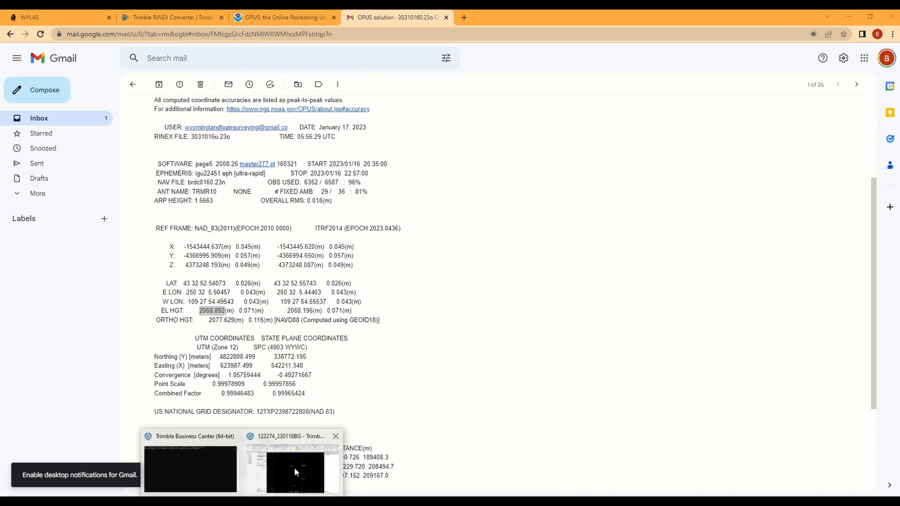
Step: Switch to Trimble Business Center and paste 2068.892 m as the height of point 1001's global coordinate
left_click(296, 474)
left_click(173, 192)
left_click_drag(173, 192, 143, 195)
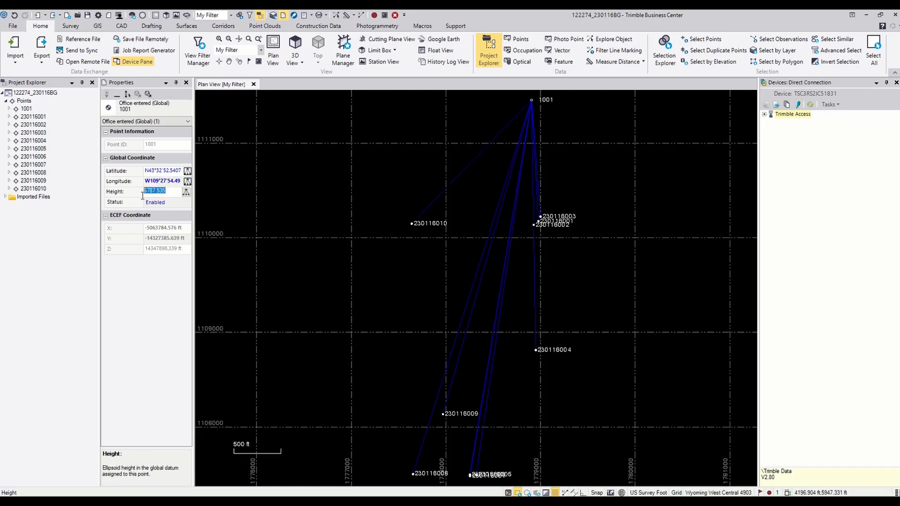
key("ctrl+v")
key("Return")
Step: Set point 1001's horizontal position and height to Control Quality and recompute the project
left_click(187, 171)
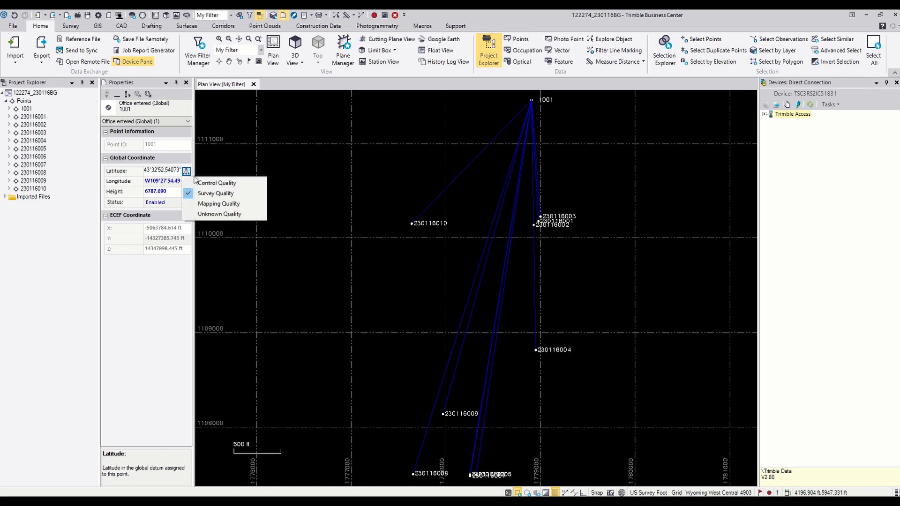
left_click(206, 177)
left_click(187, 192)
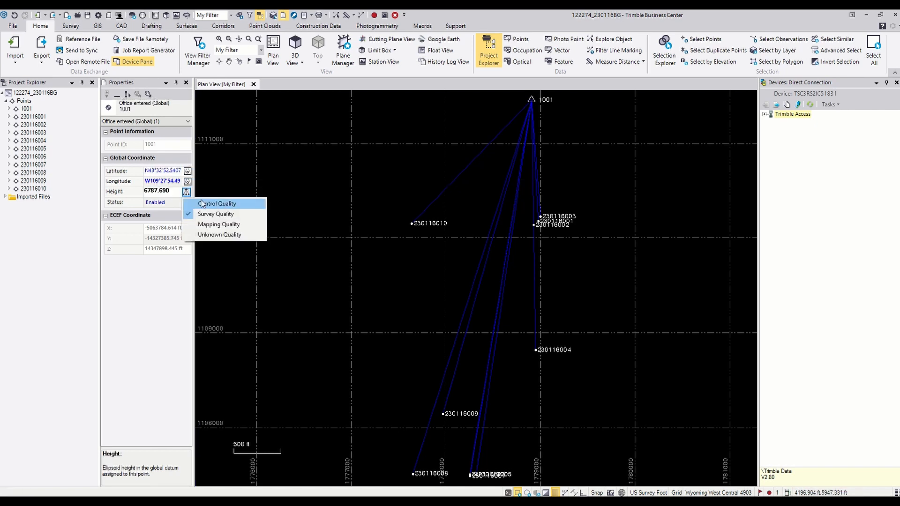
left_click(206, 199)
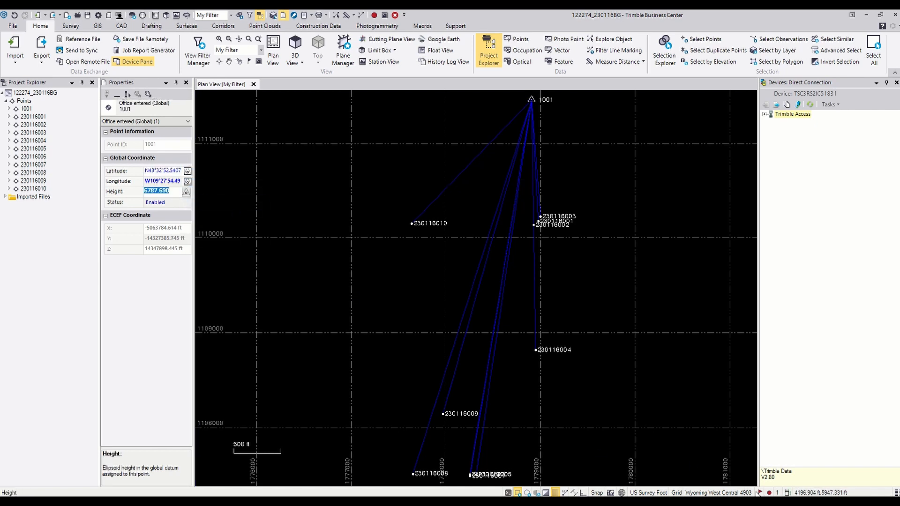
left_click(770, 492)
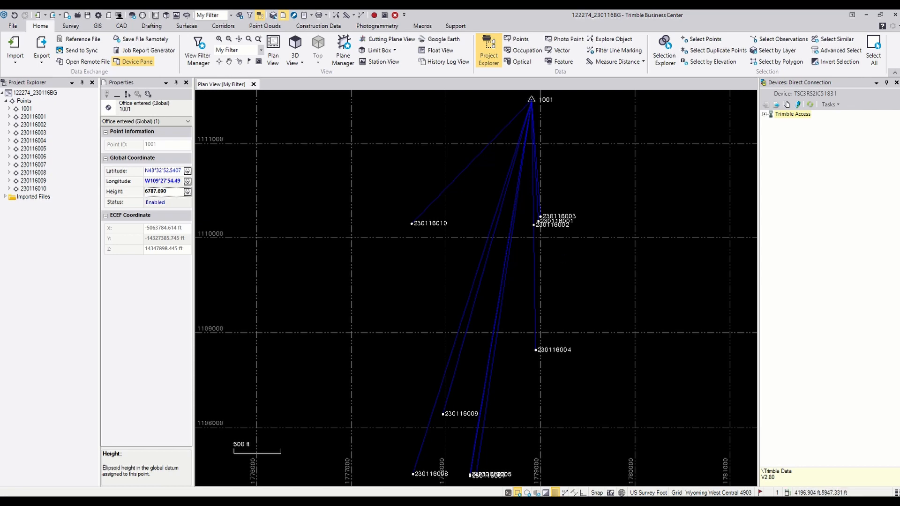
Step: Launch WingtraHub and go to its geotagging page
key("alt+Tab")
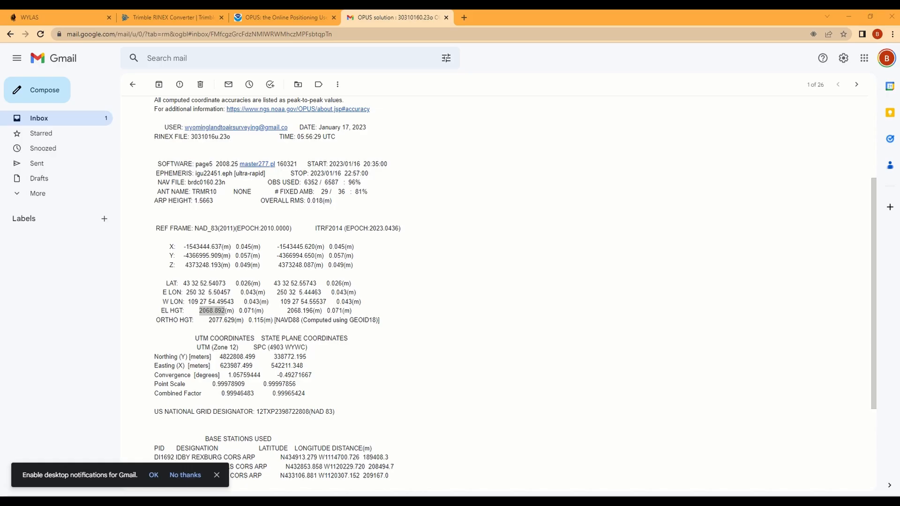
left_click(10, 500)
scroll(258, 429, "down", 2)
left_click(276, 320)
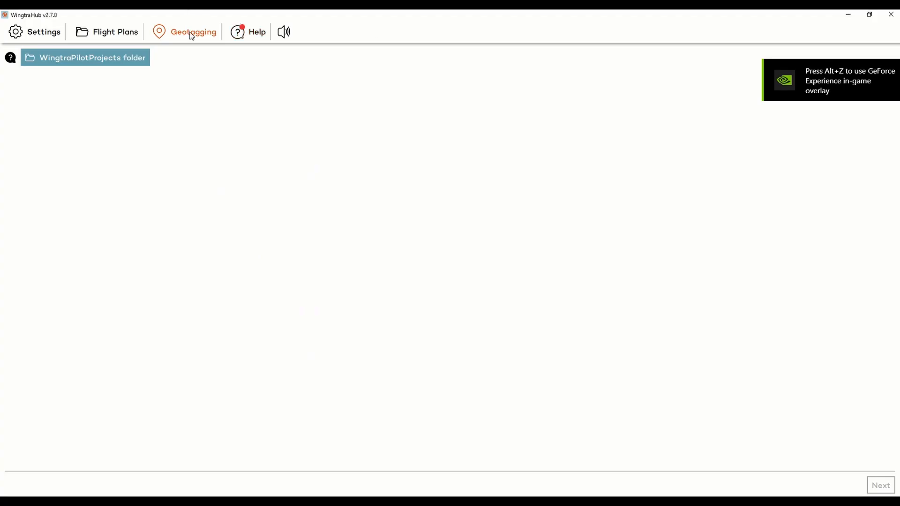
Step: Set the WingtraPilotProjects folder to 122274_Youtube/001_Raw on the WYLAS1 (F:) drive
left_click(79, 58)
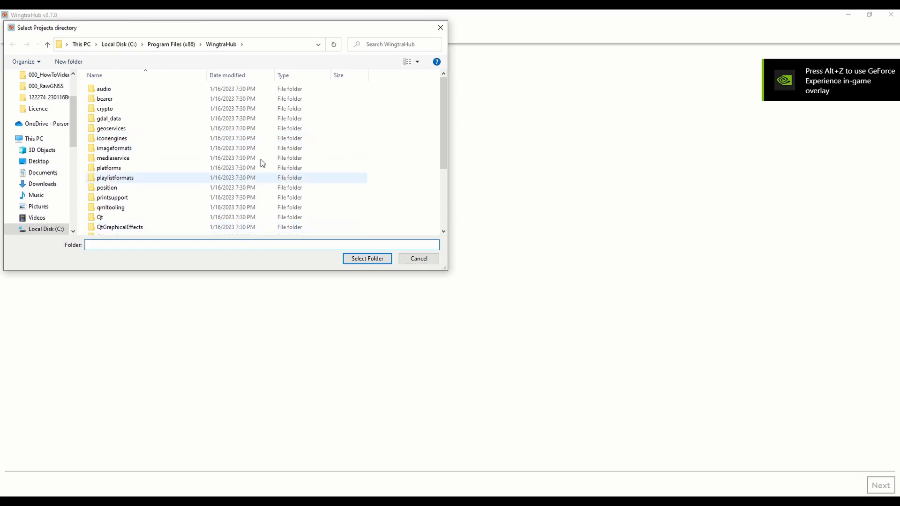
left_click(46, 136)
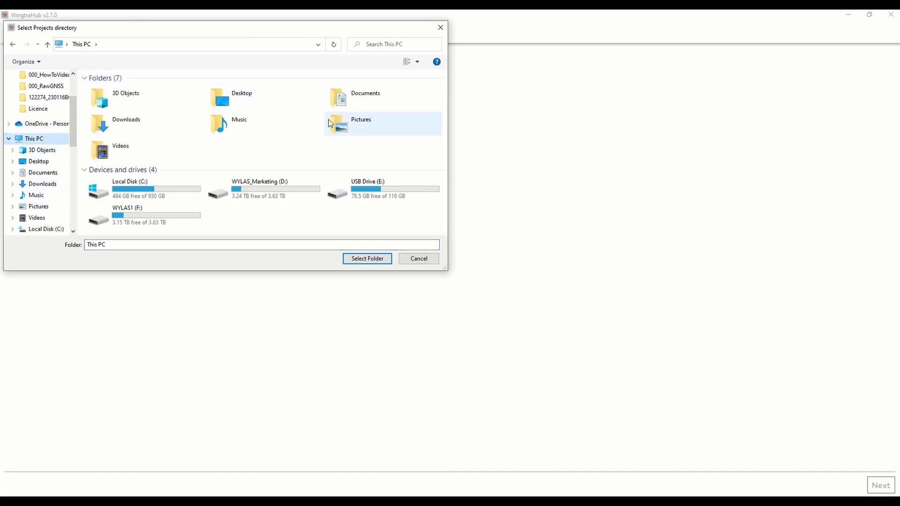
left_click(164, 220)
double_click(164, 220)
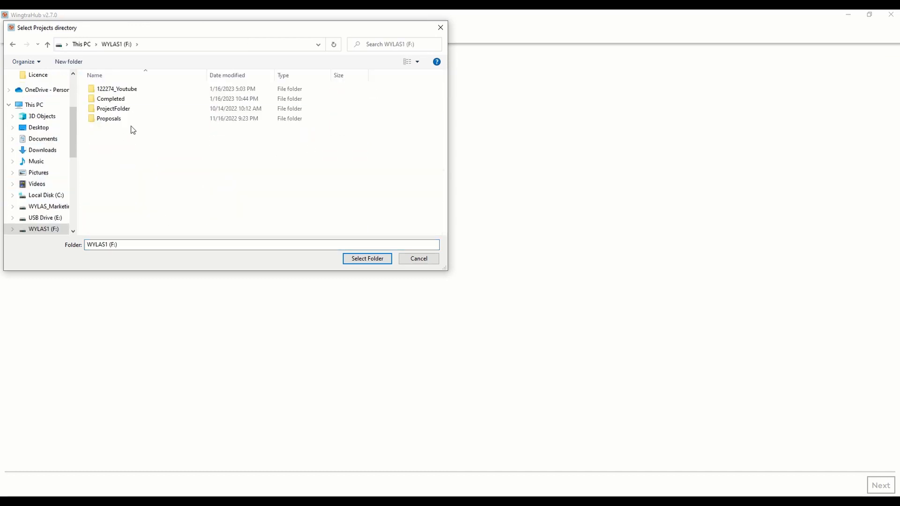
double_click(117, 91)
left_click(118, 99)
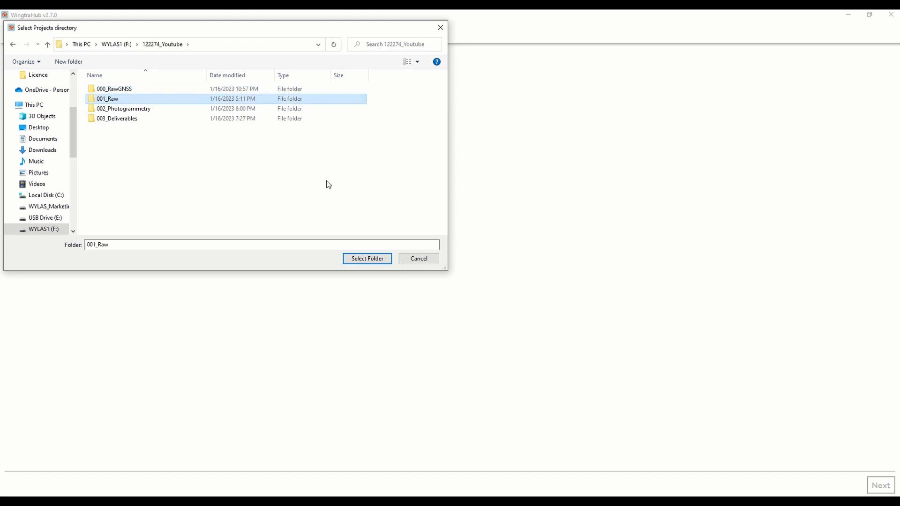
left_click(385, 258)
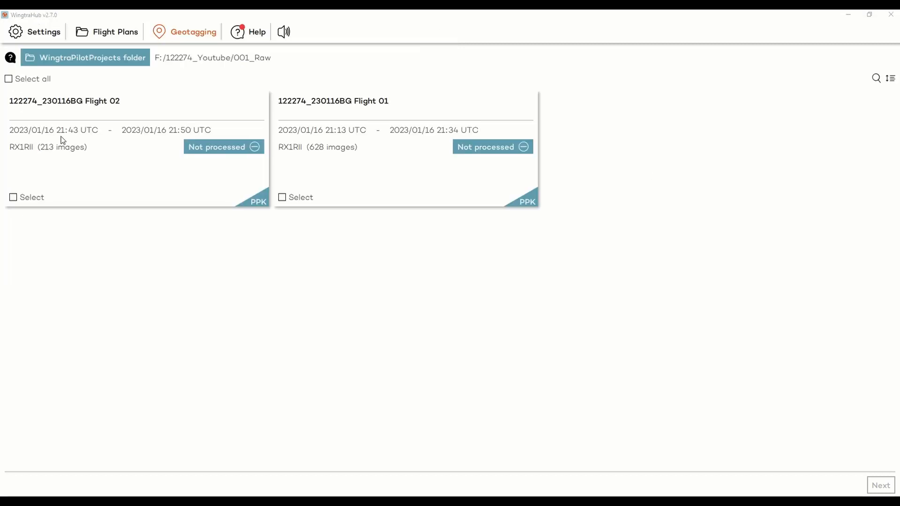
Step: Select all flights of 122274_230116BG for geotagging and turn off Output geotagged images in the batch options
left_click(9, 79)
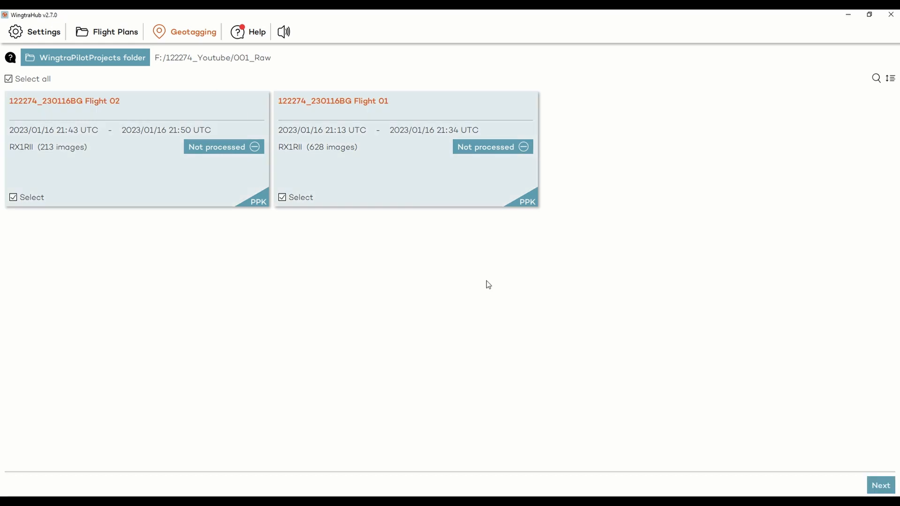
left_click(881, 489)
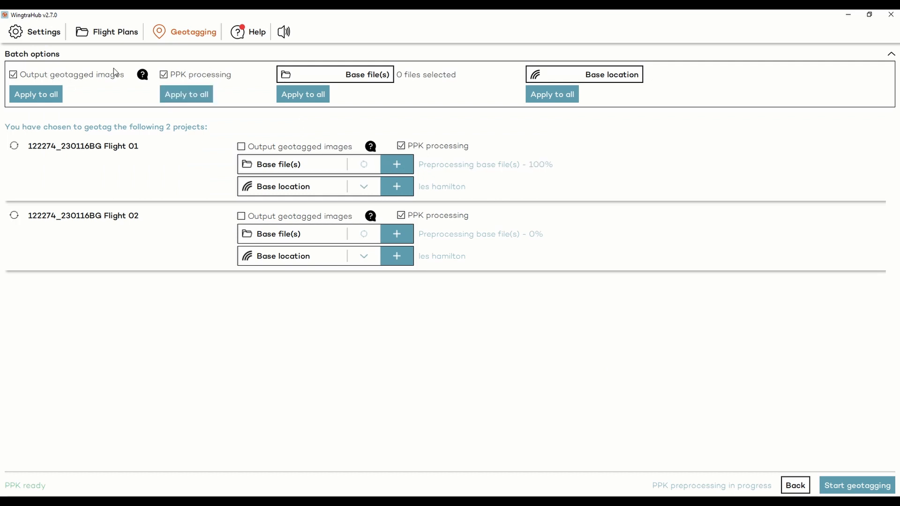
left_click(39, 75)
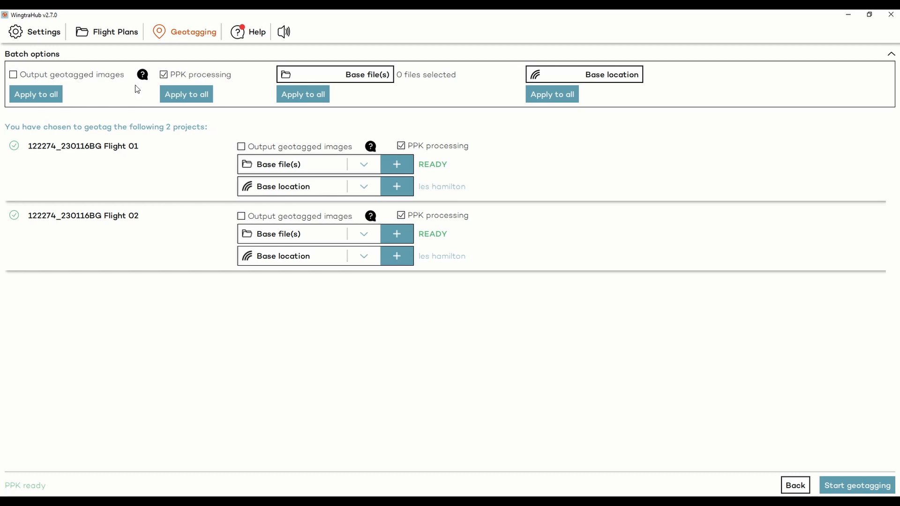
Step: Add the RINEX files 30310160.23g, 30310160.23n and 30310160.23o from the 122274_230116BG Files folder in 000_RawGNSS as batch base files
left_click(337, 77)
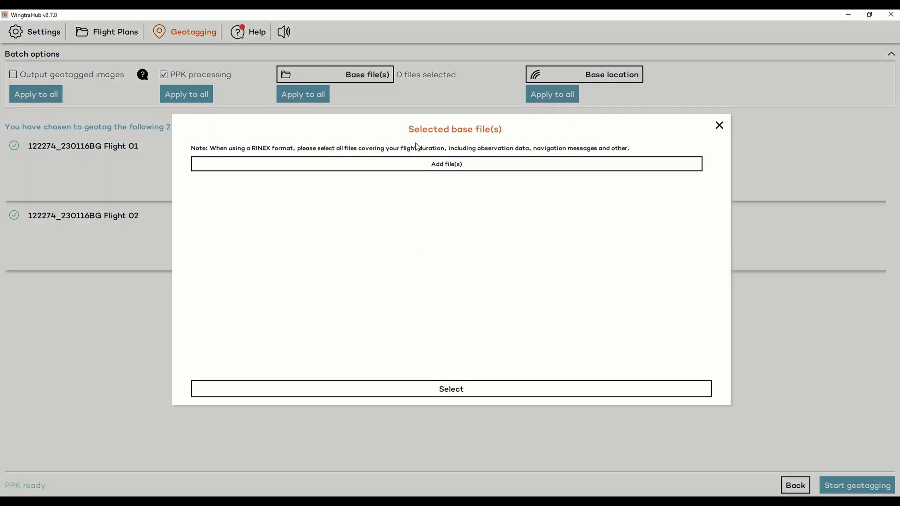
left_click(459, 161)
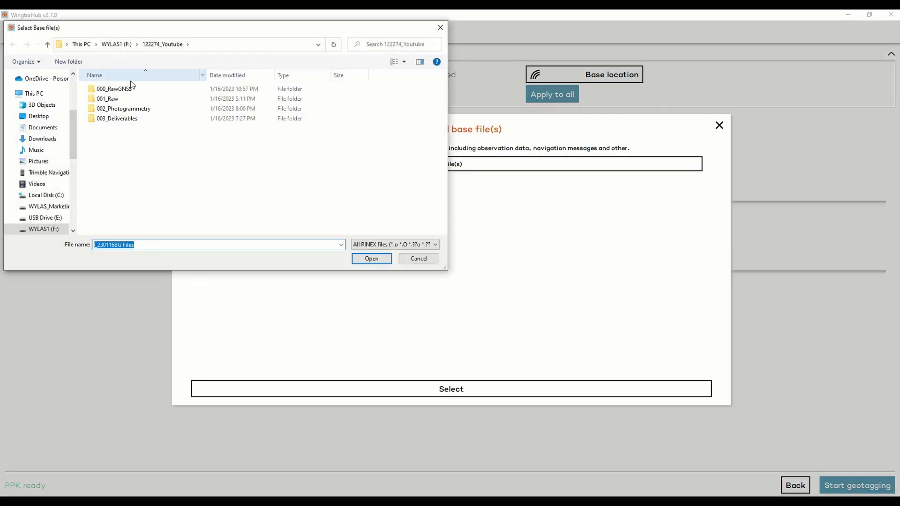
double_click(122, 91)
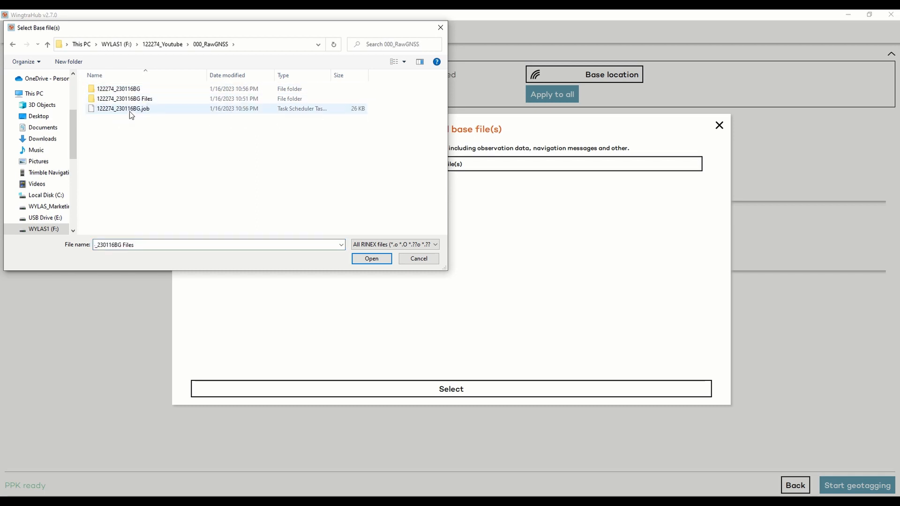
double_click(127, 100)
left_click_drag(126, 123, 111, 83)
left_click(372, 260)
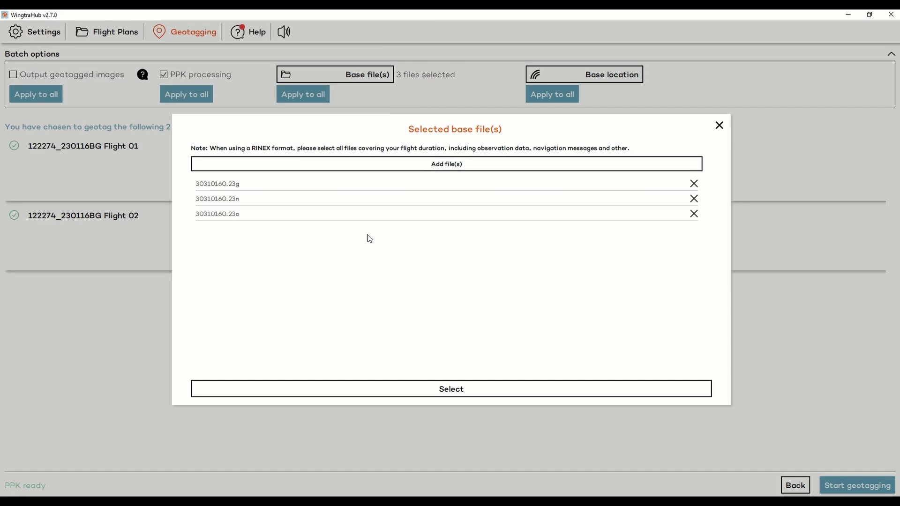
left_click(471, 397)
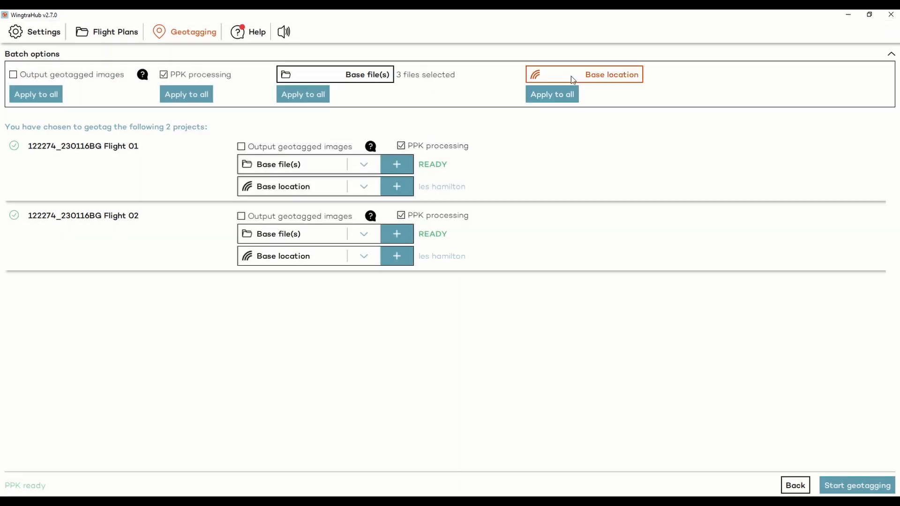
Step: Create a new geodetic base location for the batch and name it youtube
left_click(593, 78)
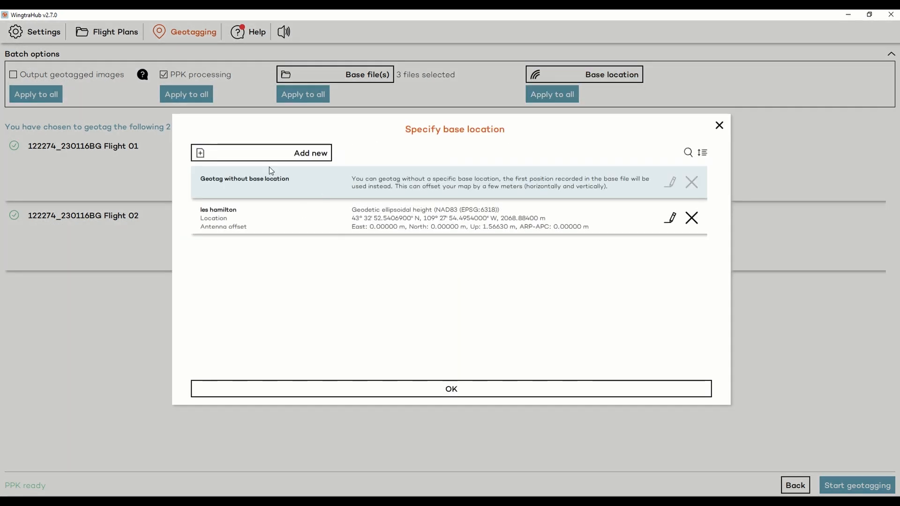
left_click(304, 155)
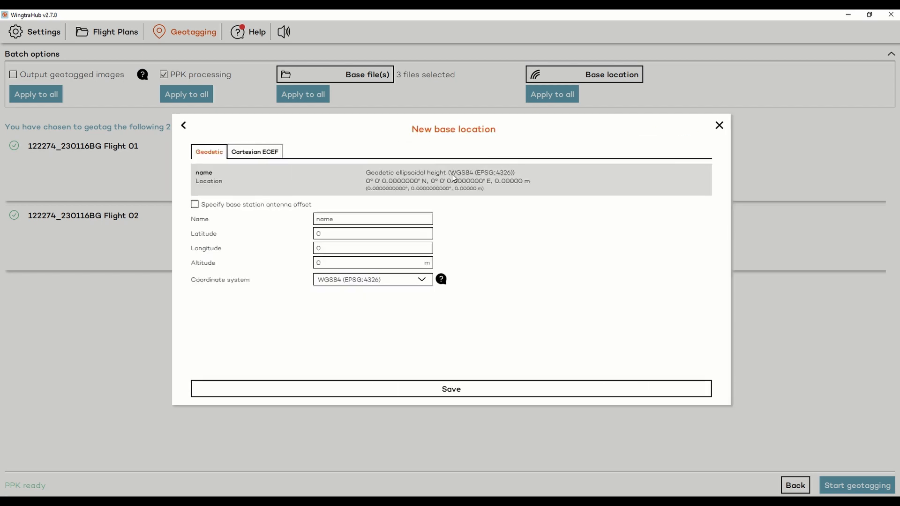
double_click(345, 217)
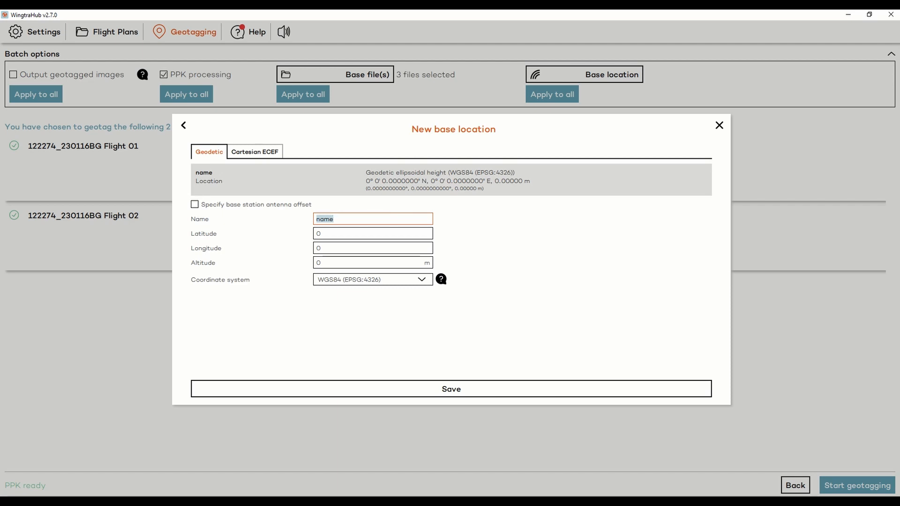
type("youtube")
key("Tab")
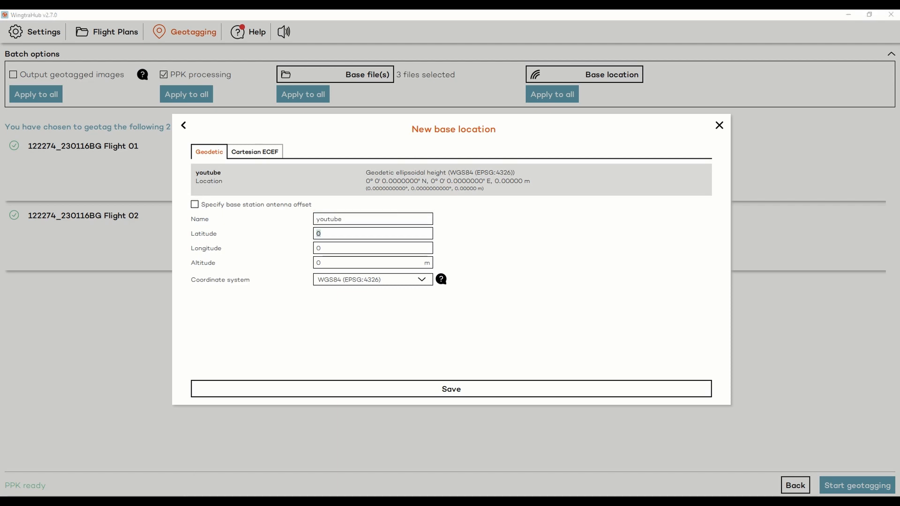
Step: Copy point 1001's global coordinates from Trimble Business Center into the WingtraHub base location: latitude 43°32'52.54073", longitude -109°27'54.49543"
left_click(285, 462)
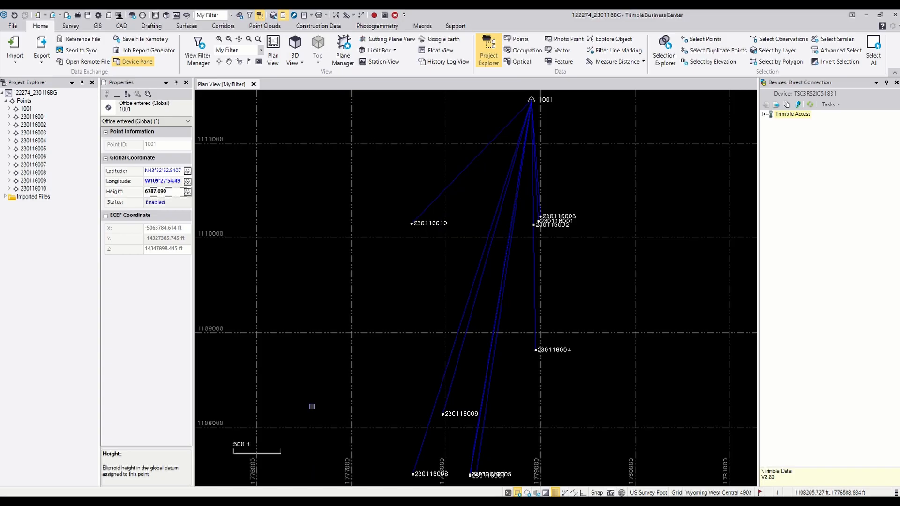
left_click(31, 109)
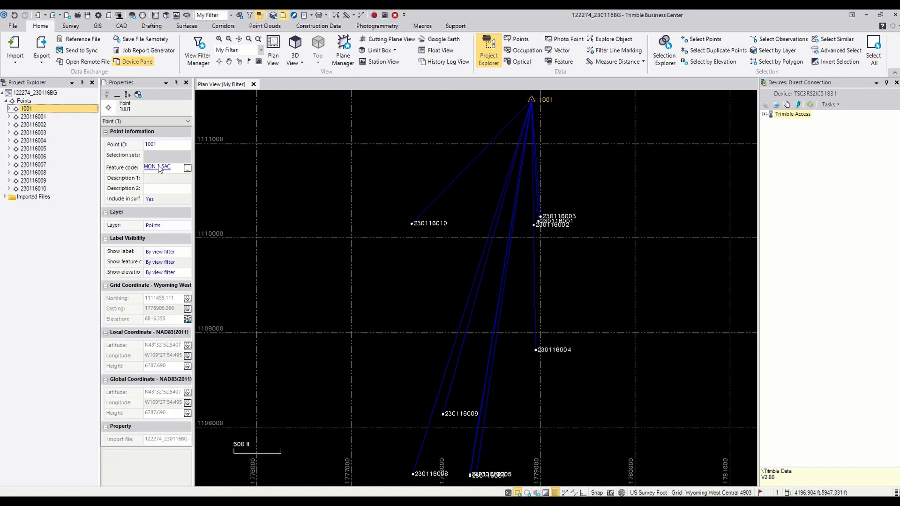
right_click(164, 397)
left_click(182, 400)
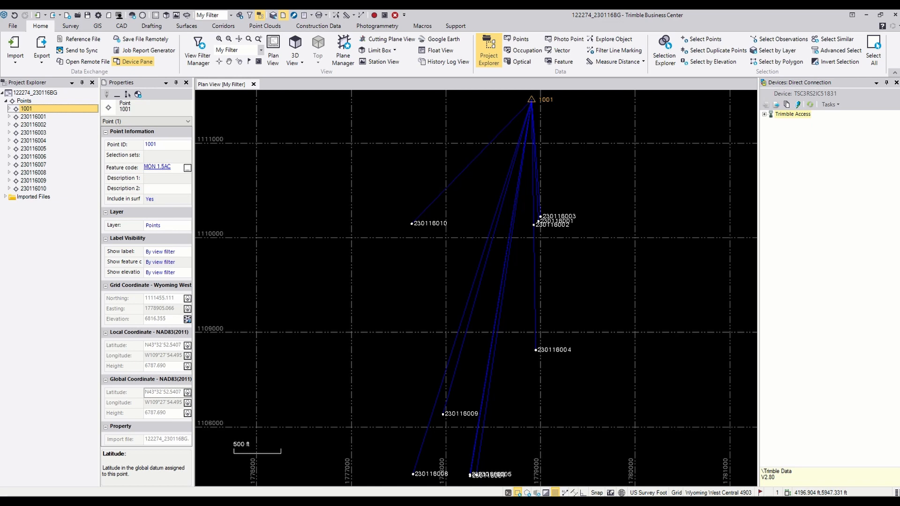
key("alt+Tab")
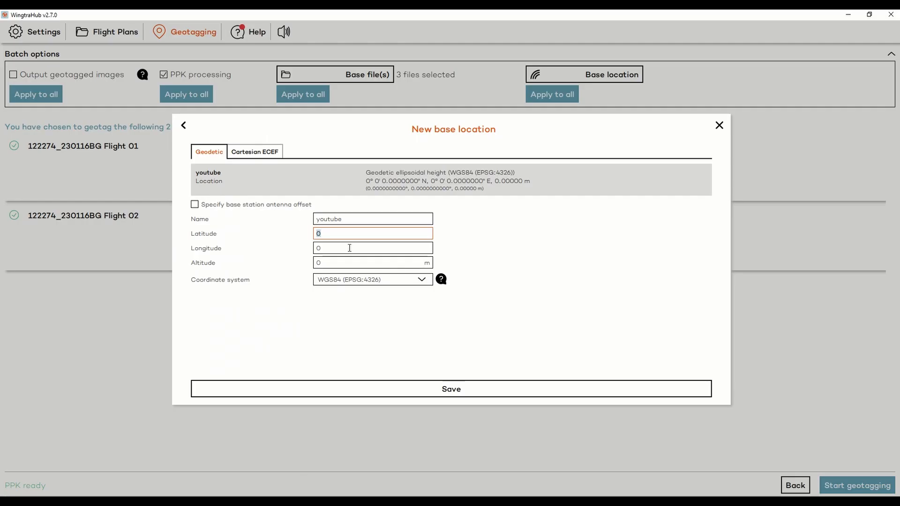
type("N43°32'52.54073\"")
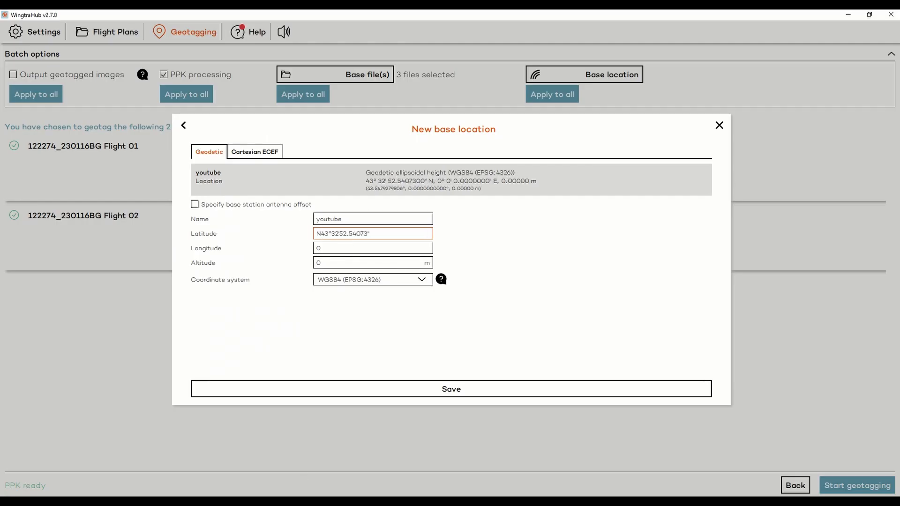
key("alt+Tab")
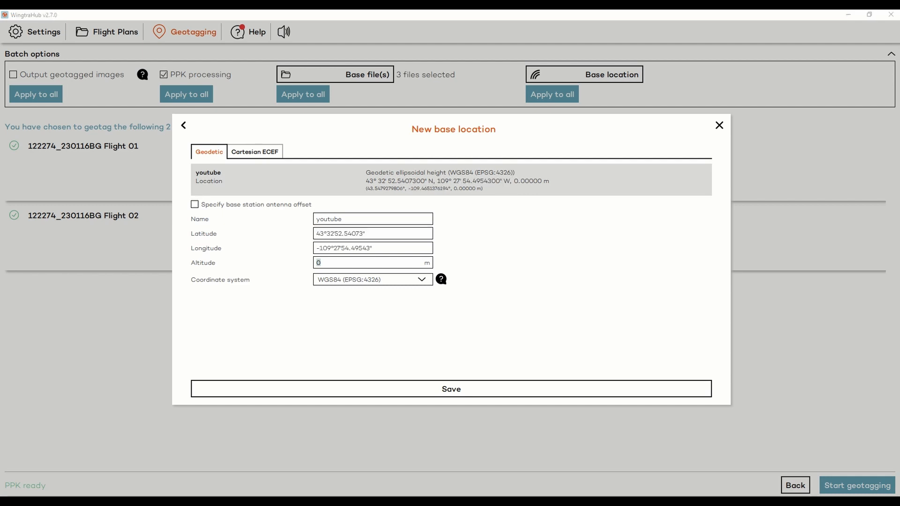
Step: Switch to Trimble Business Center and set the project's distance display unit to Meter
key("alt+Tab")
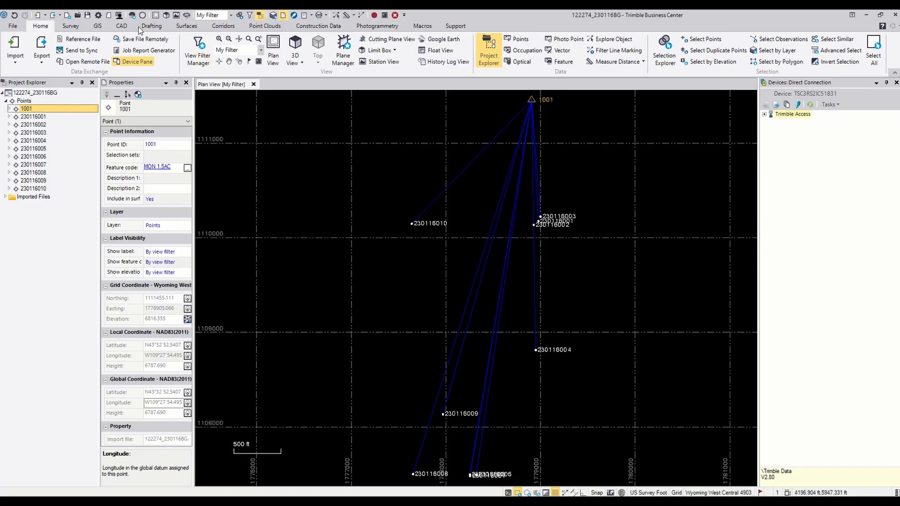
left_click(99, 15)
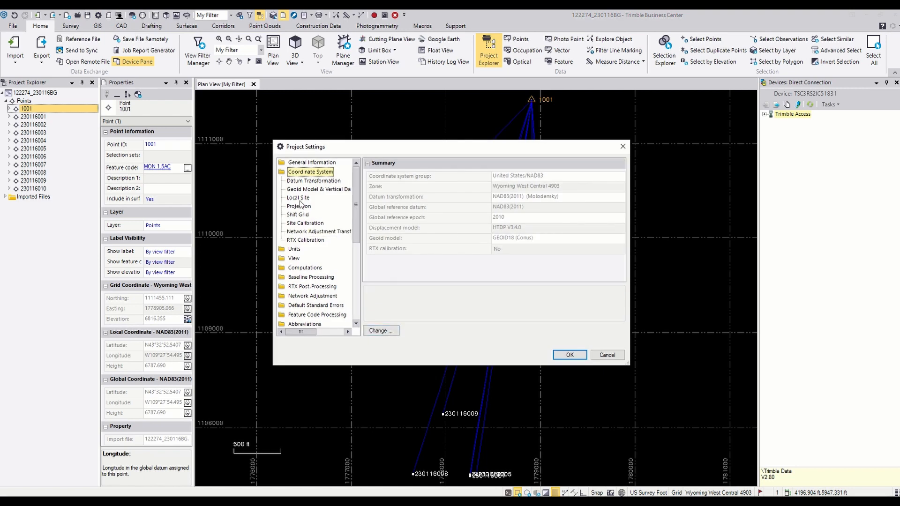
double_click(291, 250)
left_click(296, 199)
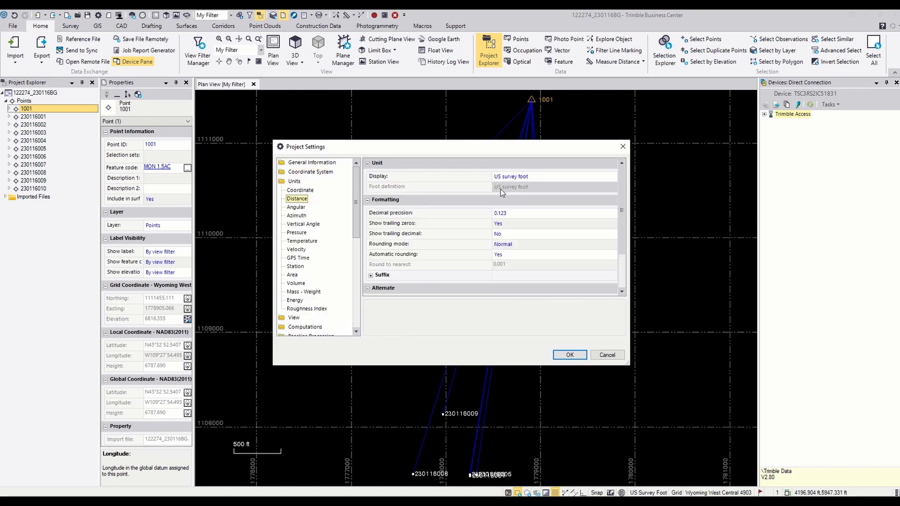
left_click(530, 175)
left_click(509, 195)
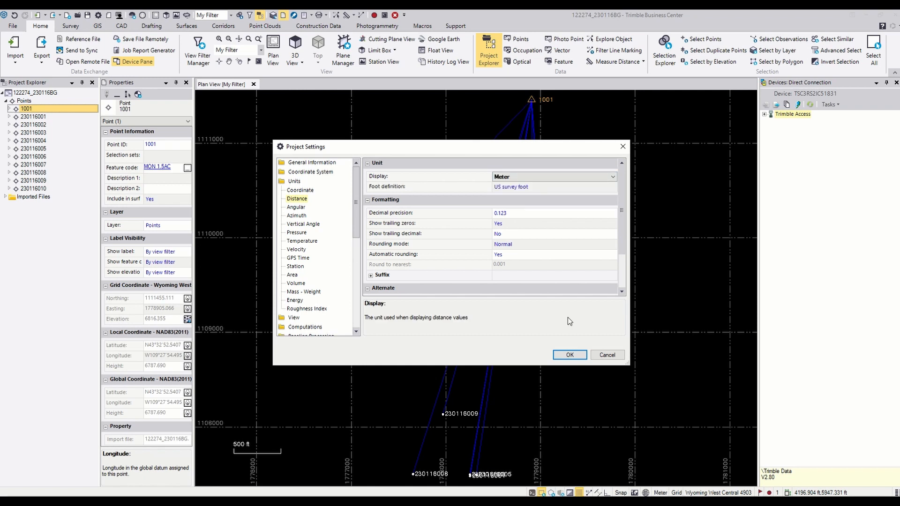
left_click(574, 356)
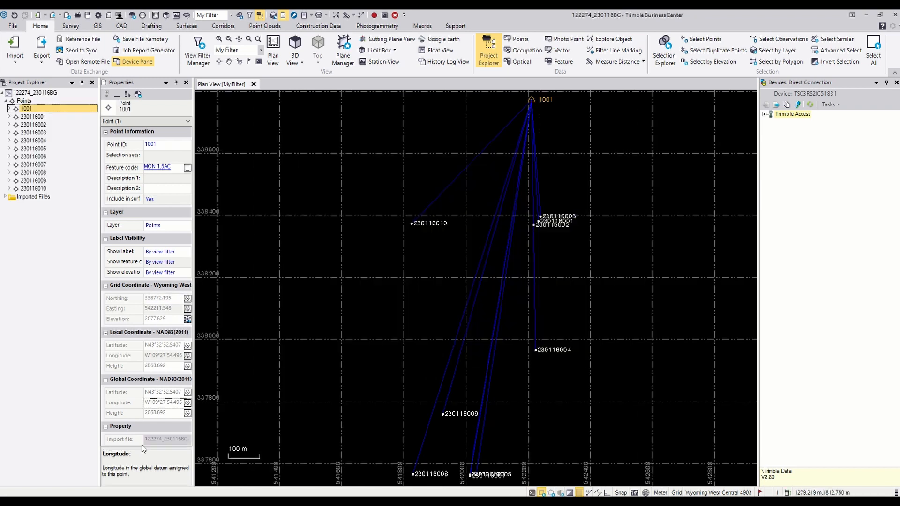
Step: Set the WingtraHub base location's altitude to point 1001's global height of 2068.892 m and enable the base station antenna offset
left_click_drag(155, 413, 185, 424)
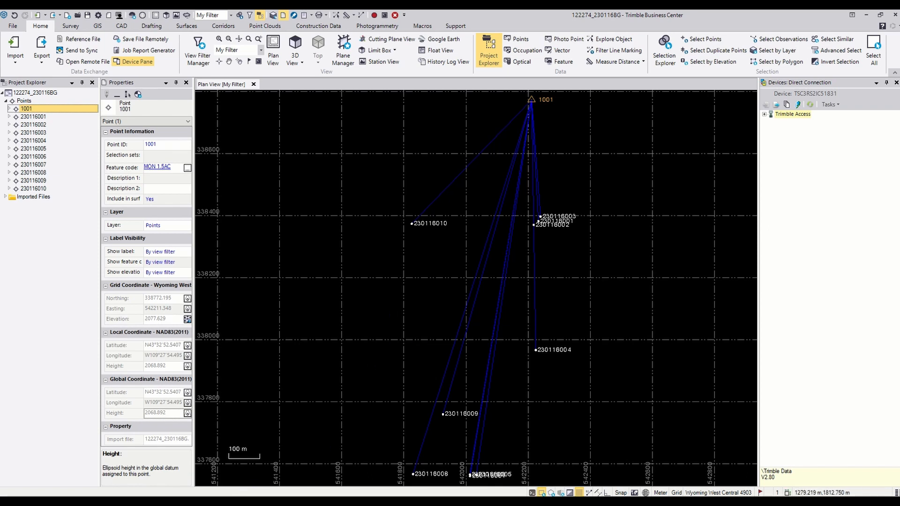
key("alt+Tab")
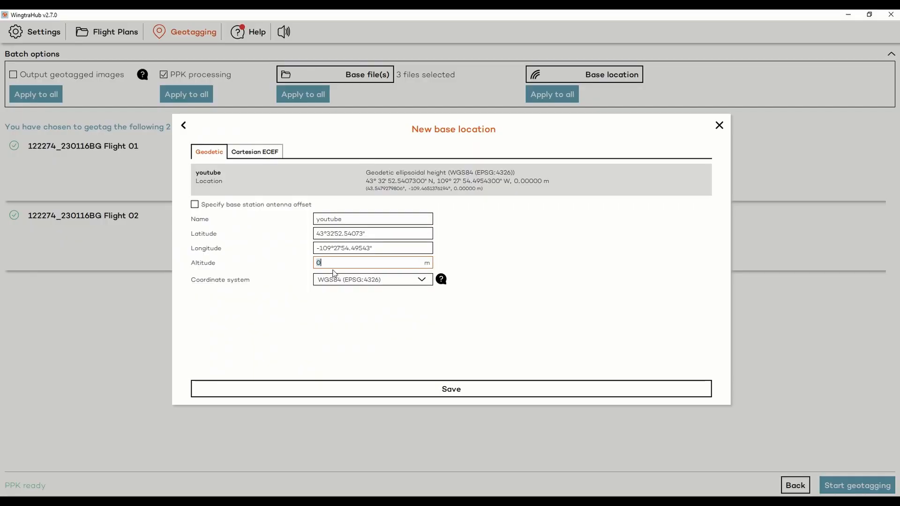
left_click(336, 262)
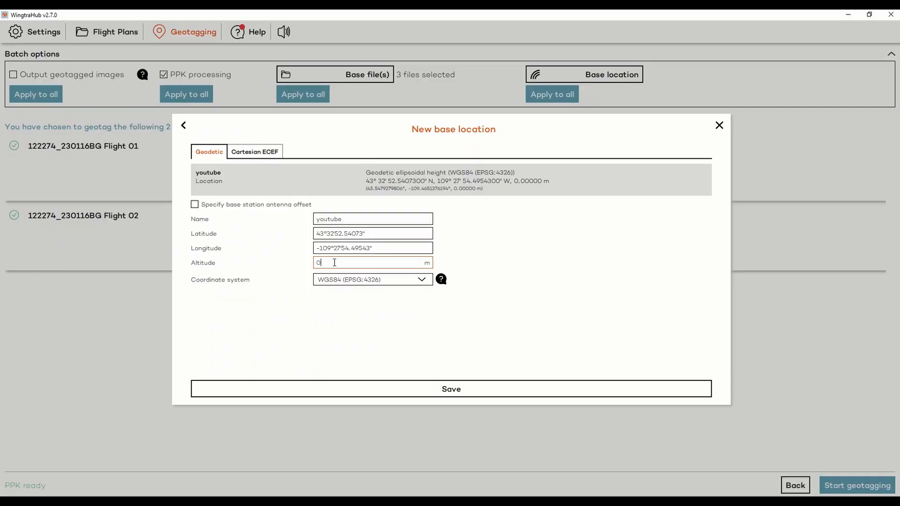
left_click_drag(335, 263, 300, 261)
type("2068.892")
left_click(194, 204)
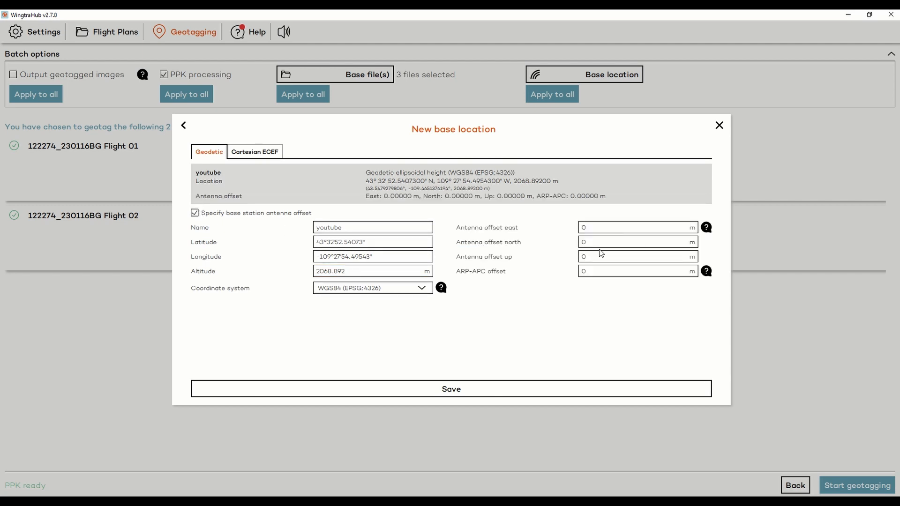
Step: Launch Convert to RINEX and load the receiver file 30310160.T02 from the 122274_230116BG Files folder
left_click(596, 257)
key("super")
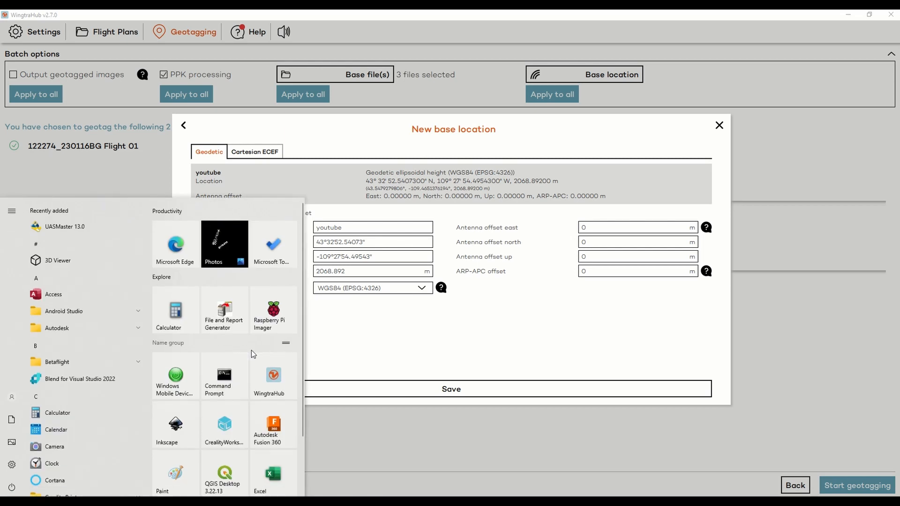
type("r")
left_click(75, 281)
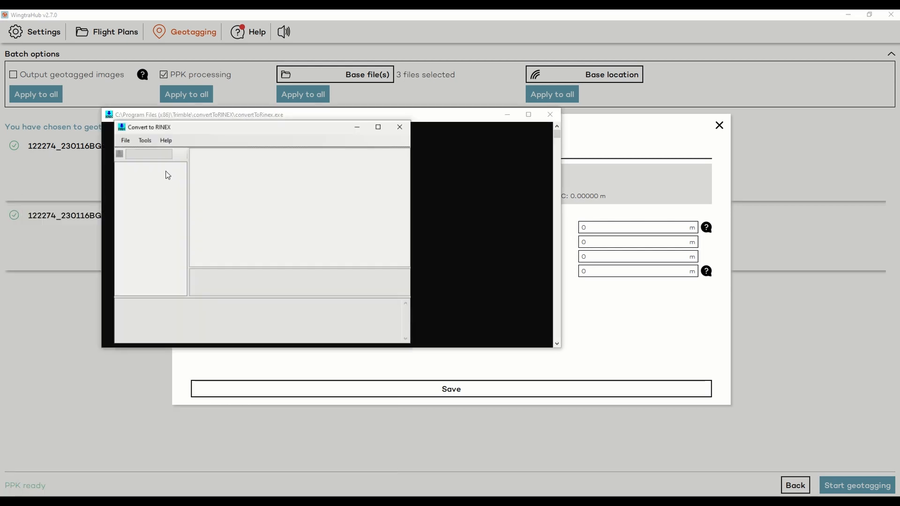
left_click(125, 139)
left_click(138, 149)
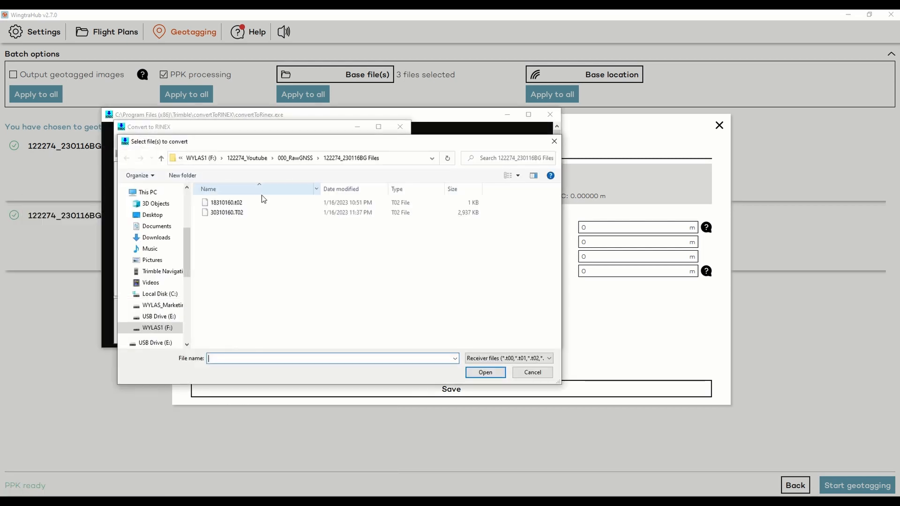
left_click(226, 213)
left_click(484, 373)
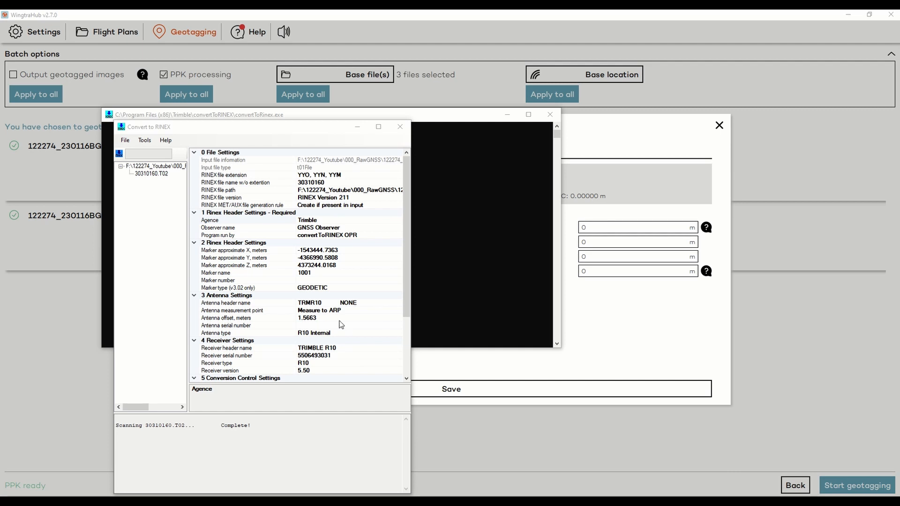
Step: Copy the 1.5663 m antenna offset from Convert to RINEX into the WingtraHub base location's upward antenna offset
left_click(319, 319)
left_click_drag(323, 318, 265, 319)
key("ctrl+c")
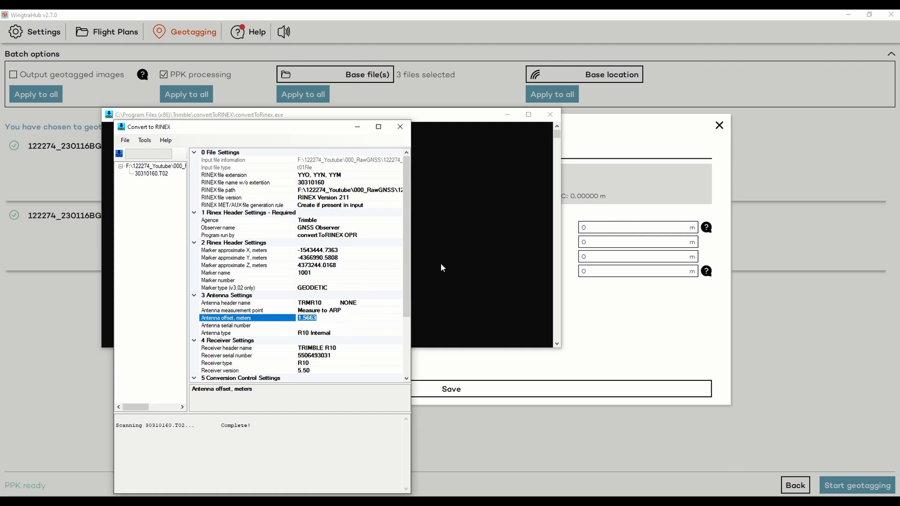
left_click(618, 127)
double_click(590, 257)
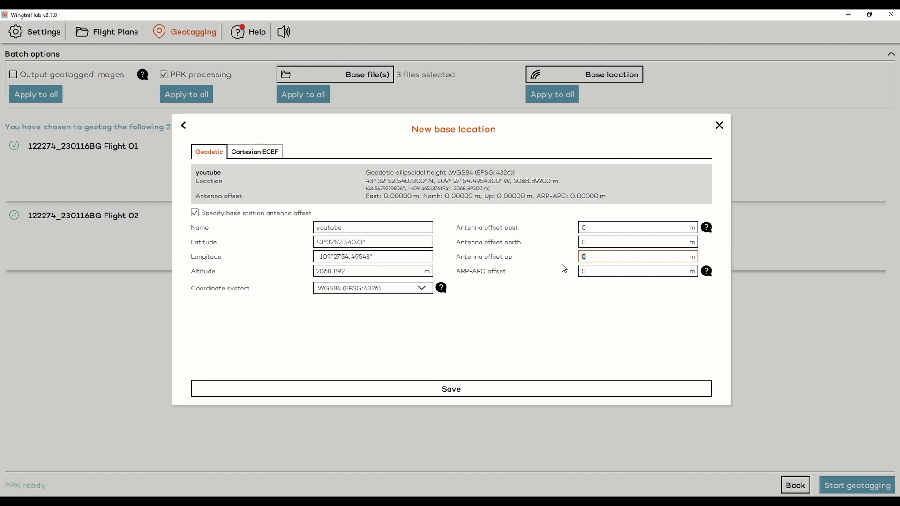
key("ctrl+v")
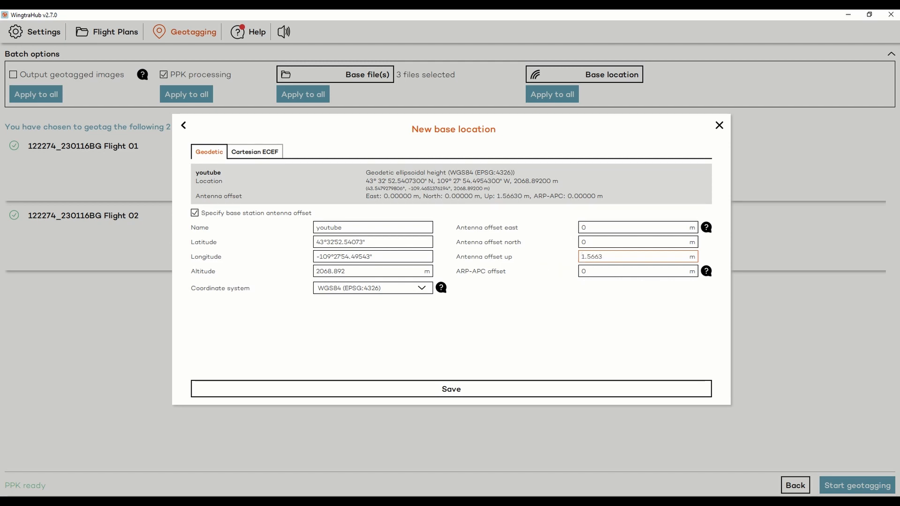
Step: Consult the Trimble R10 antenna height diagram in the Trimble Access help and enter 0.349 m as the WingtraHub ARP-APC offset
key("alt+Tab")
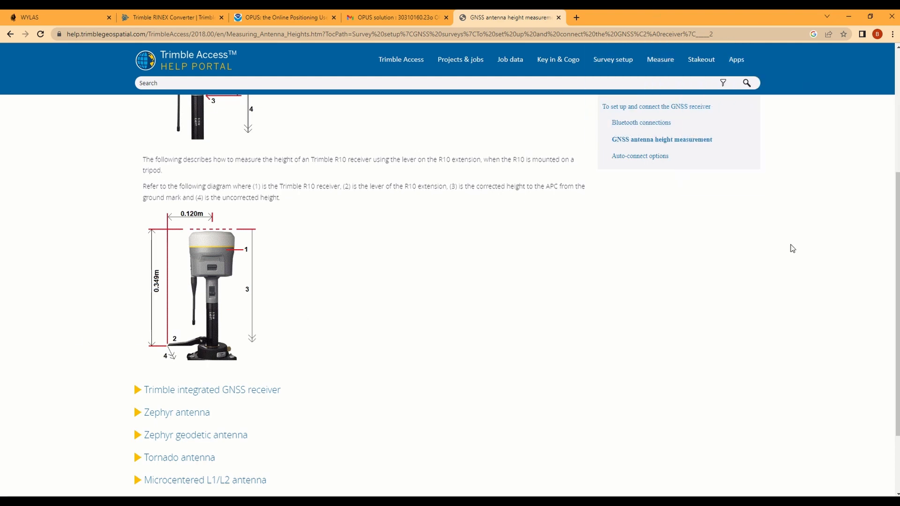
key("alt+Tab")
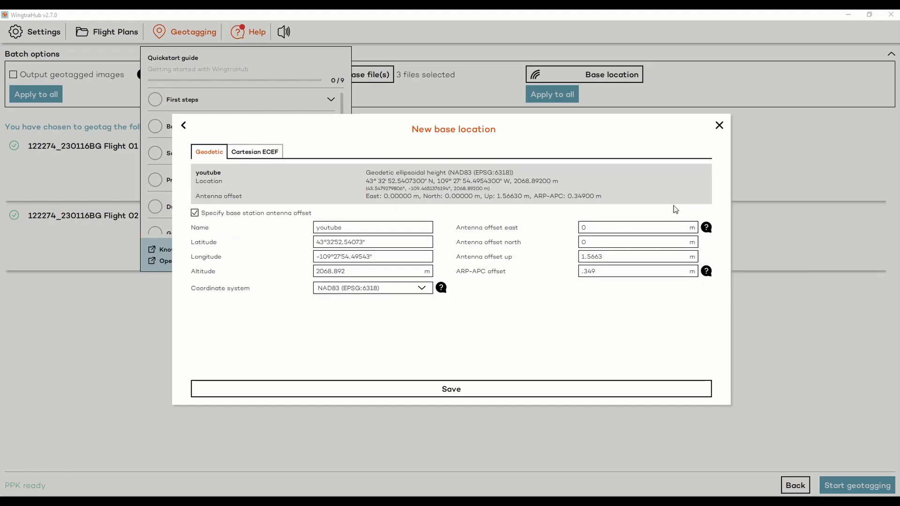
left_click(604, 271)
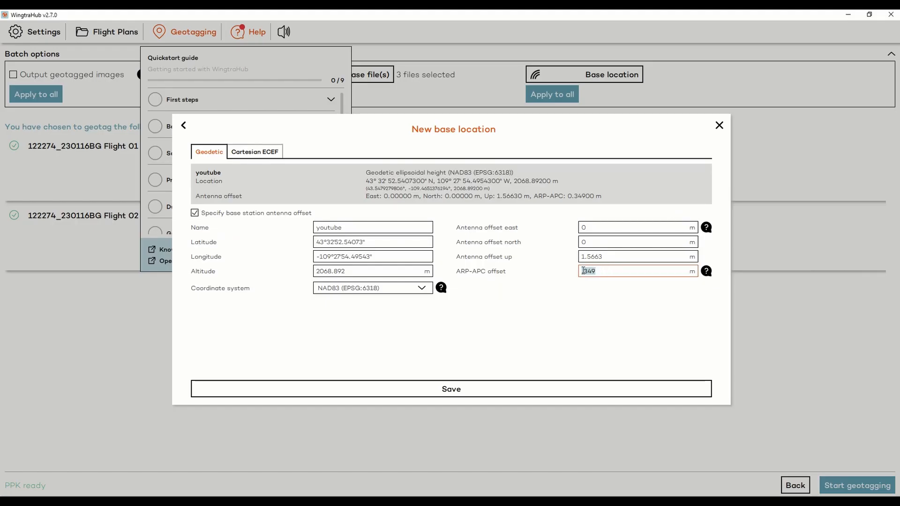
left_click(583, 271)
type("0")
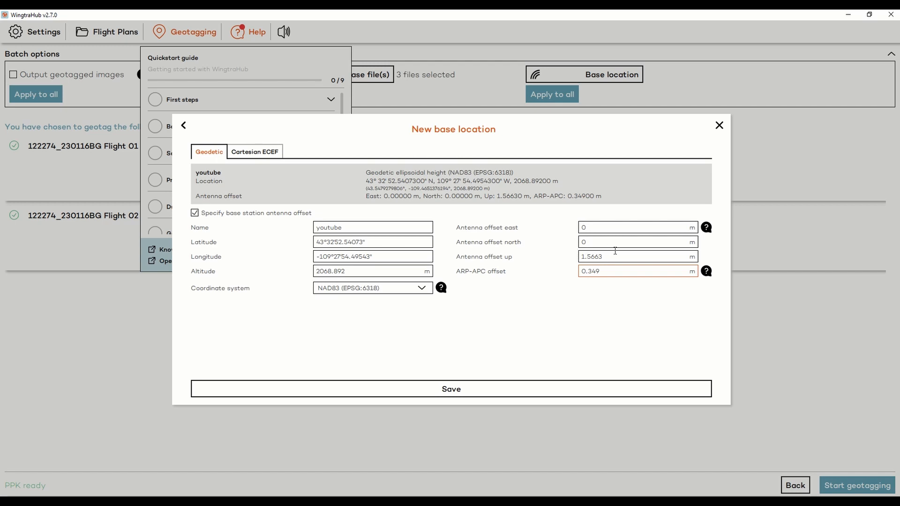
Step: Save the new base location and choose youtube as the batch base location
left_click(614, 255)
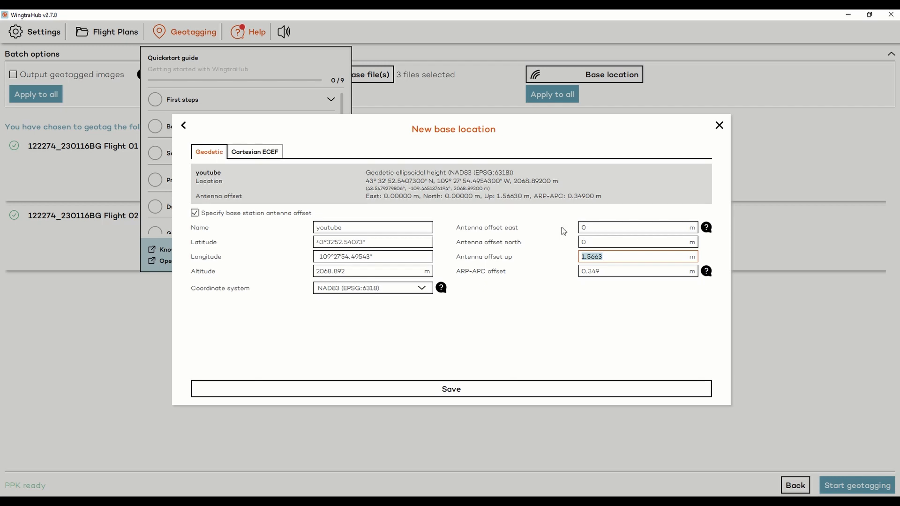
left_click(464, 389)
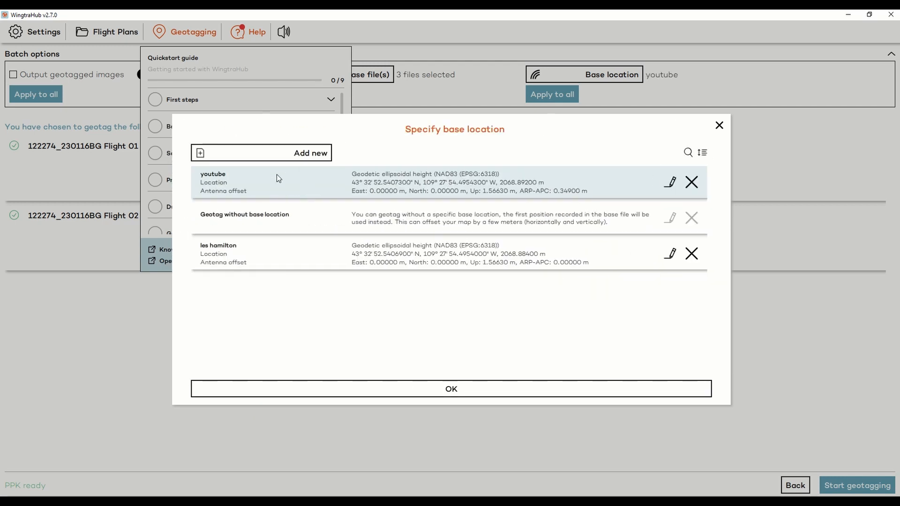
left_click(277, 175)
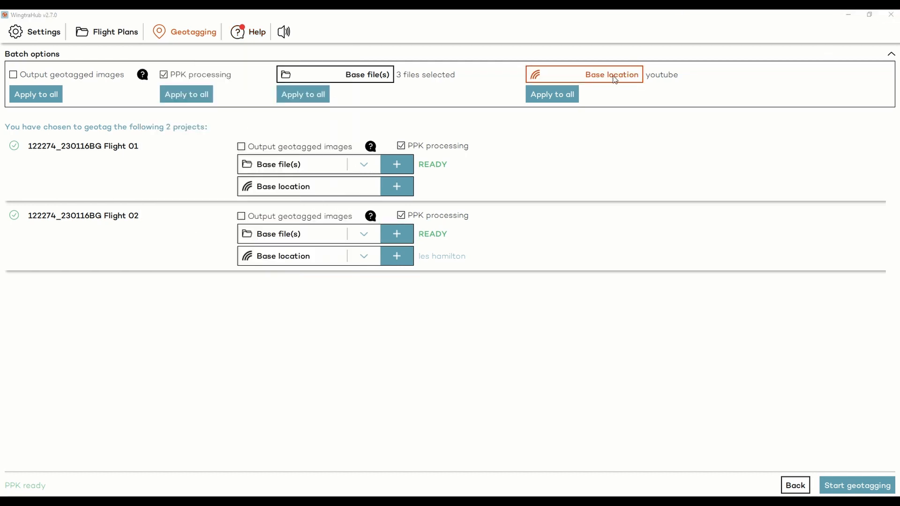
Step: Apply the base files, base location, PPK processing and image output batch options to both flights and start geotagging
left_click(303, 95)
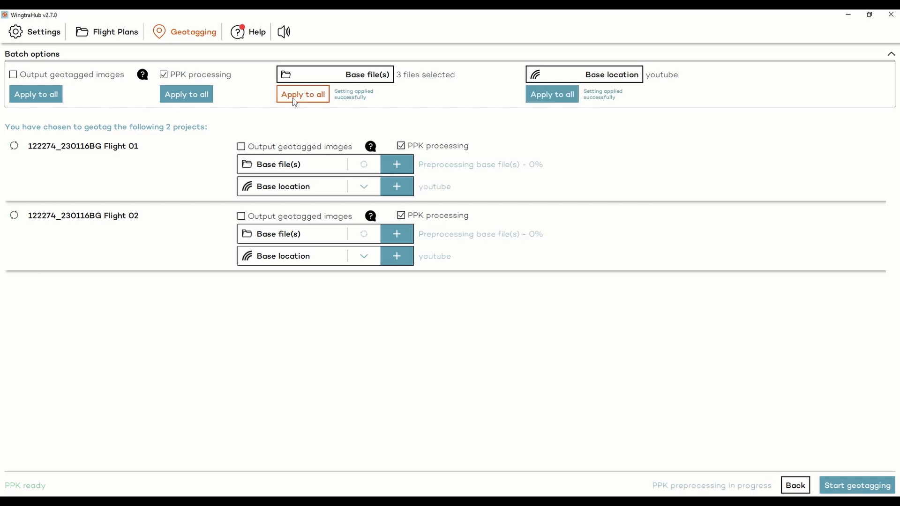
left_click(185, 95)
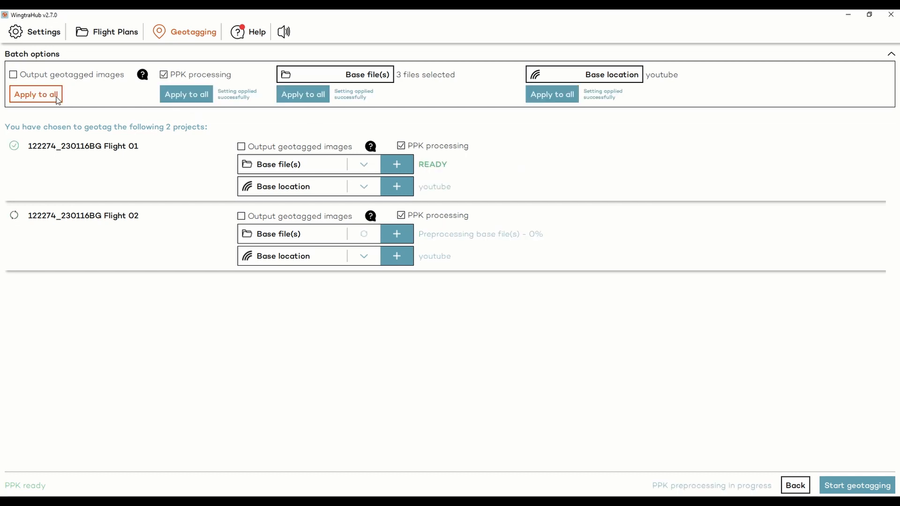
left_click(33, 95)
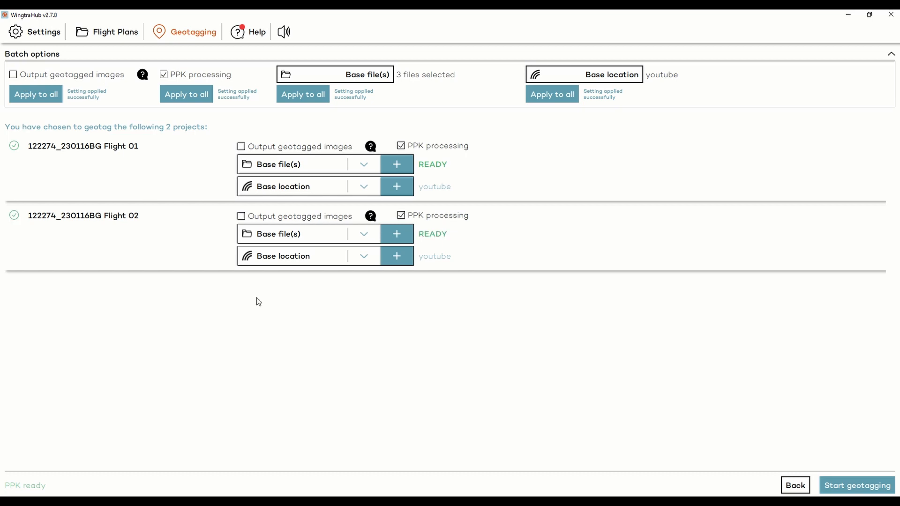
left_click(857, 486)
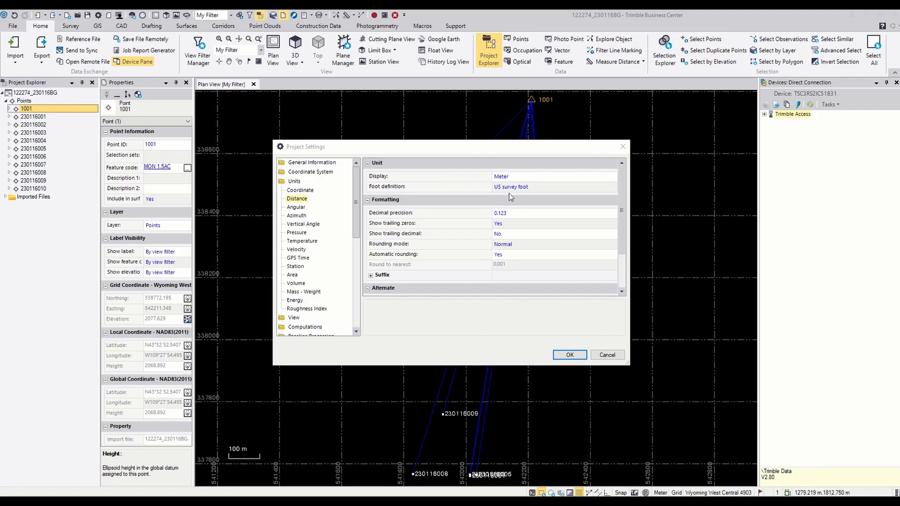
Step: Switch to Trimble Business Center and set the project's distance display unit to US survey foot
left_click(518, 179)
left_click(519, 179)
left_click(511, 197)
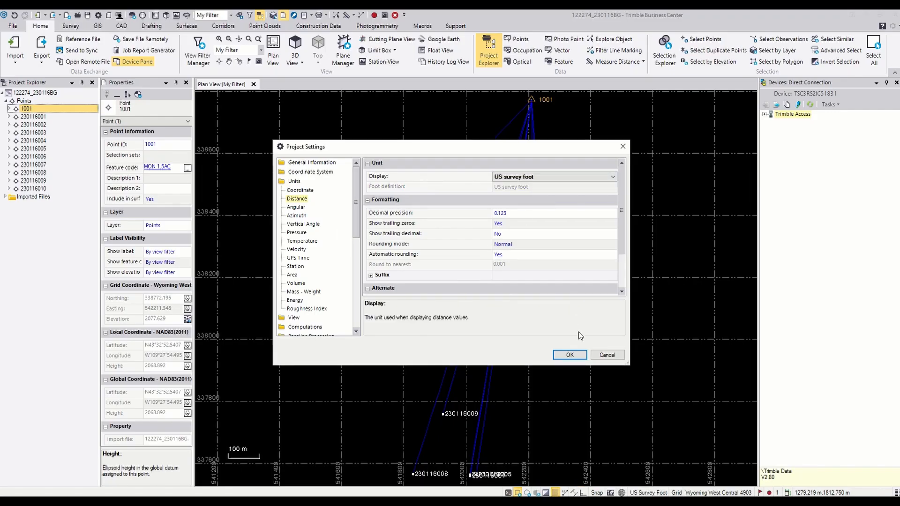
left_click(571, 355)
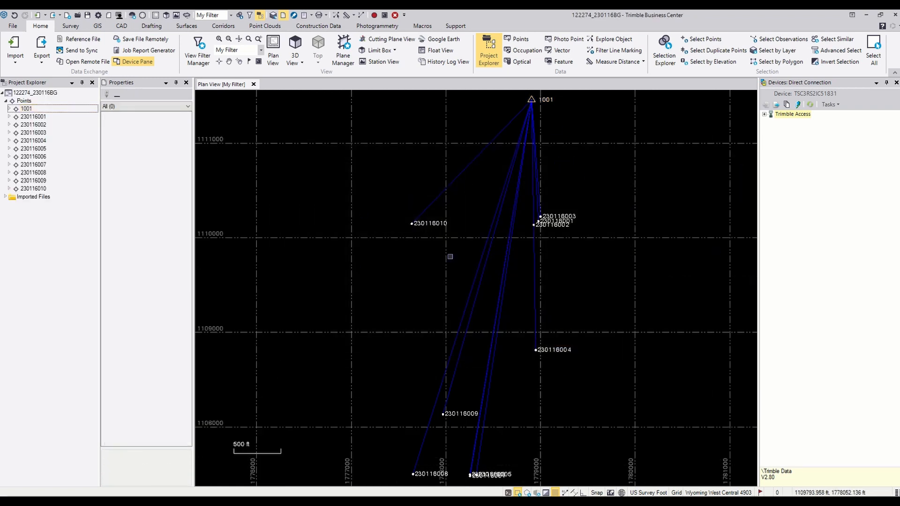
Step: Examine the project location, ground coordinate and false offset options in Local Site Settings without changing them
left_click(72, 27)
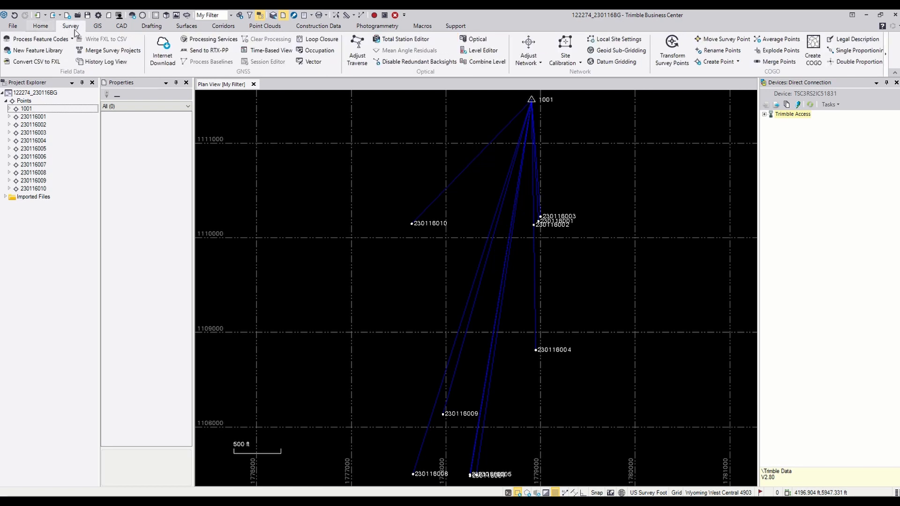
left_click(612, 40)
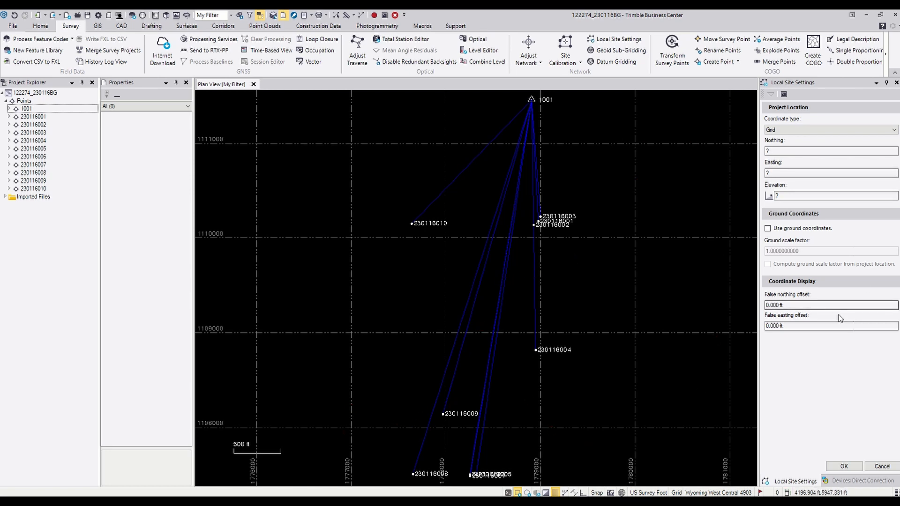
left_click(882, 466)
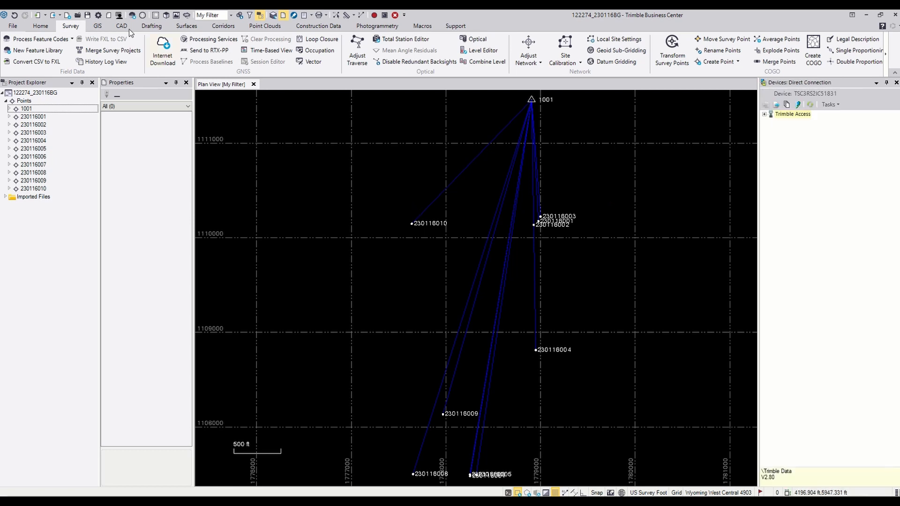
Step: Start a custom export in P,N,E,elev,Code format and select all points in the plan view as its data
left_click(41, 27)
left_click(46, 45)
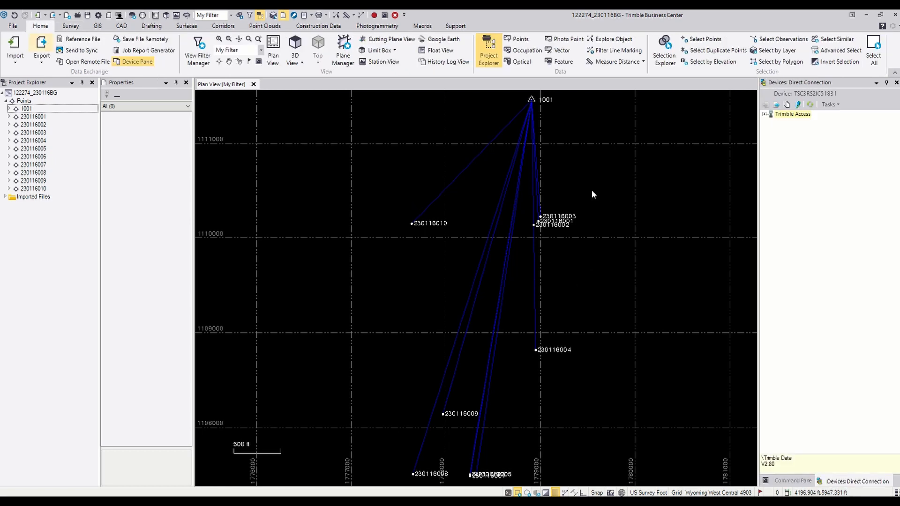
scroll(675, 165, "down", 2)
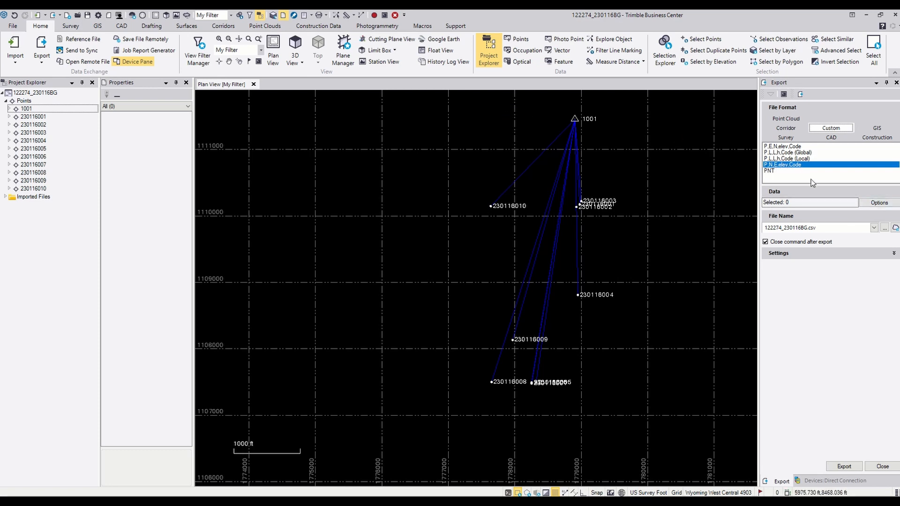
left_click_drag(435, 105, 698, 415)
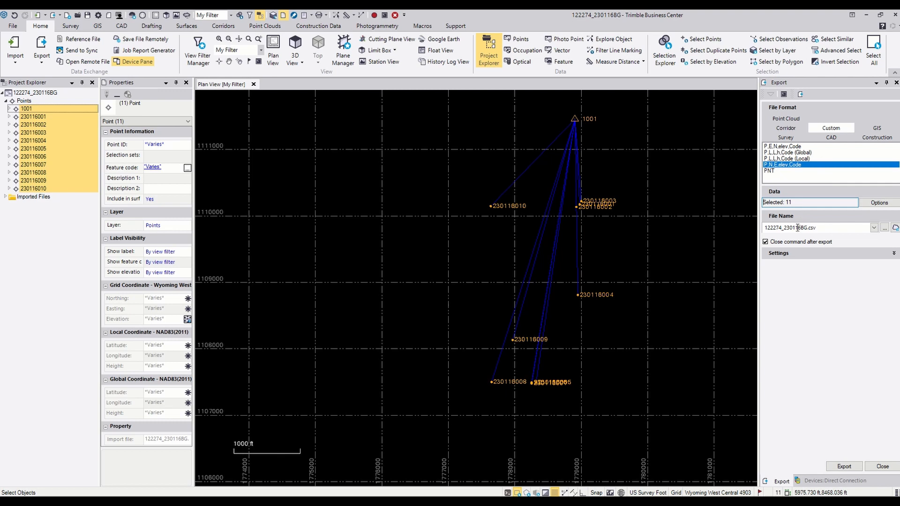
Step: Export the selected points to 122274_230116BG.csv in the 003_Deliverables folder of 122274_Youtube, replacing the existing file
left_click(885, 227)
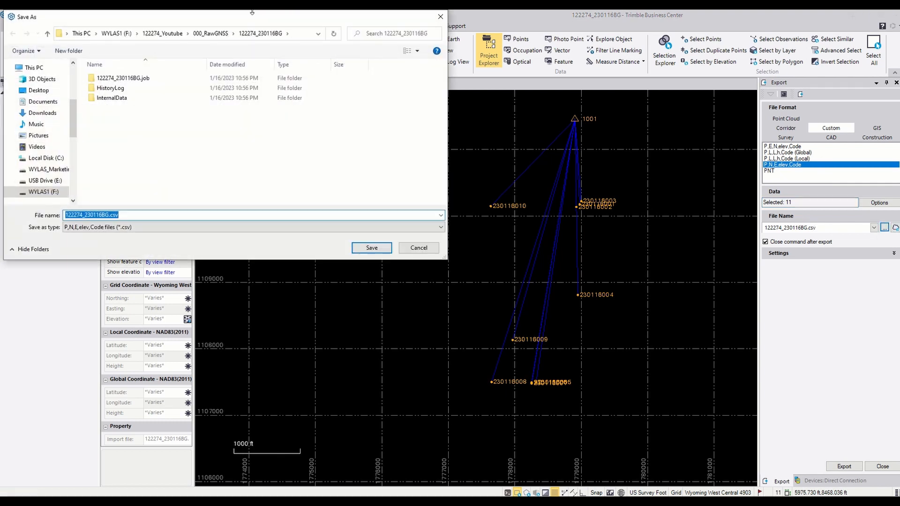
left_click(165, 34)
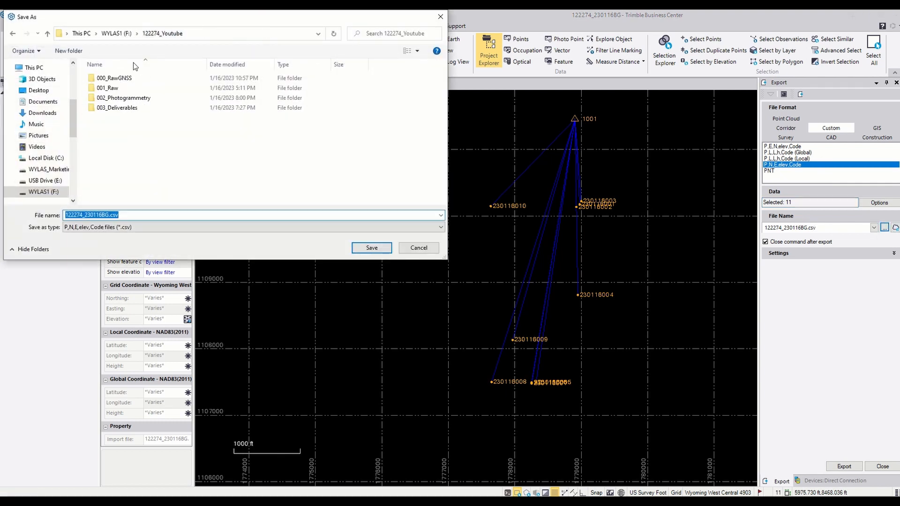
double_click(107, 109)
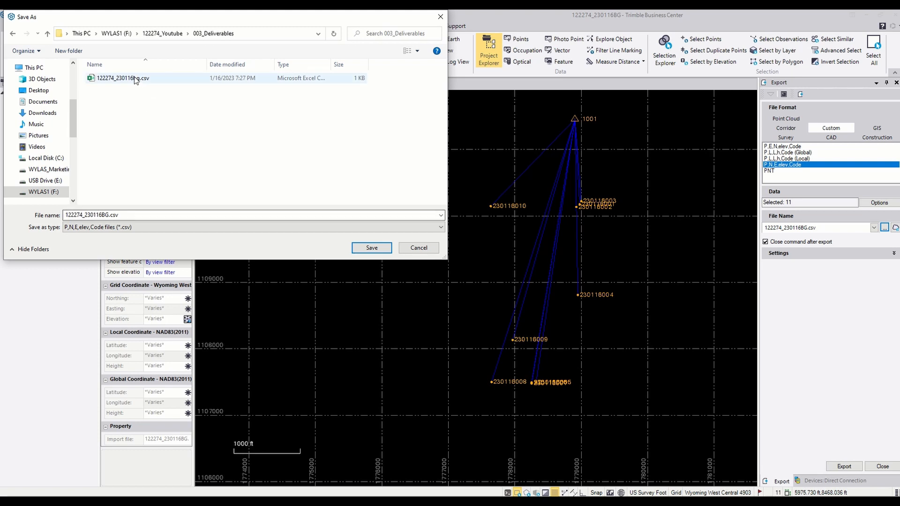
left_click(372, 247)
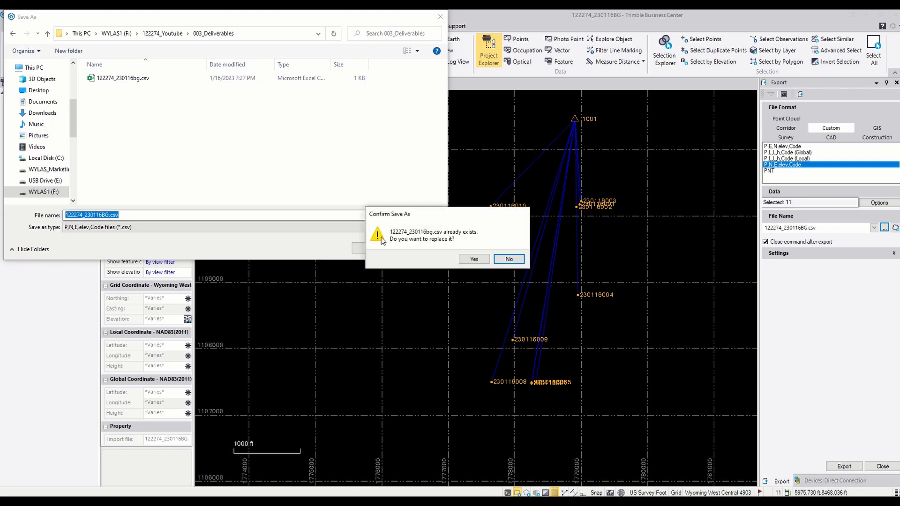
left_click(467, 259)
left_click(844, 466)
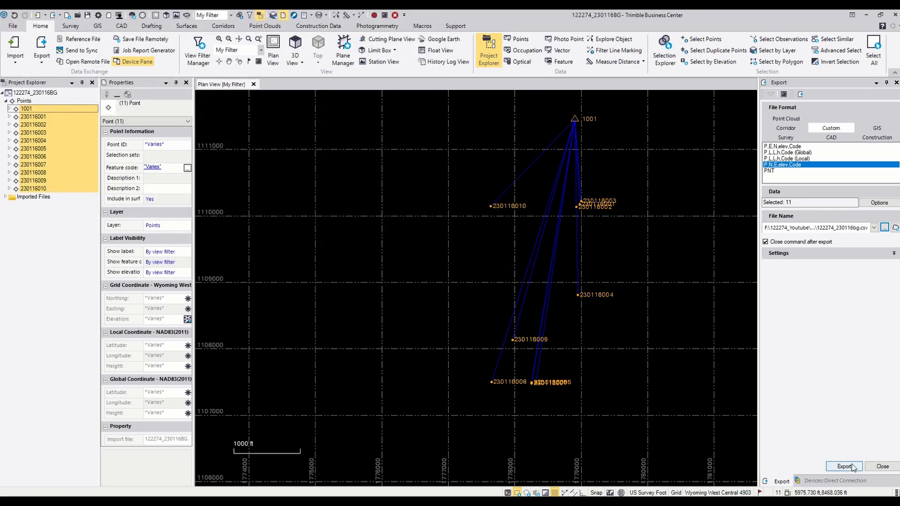
Step: Finish the export and rename the exported CSV in the 003_Deliverables folder as 122274_230116bg_Grid.csv
left_click(474, 273)
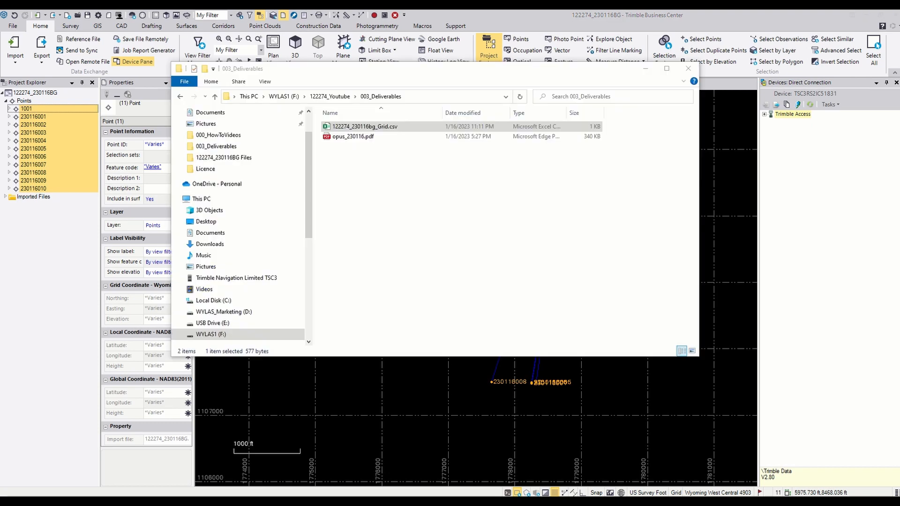
left_click(381, 132)
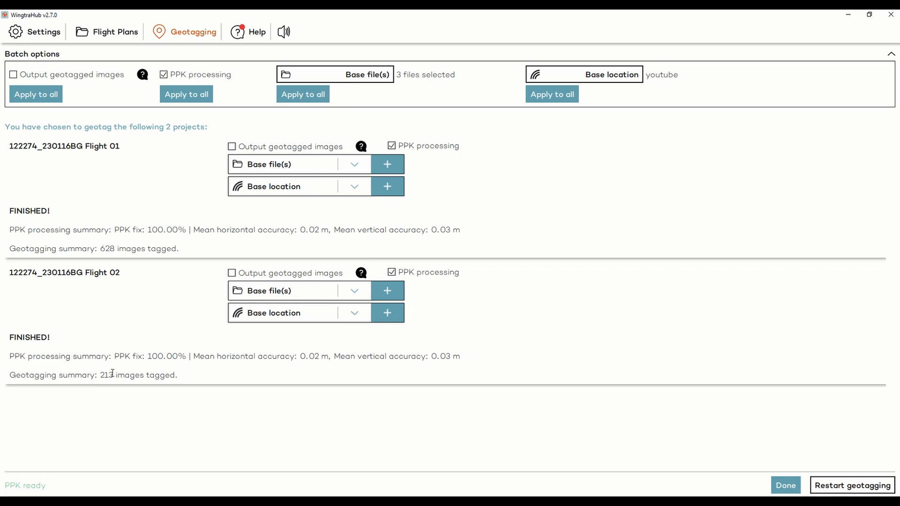
Step: Switch to WingtraHub, review the PPK and geotagging summaries of both flights, and finish the geotagging session
left_click_drag(16, 376, 223, 378)
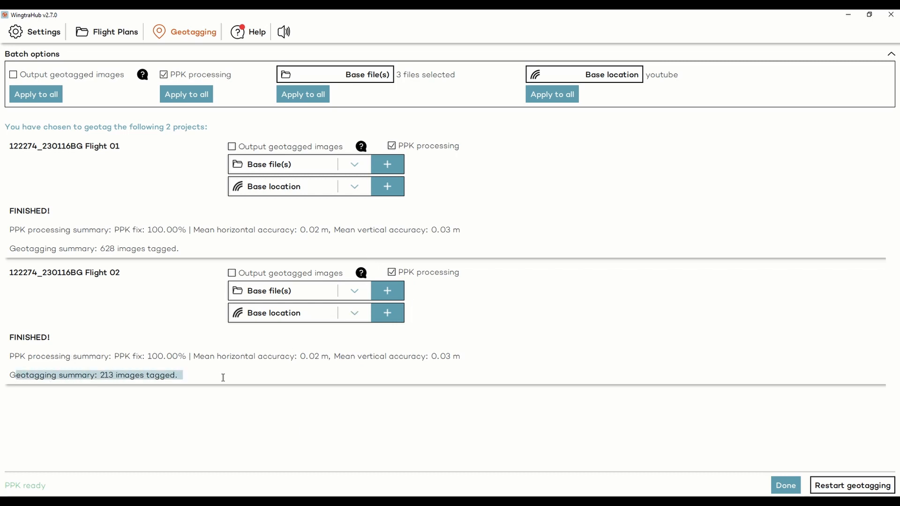
left_click_drag(115, 357, 8, 356)
left_click(170, 357)
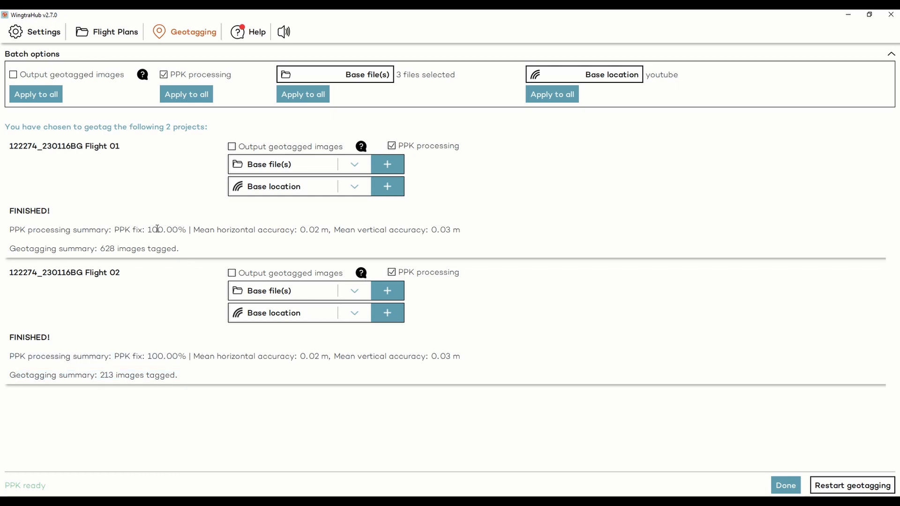
left_click_drag(158, 228, 215, 233)
left_click(786, 486)
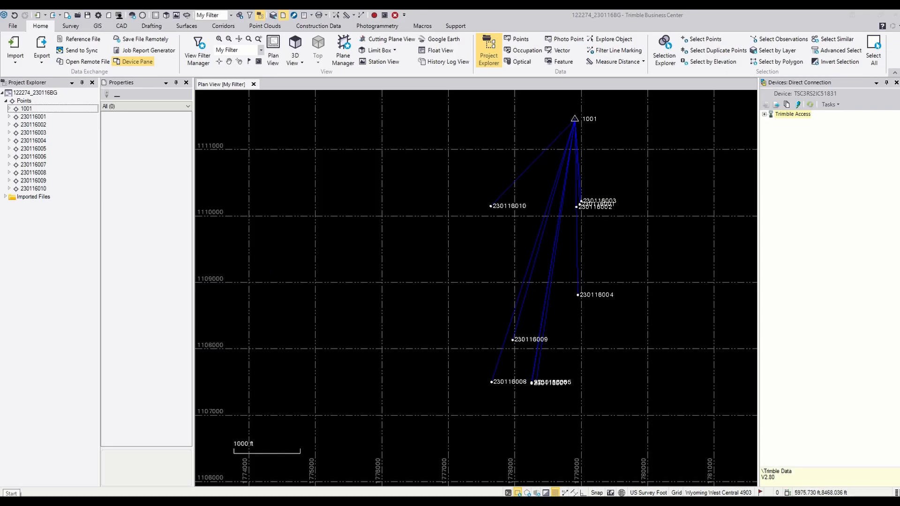
Step: Find and launch PIX4Dmapper
key("super")
scroll(227, 414, "down", 2)
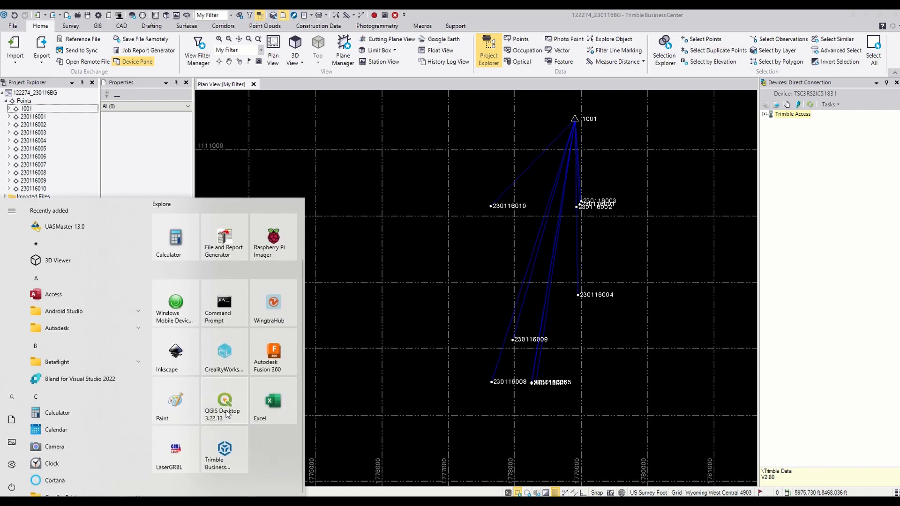
scroll(214, 320, "up", 2)
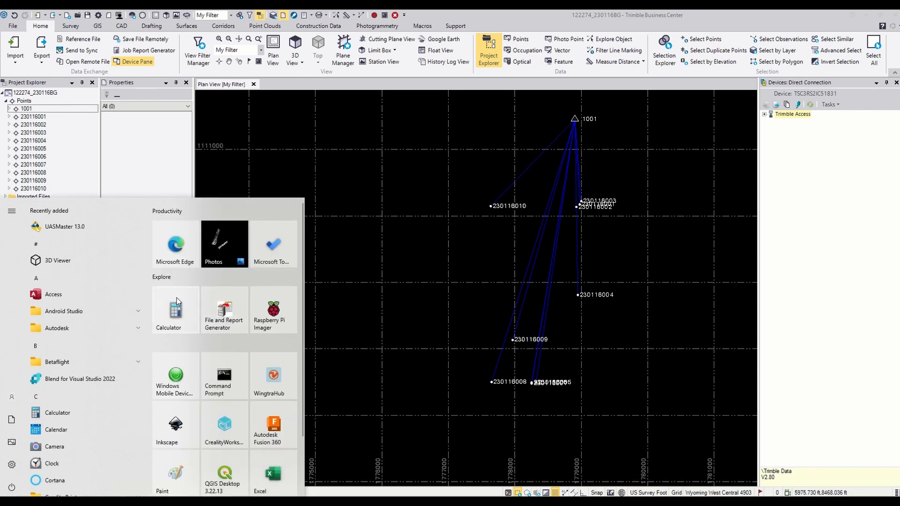
type("pi")
left_click(55, 277)
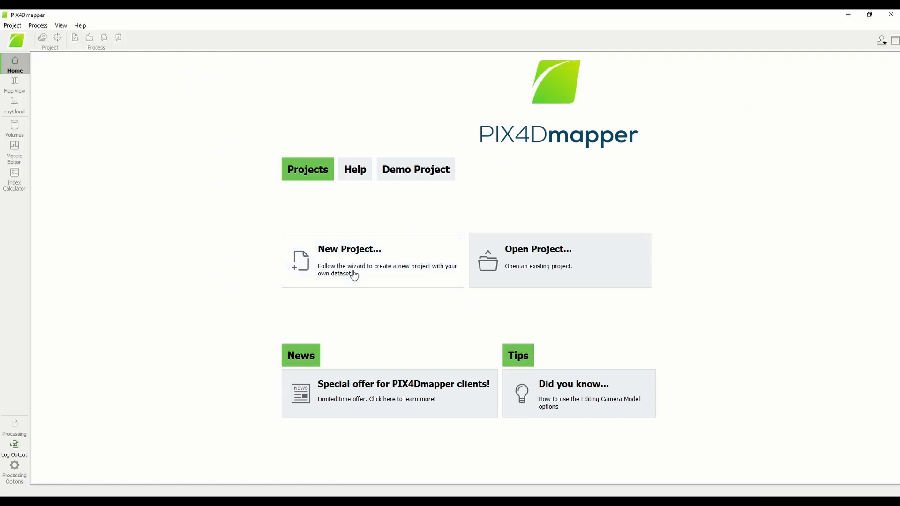
Step: Start a new project and set its location to the 002_Photogrammetry folder inside F:/122274_Youtube
left_click(351, 274)
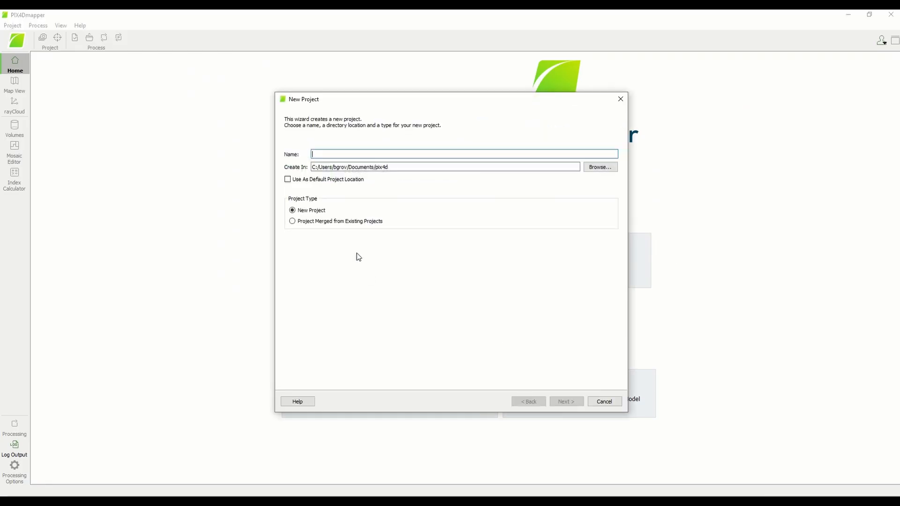
left_click(603, 170)
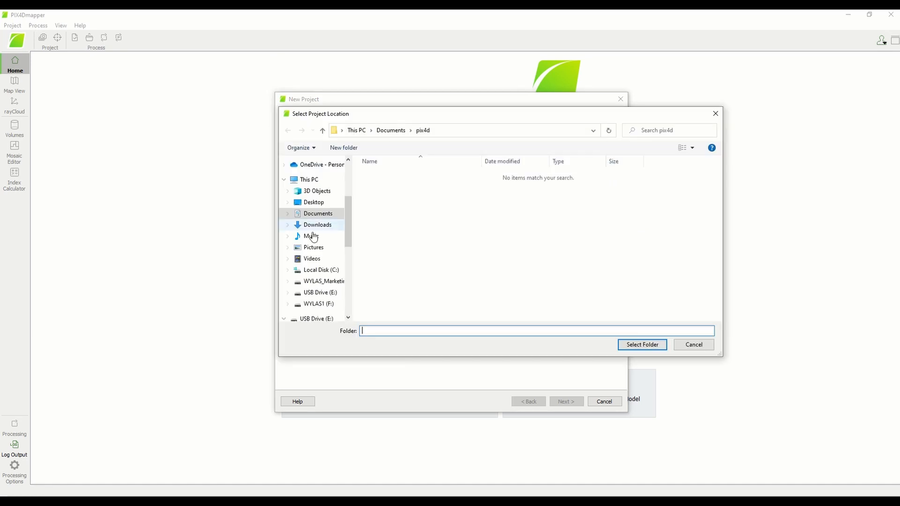
left_click(319, 305)
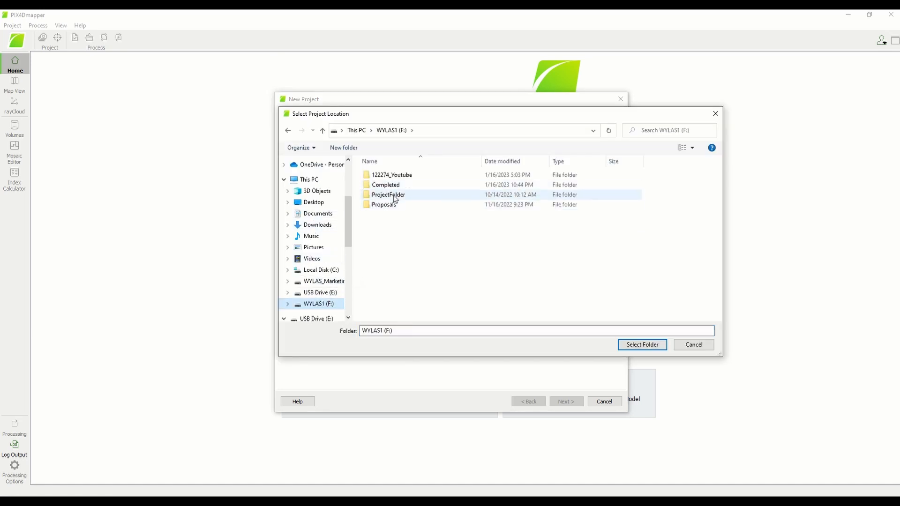
double_click(392, 175)
left_click(394, 199)
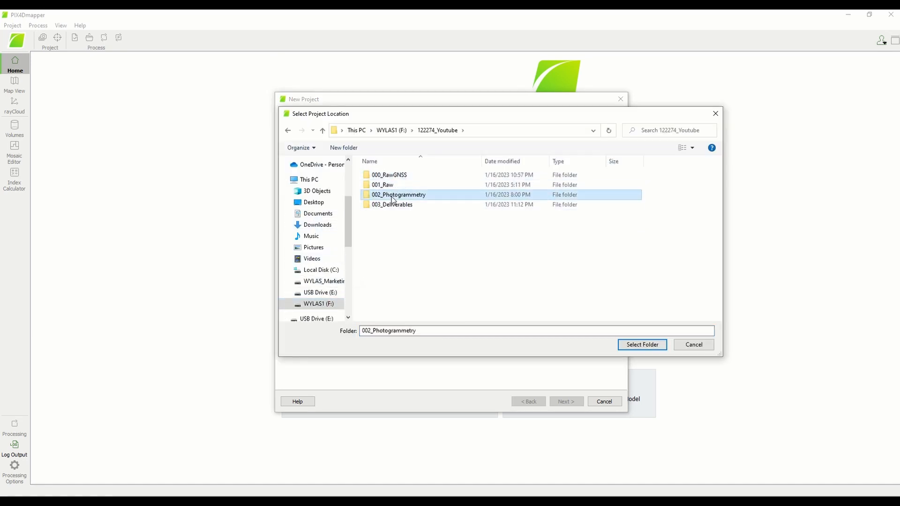
left_click(630, 344)
Step: Name the new project 122274_230116BG and proceed to the image selection
left_click(360, 153)
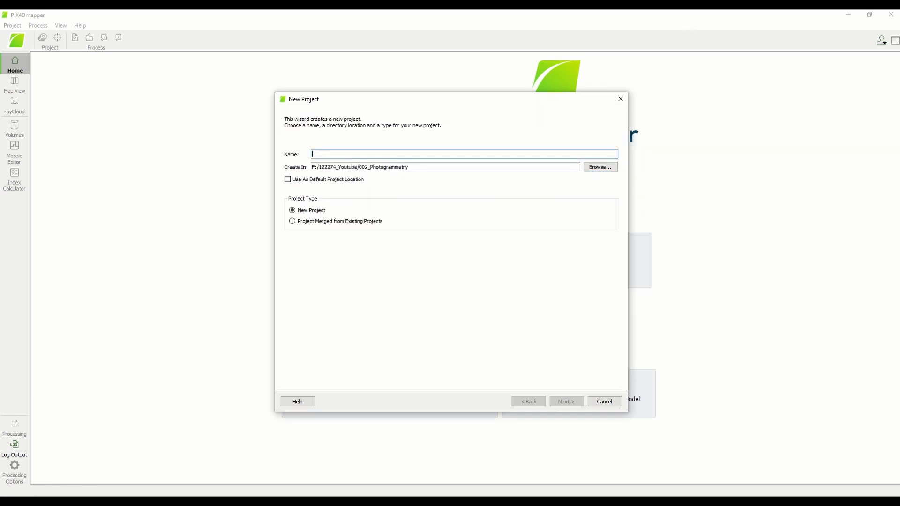
type("122274_220116BG")
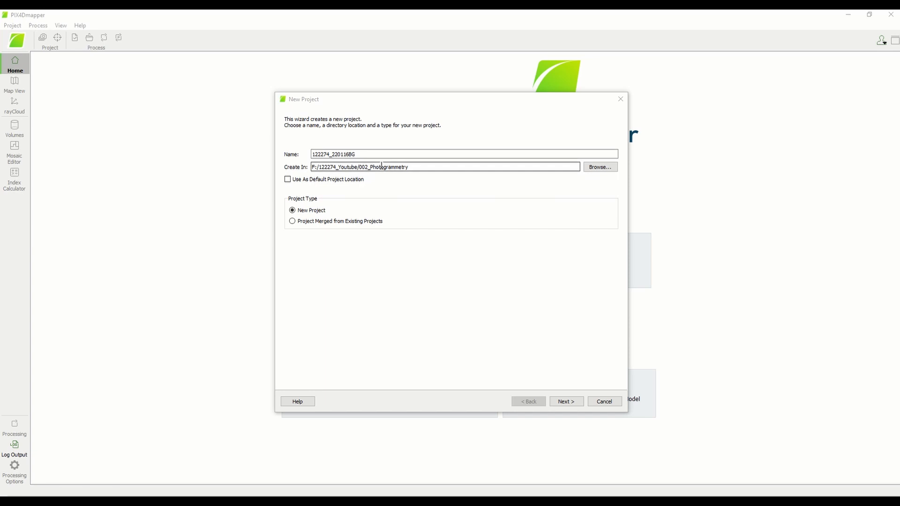
left_click_drag(356, 155, 336, 156)
left_click(339, 155)
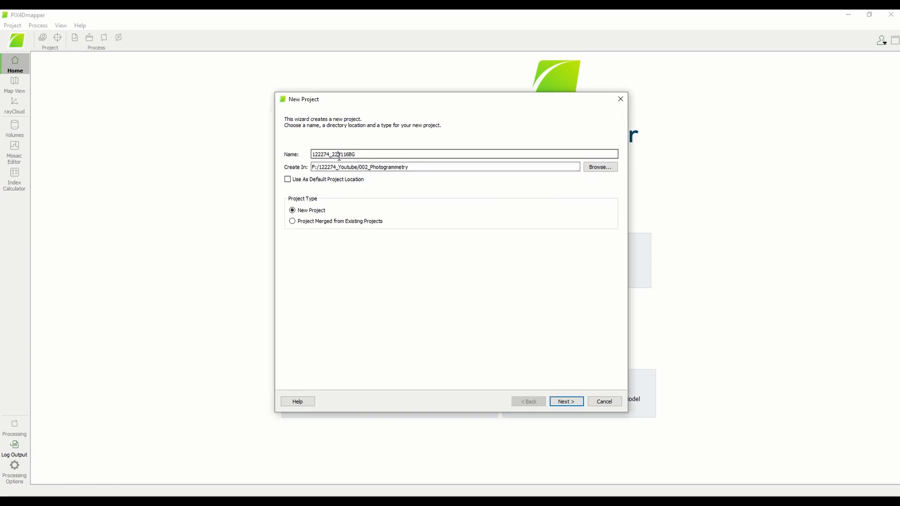
key("BackSpace")
key("BackSpace")
left_click(568, 402)
Step: Add all images from the IMAGES folder of 122274_230116BG Flight 01 in 001_Raw to the project
left_click(429, 156)
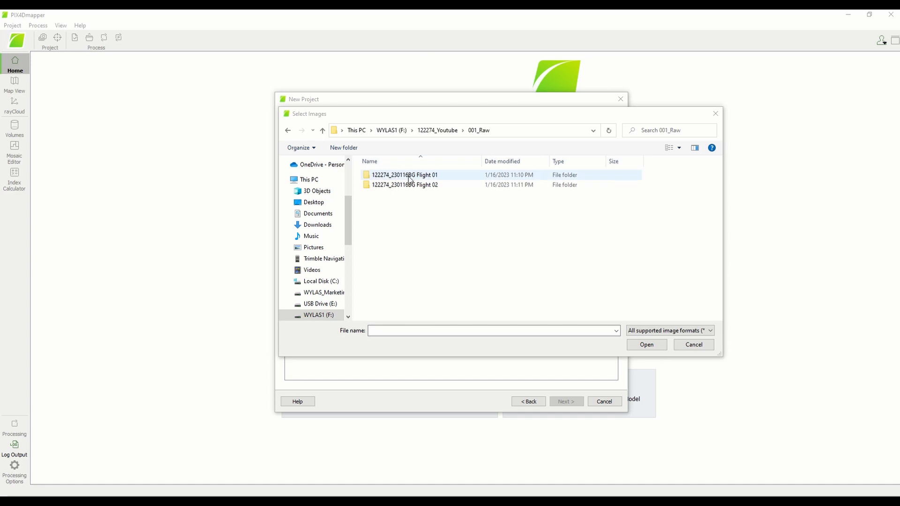
left_click(440, 130)
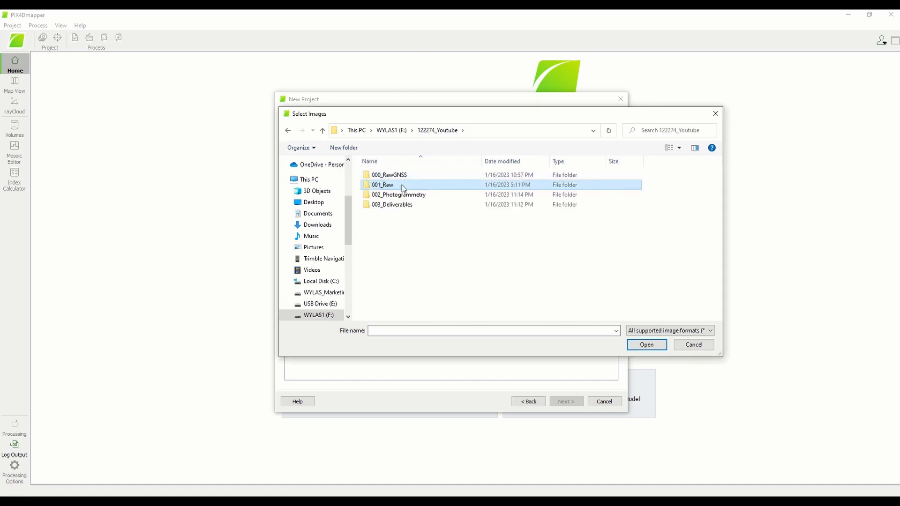
double_click(398, 186)
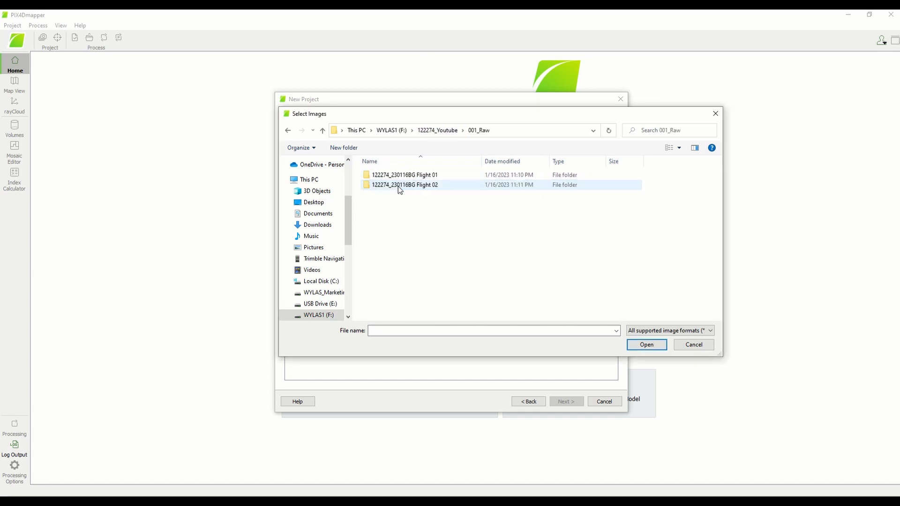
double_click(398, 176)
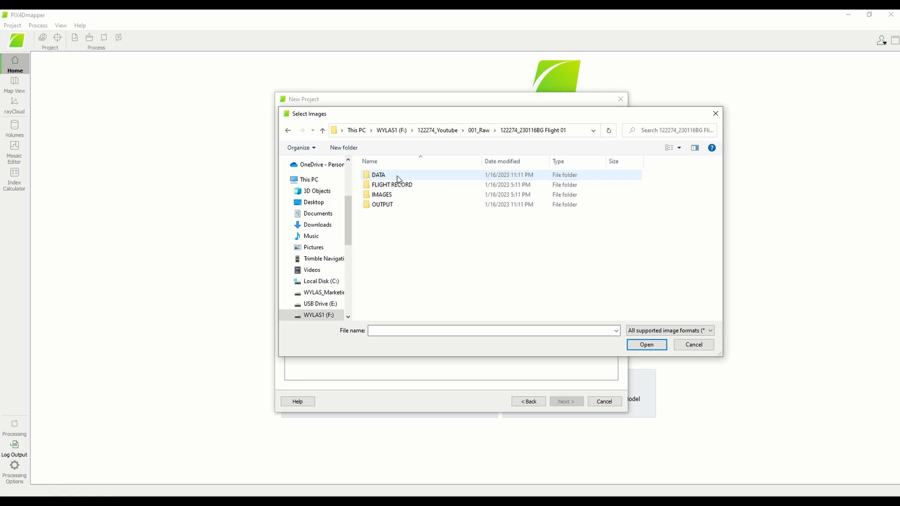
double_click(383, 197)
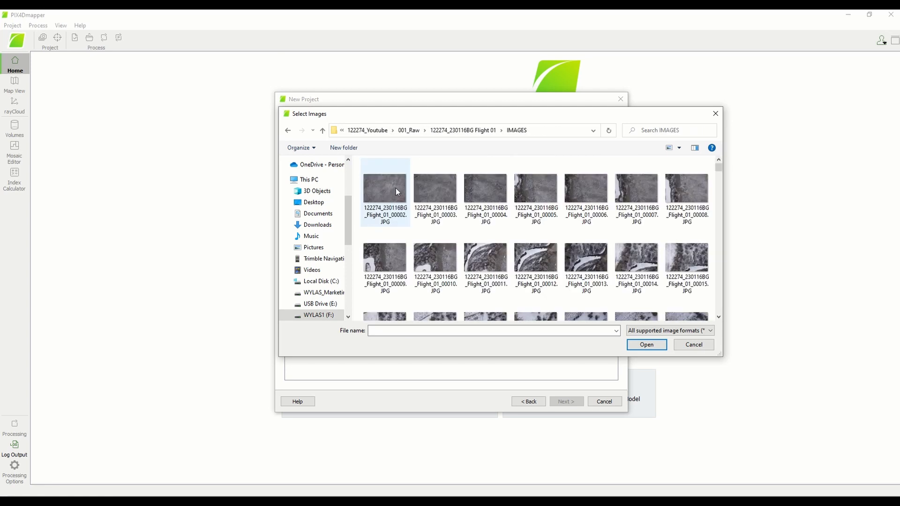
left_click(396, 188)
key("ctrl+a")
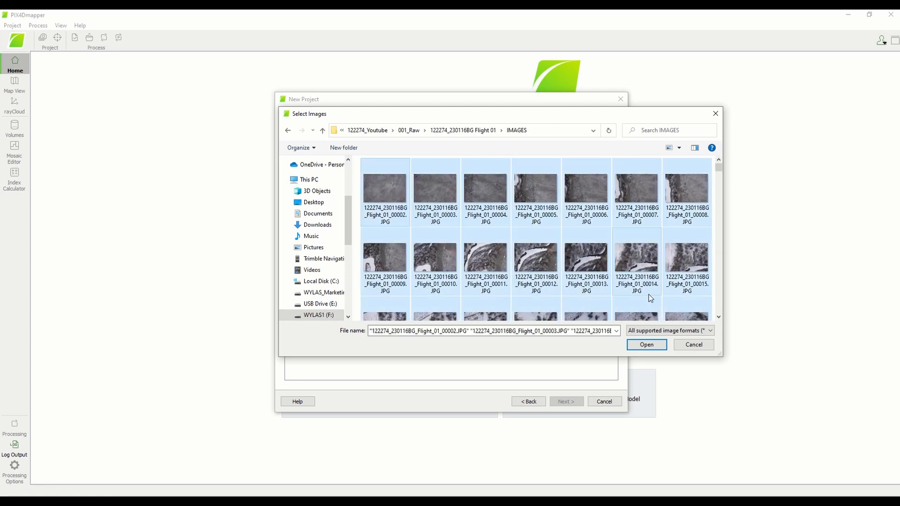
left_click(647, 345)
Step: Add all images from the IMAGES folder of 122274_230116BG Flight 02 to the project
left_click(431, 155)
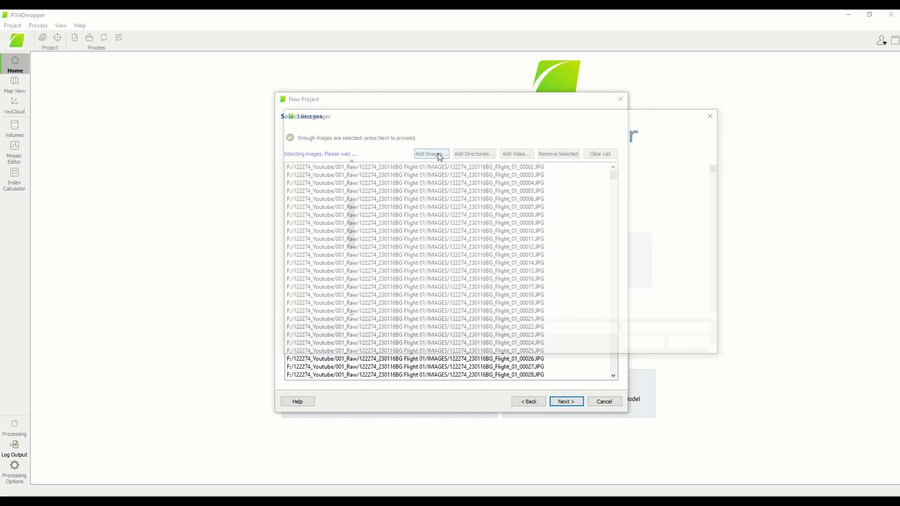
left_click(451, 131)
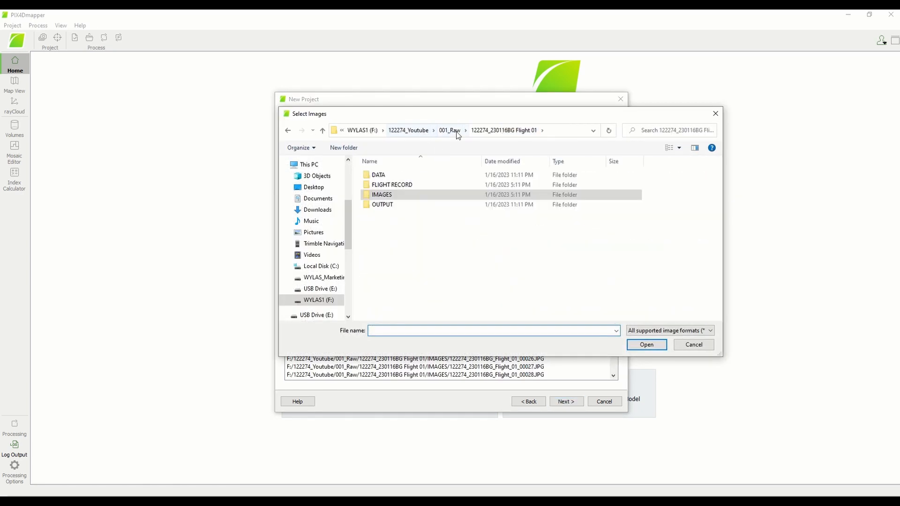
left_click(458, 135)
double_click(395, 184)
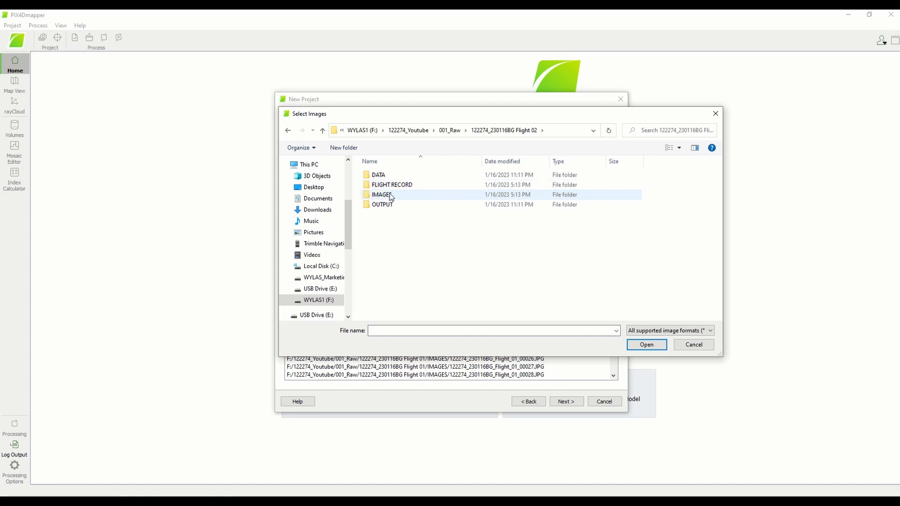
double_click(390, 193)
left_click(391, 188)
key("ctrl+a")
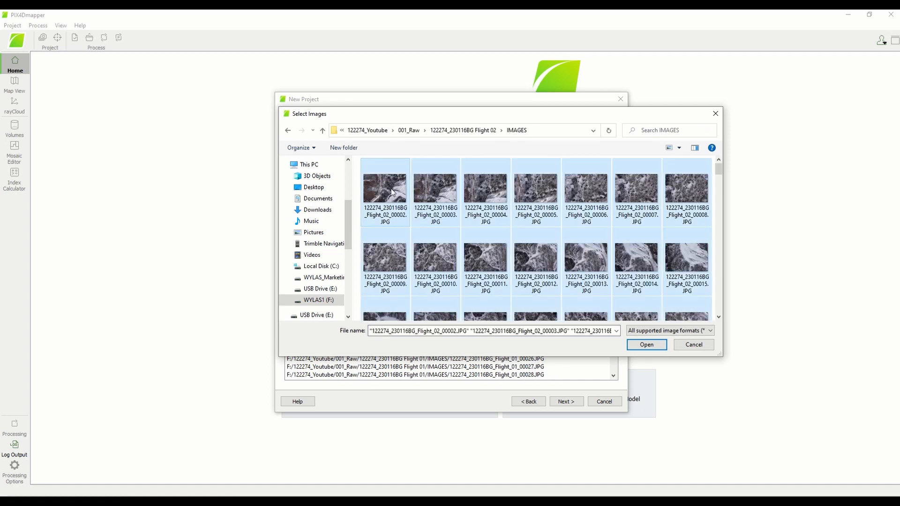
left_click(647, 345)
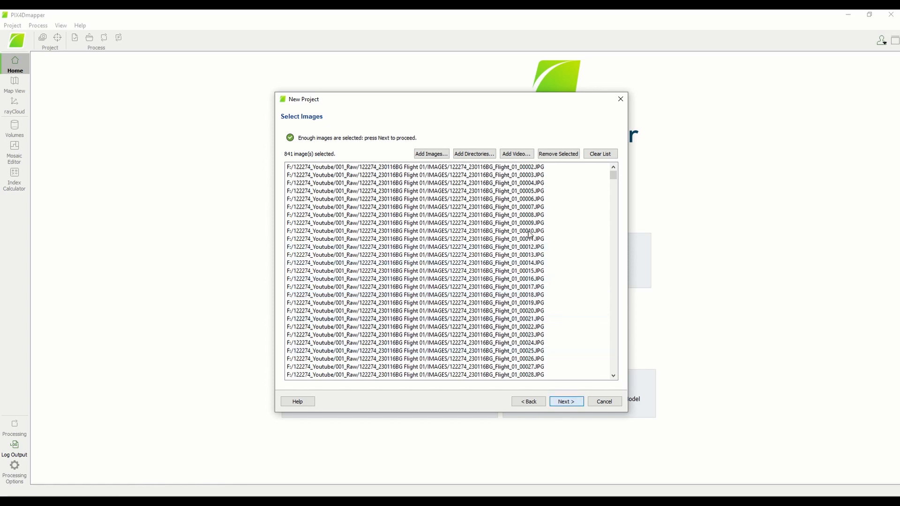
Step: Set the image coordinate system to NAD83(2011) in metres, with geoid height 0.000 above the GRS 1980 ellipsoid
left_click(546, 271)
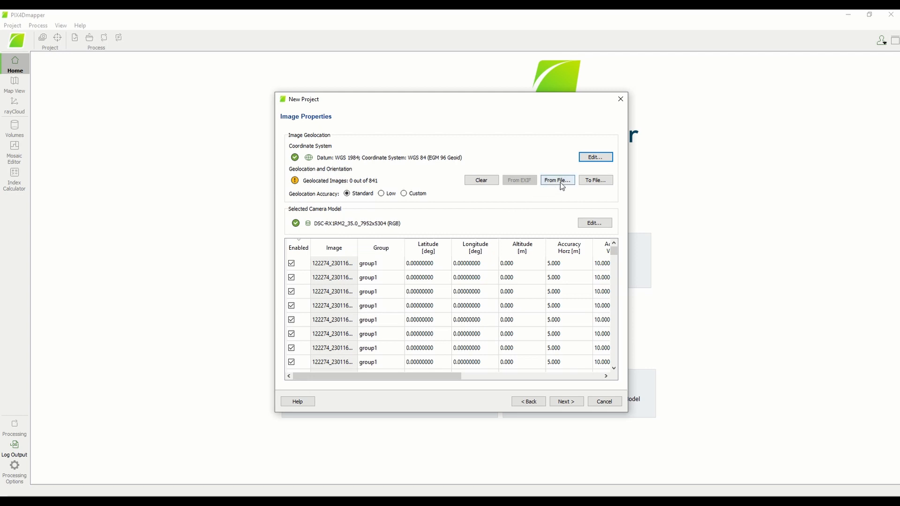
left_click(581, 159)
left_click(366, 293)
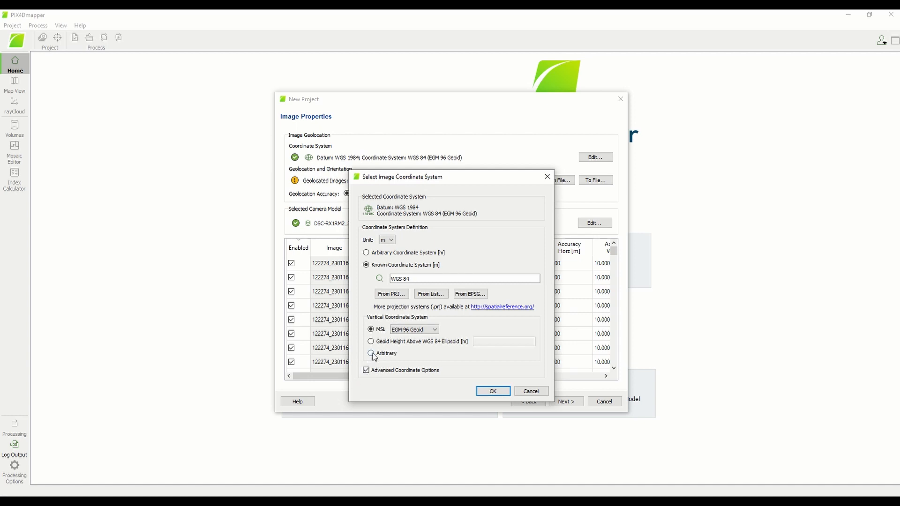
left_click(372, 342)
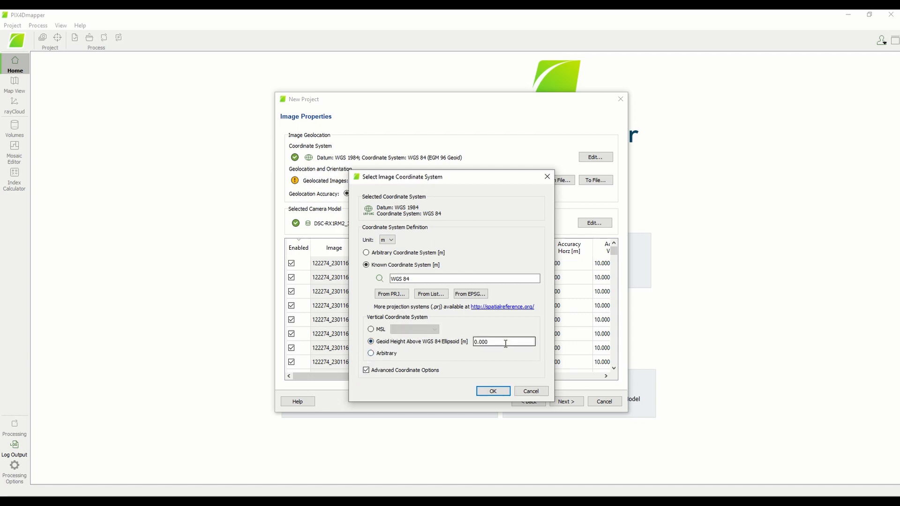
left_click(489, 341)
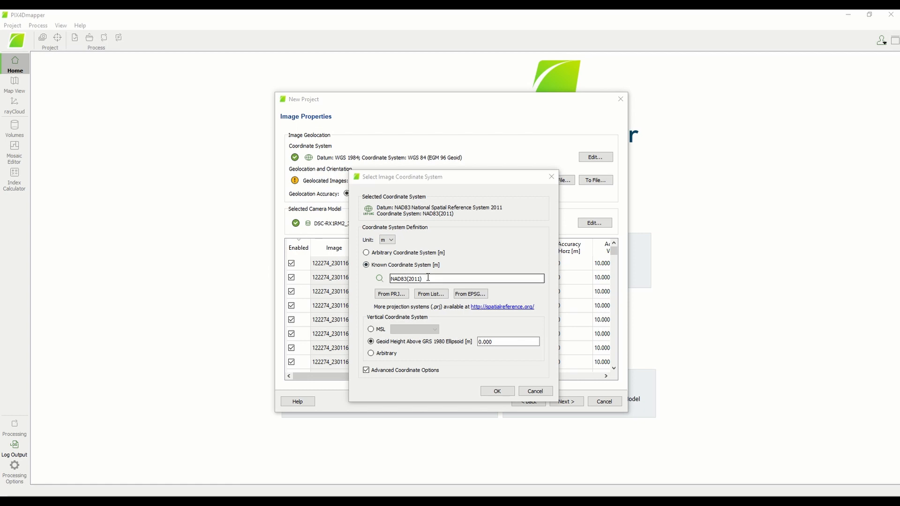
left_click(428, 277)
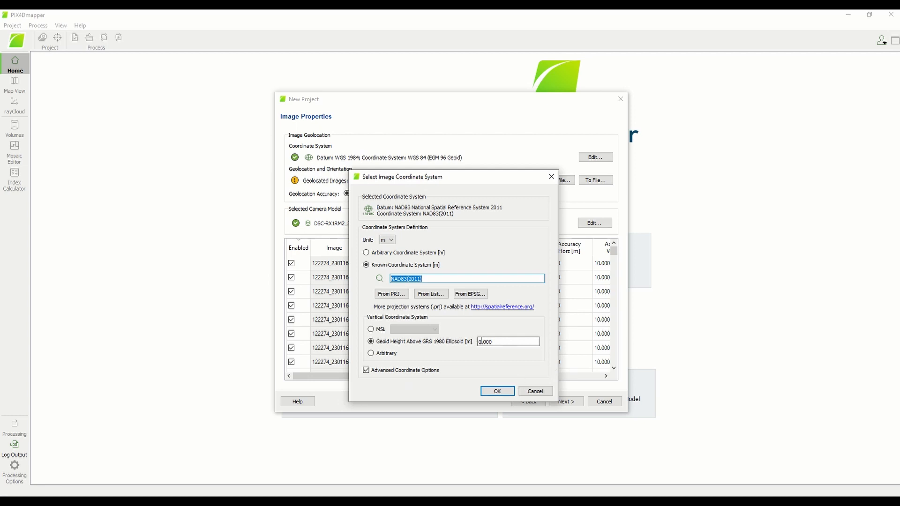
left_click(479, 342)
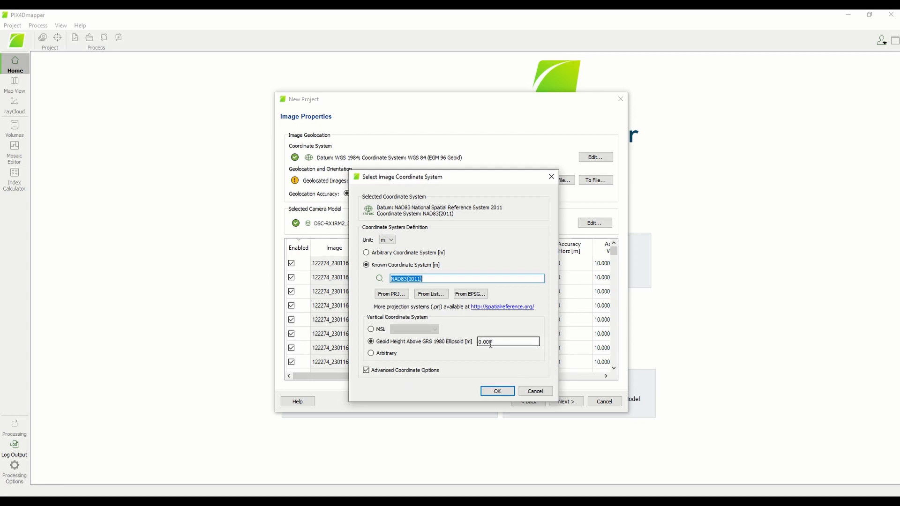
left_click(498, 392)
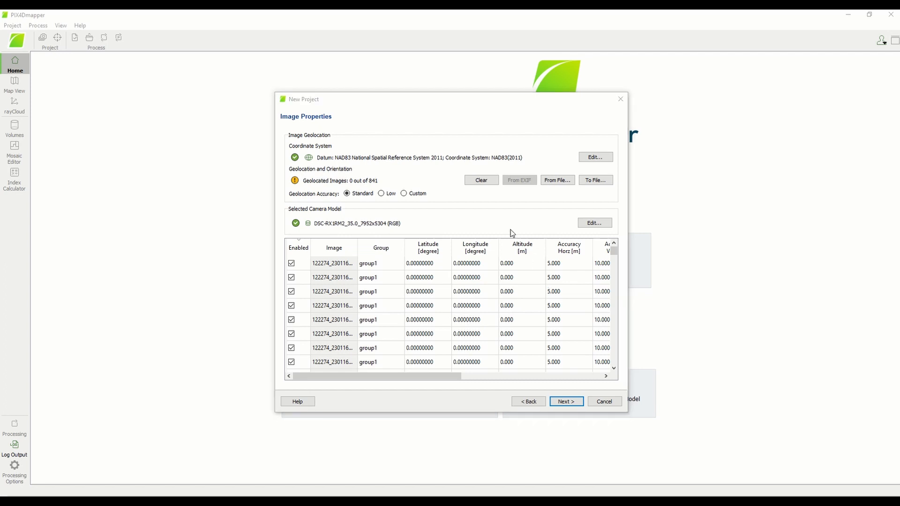
Step: Import the image geolocation from 122274_230116BG Flight 01 geotags.csv in the flight's OUTPUT folder, using Latitude, Longitude, Altitude format, and accept the image properties
left_click(566, 180)
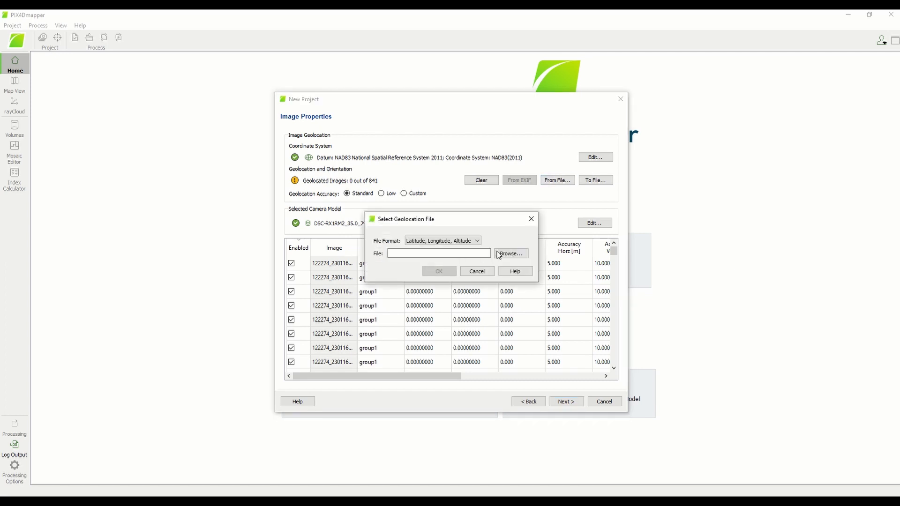
left_click(499, 254)
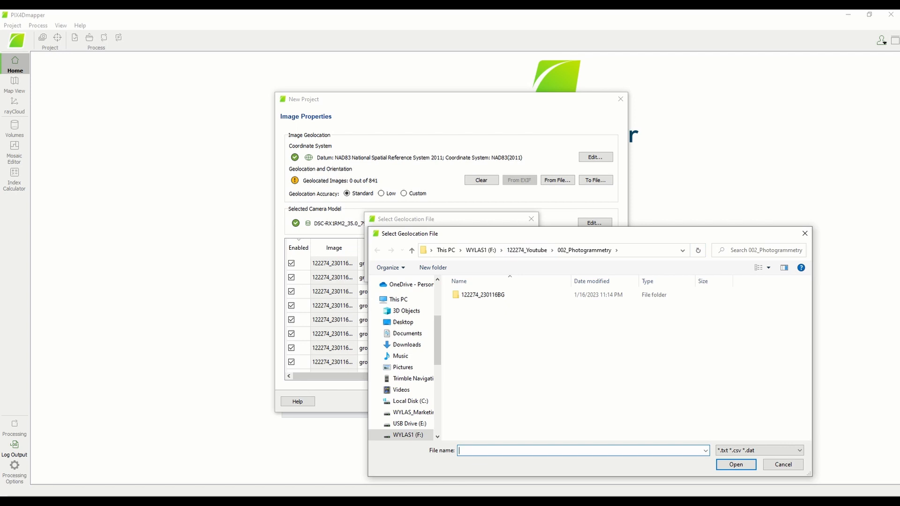
left_click_drag(508, 239, 482, 250)
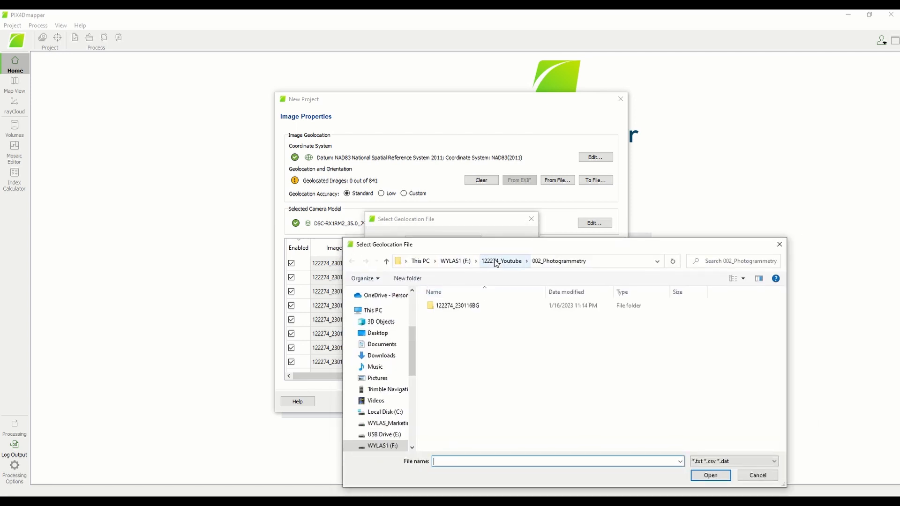
left_click(497, 261)
double_click(448, 306)
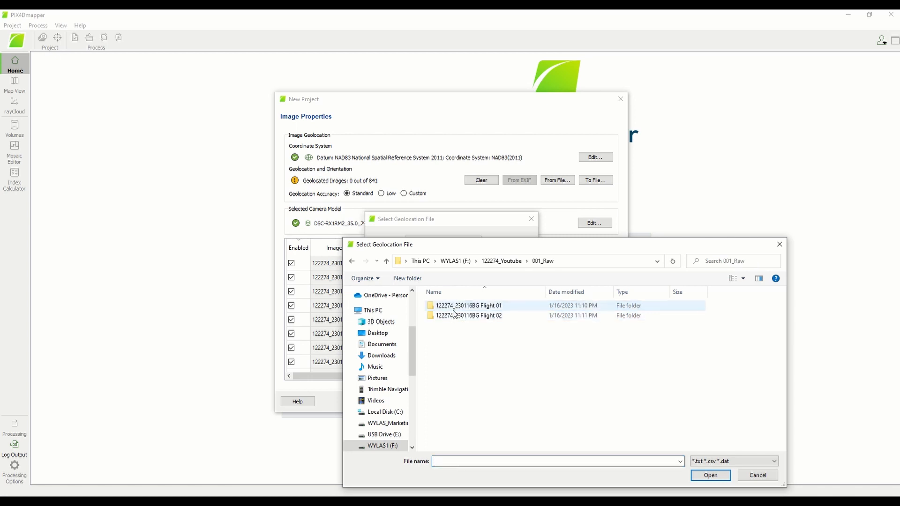
double_click(454, 314)
double_click(451, 337)
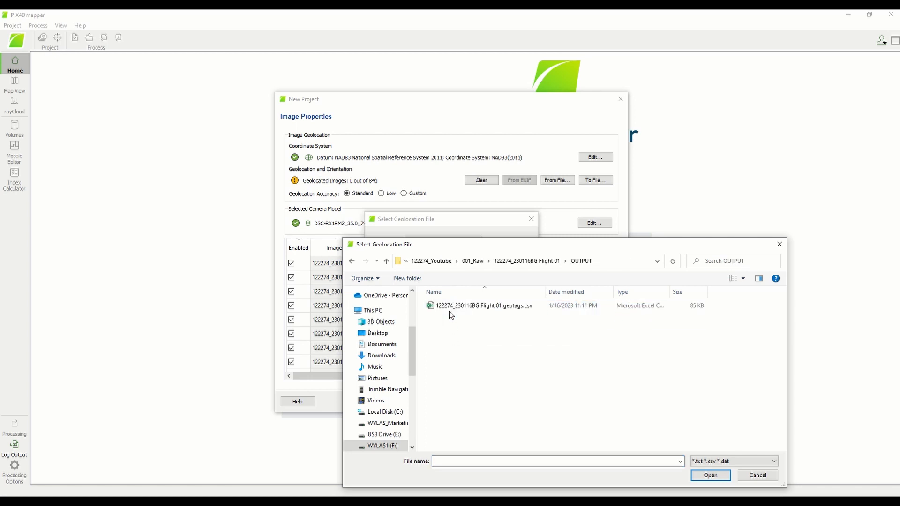
left_click(464, 308)
left_click(710, 476)
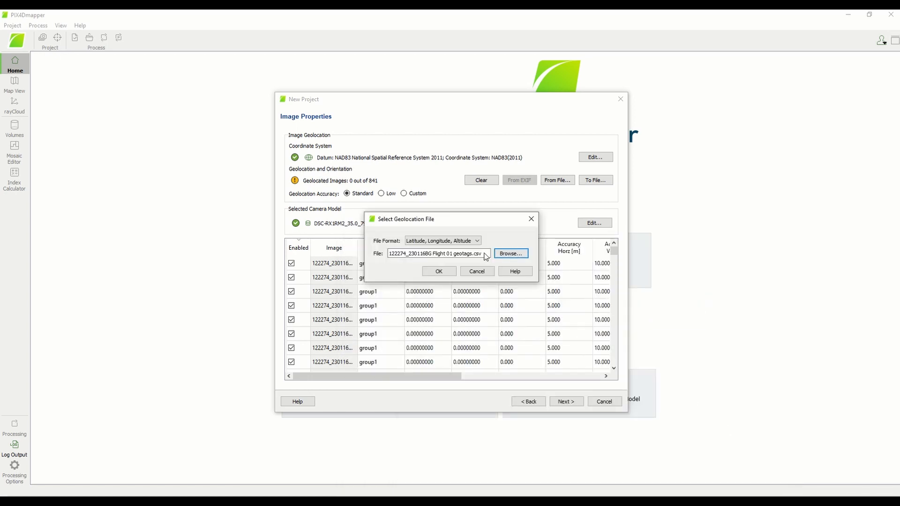
left_click(439, 271)
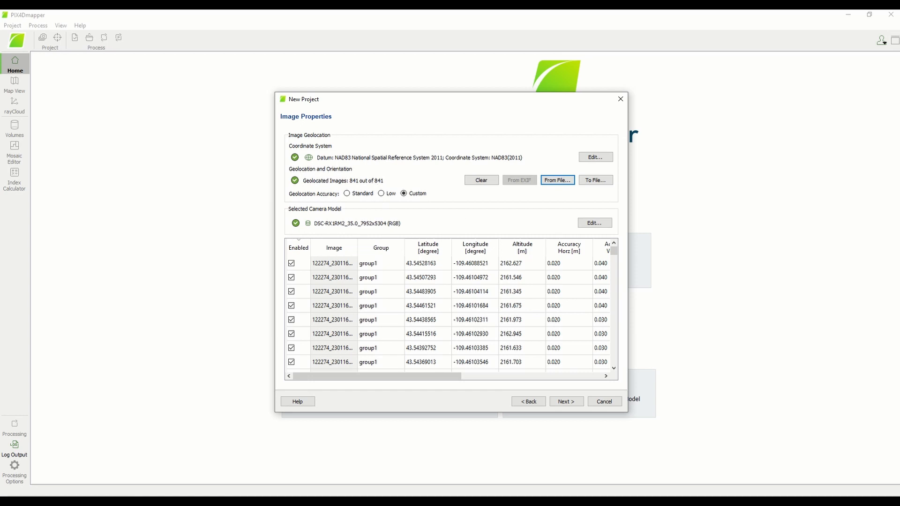
left_click(574, 405)
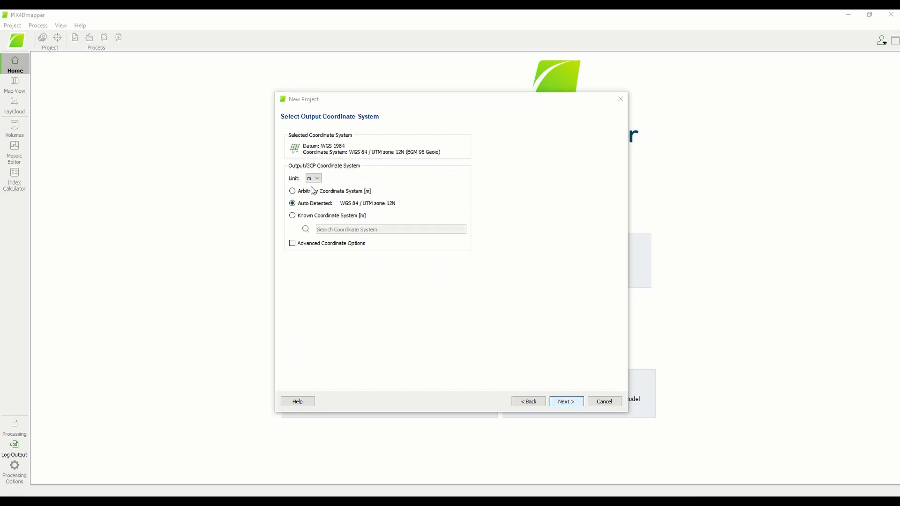
Step: Set the output coordinate system to feet and the known system NAD83(2011) / Wyoming West Central (ftUS)
left_click(314, 179)
left_click(311, 193)
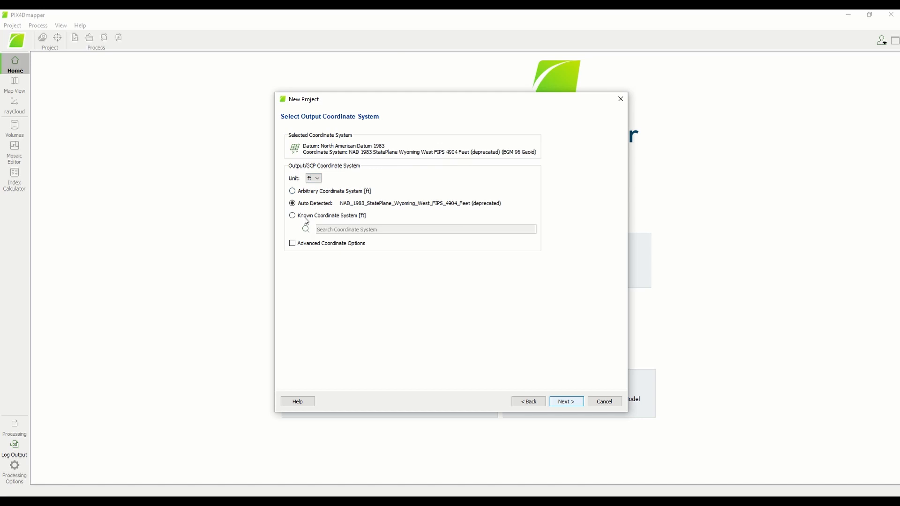
left_click(307, 219)
left_click(510, 231)
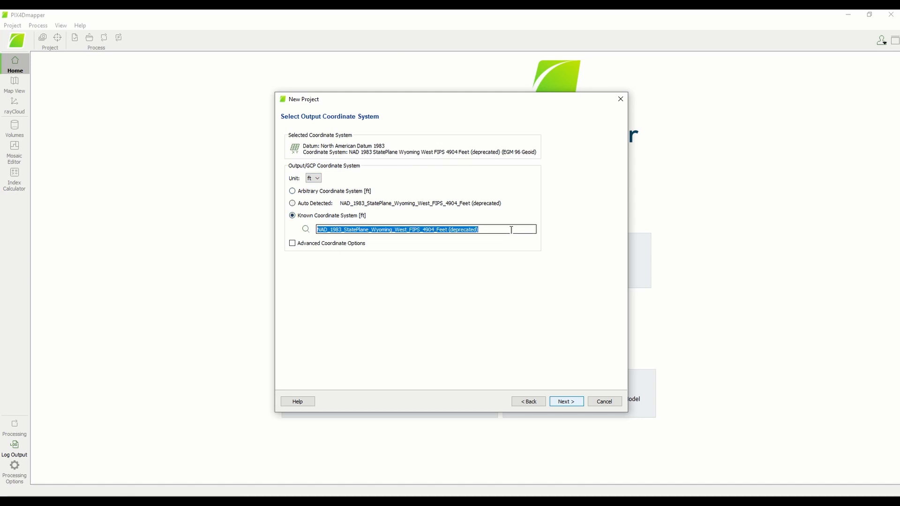
type("wyomin")
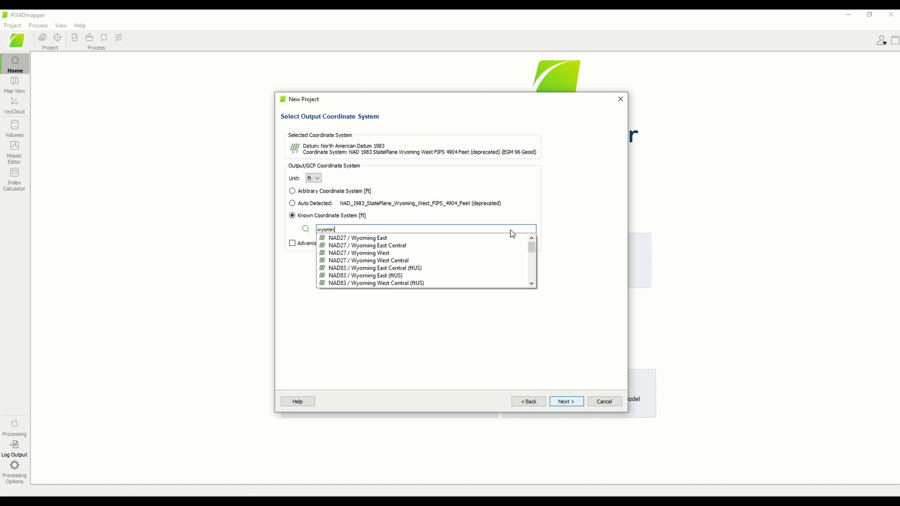
type("g west central")
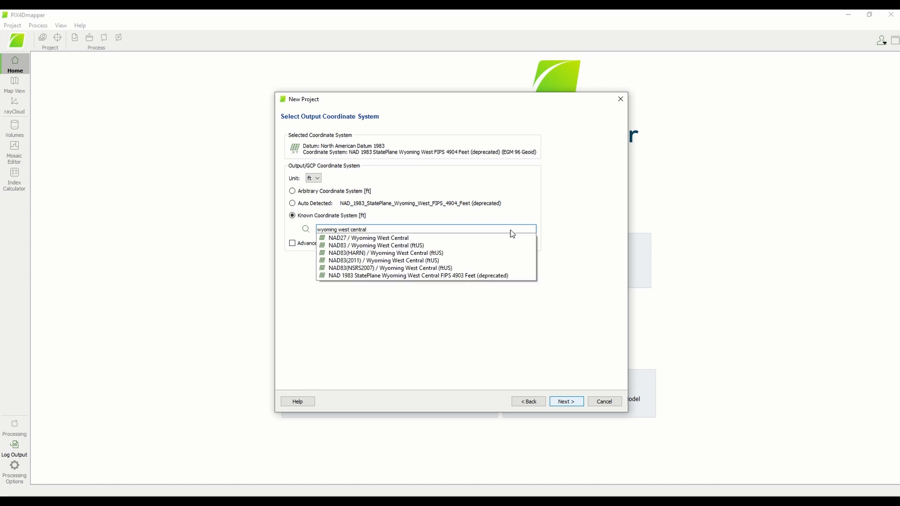
left_click(368, 261)
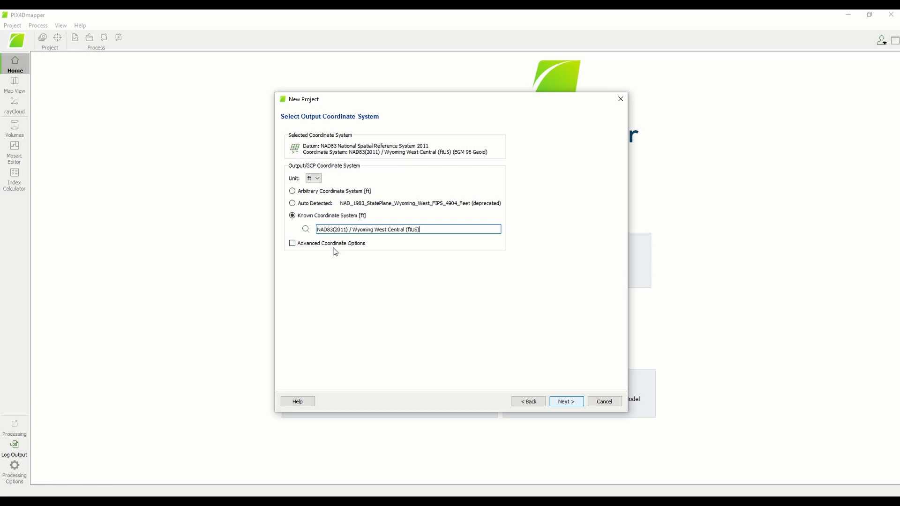
Step: Accept the output coordinate system and finish creating the project with the standard 3D Maps template
left_click(566, 404)
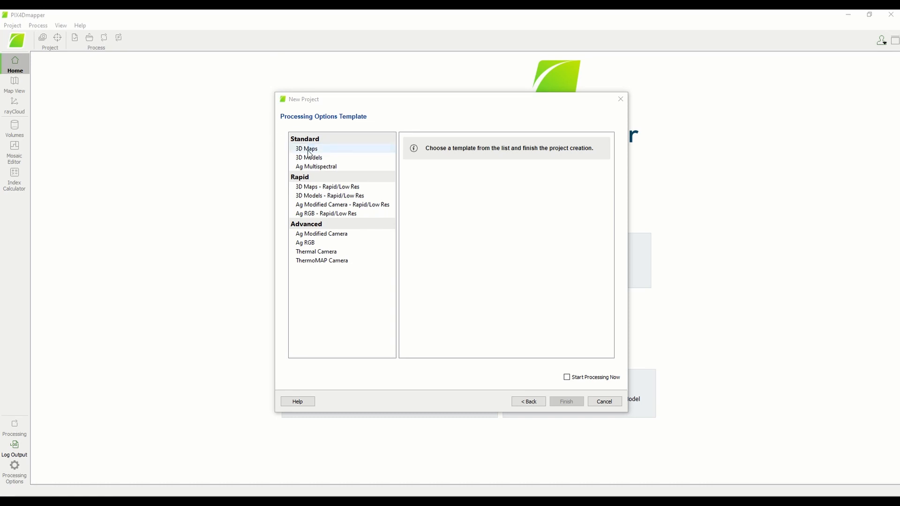
left_click(308, 149)
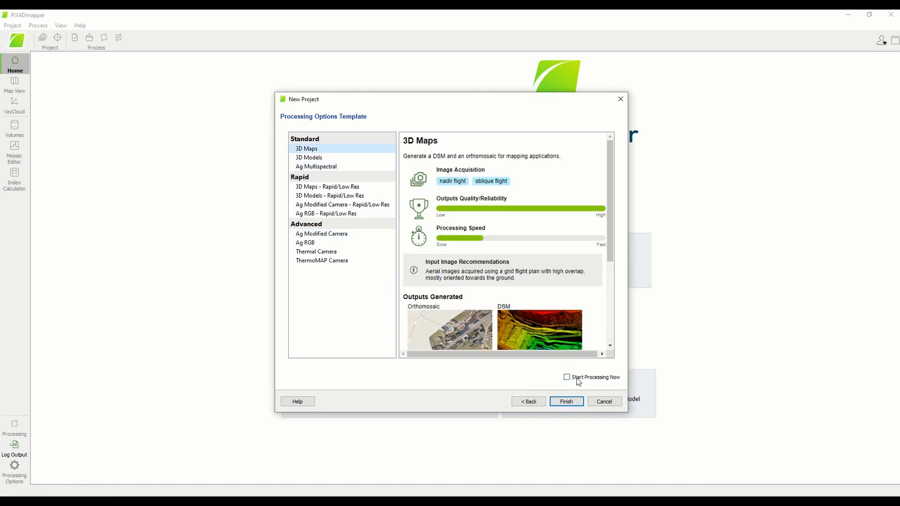
left_click(571, 403)
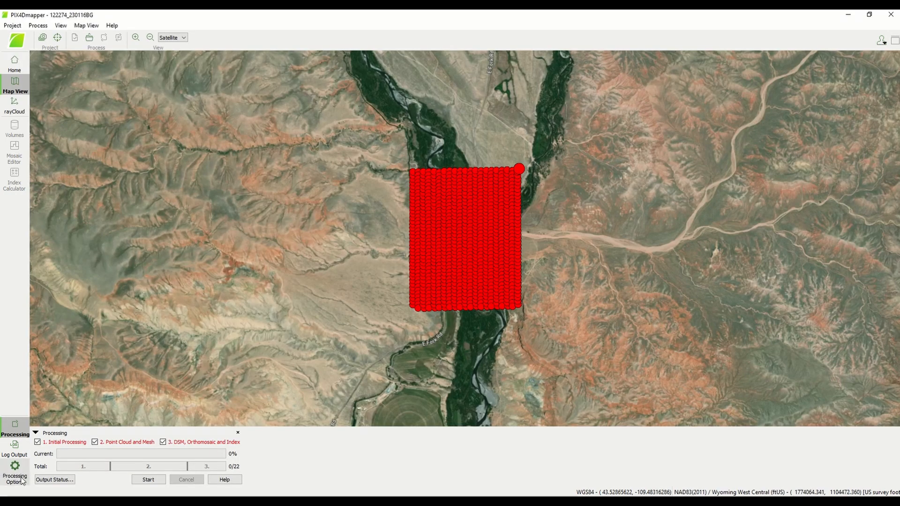
Step: In the initial processing options, set the calibration method to Accurate Geolocation and Orientation and enable Geometrically Verified Matching
left_click(18, 478)
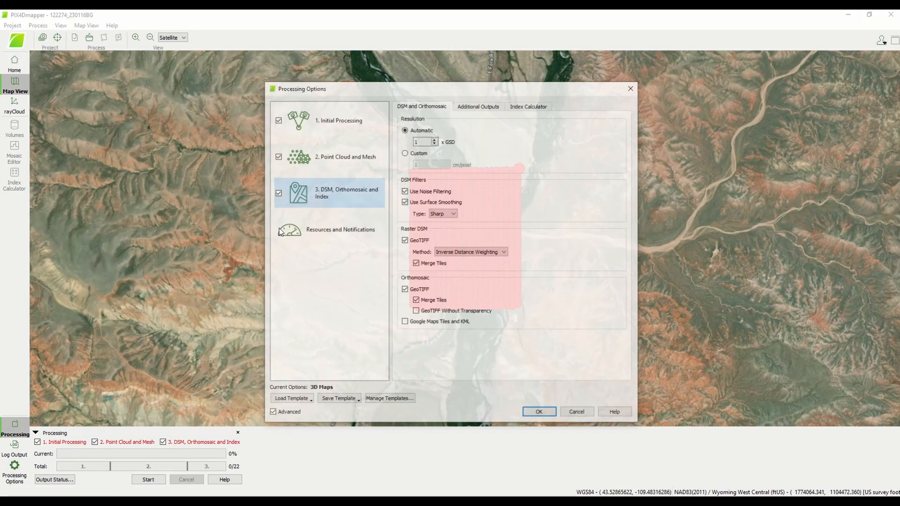
left_click(337, 124)
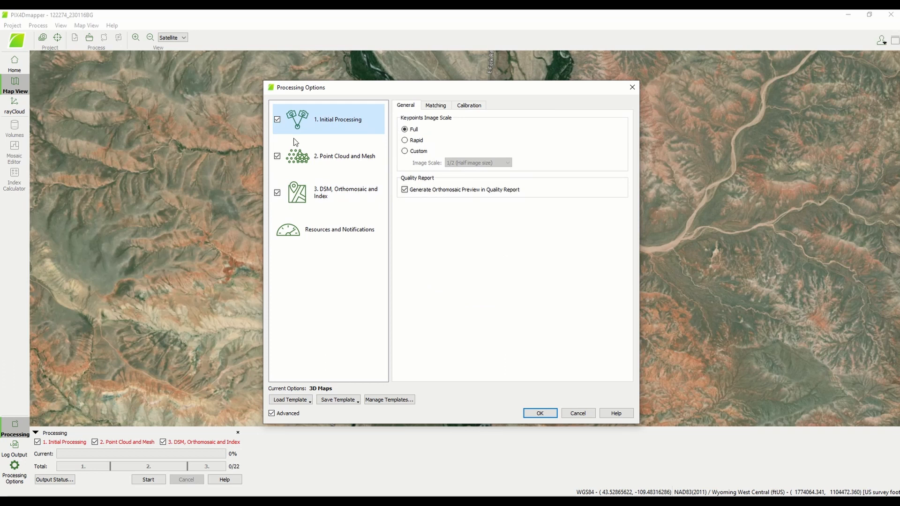
left_click(476, 106)
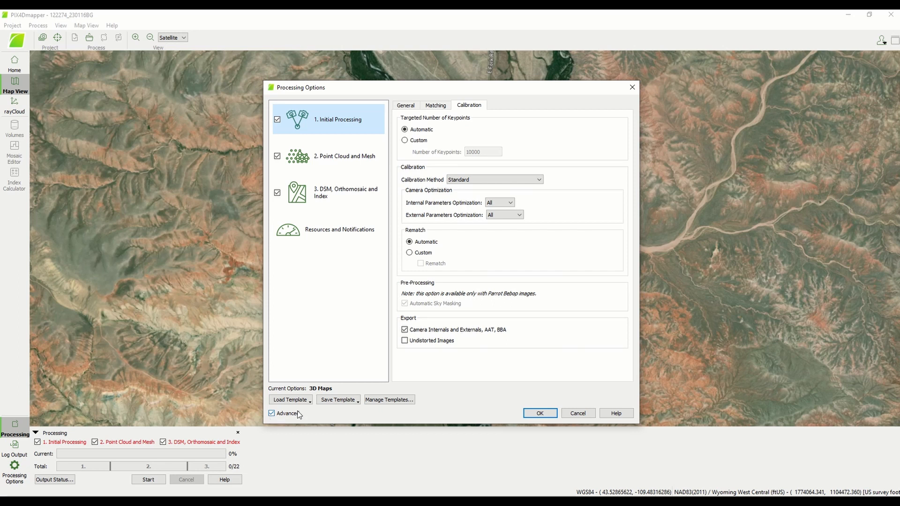
left_click(469, 181)
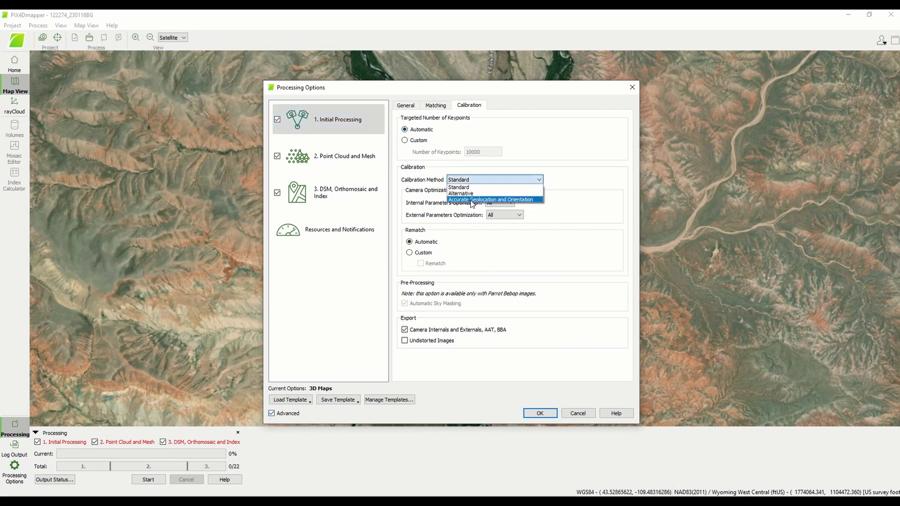
left_click(472, 202)
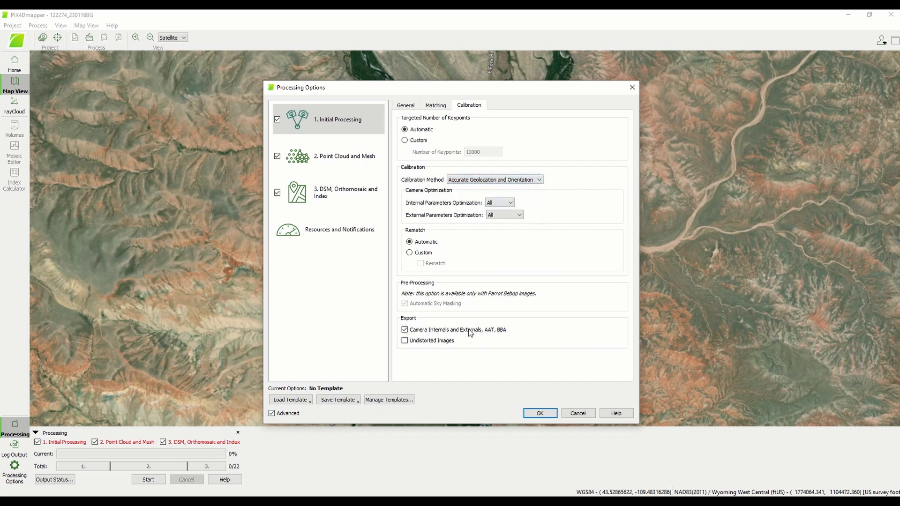
left_click(436, 105)
left_click(404, 292)
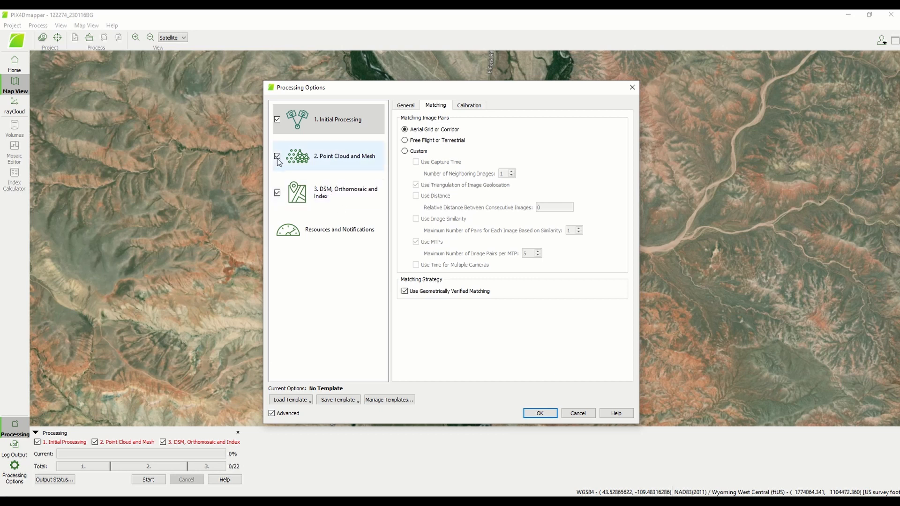
Step: Check the point cloud options and enable Google Maps Tiles and KML output for the orthomosaic
left_click(332, 162)
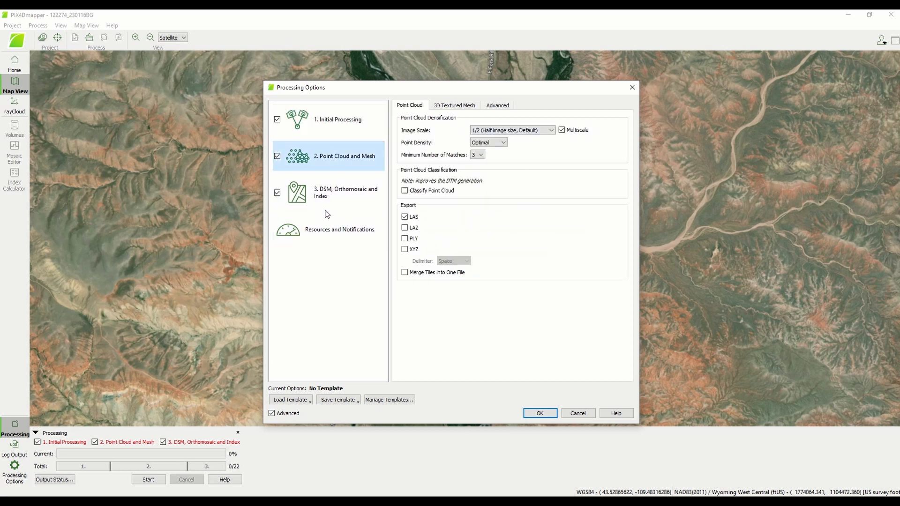
left_click(340, 192)
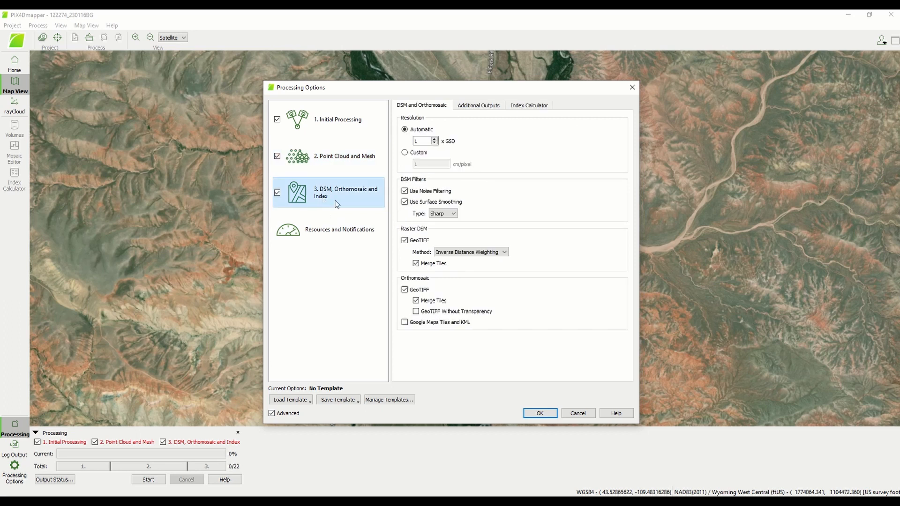
left_click(406, 322)
left_click(406, 323)
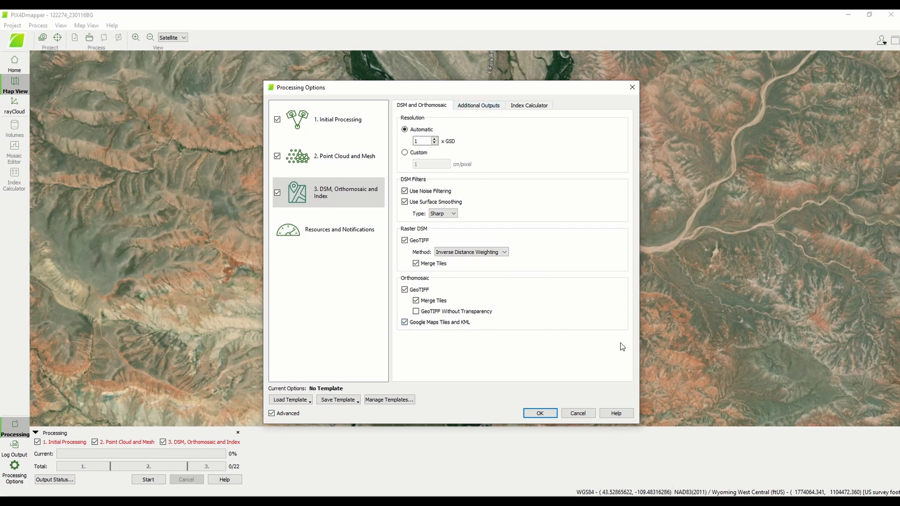
Step: Review the processing resources and the remaining initial processing settings, and apply the processing options
left_click(323, 237)
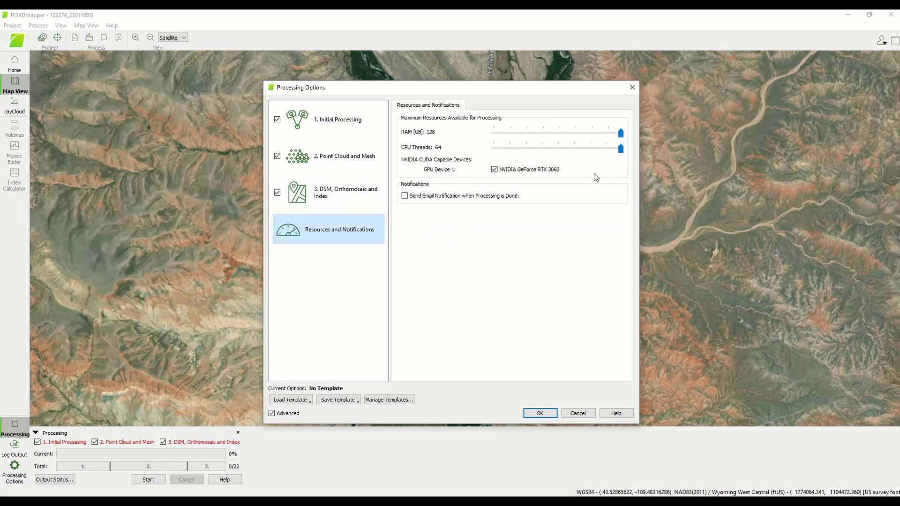
left_click(334, 190)
left_click(331, 123)
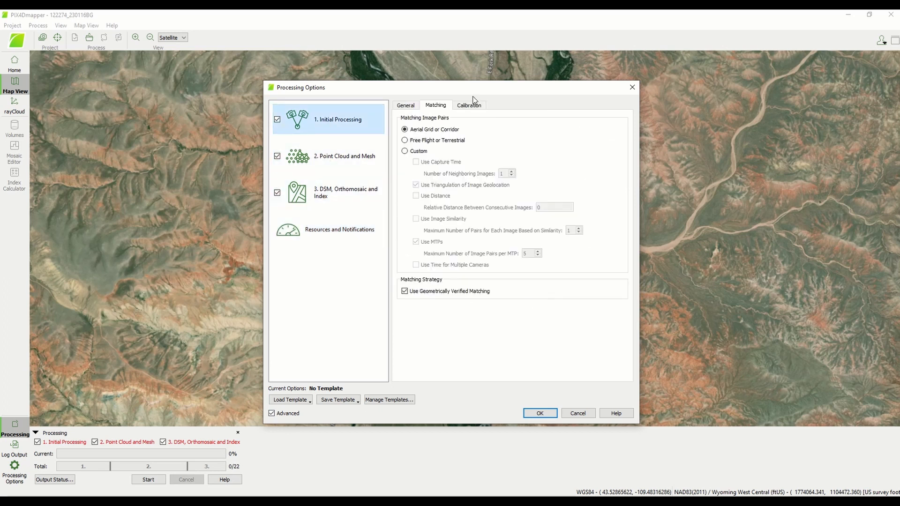
left_click(408, 105)
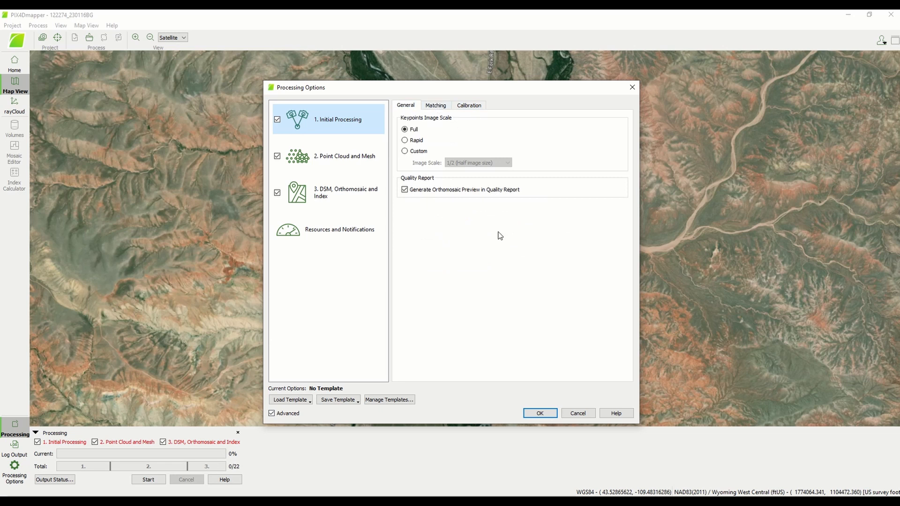
left_click(539, 413)
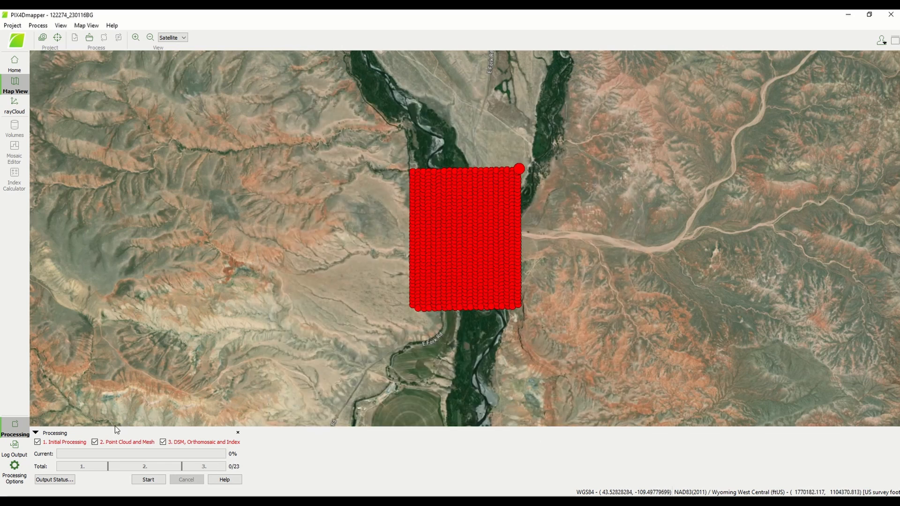
Step: Start Initial Processing only, excluding Point Cloud and Mesh and DSM, Orthomosaic and Index
left_click(164, 442)
left_click(148, 480)
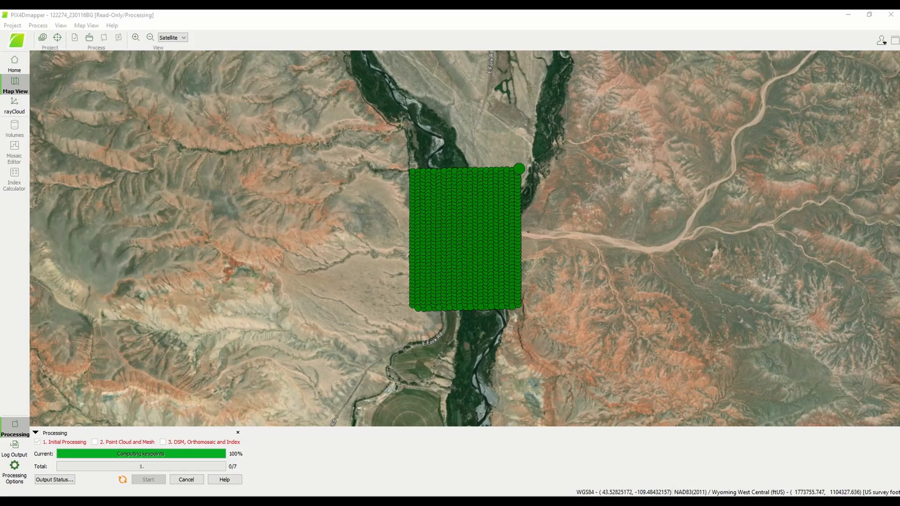
Step: Switch to Trimble Business Center and, in Local Site Settings, set a Global project location using point 1001's latitude, longitude and height
mouse_move(242, 501)
left_click(289, 469)
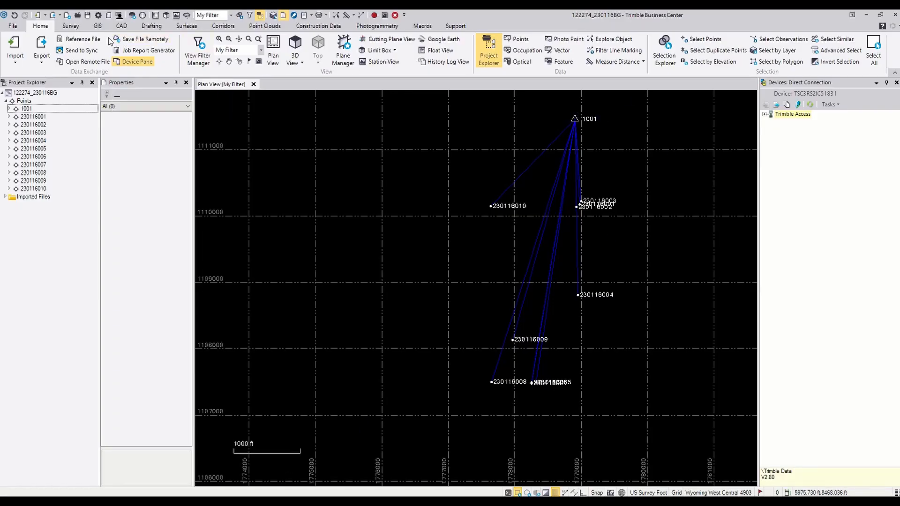
left_click(71, 26)
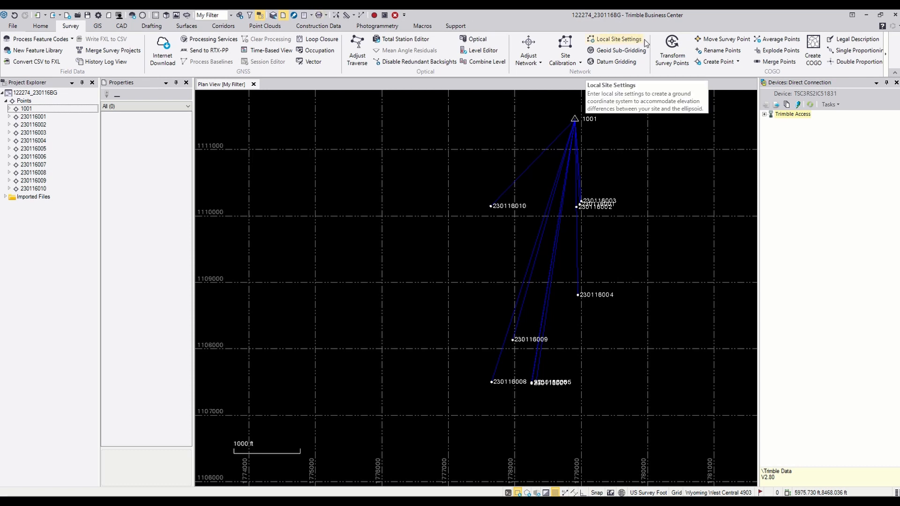
left_click(629, 39)
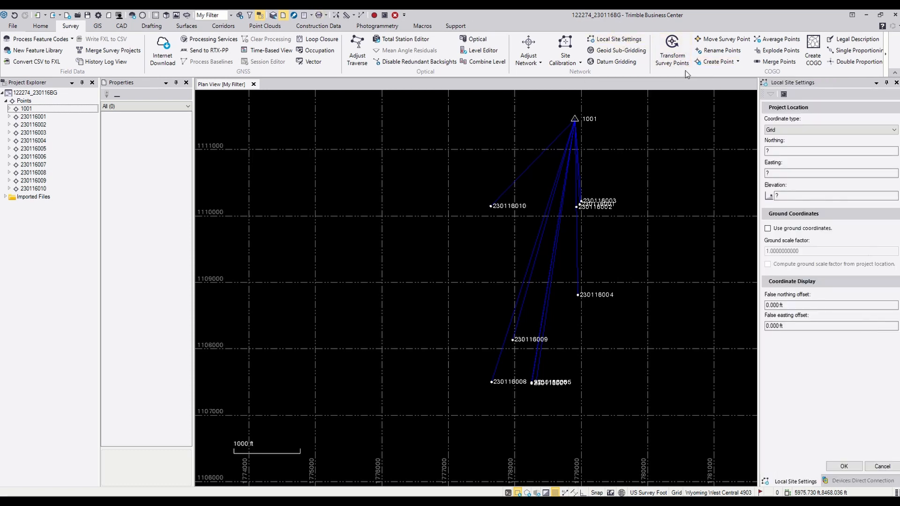
left_click(797, 130)
left_click(780, 147)
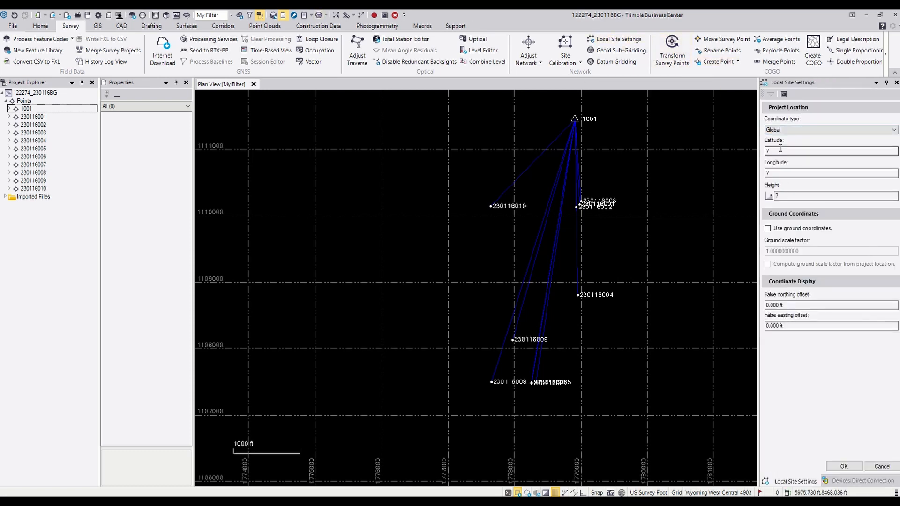
left_click(575, 119)
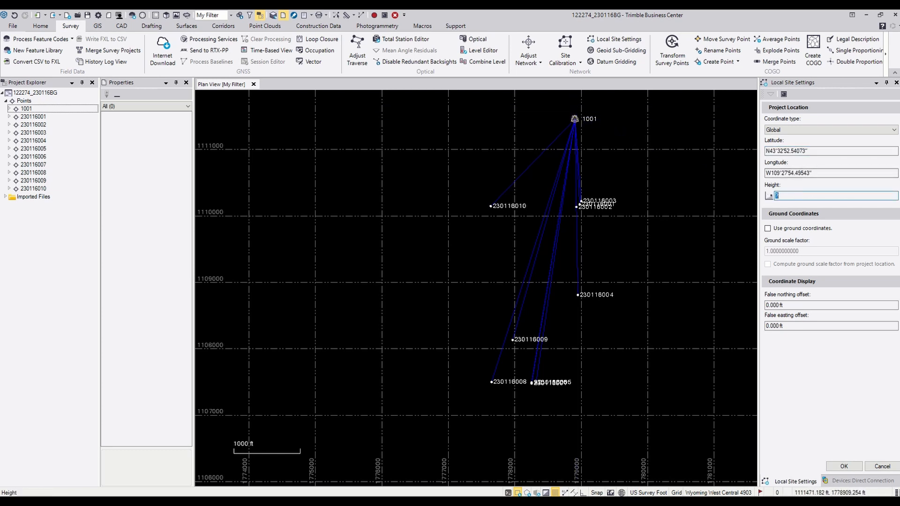
left_click(575, 118)
left_click(610, 233)
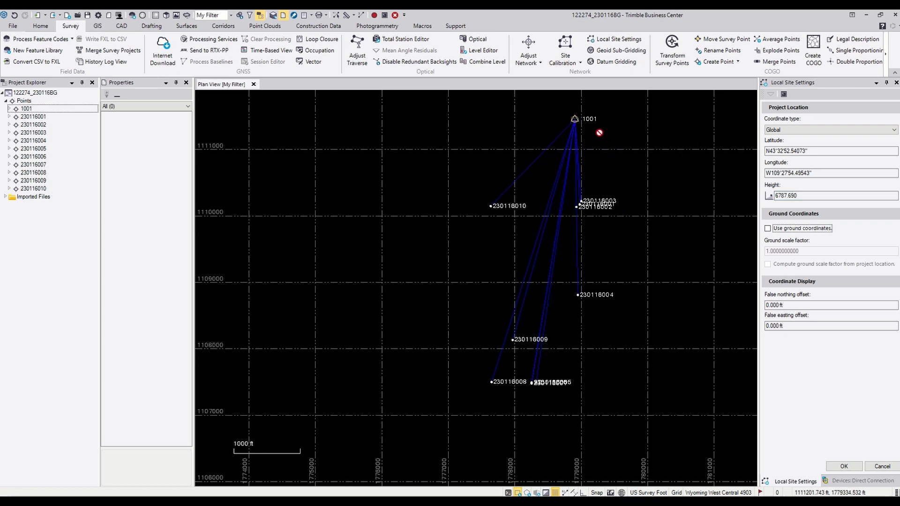
Step: Enable ground coordinates, compute the ground scale factor from the project location, and apply the local site settings
left_click(768, 229)
left_click(768, 265)
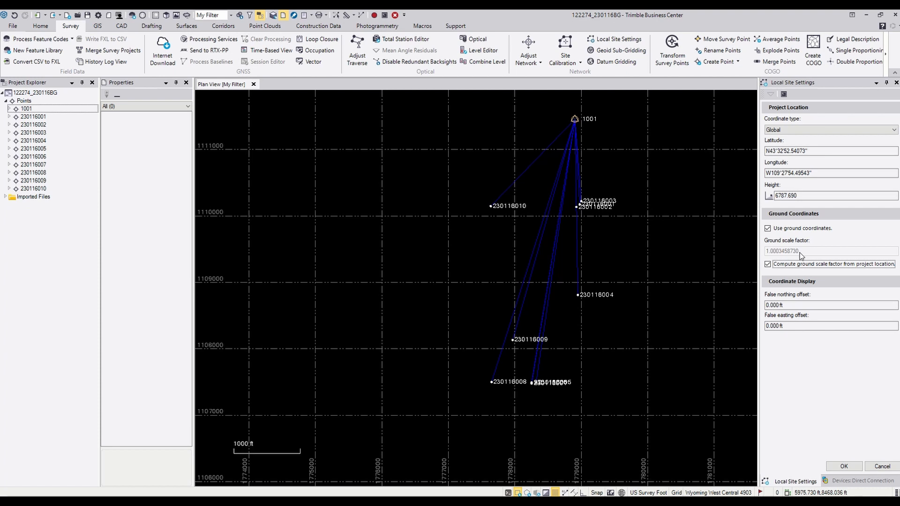
left_click(843, 466)
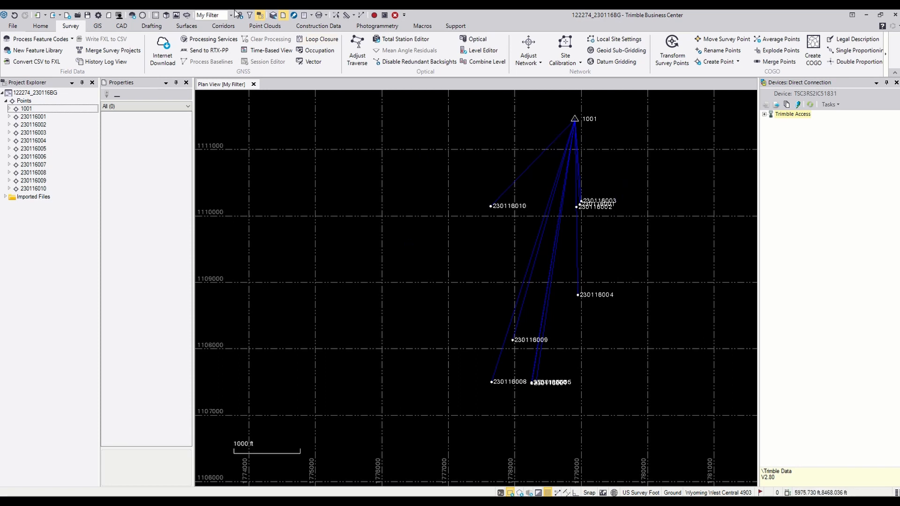
Step: Measure the inverse from point 1001 to point 230116008 in ground coordinates
left_click(361, 15)
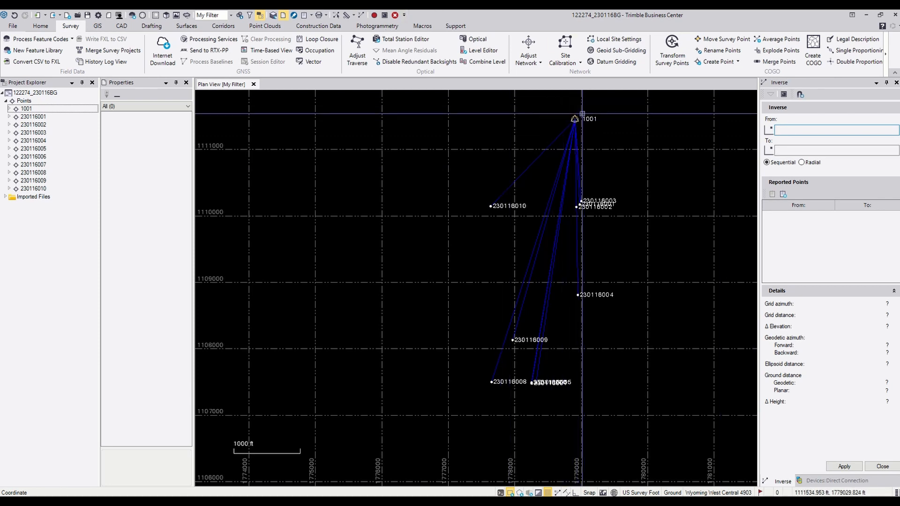
left_click(490, 382)
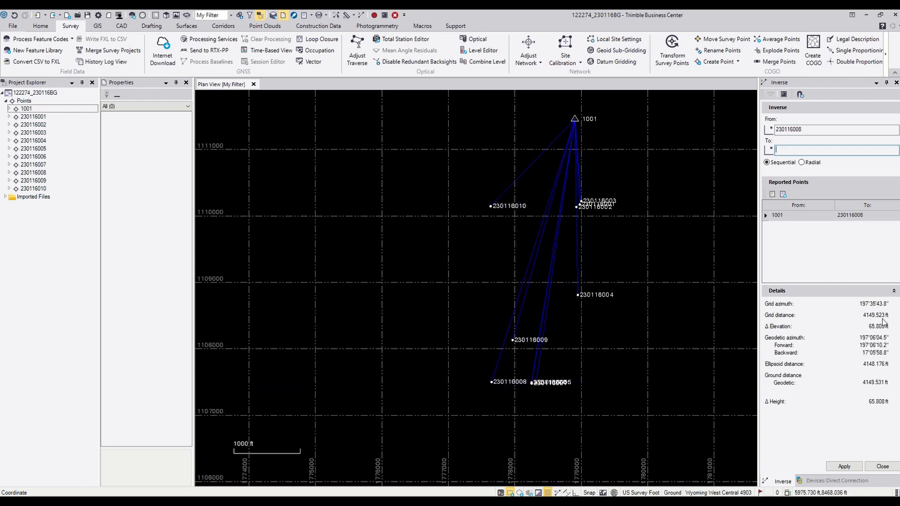
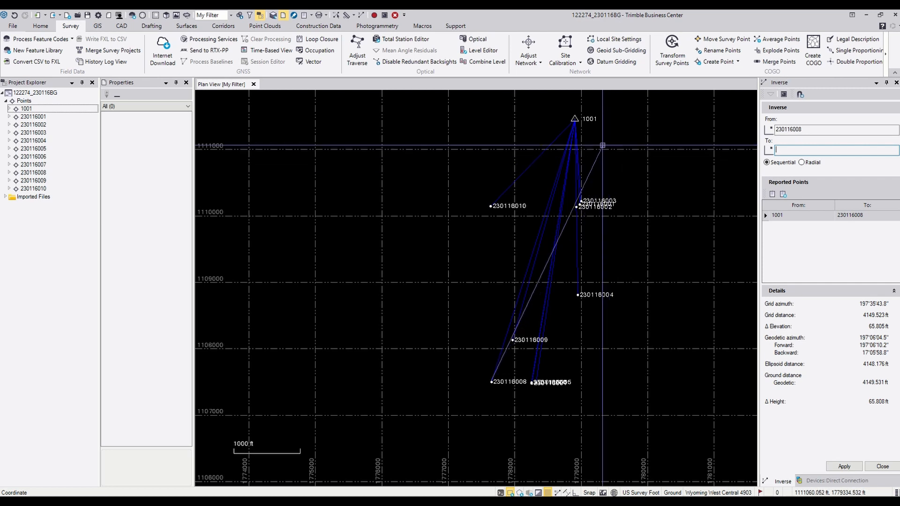
key("Escape")
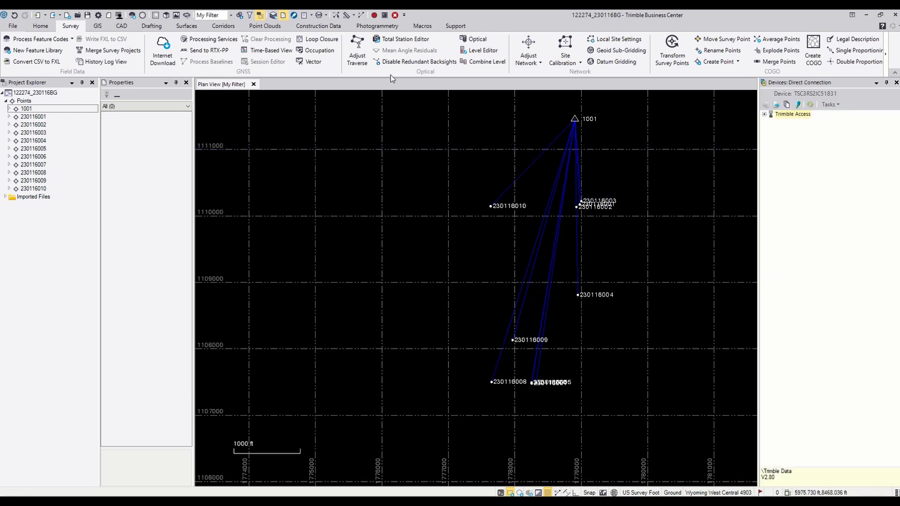
Step: Undo the ground coordinate settings and measure the inverse from point 1001 to point 230116008 in grid coordinates
left_click(14, 17)
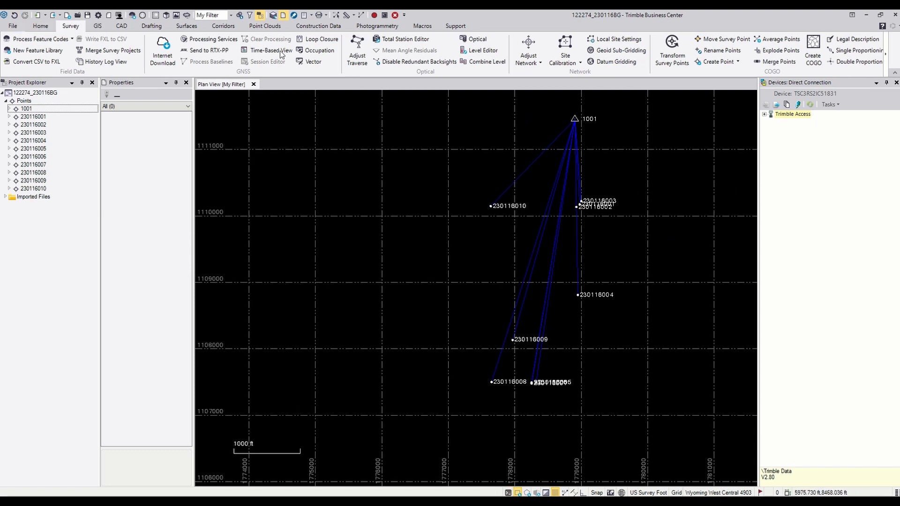
left_click(617, 39)
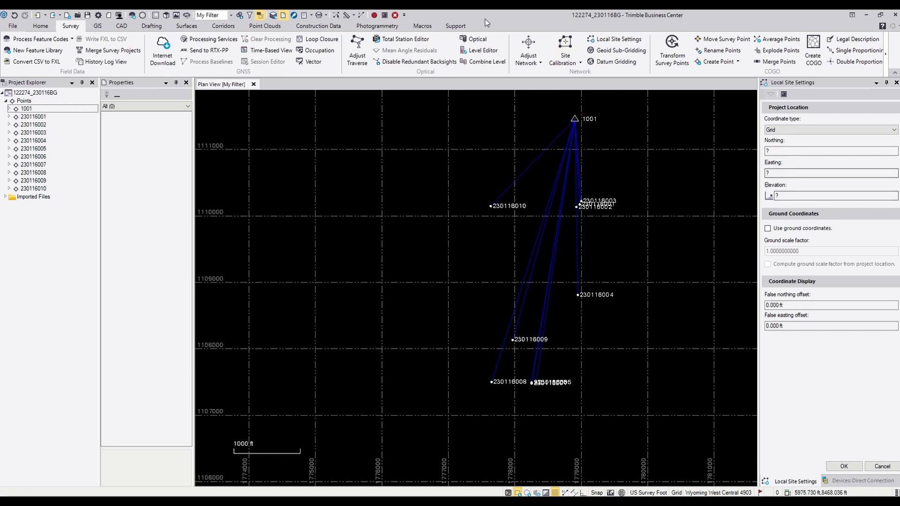
left_click(361, 15)
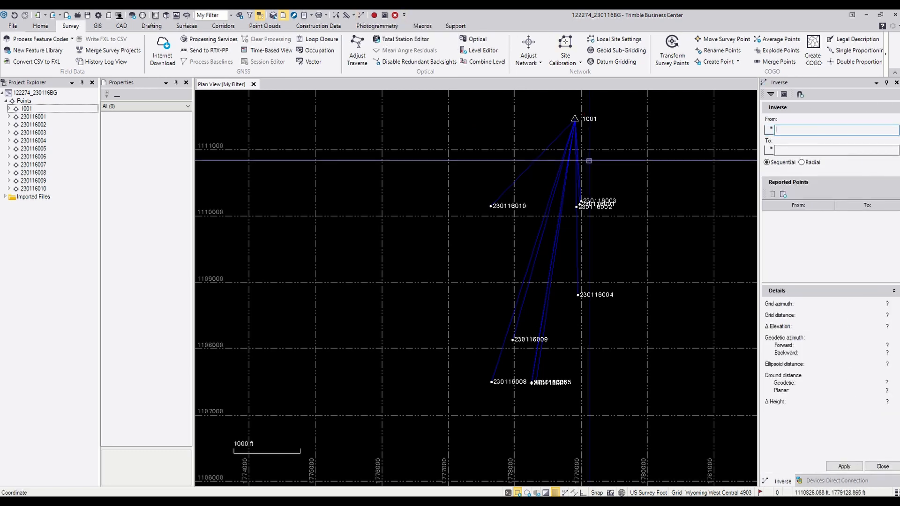
left_click(575, 120)
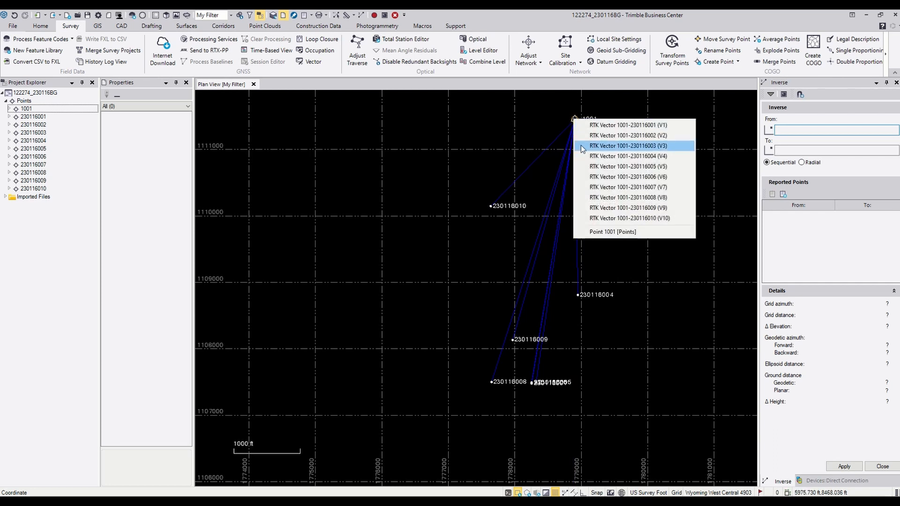
left_click(603, 232)
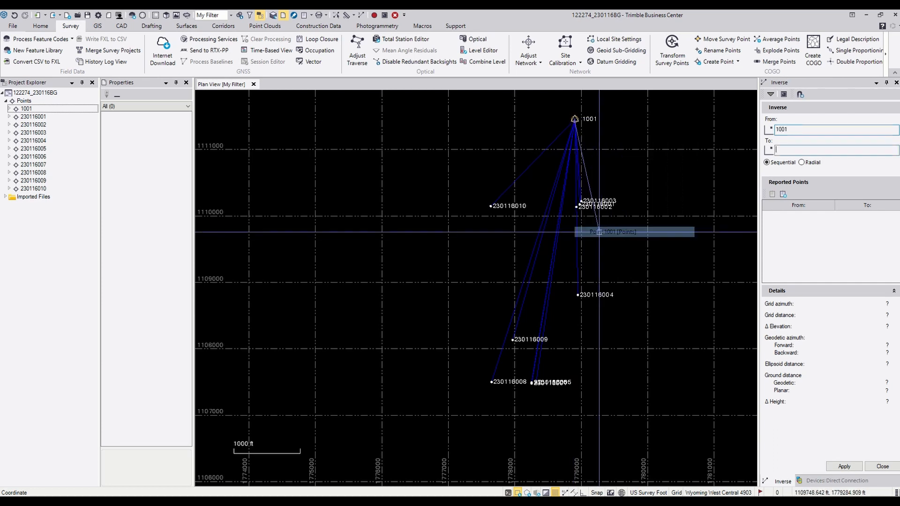
left_click(490, 383)
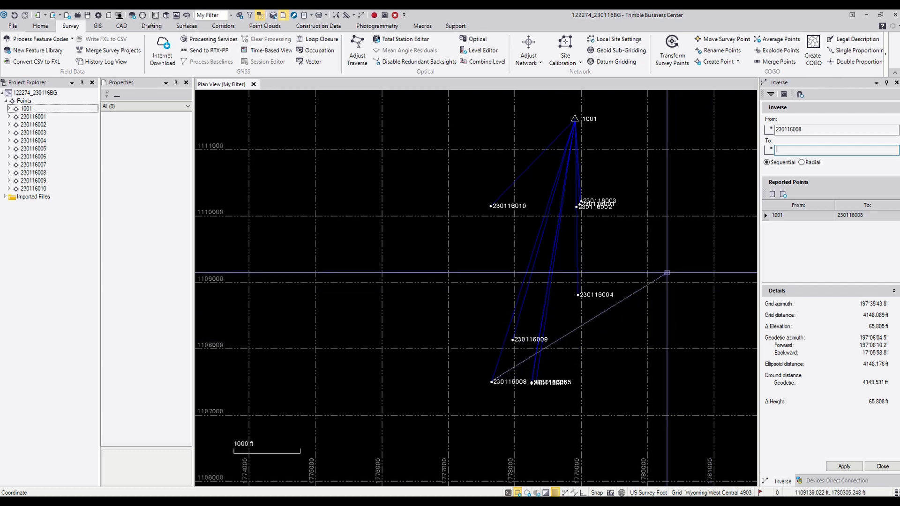
key("Escape")
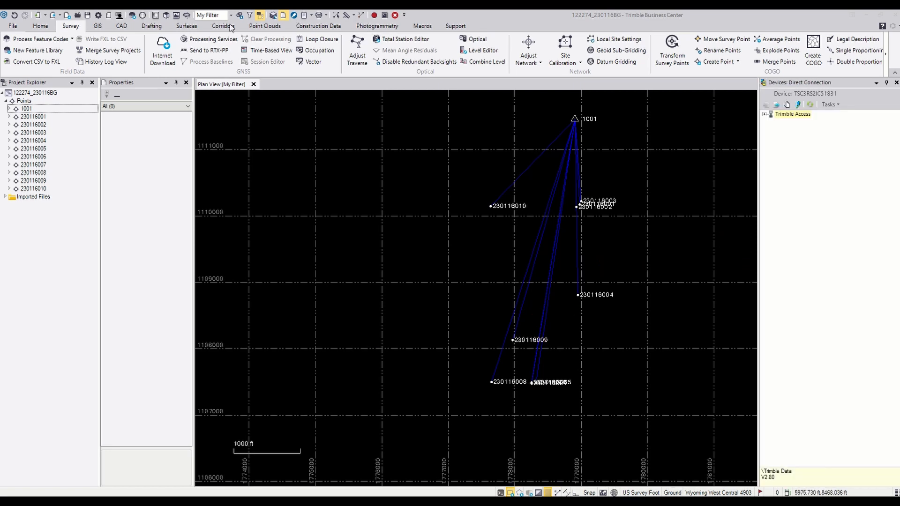
Step: Draw a CAD polyline on layer 0 from point 1001 to point 230116008
left_click(119, 27)
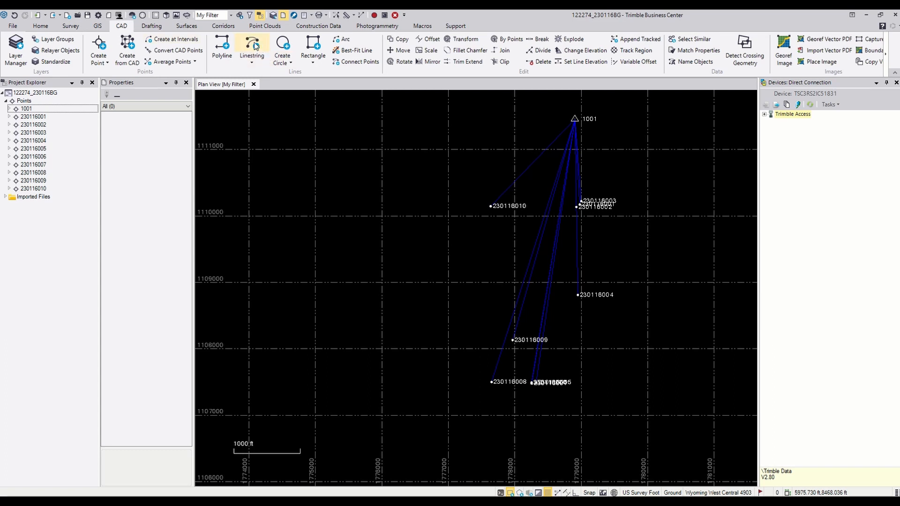
left_click(222, 47)
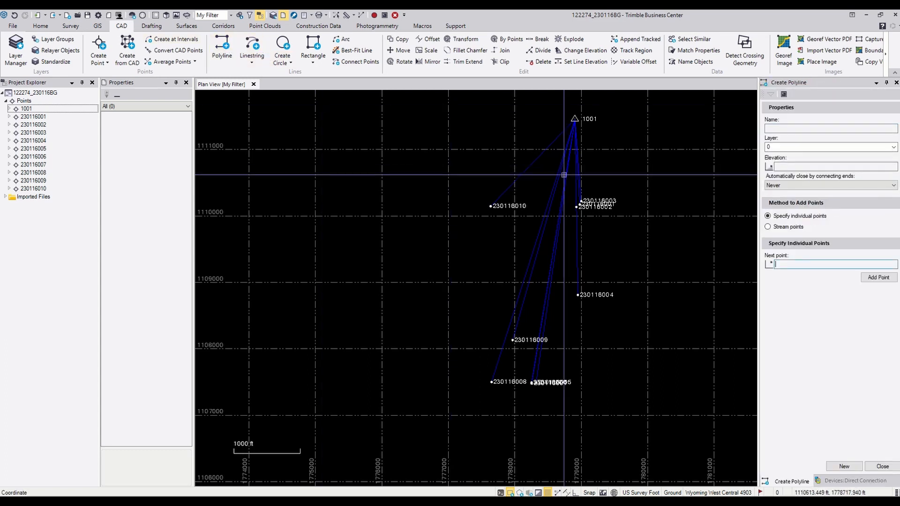
left_click(573, 115)
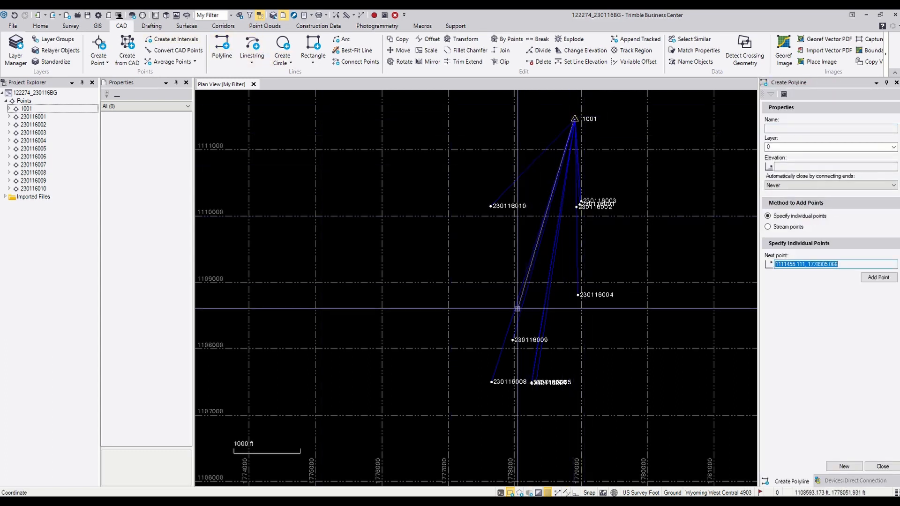
left_click(493, 381)
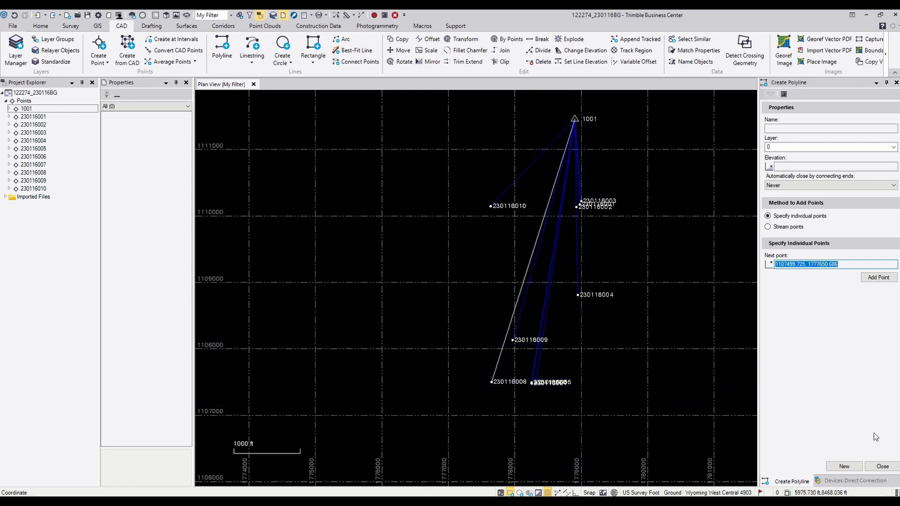
left_click(883, 467)
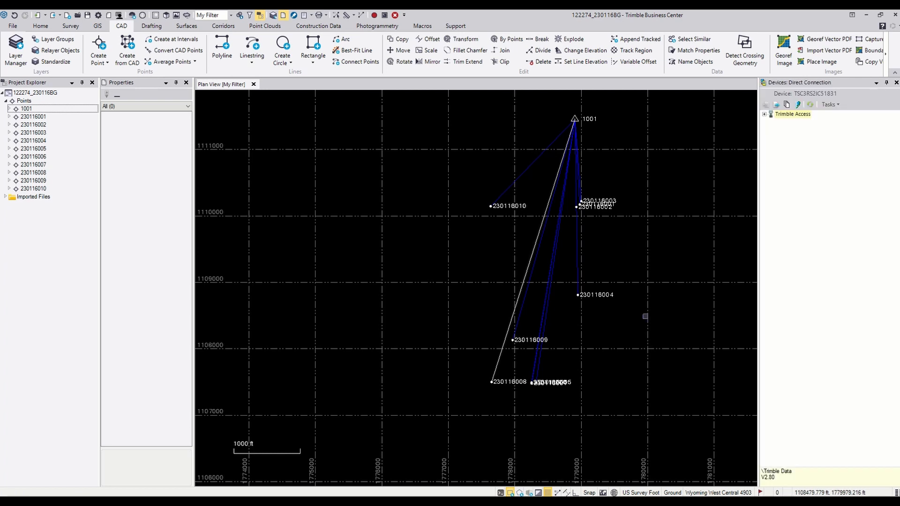
Step: Check the length of the CAD polyline between points 1001 and 230116008 in its properties
left_click(523, 284)
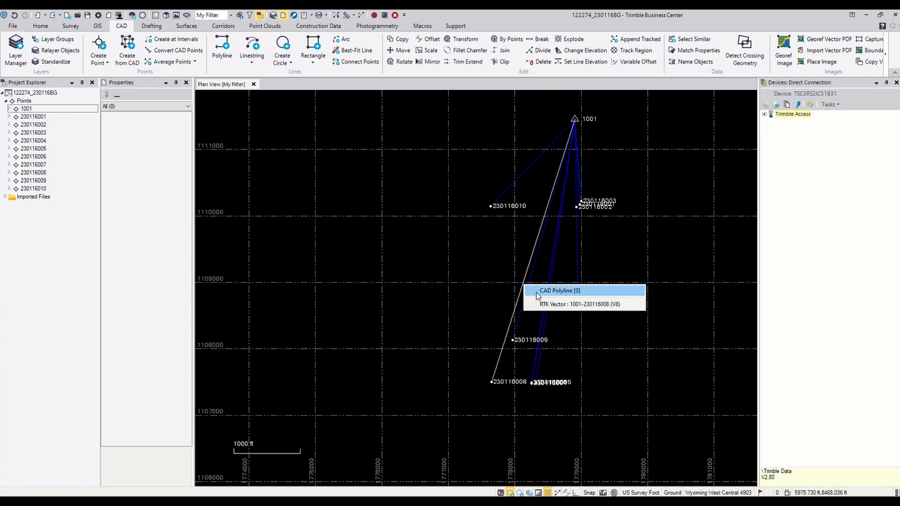
left_click(548, 292)
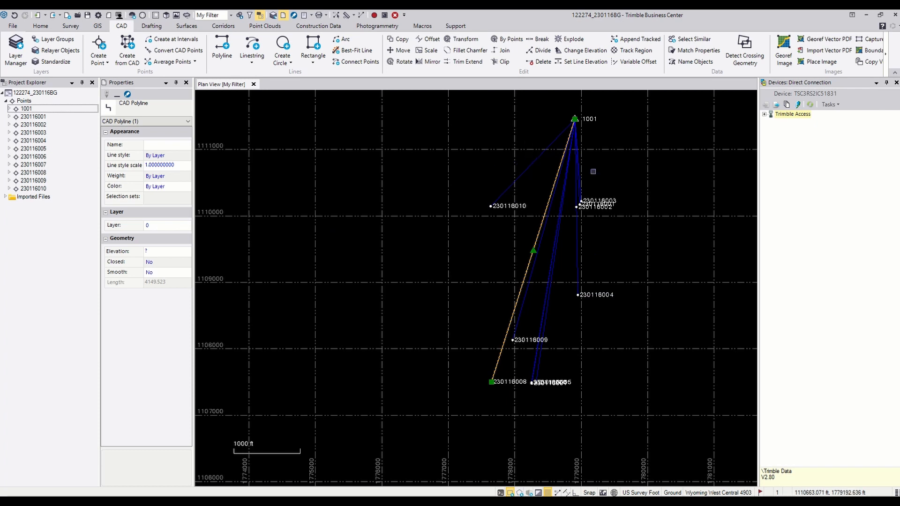
key("Escape")
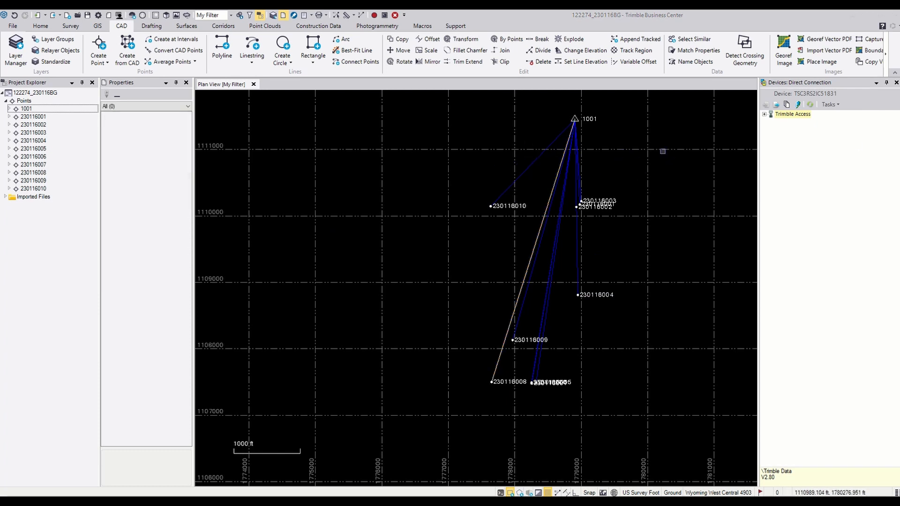
Step: Move the CAD polyline between points 1001 and 230116008 to a new layer named ground
left_click(531, 255)
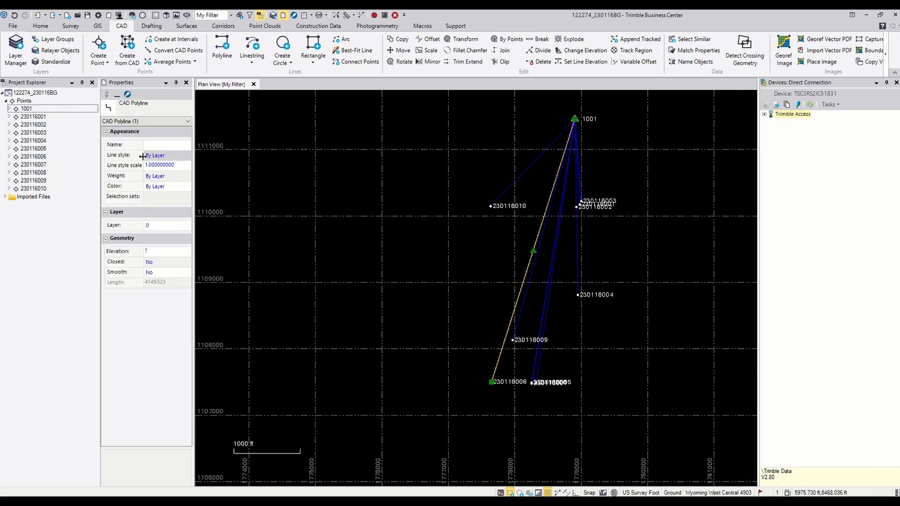
left_click(169, 157)
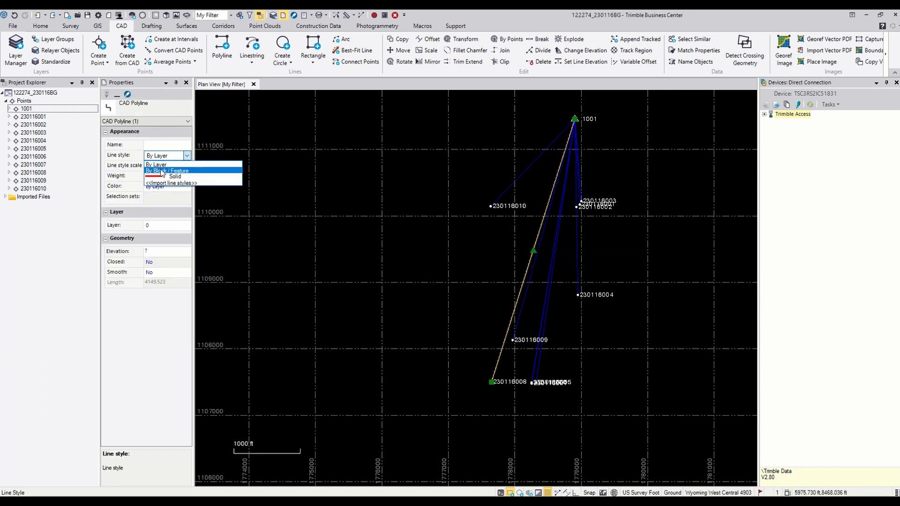
left_click(155, 164)
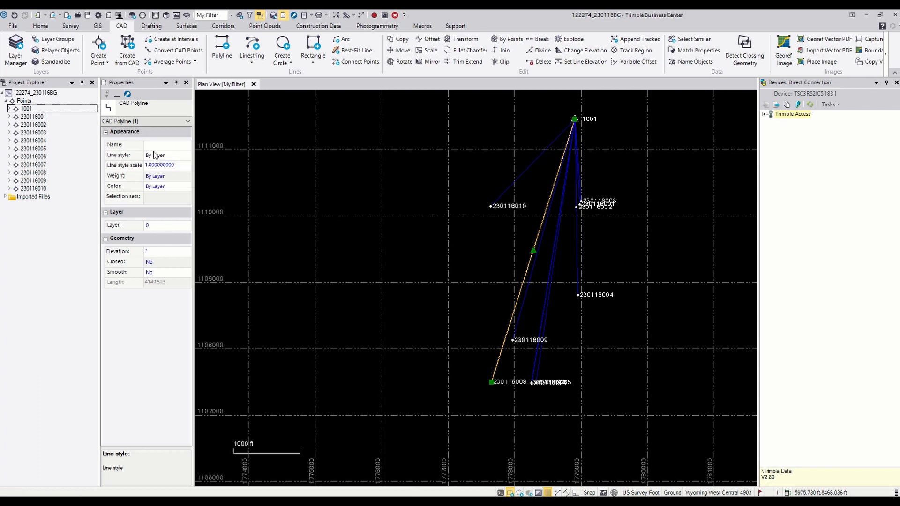
left_click(161, 226)
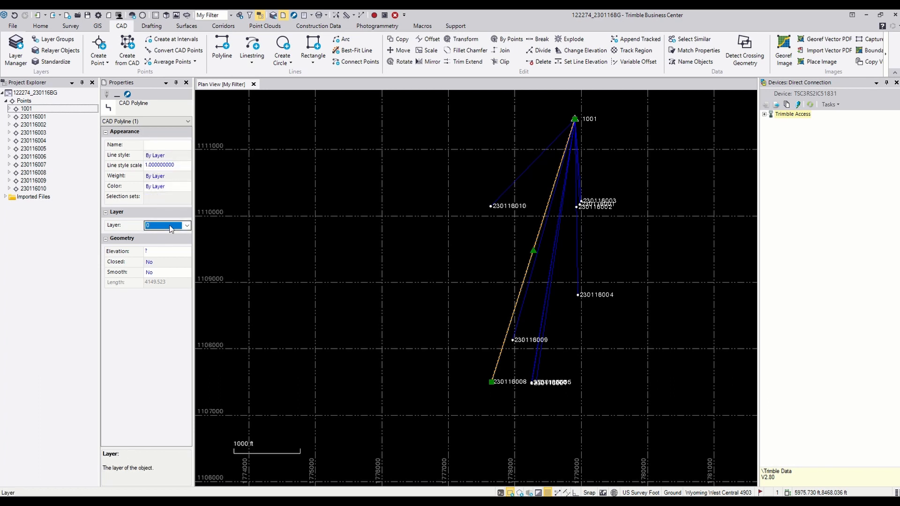
left_click(187, 226)
left_click(179, 253)
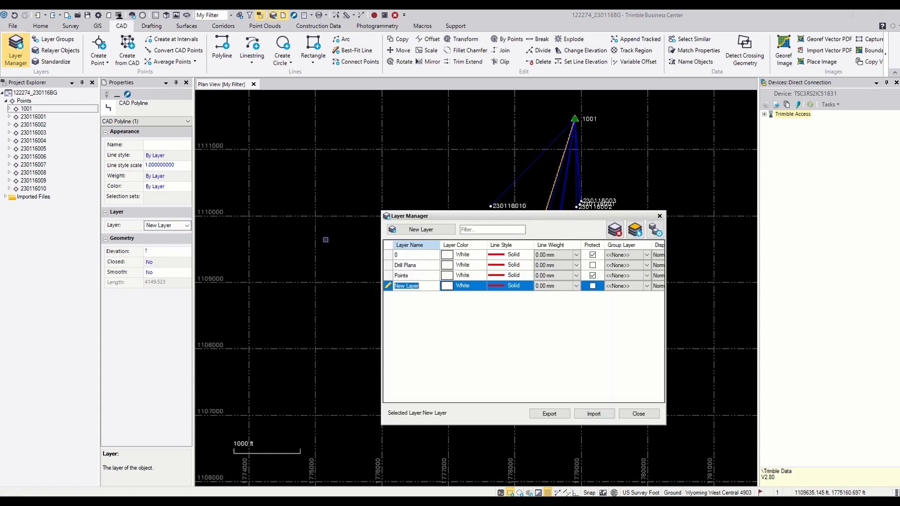
type("ground")
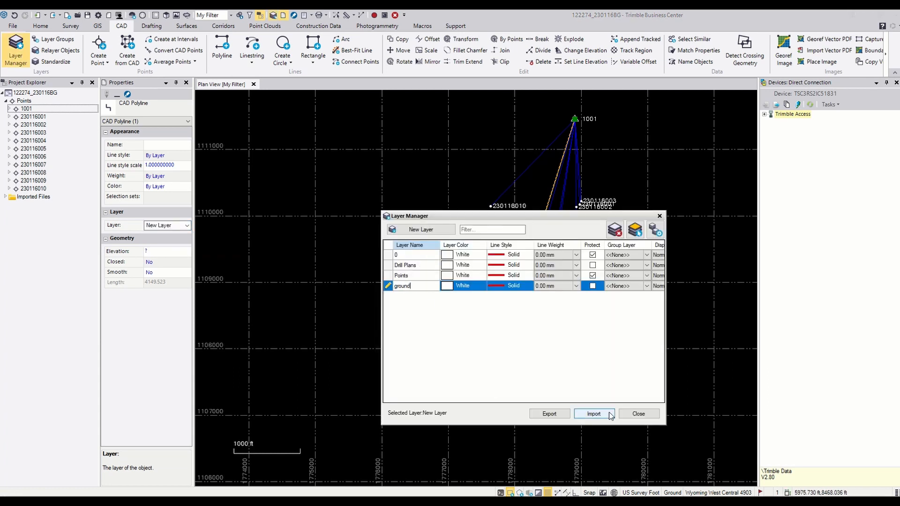
left_click(639, 413)
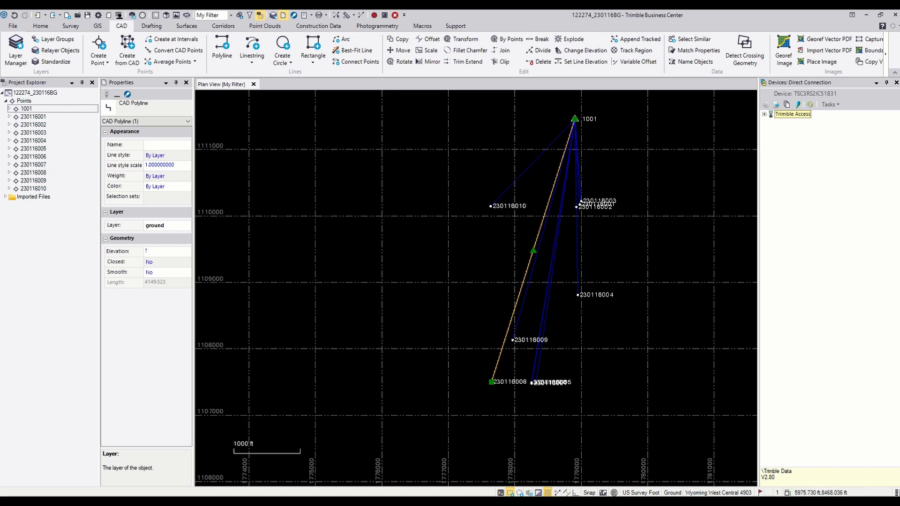
key("Escape")
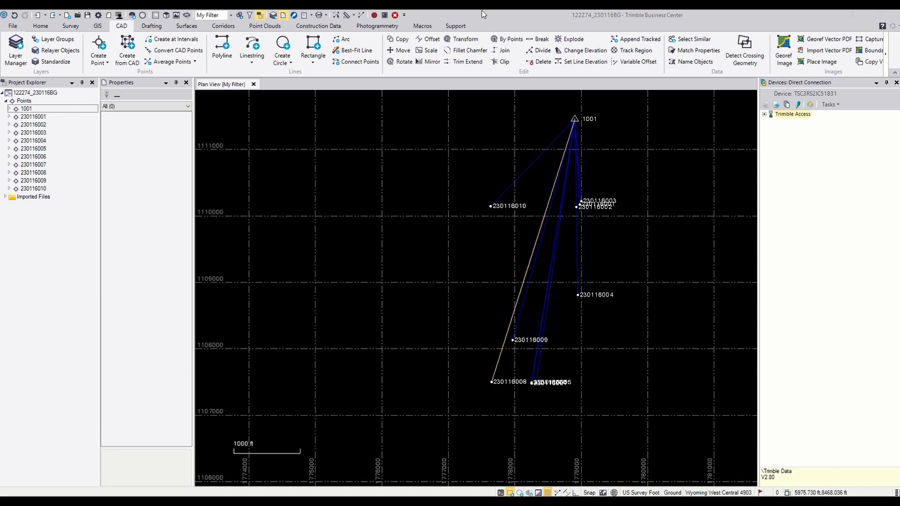
Step: Make a copy in place of the CAD polyline between points 1001 and 230116008
left_click(400, 41)
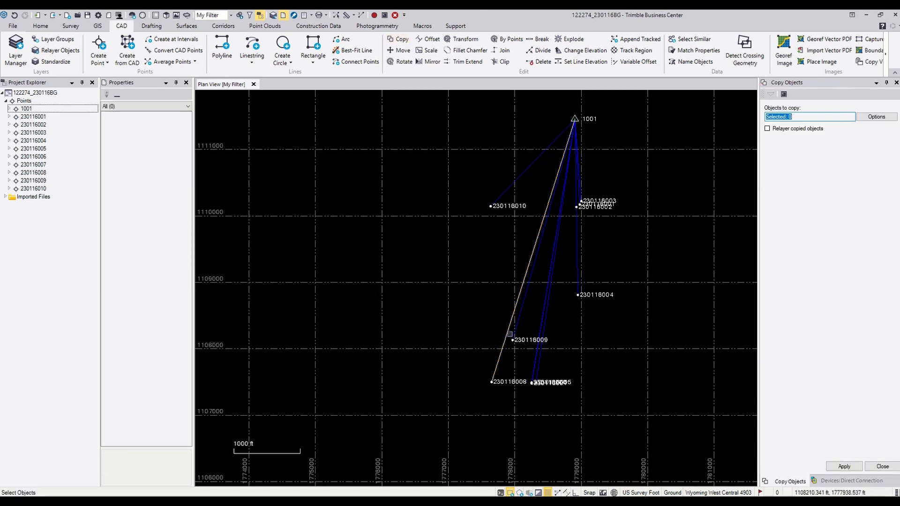
left_click(507, 347)
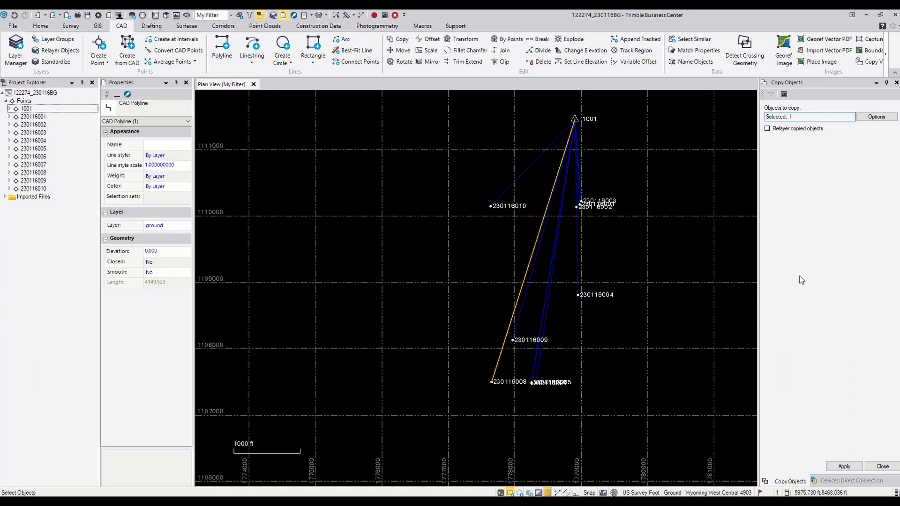
left_click(844, 467)
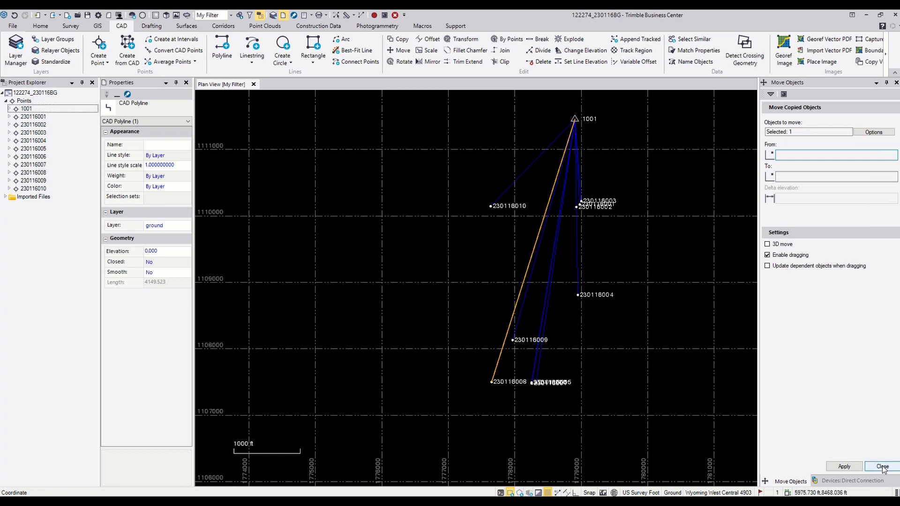
left_click(883, 467)
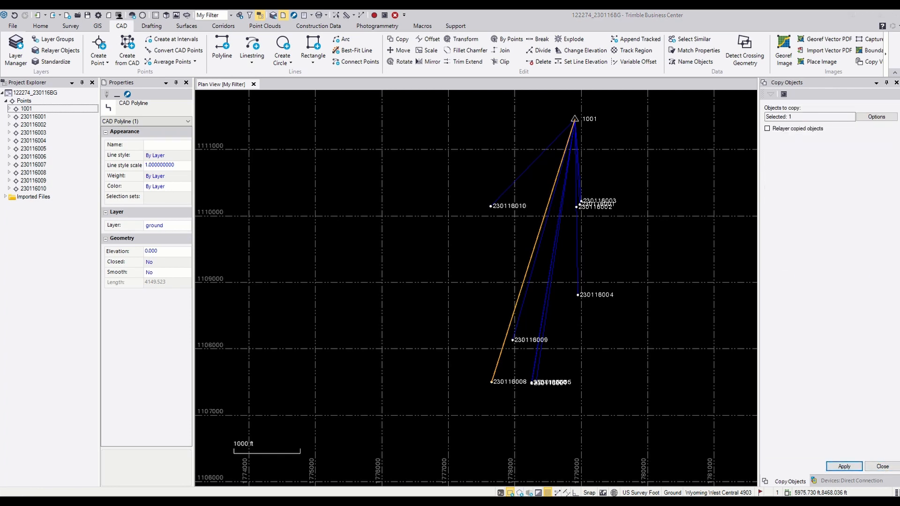
Step: Assign the copied CAD polyline between points 1001 and 230116008 to a new layer named grid
left_click(146, 225)
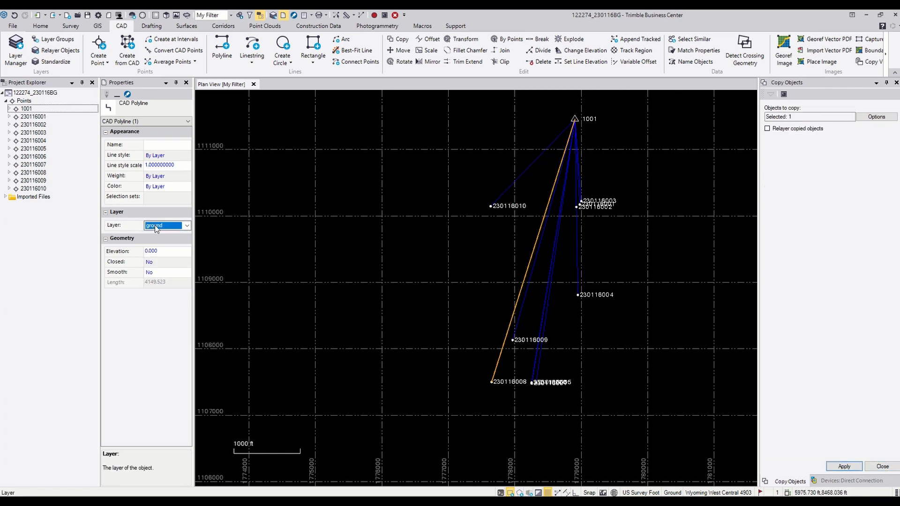
left_click(187, 226)
left_click(179, 260)
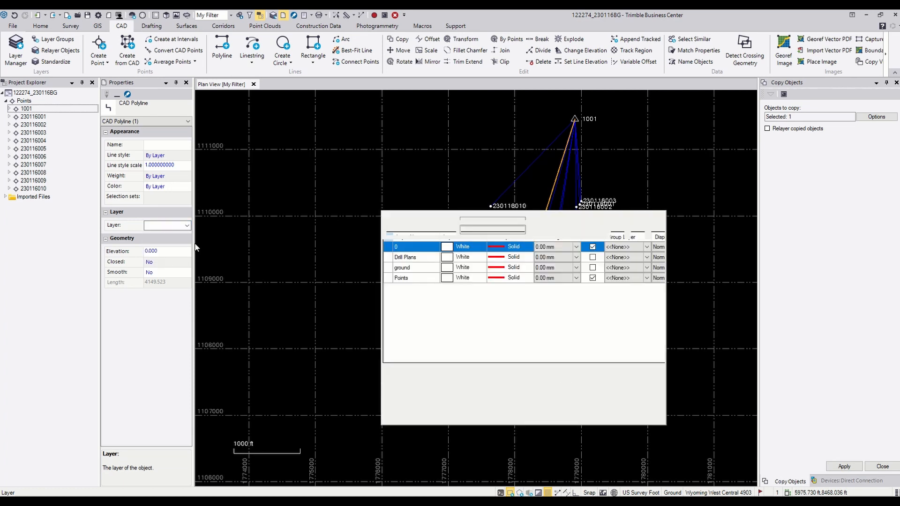
type("g")
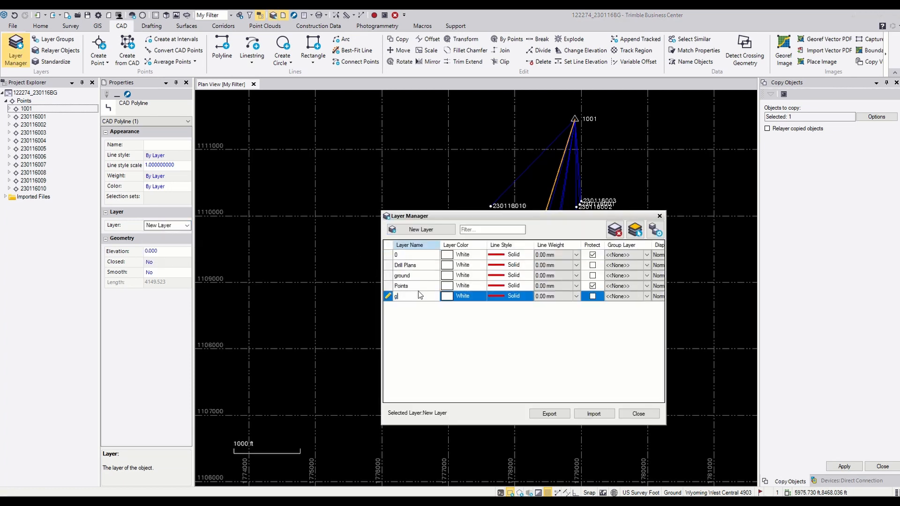
type("rid")
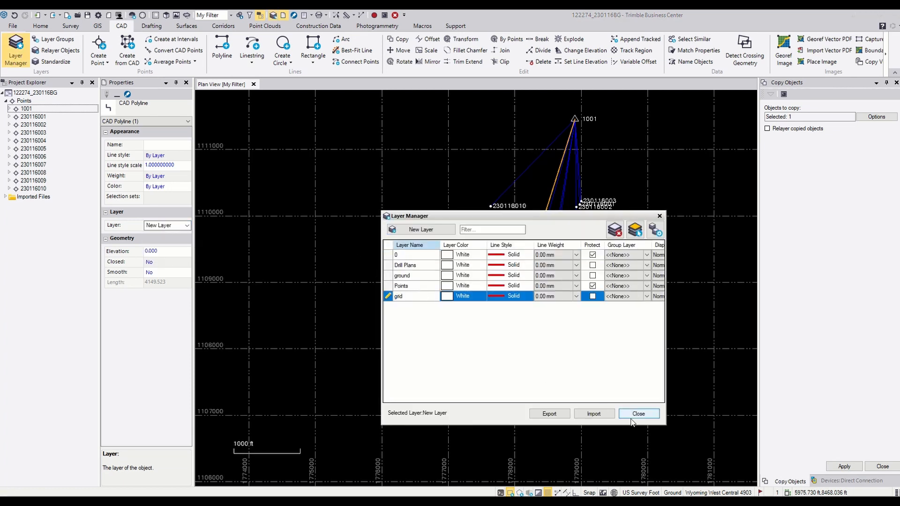
left_click(639, 414)
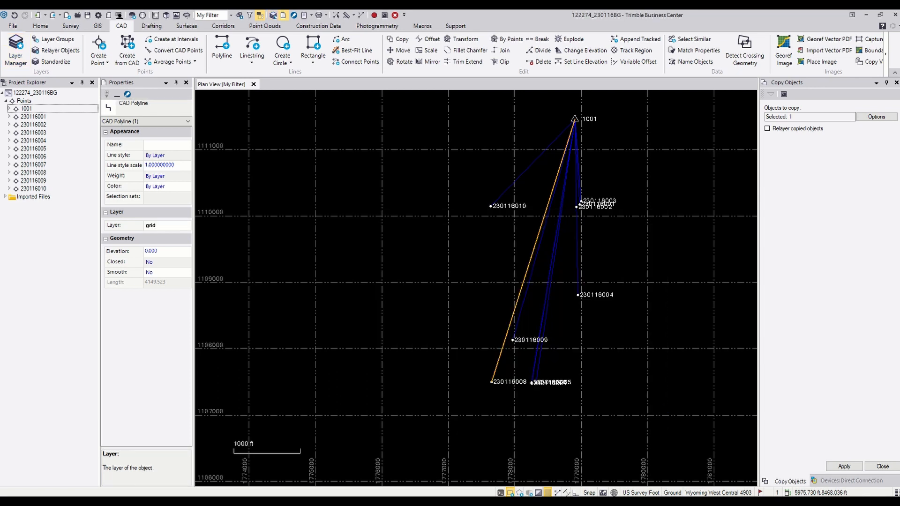
key("Escape")
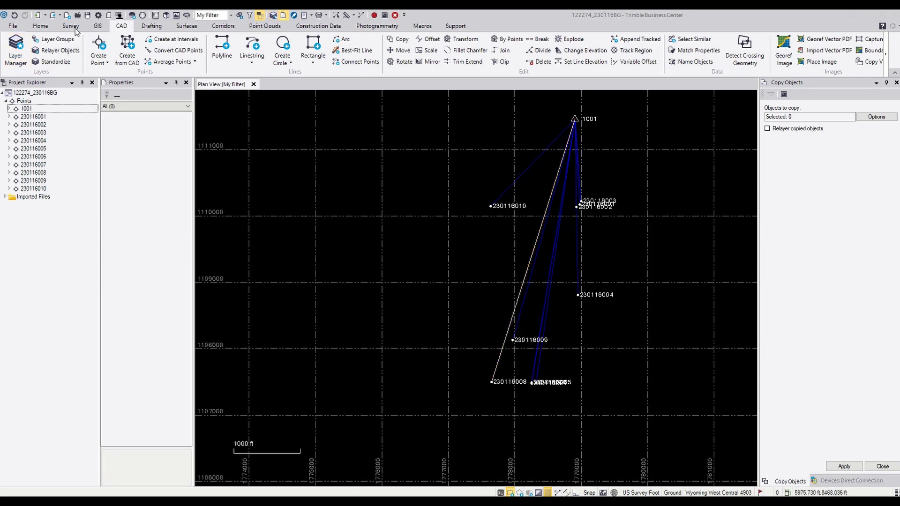
Step: Copy the ground scale factor from the local site settings
left_click(38, 27)
left_click(78, 29)
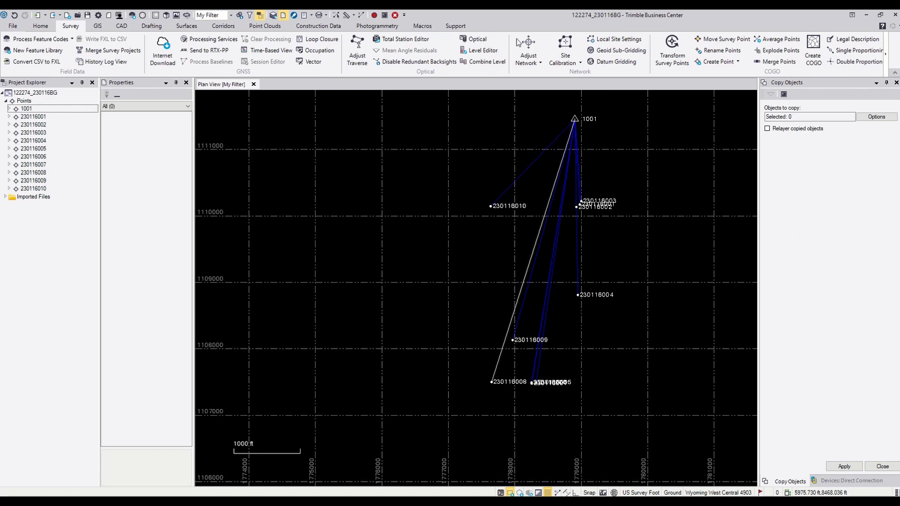
left_click(619, 39)
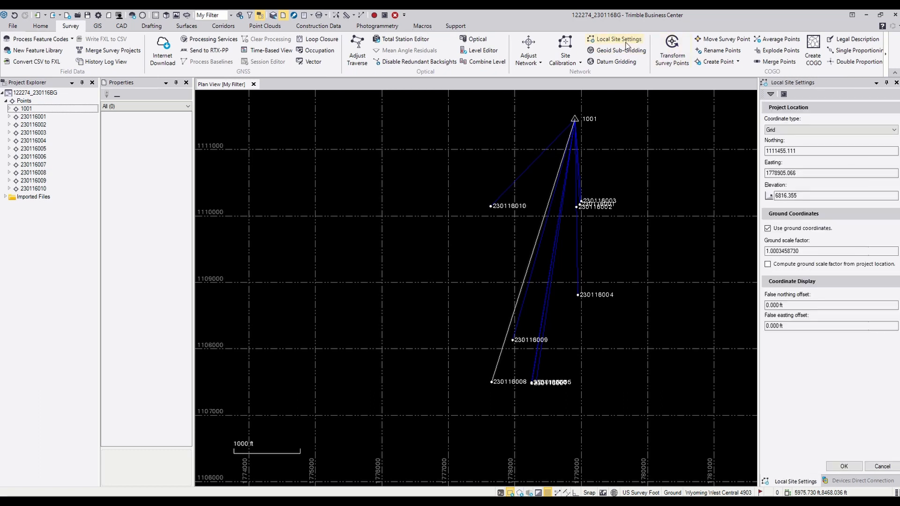
left_click(808, 251)
right_click(784, 253)
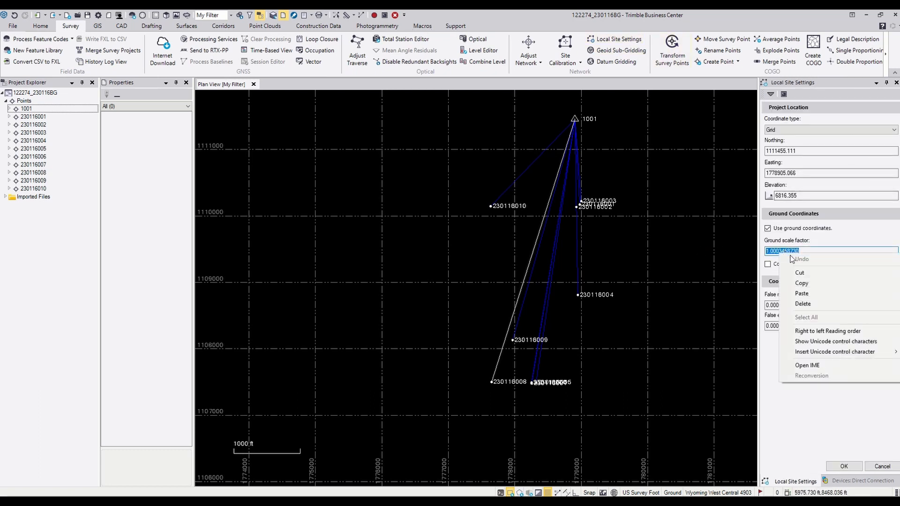
left_click(810, 286)
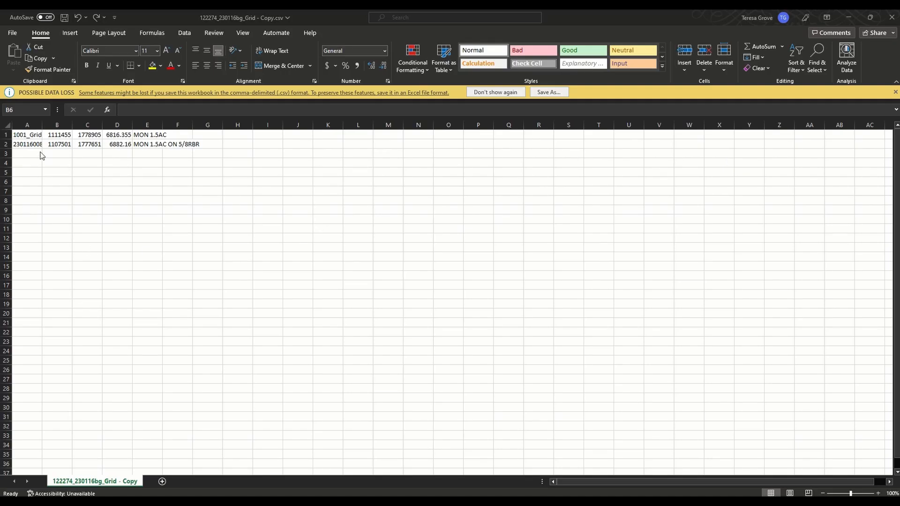
Step: Begin the calculation 1/ in cell B6 of the 122274_230116bg_Grid - Copy.csv sheet in Excel
left_click(51, 167)
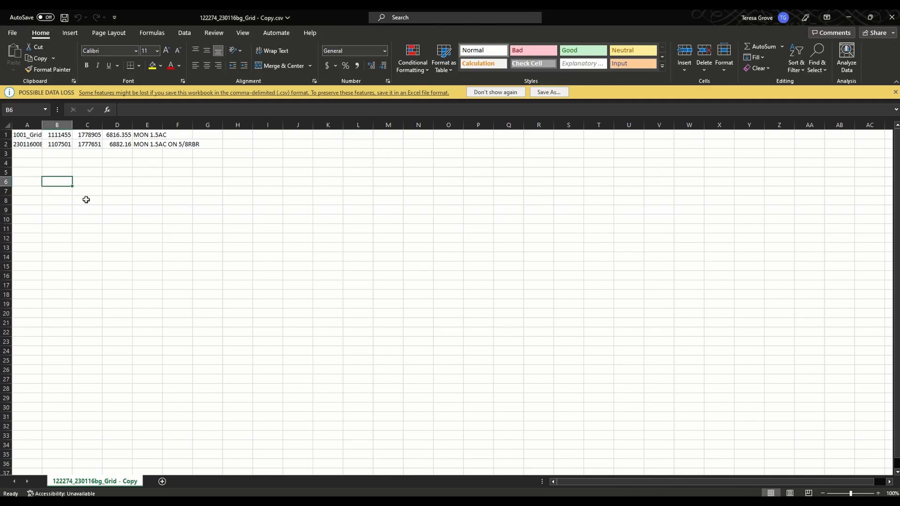
type("1/")
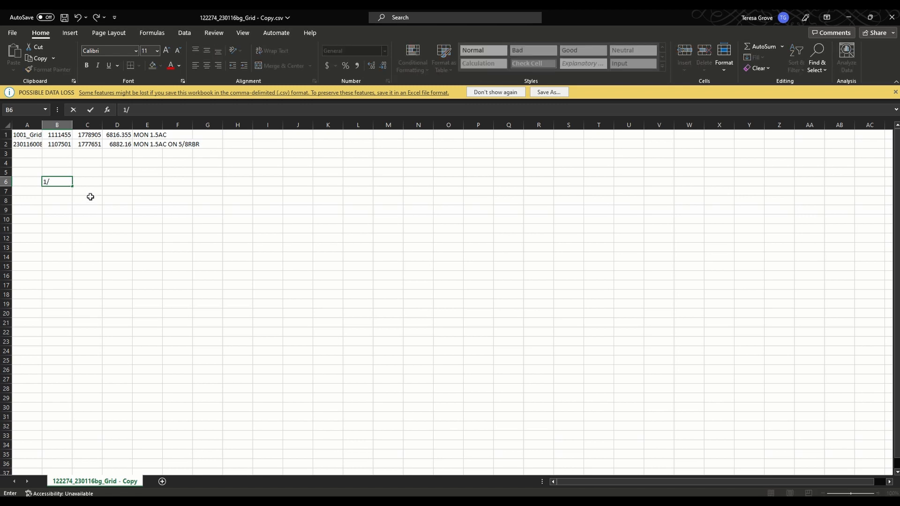
right_click(56, 183)
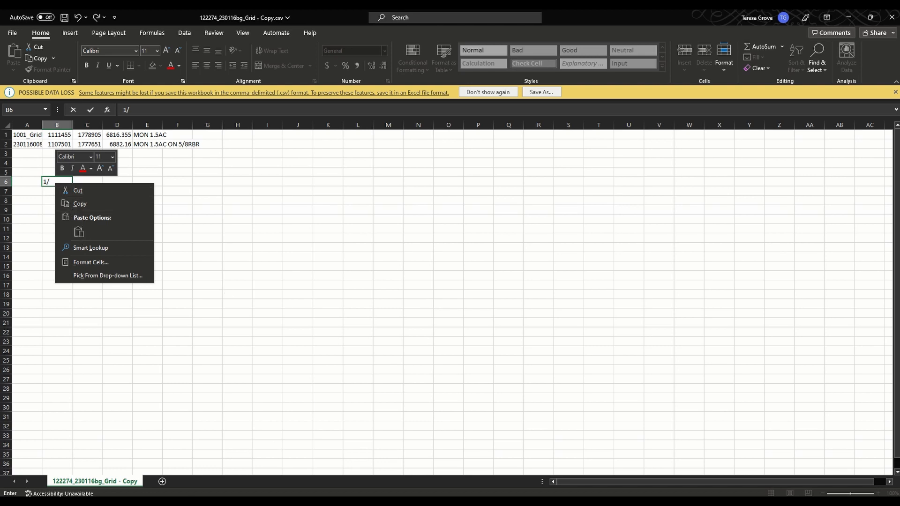
Step: Return to Trimble Business Center and copy the ground scale factor from the local site settings
left_click(242, 502)
left_click(307, 441)
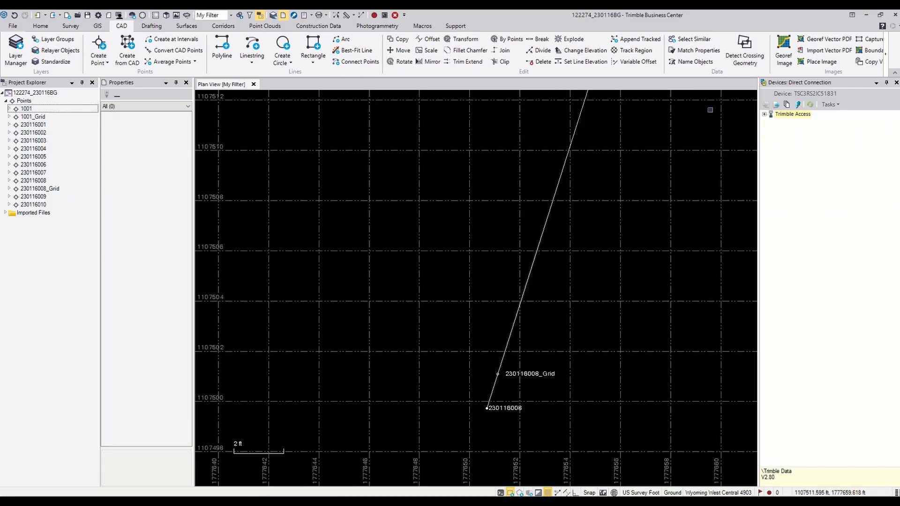
left_click(82, 27)
left_click(615, 39)
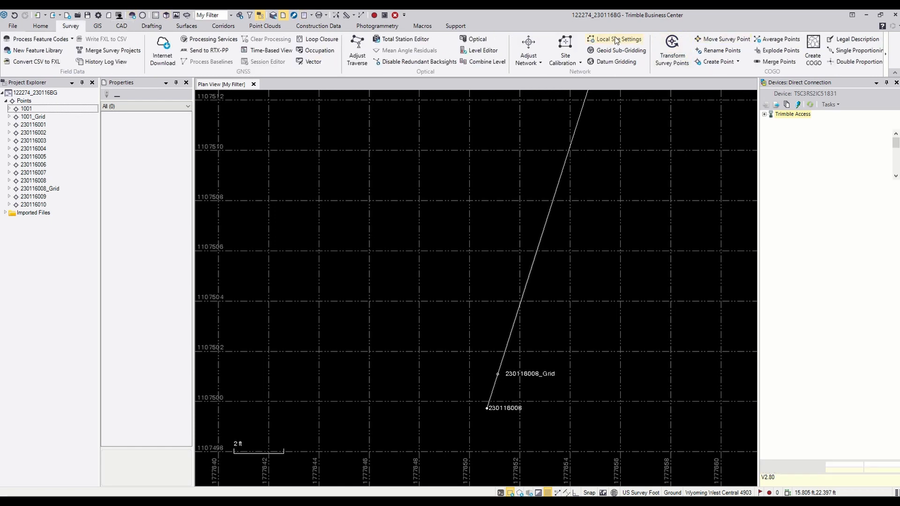
left_click_drag(803, 252, 707, 253)
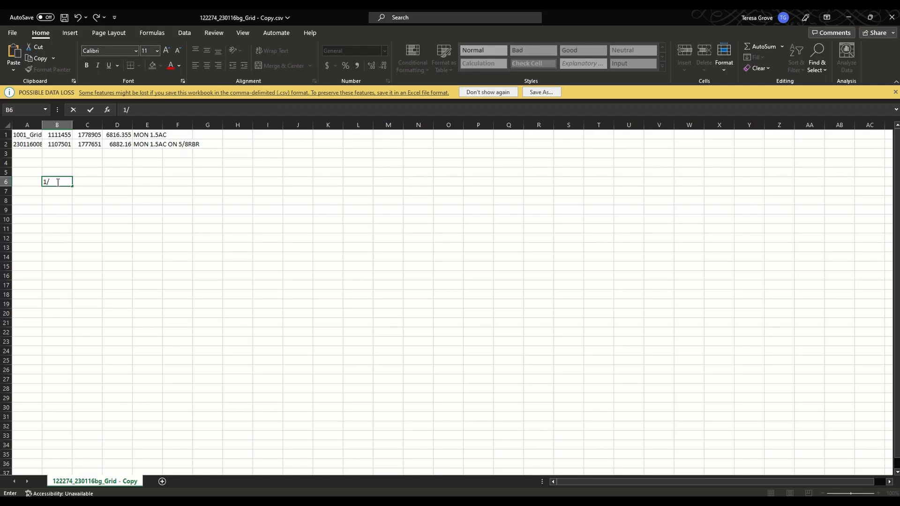
Step: Complete the calculation in cell B6 of the Excel sheet as 1/1.0003458730 using the copied scale factor
right_click(58, 182)
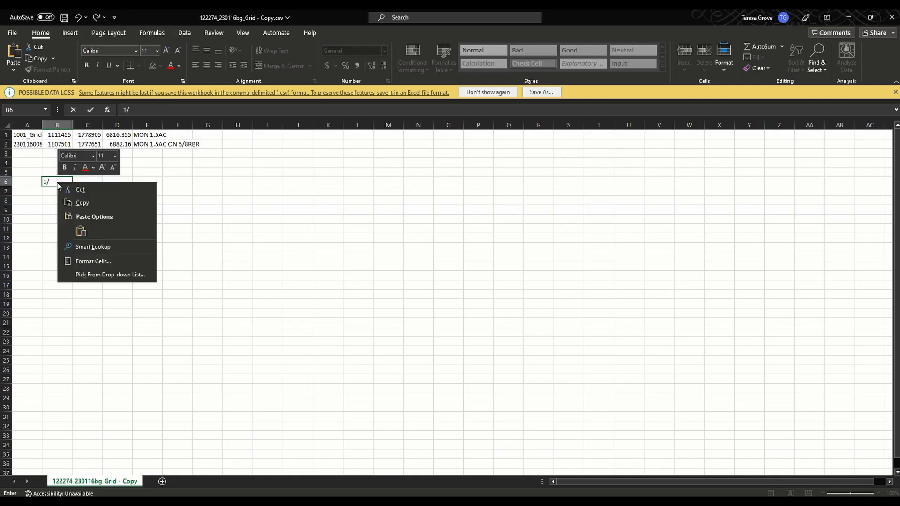
left_click(80, 231)
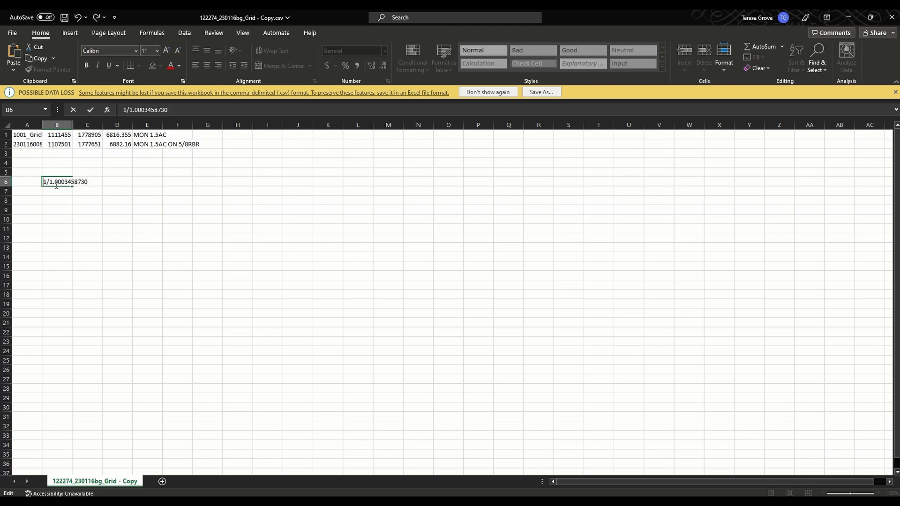
key("Return")
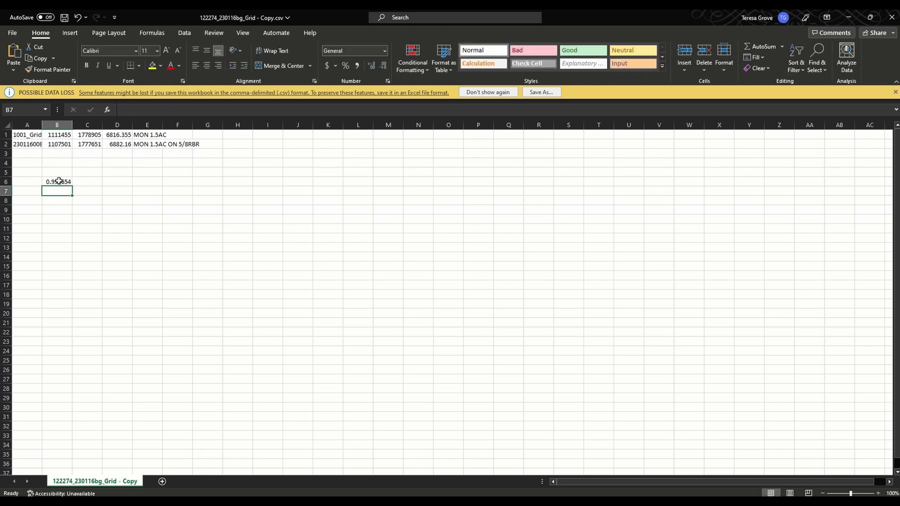
Step: Copy the inverse scale factor from cell B6 into cell C6 as a value only
right_click(58, 180)
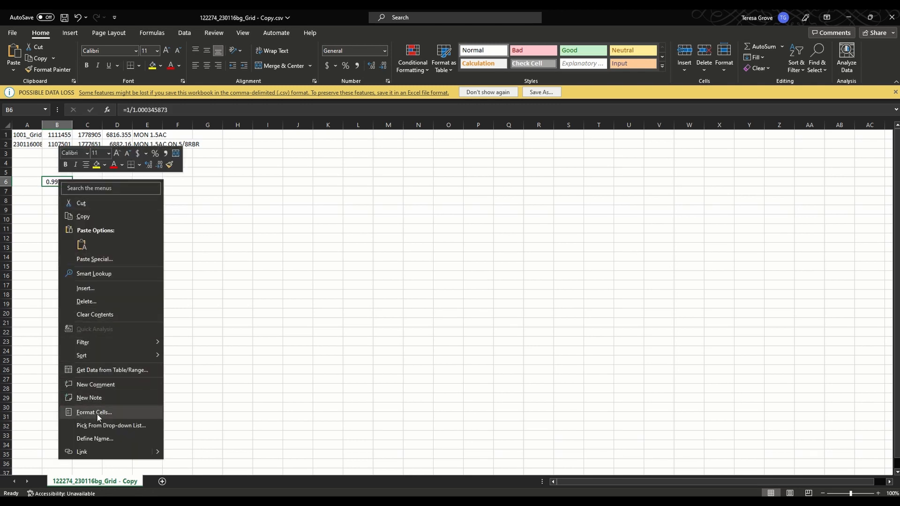
left_click(83, 216)
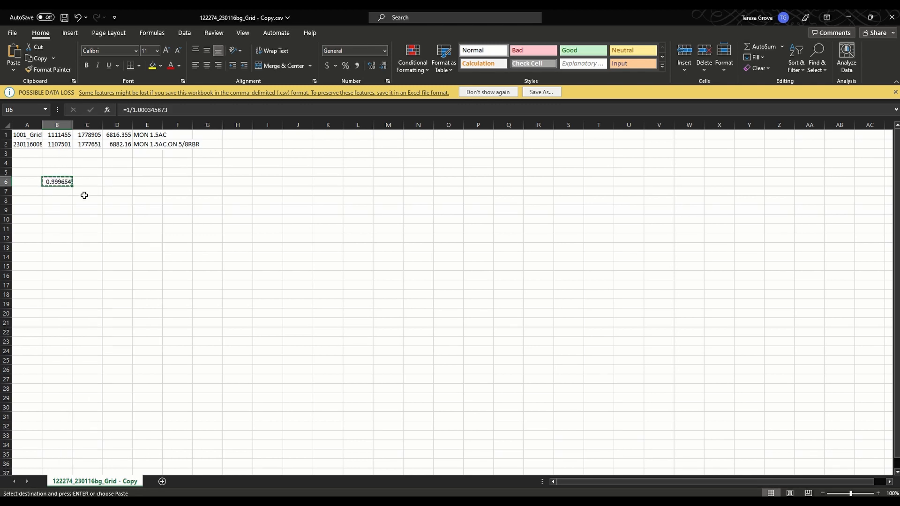
left_click(96, 183)
left_click(14, 70)
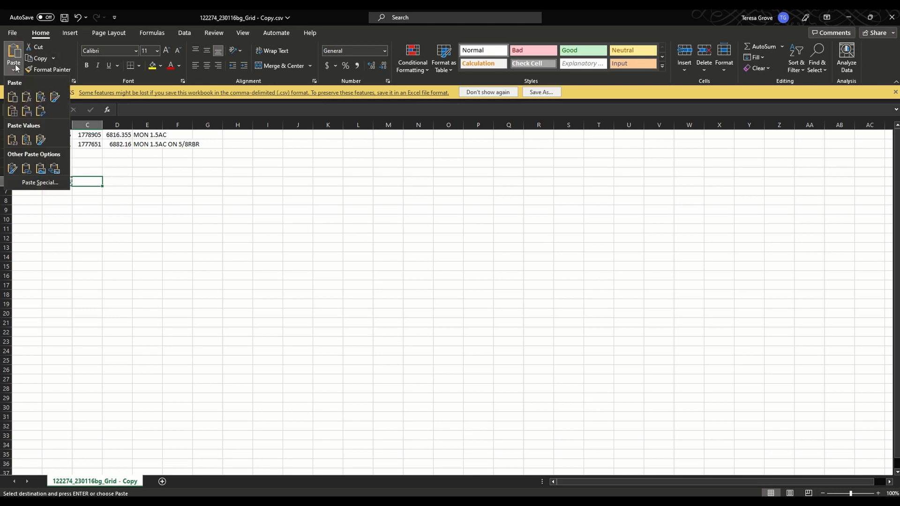
left_click(21, 139)
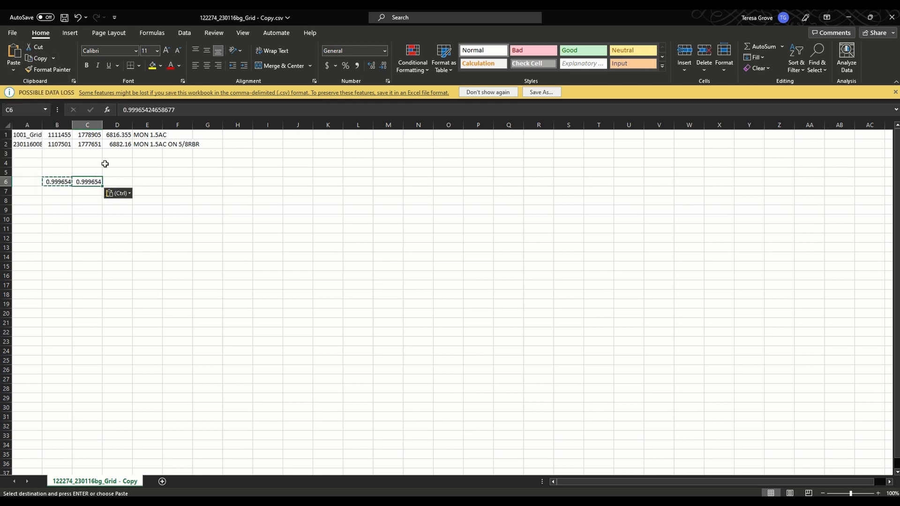
Step: Format cell C6 as a Number with 15 decimal places
right_click(90, 182)
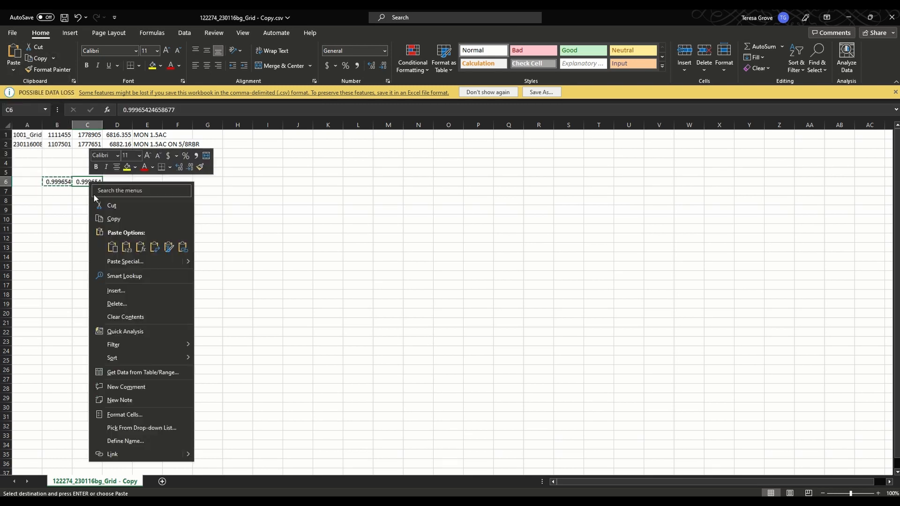
left_click(125, 415)
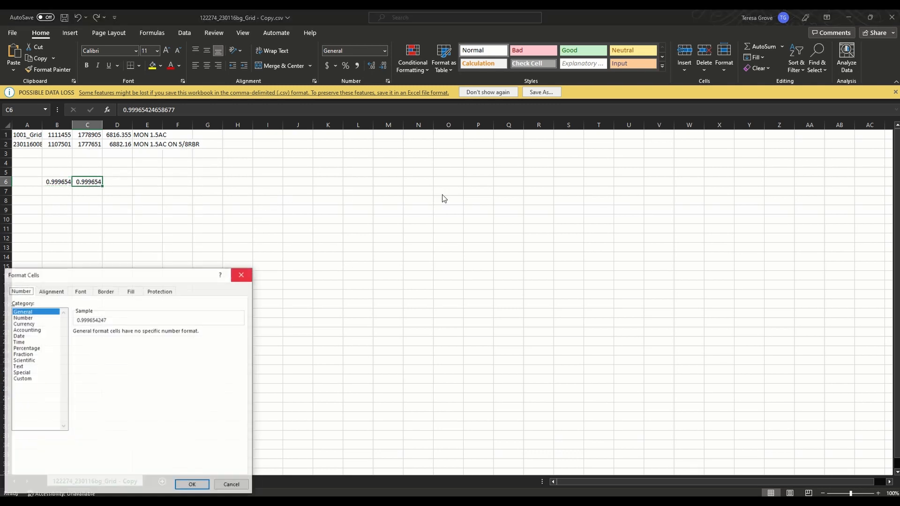
left_click(25, 318)
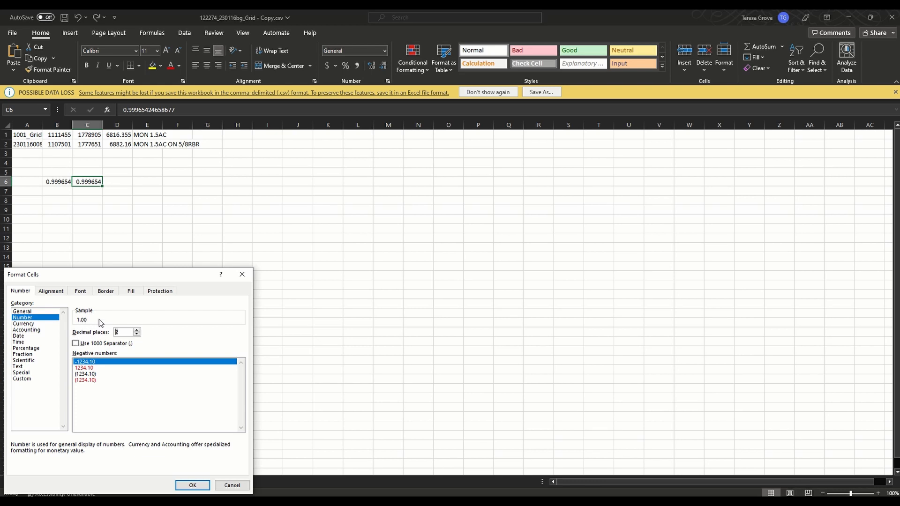
type("15")
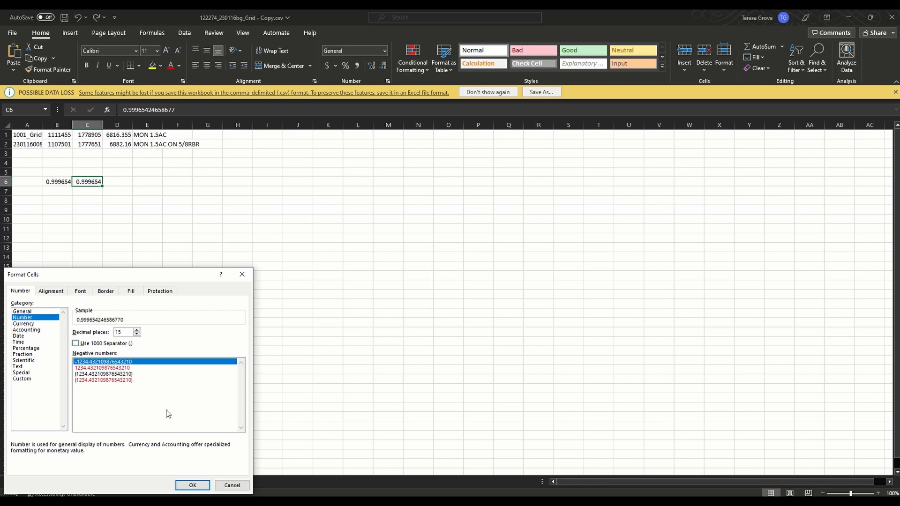
Step: Format cell C6 as a number with 15 decimal places and copy the cell
left_click(193, 488)
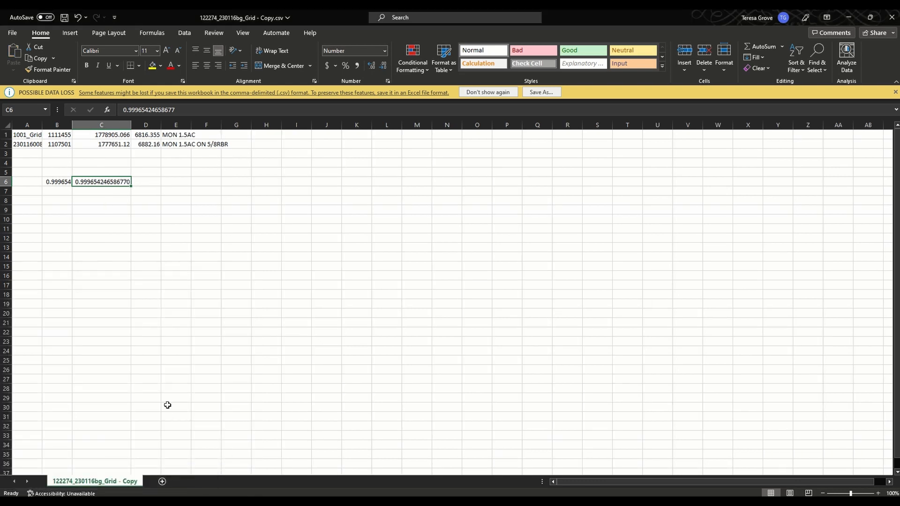
right_click(112, 183)
left_click(134, 221)
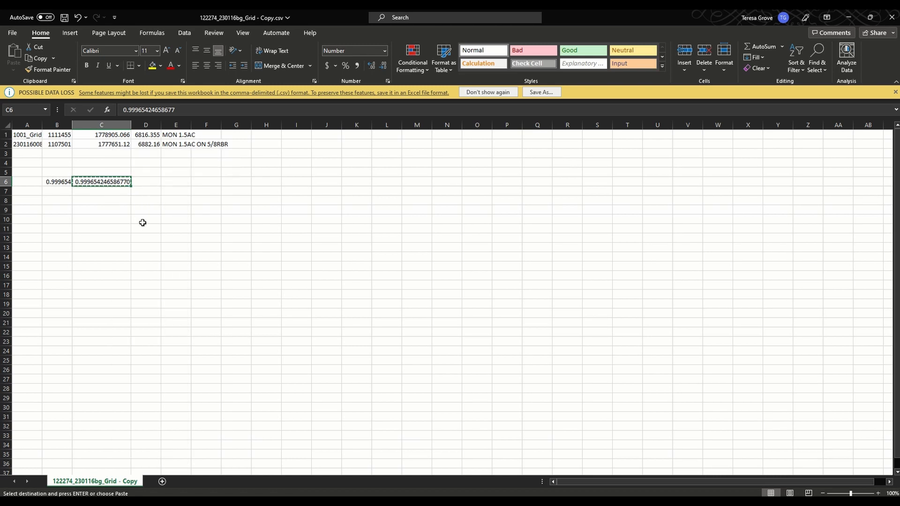
Step: Switch to the 122274_230116BG project in Trimble Business Center and choose the grid-layer CAD polyline as the object to scale
left_click(242, 502)
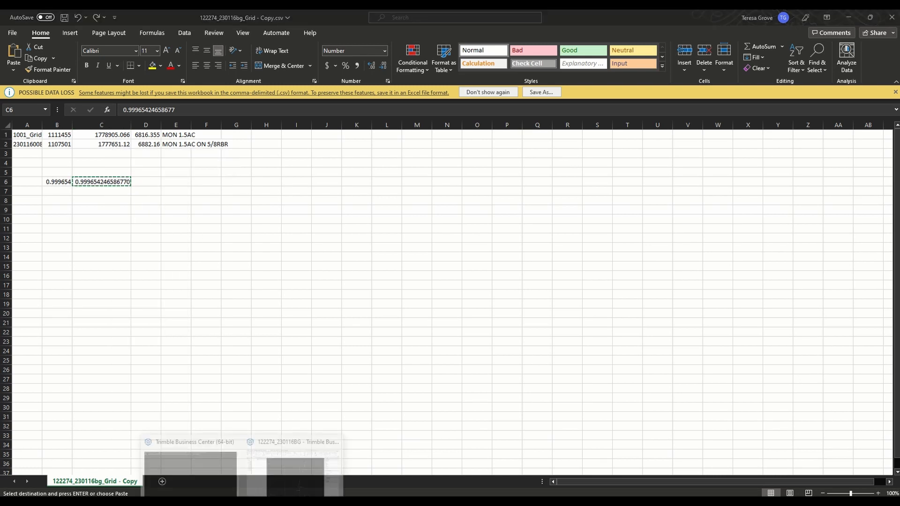
left_click(299, 468)
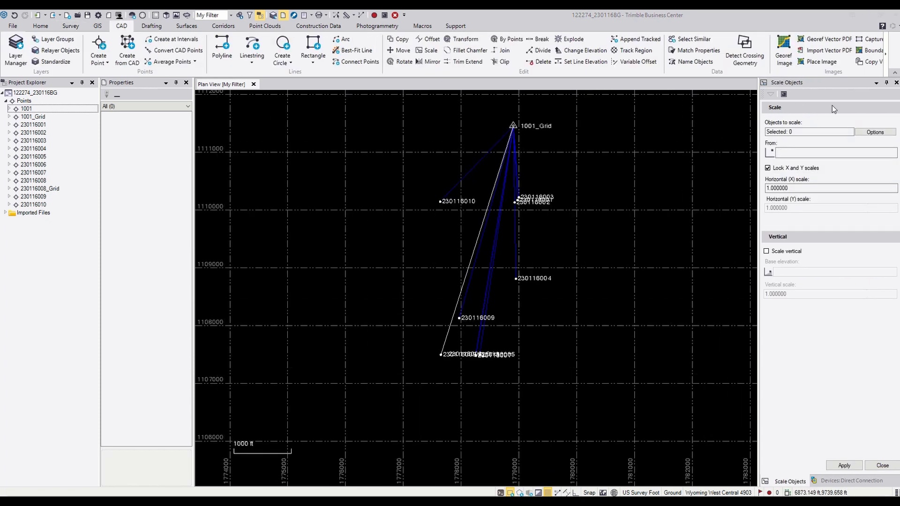
left_click(796, 131)
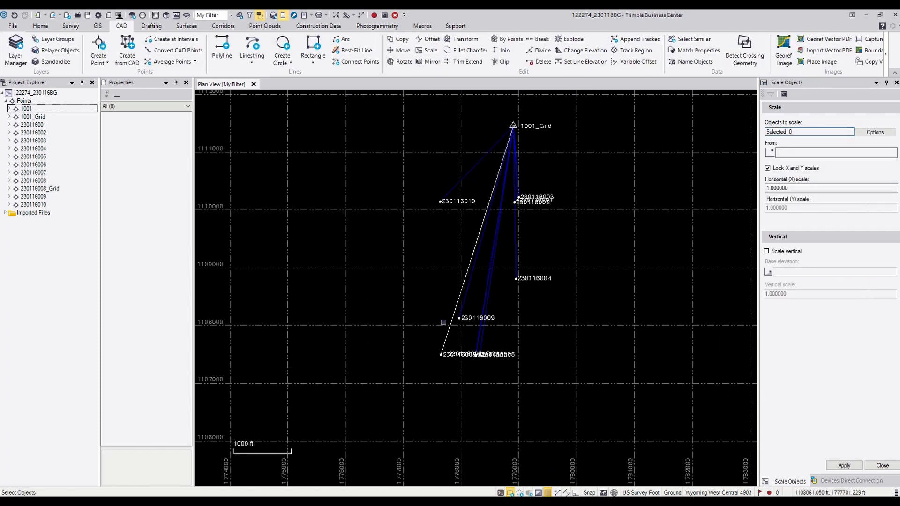
left_click(448, 331)
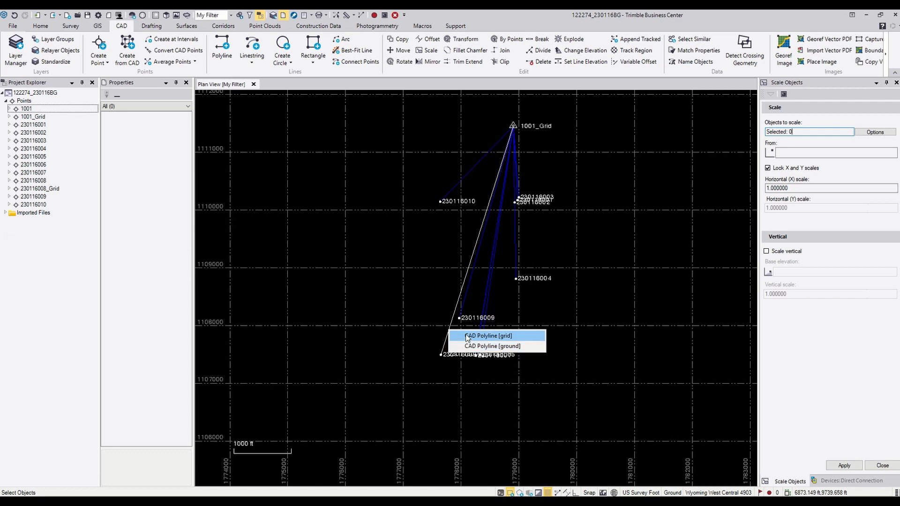
left_click(465, 336)
Step: Set the scaling base point at 1001_Grid, coordinates 1111455.111, 1778905.066
left_click(826, 153)
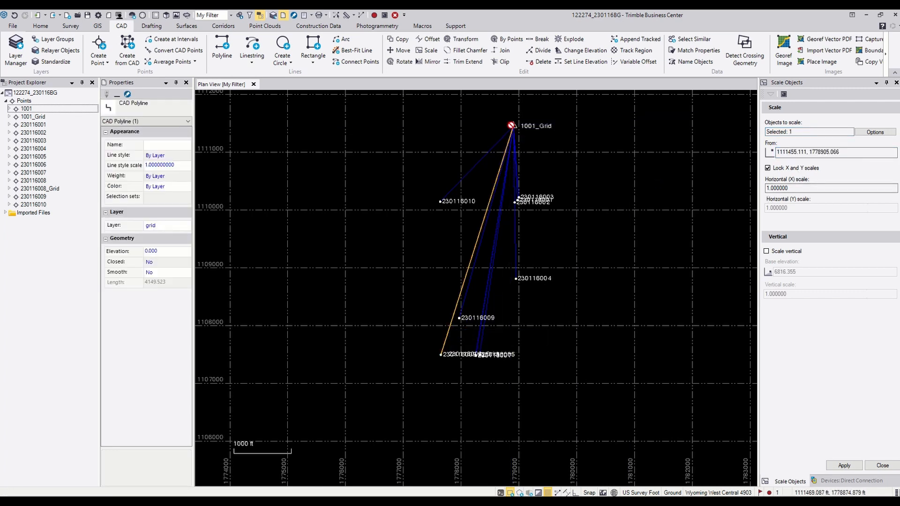
left_click(512, 125)
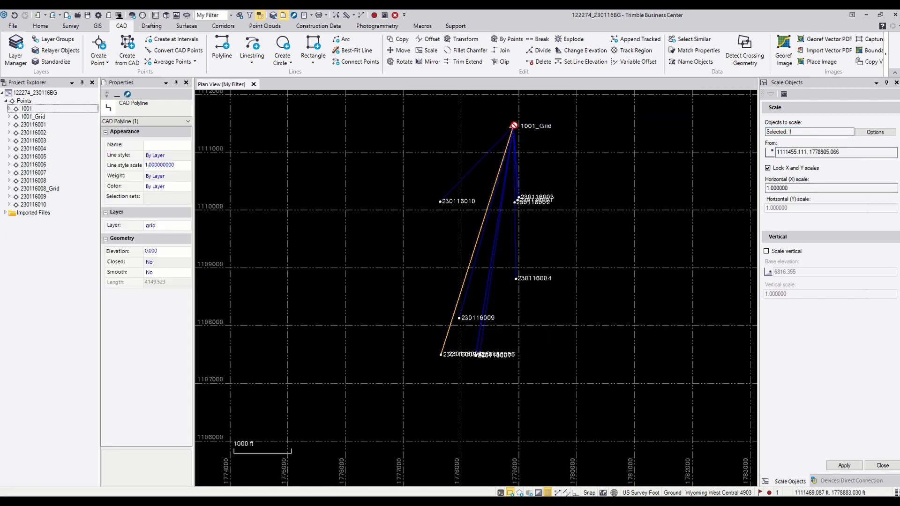
triple_click(844, 152)
key("BackSpace")
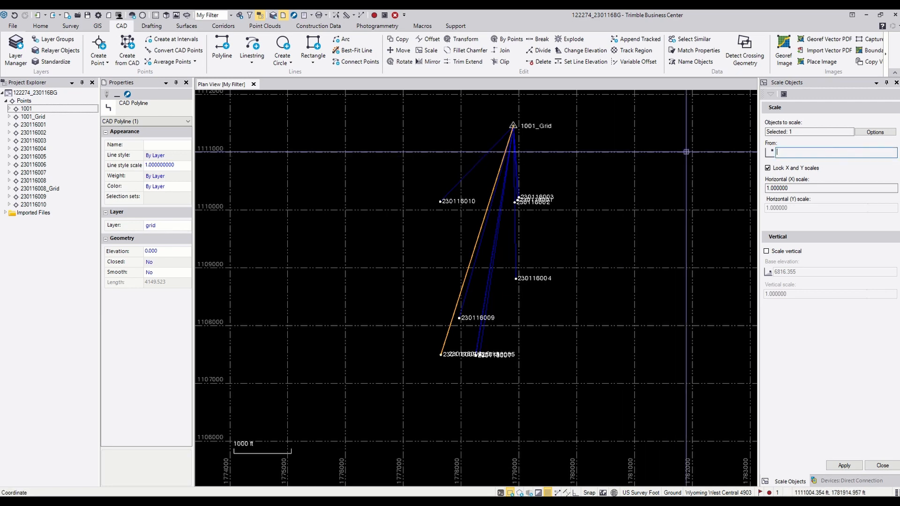
left_click(513, 127)
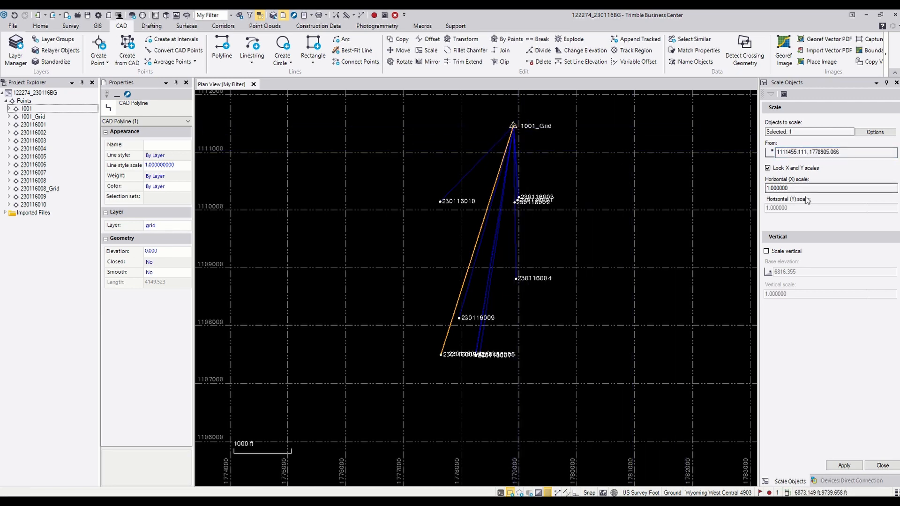
Step: Scale the grid polyline by the copied factor 0.999654246586770 with X and Y locked, and close Scale Objects
key("ctrl+v")
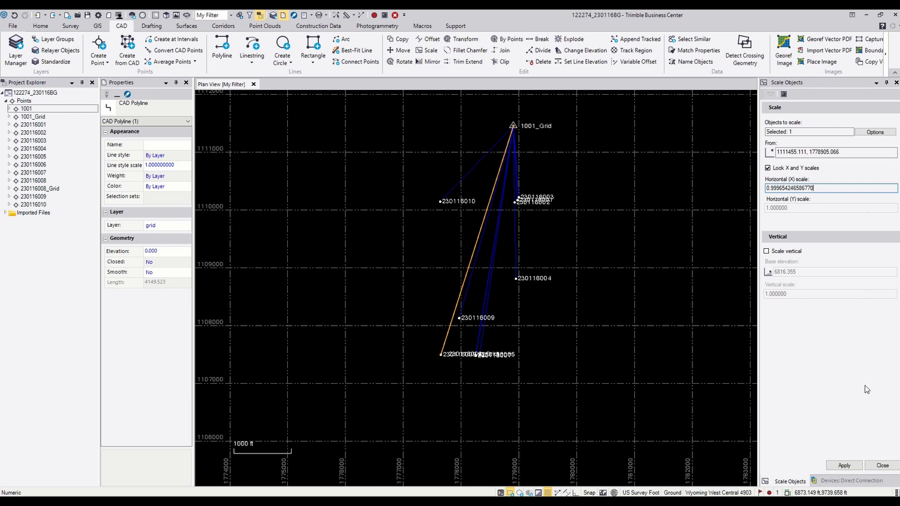
left_click(844, 466)
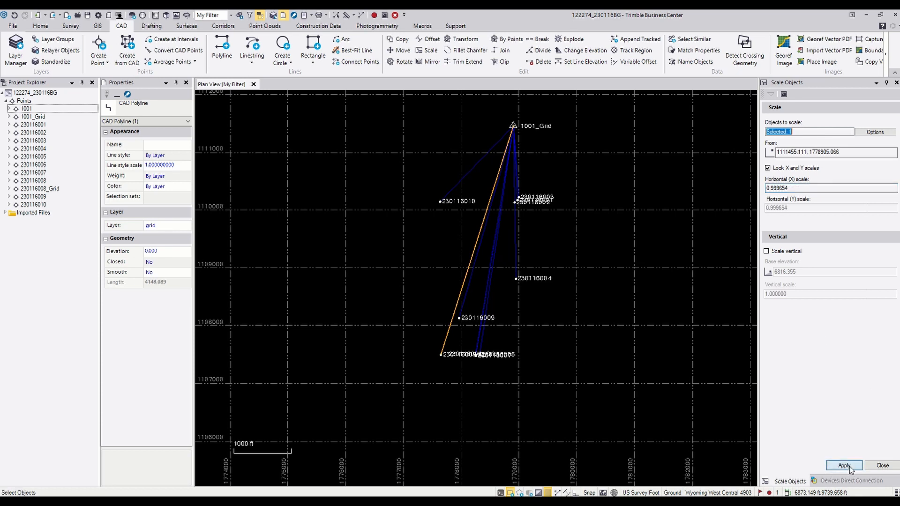
left_click(882, 466)
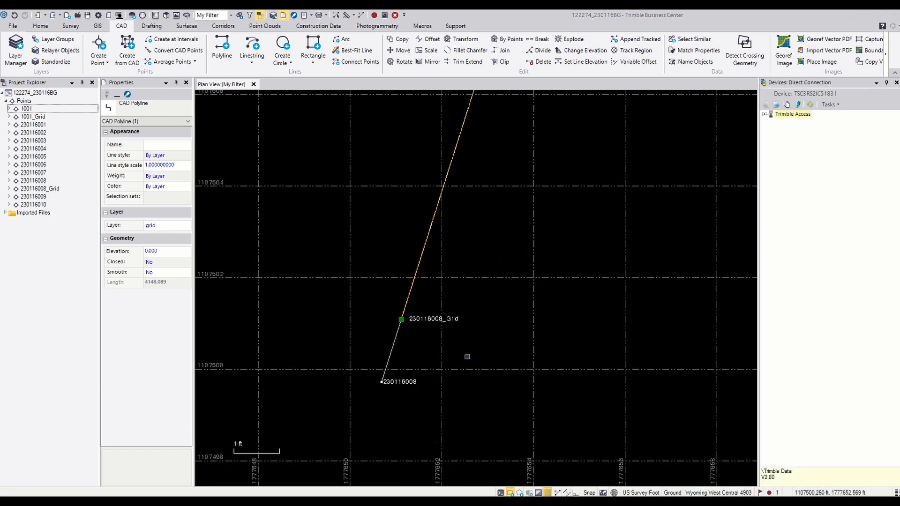
Step: Compare the end points and lengths of the grid and ground polylines near points 230116008_Grid and 230116008
key("Escape")
left_click(411, 293)
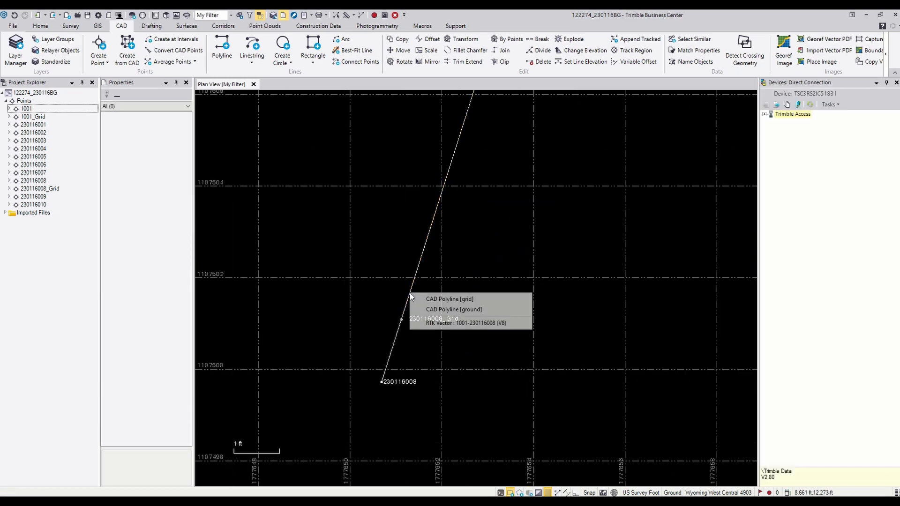
left_click(441, 299)
scroll(401, 320, "up", 2)
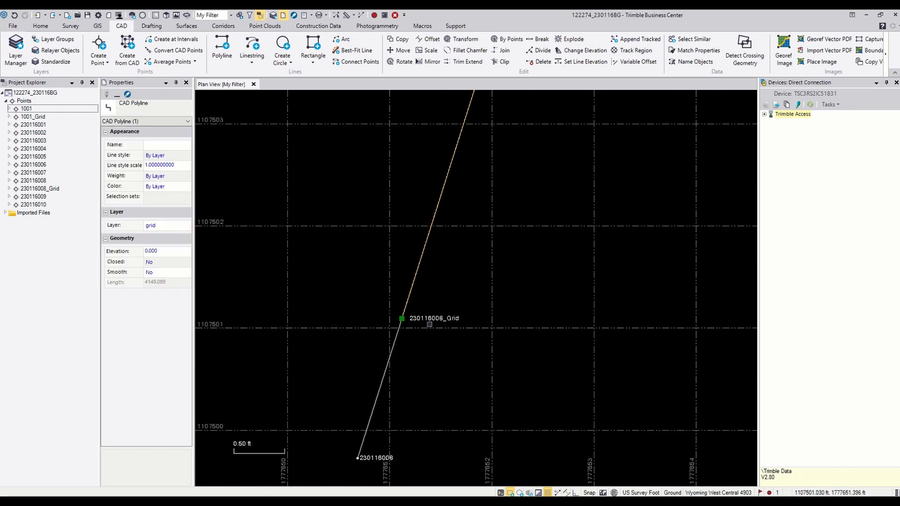
key("Escape")
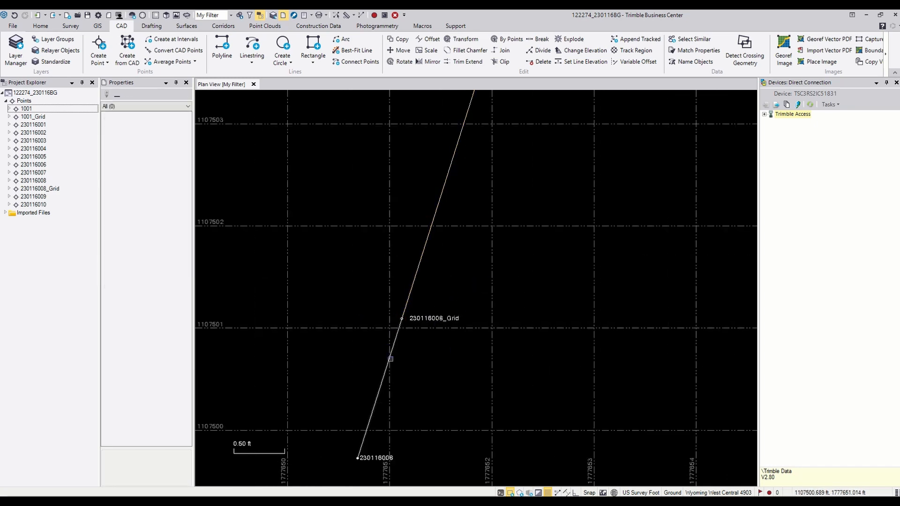
left_click(390, 360)
left_click(424, 366)
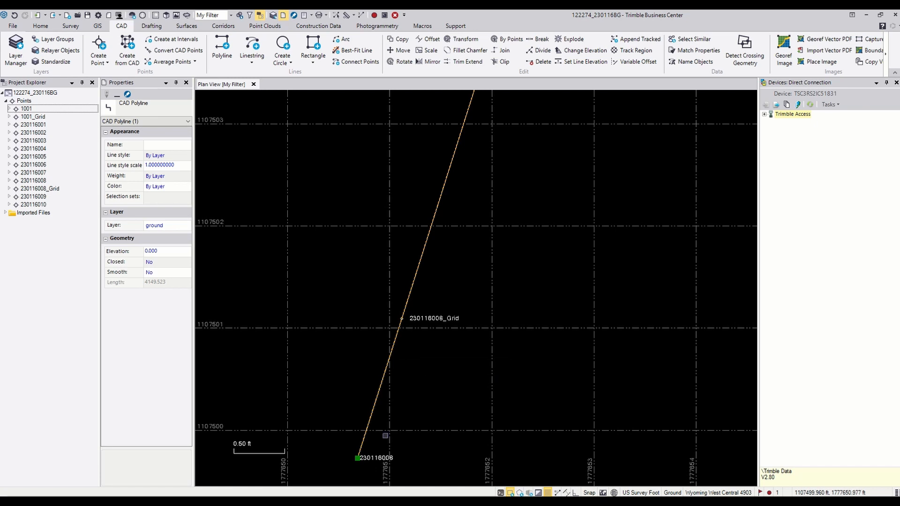
left_click(443, 391)
scroll(428, 342, "down", 10)
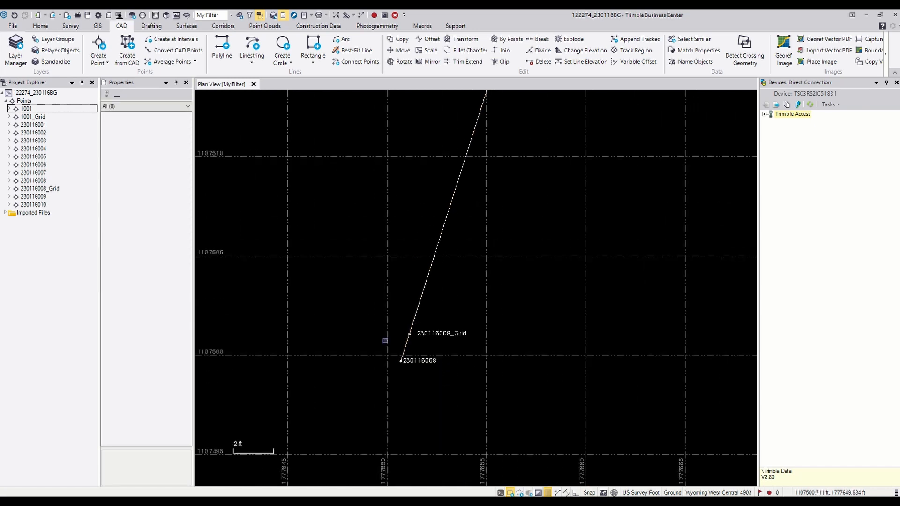
scroll(384, 341, "down", 10)
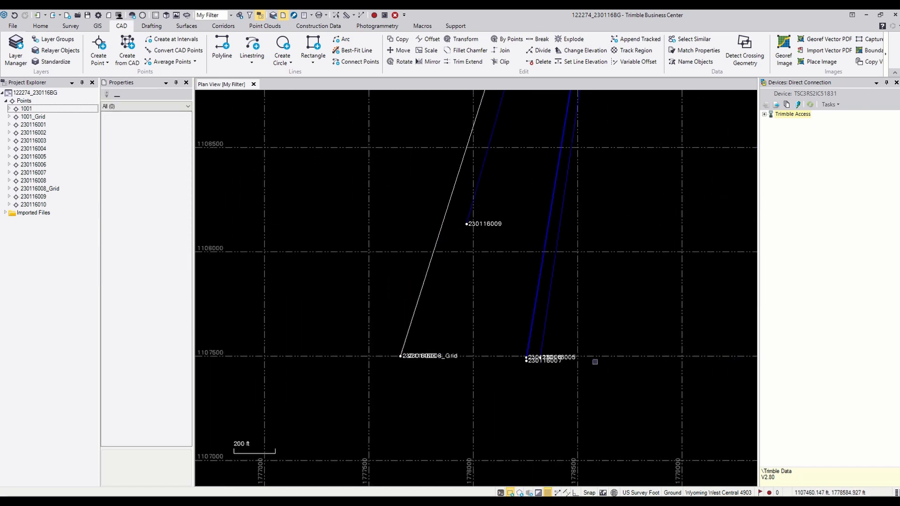
scroll(556, 353, "up", 8)
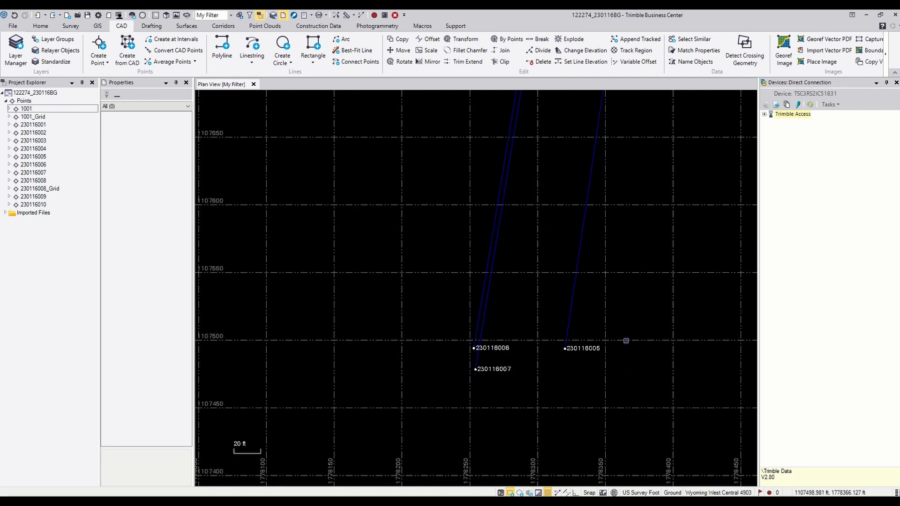
scroll(577, 348, "down", 10)
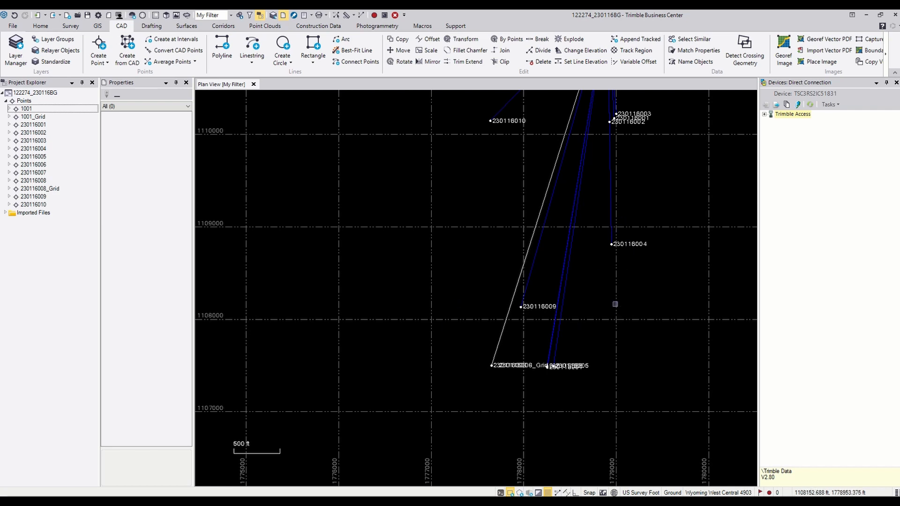
middle_click_drag(722, 183, 662, 275)
scroll(634, 266, "down", 1)
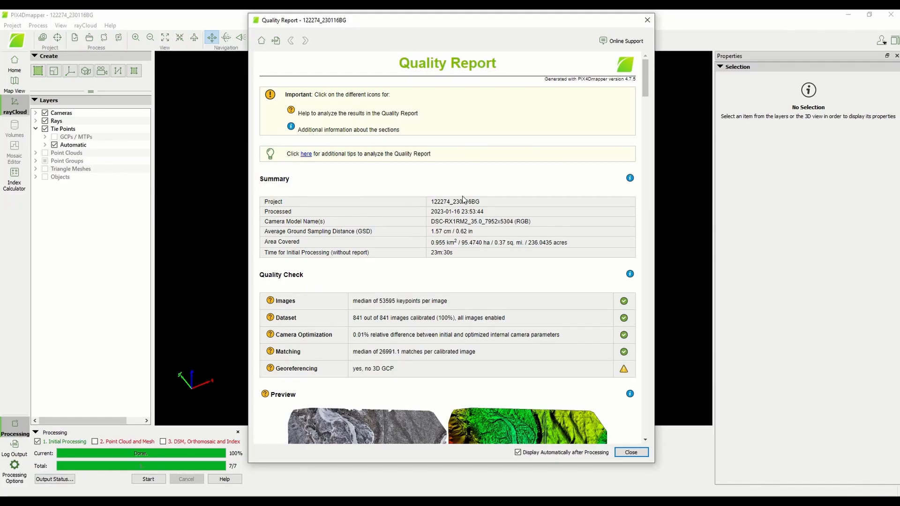
Step: Review the summary, quality check and preview sections of the PIX4Dmapper quality report for 122274_230116BG
left_click_drag(428, 25, 452, 39)
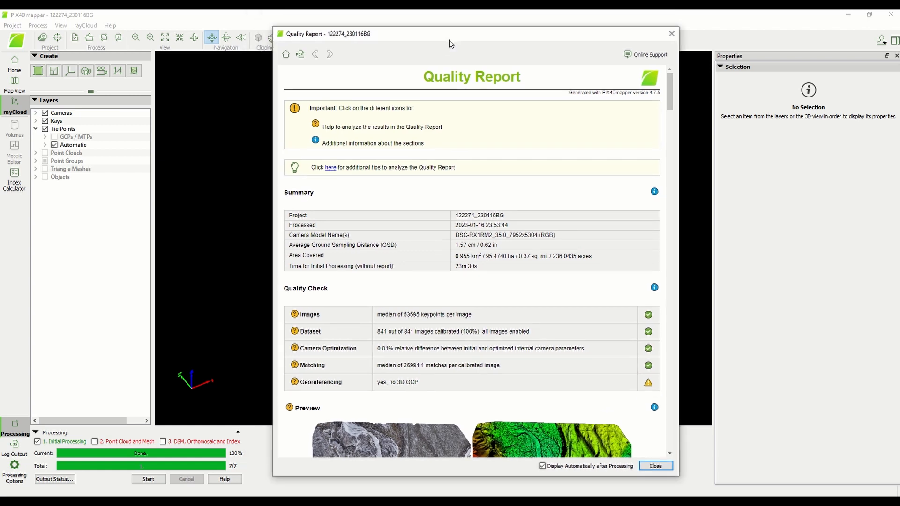
scroll(467, 183, "down", 1)
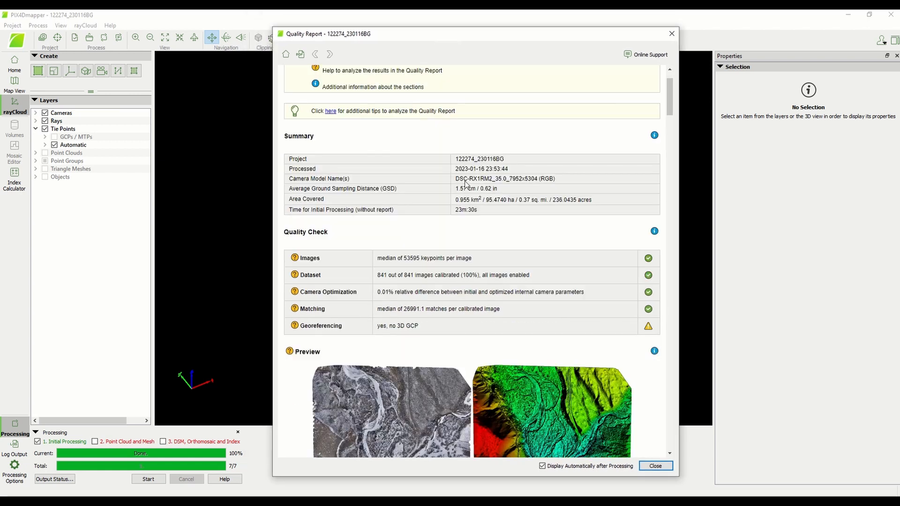
scroll(466, 162, "up", 2)
scroll(466, 169, "down", 3)
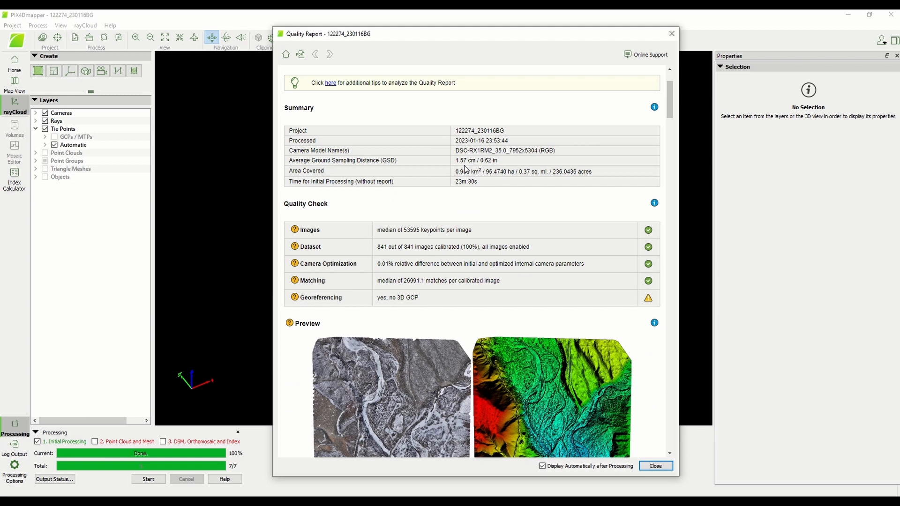
scroll(466, 169, "down", 4)
scroll(395, 136, "up", 1)
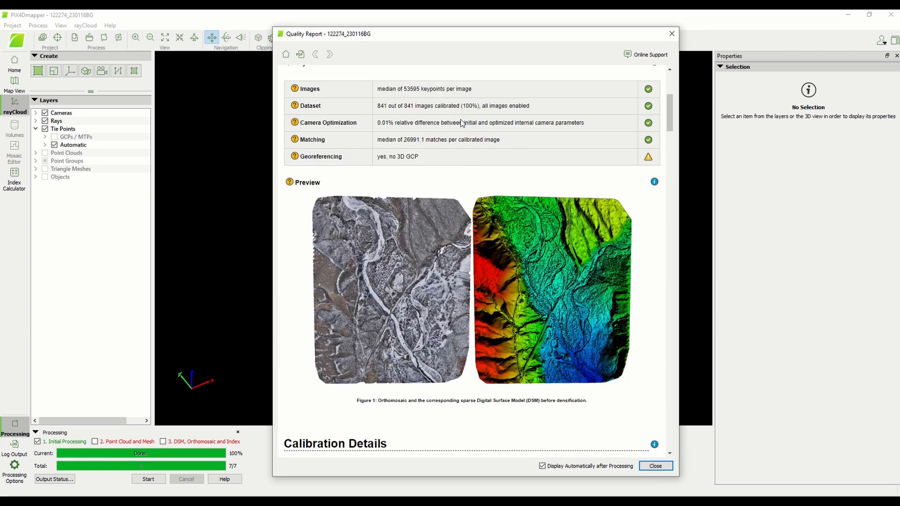
scroll(462, 123, "down", 6)
Step: Examine the report's camera uncertainties, overlap, bundle block adjustment, geolocation and initial processing details, and close the report
scroll(525, 160, "down", 13)
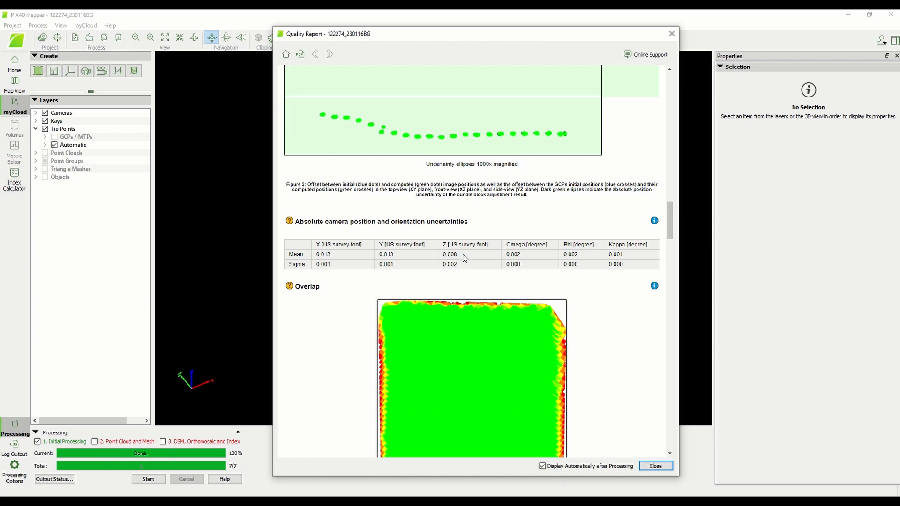
scroll(472, 257, "down", 10)
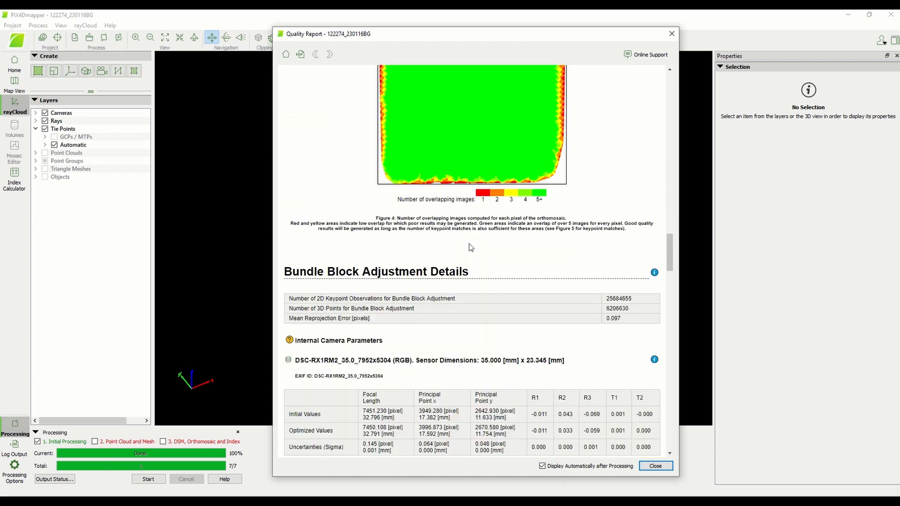
scroll(470, 242, "down", 10)
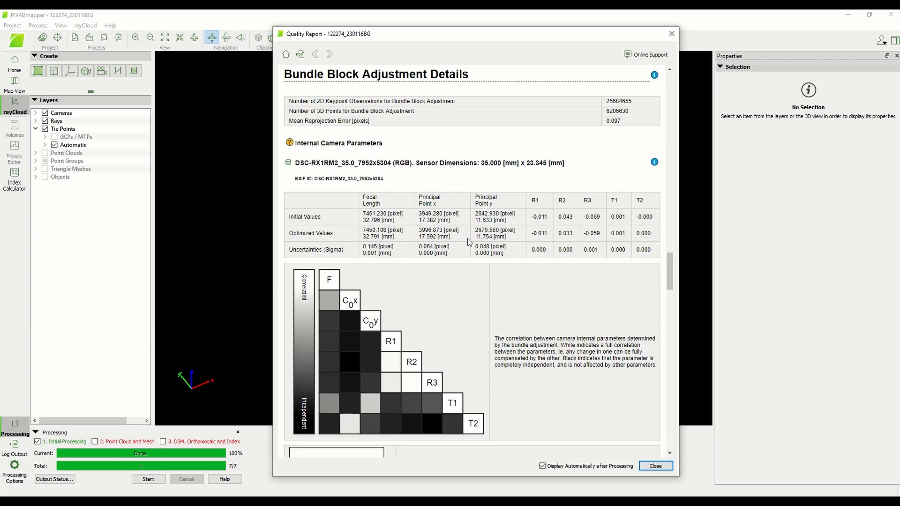
scroll(469, 240, "down", 10)
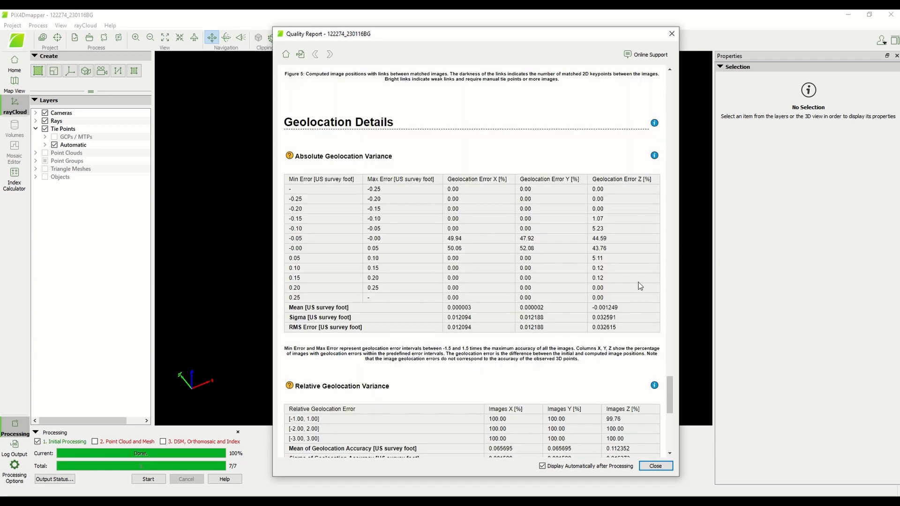
scroll(462, 298, "down", 3)
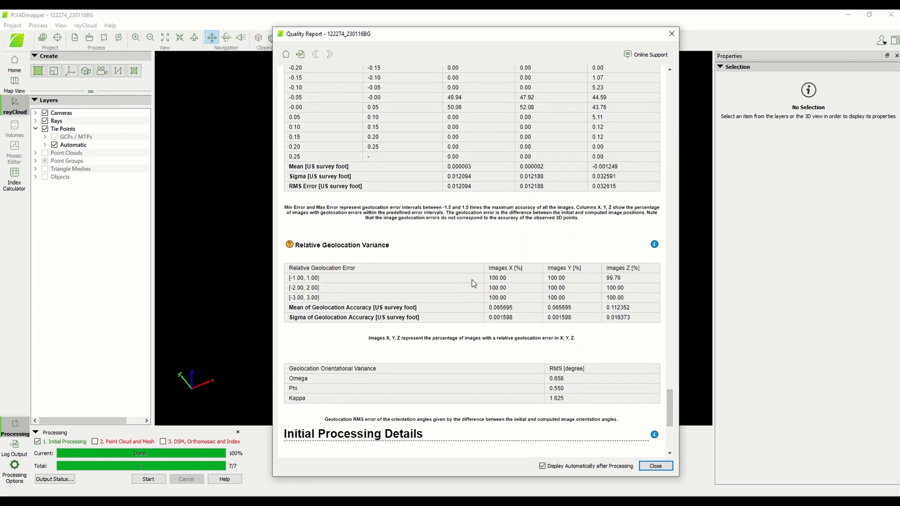
scroll(473, 283, "down", 5)
scroll(375, 263, "down", 1)
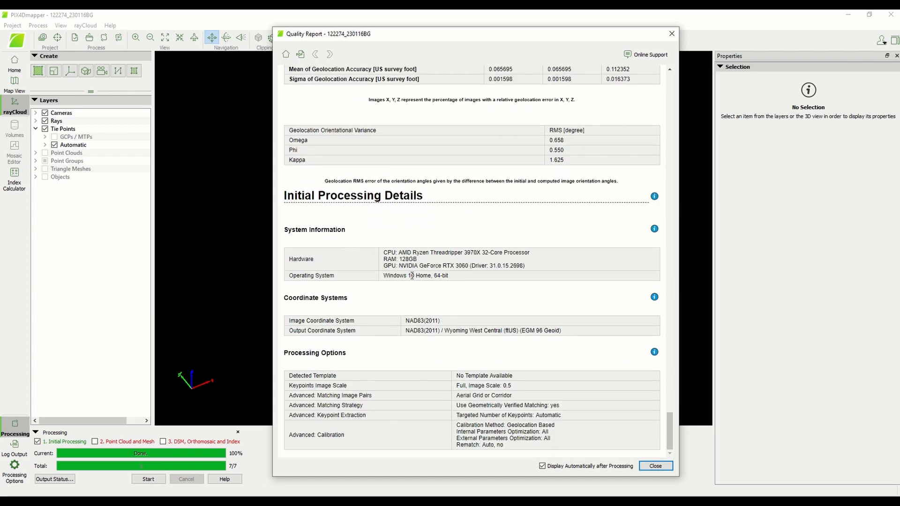
left_click(655, 466)
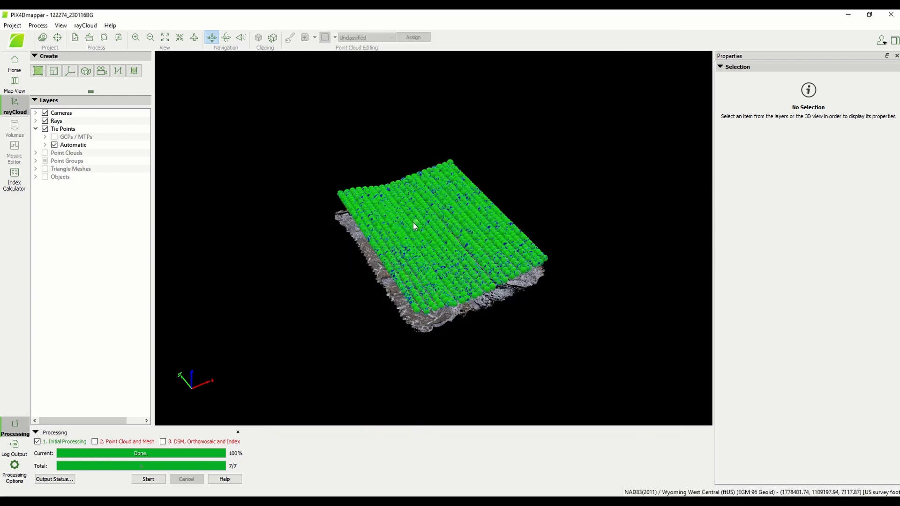
Step: Open the GCP/MTP Manager and start importing ground control points by browsing for a coordinate file
scroll(432, 254, "up", 5)
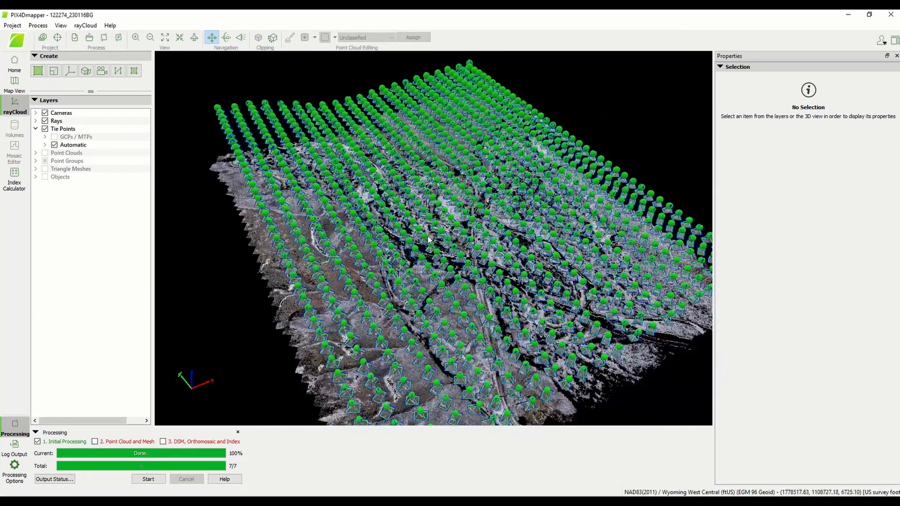
scroll(378, 203, "down", 3)
left_click(12, 25)
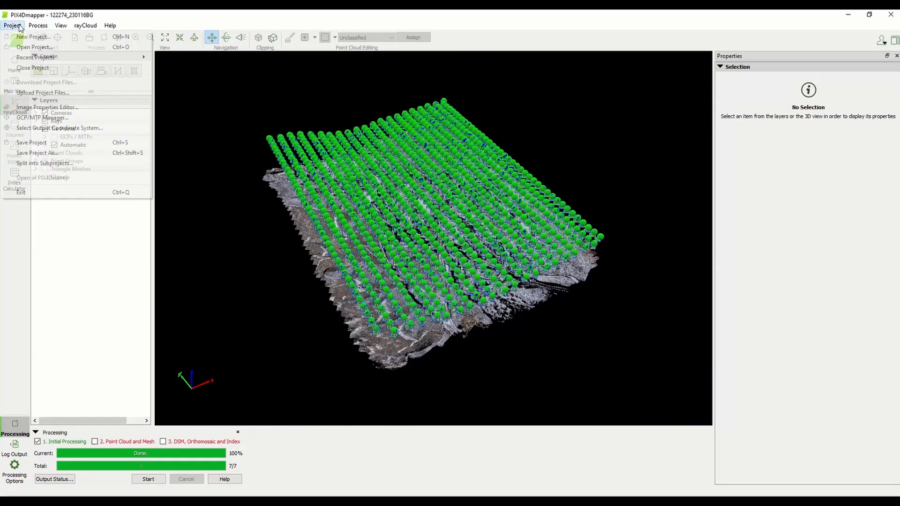
left_click(41, 118)
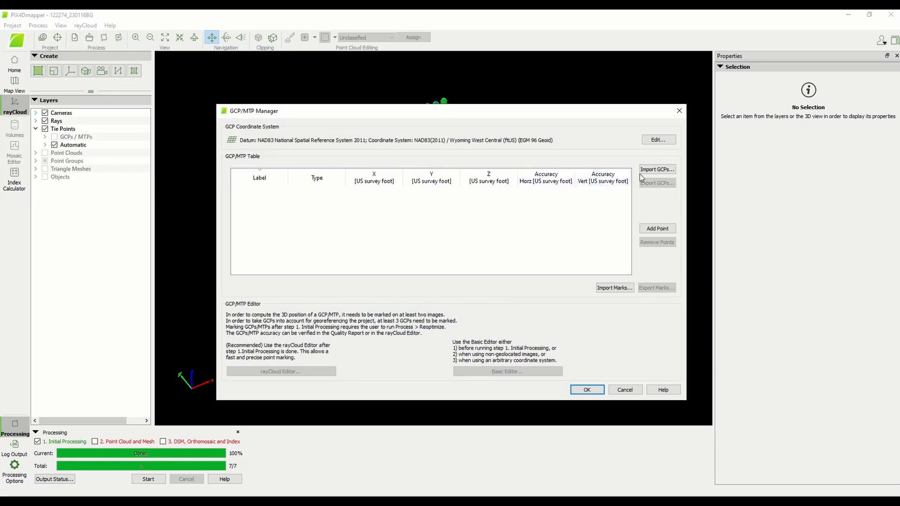
left_click(654, 171)
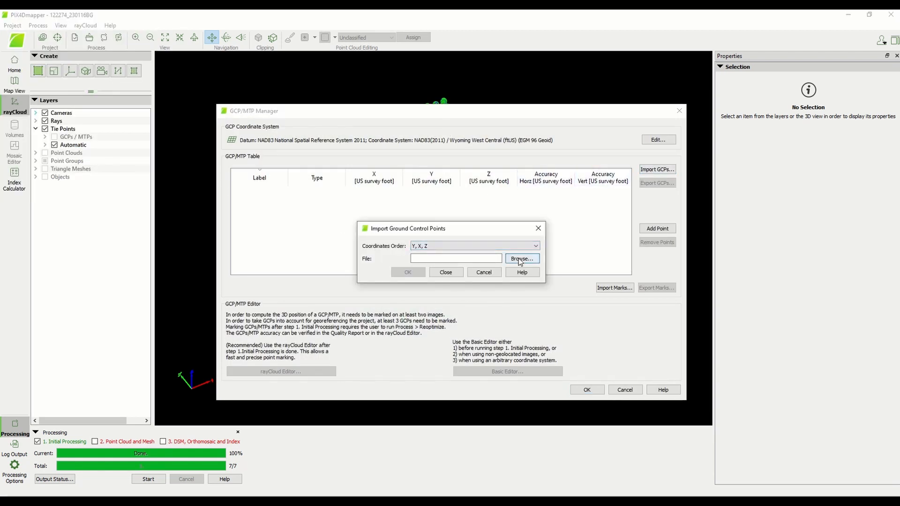
left_click(519, 258)
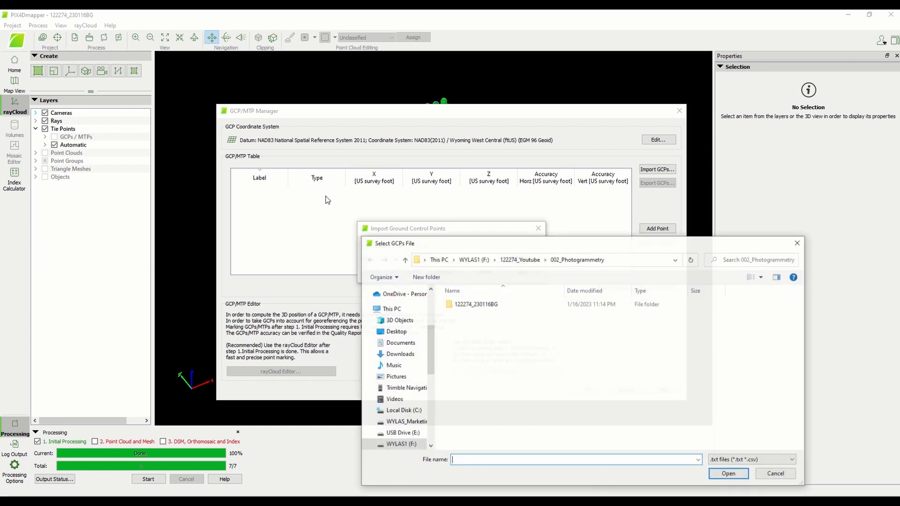
Step: Import the ground control points from 122274_230116bg_Grid.csv in the 003_Deliverables folder, using the Y, X, Z coordinate order
left_click(525, 261)
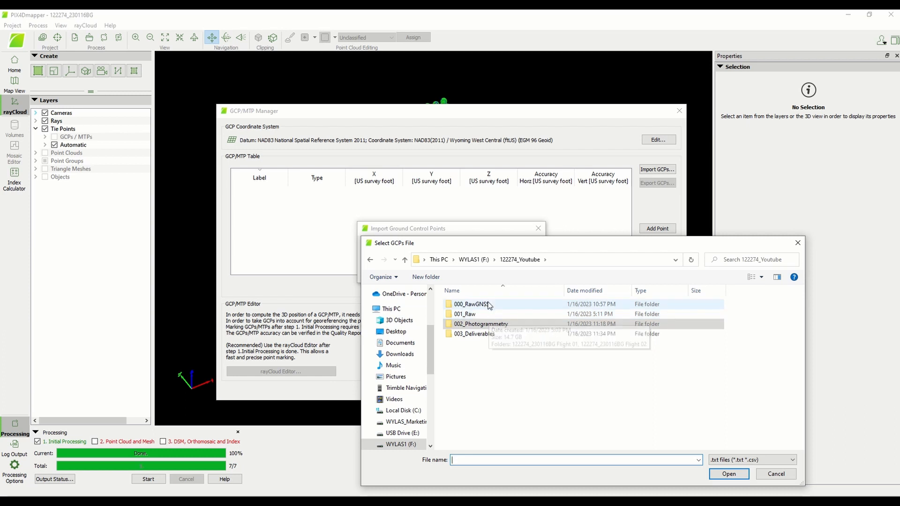
double_click(471, 305)
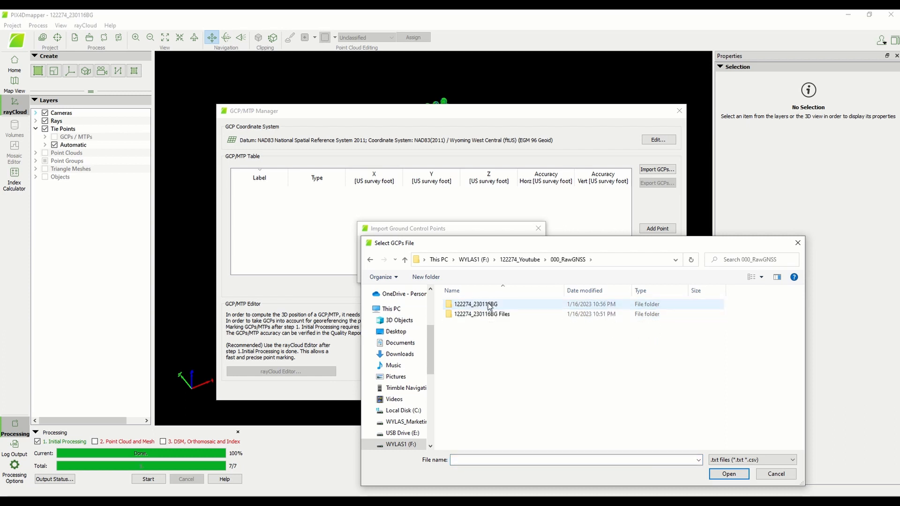
left_click(520, 259)
double_click(477, 314)
left_click(521, 260)
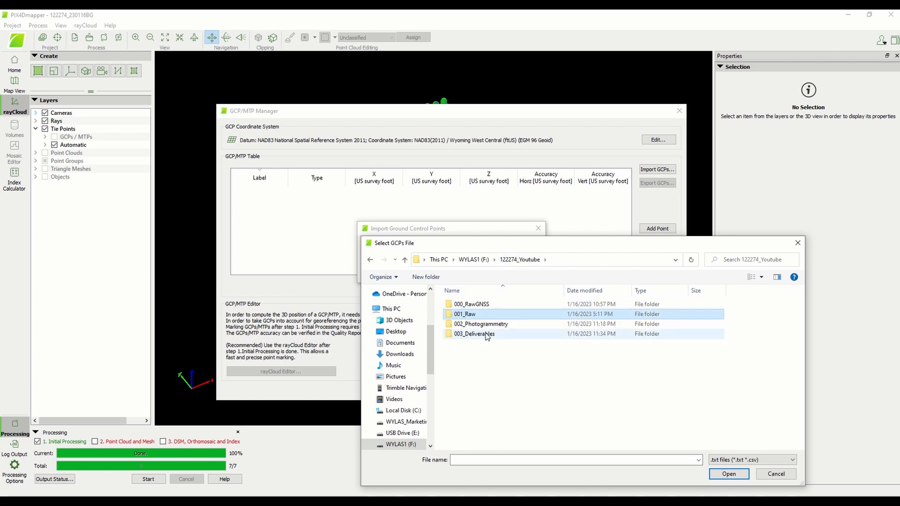
double_click(474, 333)
left_click(487, 305)
left_click(487, 314)
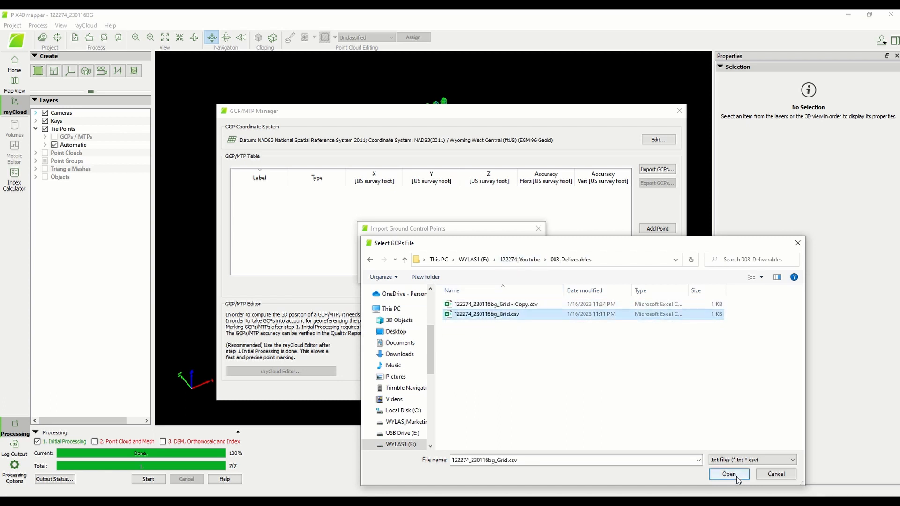
left_click(737, 478)
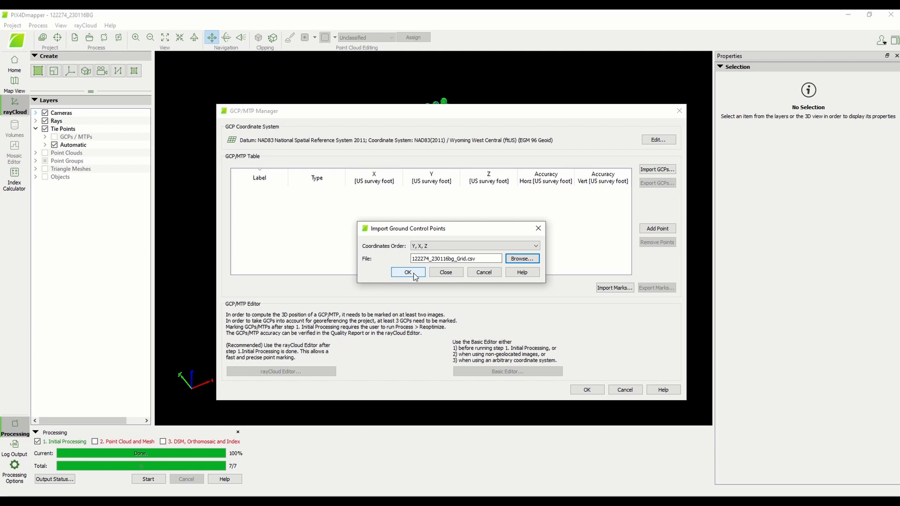
left_click(415, 275)
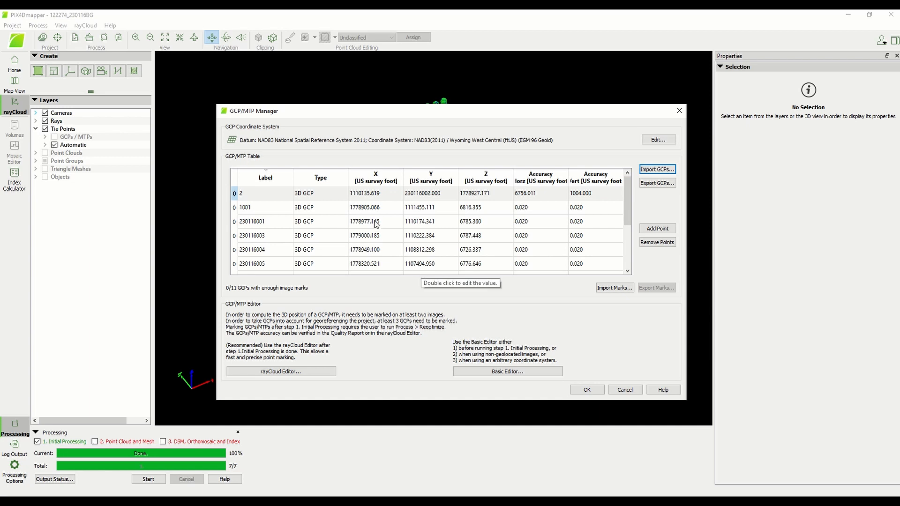
Step: Check the labels, coordinates and accuracies of the imported points in the GCP/MTP table and accept the manager
scroll(310, 206, "down", 1)
scroll(296, 227, "up", 1)
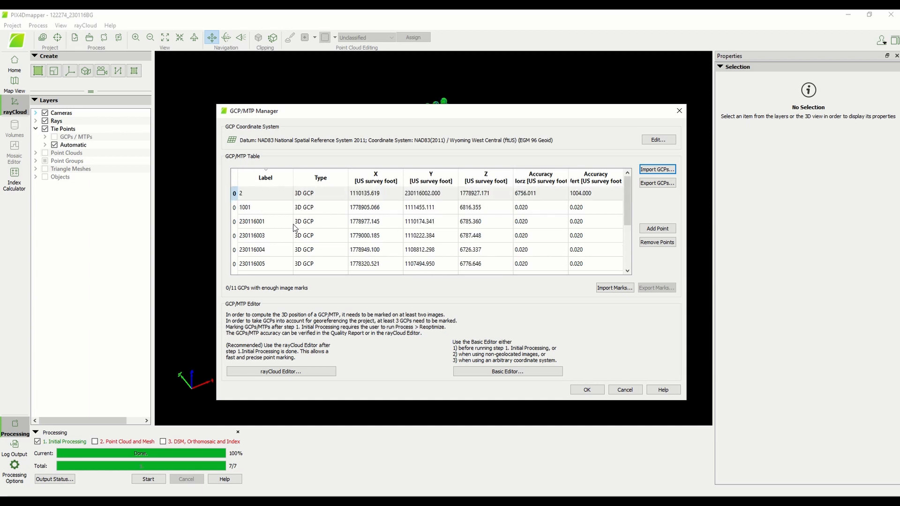
scroll(257, 205, "down", 1)
scroll(295, 205, "up", 1)
left_click(598, 390)
Step: Show the GCPs / MTPs layer, hide the cameras, and select ground control point 230116007 in the tie point view
left_click(55, 137)
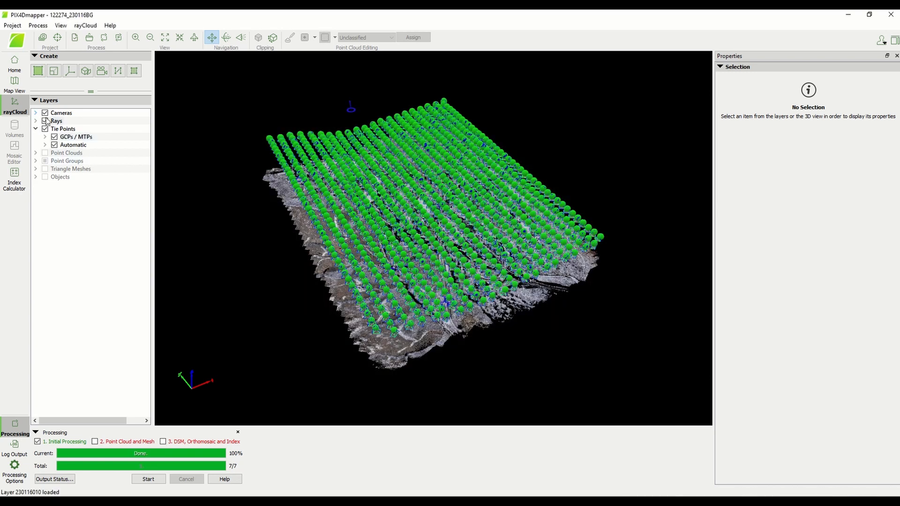
left_click(45, 112)
left_click_drag(471, 258, 439, 297)
left_click_drag(443, 338, 412, 353)
scroll(412, 353, "up", 6)
scroll(454, 202, "up", 5)
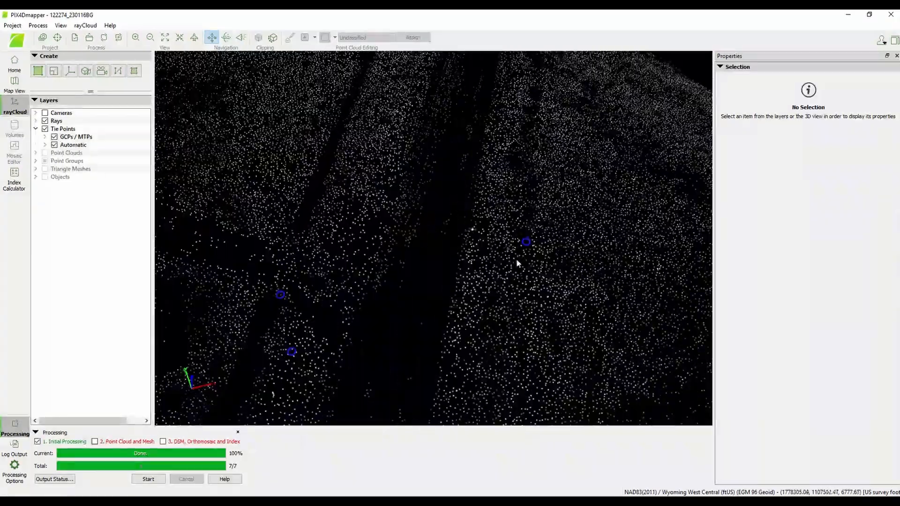
left_click_drag(516, 257, 366, 231)
left_click(281, 277)
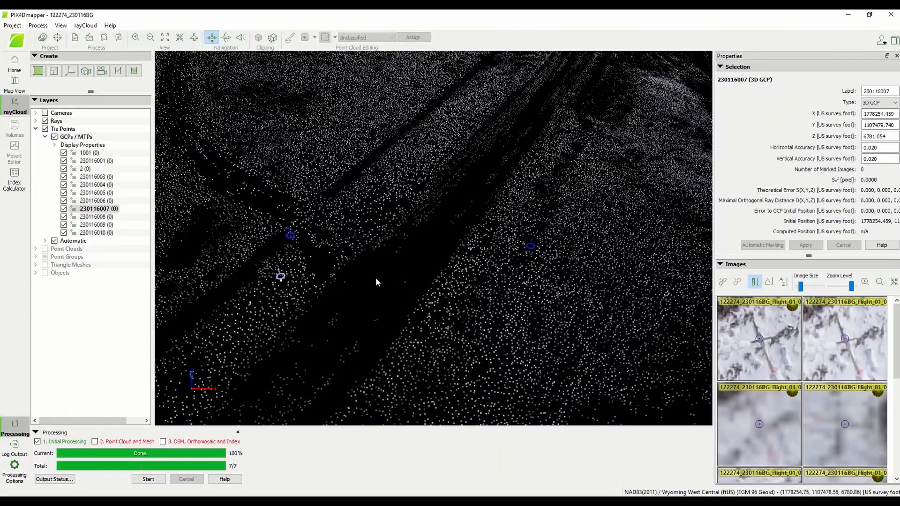
Step: Examine where ground control point 230116007 falls in its drone images
scroll(850, 349, "up", 2)
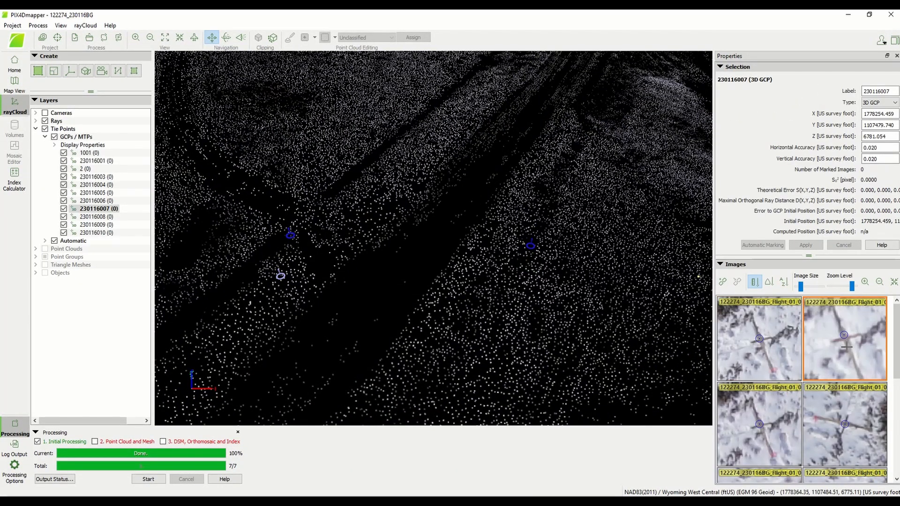
scroll(854, 341, "down", 2)
scroll(847, 432, "up", 1)
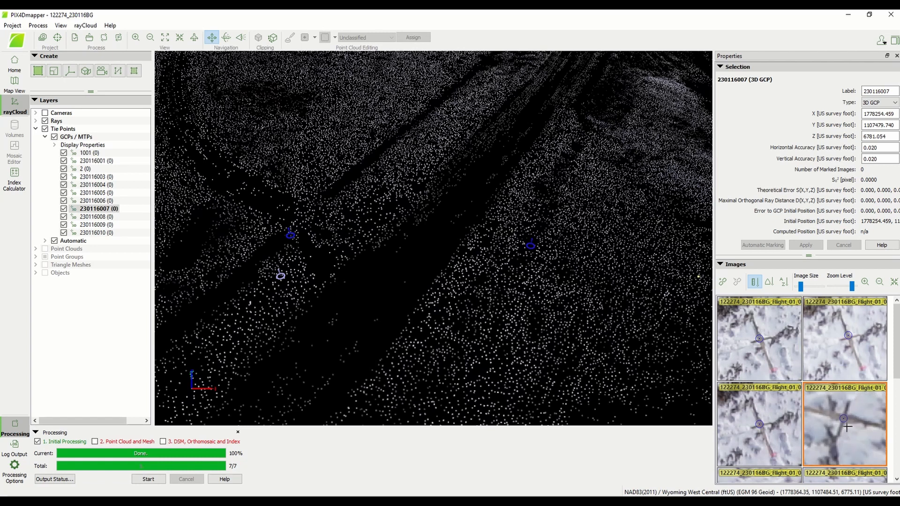
scroll(765, 435, "up", 1)
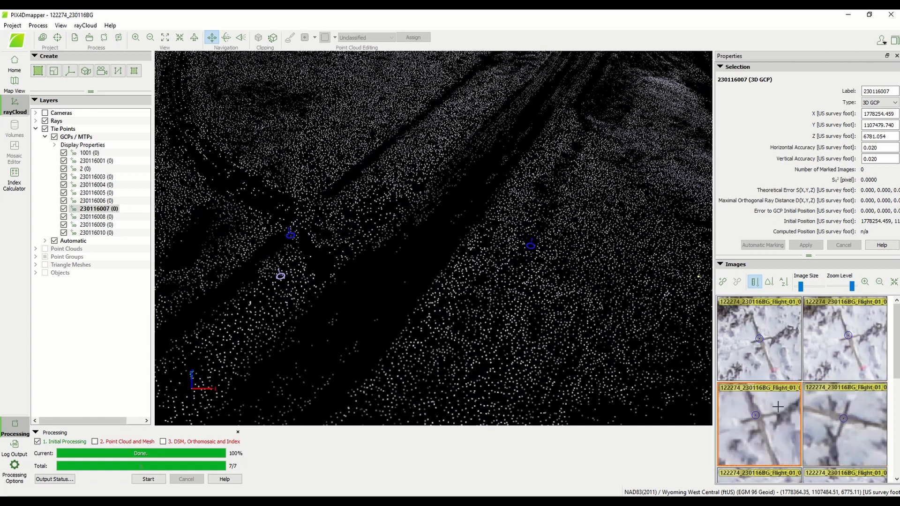
Step: Inspect ground control points 230116001, 230116004 and 230116009 in turn against their drone images
scroll(484, 278, "down", 5)
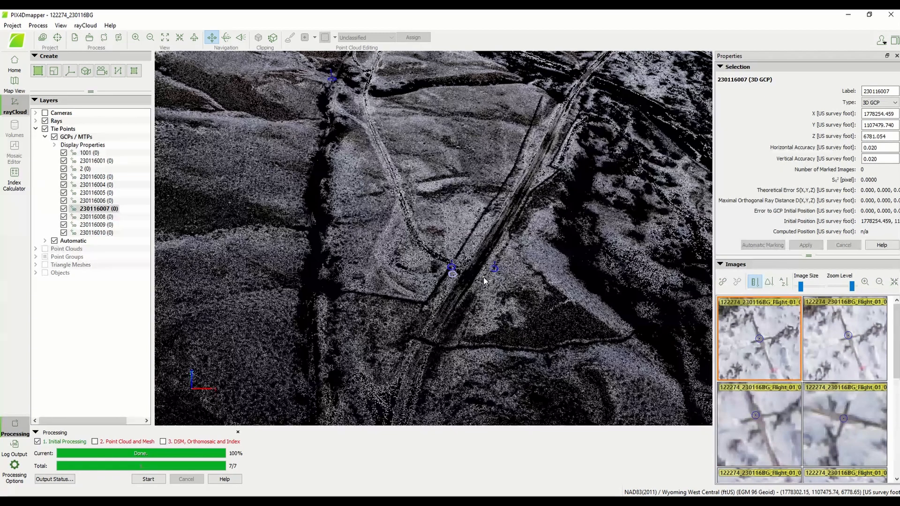
scroll(478, 303, "down", 4)
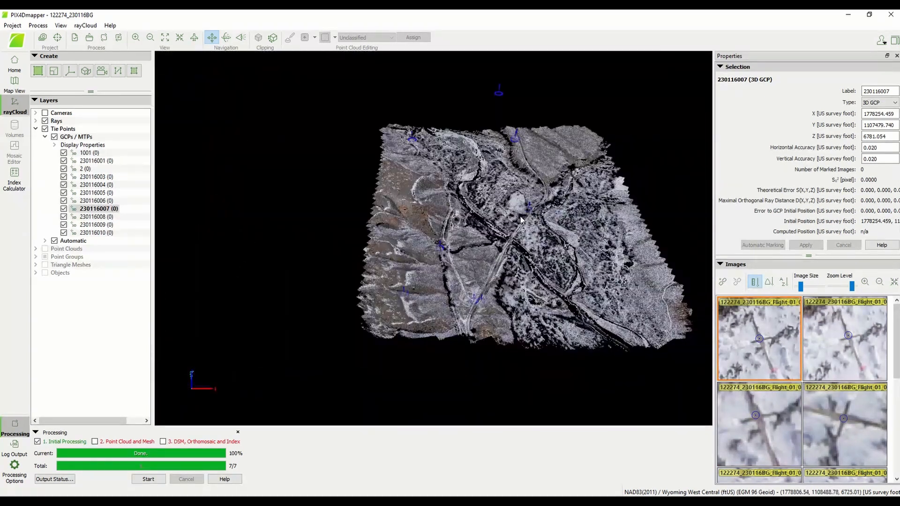
left_click(516, 137)
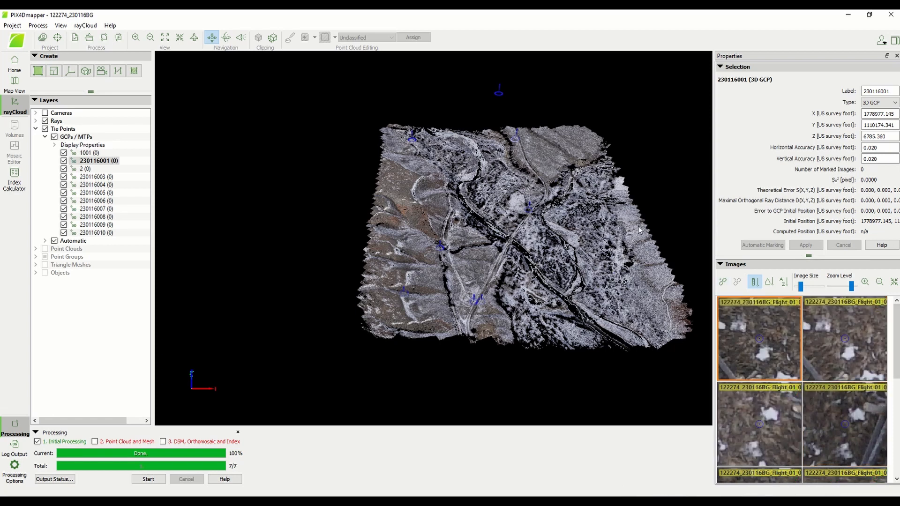
left_click(530, 215)
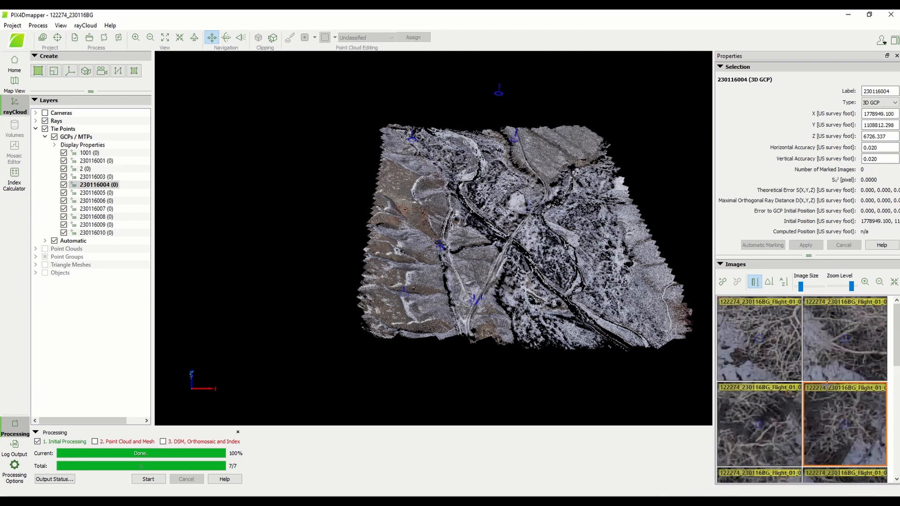
left_click(440, 246)
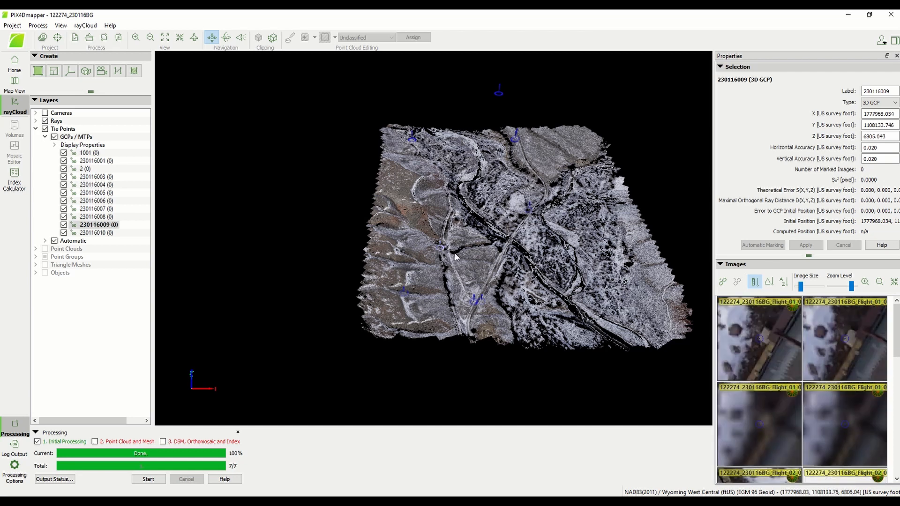
scroll(767, 355, "up", 5)
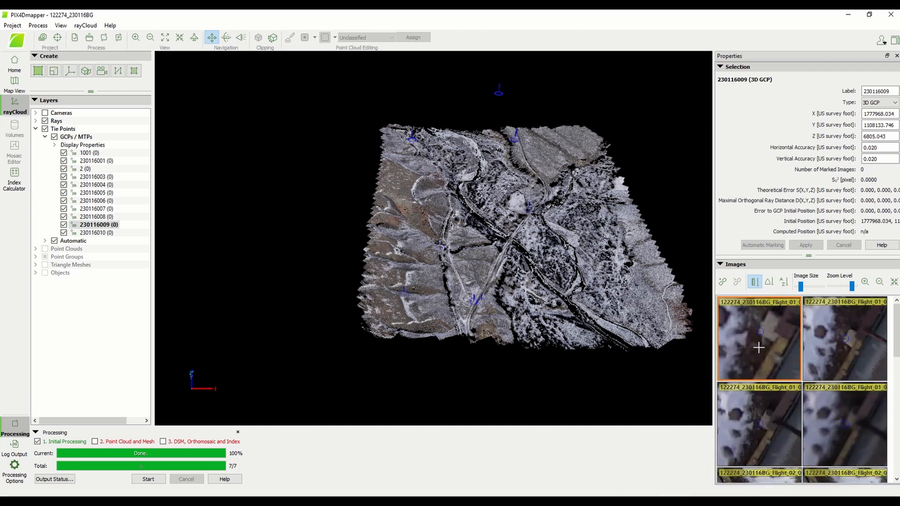
scroll(777, 325, "down", 5)
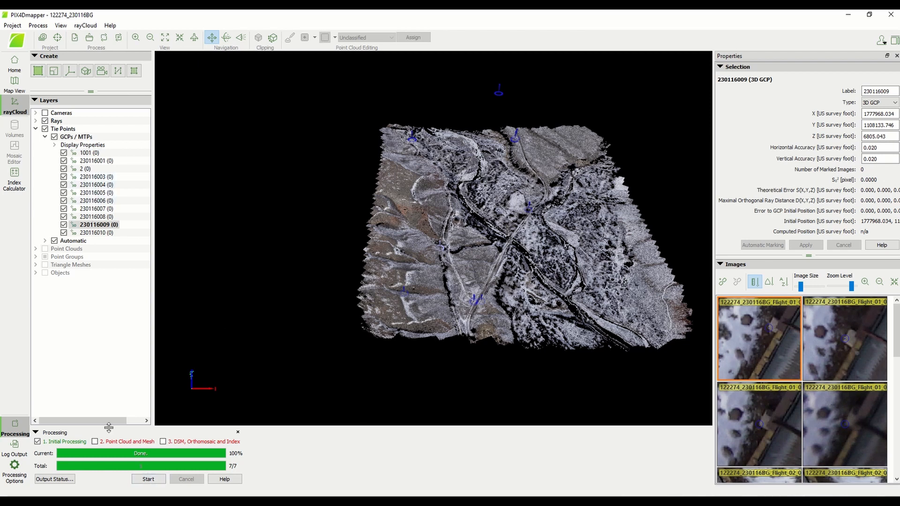
Step: Enable the Point Cloud and Mesh and the DSM, Orthomosaic and Index processing steps, and disable Initial Processing
left_click(95, 441)
left_click(163, 441)
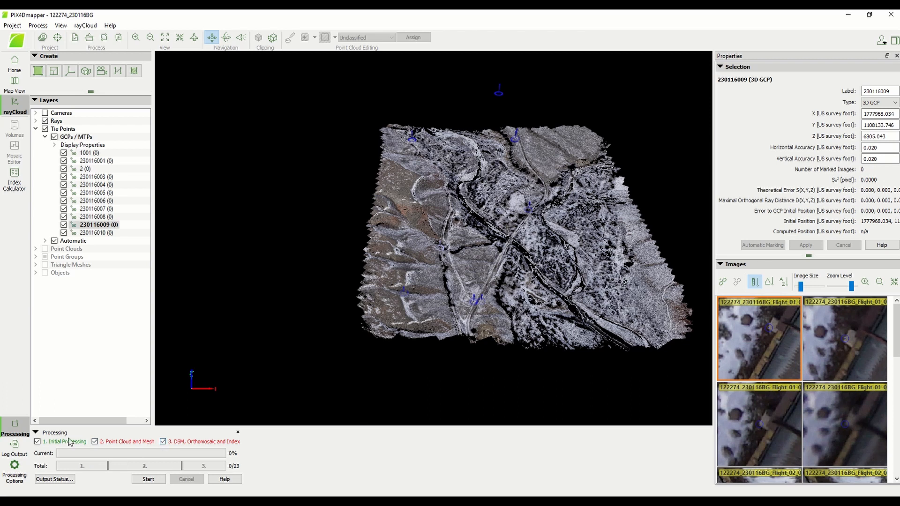
left_click(43, 442)
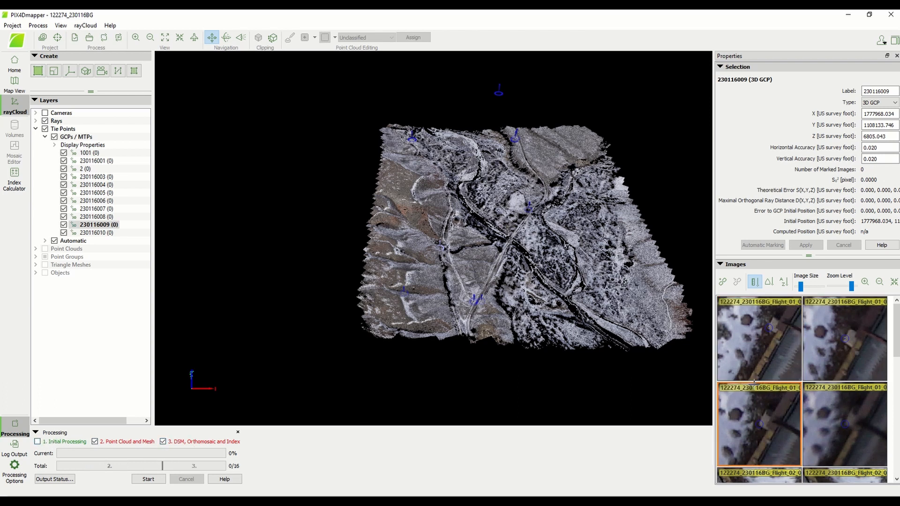
left_click(838, 391)
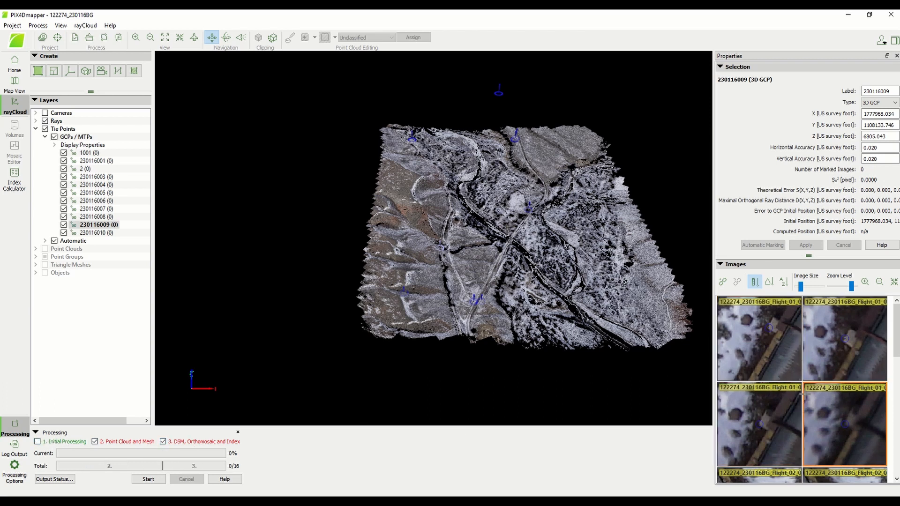
left_click(793, 308)
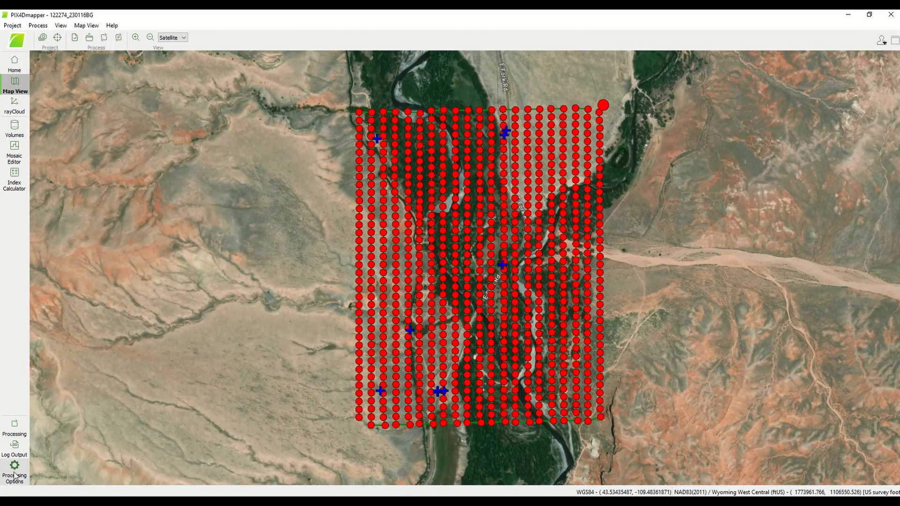
Step: Show the status of the three processing steps and save the project
left_click(14, 427)
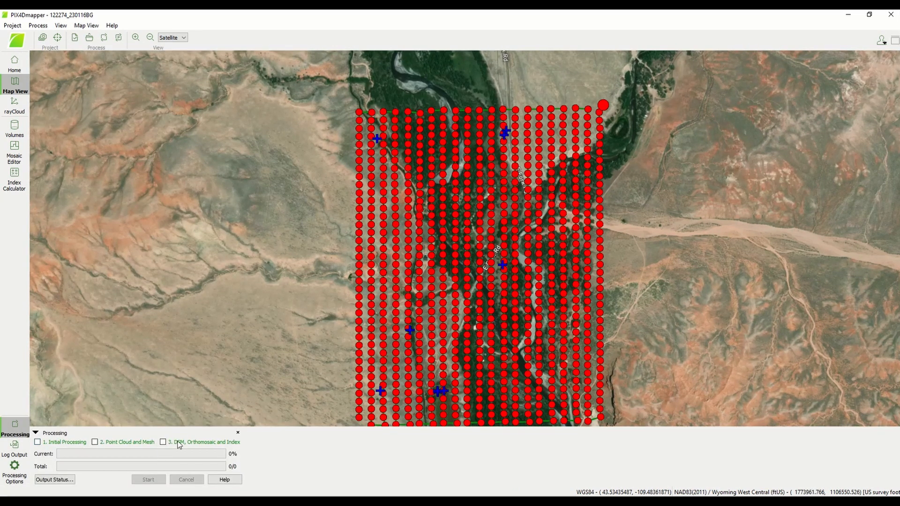
left_click(12, 25)
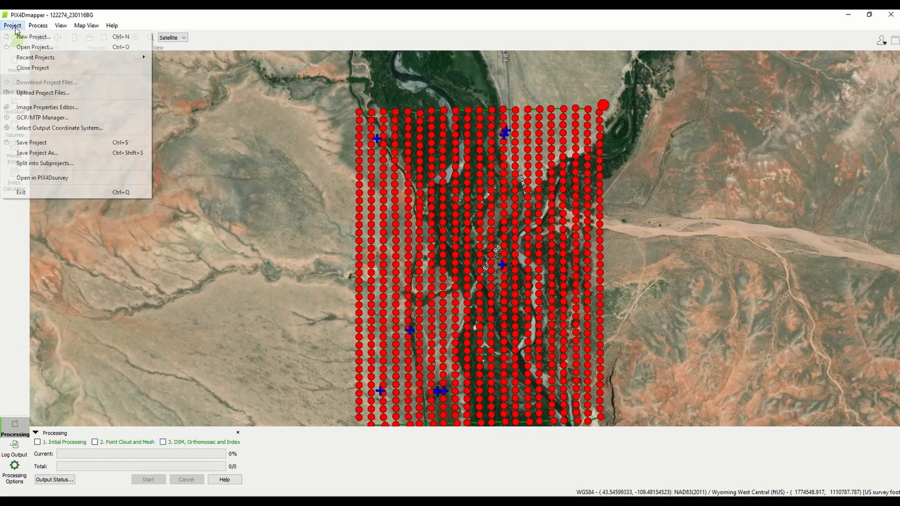
left_click(45, 143)
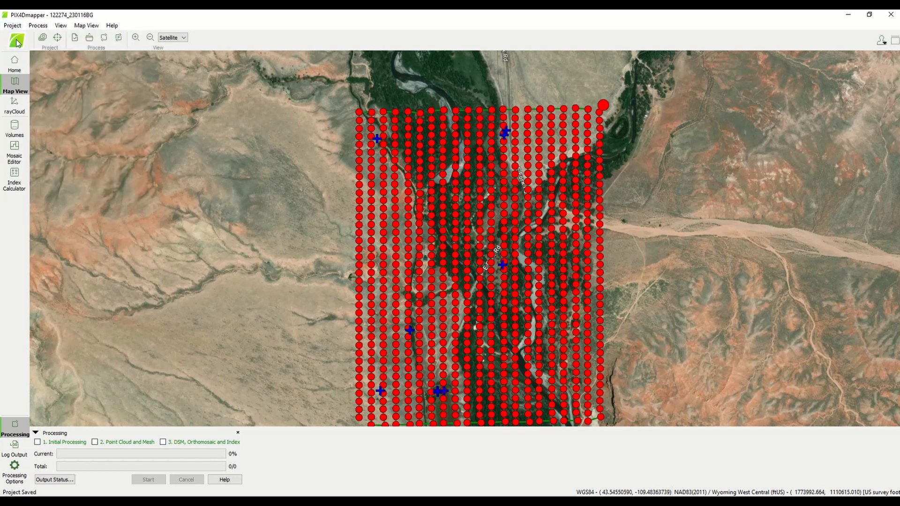
Step: Open the project's output coordinate system selection, and switch to WingtraHub to open its settings
left_click(13, 25)
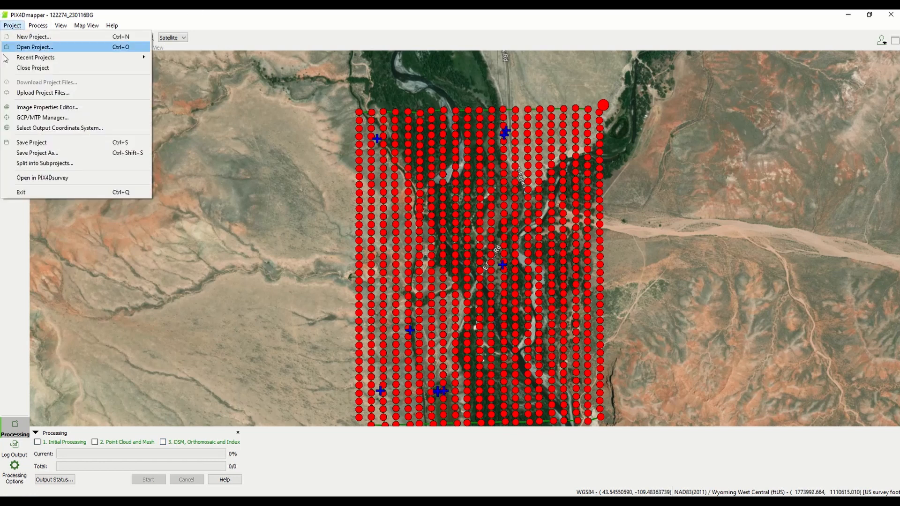
left_click(50, 130)
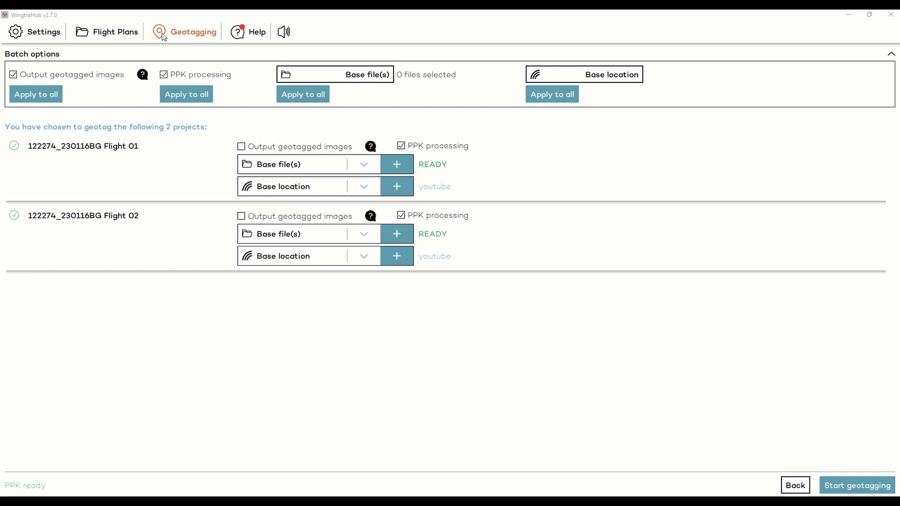
left_click(40, 34)
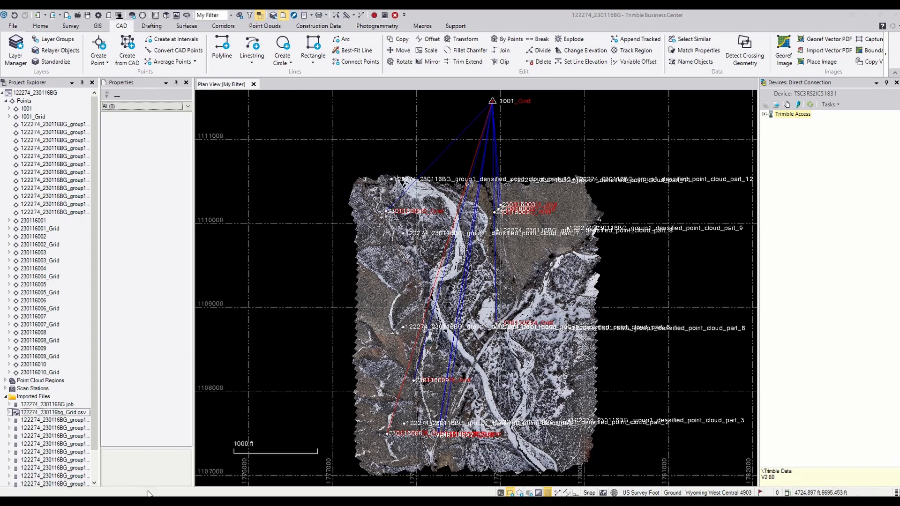
Step: Switch to File Explorer and open 122274_Youtube\001_Raw\122274_230116BG Flight 01\OUTPUT on the WYLAS1 (F:) drive
key("super+e")
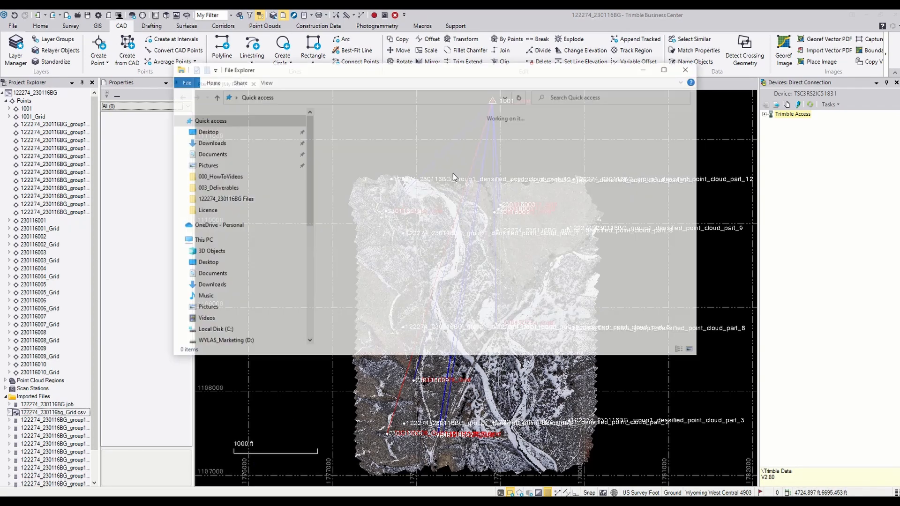
left_click(207, 240)
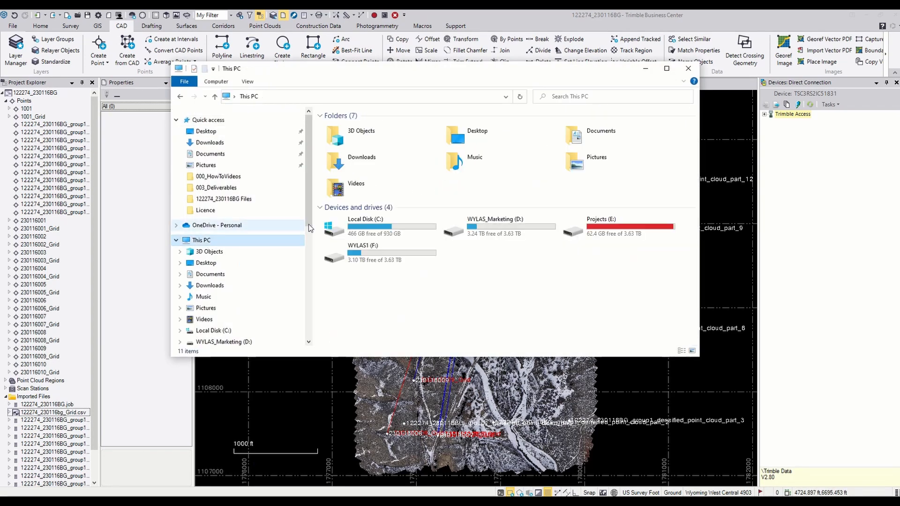
double_click(378, 259)
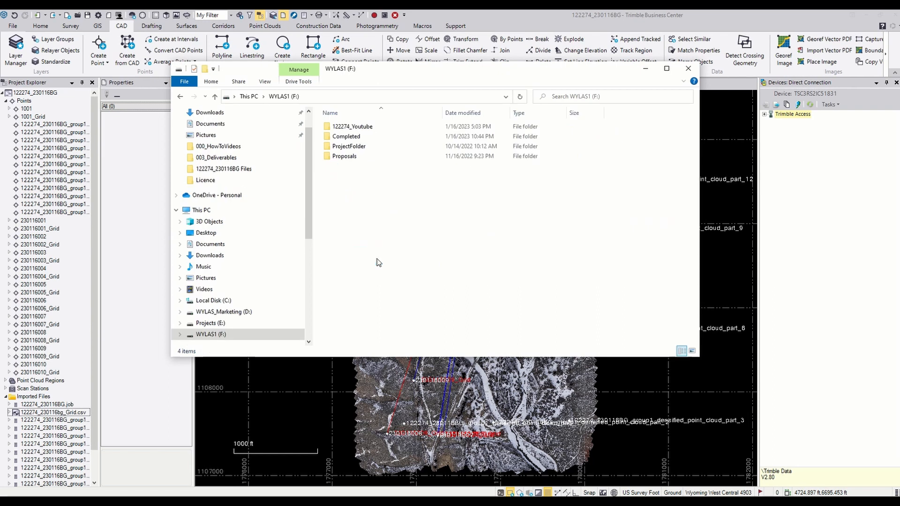
double_click(351, 127)
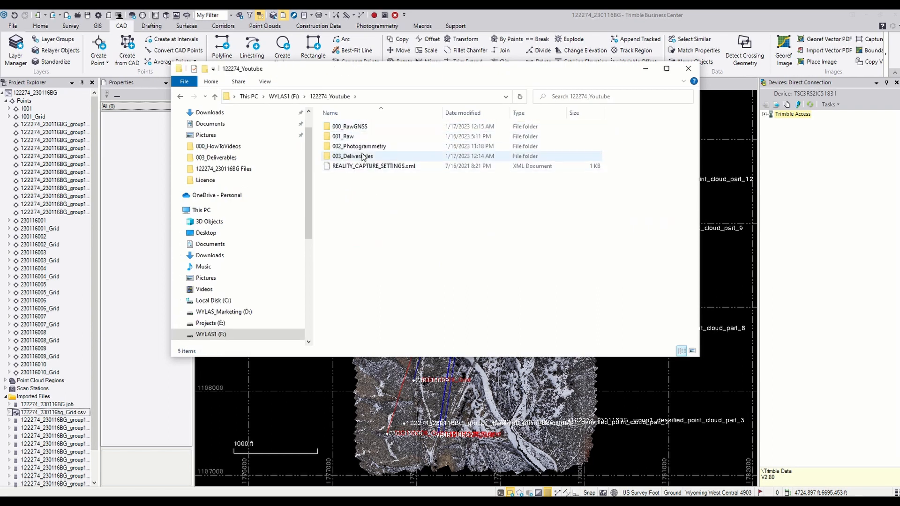
double_click(355, 138)
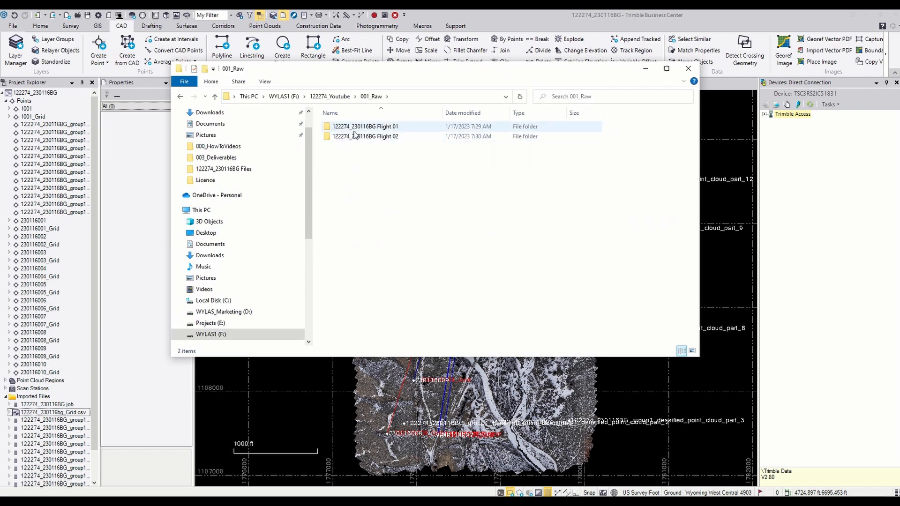
double_click(355, 127)
double_click(357, 158)
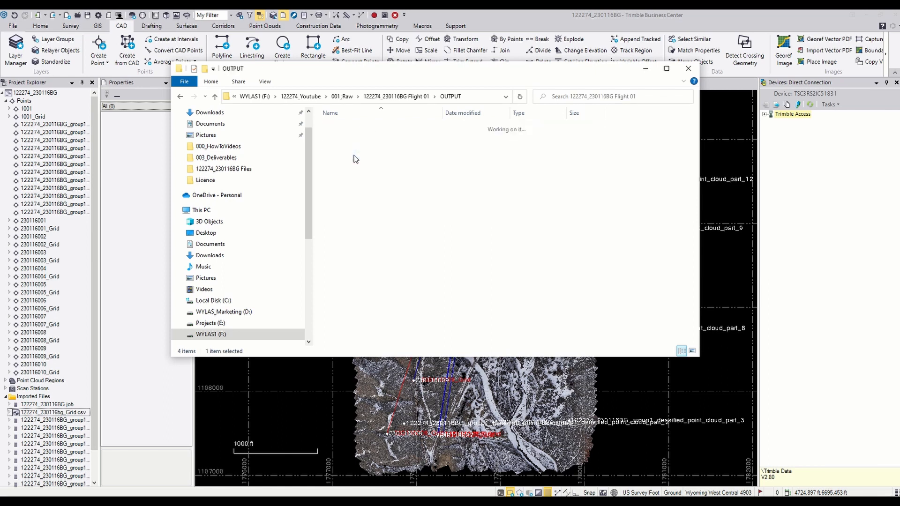
Step: Import 122274_230116BG Flight 01.jxl into the Trimble Business Center project and minimize the file window
left_click(360, 148)
left_click_drag(337, 150, 652, 388)
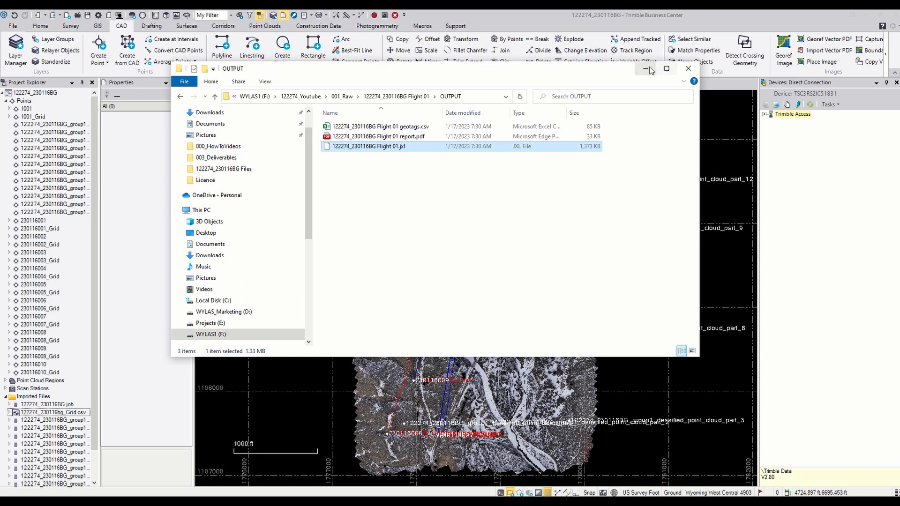
left_click(645, 68)
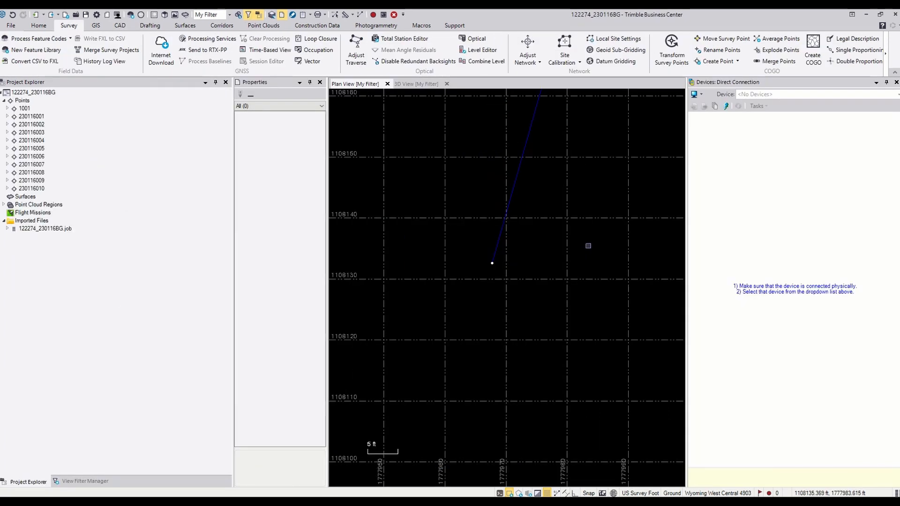
Step: Examine the layout of the control points and the vectors from the base station in the plan view
scroll(542, 280, "down", 6)
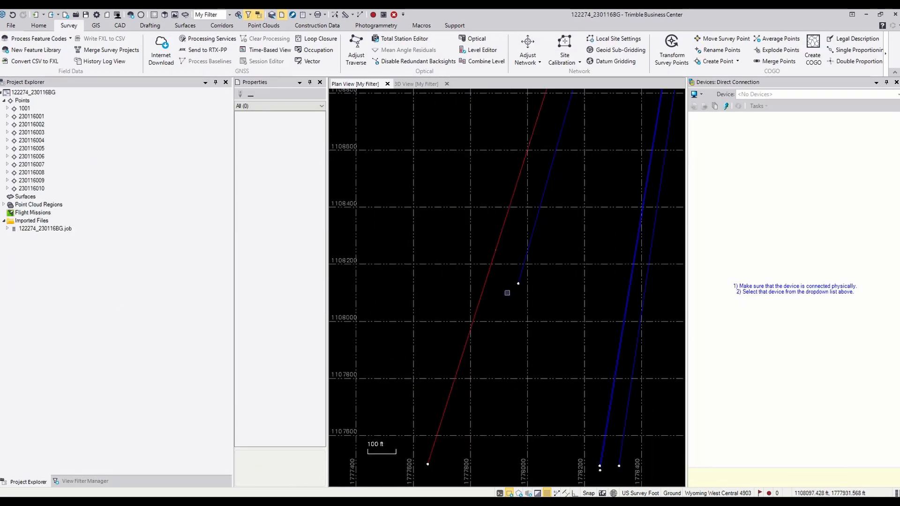
scroll(508, 292, "down", 3)
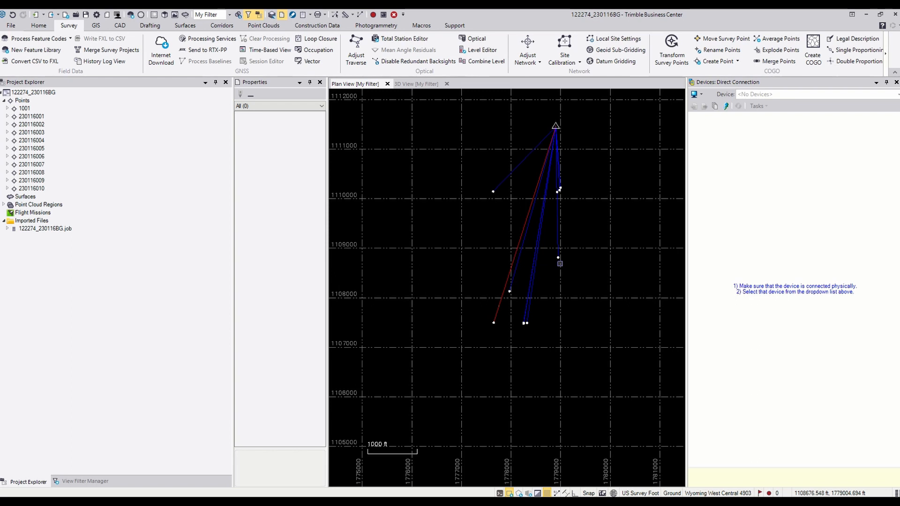
scroll(519, 301, "up", 4)
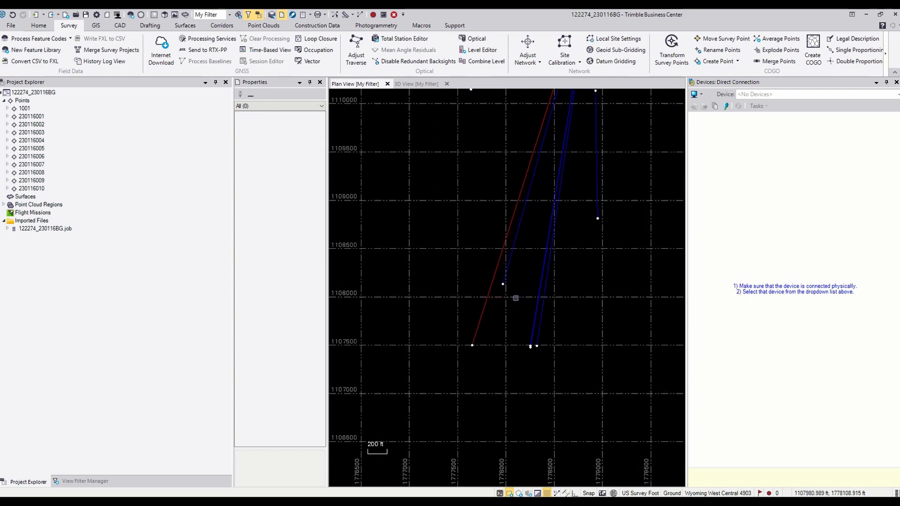
scroll(516, 298, "up", 1)
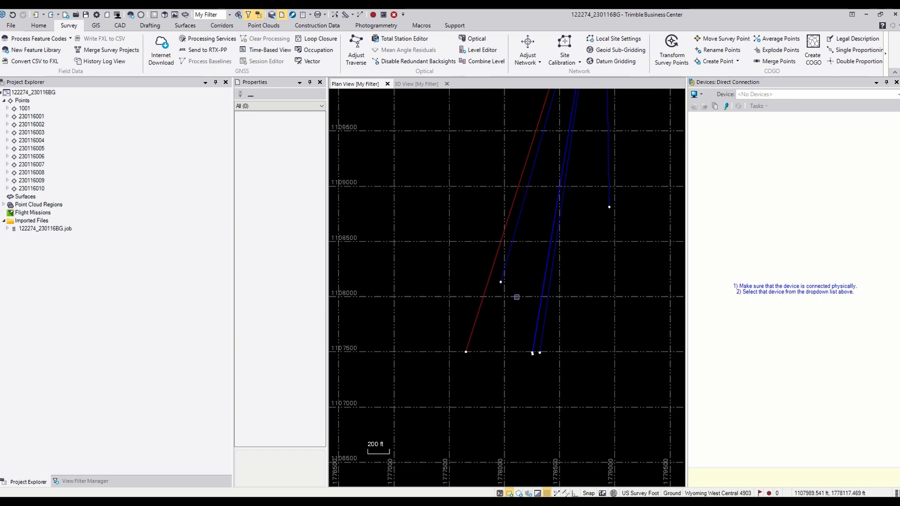
scroll(496, 337, "down", 2)
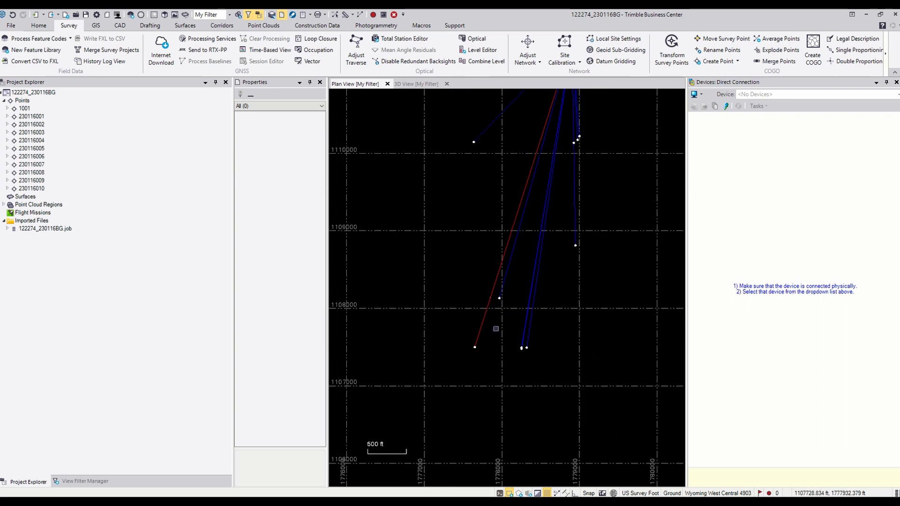
scroll(496, 329, "down", 1)
middle_click_drag(563, 180, 539, 243)
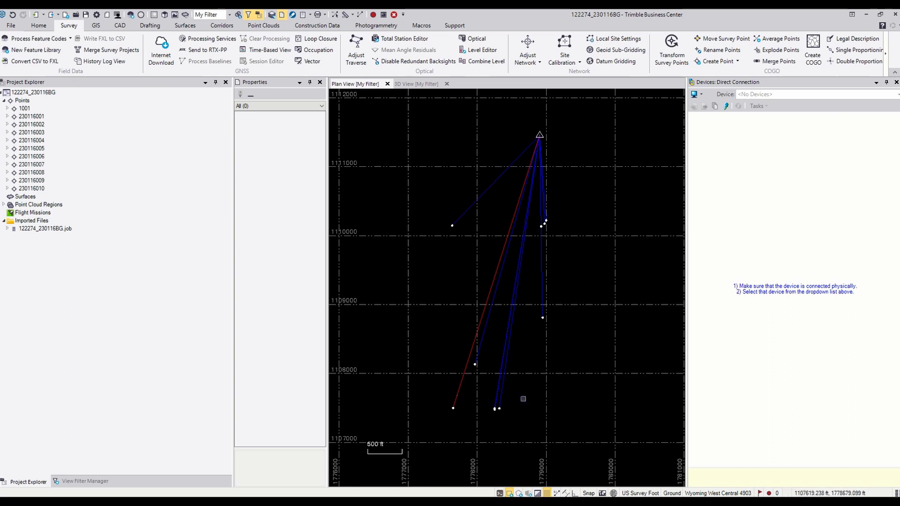
Step: Review the project location and ground coordinate settings in Local Site Settings
scroll(461, 394, "up", 1)
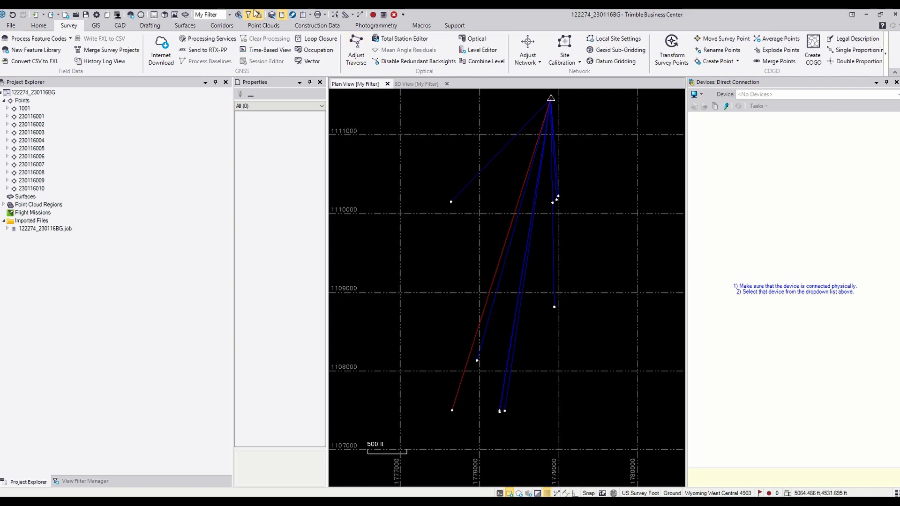
left_click(617, 43)
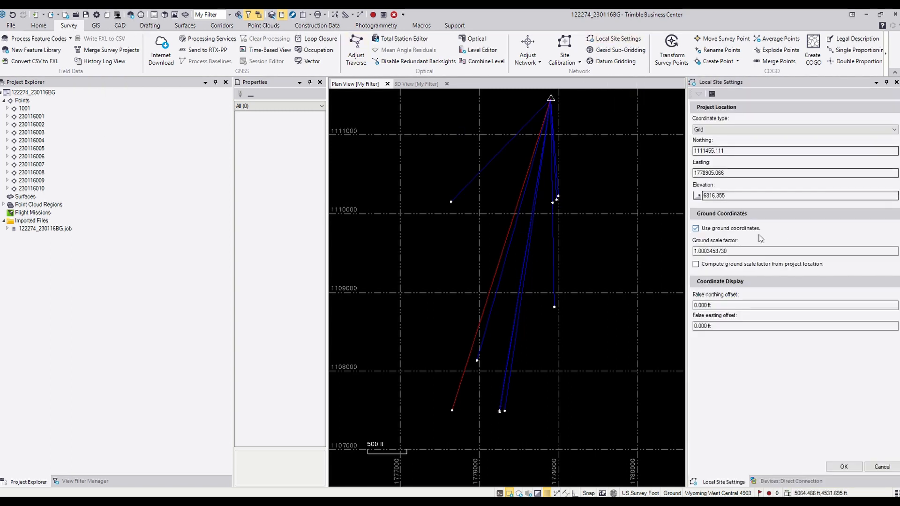
left_click(844, 467)
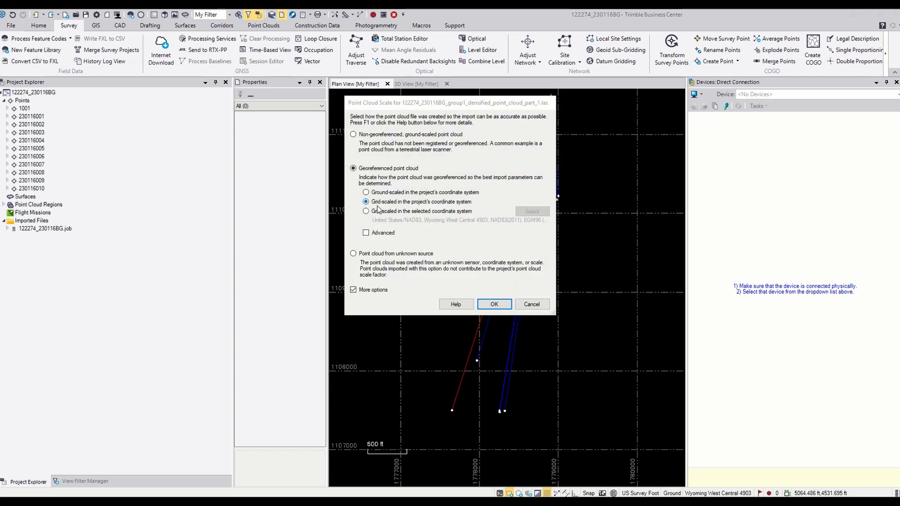
left_click(374, 213)
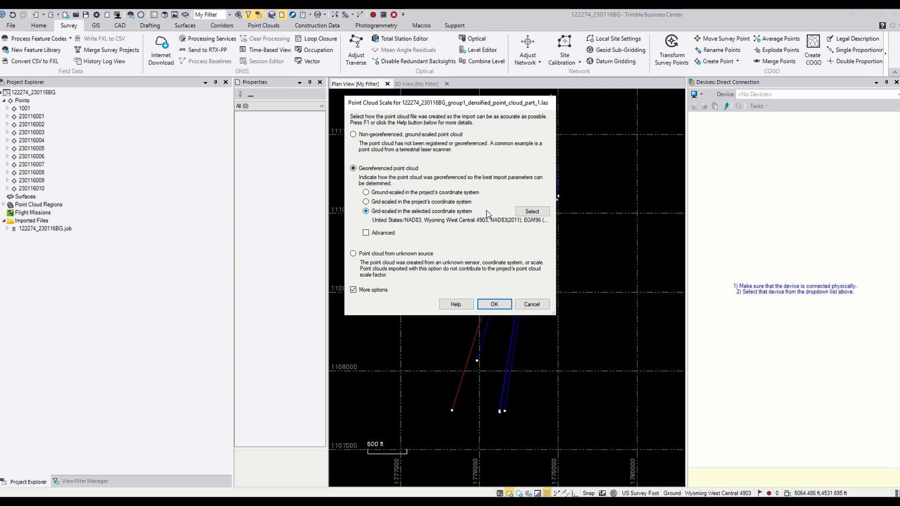
left_click(534, 212)
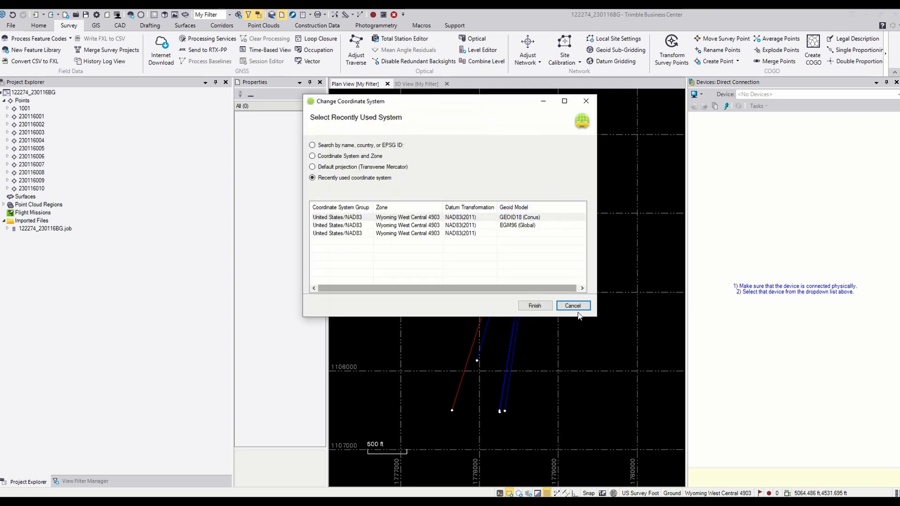
left_click(574, 307)
Step: Import 122274_230116BG_group1_densified_point_cloud_part_1.las as a georeferenced point cloud, grid-scaled in the project's coordinate system
left_click(385, 204)
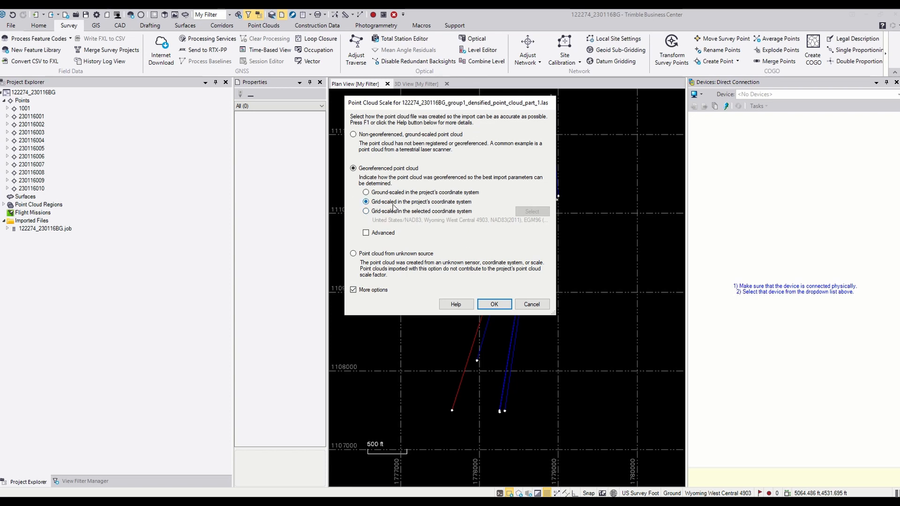
mouse_move(396, 209)
left_click(494, 304)
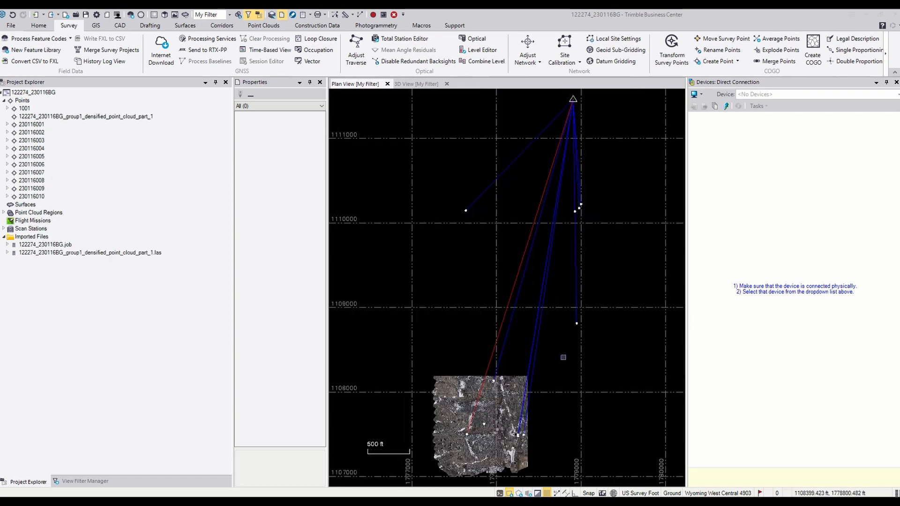
Step: Compare the control point beside the narrow structure near the point cloud's northern edge with the imported point cloud
scroll(422, 438, "up", 4)
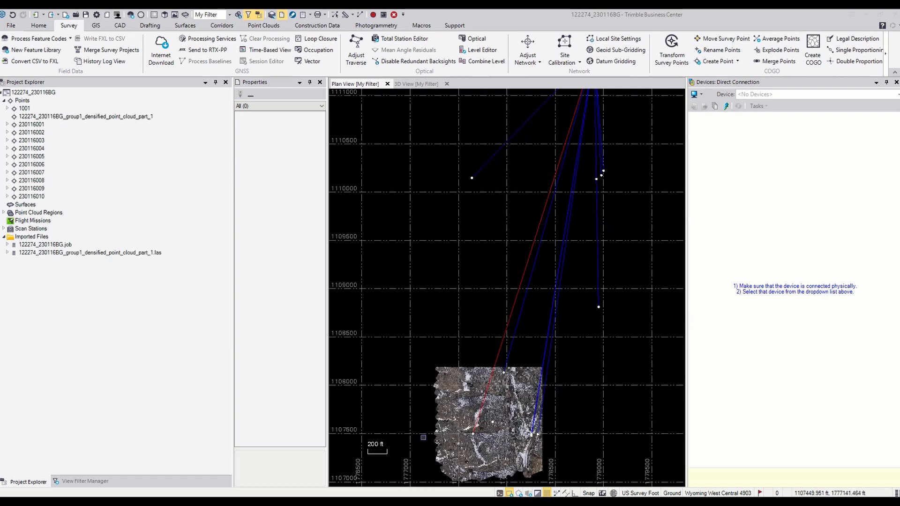
scroll(638, 450, "up", 3)
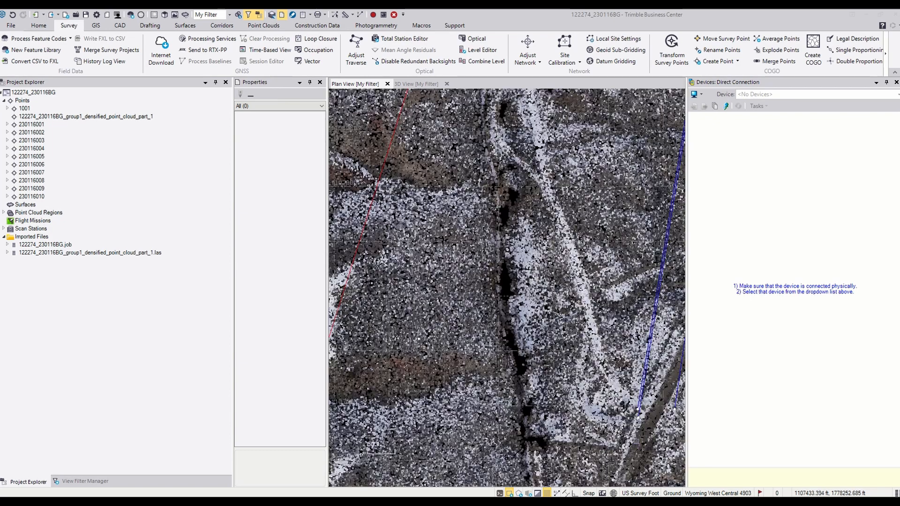
scroll(643, 348, "down", 2)
middle_click_drag(602, 401, 564, 434)
scroll(518, 219, "up", 10)
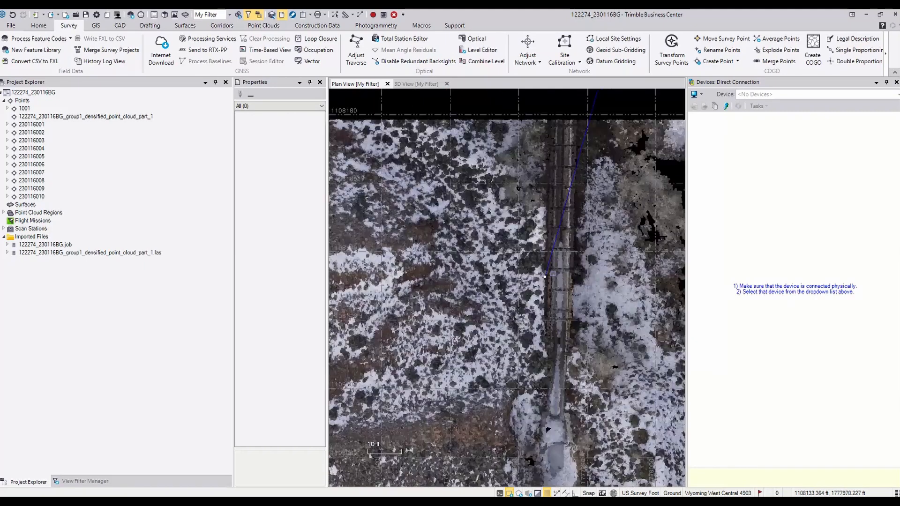
scroll(553, 273, "up", 3)
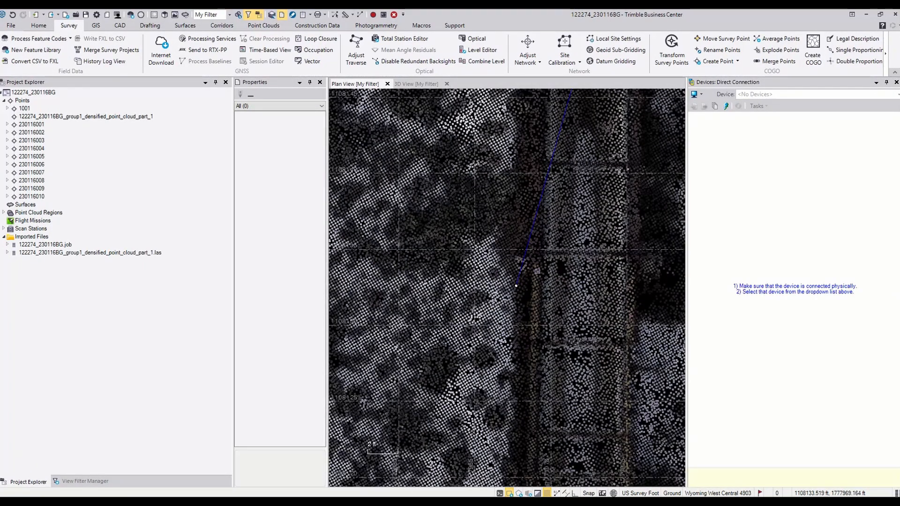
Step: Compare the control points near the parked truck and road in the southeast with the imported point cloud
scroll(528, 272, "down", 5)
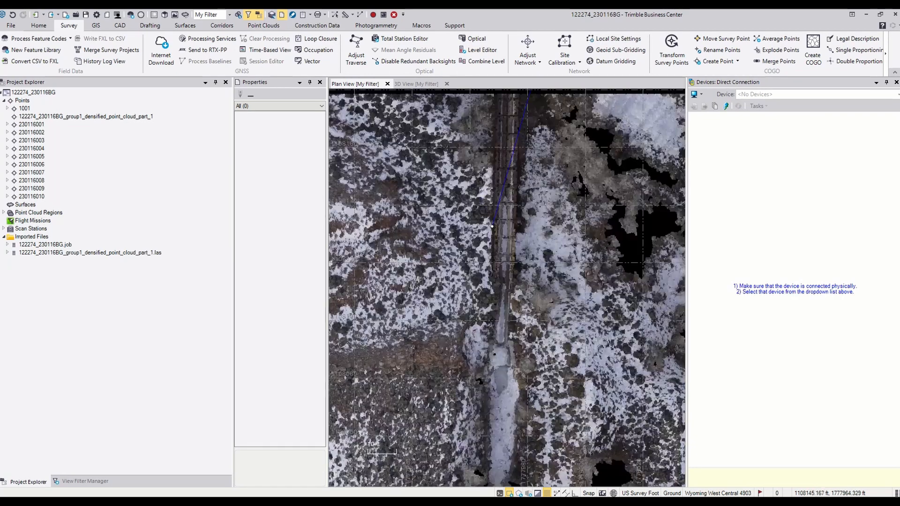
scroll(482, 187, "down", 5)
scroll(528, 311, "up", 3)
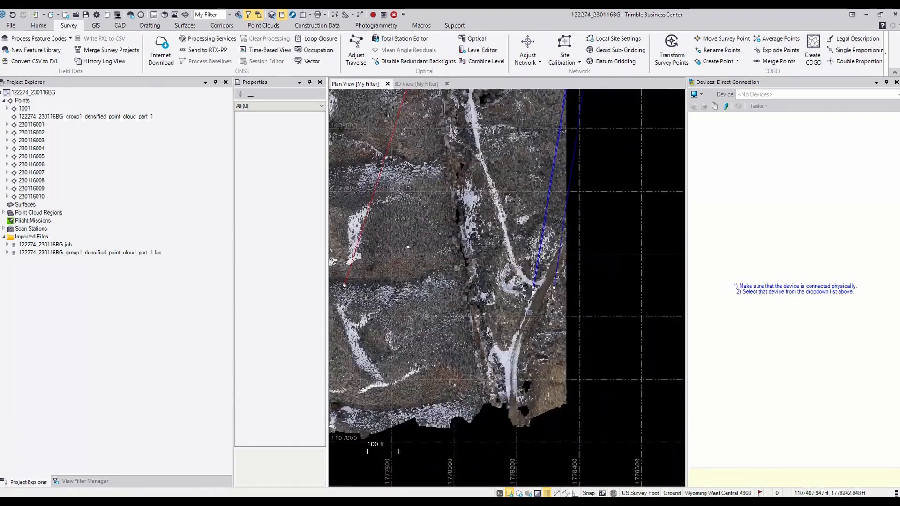
scroll(537, 278, "up", 8)
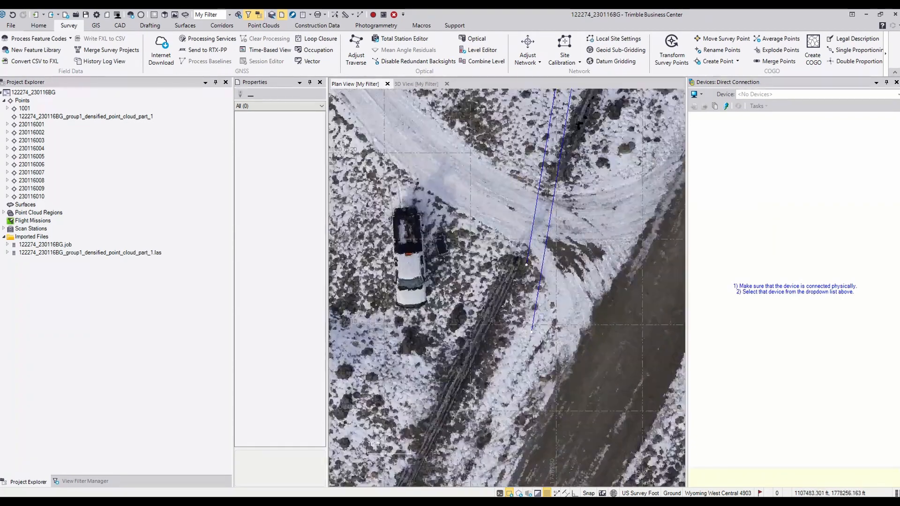
scroll(536, 349, "up", 4)
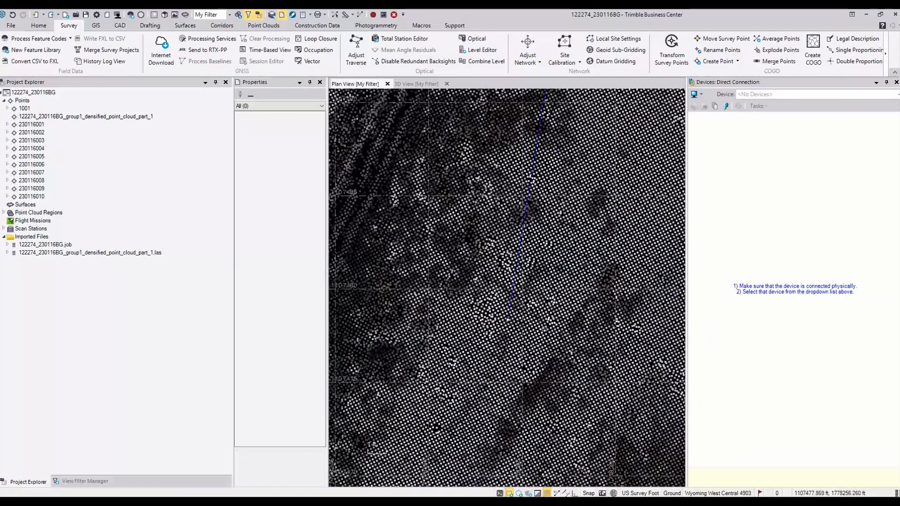
scroll(537, 315, "down", 2)
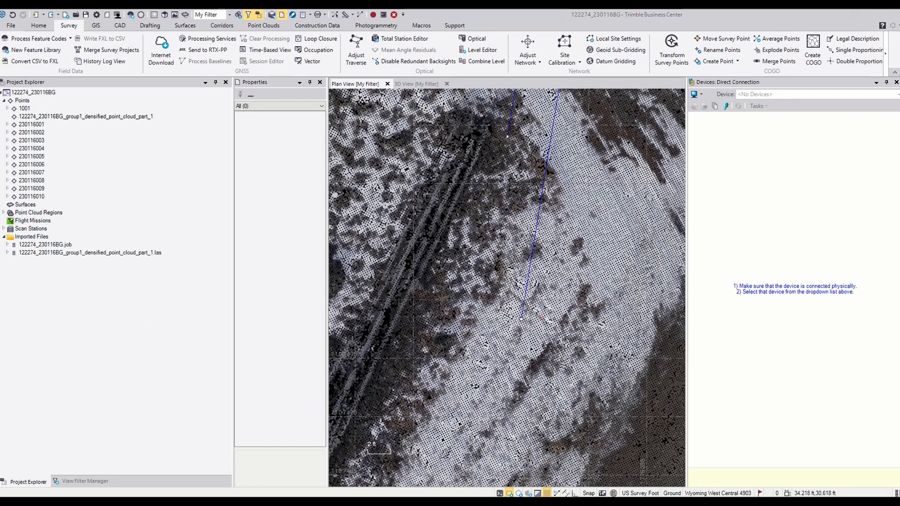
Step: Import 122274_230116bg_Grid.csv from the 003_Deliverables folder using the P,N,E,elev,Code (Unknown) format definition
left_click_drag(899, 145, 334, 122)
left_click(368, 152)
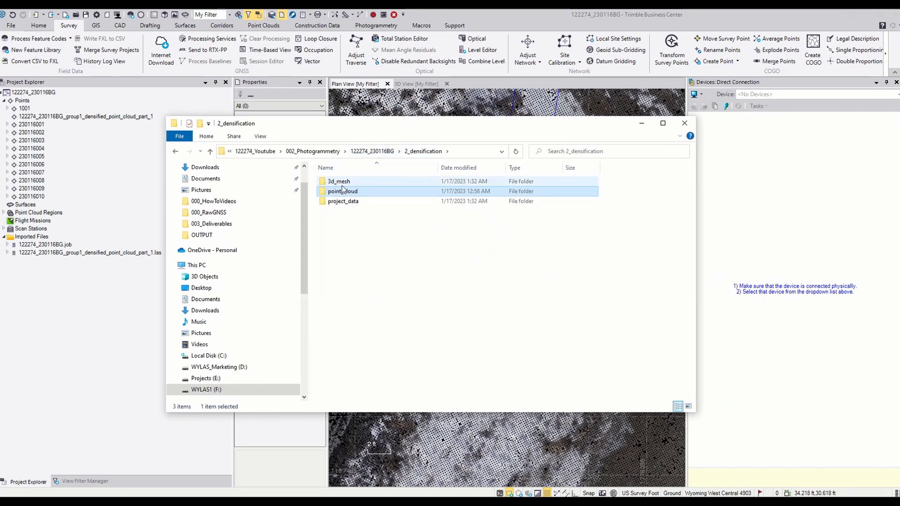
left_click(371, 151)
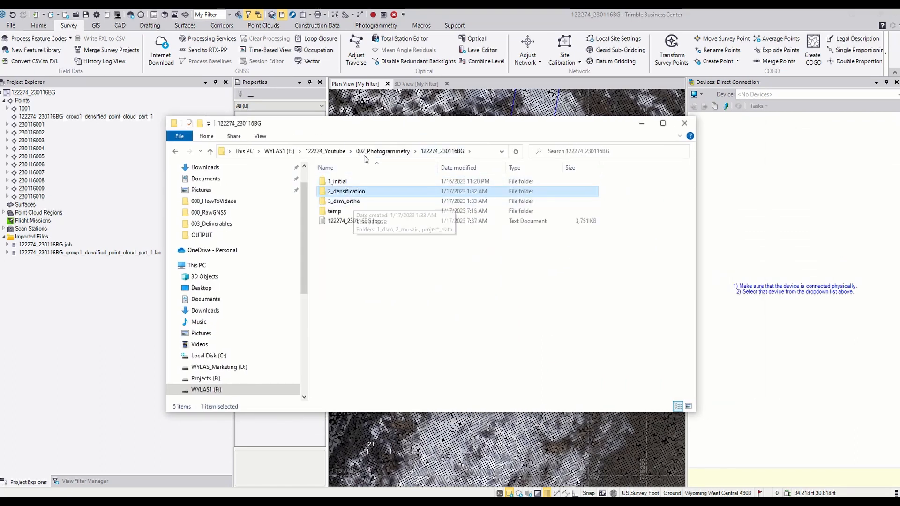
left_click(327, 151)
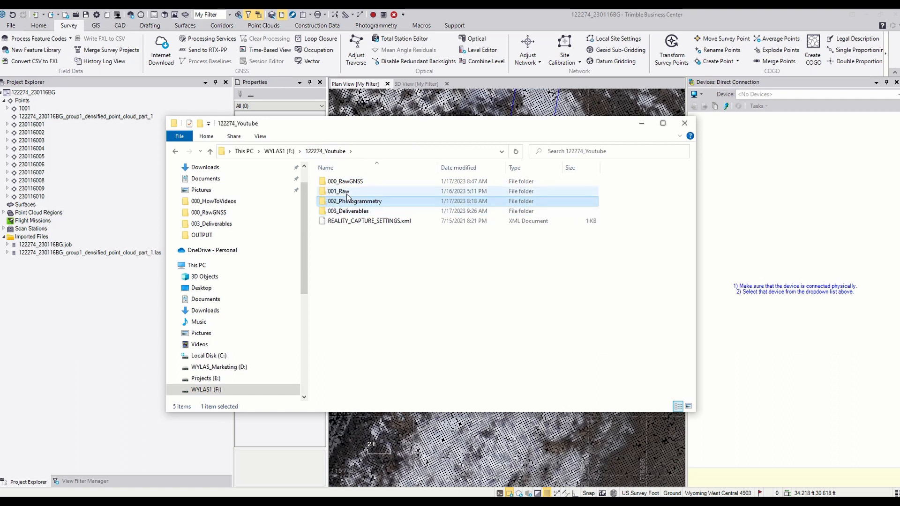
double_click(341, 212)
left_click_drag(364, 187, 536, 439)
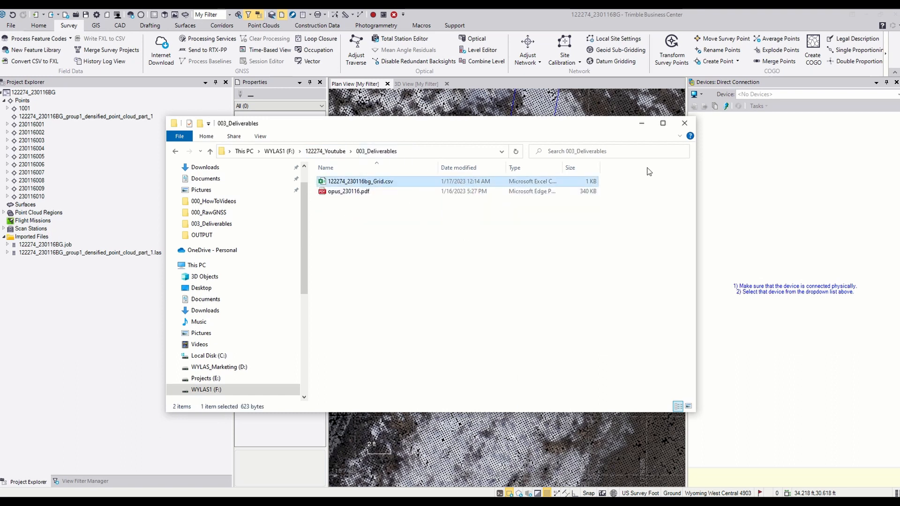
left_click(641, 123)
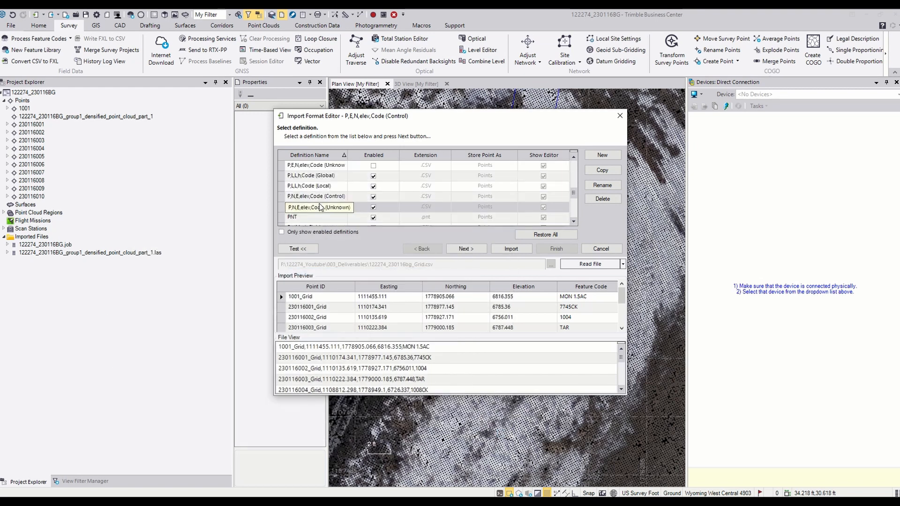
left_click(316, 208)
left_click(528, 250)
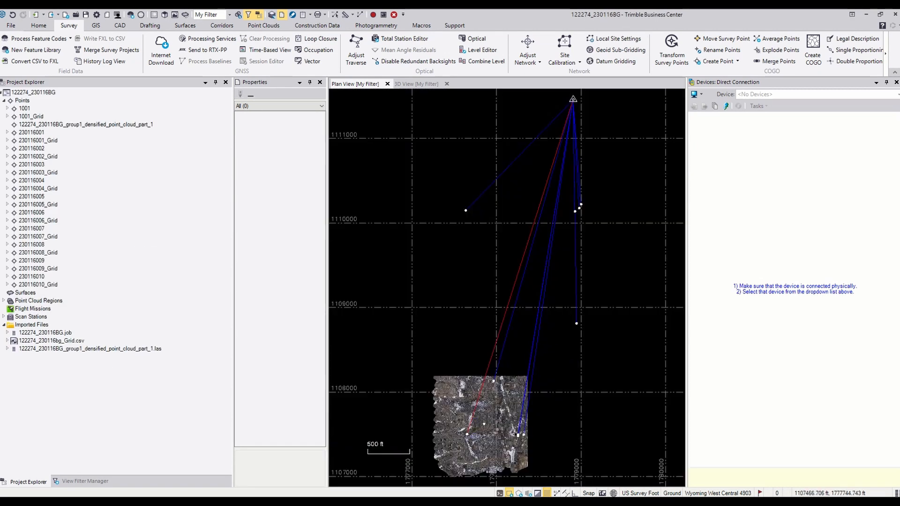
Step: Compare the imported grid points near the parked truck and road with the ground control points and point cloud
scroll(615, 427, "up", 6)
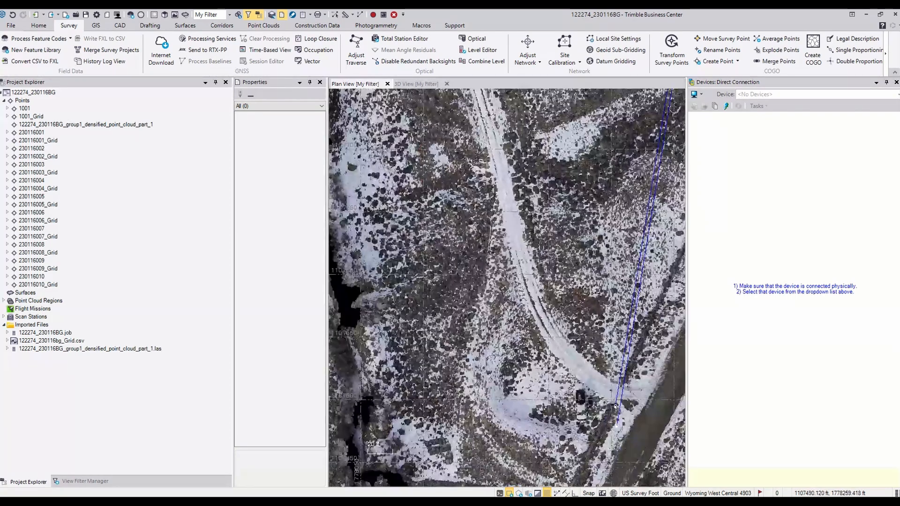
scroll(638, 446, "up", 3)
middle_click_drag(639, 458, 569, 308)
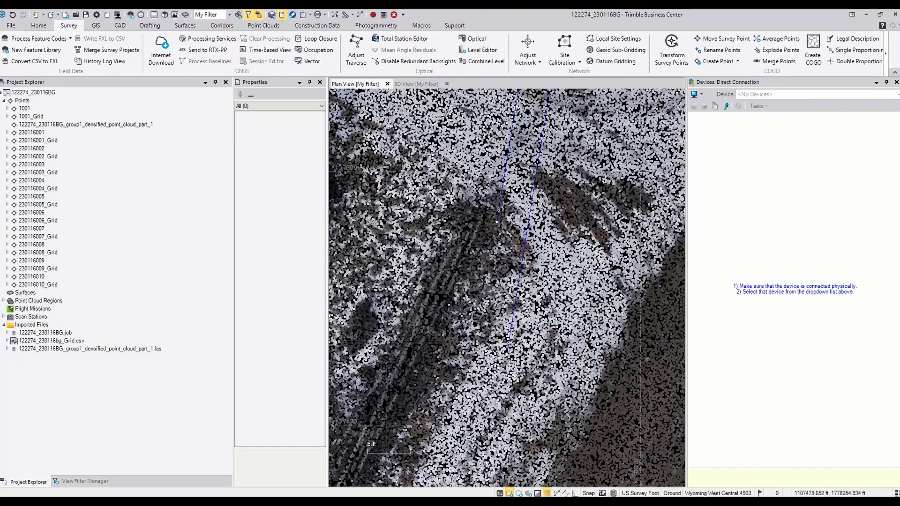
scroll(560, 363, "down", 8)
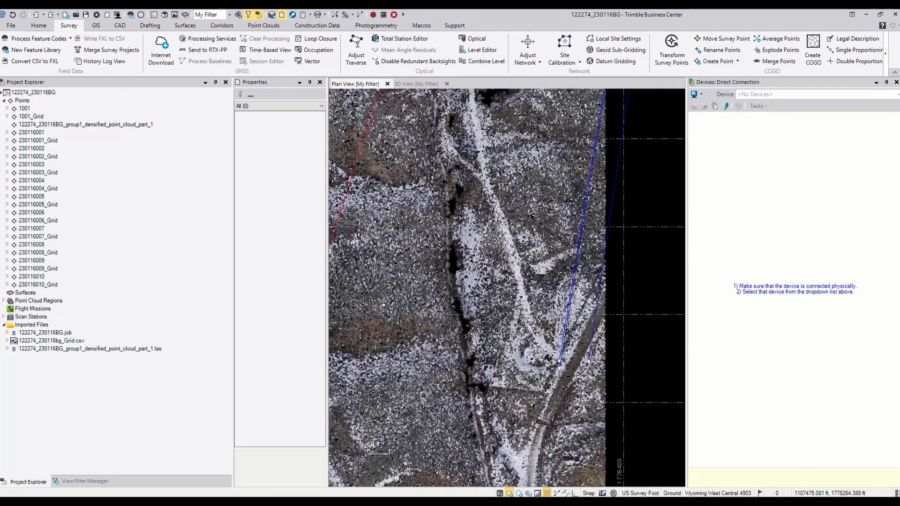
Step: Compare the grid and ground points beside the narrow structure at the point cloud's northern edge
scroll(490, 214, "up", 8)
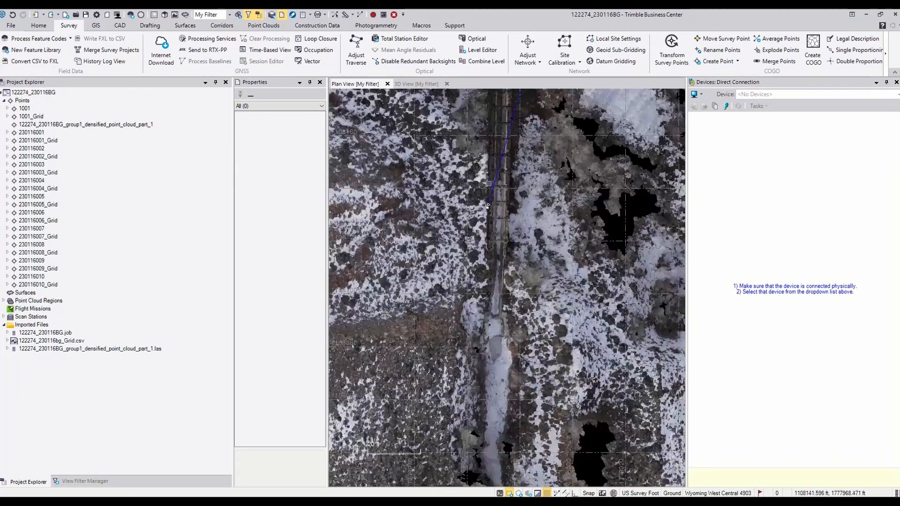
scroll(504, 222, "up", 2)
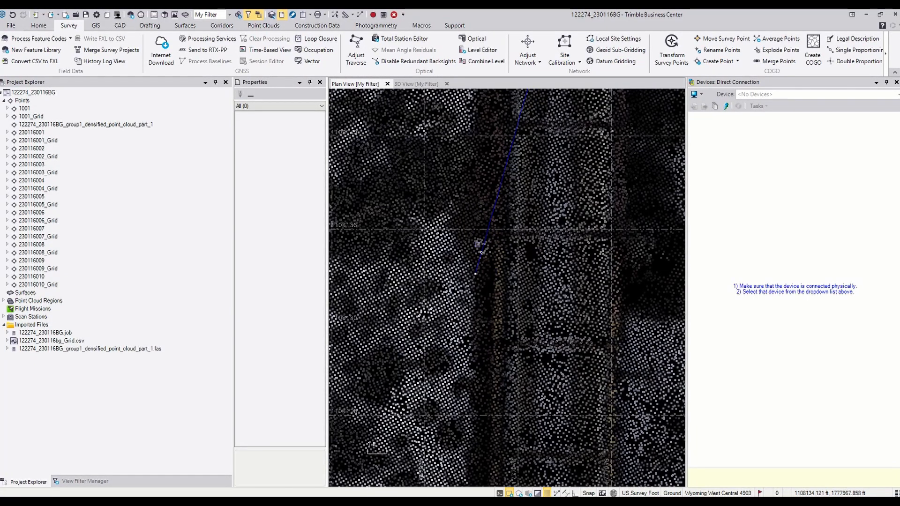
scroll(478, 245, "down", 3)
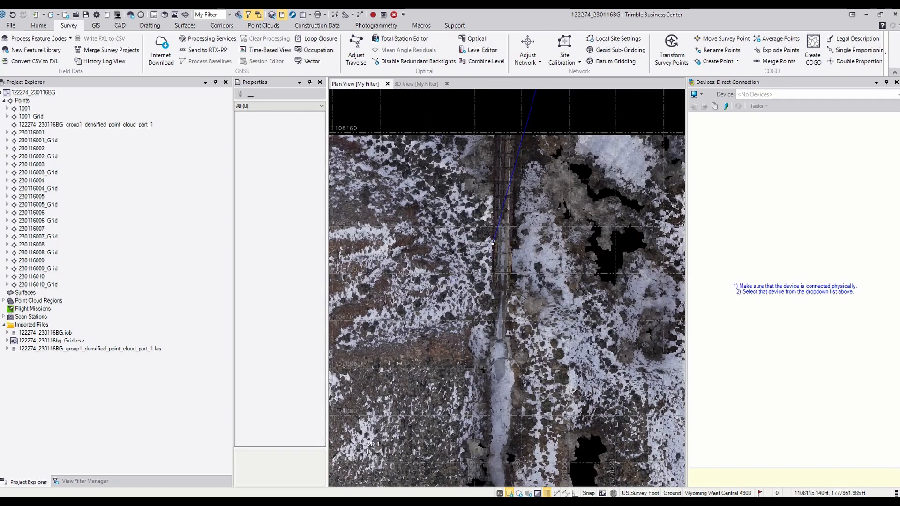
scroll(493, 243, "down", 5)
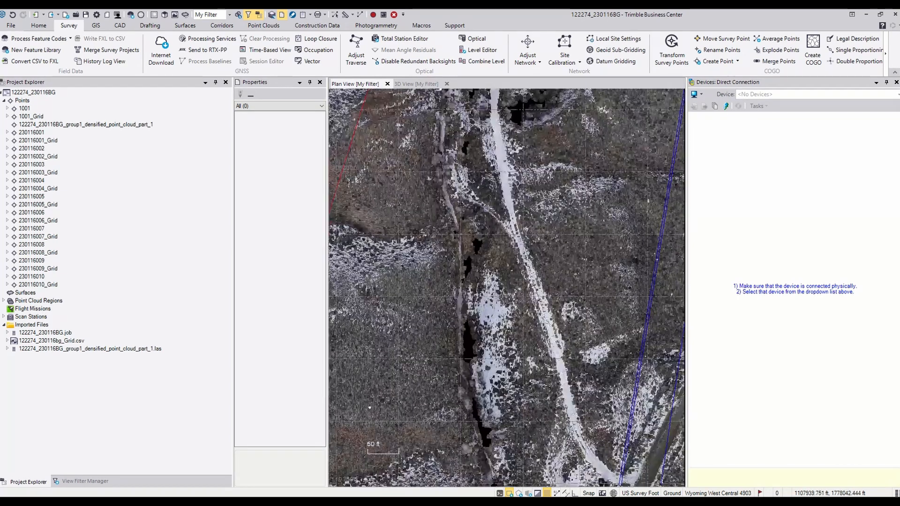
scroll(484, 270, "down", 4)
middle_click_drag(486, 271, 548, 254)
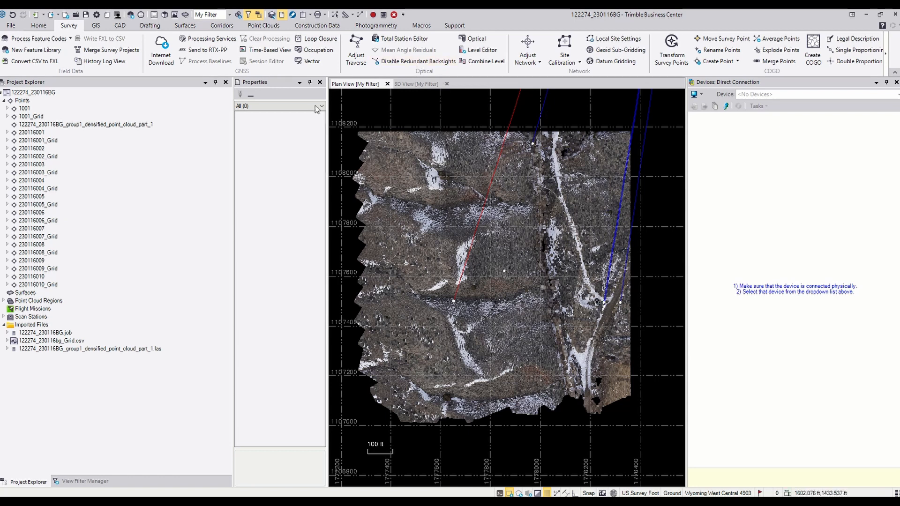
Step: Undo the imports of the grid coordinate file and the densified point cloud
left_click(13, 14)
left_click(13, 14)
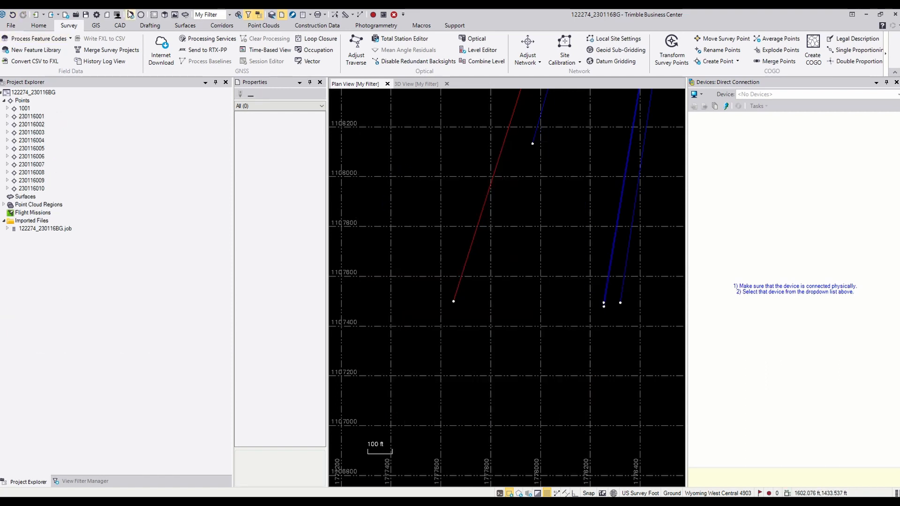
Step: Reapply the recently used NAD83(2011) Wyoming West Central 4903 system with GEOID18 (Conus), and check the ground coordinate settings in Local Site Settings
left_click(96, 14)
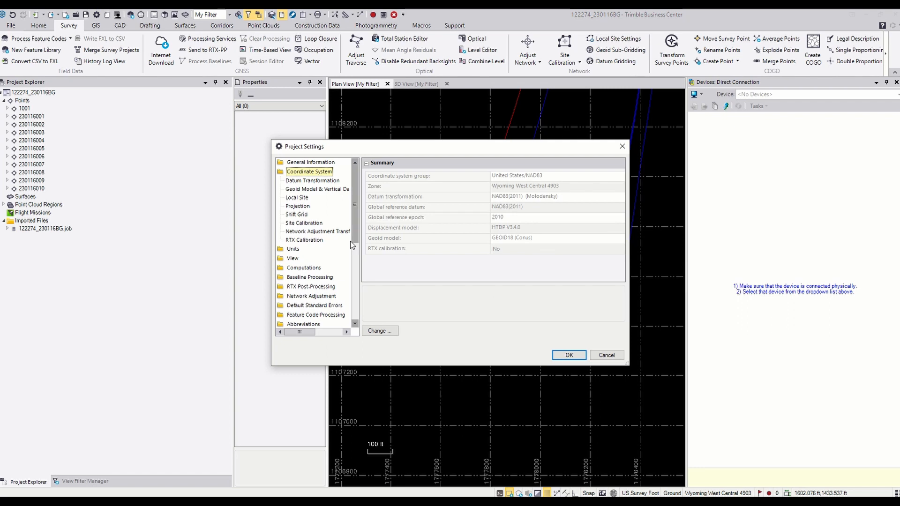
left_click(379, 331)
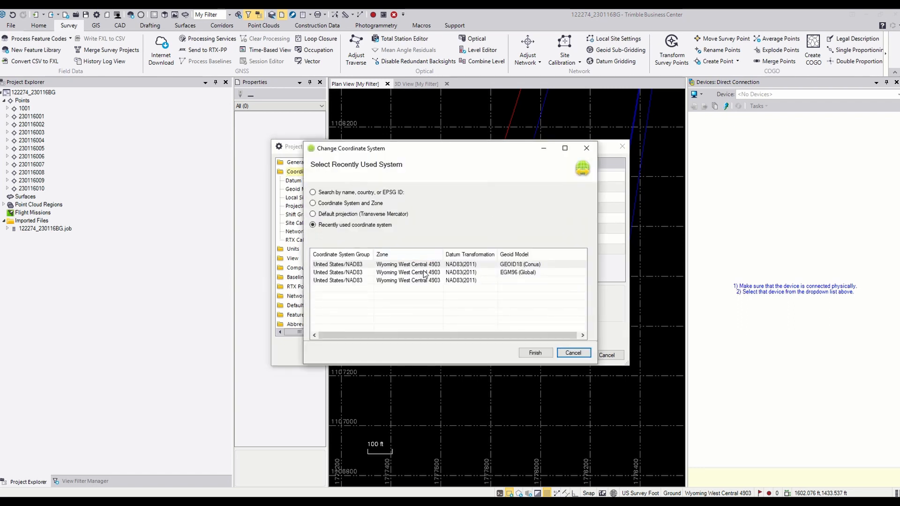
left_click(425, 266)
left_click(535, 353)
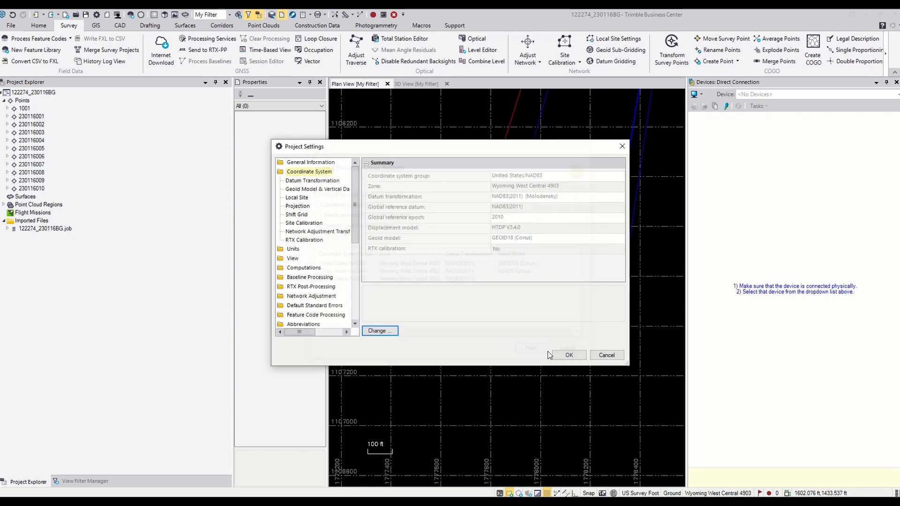
left_click(572, 358)
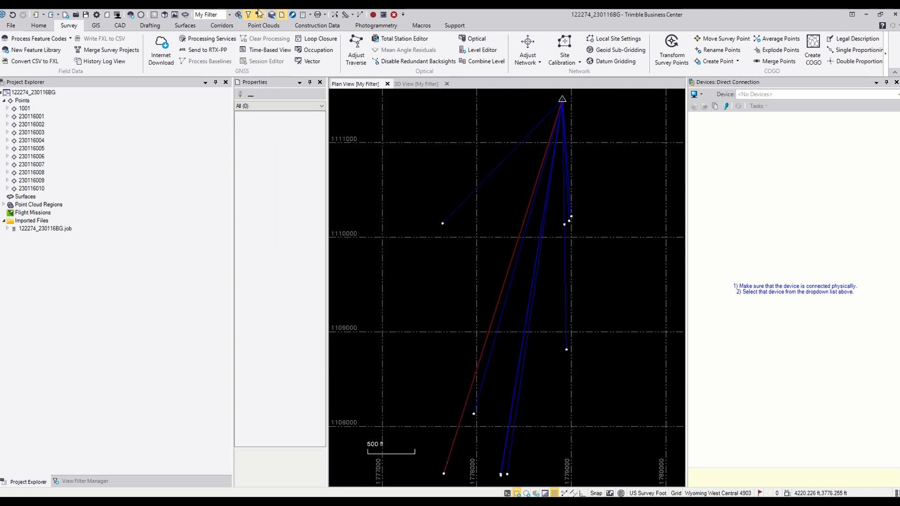
left_click(615, 39)
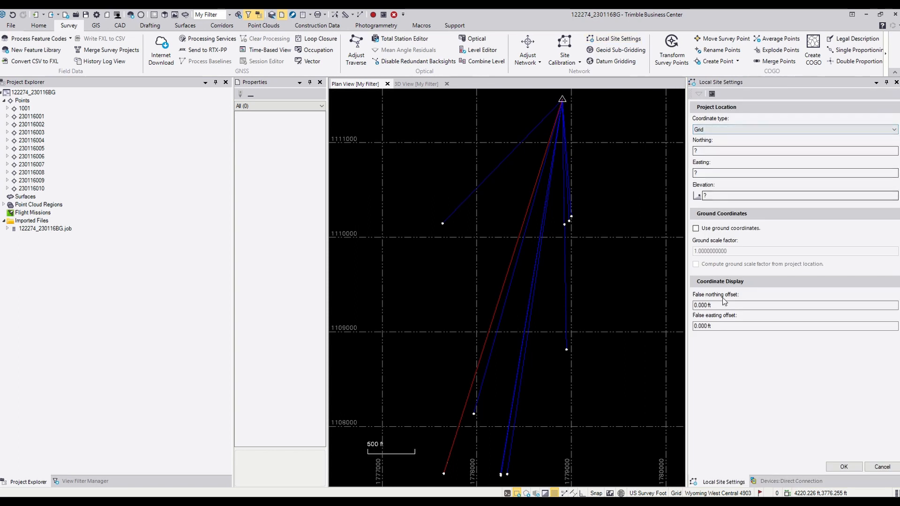
left_click(883, 468)
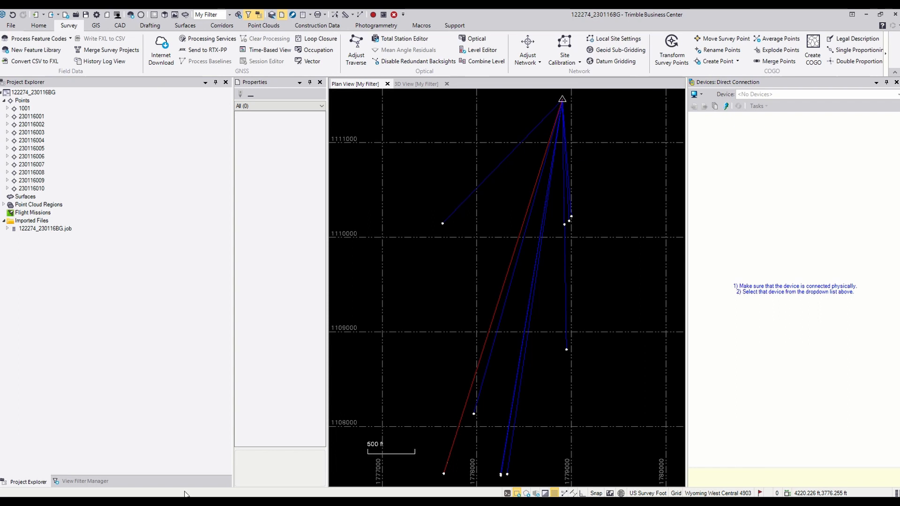
Step: Import 122274_230116BG_group1_densified_point_cloud_part_1.las into the grid project as a georeferenced point cloud, grid-scaled in the project's coordinate system
key("alt+Tab")
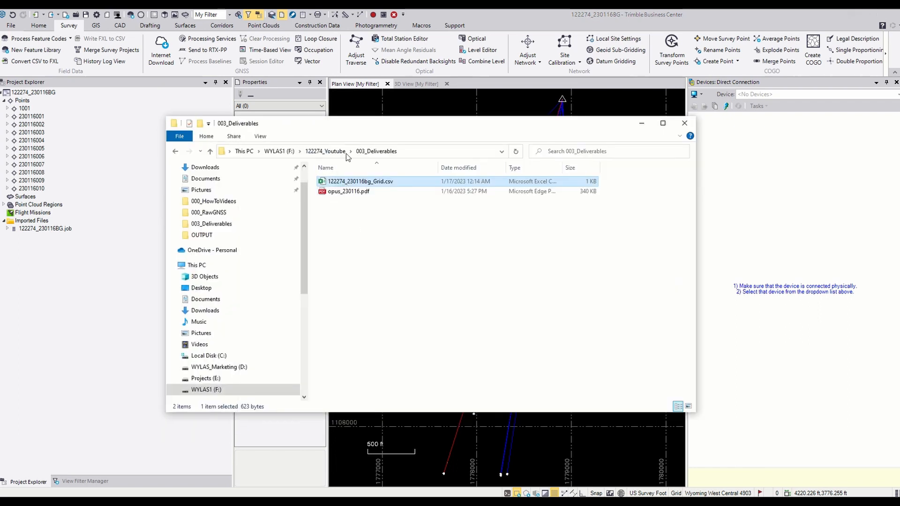
left_click(325, 151)
left_click(345, 204)
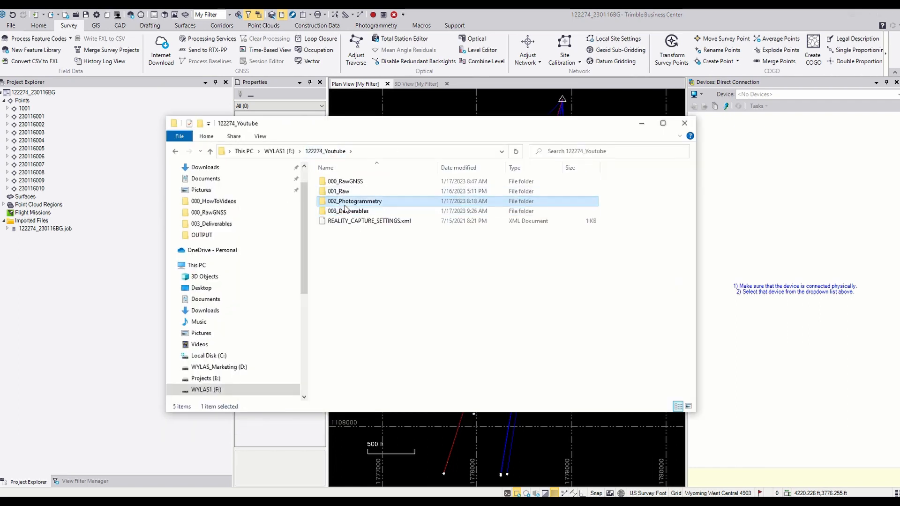
double_click(345, 202)
double_click(344, 181)
double_click(345, 191)
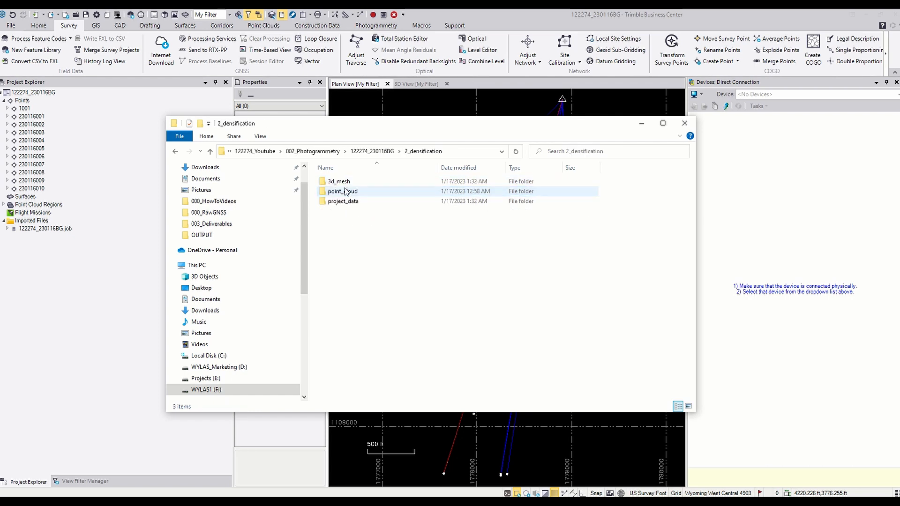
double_click(345, 191)
left_click(344, 183)
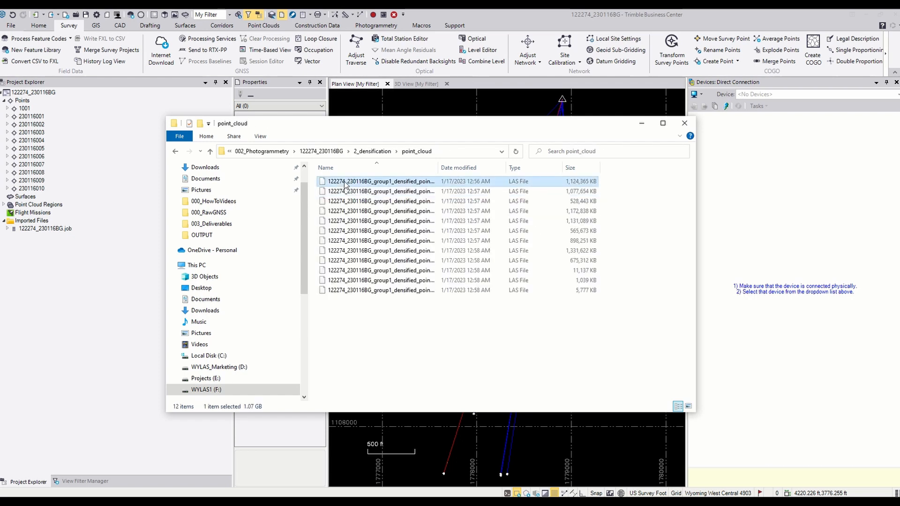
left_click_drag(345, 183, 442, 431)
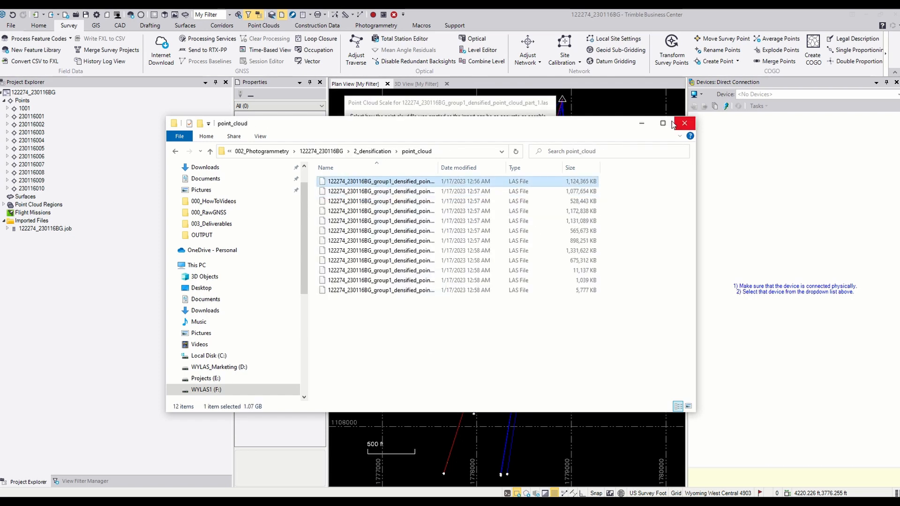
left_click(642, 124)
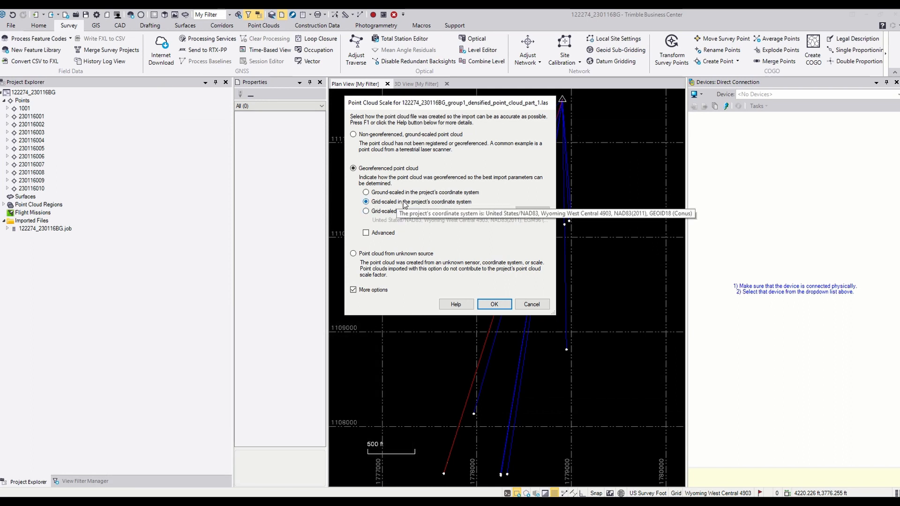
left_click(494, 305)
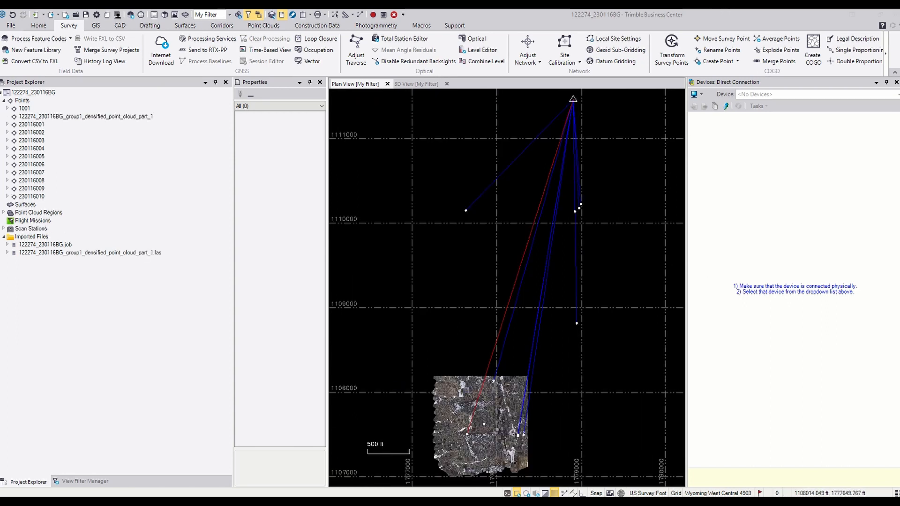
Step: Compare the control point at the southern end of the red vector with the newly imported point cloud
scroll(476, 435, "up", 4)
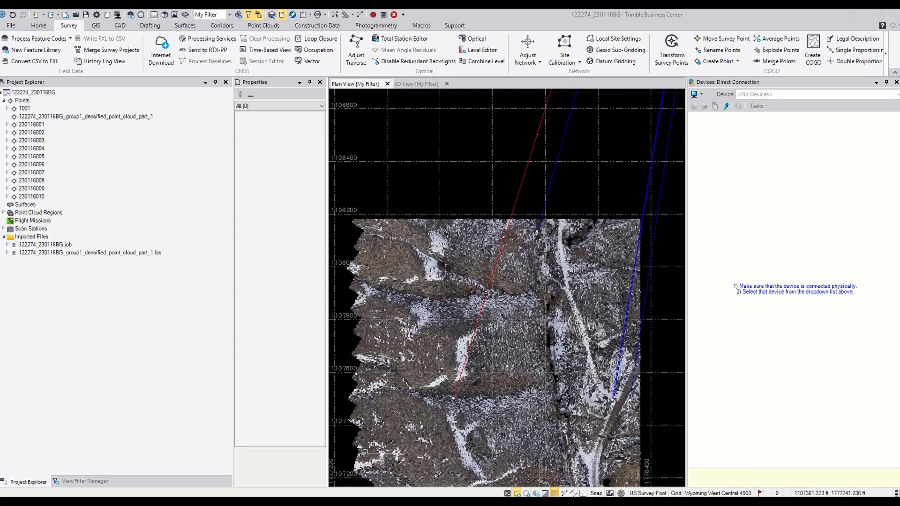
scroll(462, 406, "up", 6)
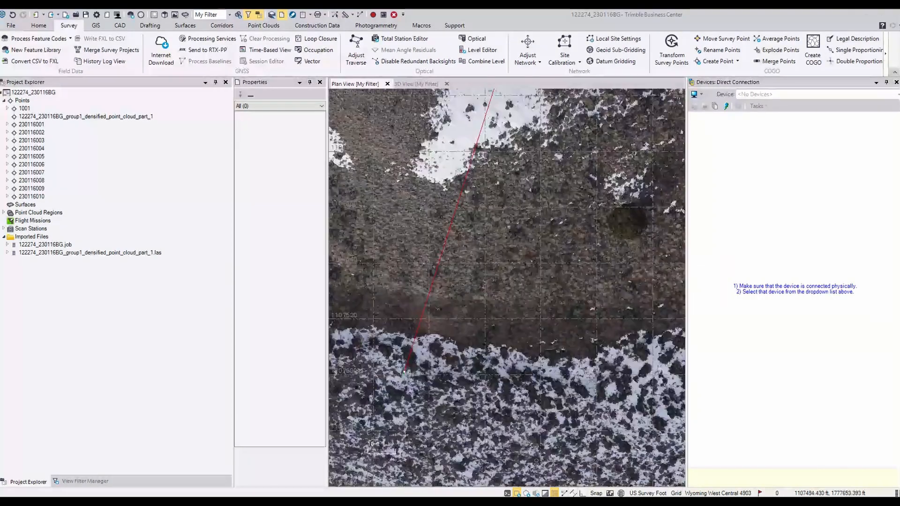
scroll(404, 372, "down", 5)
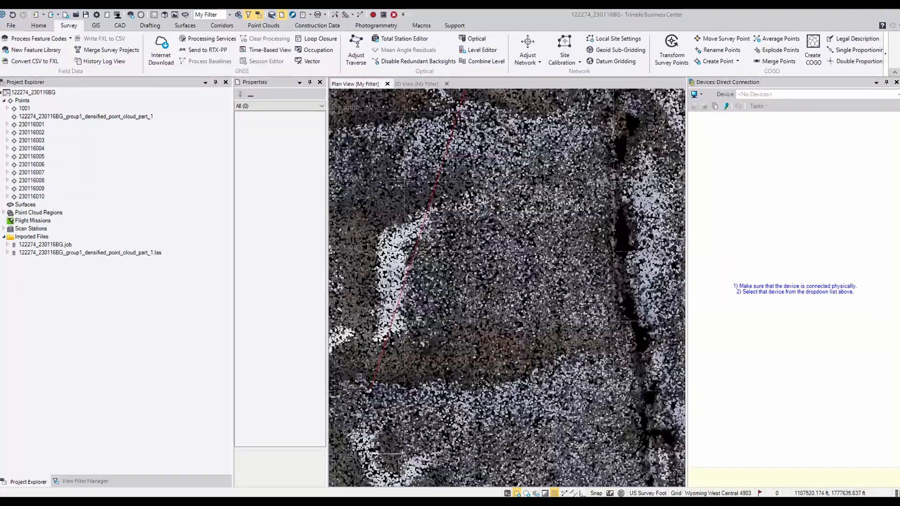
scroll(359, 375, "down", 2)
Step: Compare the control points beside the narrow northern structure and near the parked truck with the point cloud in grid coordinates
scroll(478, 183, "up", 8)
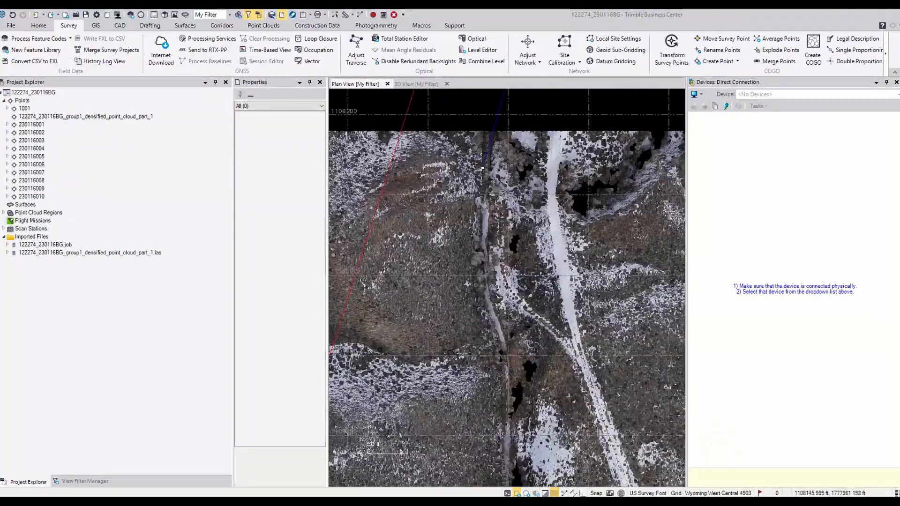
scroll(481, 188, "up", 3)
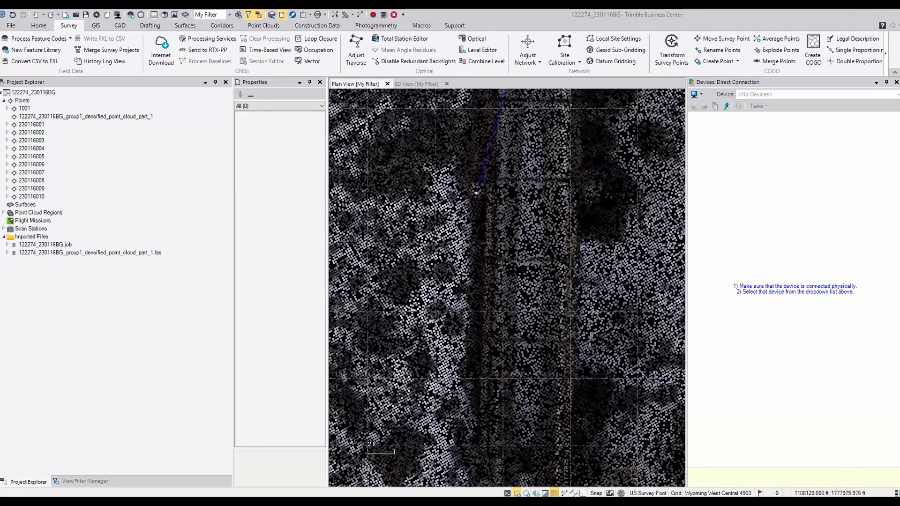
scroll(476, 192, "down", 11)
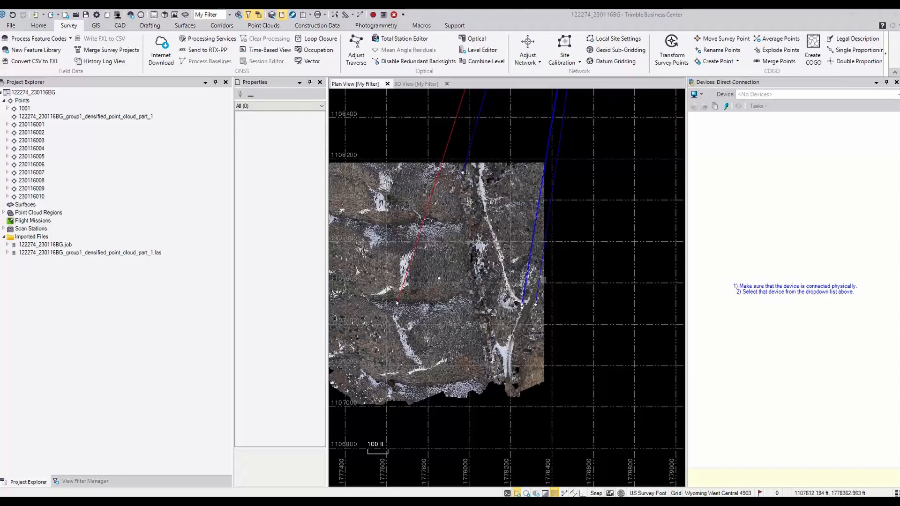
scroll(527, 298, "up", 8)
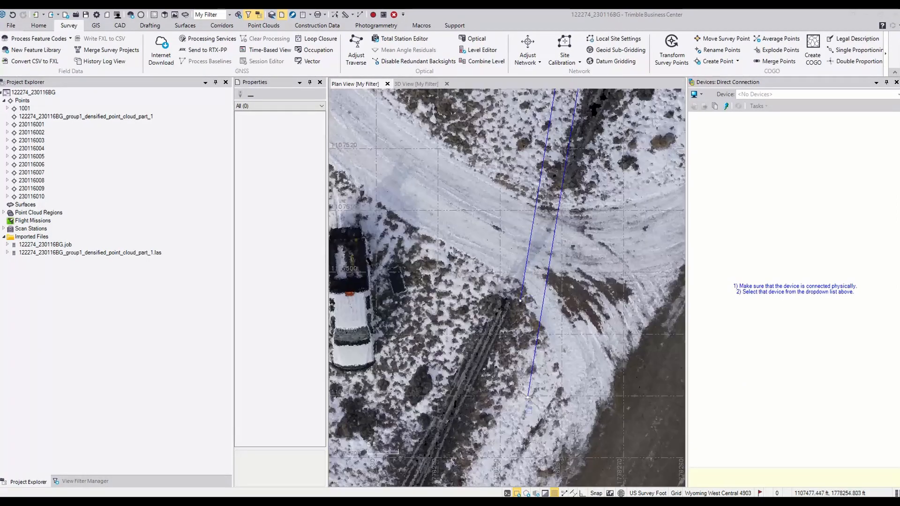
Step: Set the project location in Local Site Settings to global coordinates taken from point 1001
scroll(529, 406, "up", 1)
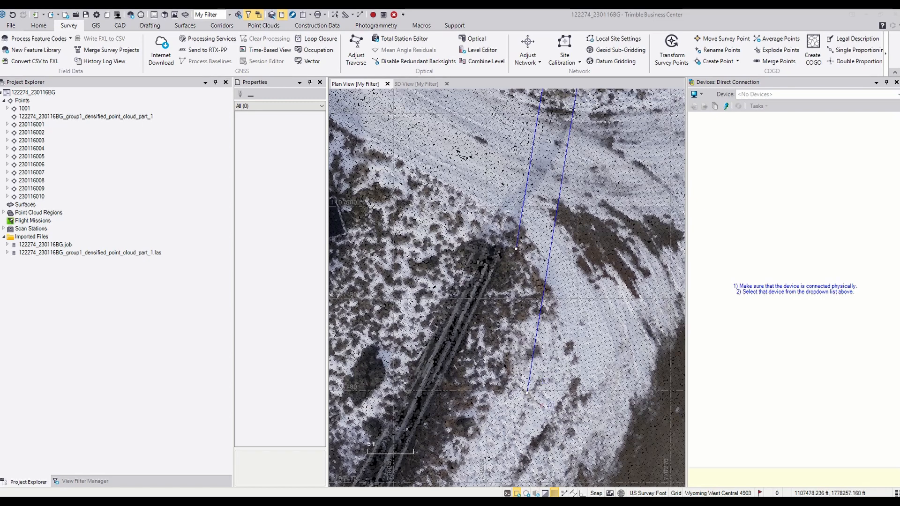
scroll(594, 311, "down", 9)
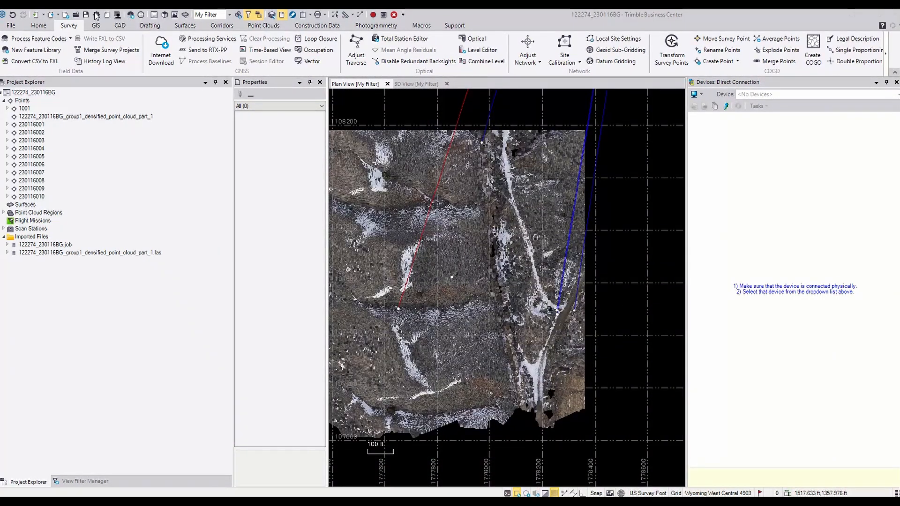
left_click(619, 38)
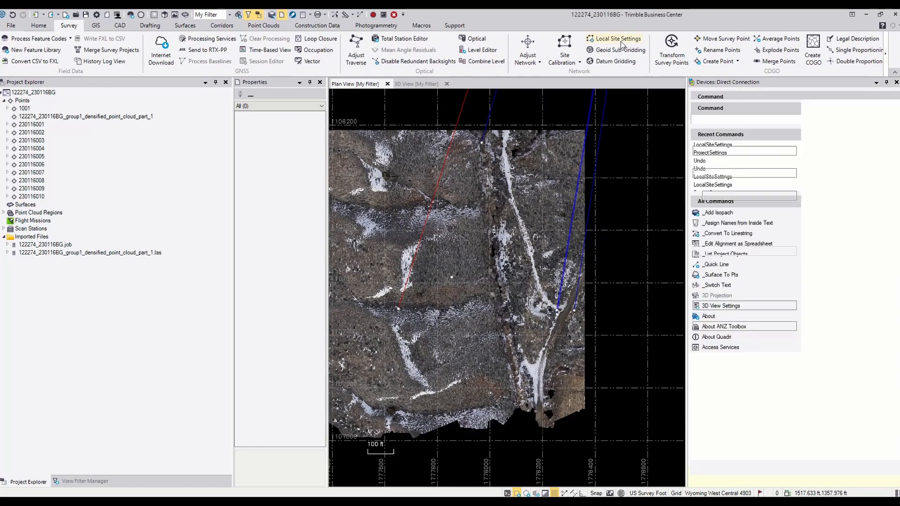
left_click(705, 130)
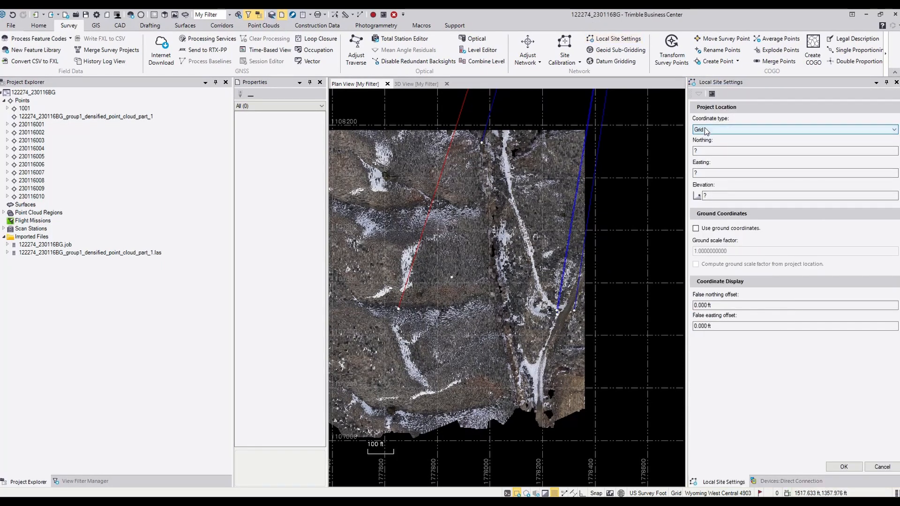
left_click(711, 150)
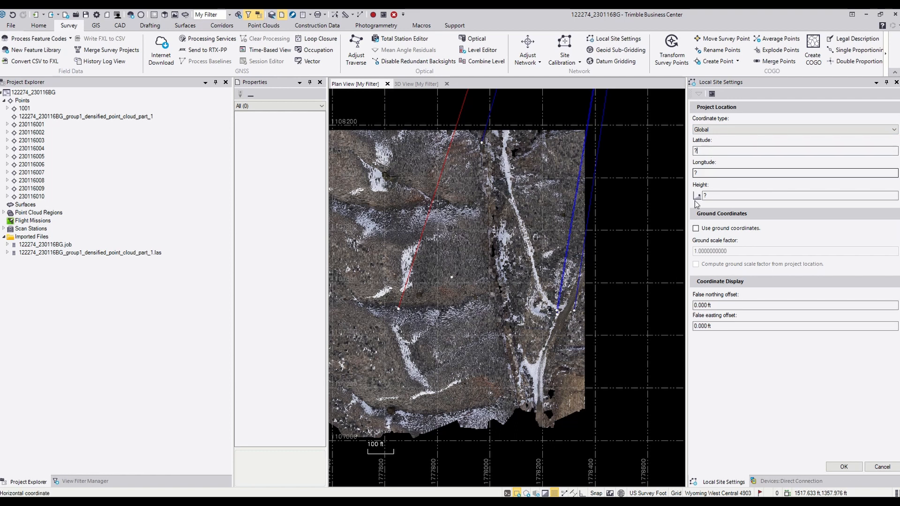
scroll(468, 411, "down", 5)
scroll(468, 411, "down", 2)
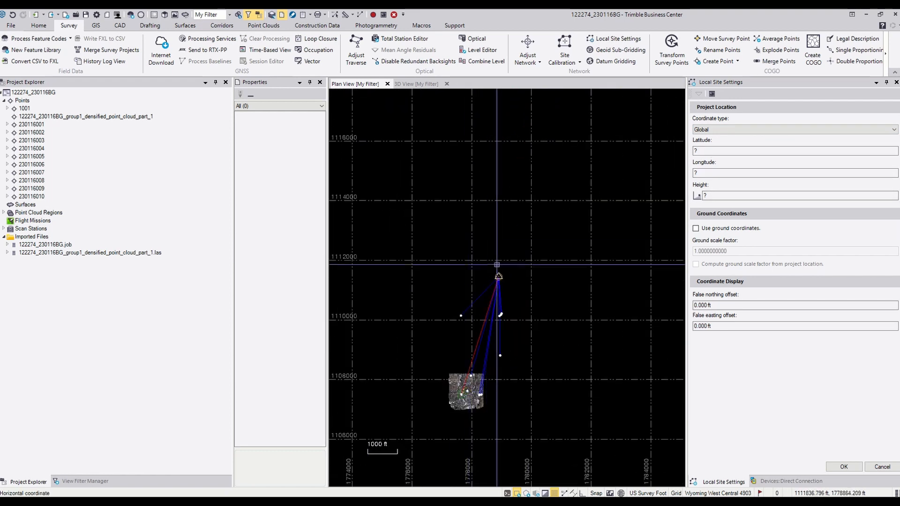
left_click(499, 276)
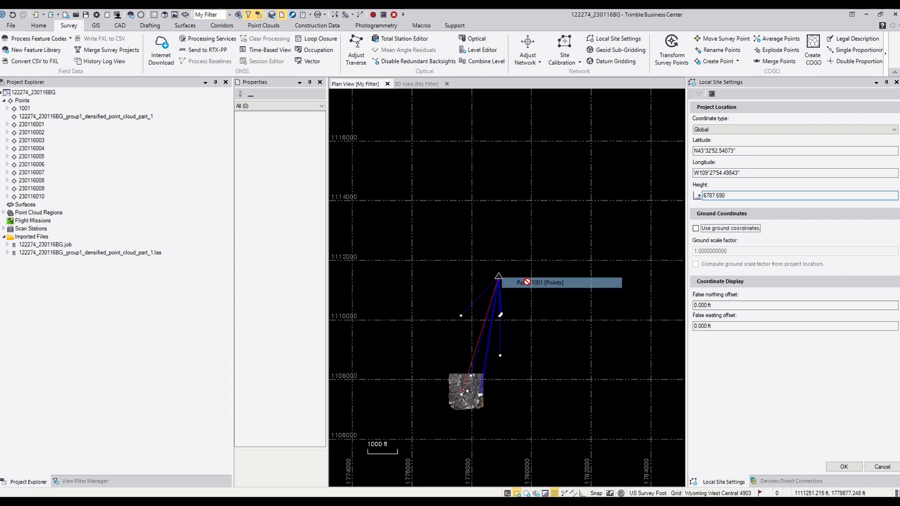
left_click(499, 275)
Step: Enable ground coordinates with the ground scale factor computed from the project location, and apply the local site settings
left_click(697, 228)
left_click(696, 264)
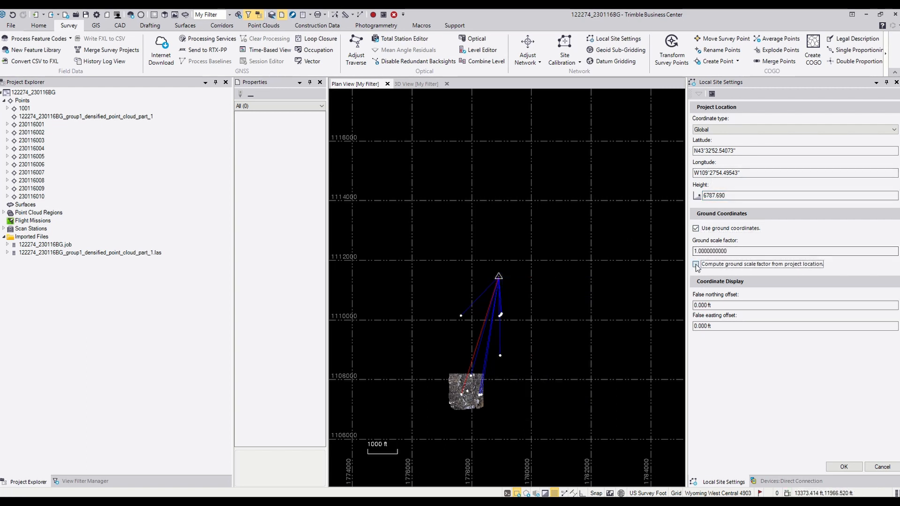
left_click(844, 467)
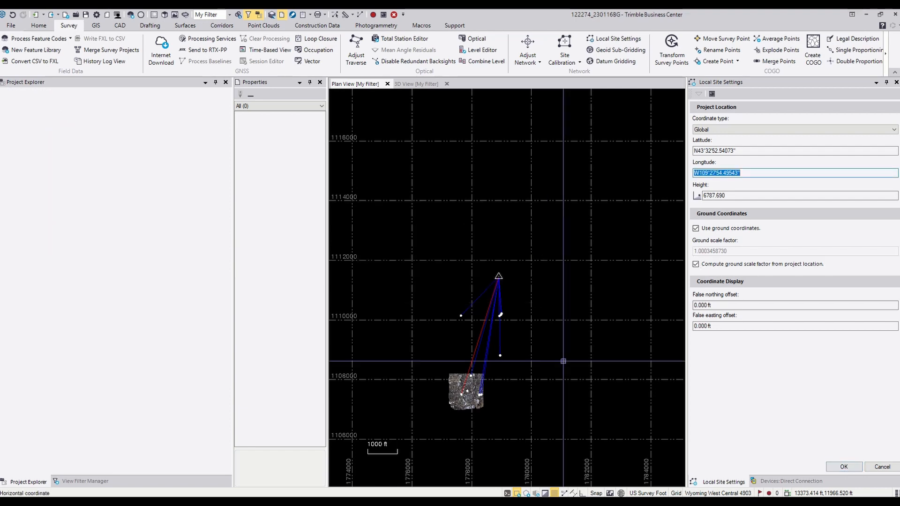
Step: Compare the control points beside the narrow northern structure and along the southeastern road with the point cloud in ground coordinates
scroll(422, 415, "up", 10)
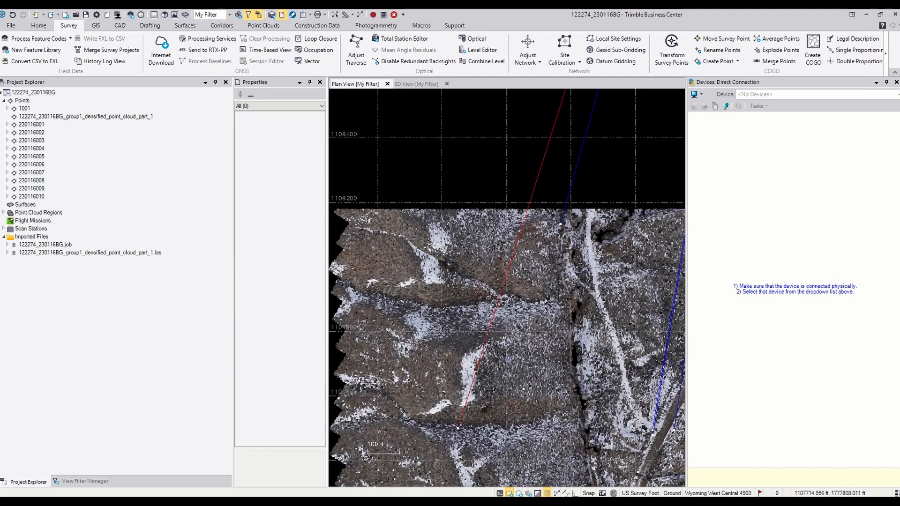
scroll(587, 234, "up", 5)
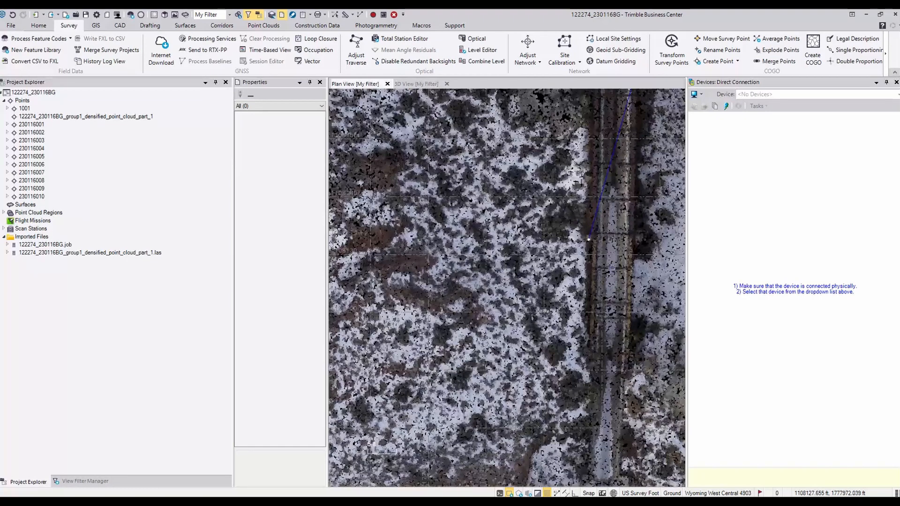
scroll(605, 231, "up", 2)
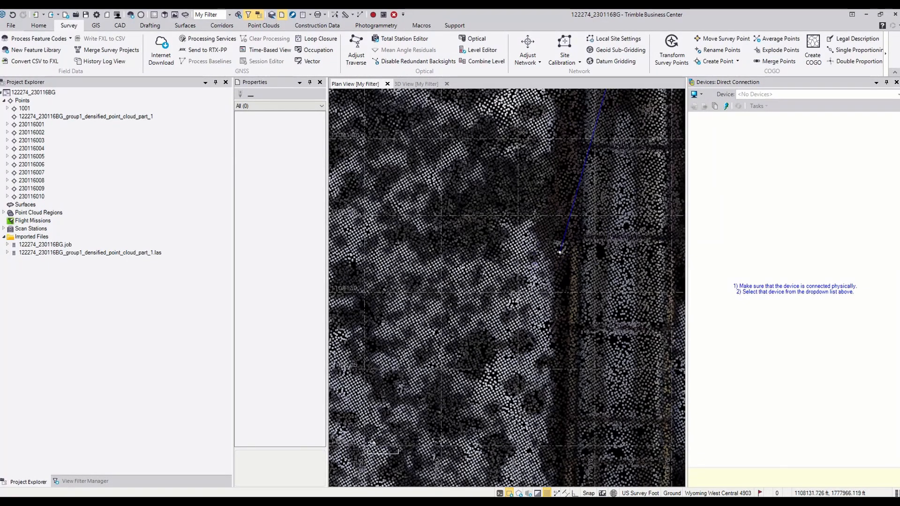
scroll(562, 258, "down", 7)
scroll(533, 167, "down", 2)
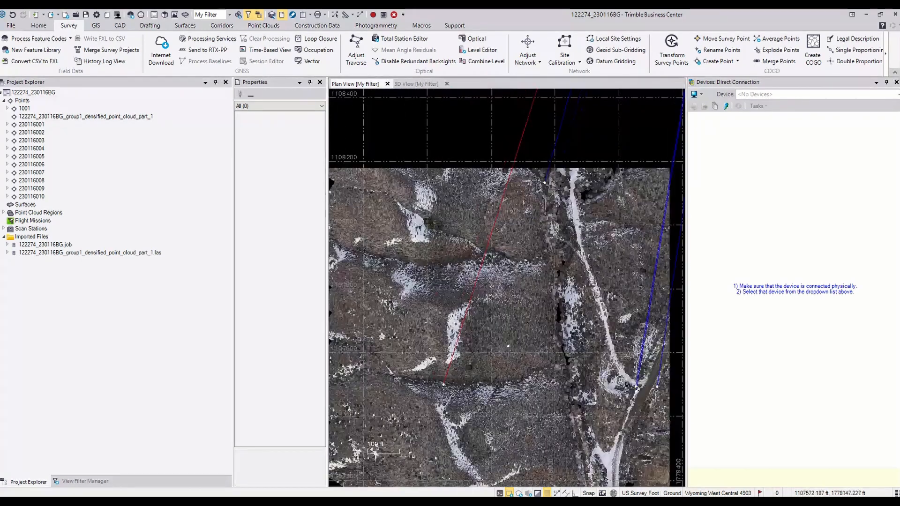
scroll(566, 260, "down", 2)
scroll(566, 259, "up", 2)
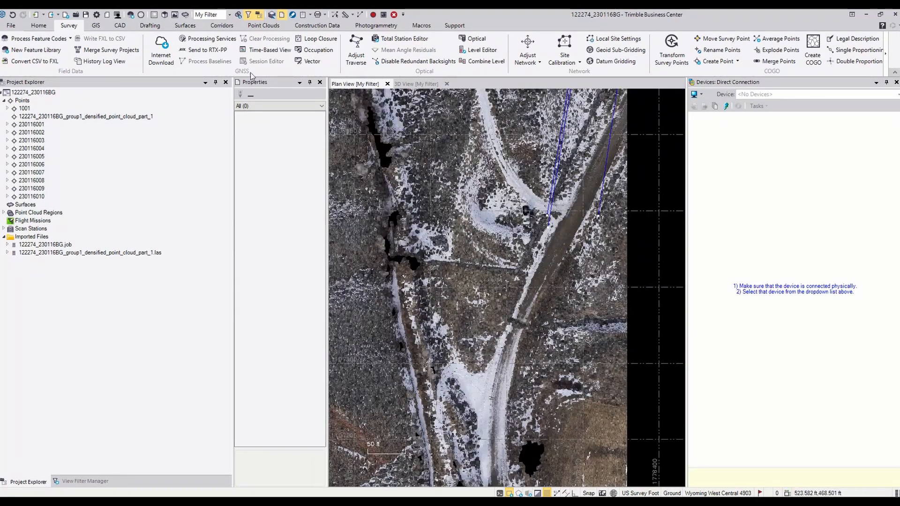
Step: Import 122274_230116bg_Grid.csv from the 003_Deliverables folder using the P,N,E,elev,Code (Unknown) definition
key("alt+Tab")
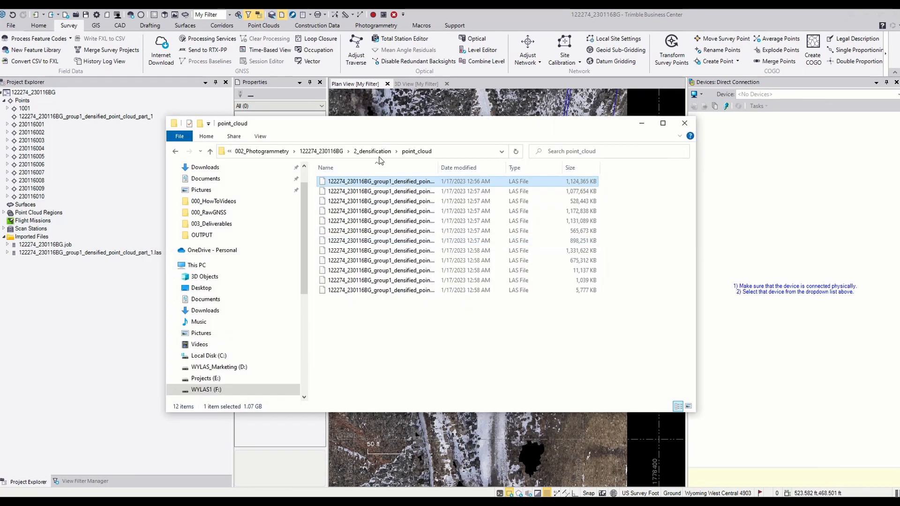
left_click(334, 152)
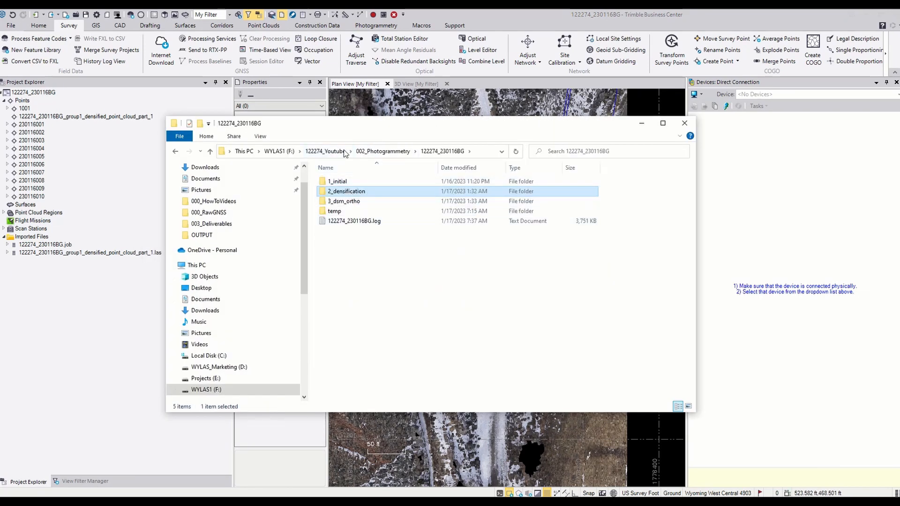
left_click(330, 153)
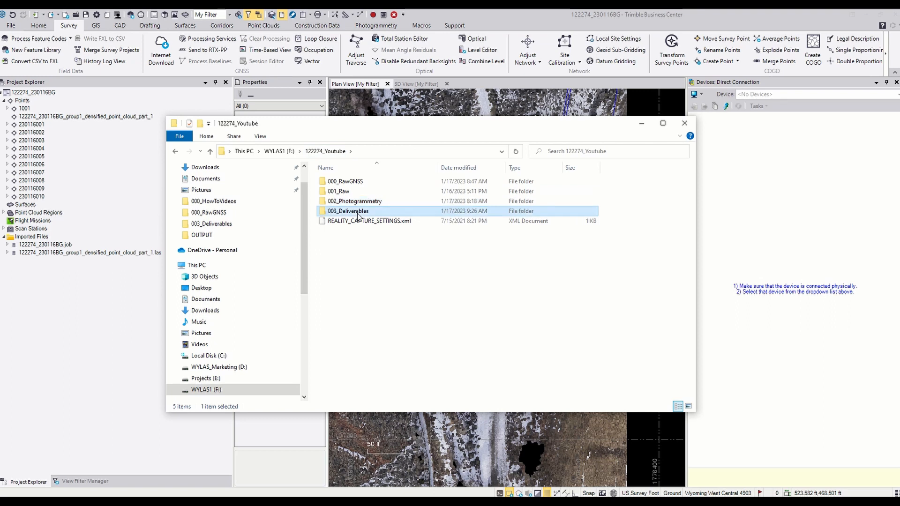
double_click(347, 211)
left_click_drag(352, 183, 528, 448)
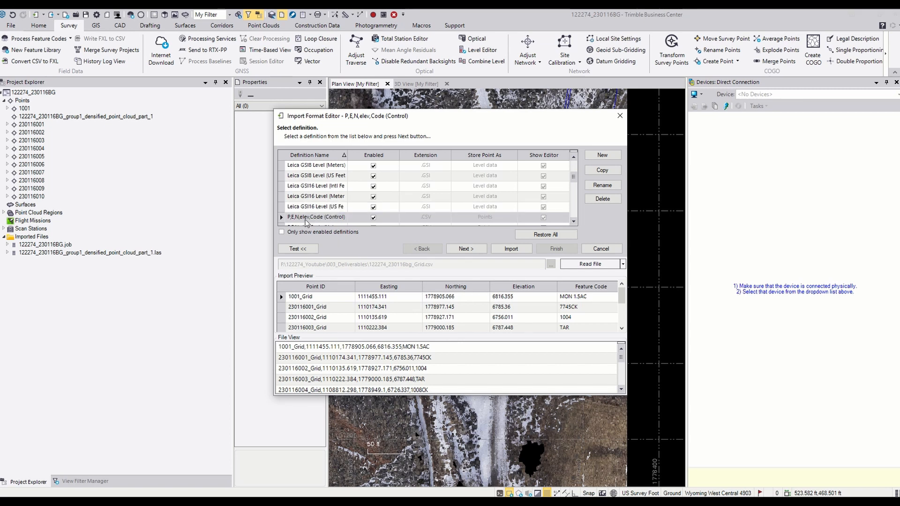
scroll(304, 215, "down", 3)
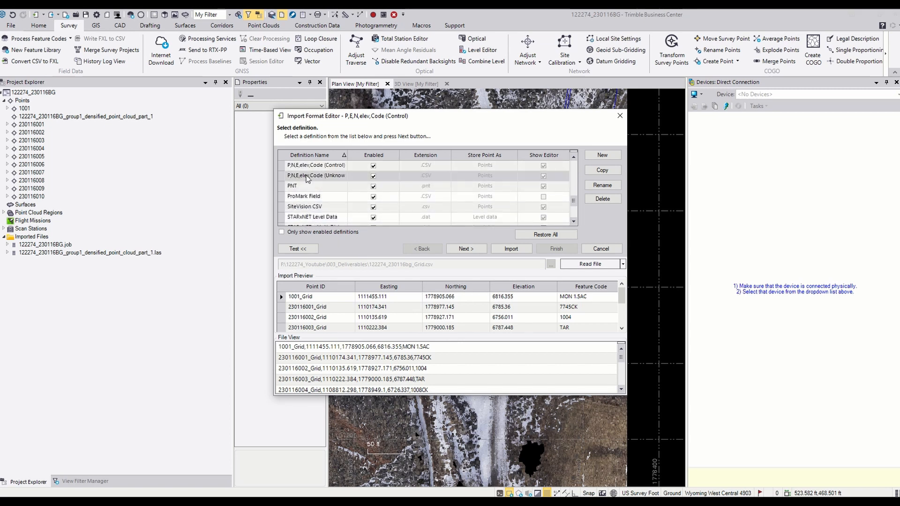
left_click(316, 175)
left_click(512, 249)
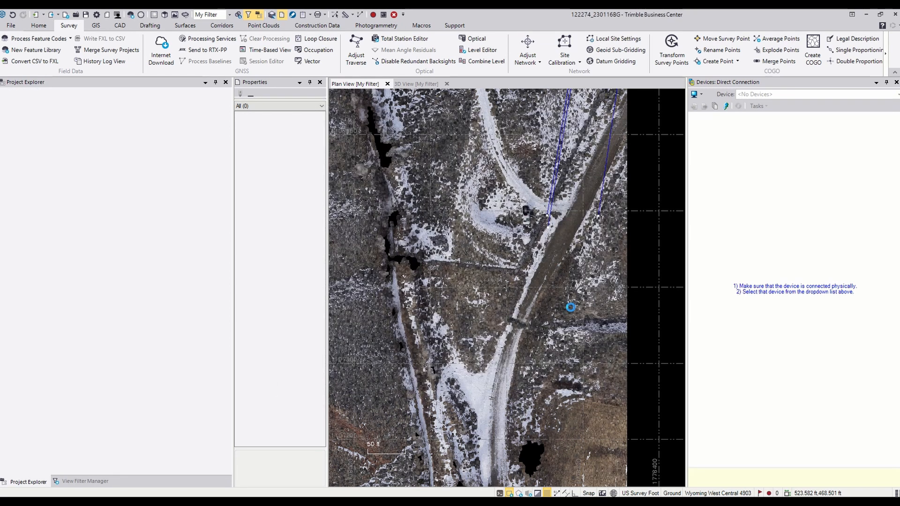
Step: Compare the imported grid points with the ground-scaled control points and point cloud near the parked truck
scroll(530, 404, "up", 10)
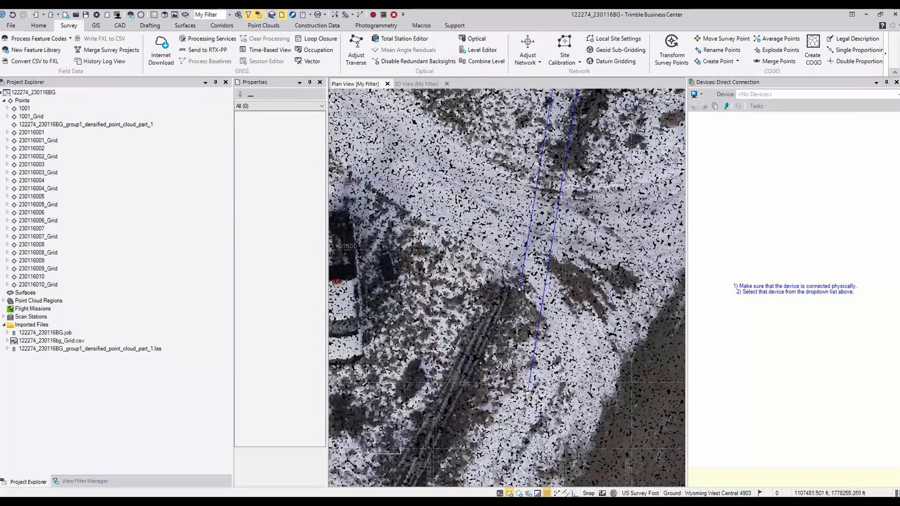
scroll(535, 371, "up", 5)
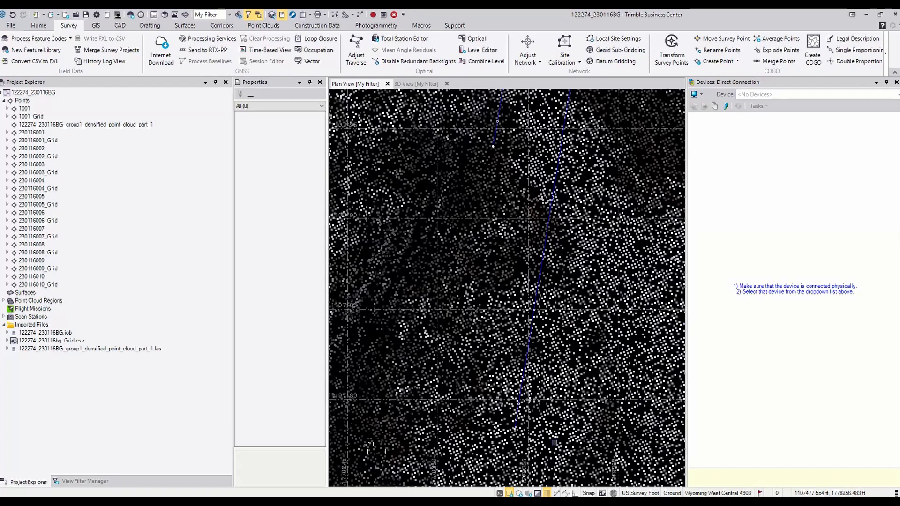
middle_click_drag(553, 435, 544, 360)
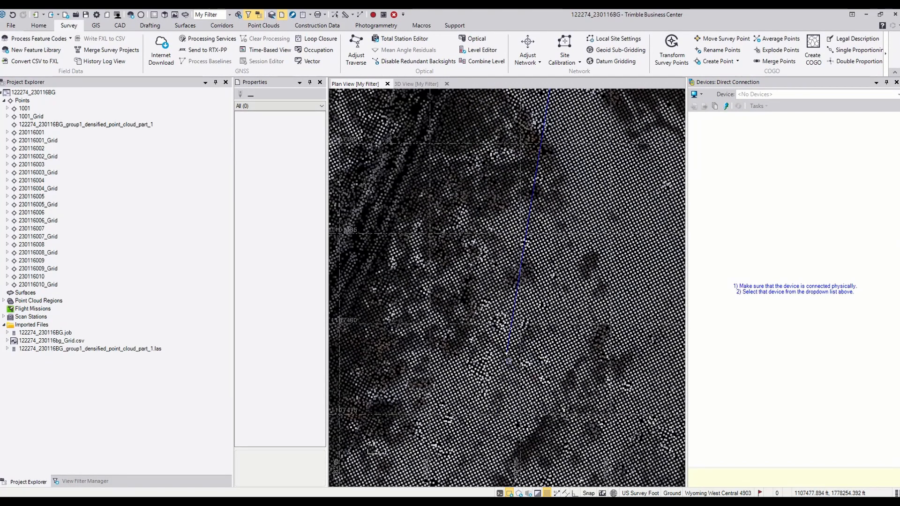
scroll(514, 340, "down", 5)
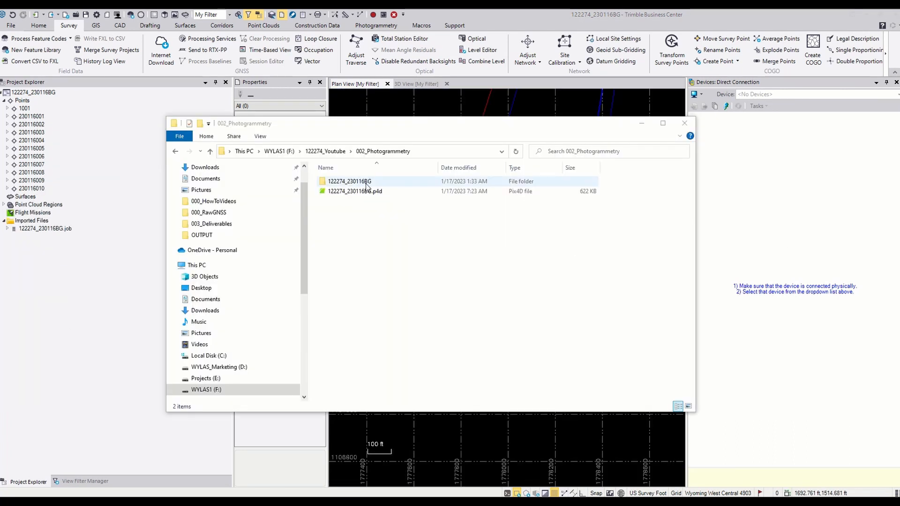
Step: Close the file browser window and check the project location and ground coordinate settings in Local Site Settings
left_click(684, 122)
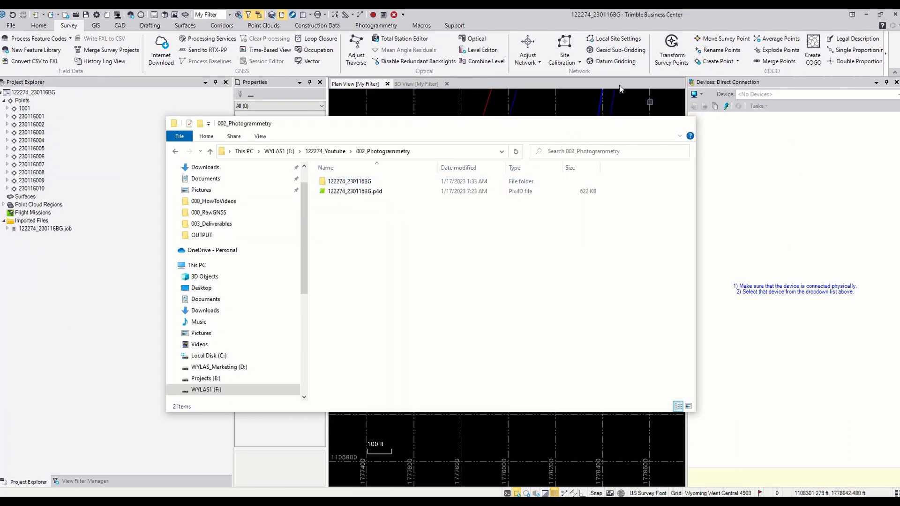
left_click(613, 38)
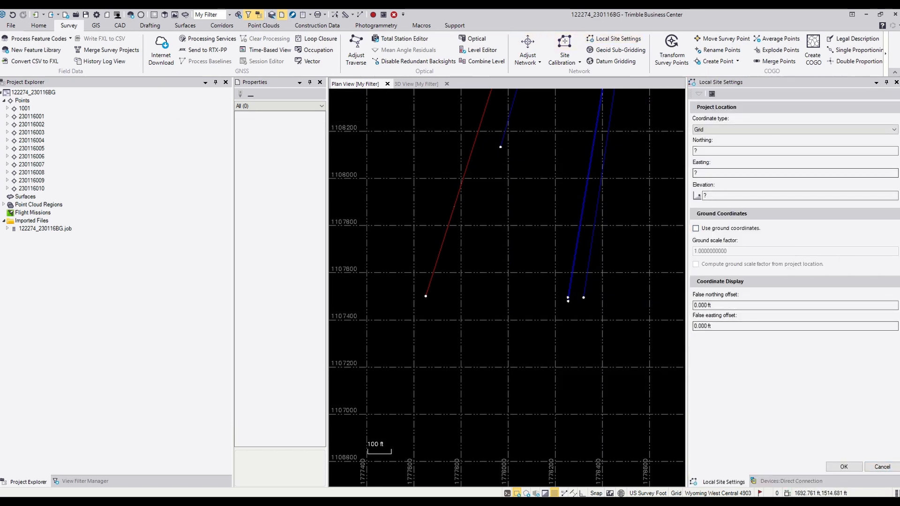
left_click(880, 467)
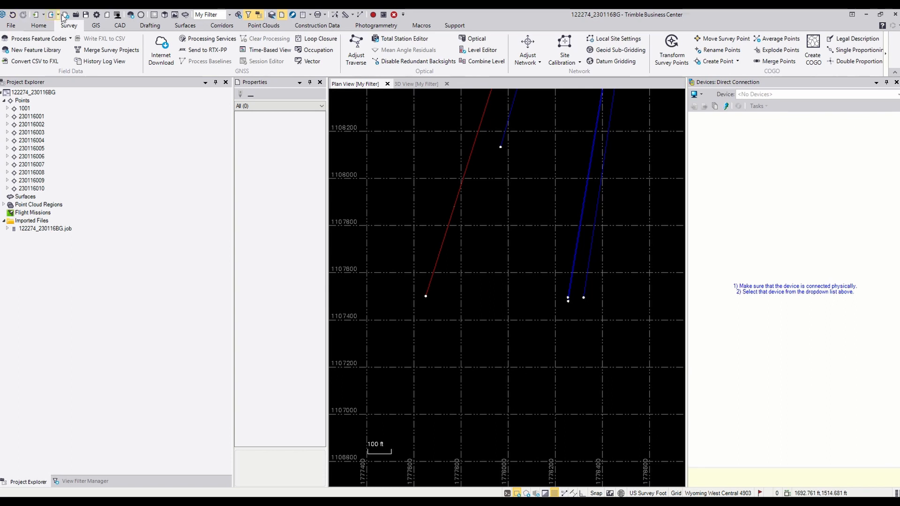
Step: Reassign the project's coordinate system to United States/NAD83, zone Wyoming West Central 4903 with NAD83(2011) and GEOID18 (Conus)
left_click(97, 15)
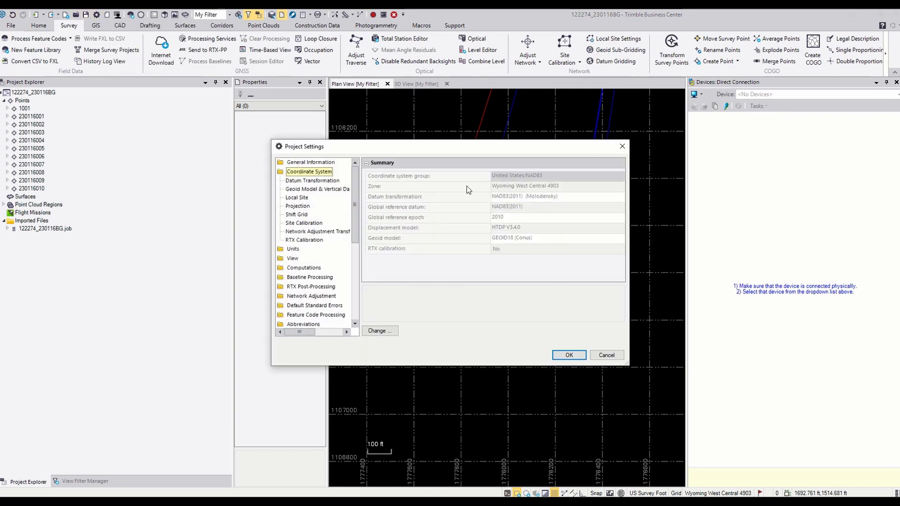
left_click(381, 331)
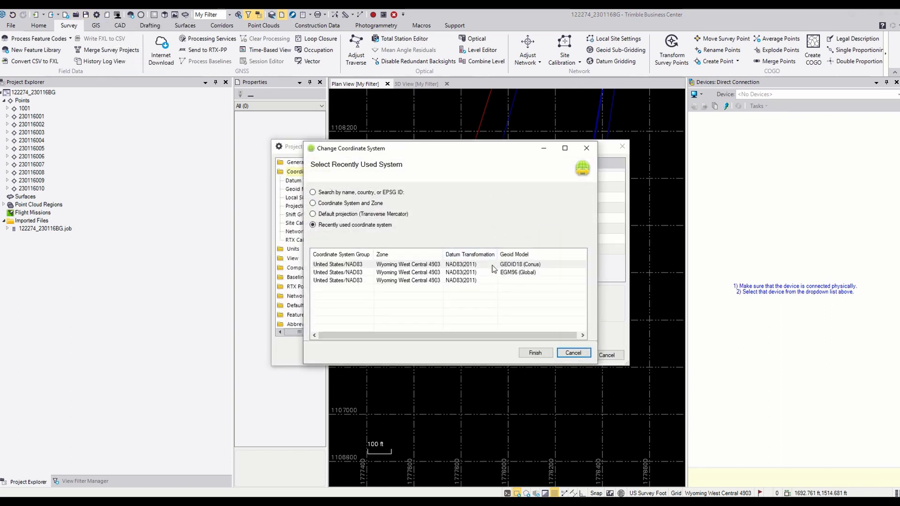
left_click(516, 265)
left_click(335, 203)
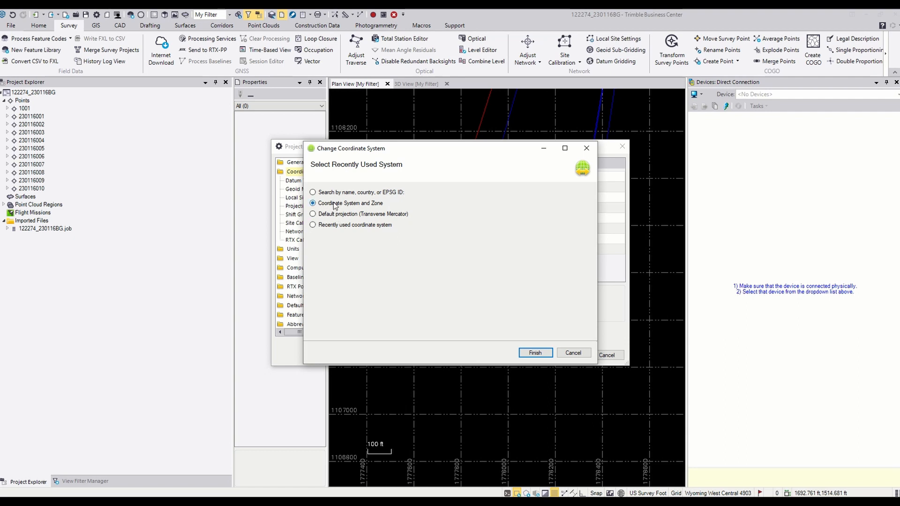
left_click(358, 308)
left_click(445, 308)
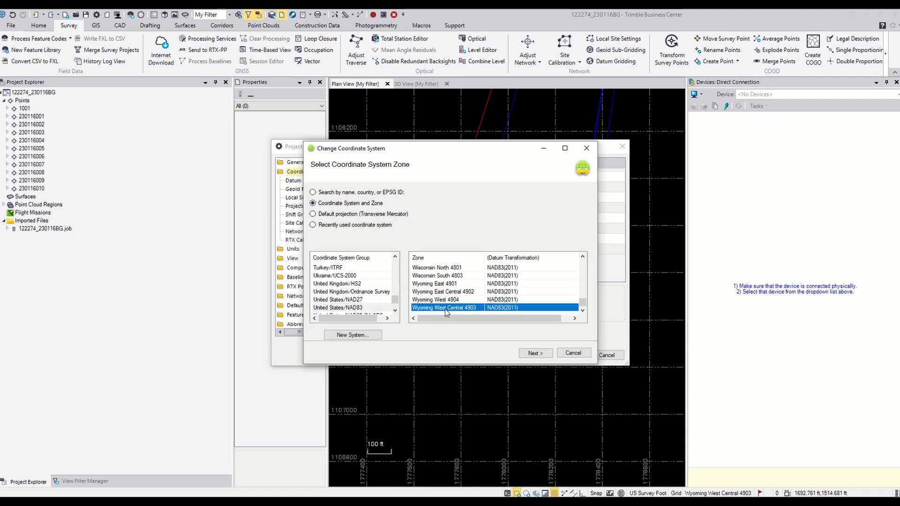
left_click(534, 354)
left_click(535, 353)
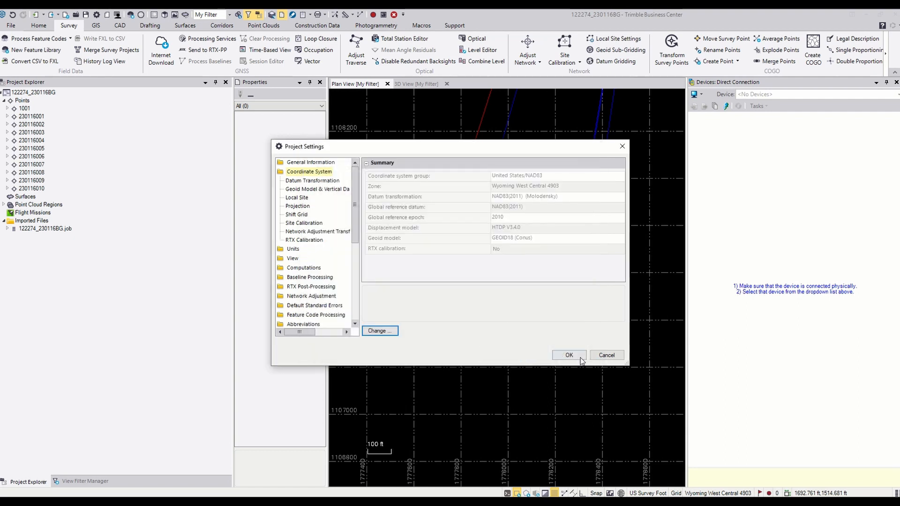
left_click(569, 355)
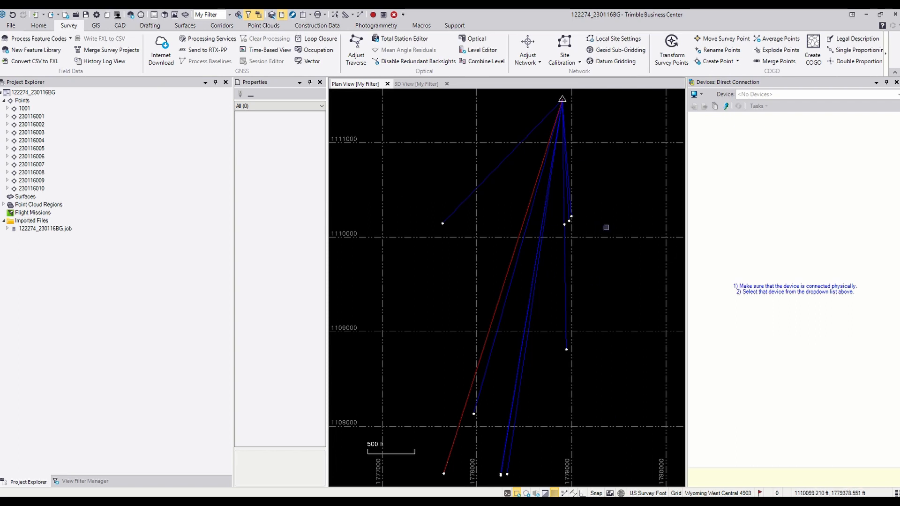
middle_click_drag(542, 381, 531, 347)
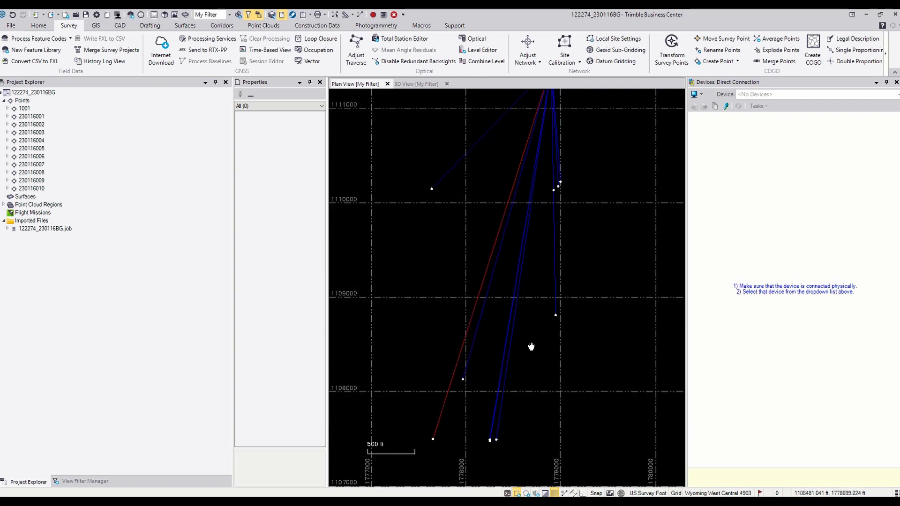
middle_click_drag(569, 248, 566, 264)
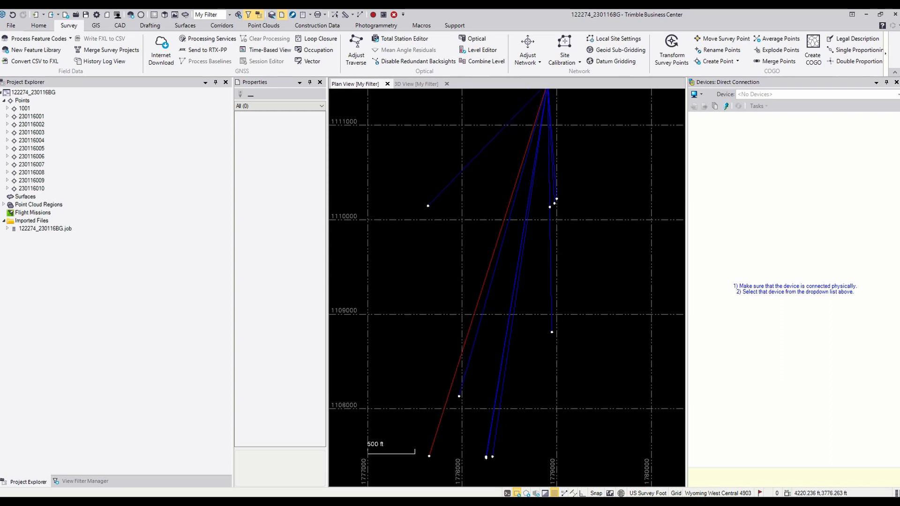
Step: Open the file browser at the point_cloud folder under 122274_Youtube > 002_Photogrammetry > 122274_230116BG > 2_densification
key("super+e")
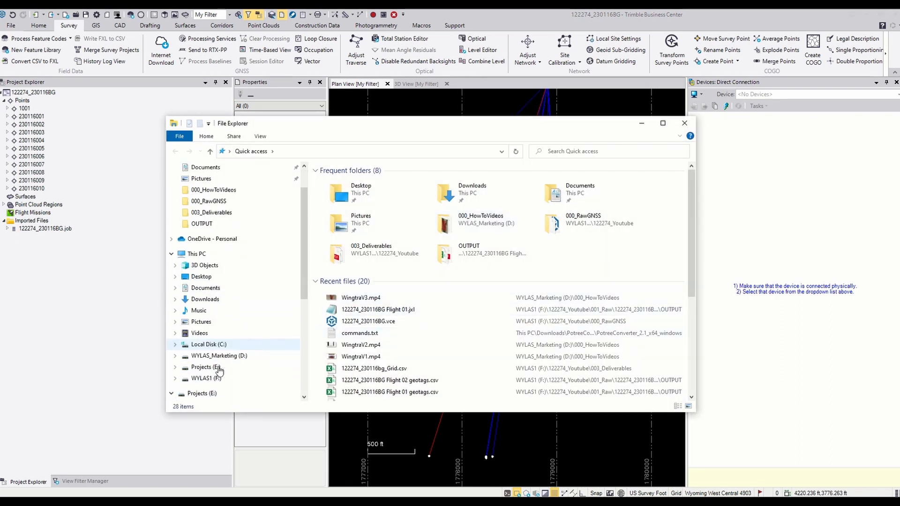
scroll(215, 370, "down", 1)
left_click(213, 379)
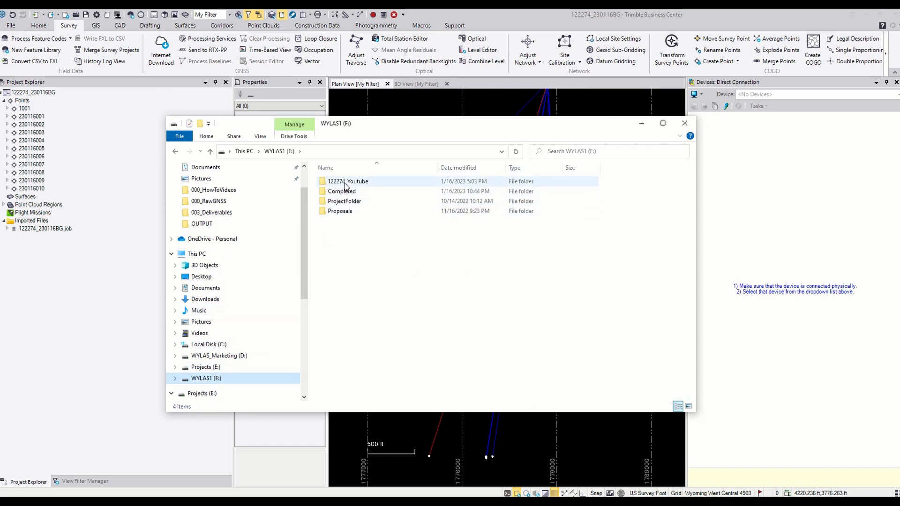
double_click(346, 182)
double_click(349, 202)
double_click(347, 182)
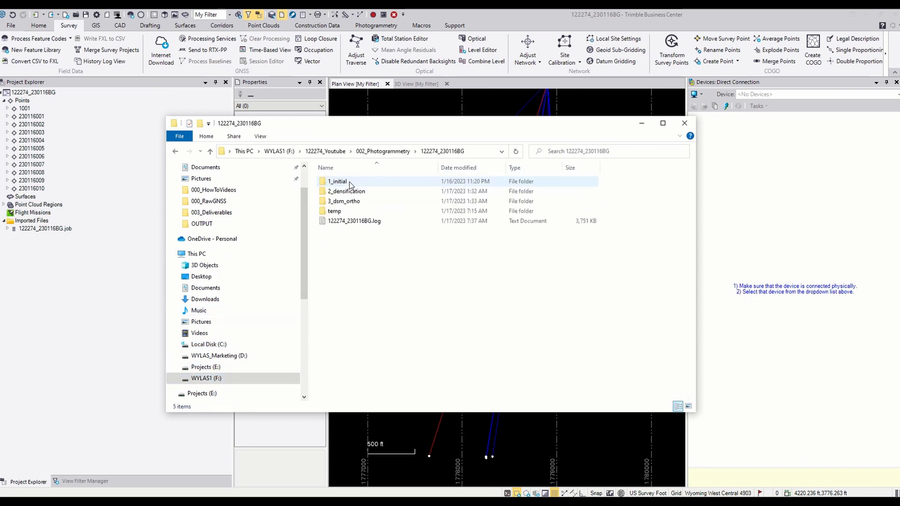
left_click(348, 193)
double_click(348, 193)
double_click(349, 192)
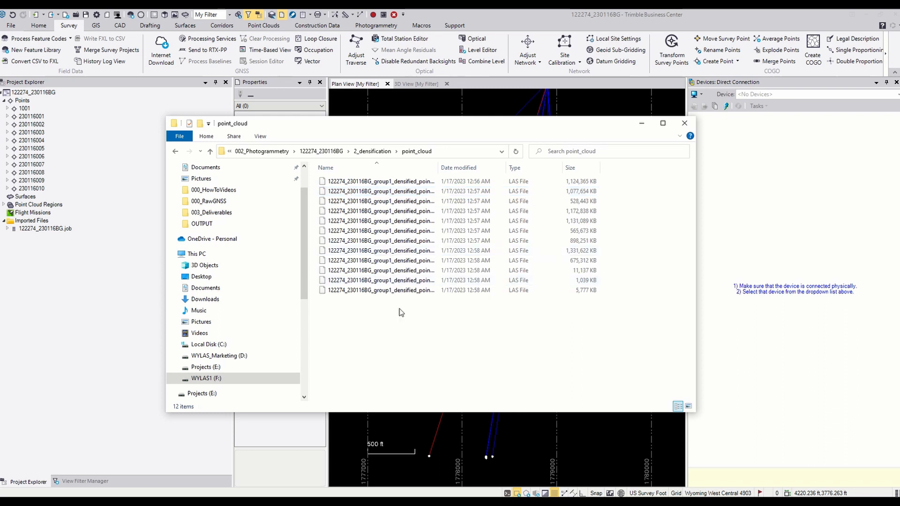
Step: Import all the densified LAS files as georeferenced, grid-scaled in the project's coordinate system, applying the setting to the next 11 imports
left_click_drag(399, 308, 387, 185)
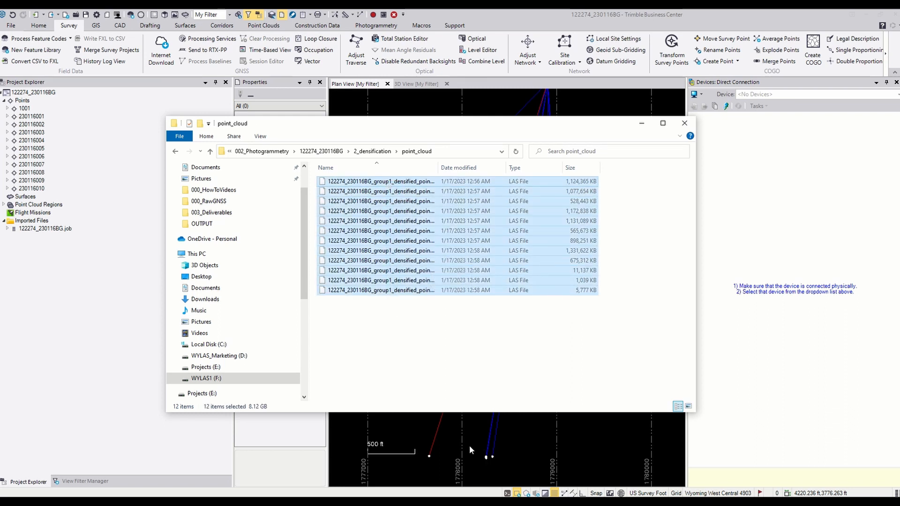
left_click(642, 123)
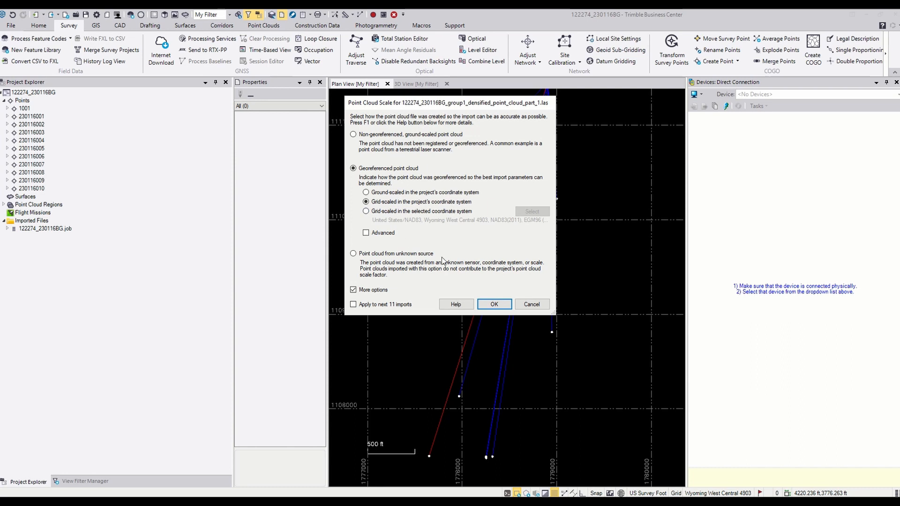
left_click(382, 305)
left_click(495, 304)
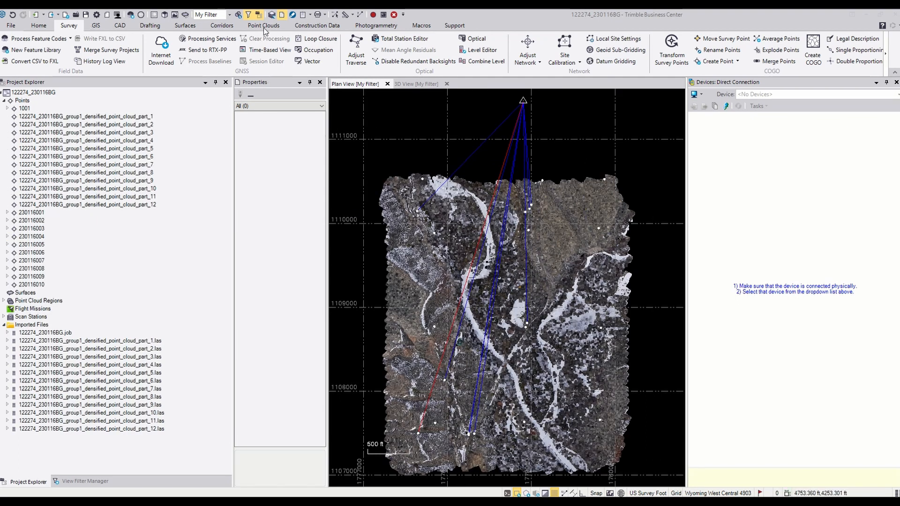
Step: Set a Global project location at control point 1001 and use ground coordinates with the scale factor computed from that location
left_click(618, 39)
left_click(723, 130)
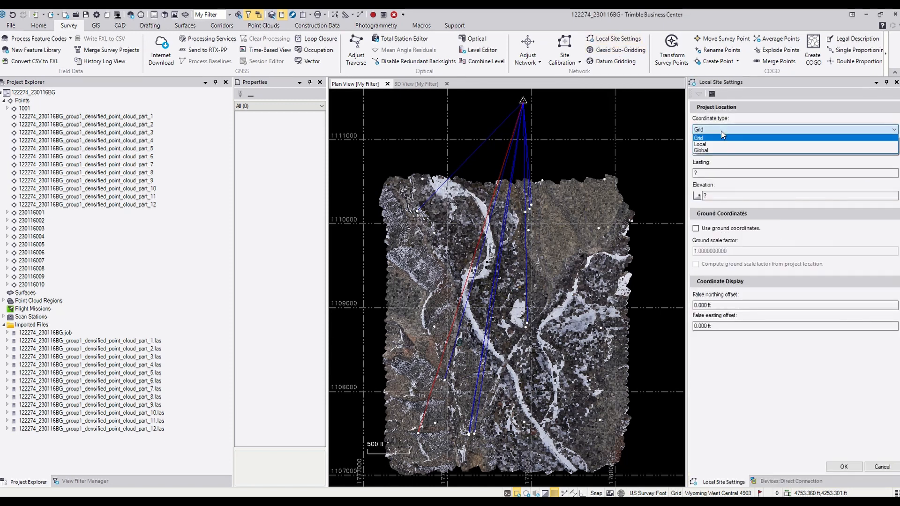
left_click(703, 150)
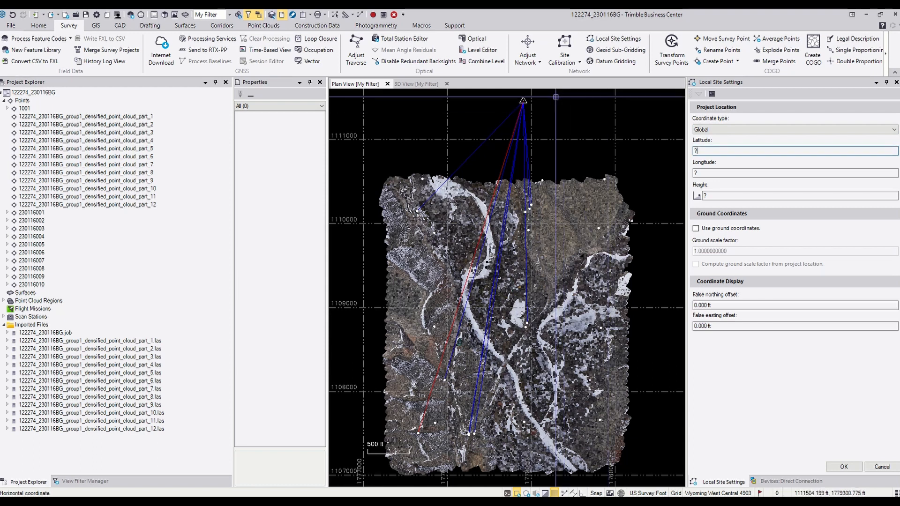
left_click(523, 100)
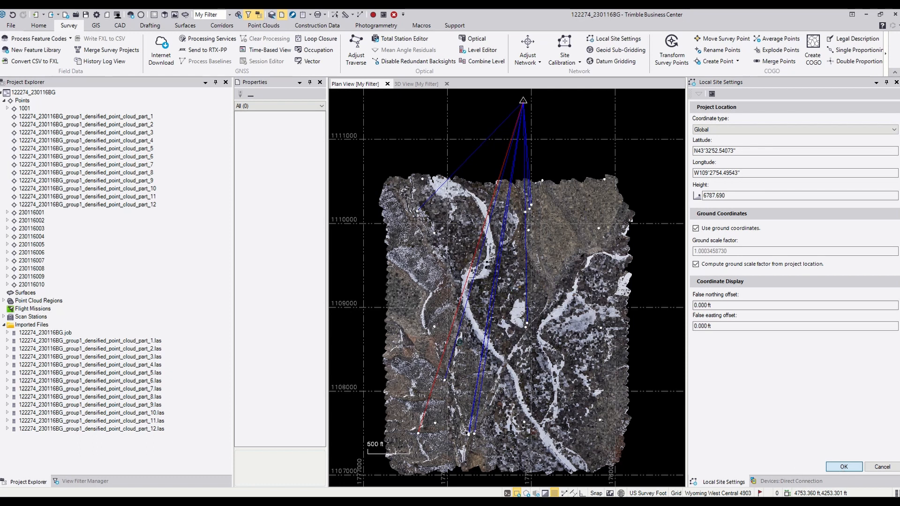
left_click(844, 467)
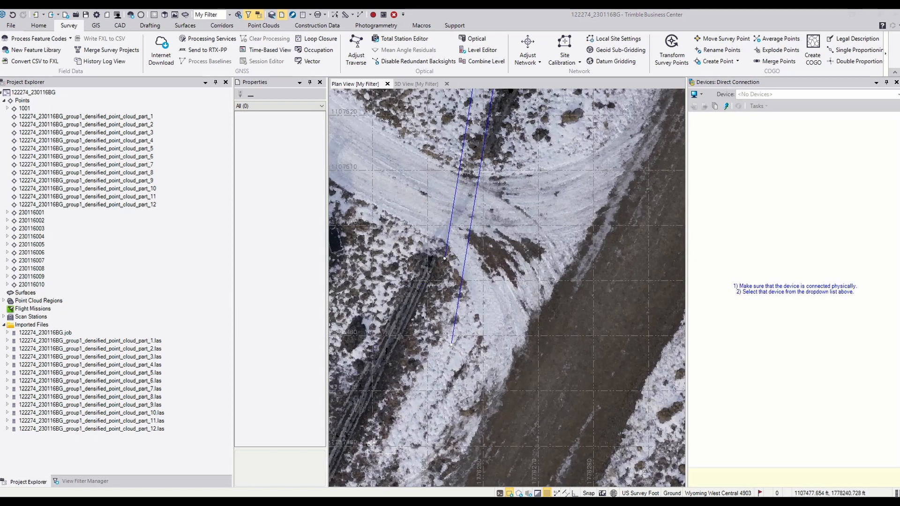
scroll(438, 317, "down", 1)
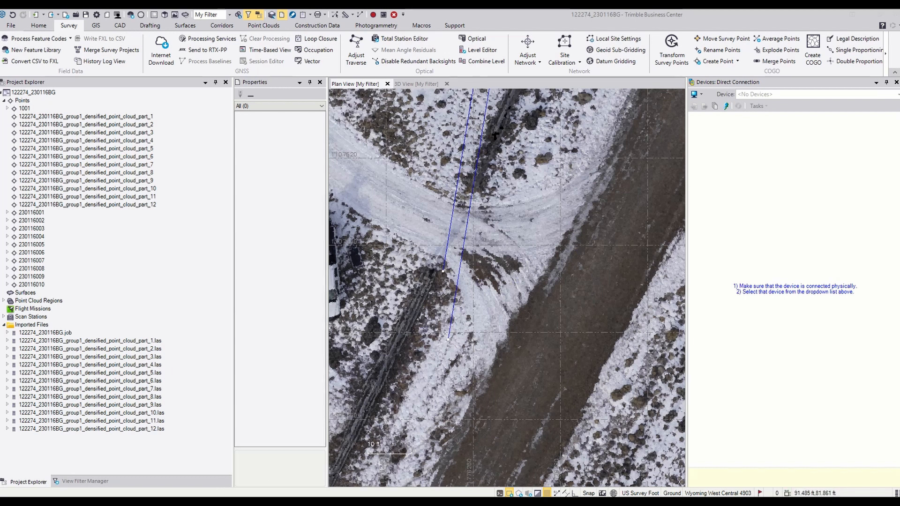
Step: Import 122274_230116bg_Grid.csv from the 003_Deliverables folder into the ground project using the P,N,E,elev,Code (Unknown) definition
key("alt+Tab")
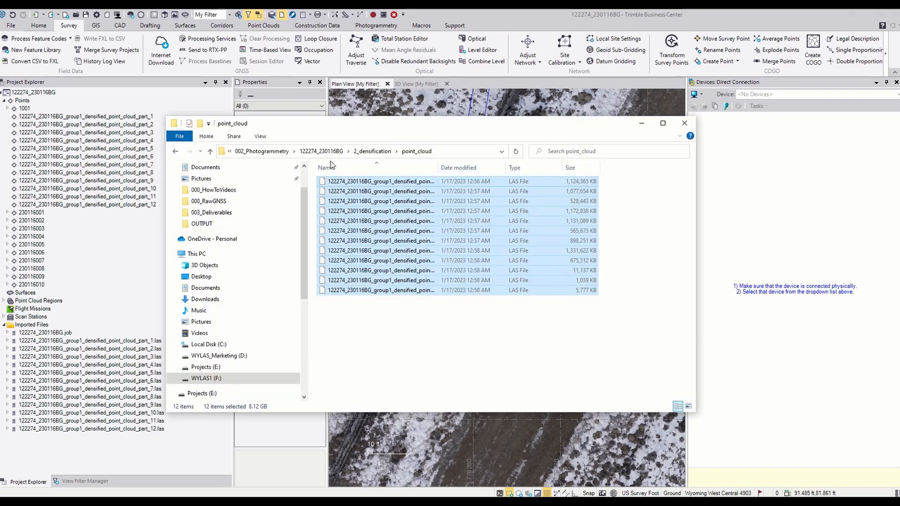
left_click(260, 151)
left_click(291, 152)
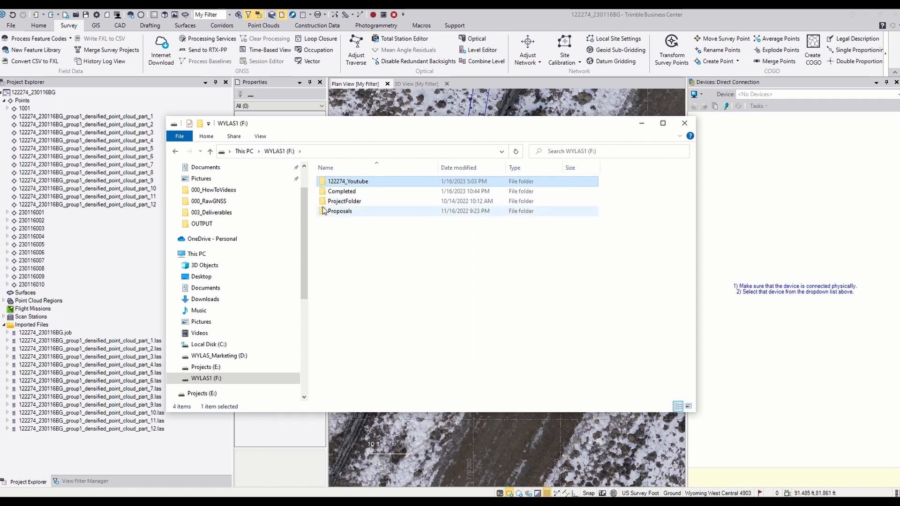
double_click(352, 183)
left_click(346, 213)
double_click(348, 212)
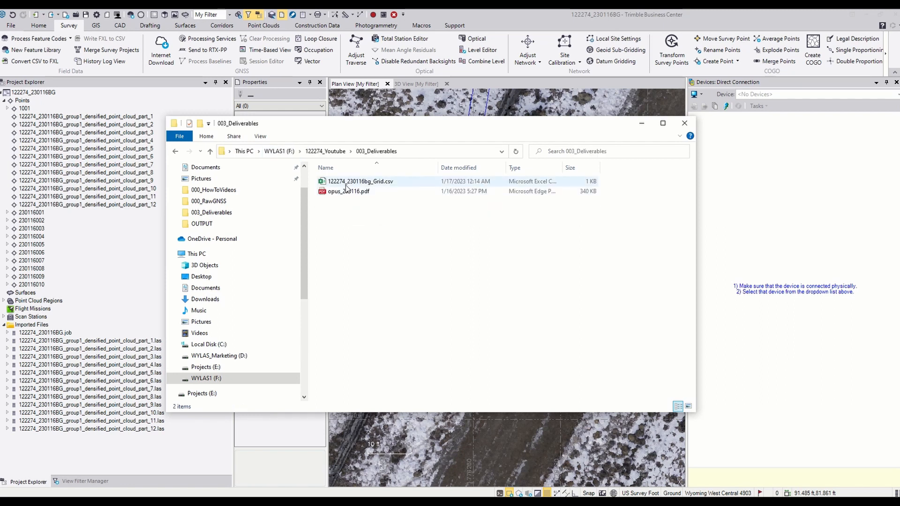
left_click_drag(348, 186, 496, 423)
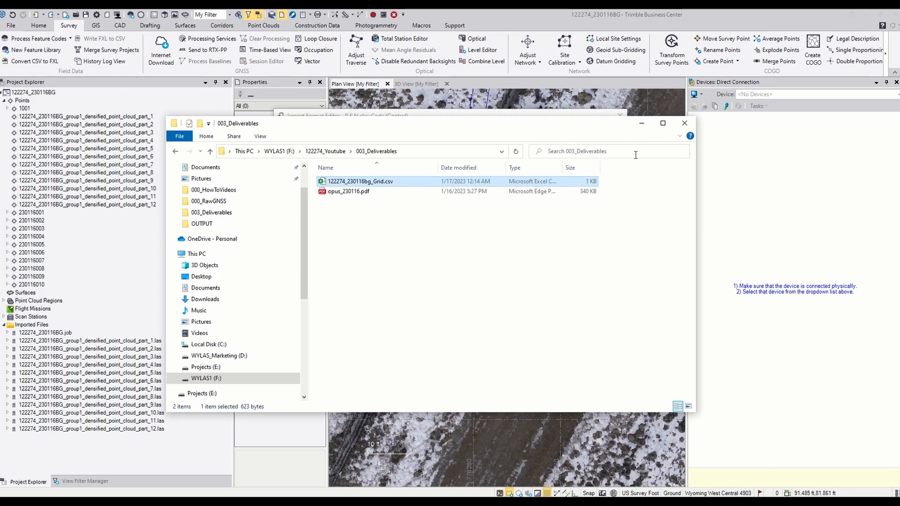
left_click(642, 123)
scroll(324, 216, "down", 2)
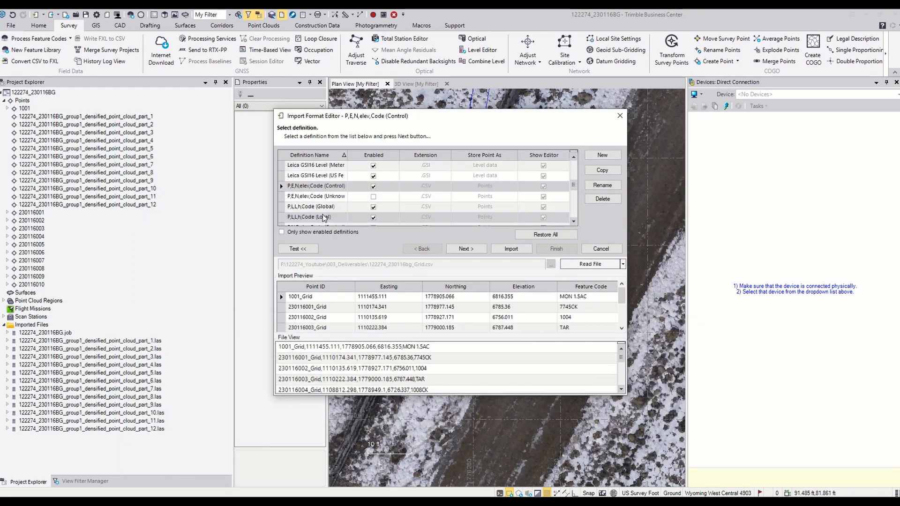
left_click(314, 209)
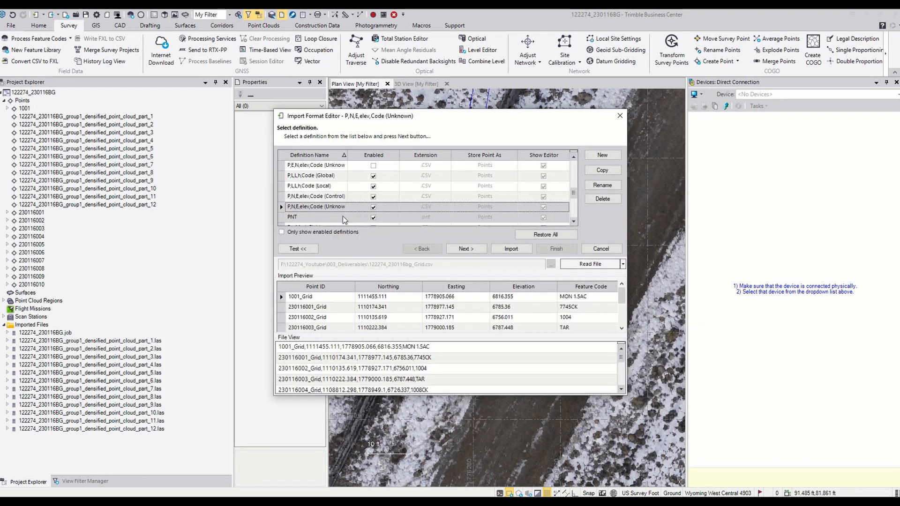
left_click(511, 248)
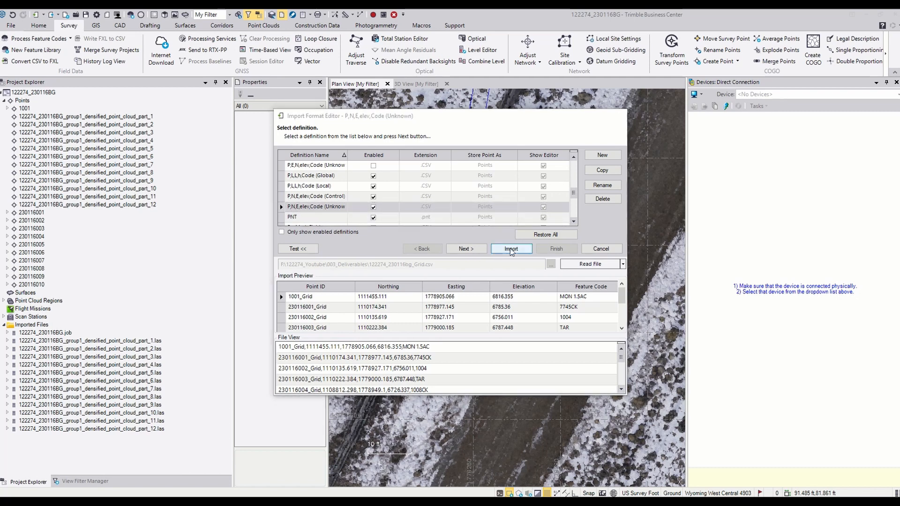
Step: Compare the imported grid points with the ground-scaled control points and point cloud beside the dirt road
scroll(470, 439, "up", 5)
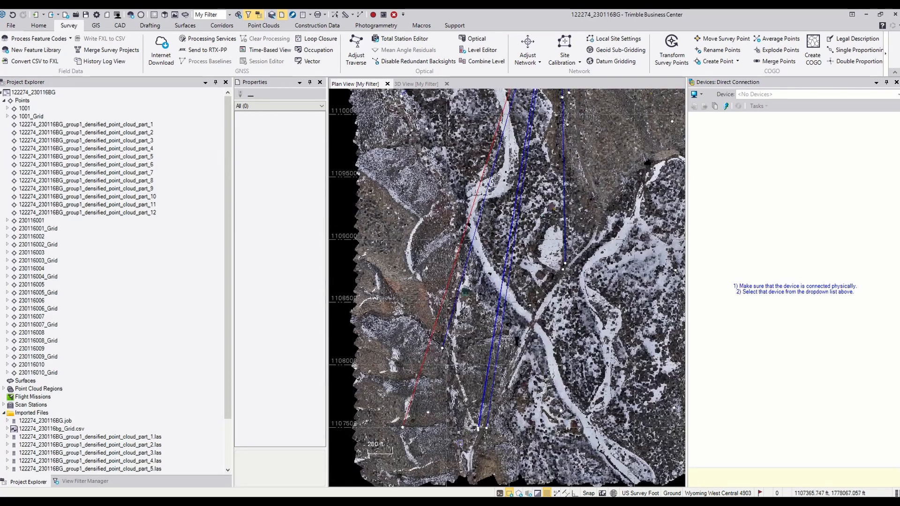
scroll(468, 395, "up", 5)
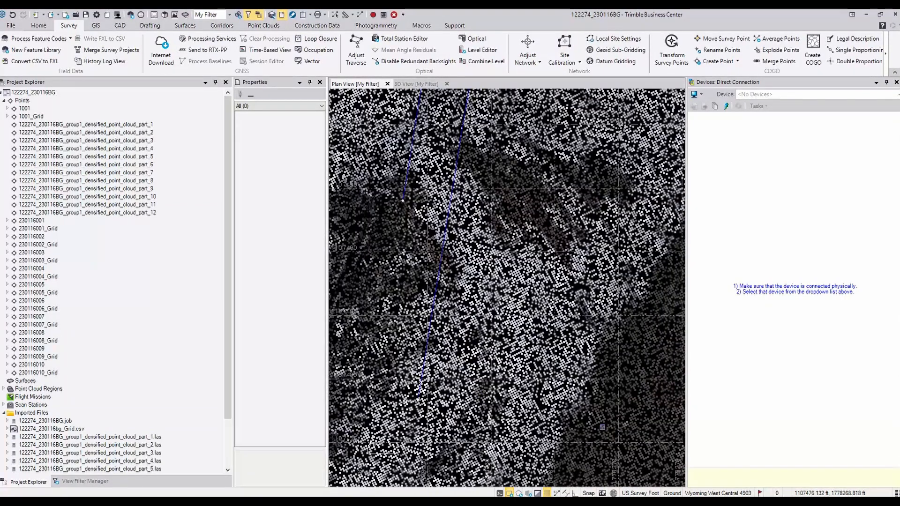
scroll(430, 400, "down", 3)
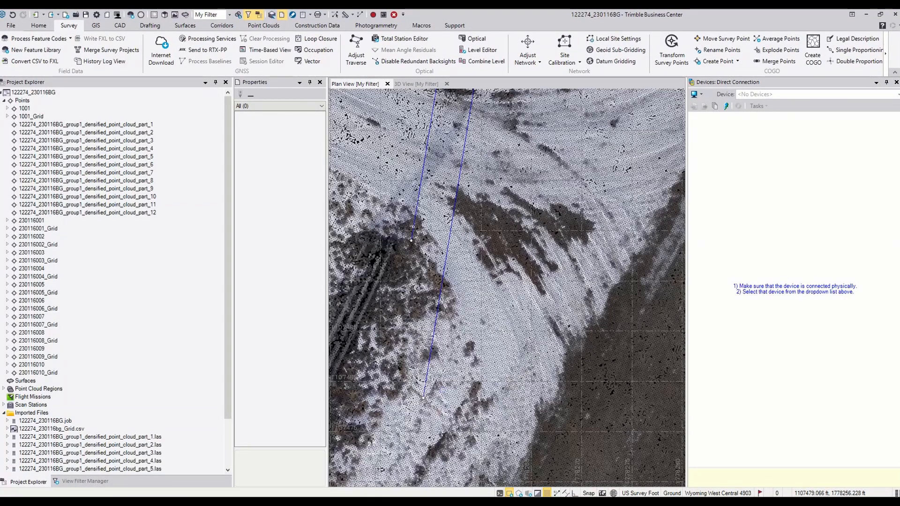
scroll(423, 397, "up", 2)
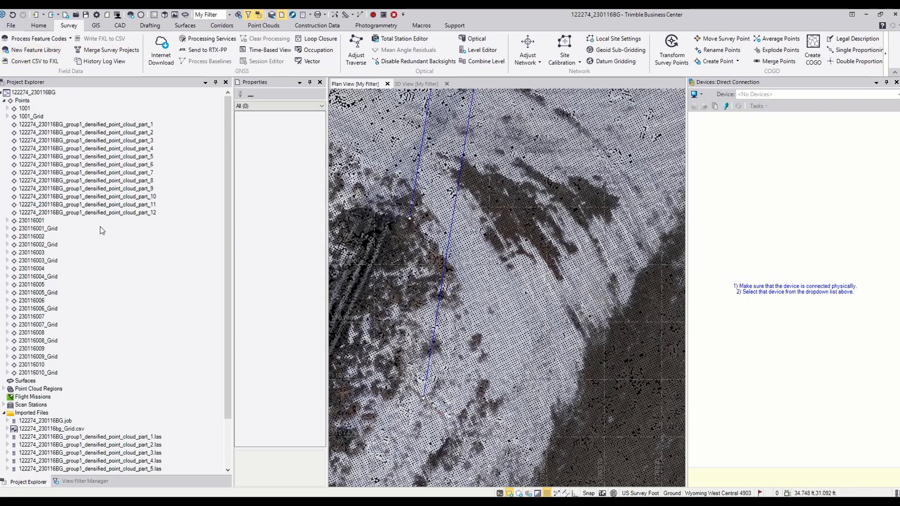
Step: Extract only the Ground class from the Never Classified point cloud region, using the Outdoor classification type and one new region per class
left_click(4, 101)
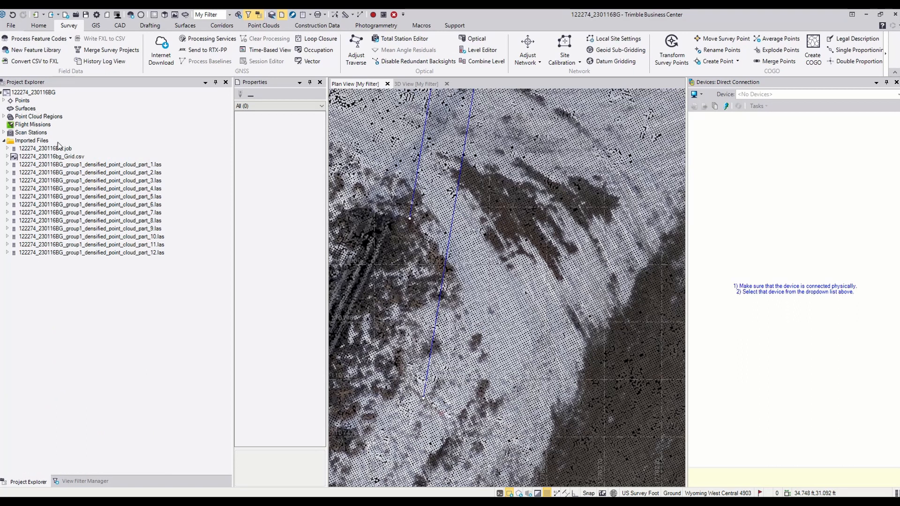
left_click(4, 117)
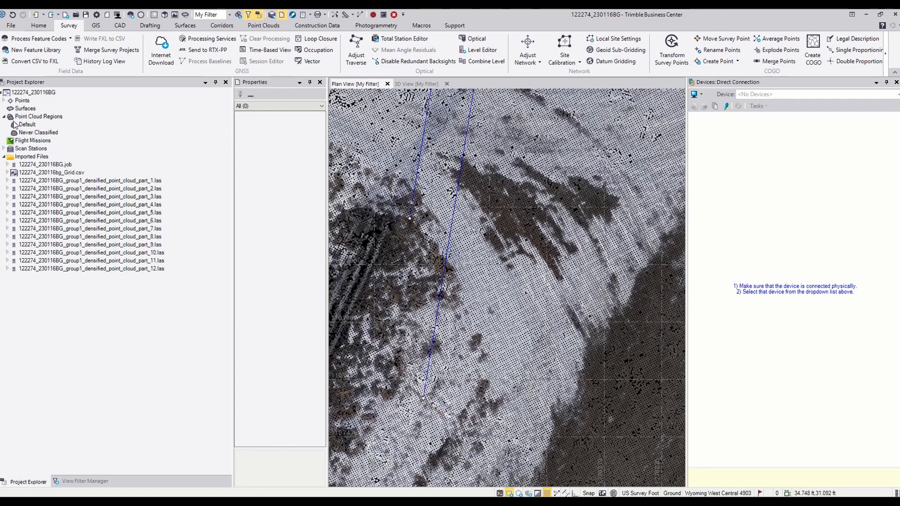
left_click(40, 132)
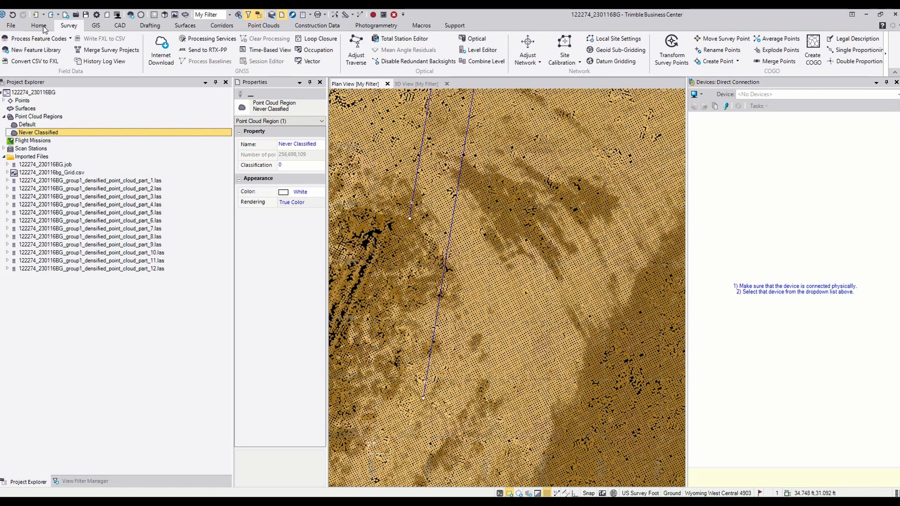
left_click(263, 26)
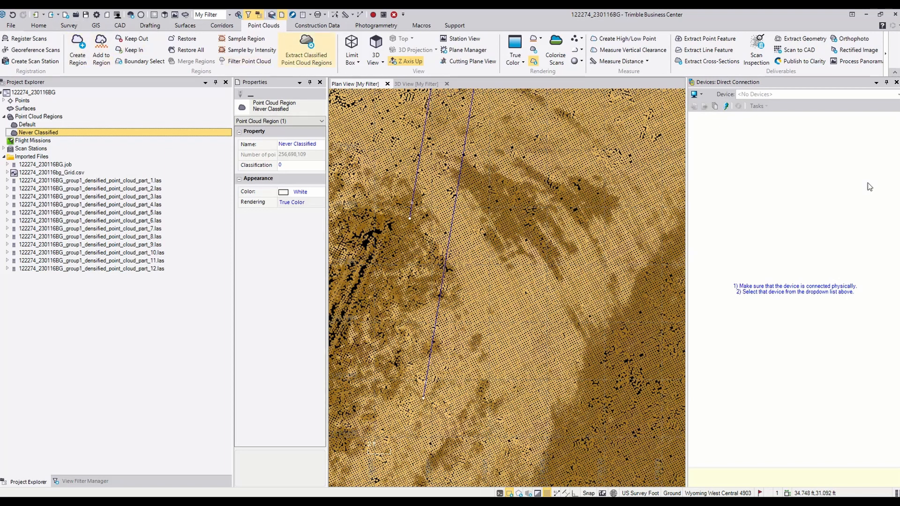
left_click(306, 51)
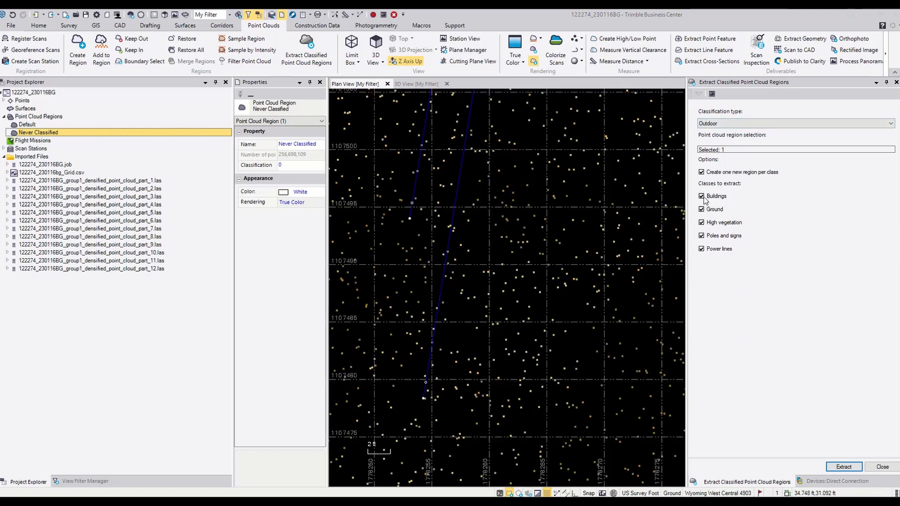
left_click(702, 196)
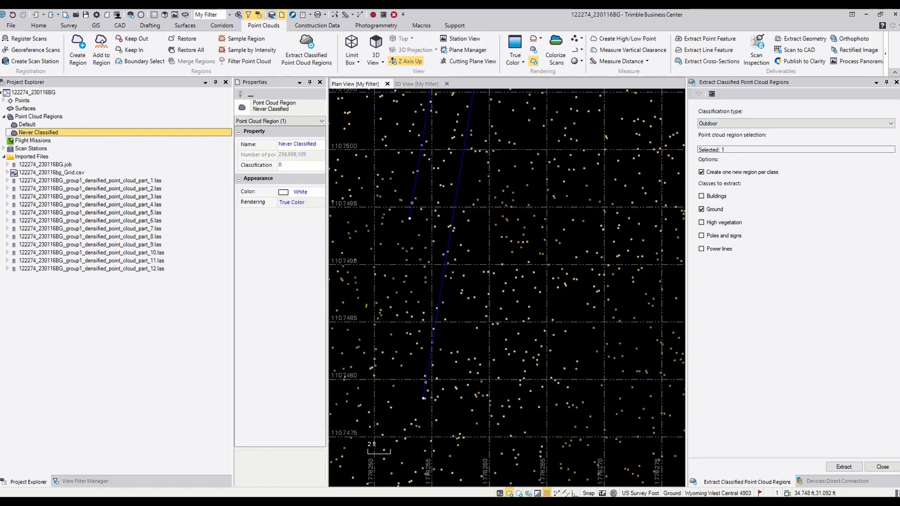
left_click(844, 467)
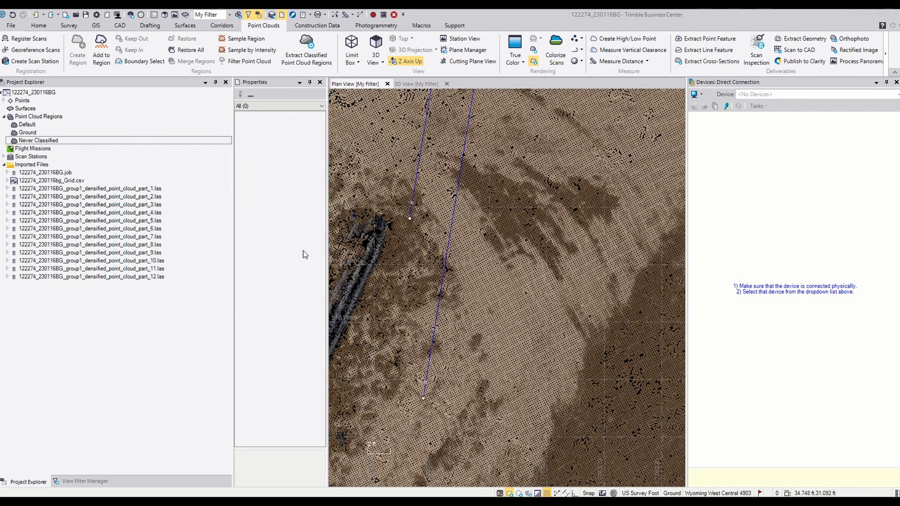
Step: Export the Ground point cloud region with the LAS exporter as 122274_230116BG_Ground.las in the 003_Deliverables folder
left_click(28, 133)
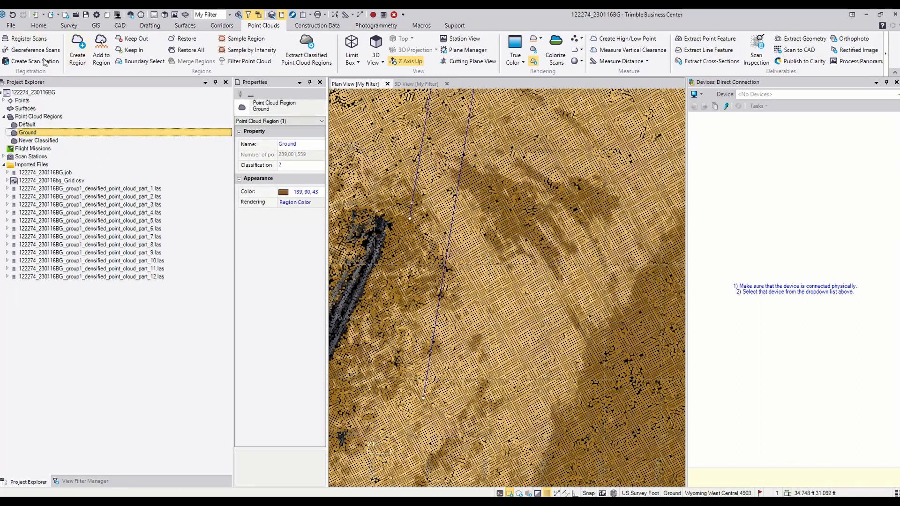
left_click(45, 27)
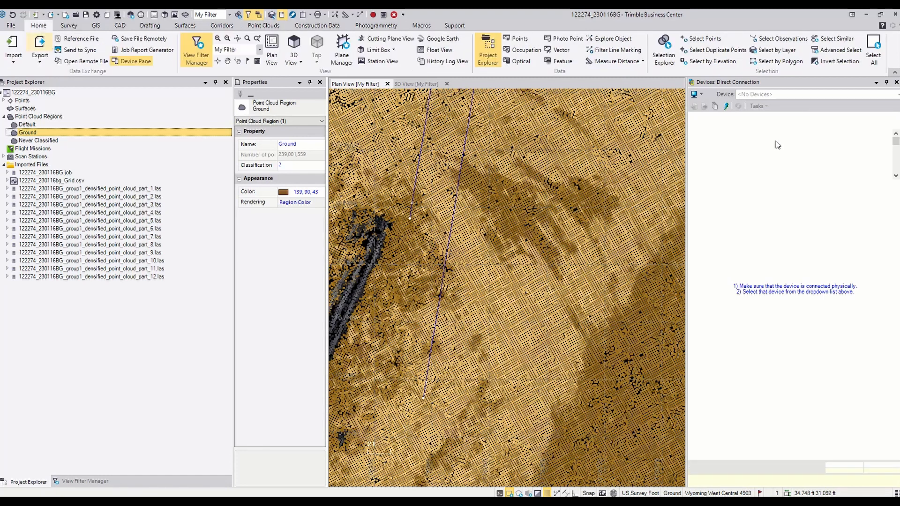
left_click(726, 118)
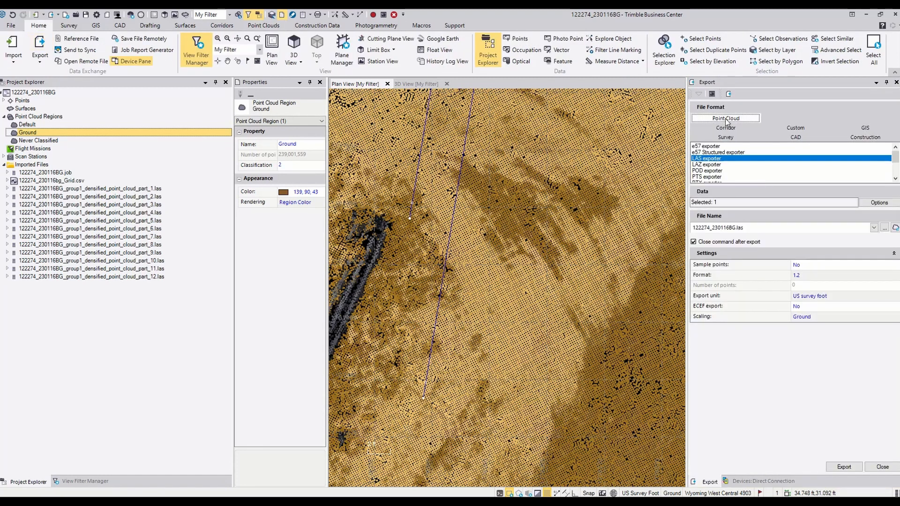
left_click(885, 228)
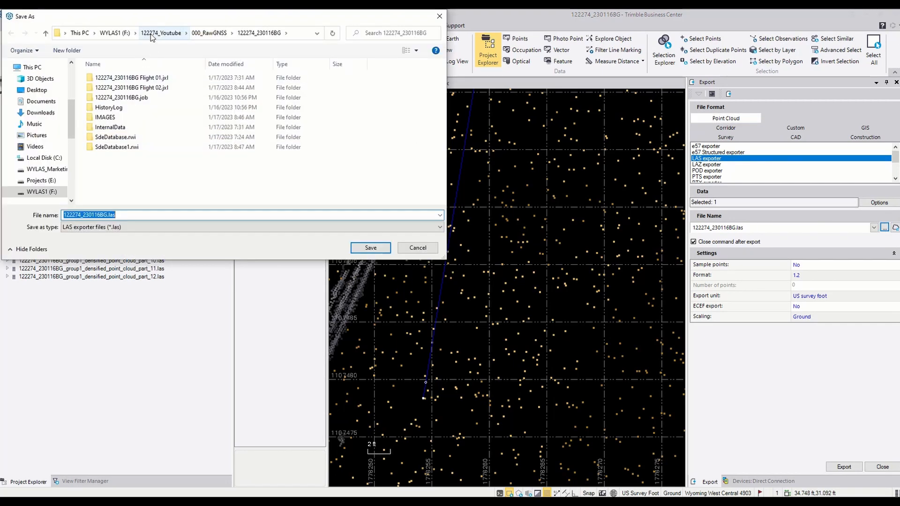
left_click(153, 37)
double_click(123, 108)
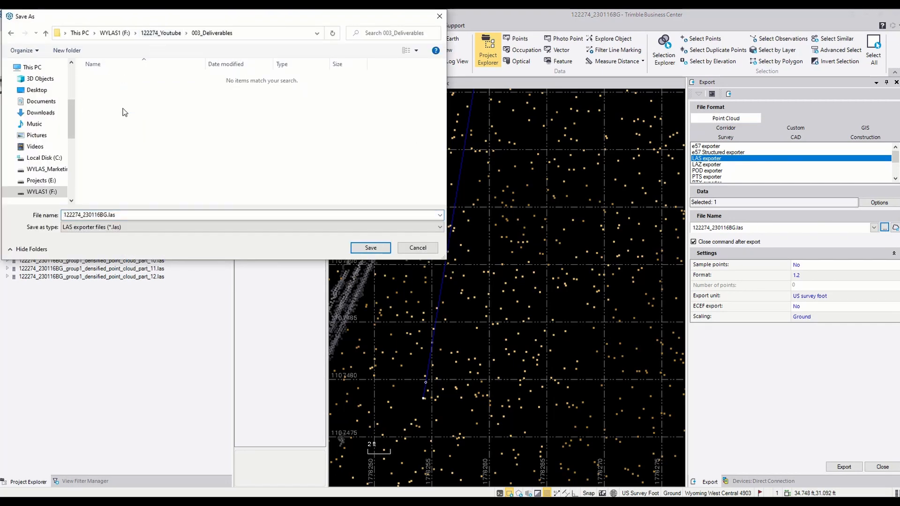
double_click(107, 214)
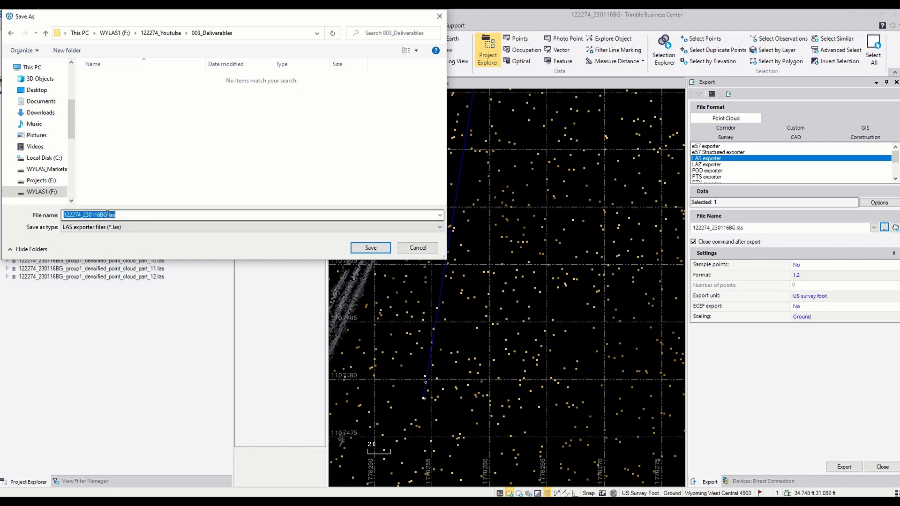
left_click(107, 214)
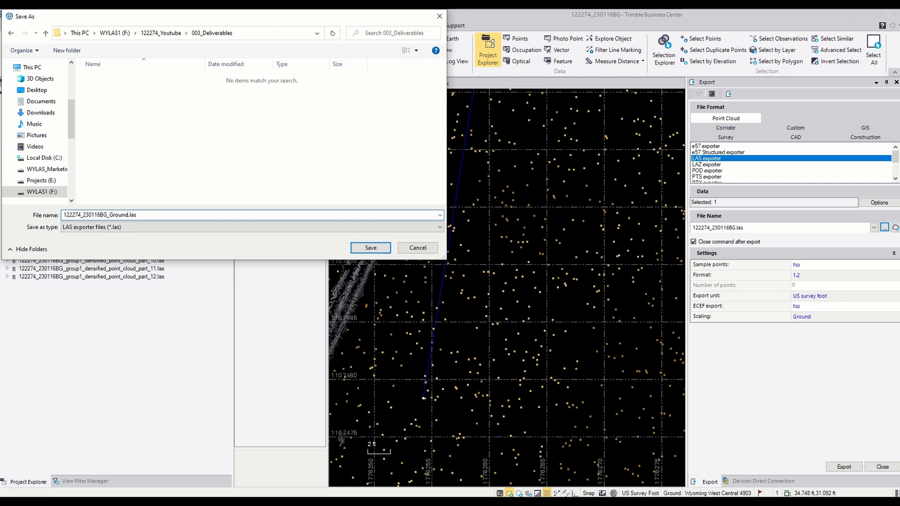
left_click(352, 248)
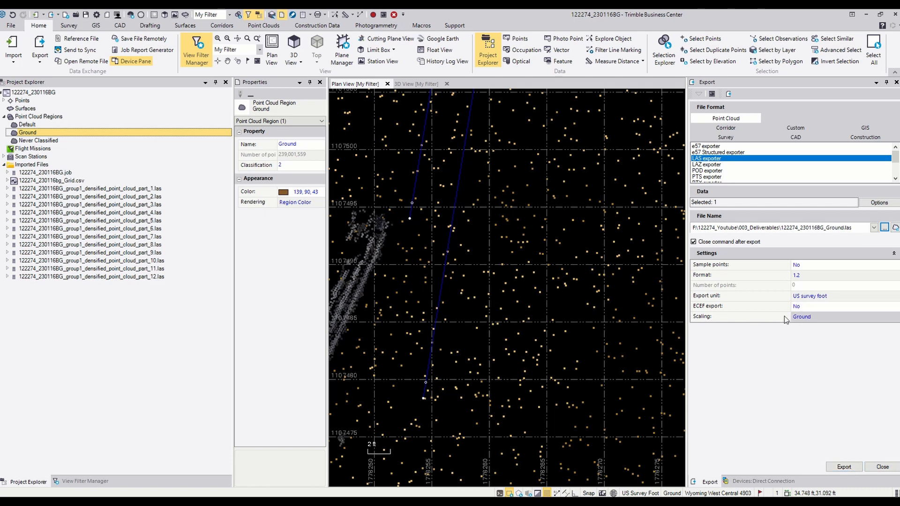
left_click(846, 467)
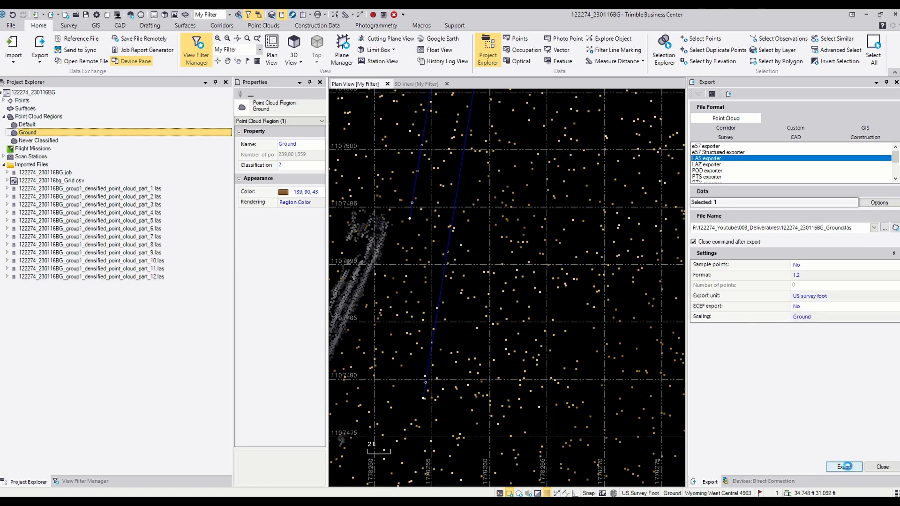
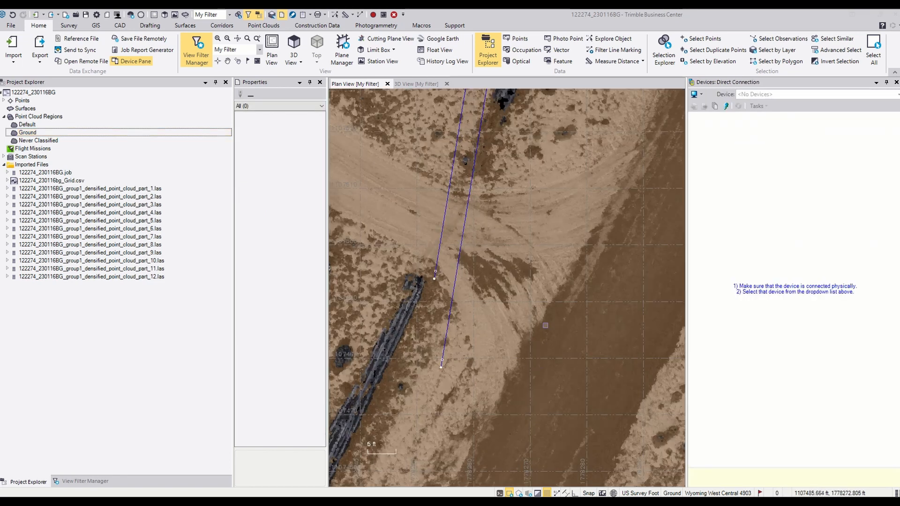
Step: Create a point cloud region named Check from a small rectangle of points around the lower control point beside the dirt road
left_click(264, 25)
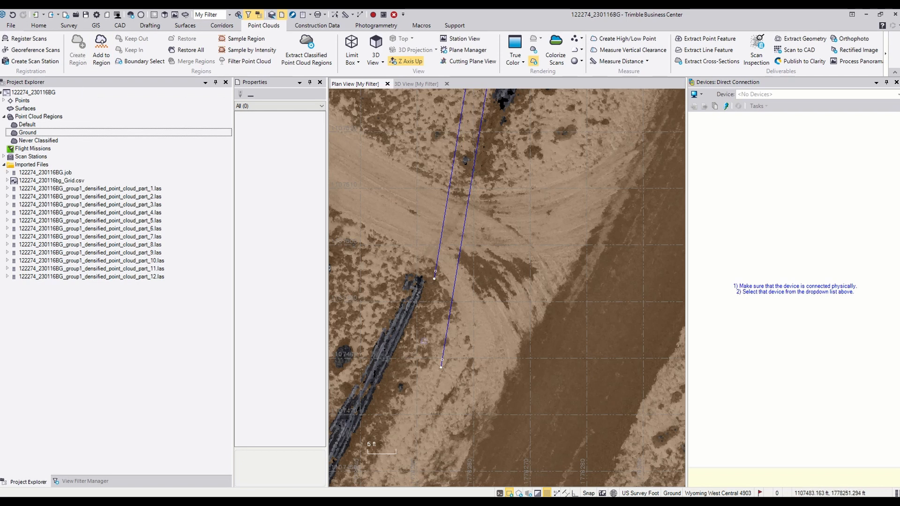
left_click_drag(406, 328, 492, 401)
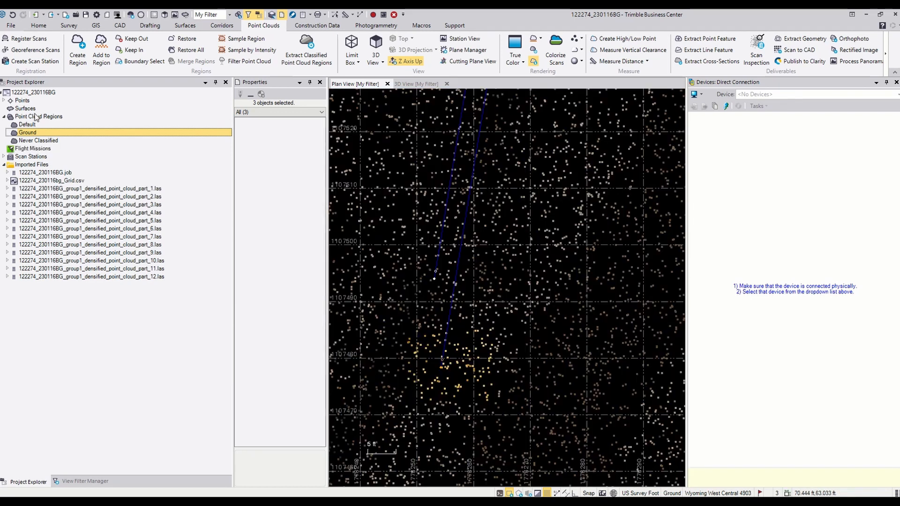
left_click(77, 52)
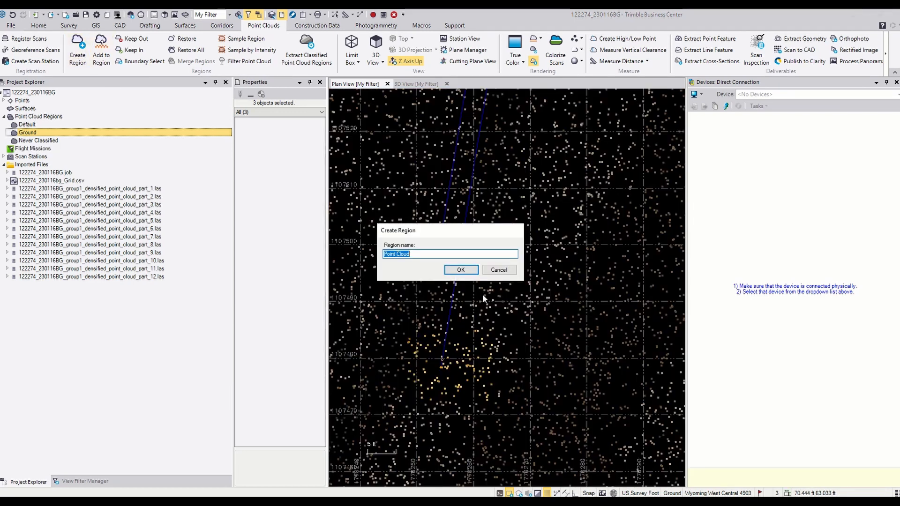
type("Check")
left_click(454, 269)
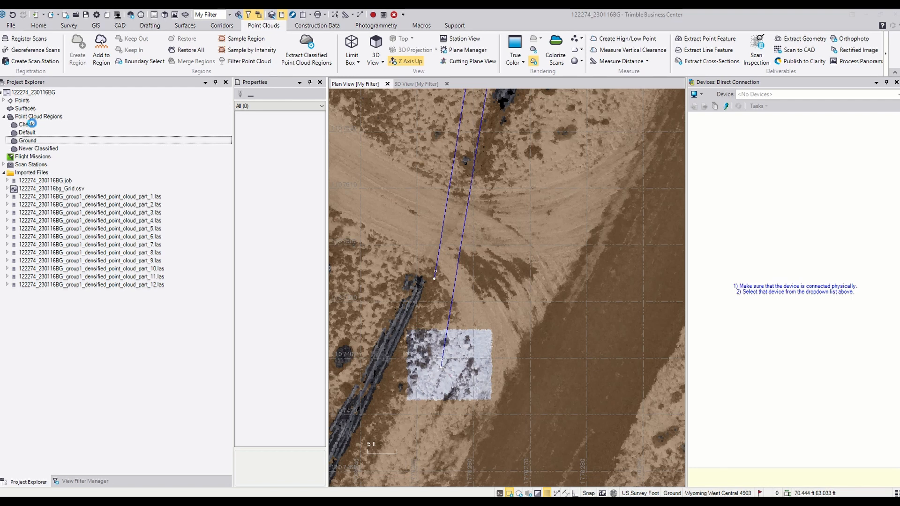
Step: Export the Check region as 122274_checkGround.las with the LAS exporter, using Ground scaling
left_click(32, 123)
left_click(38, 26)
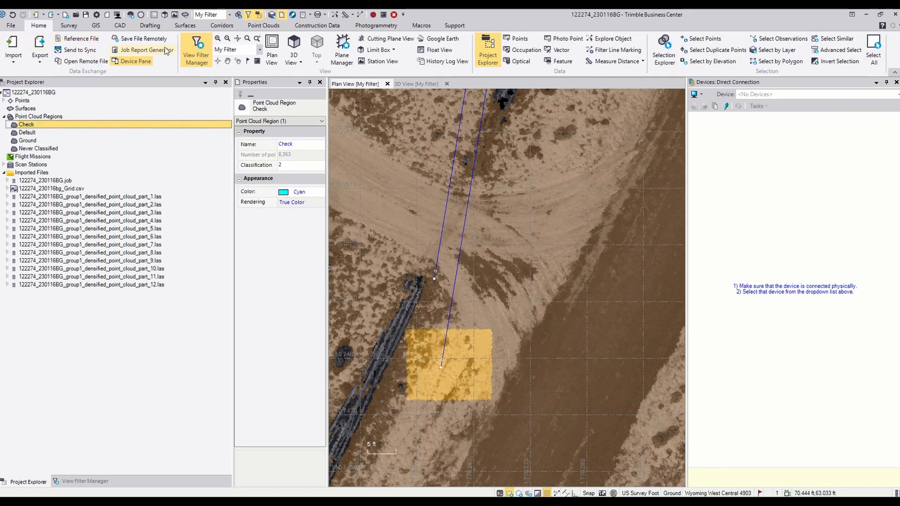
left_click(39, 47)
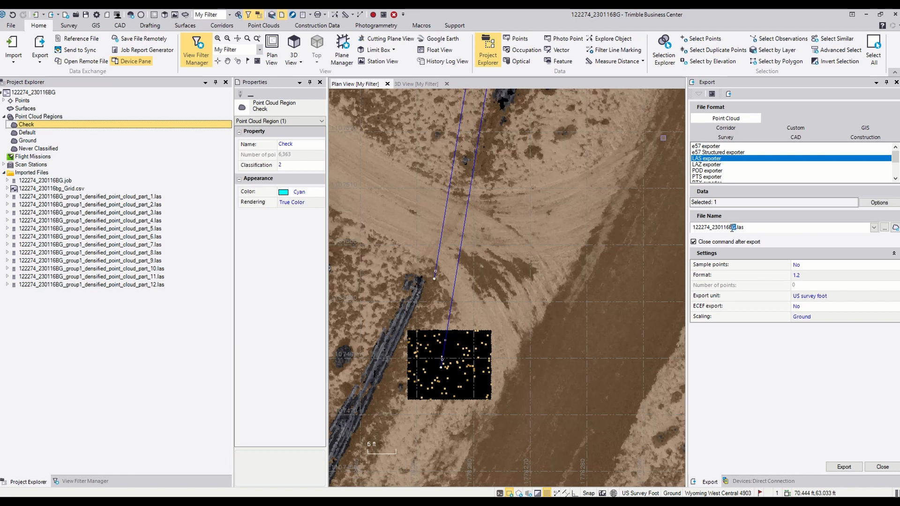
left_click_drag(733, 228, 714, 230)
type("d")
type("Ground")
left_click(845, 467)
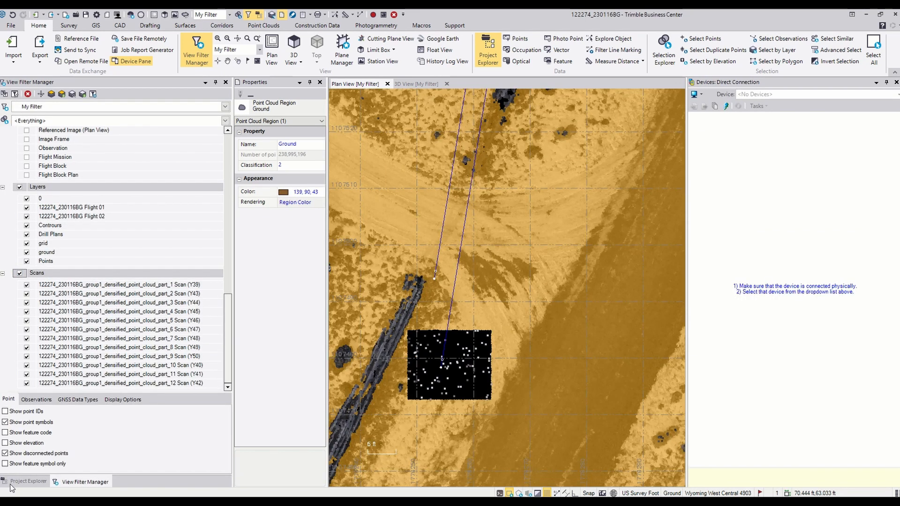
Step: Set up another LAS export of the Check region with the scaling set to Grid
left_click(11, 484)
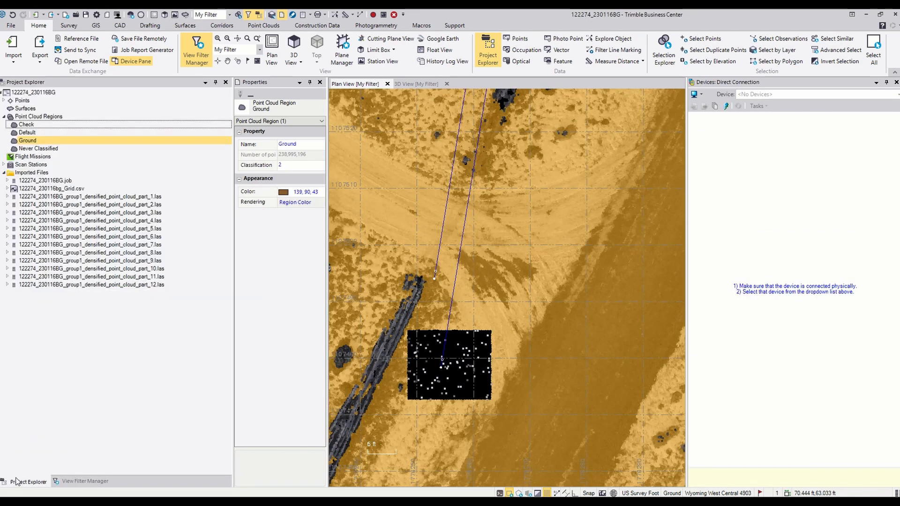
left_click(27, 125)
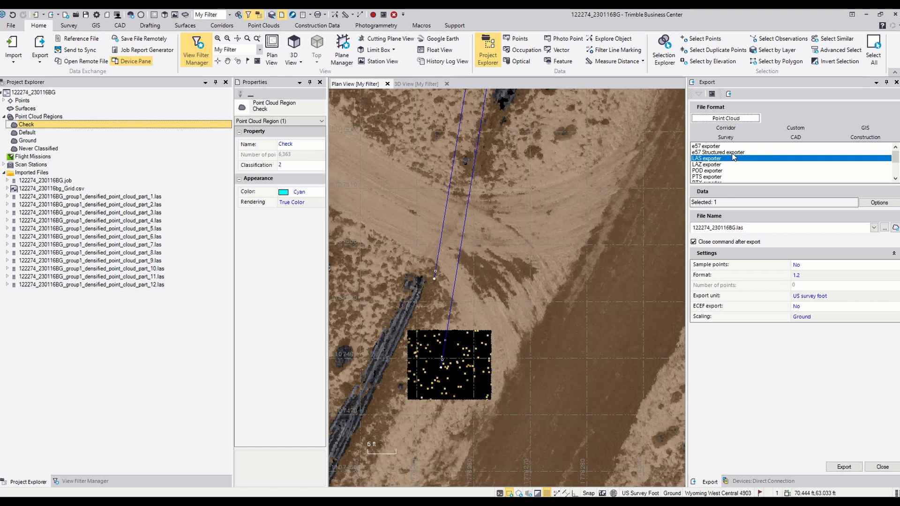
left_click(807, 317)
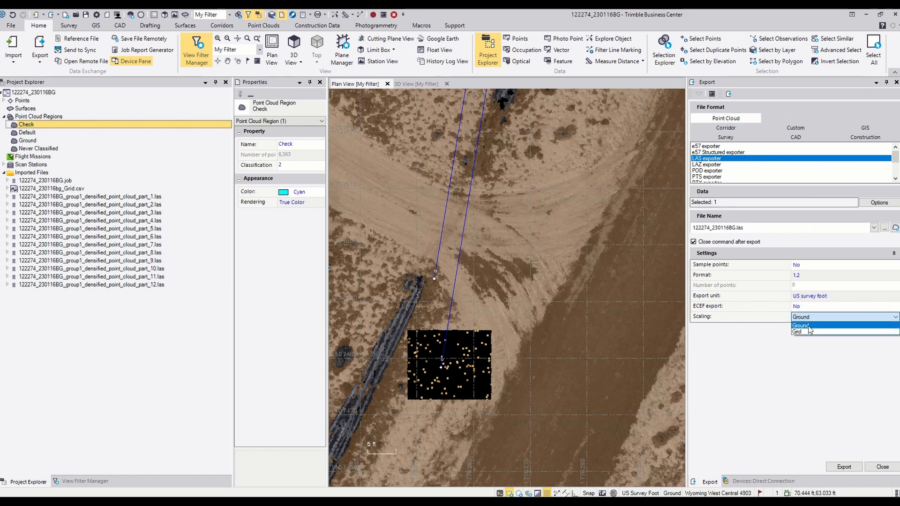
left_click(807, 330)
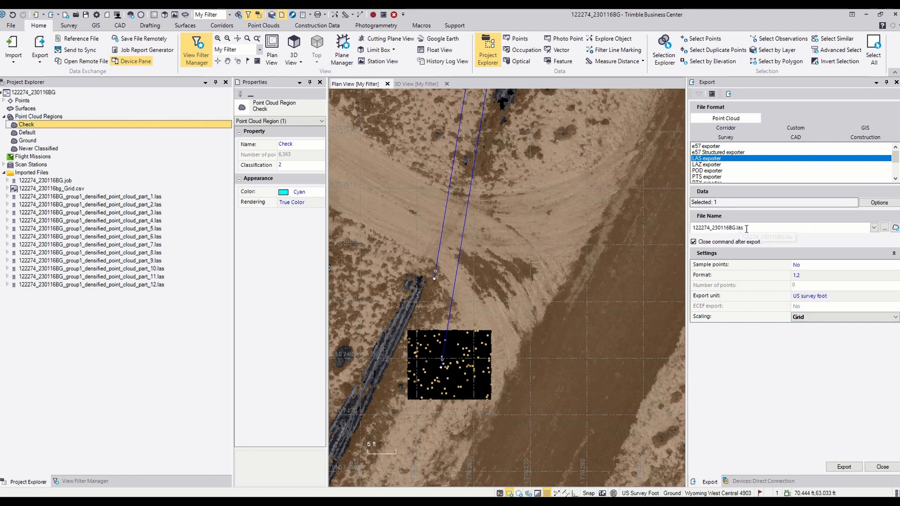
Step: Name the output file 122274_checkGrid.las in the 122274_230116BG project folder and export it
left_click(885, 228)
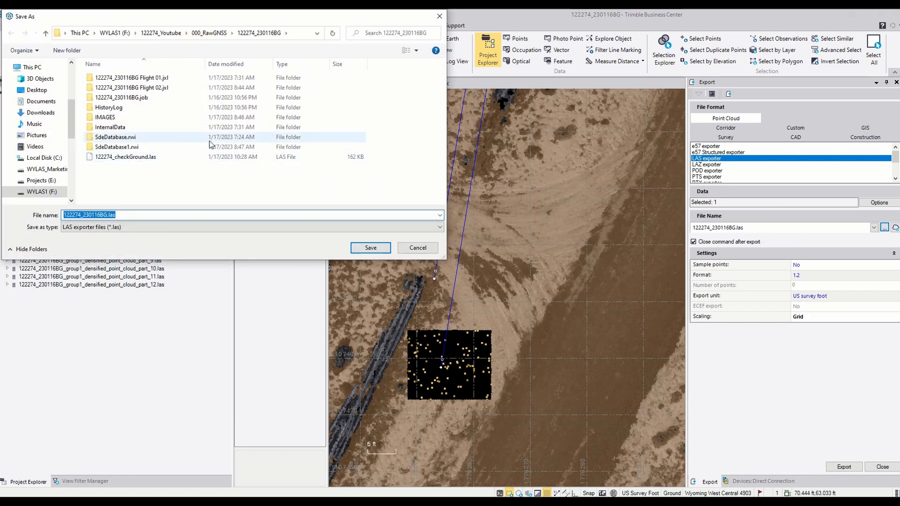
left_click(132, 158)
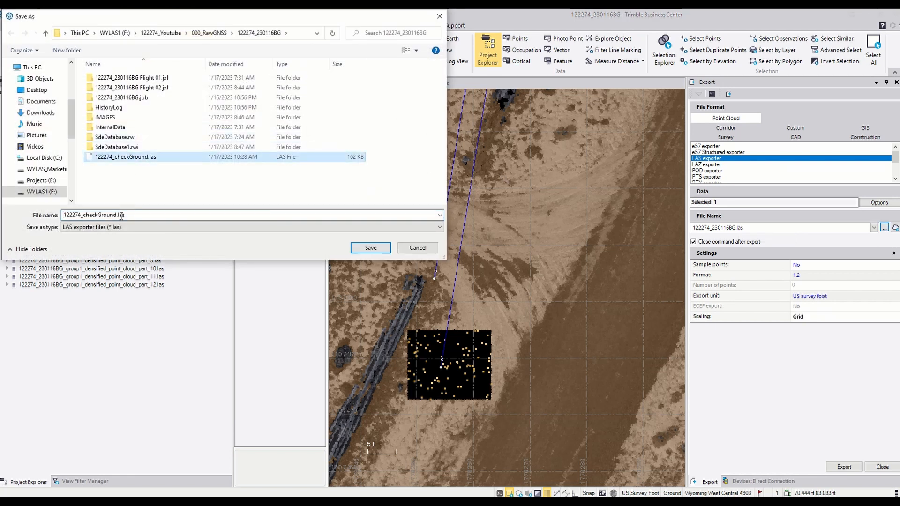
left_click(117, 214)
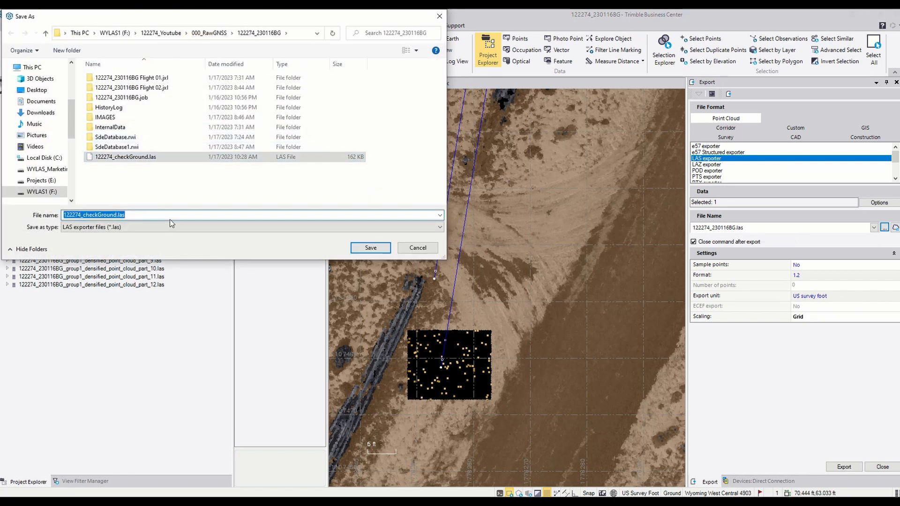
key("Left")
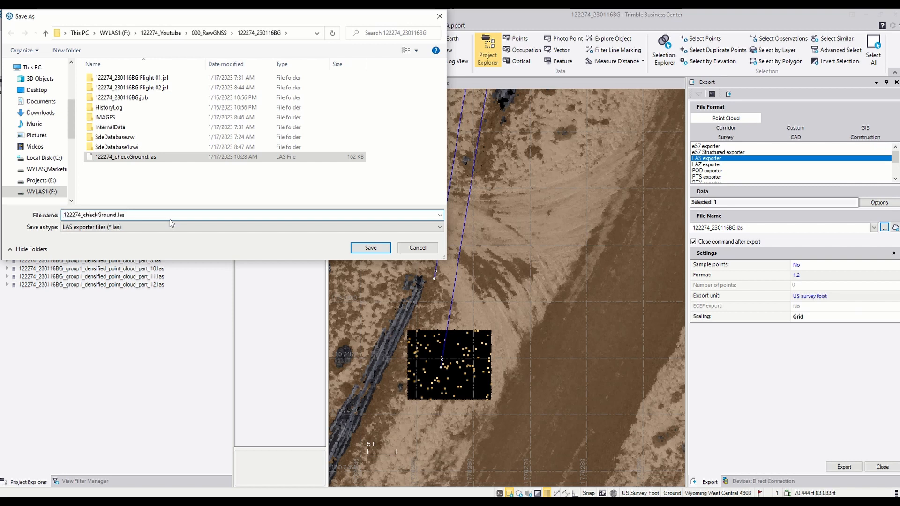
key("BackSpace")
key("BackSpace")
key("BackSpace")
key("BackSpace")
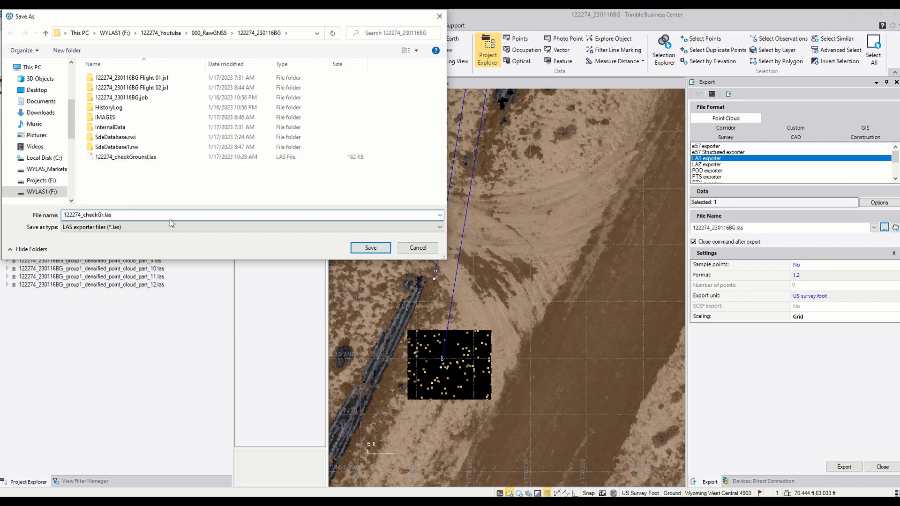
type("id")
left_click(371, 248)
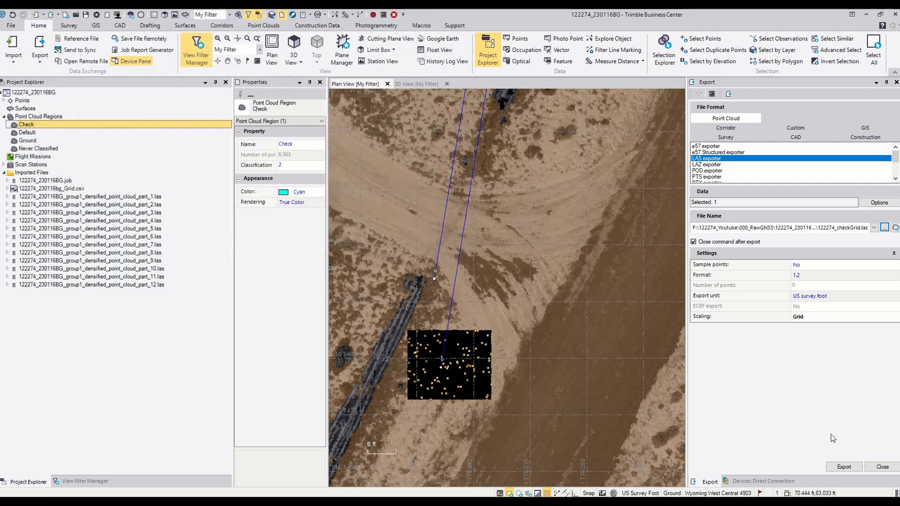
left_click(844, 467)
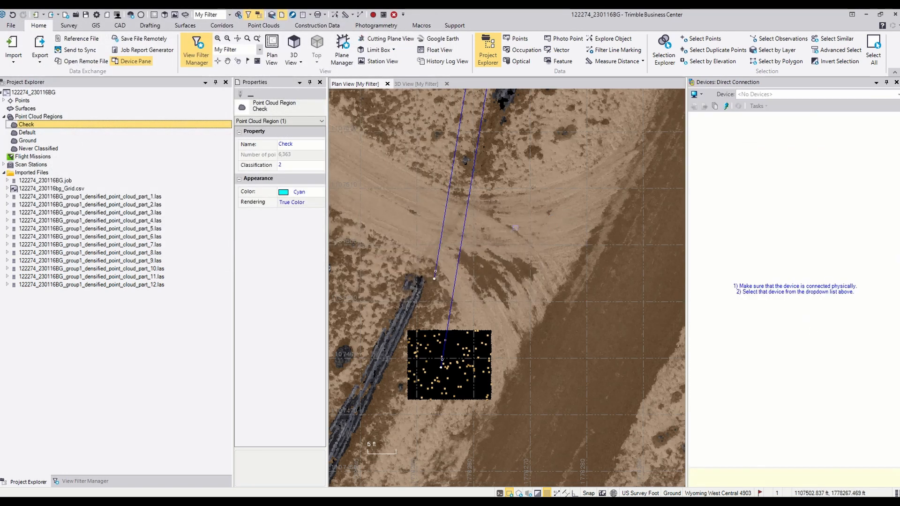
Step: Clear the region selection and hide all scans in My Filter, leaving the points near the Check area shown
key("Down")
key("Down")
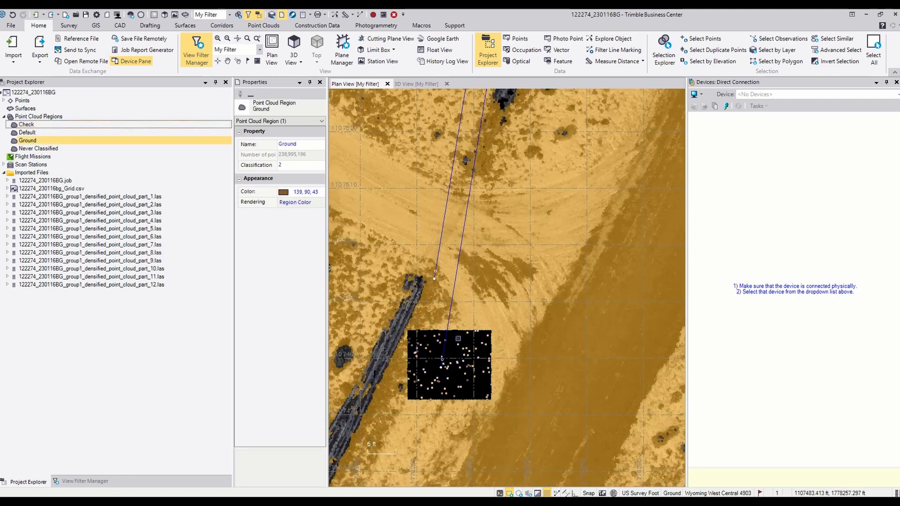
scroll(474, 272, "down", 1)
scroll(474, 272, "down", 8)
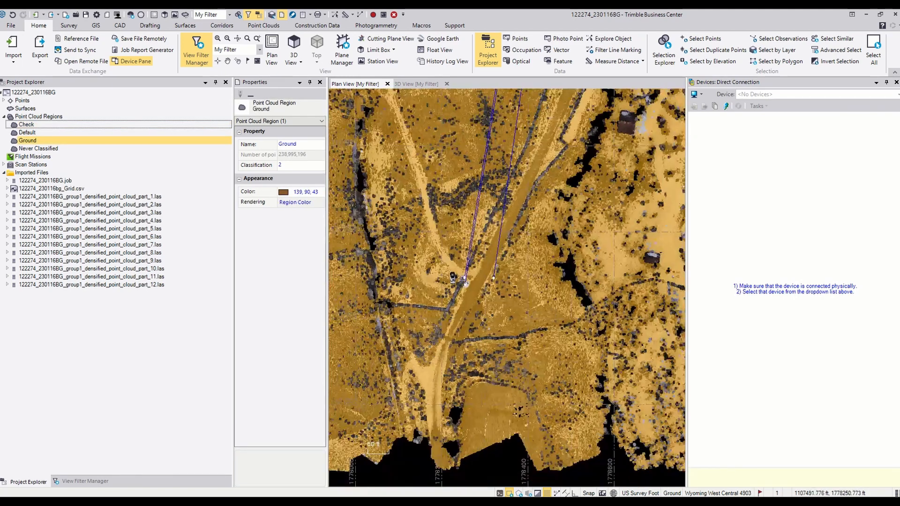
left_click(473, 388)
scroll(464, 281, "up", 8)
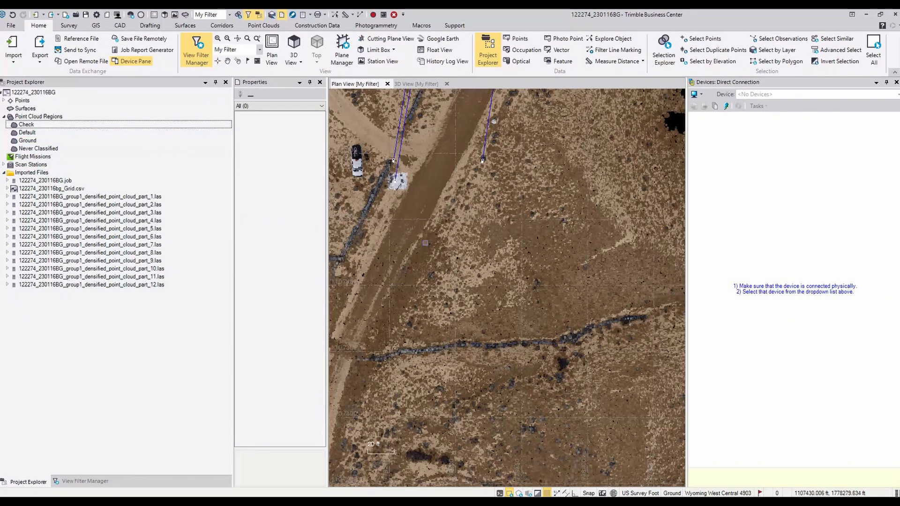
scroll(429, 261, "up", 1)
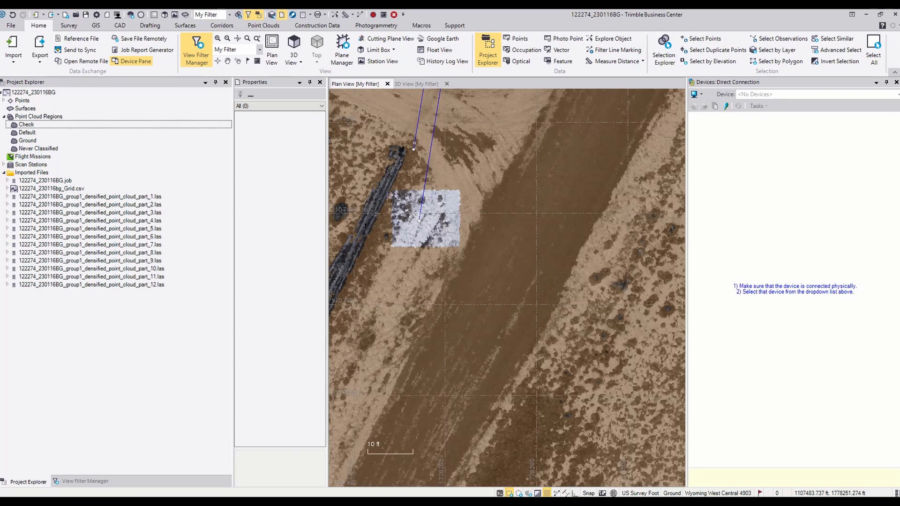
left_click(86, 482)
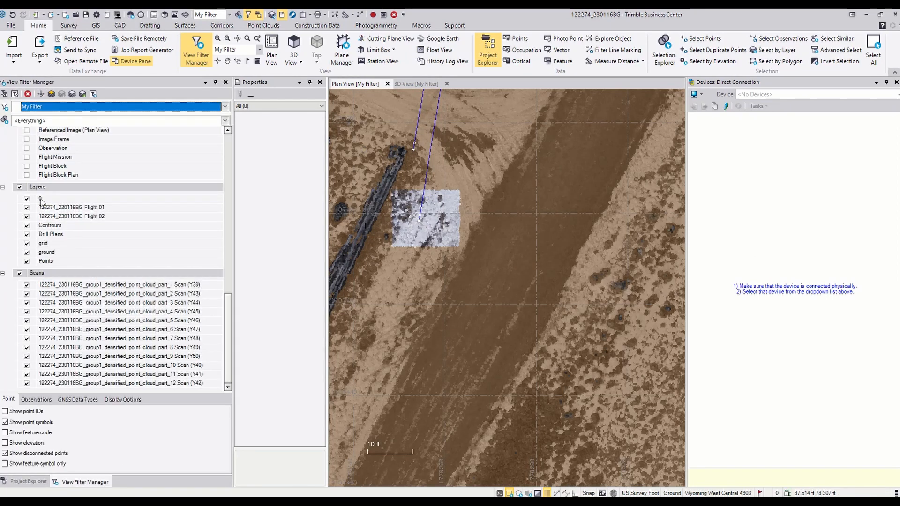
left_click(20, 274)
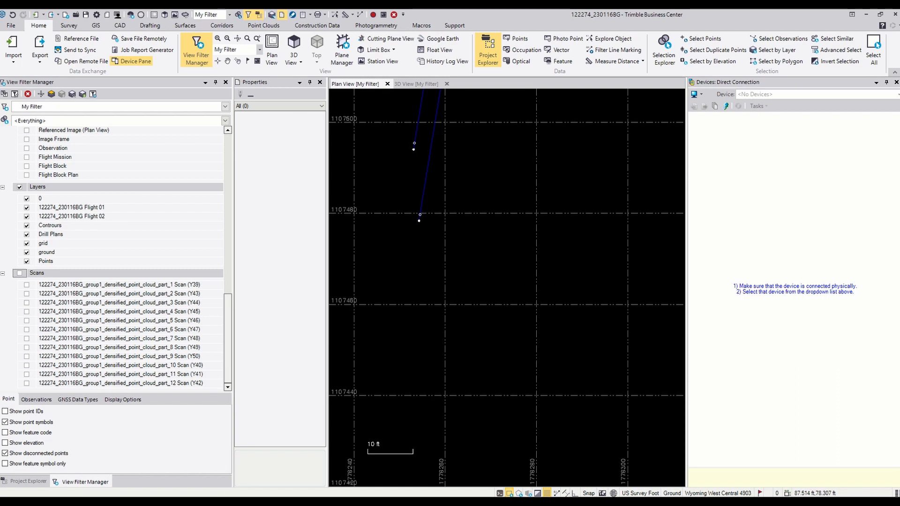
Step: Import 122274_checkGround.las from the 122274_230116BG project folder as a georeferenced point cloud, ground-scaled in the project's coordinate system
key("alt+Tab")
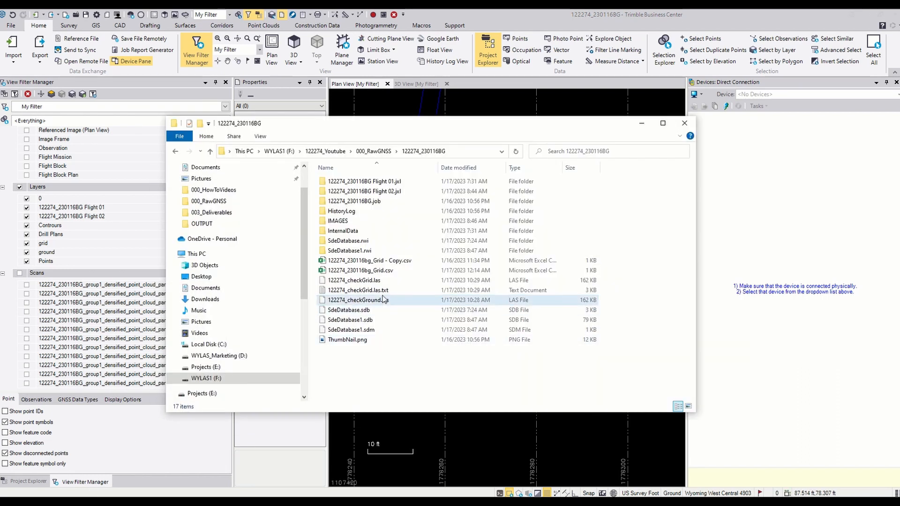
left_click_drag(432, 122, 523, 206)
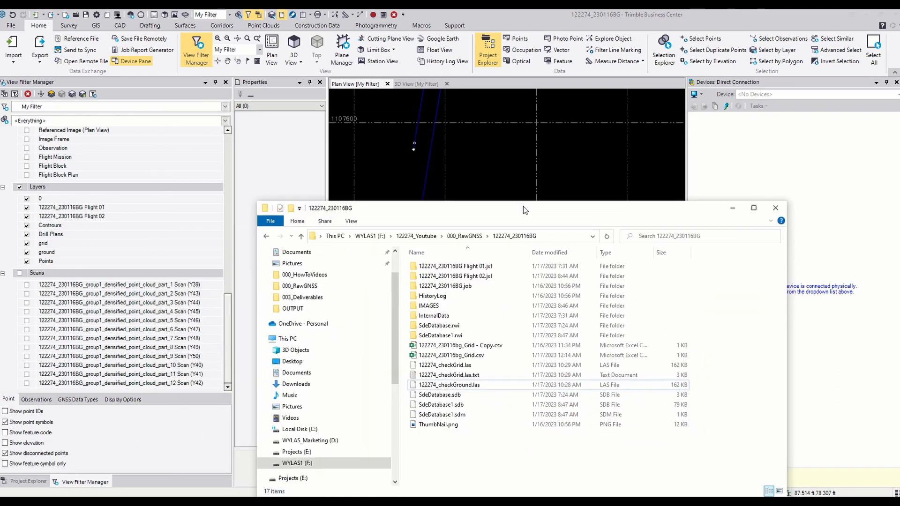
left_click(472, 386)
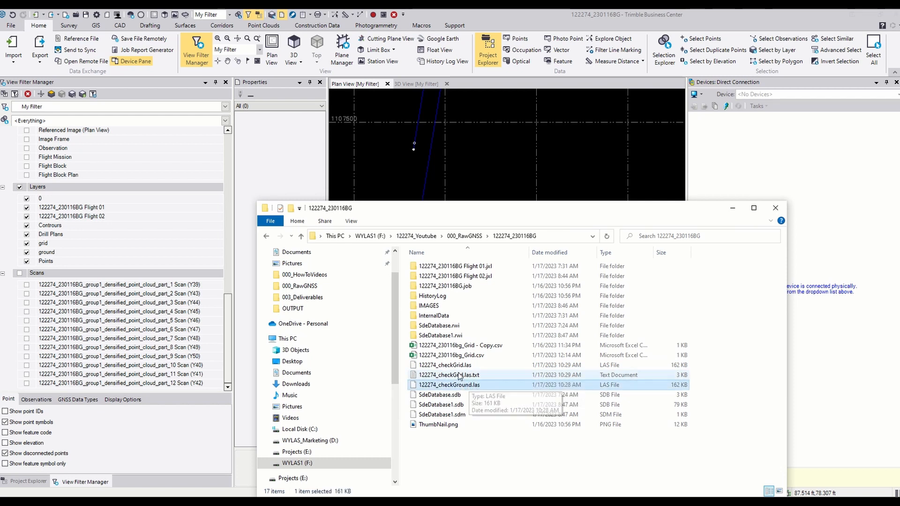
left_click_drag(467, 388, 540, 137)
left_click(732, 208)
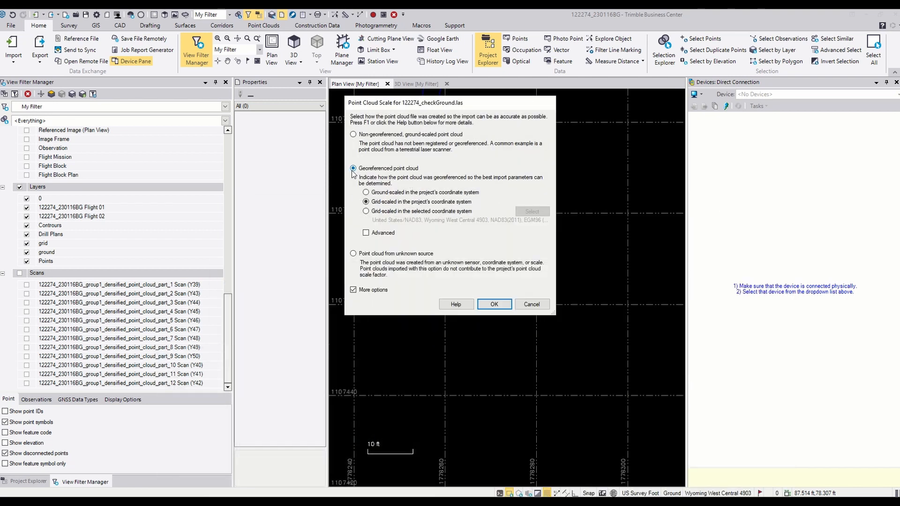
left_click(367, 192)
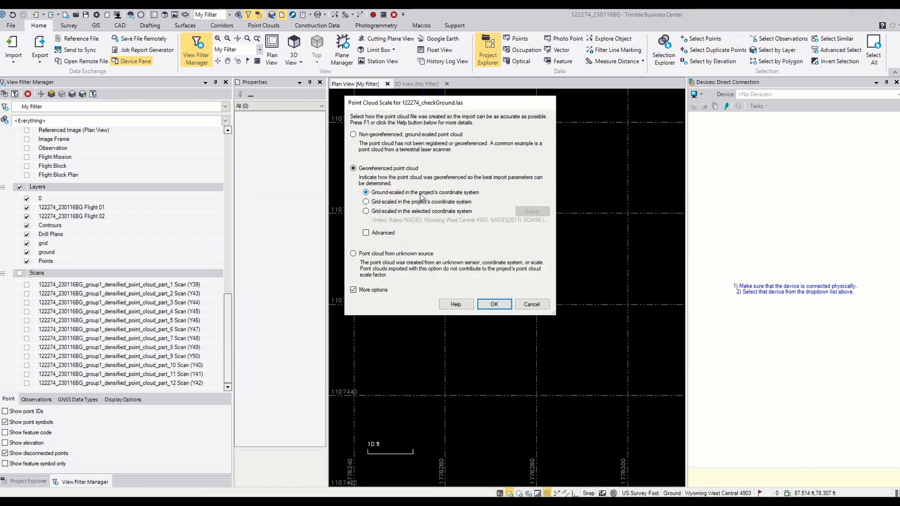
left_click(503, 303)
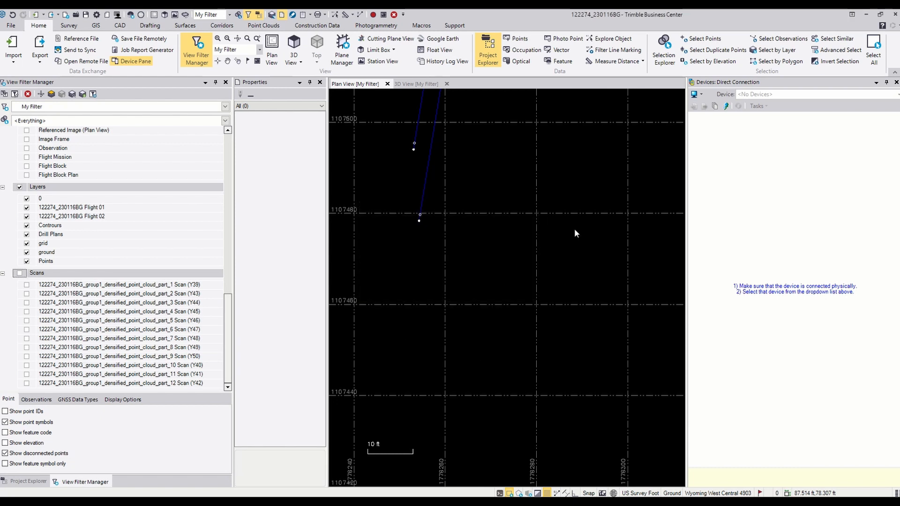
Step: Inspect the imported 122274_checkGround scan against the control points near the Check area, and hide that scan
left_click(20, 276)
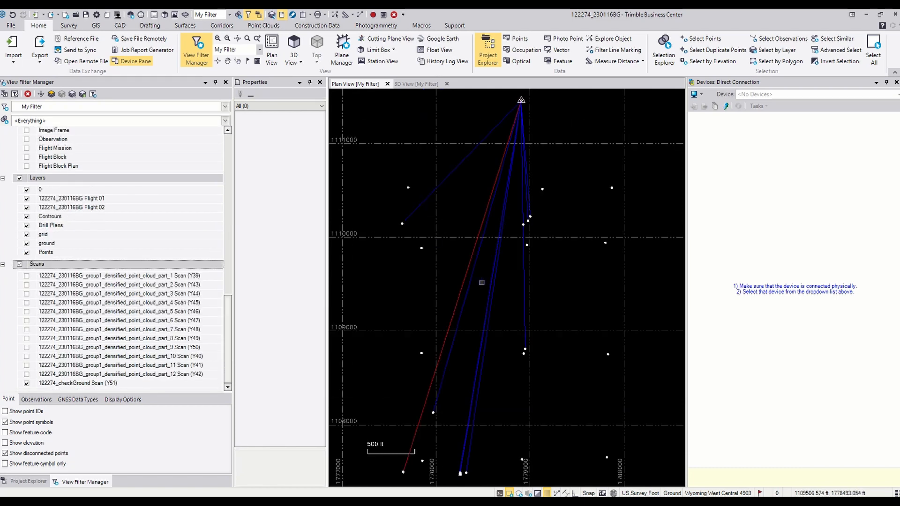
scroll(460, 472, "up", 10)
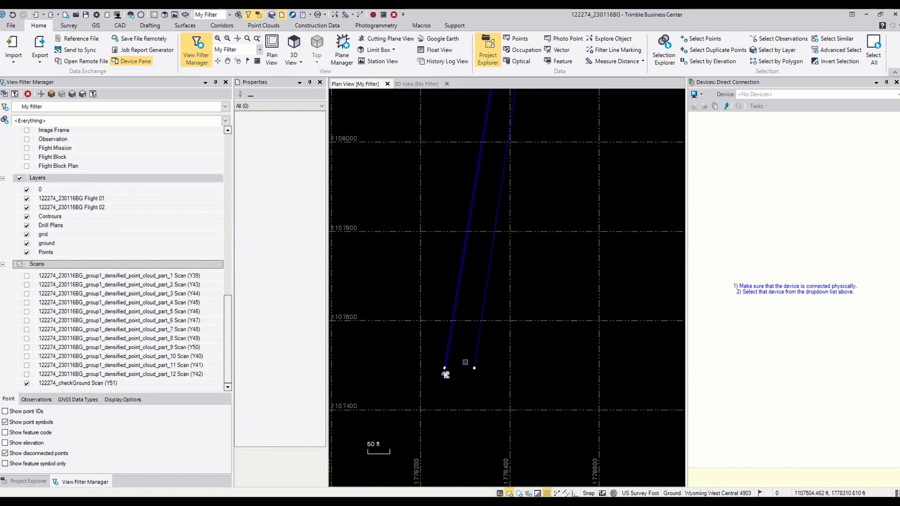
scroll(458, 372, "up", 3)
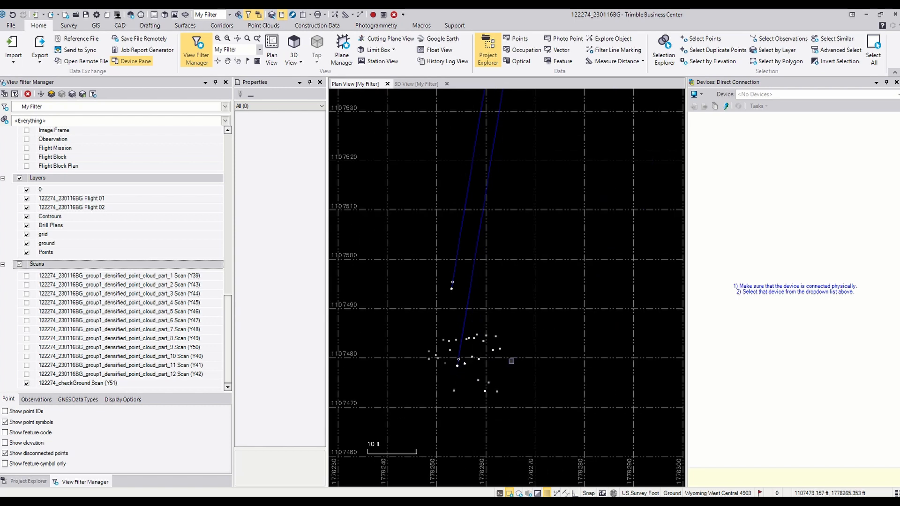
scroll(456, 369, "up", 3)
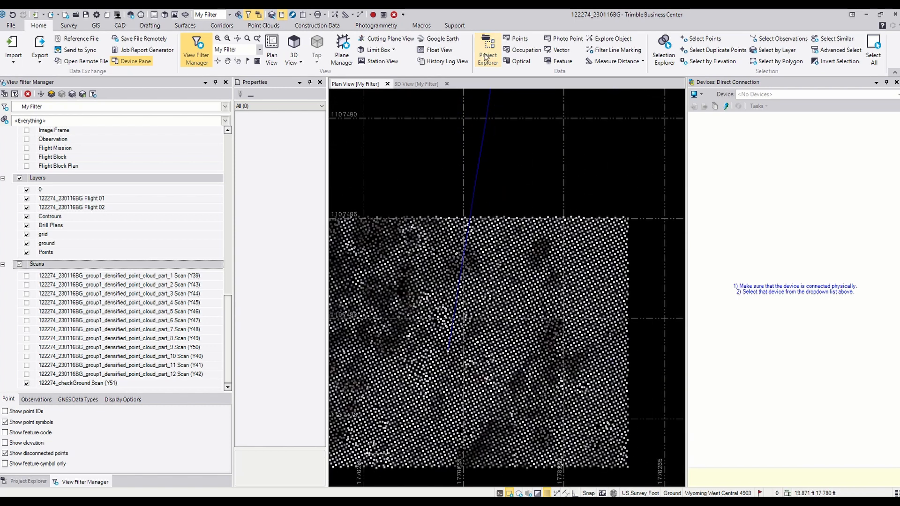
left_click(263, 26)
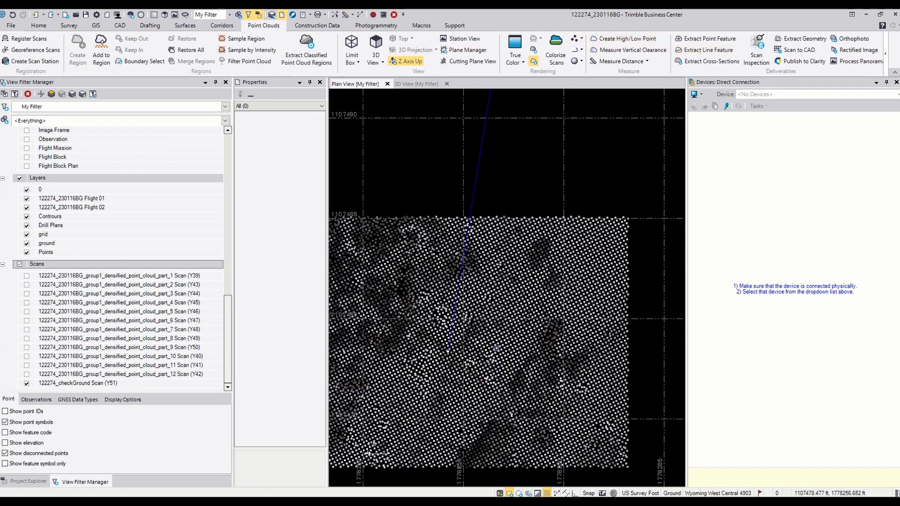
scroll(503, 342, "down", 1)
scroll(488, 366, "down", 1)
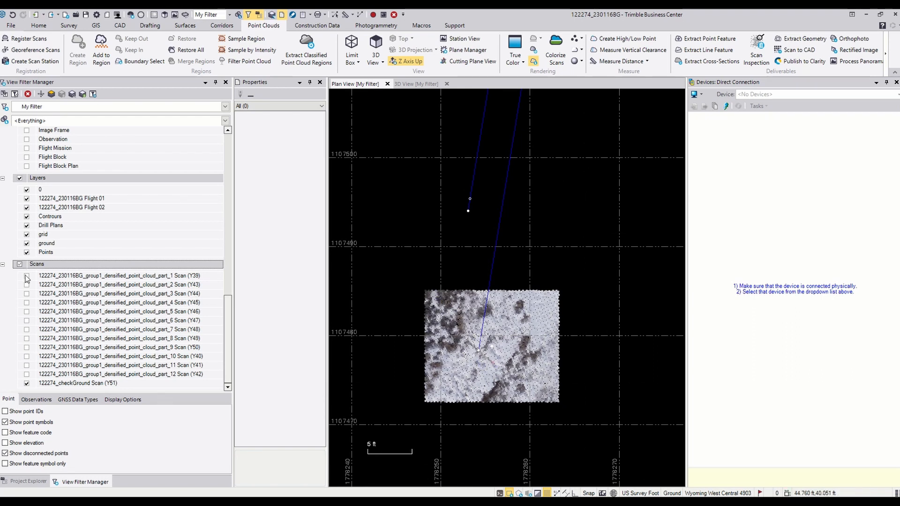
left_click(27, 383)
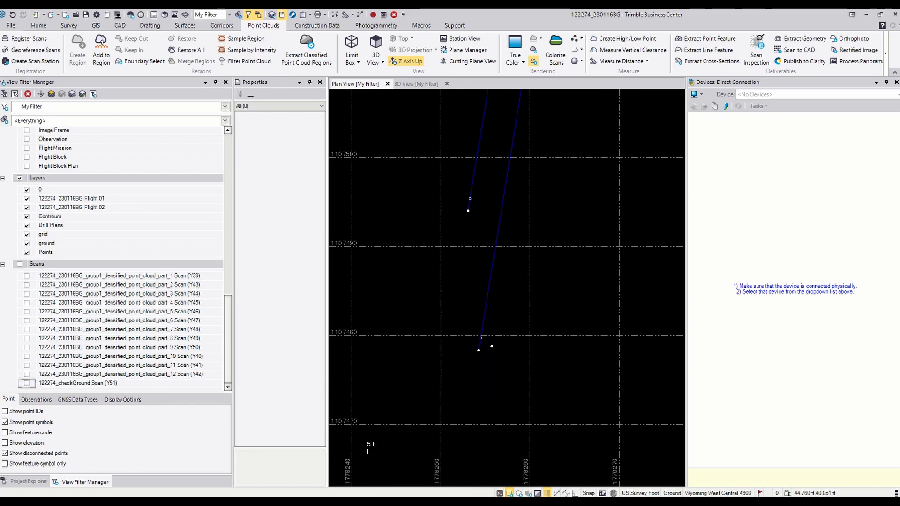
Step: Import 122274_checkGrid.las from the project folder as a georeferenced point cloud, grid-scaled in the project's coordinate system
key("super+Tab")
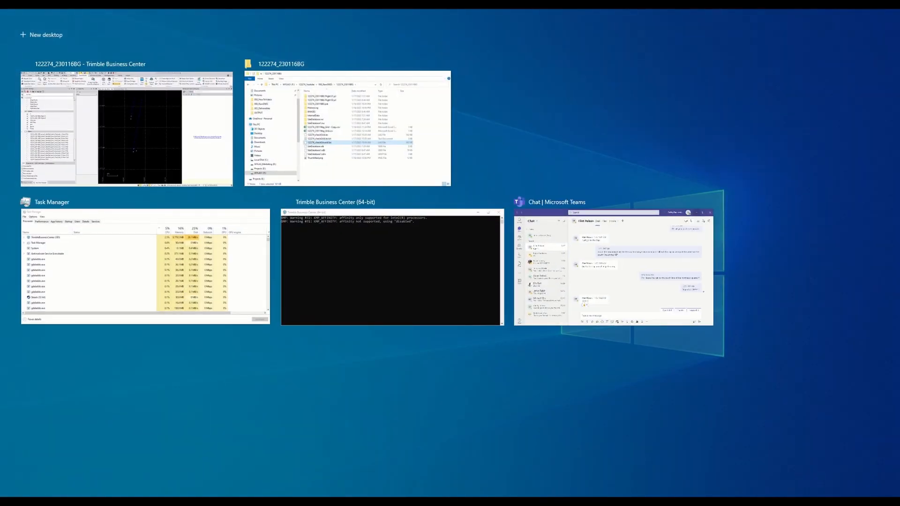
left_click(347, 155)
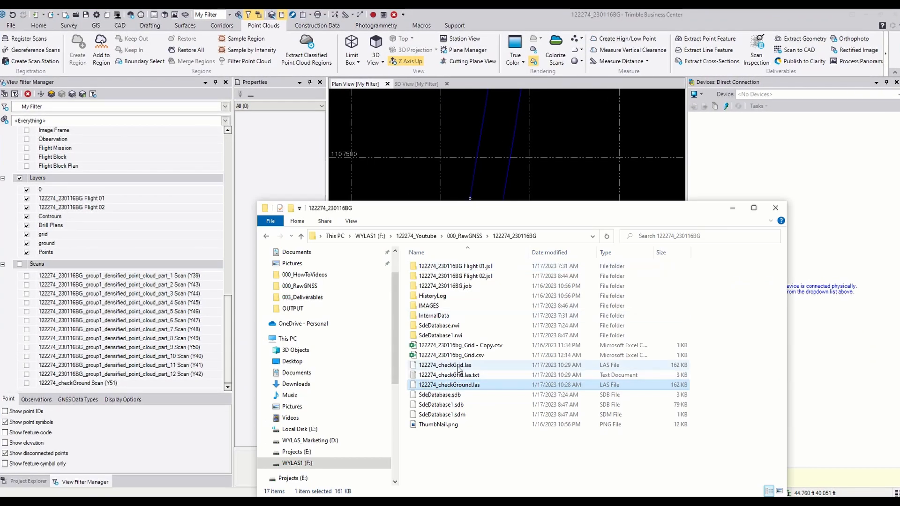
left_click(457, 367)
left_click_drag(459, 369, 459, 176)
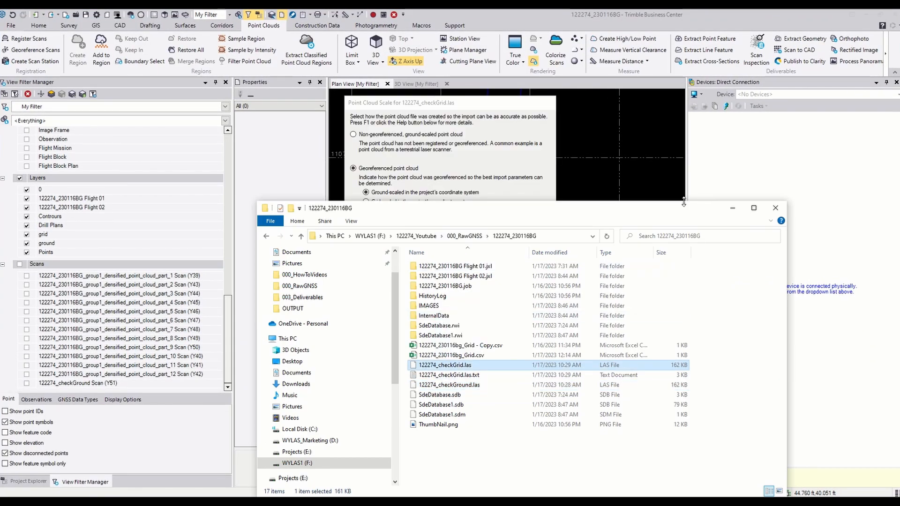
left_click(730, 209)
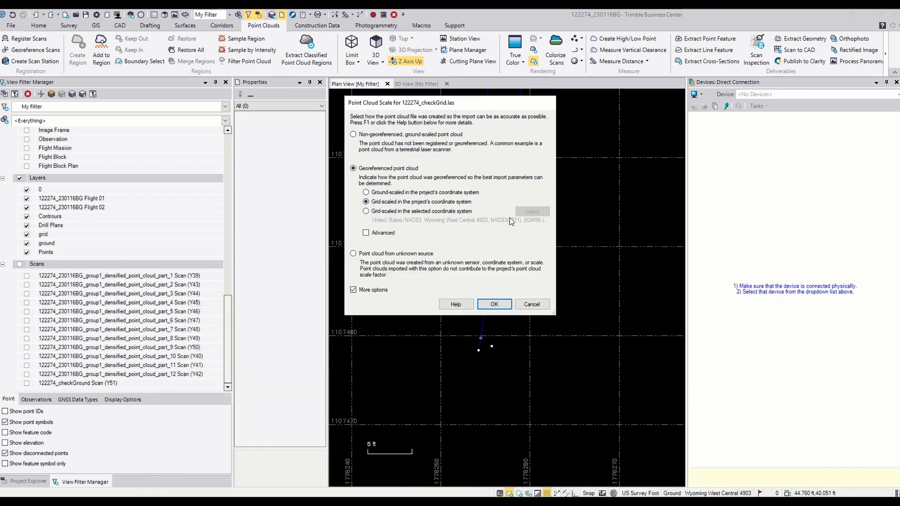
left_click(494, 305)
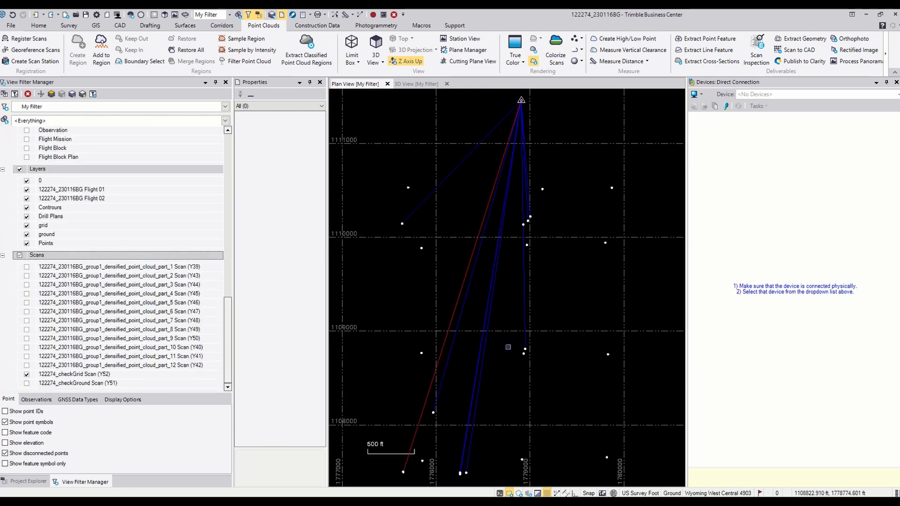
Step: Compare the imported 122274_checkGrid scan with the nearby control points, and hide that scan
scroll(452, 474, "up", 10)
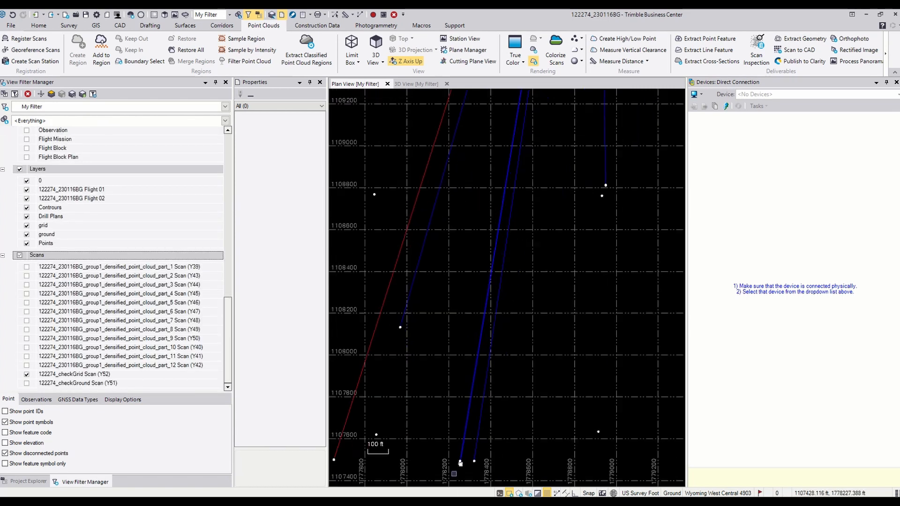
scroll(485, 425, "up", 5)
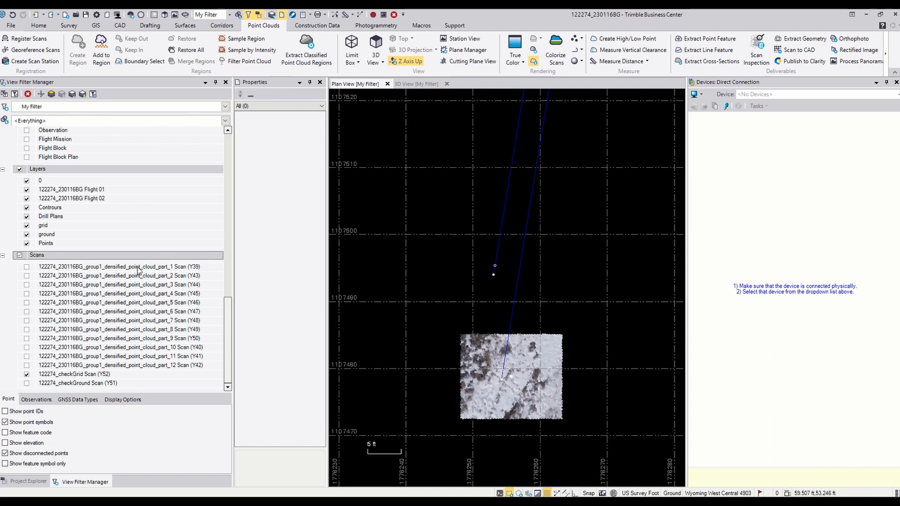
left_click(26, 374)
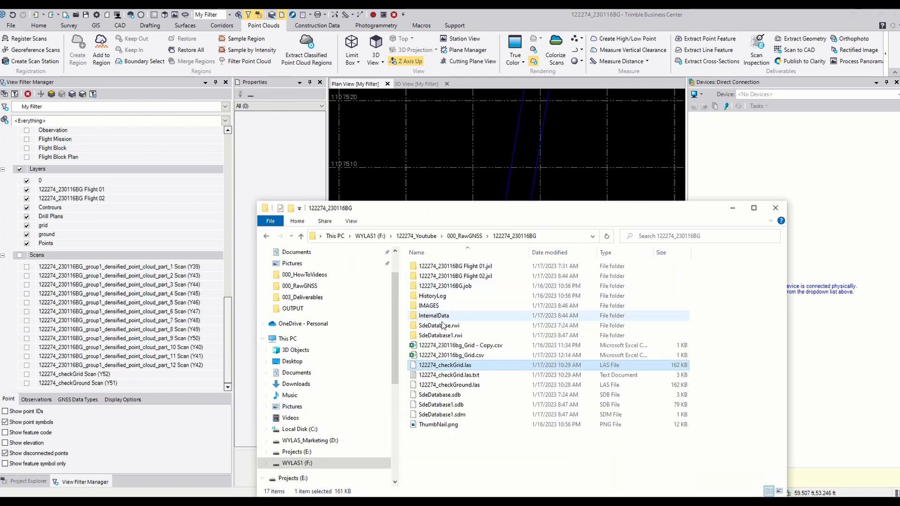
Step: Import 122274_checkGrid.las again as ground-scaled in the project's coordinate system, and check its position against the control points
left_click(466, 386)
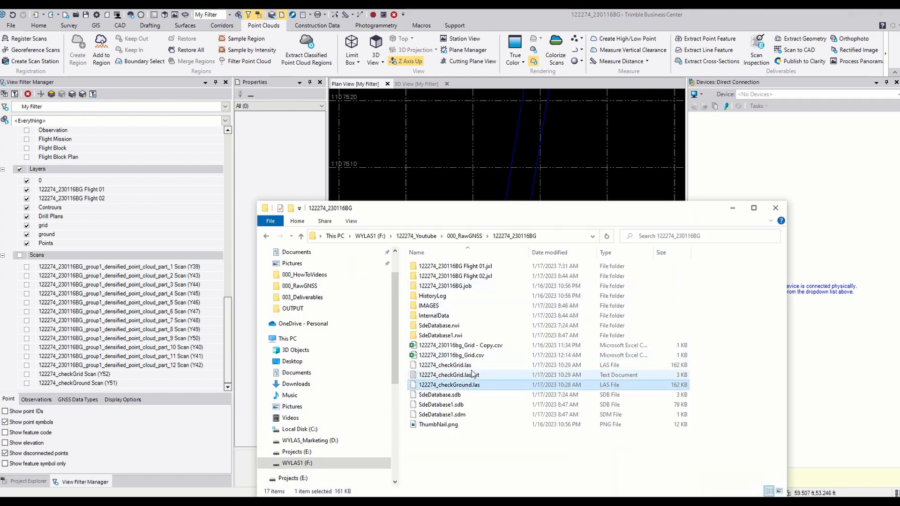
left_click(471, 367)
left_click_drag(452, 369, 469, 164)
left_click(733, 208)
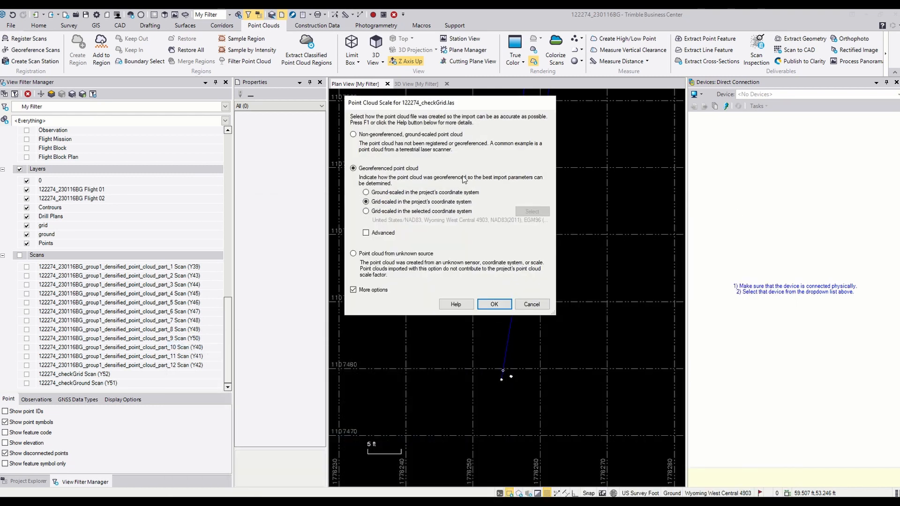
left_click(398, 193)
left_click(498, 303)
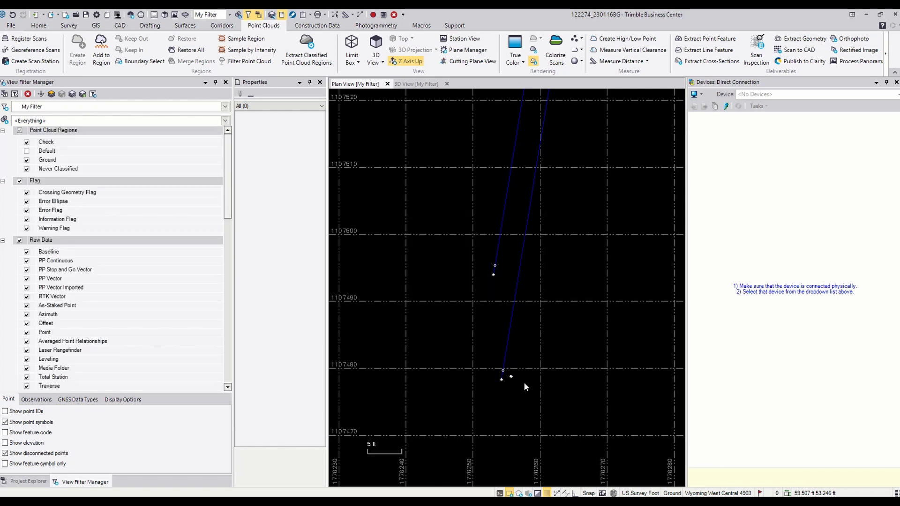
scroll(454, 475, "up", 10)
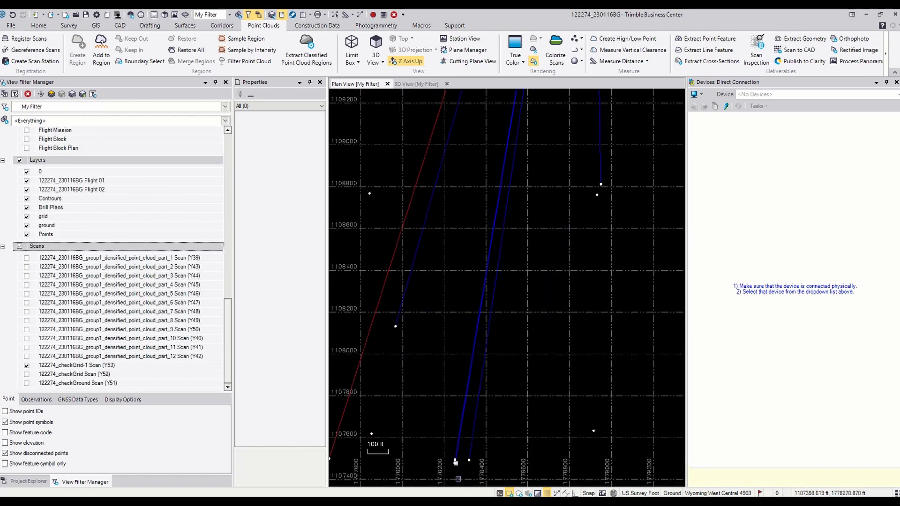
scroll(509, 452, "up", 2)
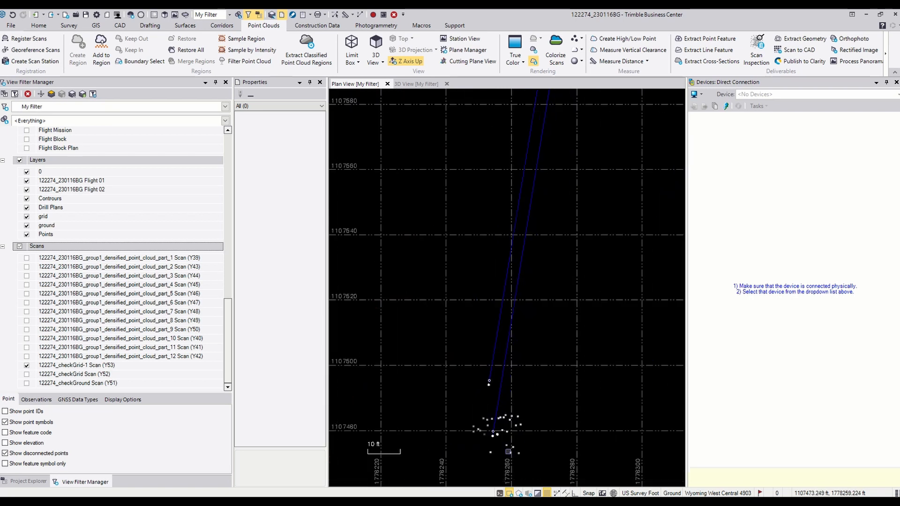
scroll(508, 452, "up", 2)
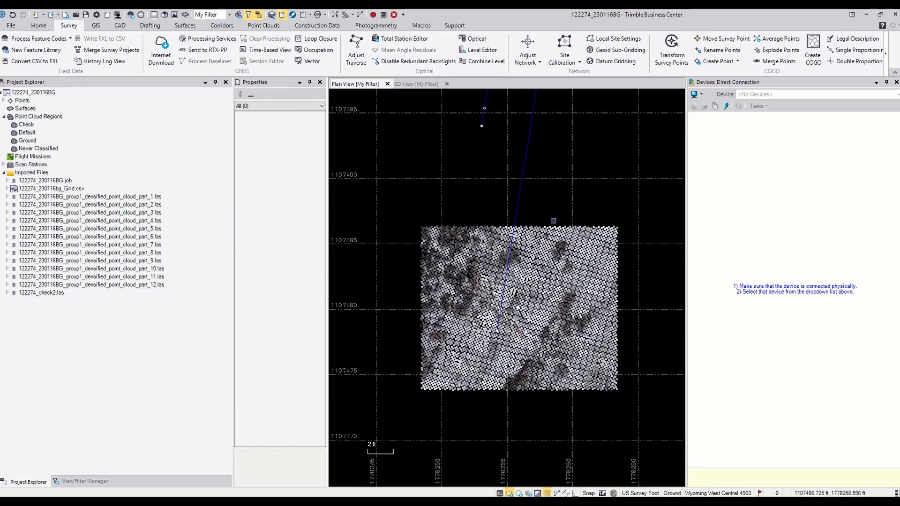
Step: Review the LAS exporter's scaling and unit settings, and close the export command without exporting
left_click(37, 26)
left_click(39, 42)
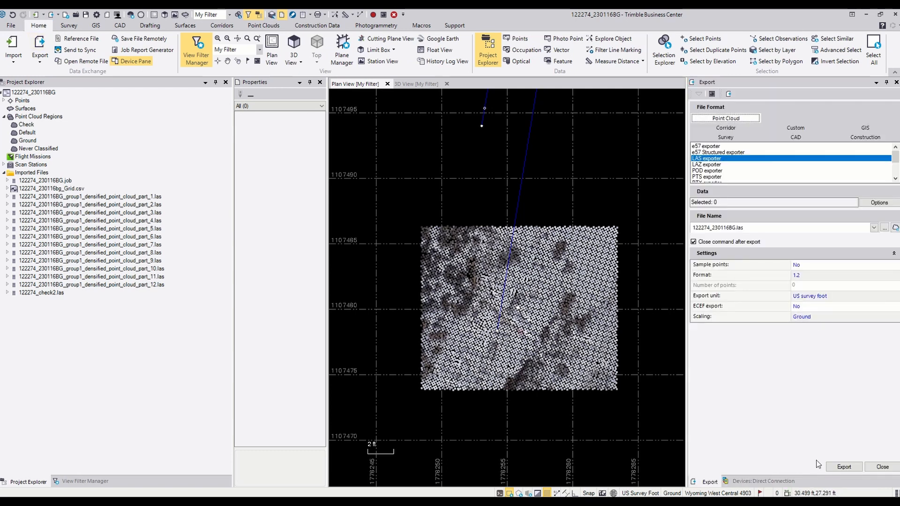
left_click(886, 468)
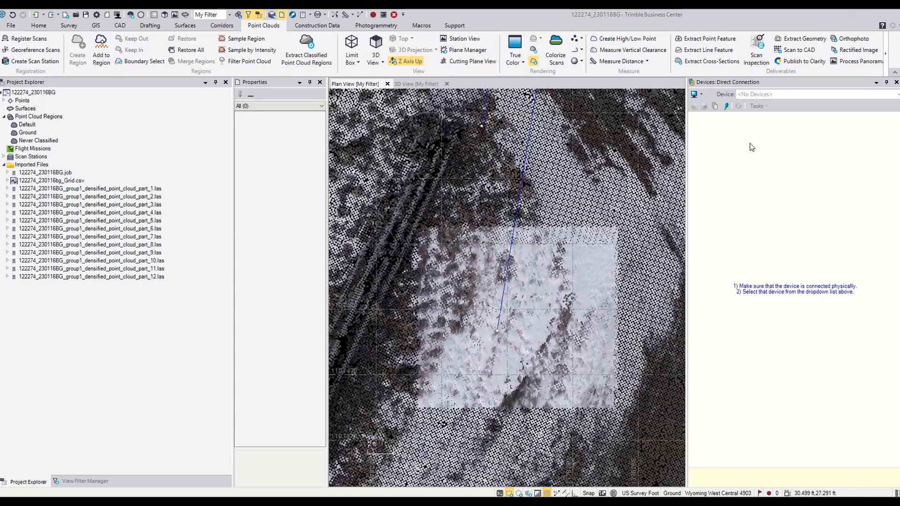
scroll(549, 243, "down", 3)
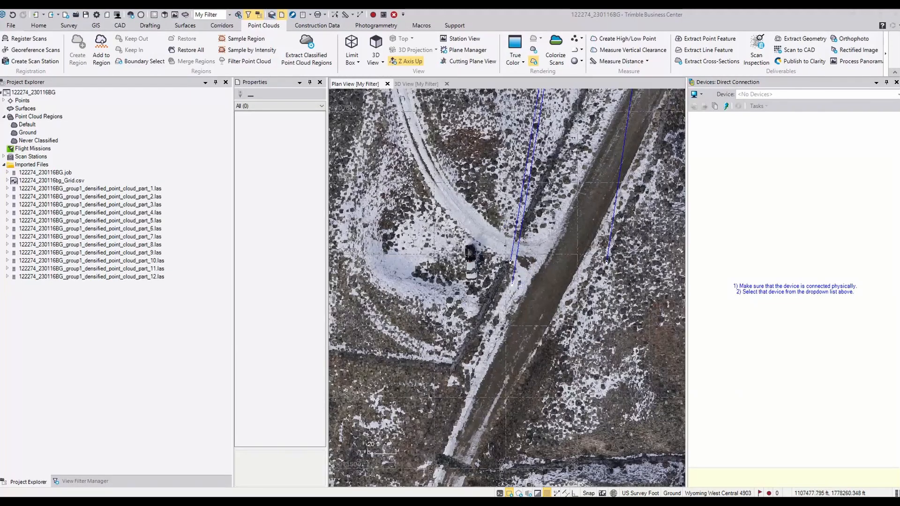
scroll(512, 282, "up", 3)
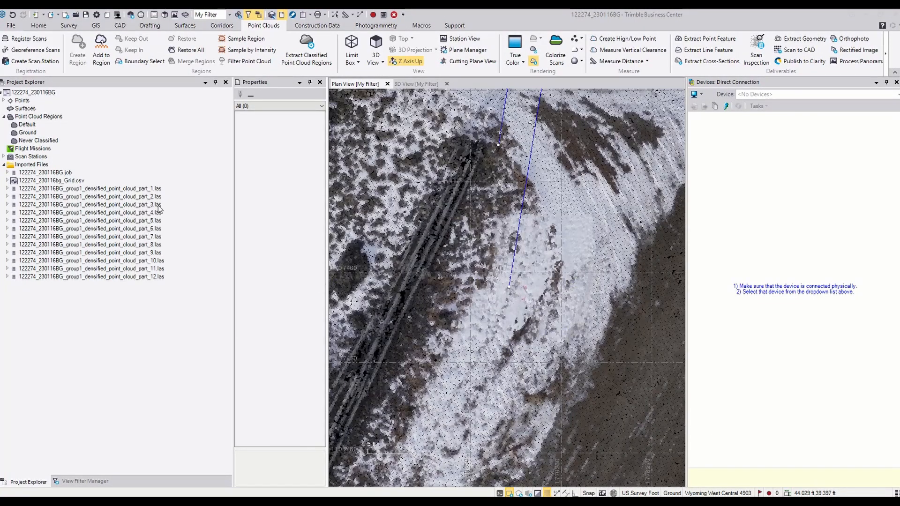
scroll(507, 282, "down", 2)
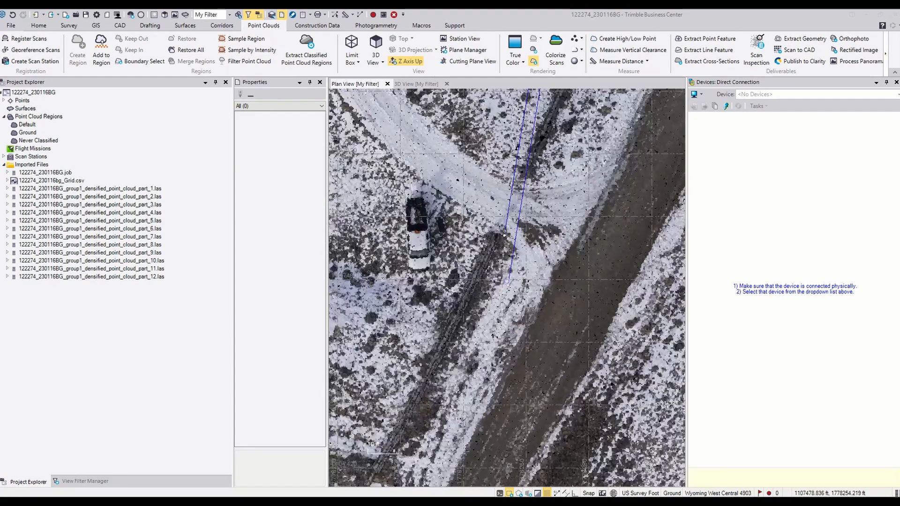
scroll(507, 281, "down", 4)
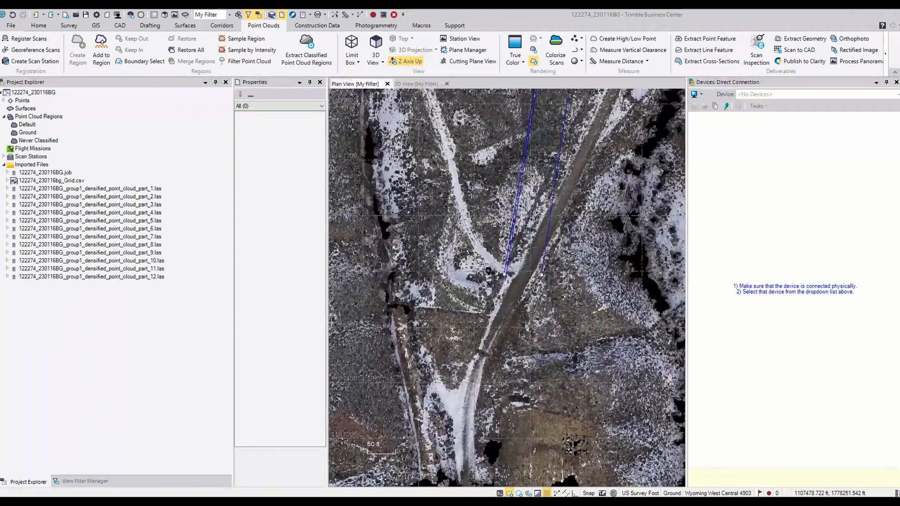
scroll(505, 278, "down", 2)
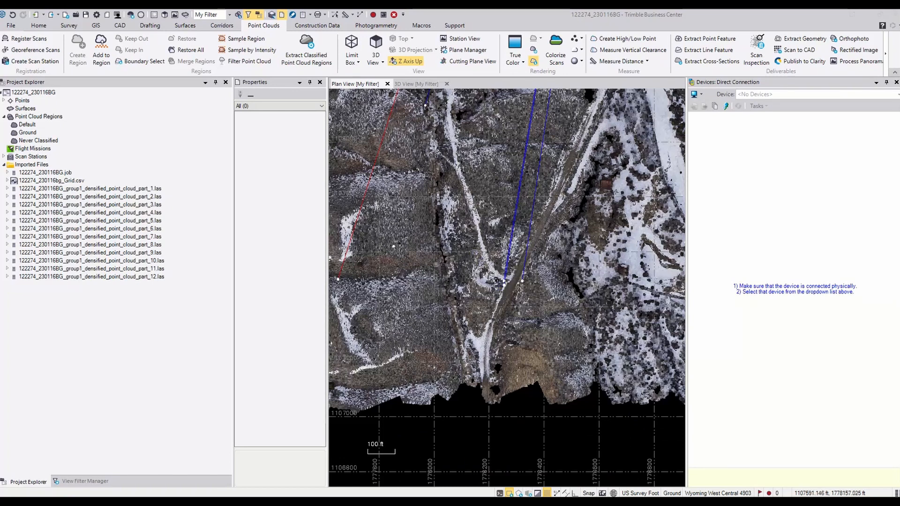
Step: Sample the Ground point cloud region spatially at 2.000 ft spacing, using 2ftGroundSample as the output name prefix
left_click(27, 133)
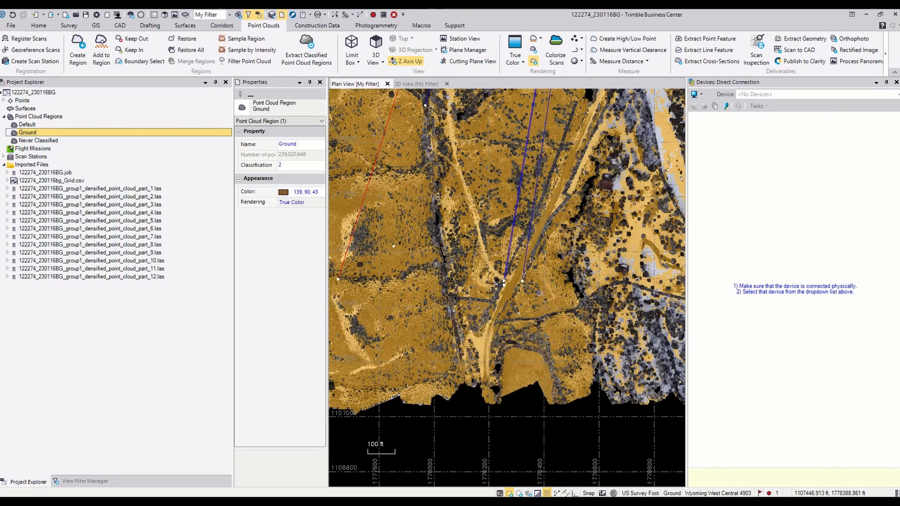
left_click(39, 26)
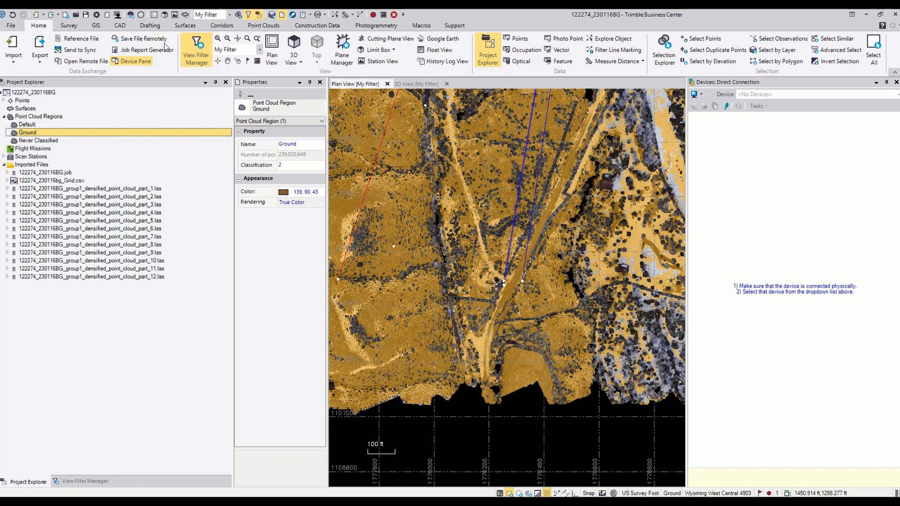
left_click(189, 27)
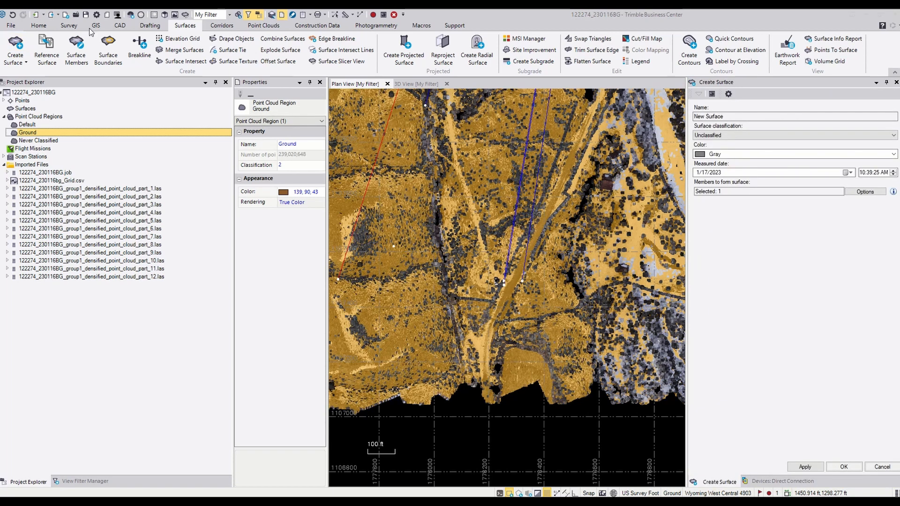
left_click(268, 26)
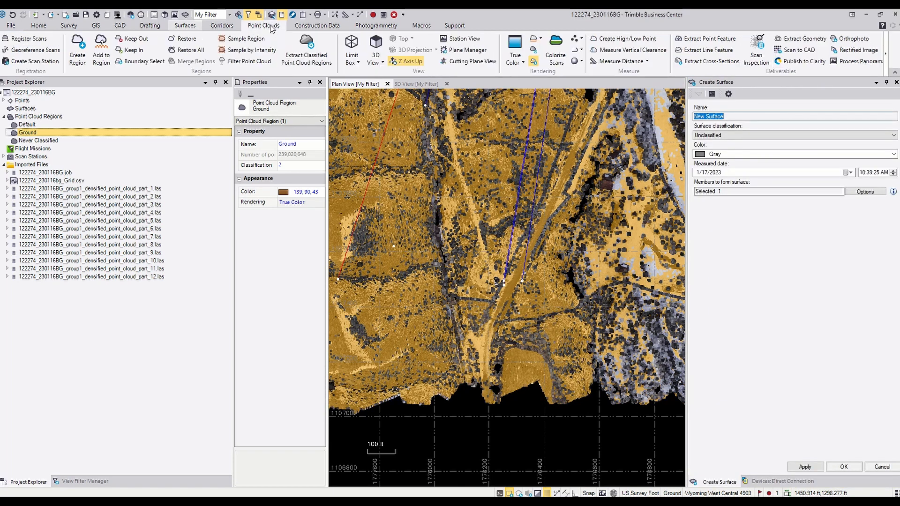
left_click(236, 40)
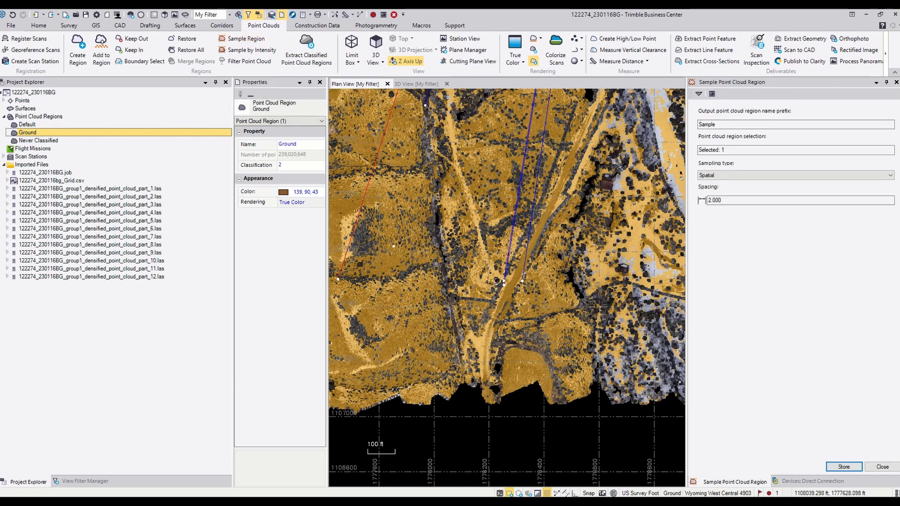
double_click(723, 126)
type("2ft")
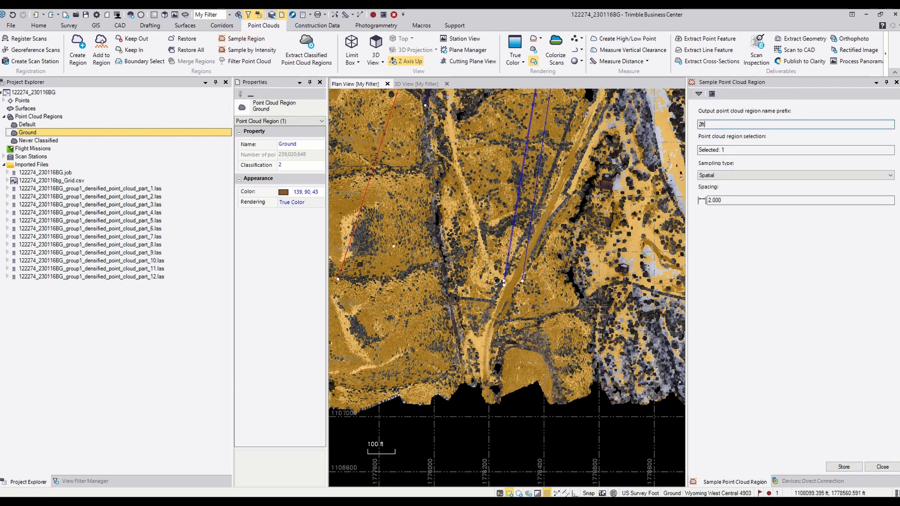
type("GroundSample")
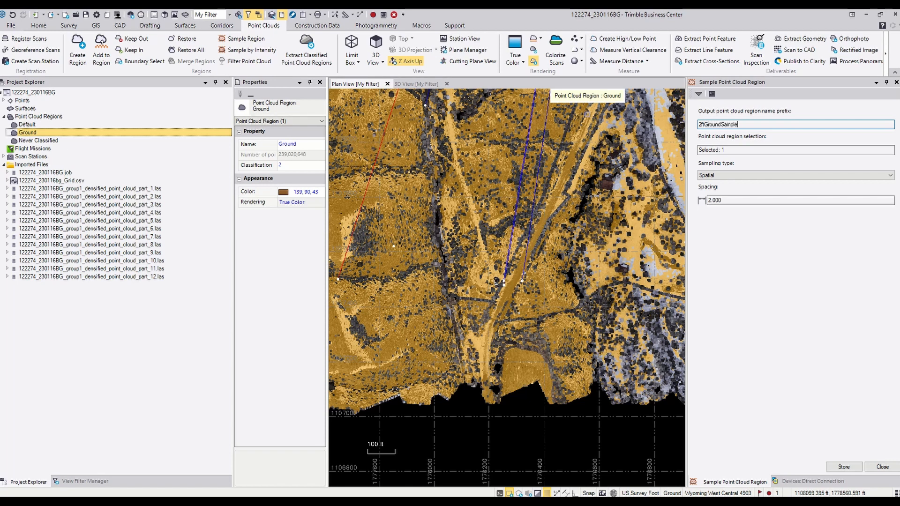
left_click(844, 467)
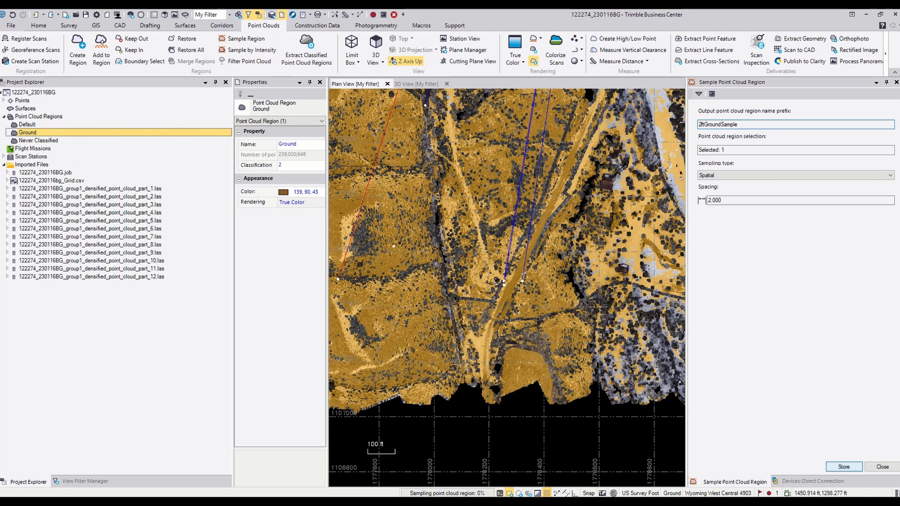
left_click(882, 467)
Step: Create a surface named 122274_2ftGroundSample from the 2ftGroundSample-2.000 ft point cloud region
left_click(47, 125)
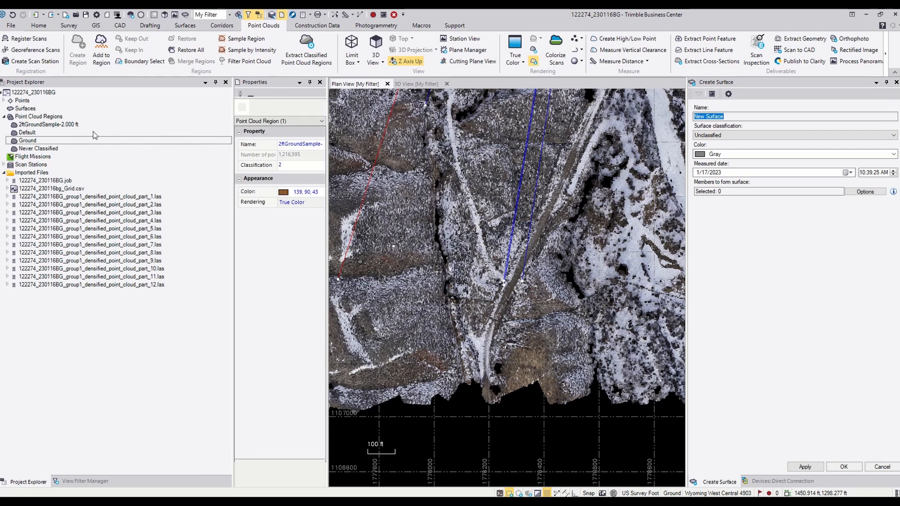
left_click(55, 125)
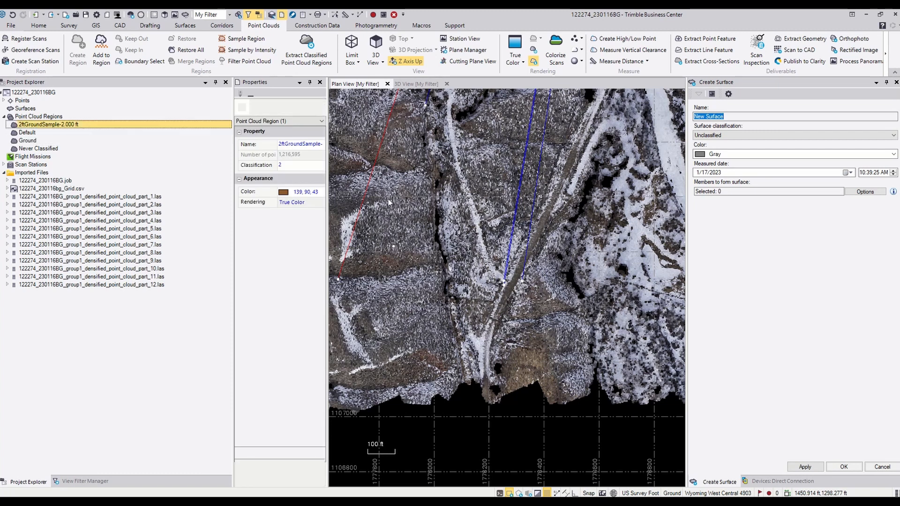
left_click(721, 116)
left_click_drag(722, 116, 634, 126)
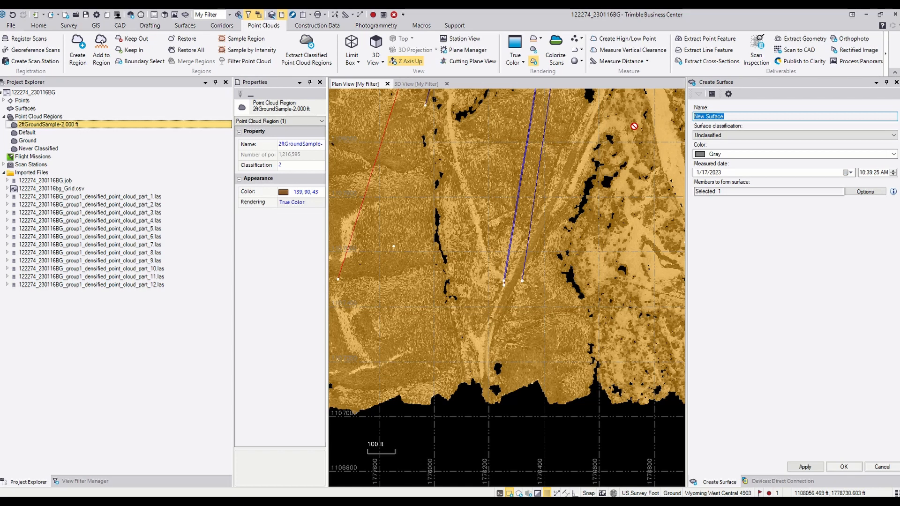
type("122274_2ftGroundSample")
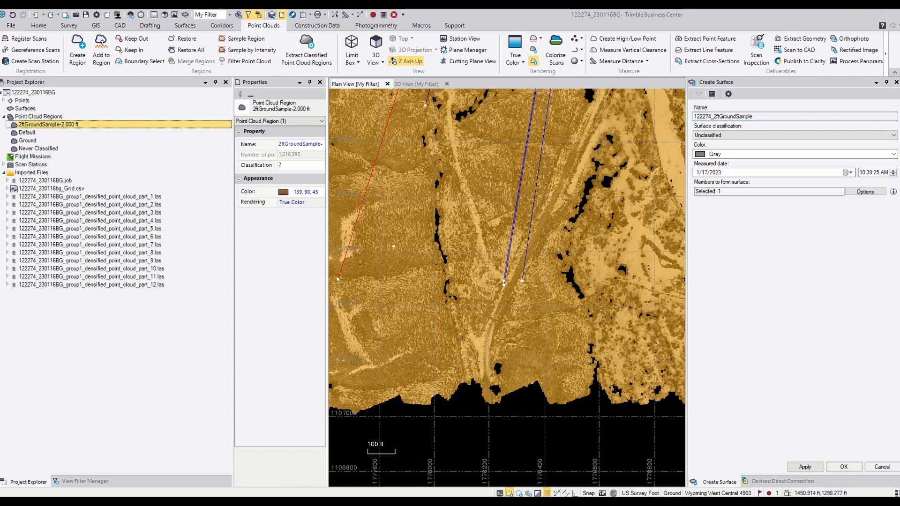
left_click(803, 466)
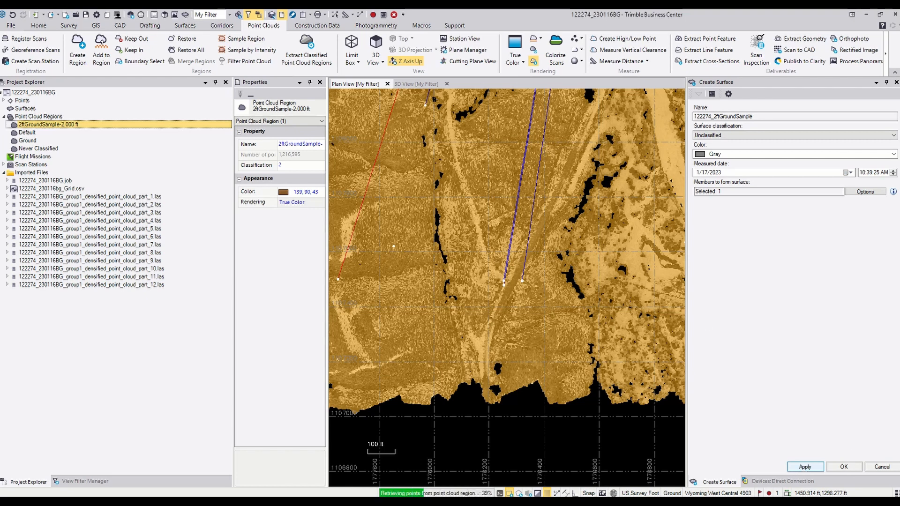
left_click(896, 82)
Step: Set up an export of the 122274_2ftGroundSample surface with the LandXML exporter
left_click(58, 116)
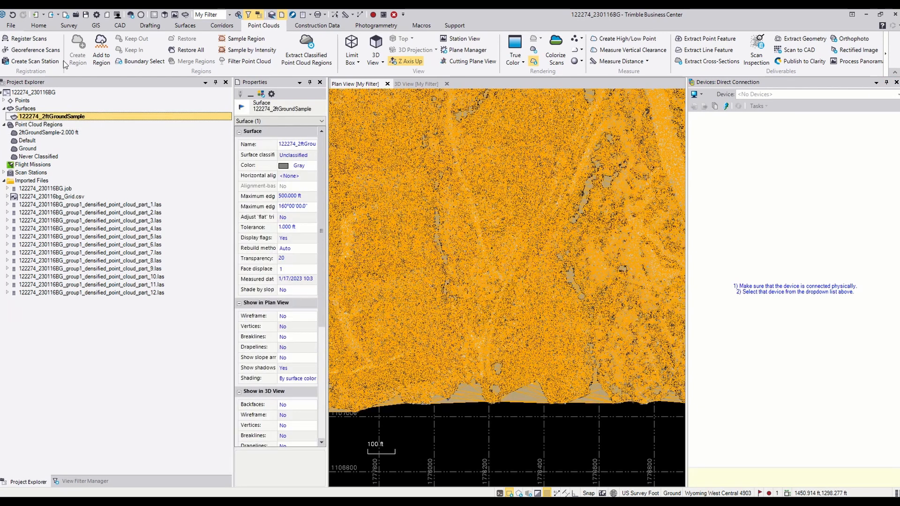
left_click(39, 27)
left_click(40, 46)
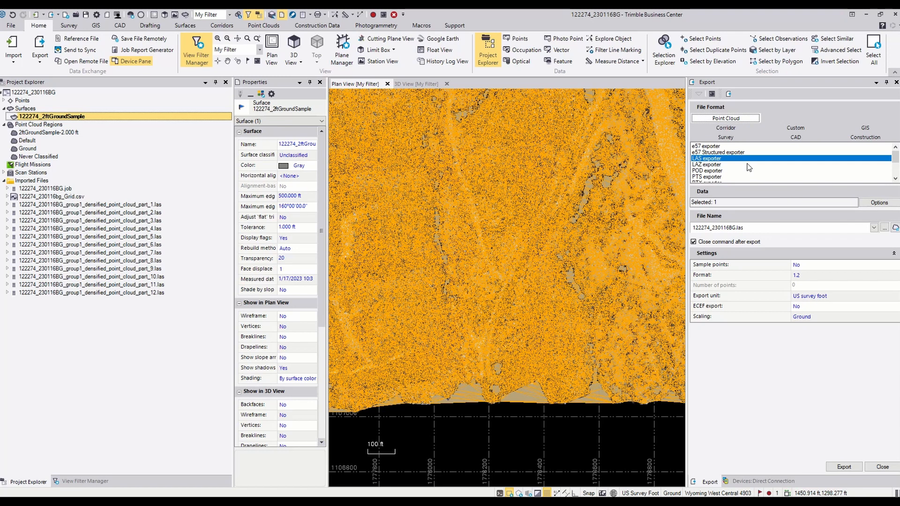
left_click(858, 137)
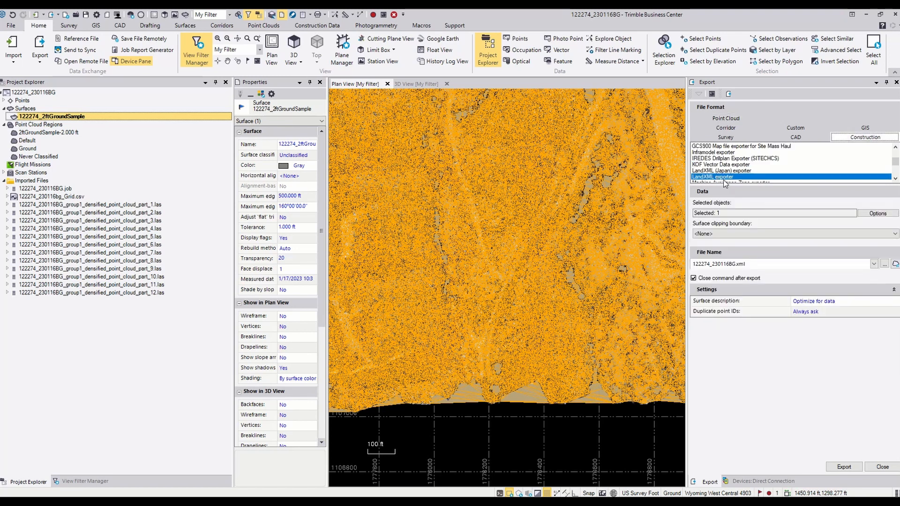
Step: Export the surface to the 122274_Youtube project's 003_Deliverables folder as 122274_230116BG2ftGroundSampleGndScale.xml, and save the project
left_click(885, 264)
left_click(161, 33)
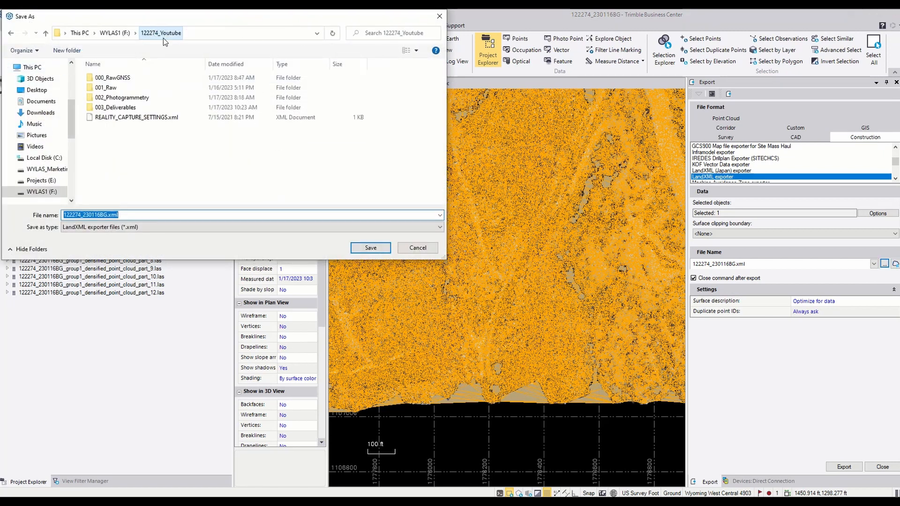
double_click(115, 107)
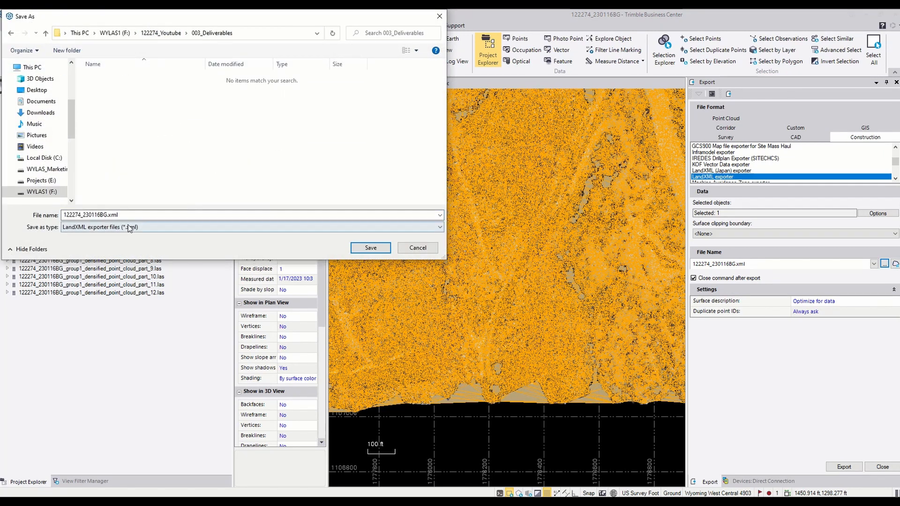
left_click(113, 216)
left_click(108, 216)
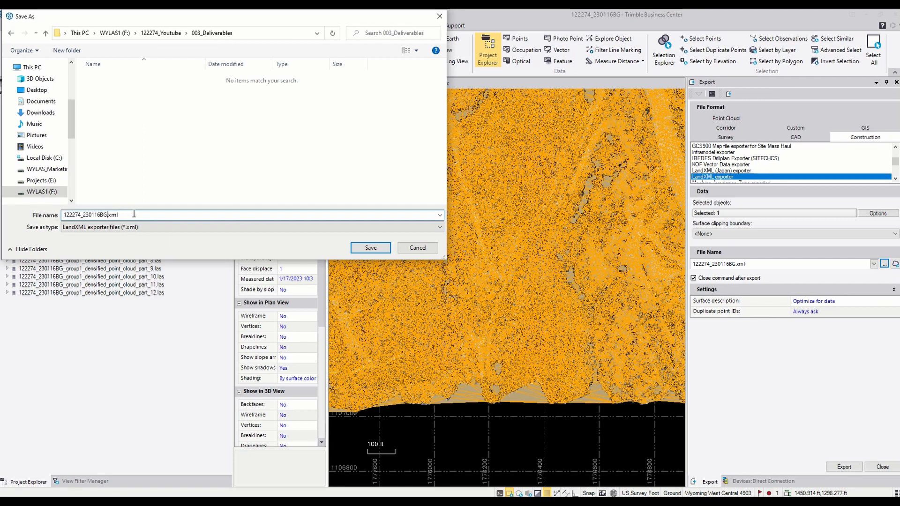
type("ft")
type("D")
type("roundSample")
type("G")
type("ndScale")
left_click(370, 248)
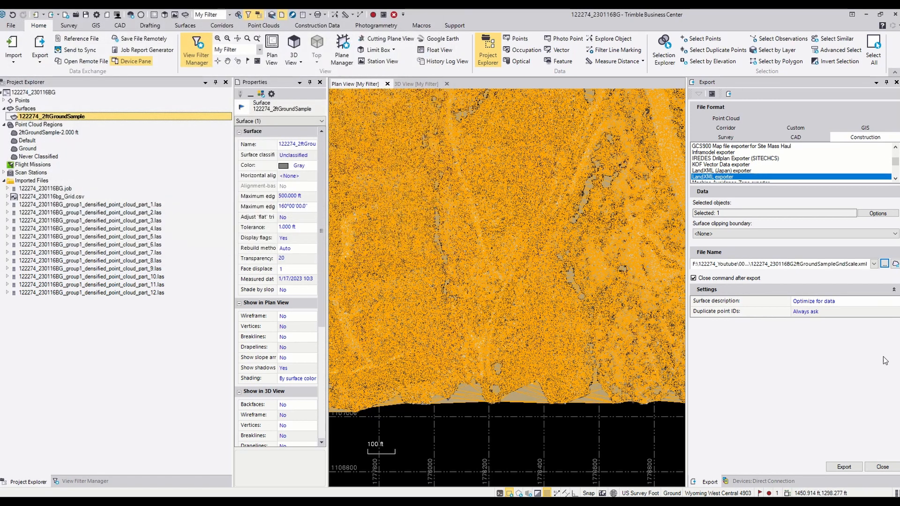
left_click(844, 467)
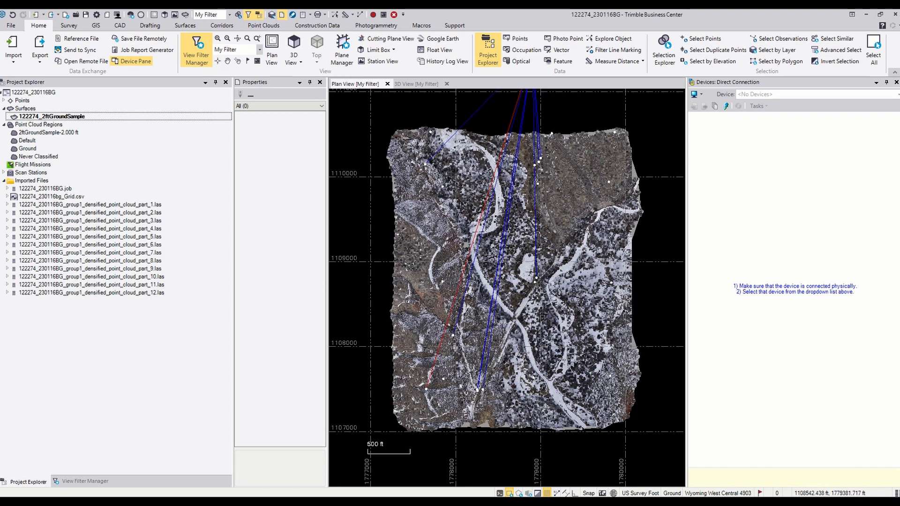
left_click(85, 14)
Step: Launch CloudCompare
key("super")
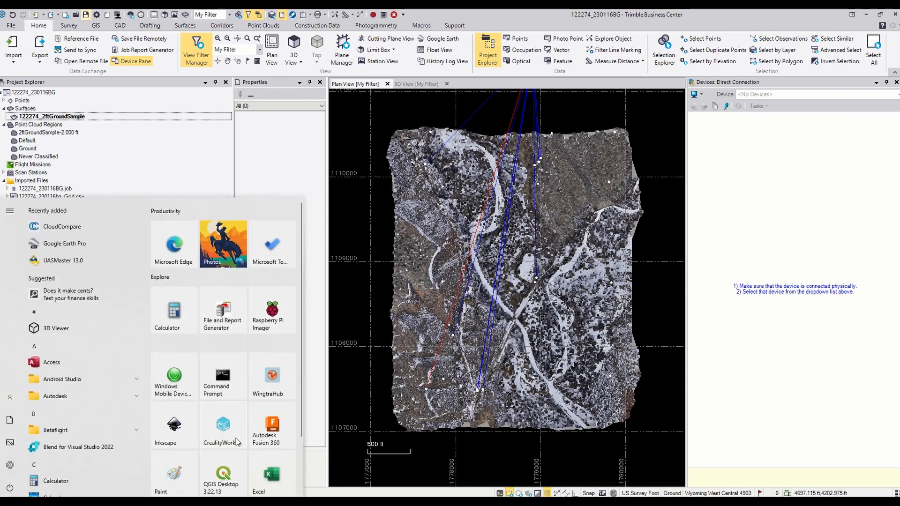
scroll(252, 447, "down", 1)
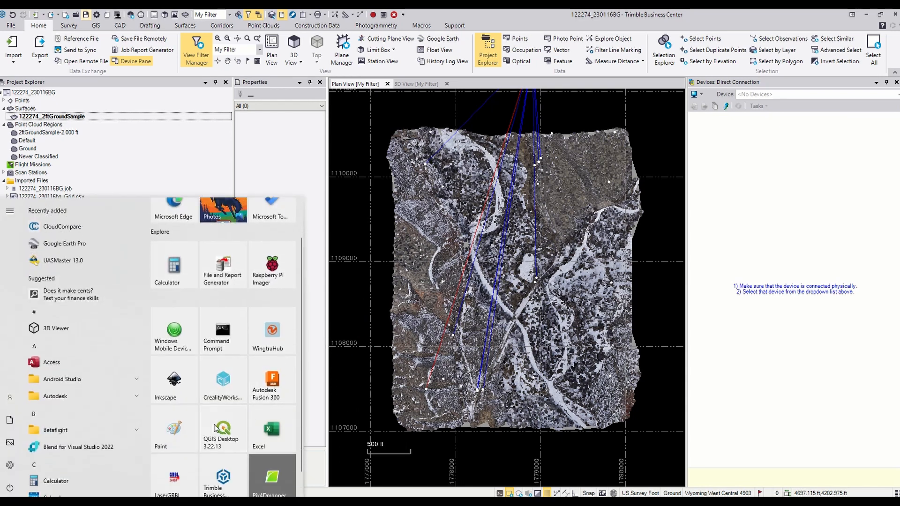
scroll(233, 441, "up", 1)
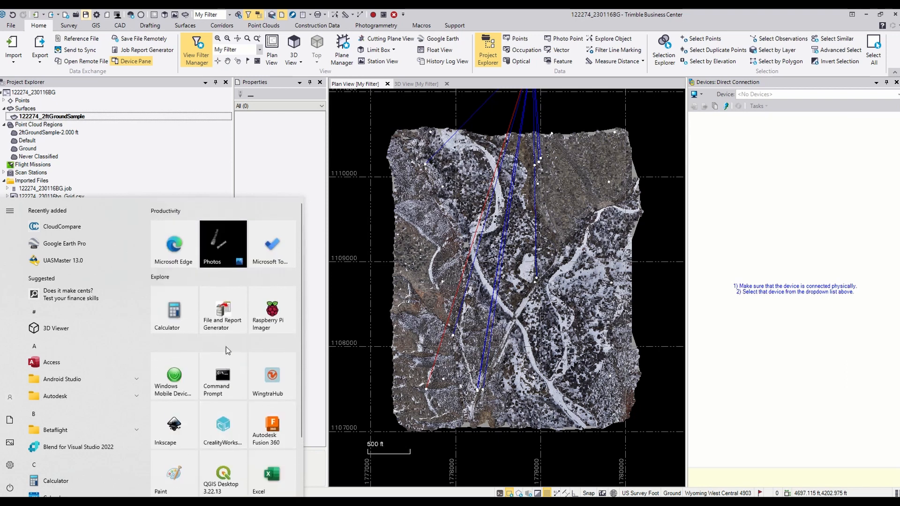
right_click(77, 226)
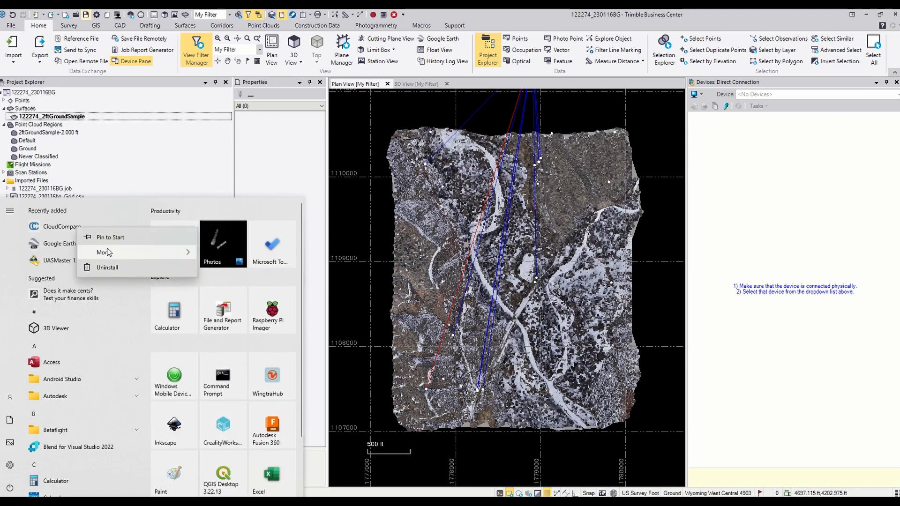
left_click(108, 243)
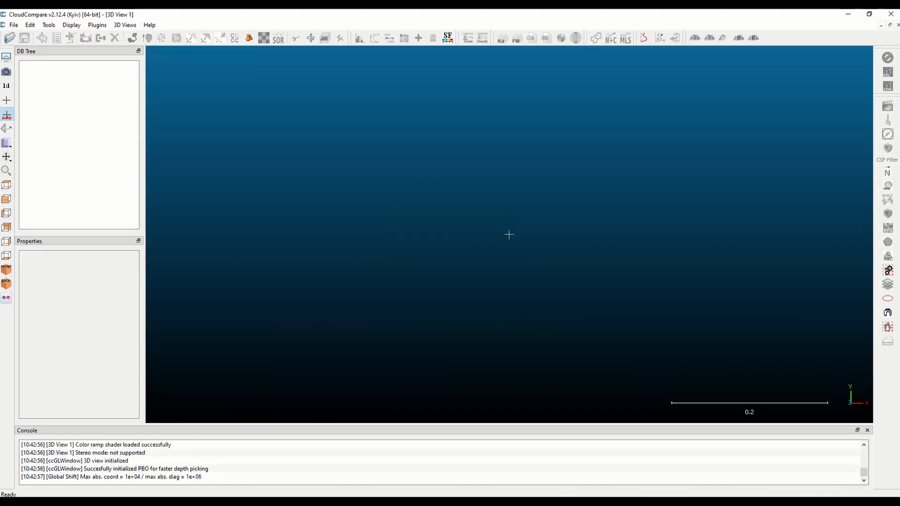
Step: Switch to File Explorer and open the 122274_Youtube project's 003_Deliverables folder
left_click(114, 499)
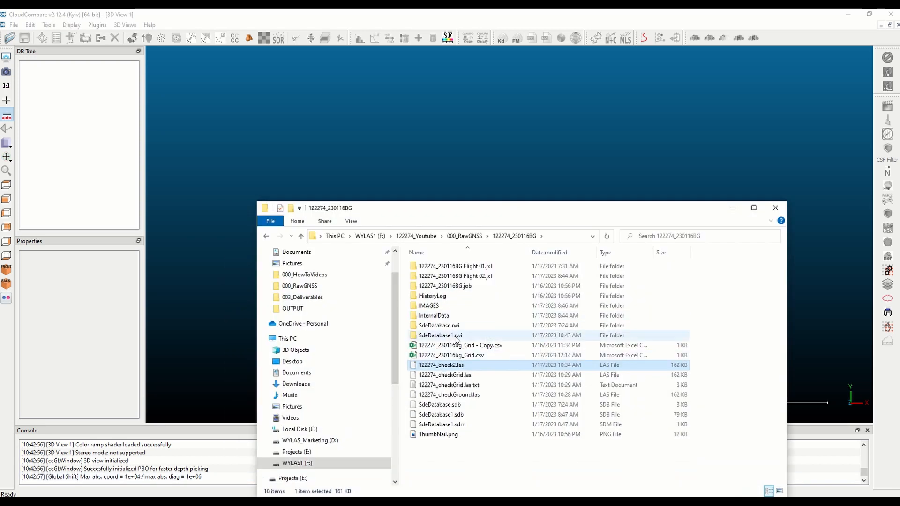
left_click(416, 236)
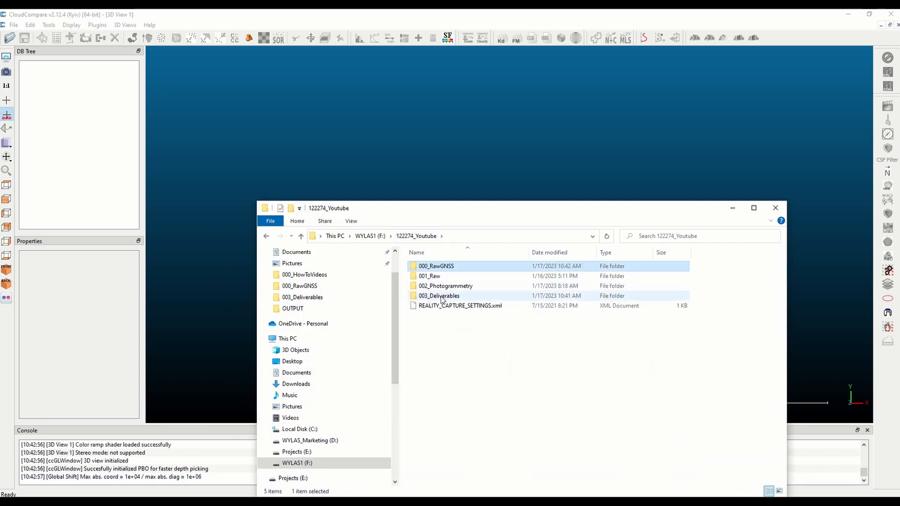
left_click(443, 300)
double_click(443, 300)
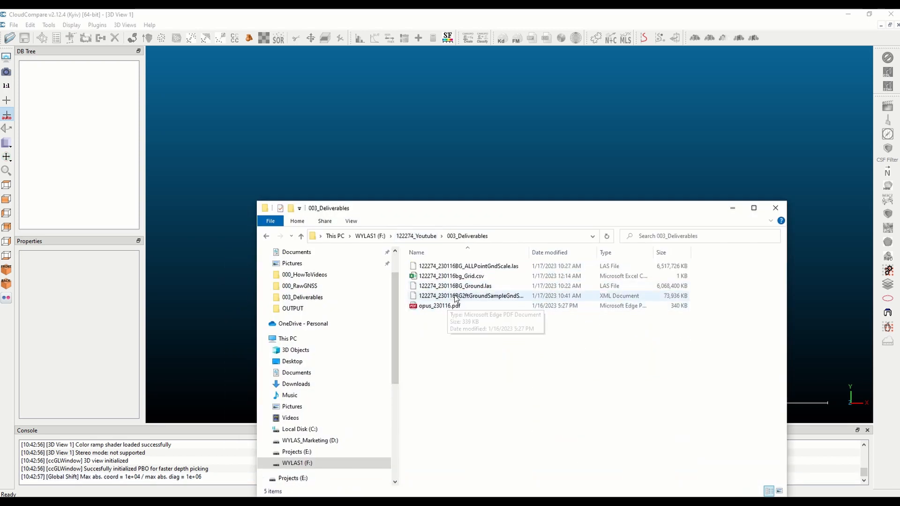
Step: Load 122274_230116BG_Ground.las into CloudCompare with the default LAS fields and the suggested global shift at scale 1
left_click(473, 287)
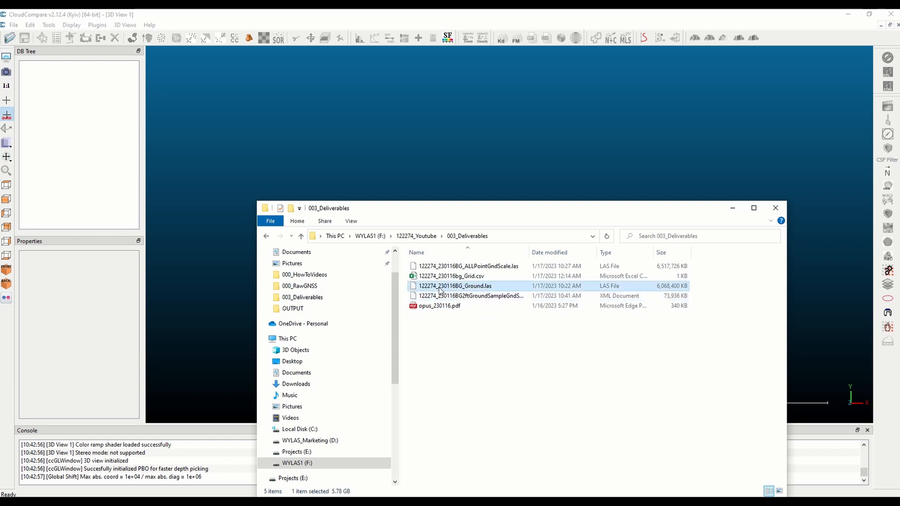
left_click_drag(472, 290, 555, 163)
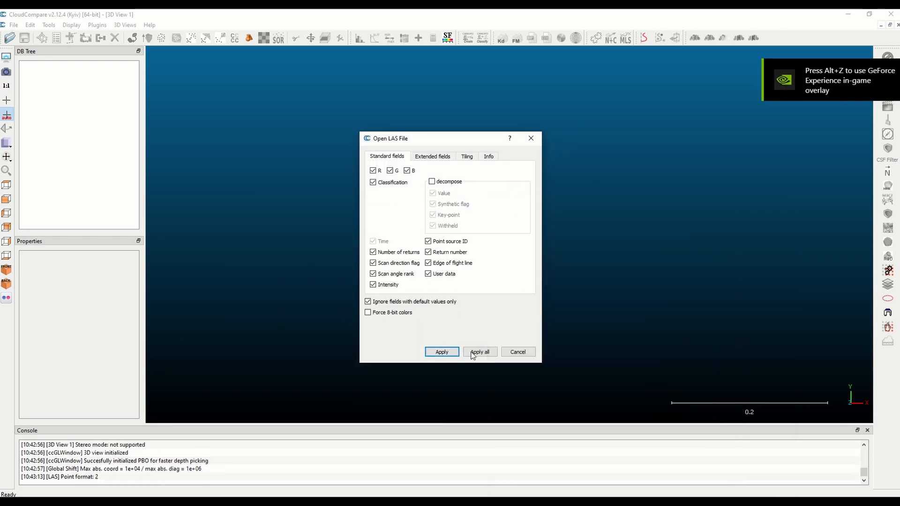
left_click(446, 353)
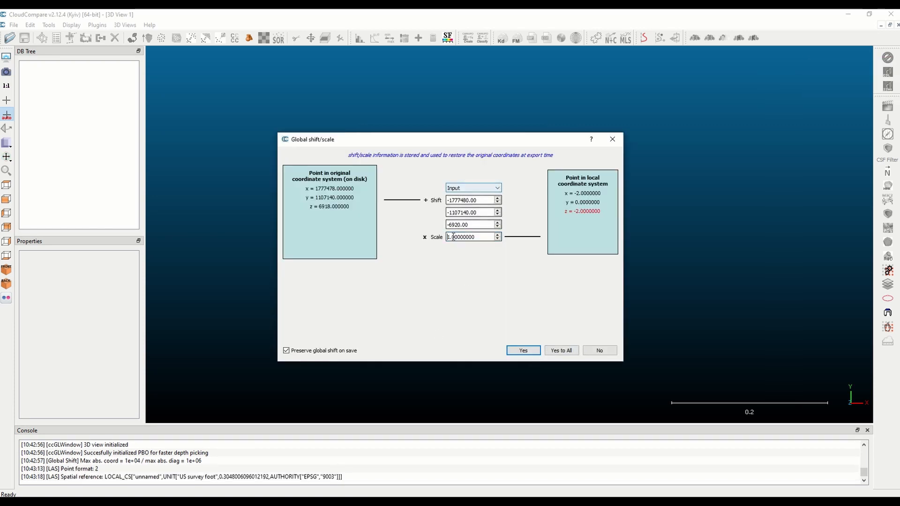
left_click(524, 352)
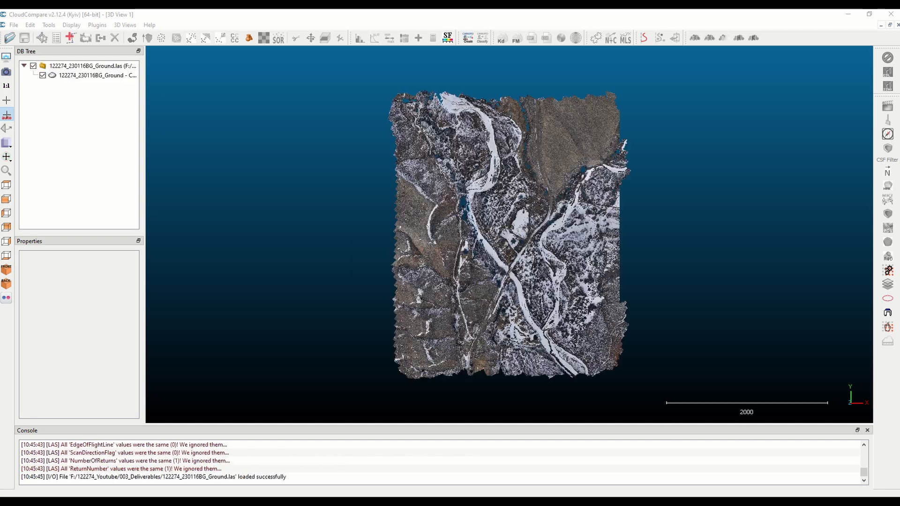
Step: Start rasterizing the 122274_230116BG_Ground cloud and set the projection direction to Z
left_click(78, 76)
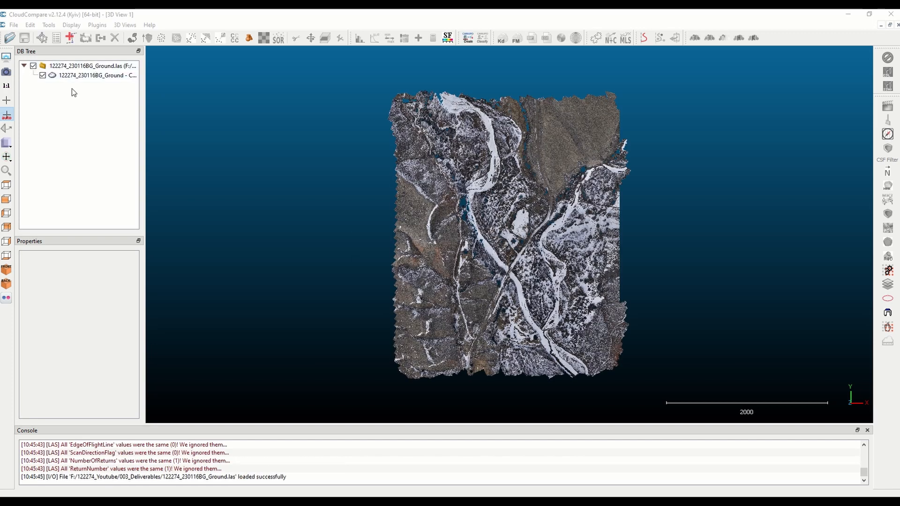
left_click(48, 24)
left_click(175, 57)
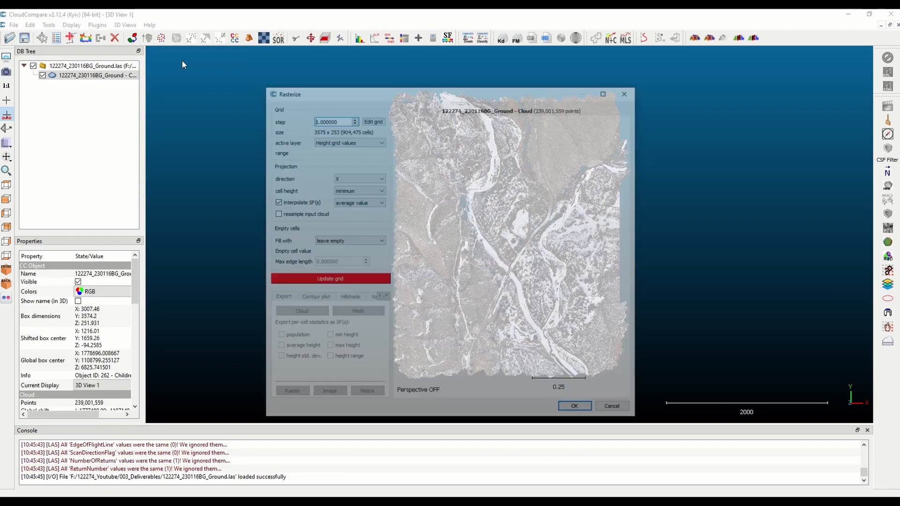
double_click(349, 118)
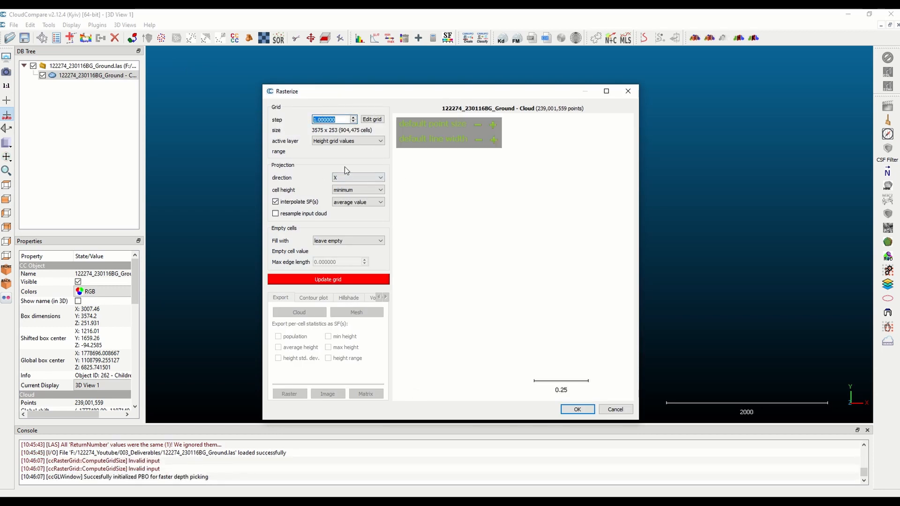
left_click(357, 177)
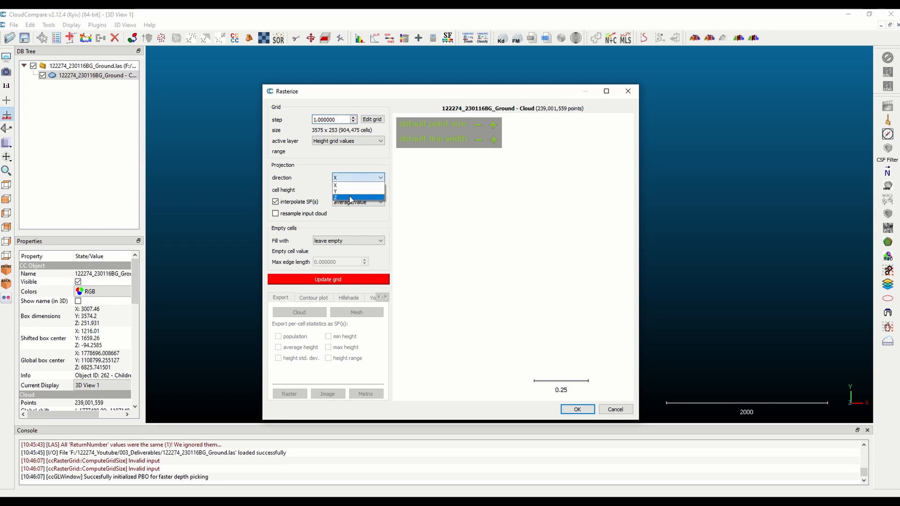
Step: Set the raster projection direction to Z, turn off scalar field interpolation, and generate the 1.0 step grid despite its size
left_click(351, 198)
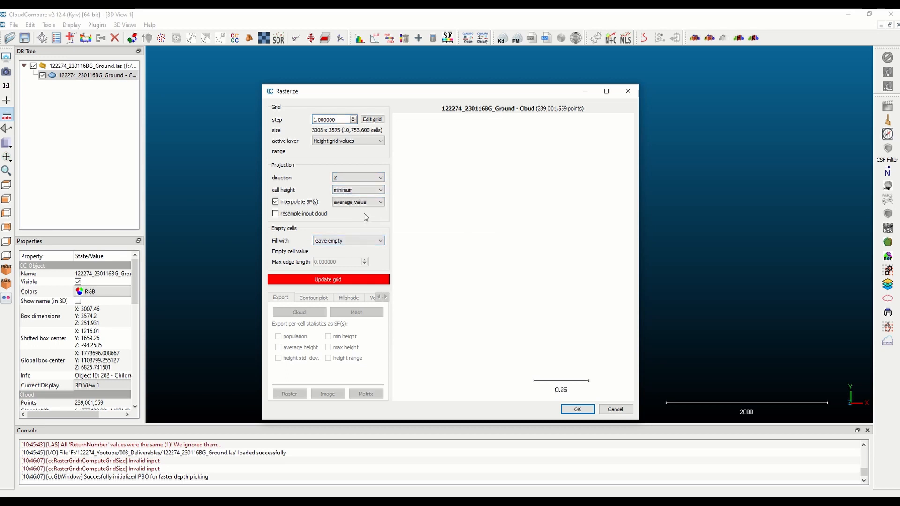
left_click(275, 202)
left_click(335, 280)
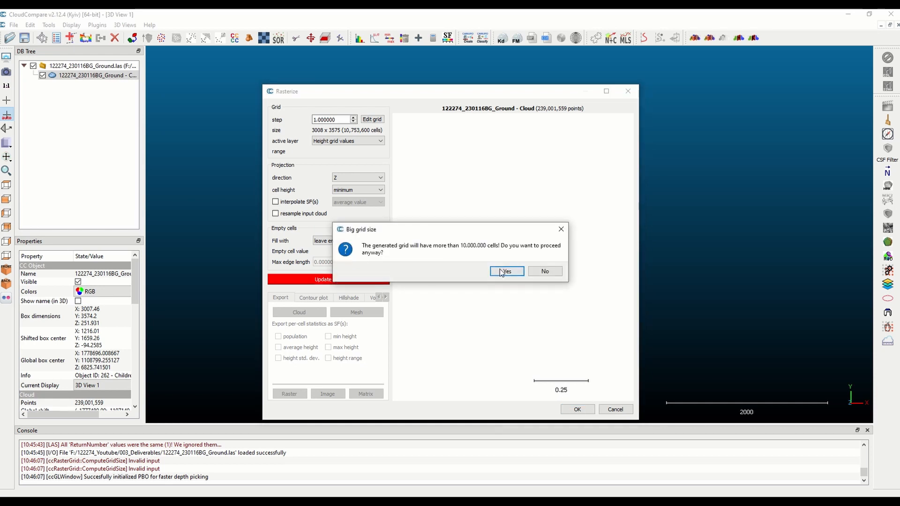
left_click(506, 272)
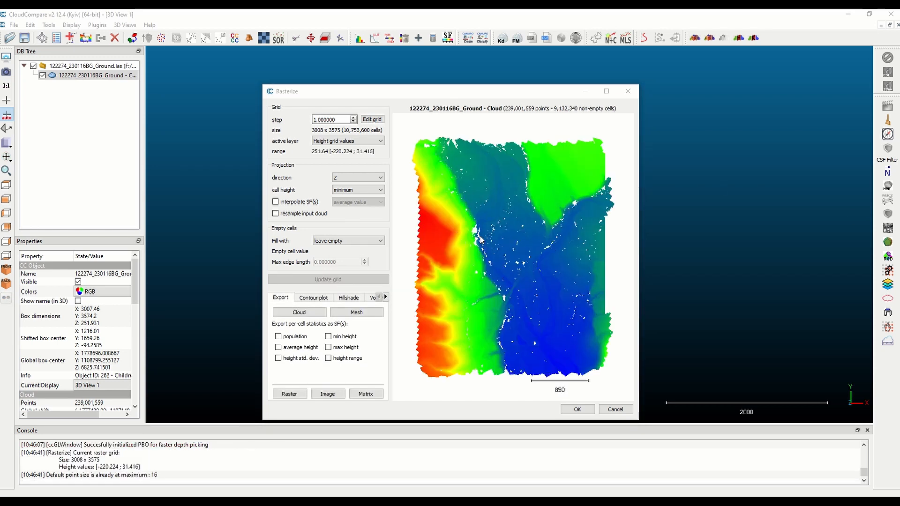
Step: Export the generated 1.0 step raster grid as a point cloud and close the Rasterize dialog
scroll(480, 239, "up", 2)
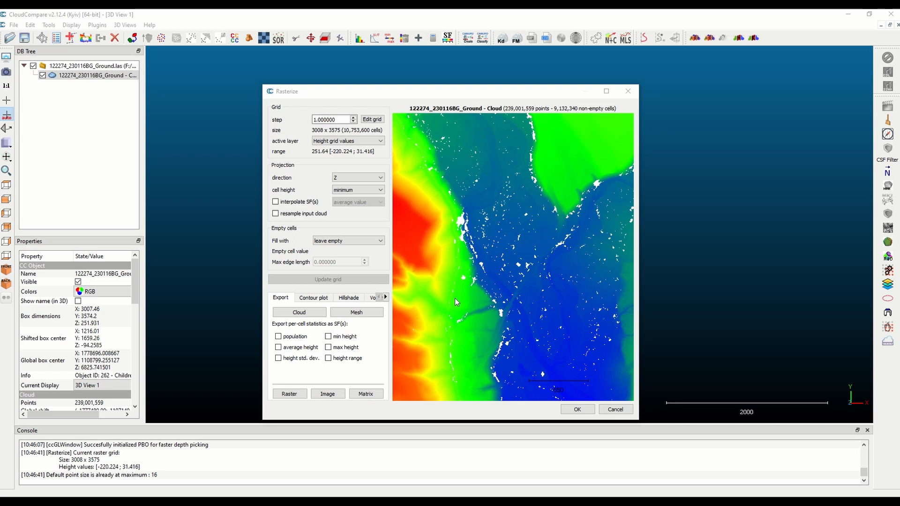
left_click(306, 316)
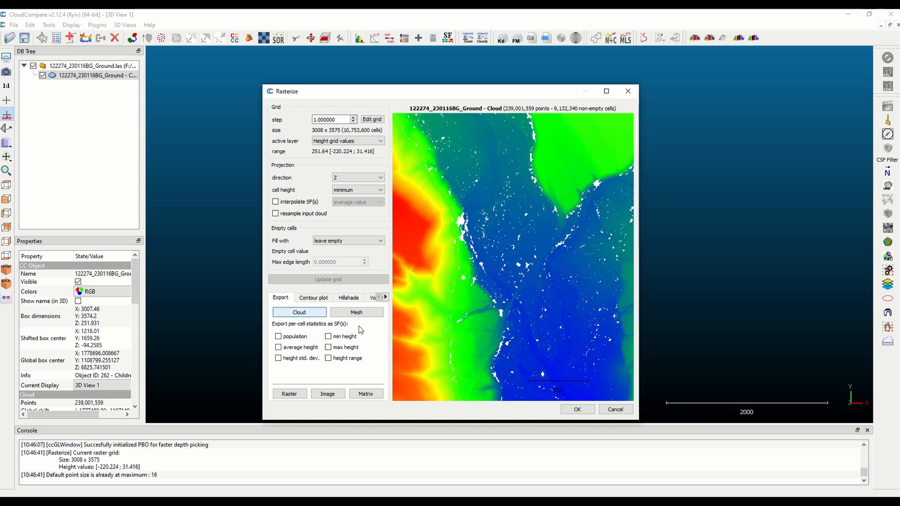
left_click(577, 409)
Step: Rasterize the exported raster cloud with average cell height and a grid step of 5, and update the grid
left_click(97, 85)
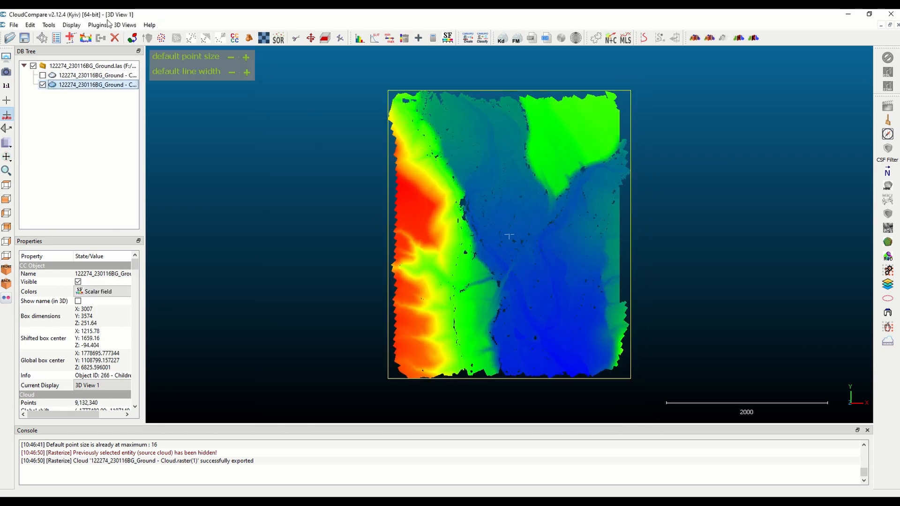
left_click(49, 25)
mouse_move(63, 50)
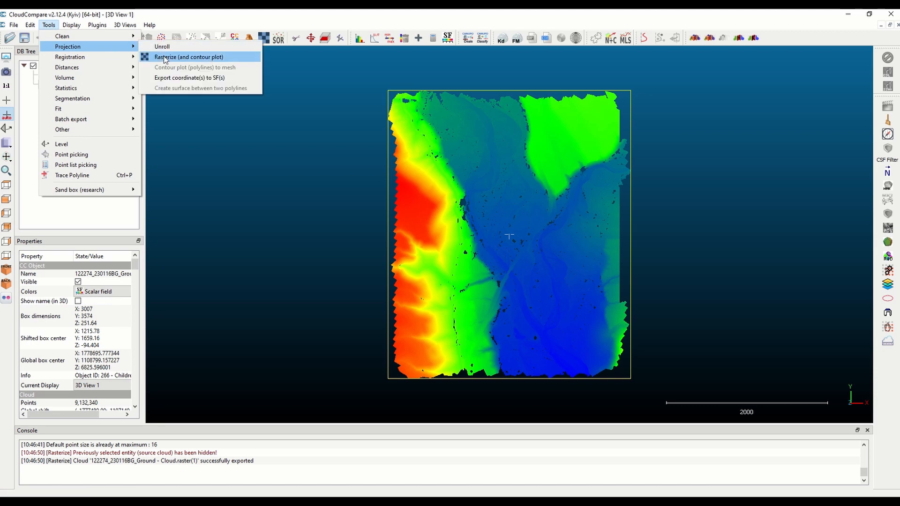
left_click(178, 56)
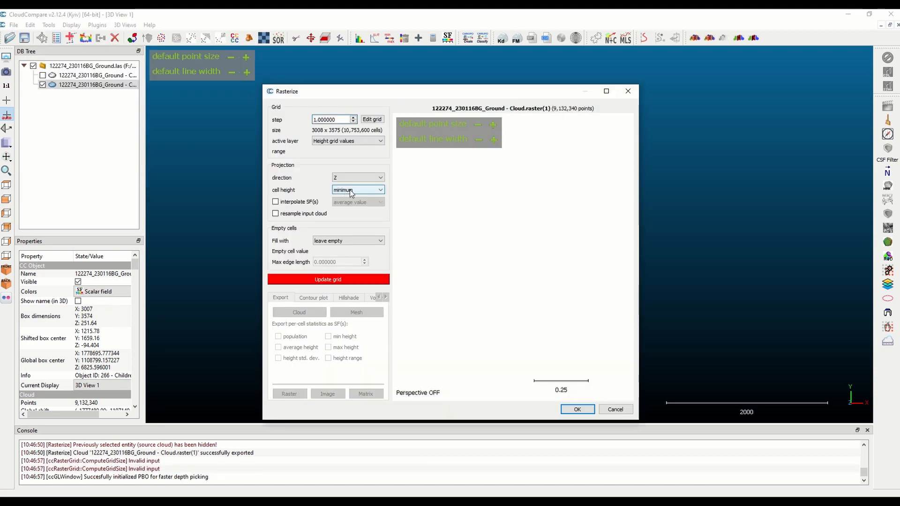
left_click(346, 191)
left_click(353, 202)
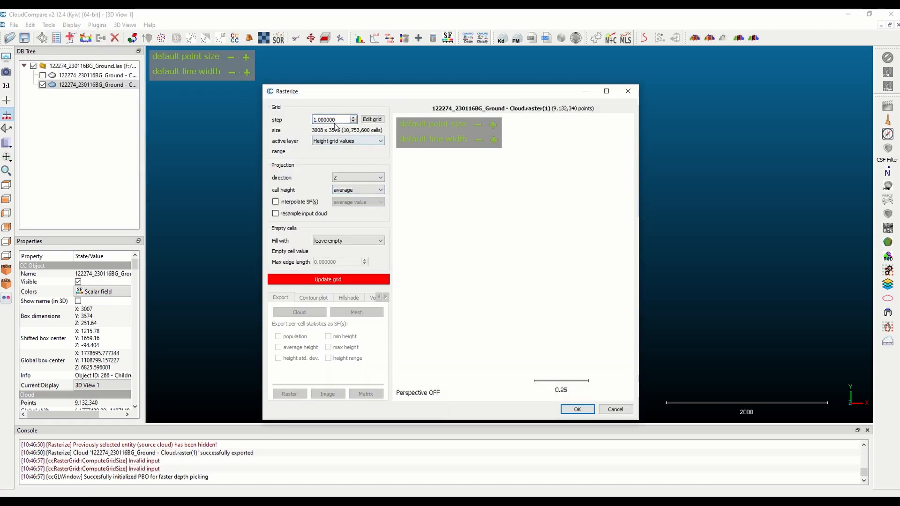
left_click_drag(349, 120, 266, 127)
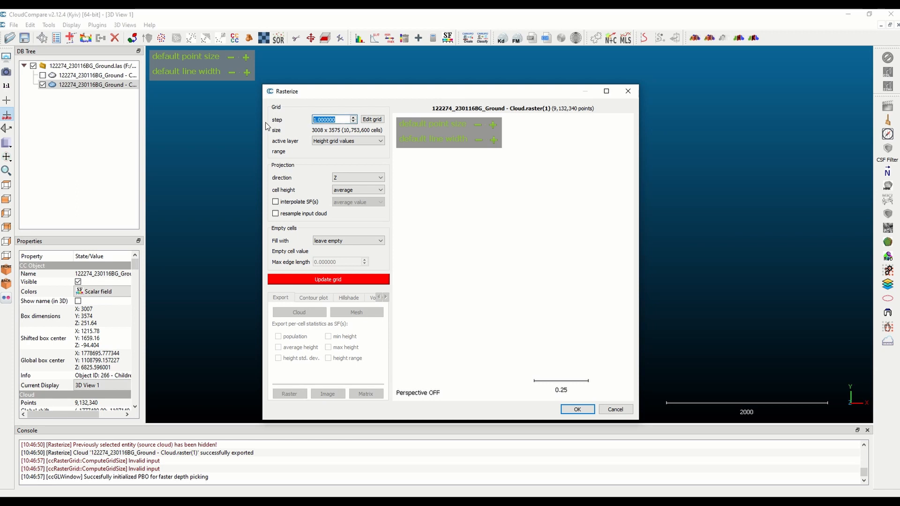
type("5")
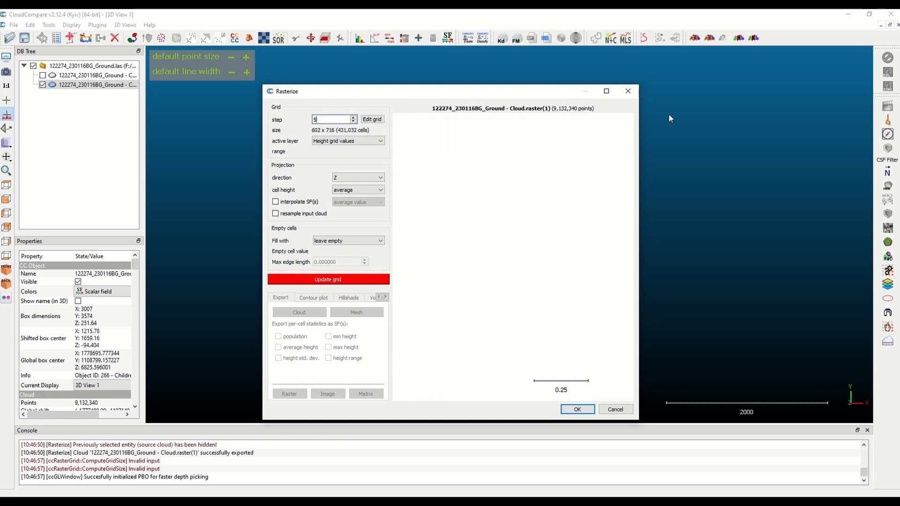
left_click(352, 280)
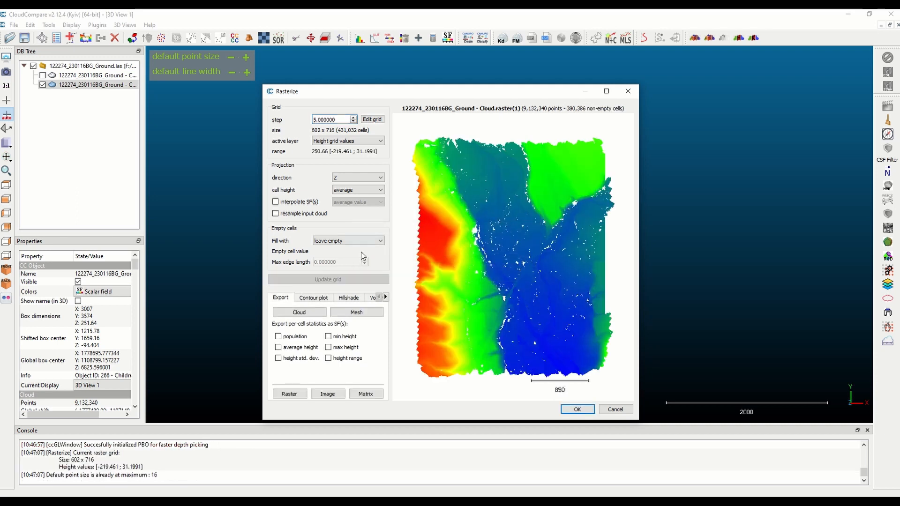
Step: Fill empty cells by interpolation with empty cell value -5000 and max edge length 30, and export the updated grid as a cloud
left_click(343, 244)
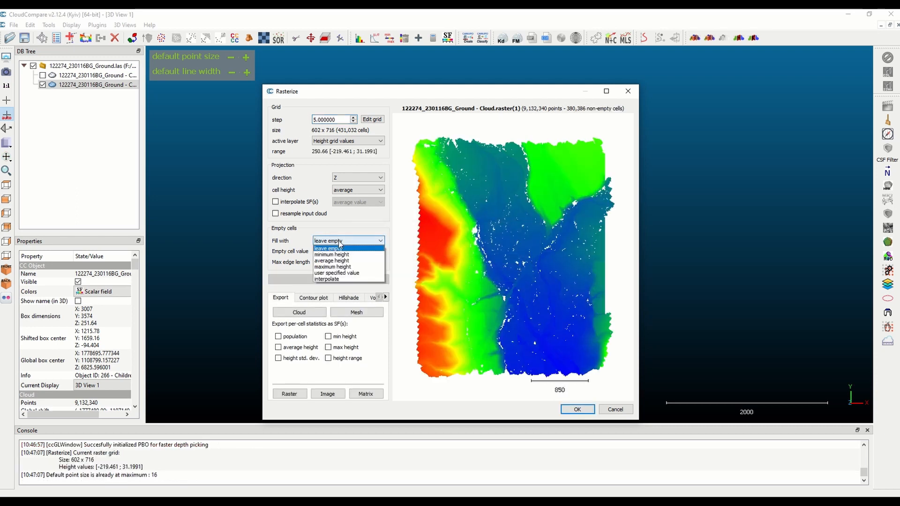
left_click(336, 280)
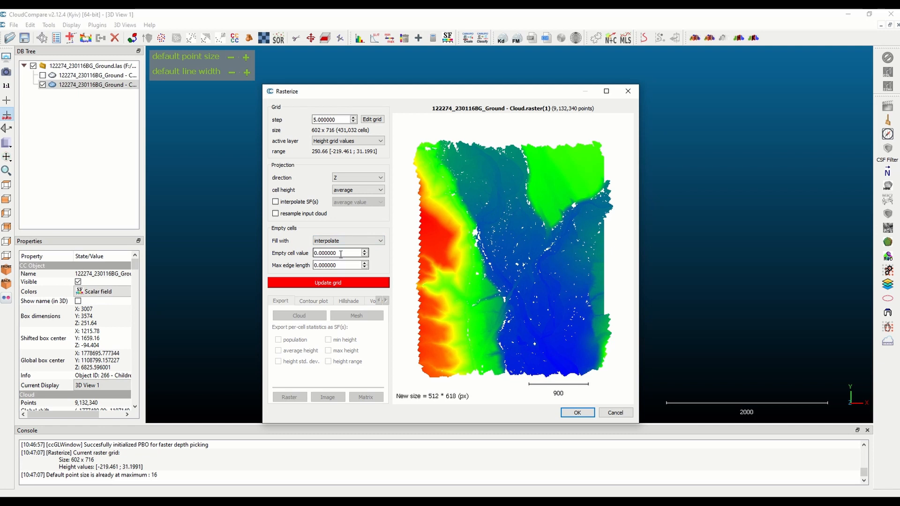
double_click(343, 265)
type("30")
key("shift+Tab")
type("-")
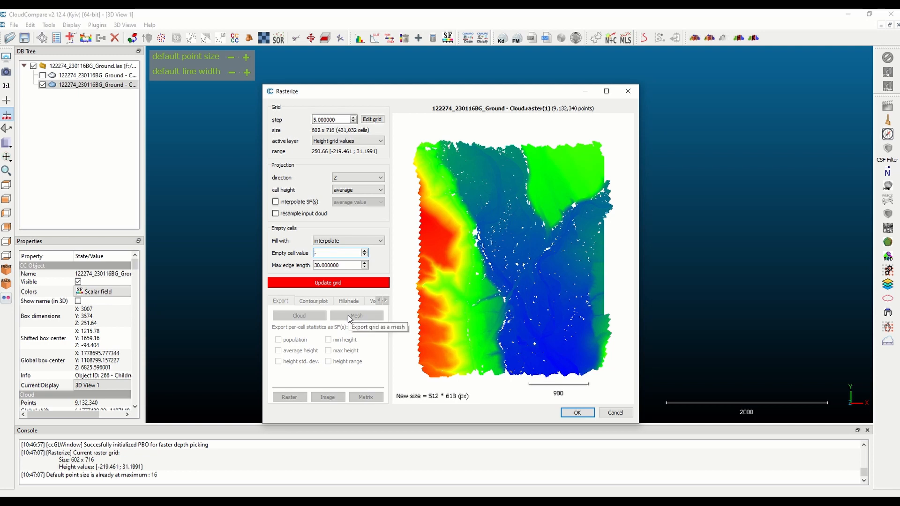
type("5000")
left_click(346, 284)
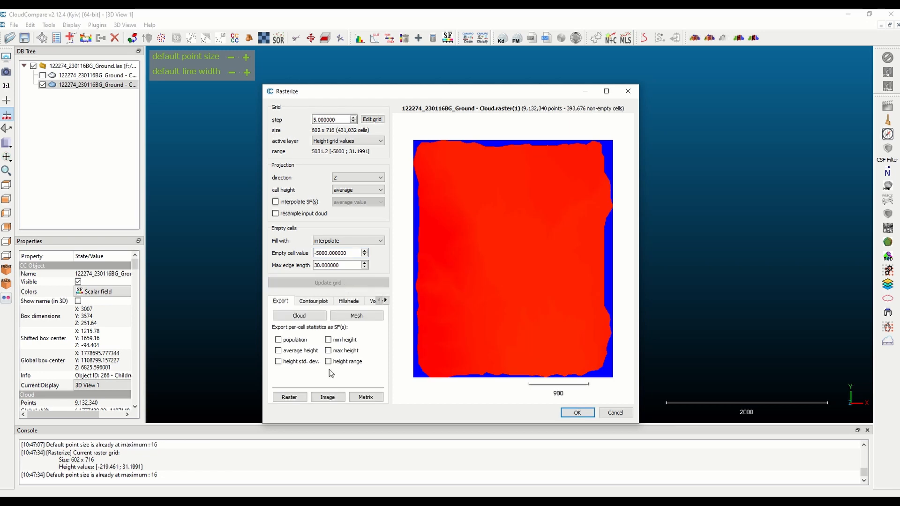
left_click(301, 317)
left_click(578, 413)
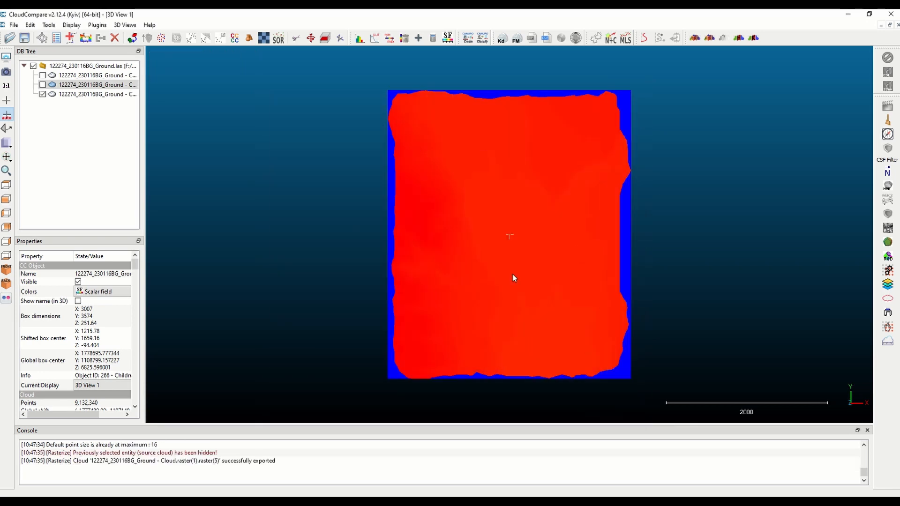
Step: Start segmenting the new 5-step raster cloud and enclose its low -5000 border points in a four-sided polygon
left_click(87, 95)
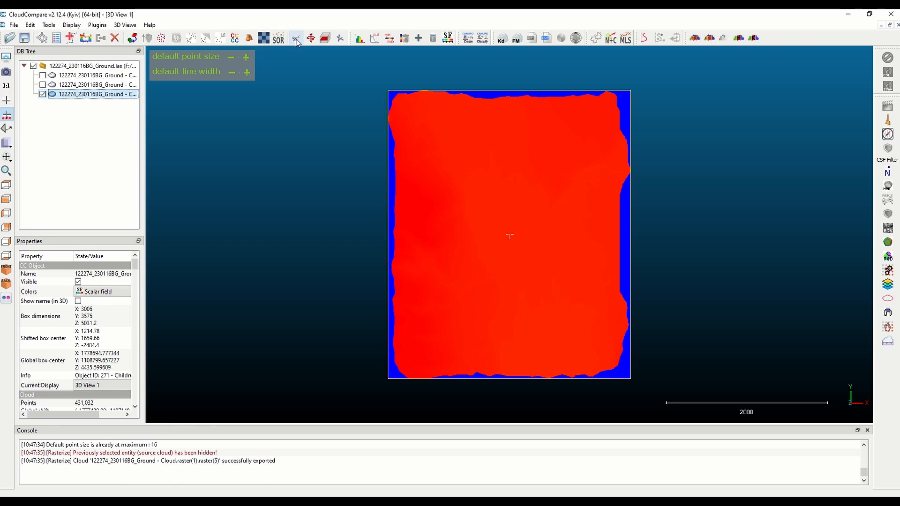
left_click_drag(512, 308, 508, 124)
scroll(496, 113, "down", 6)
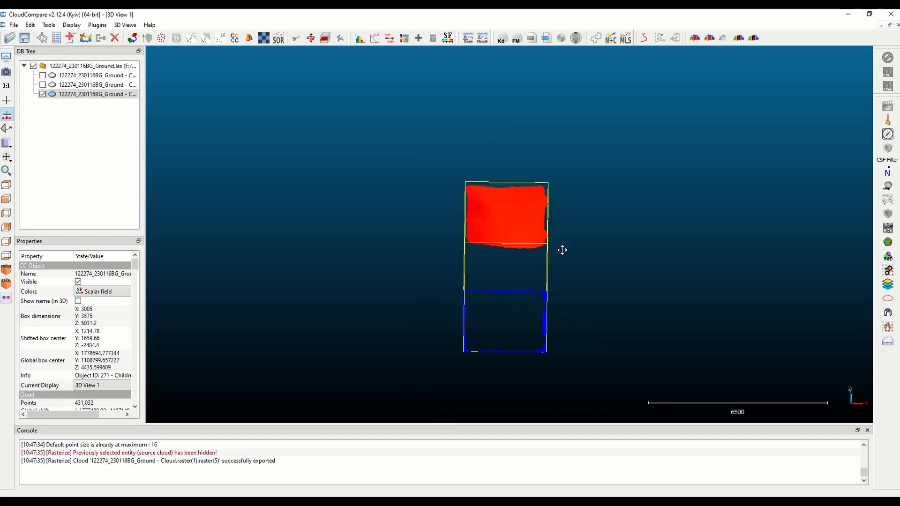
right_click_drag(562, 250, 563, 207)
left_click(296, 37)
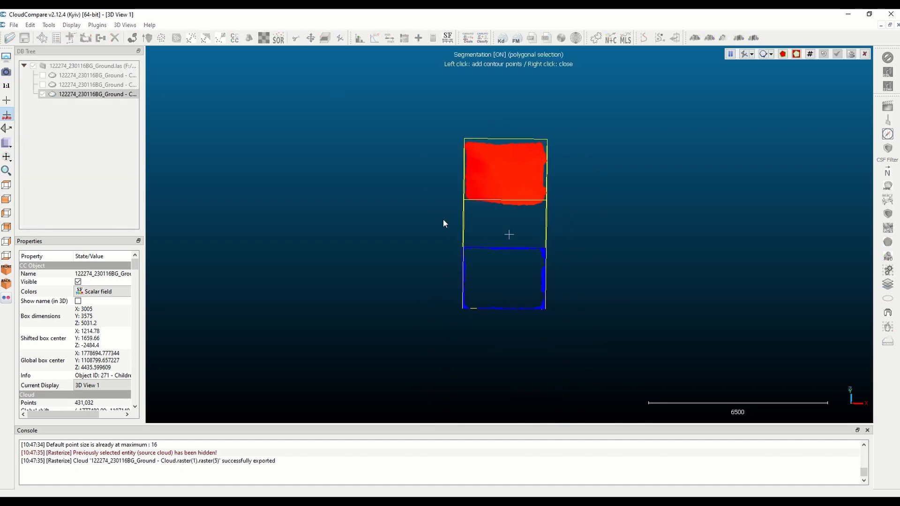
left_click(440, 214)
left_click(581, 216)
left_click(567, 342)
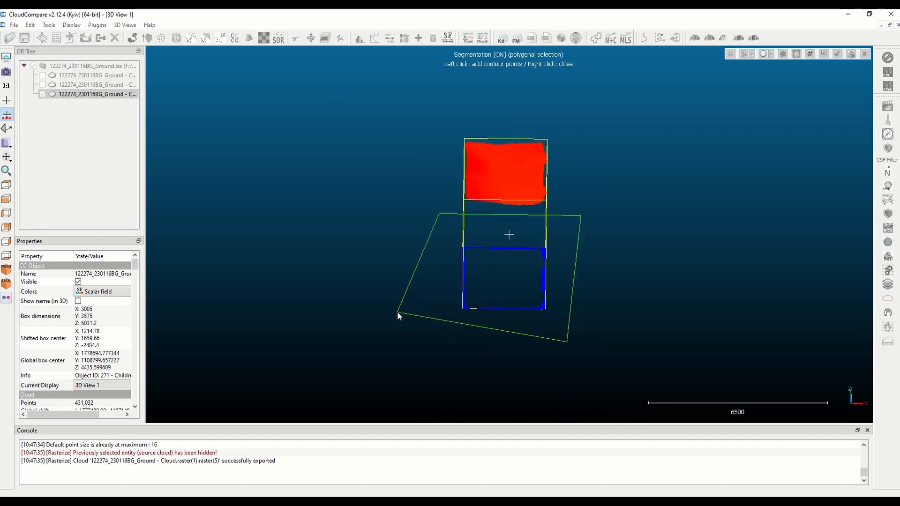
left_click(398, 311)
right_click(398, 311)
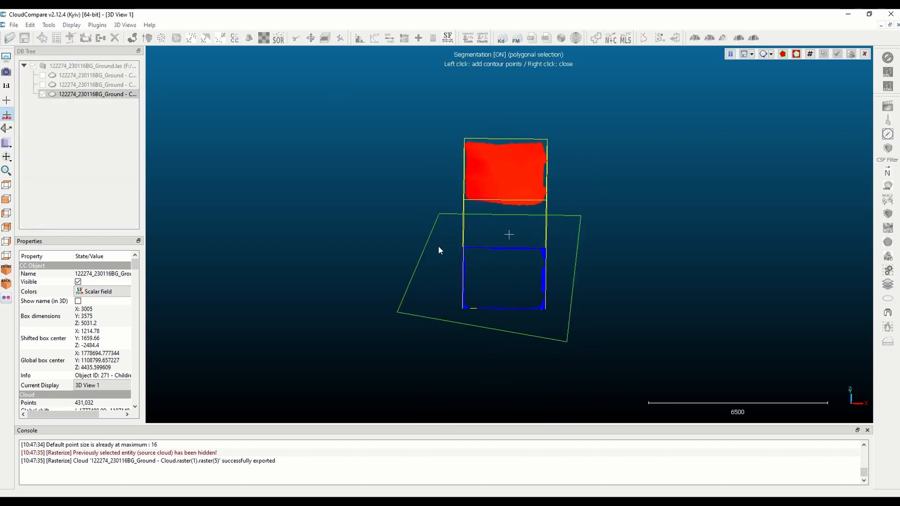
Step: Split the enclosed border points from the terrain as a separate cloud and delete that cloud
left_click(783, 56)
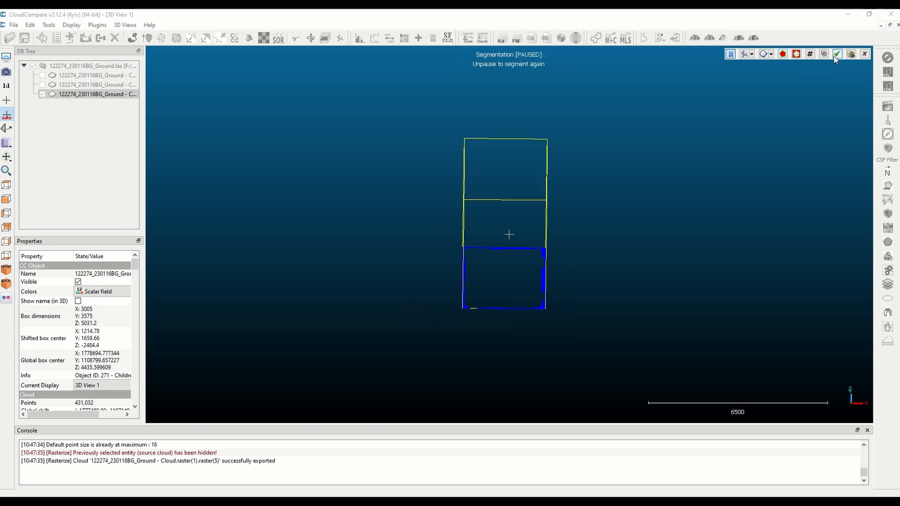
left_click(836, 55)
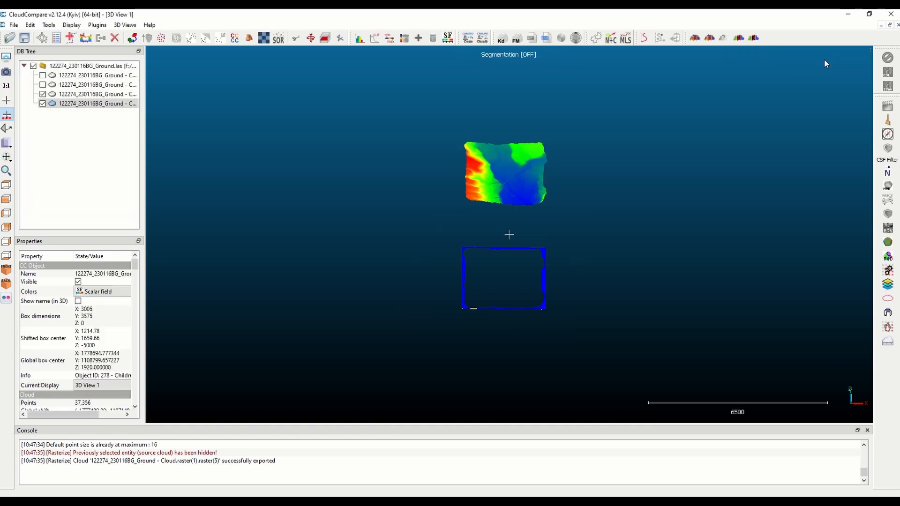
right_click(79, 104)
left_click(118, 191)
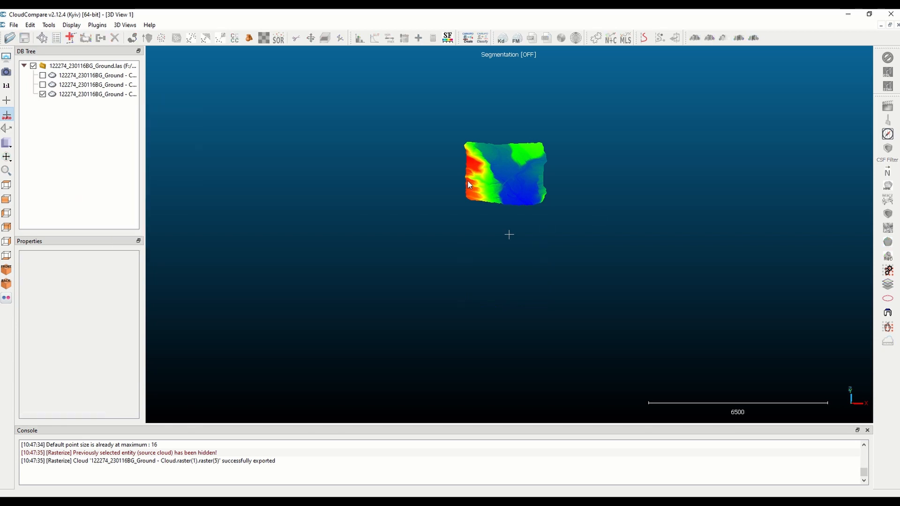
Step: Show the remaining terrain raster cloud from the top and select it
scroll(472, 178, "up", 9)
right_click_drag(513, 119, 519, 212)
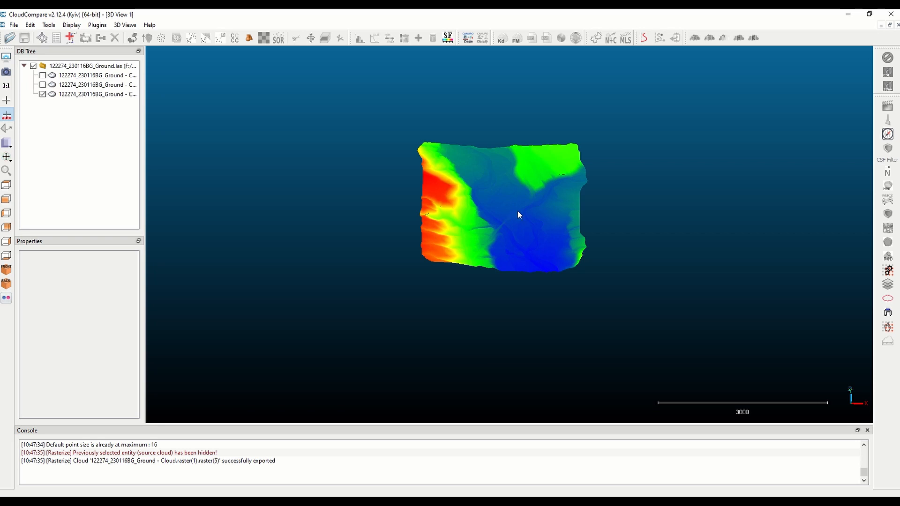
key("8")
scroll(521, 178, "up", 12)
right_click_drag(515, 157, 480, 299)
left_click(469, 238)
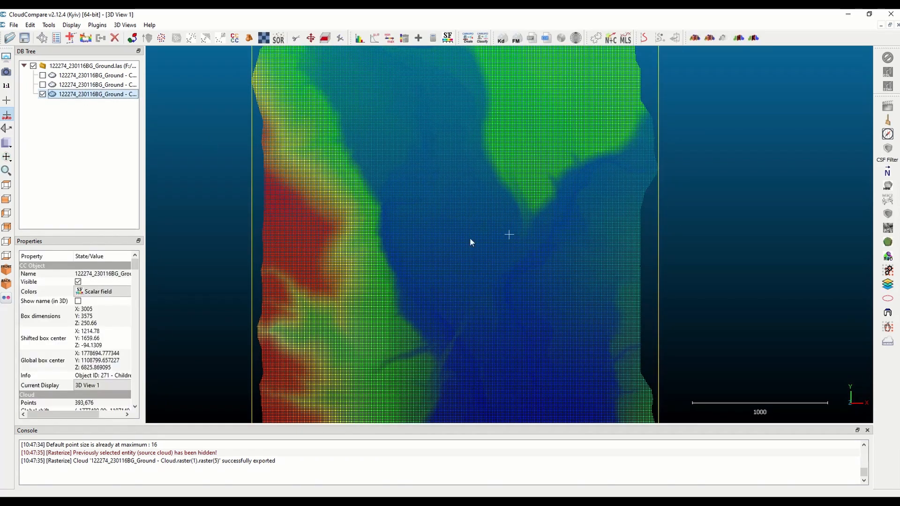
scroll(503, 186, "down", 8)
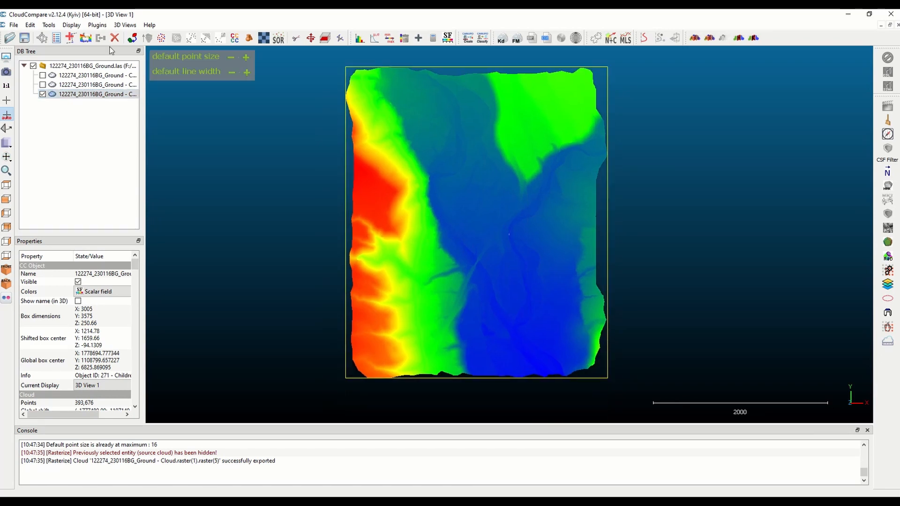
Step: Rasterize the cleaned terrain cloud with step 5 and average cell height, leaving empty cells empty, and update the grid
left_click(30, 24)
mouse_move(45, 27)
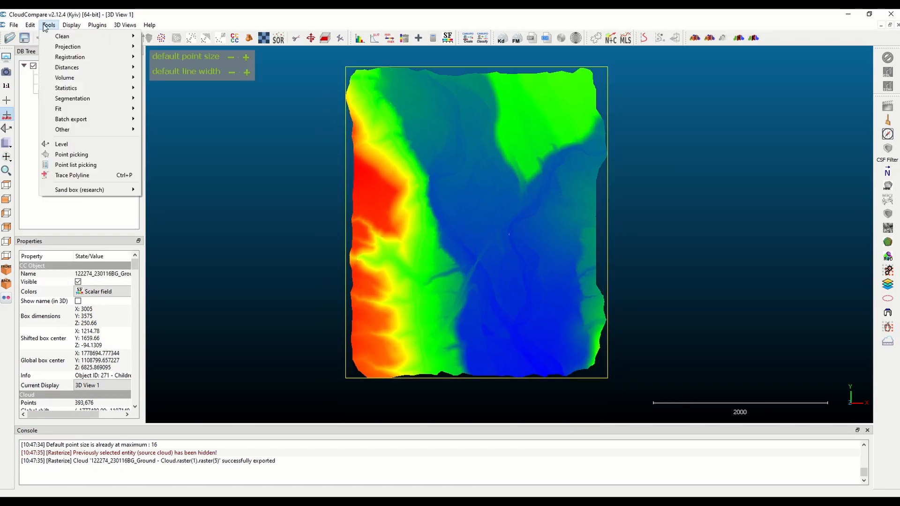
mouse_move(70, 46)
left_click(180, 60)
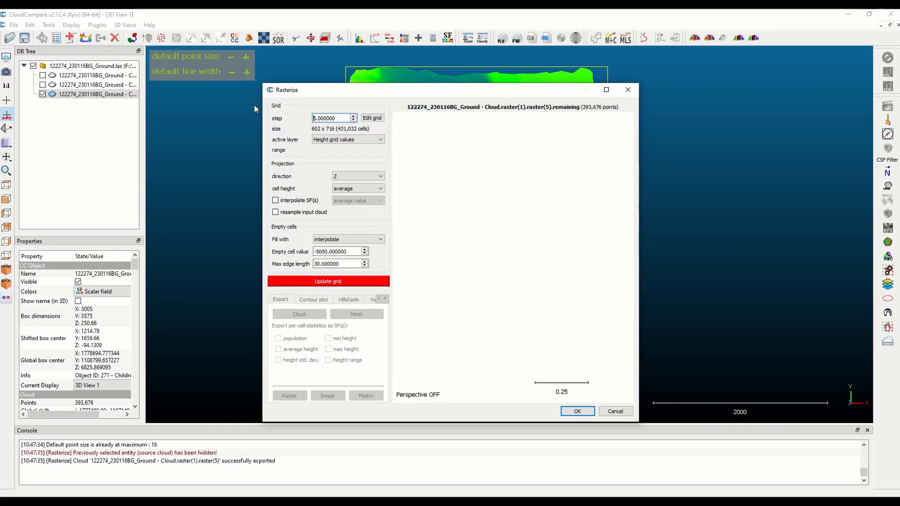
left_click(322, 239)
left_click(330, 247)
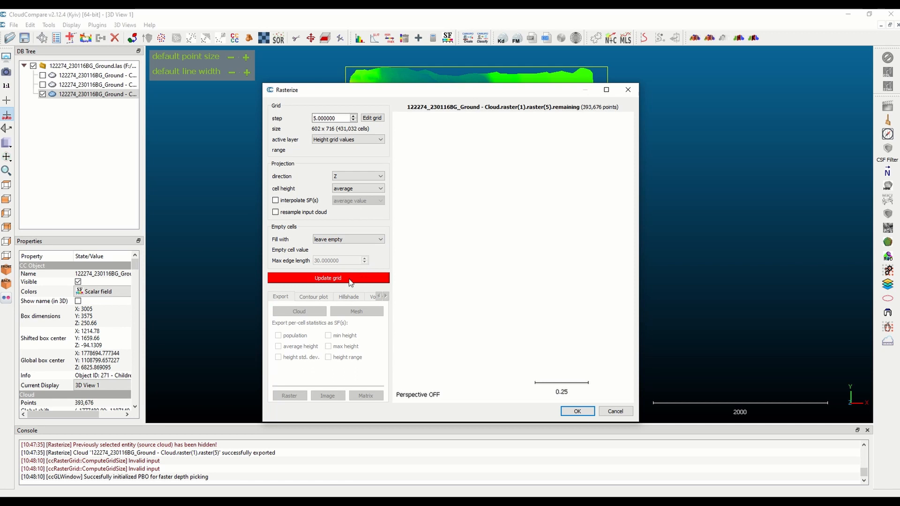
left_click(328, 278)
Step: Generate contour lines from the height grid with start value -220, step 1 and a minimum vertex count of 25
left_click(316, 298)
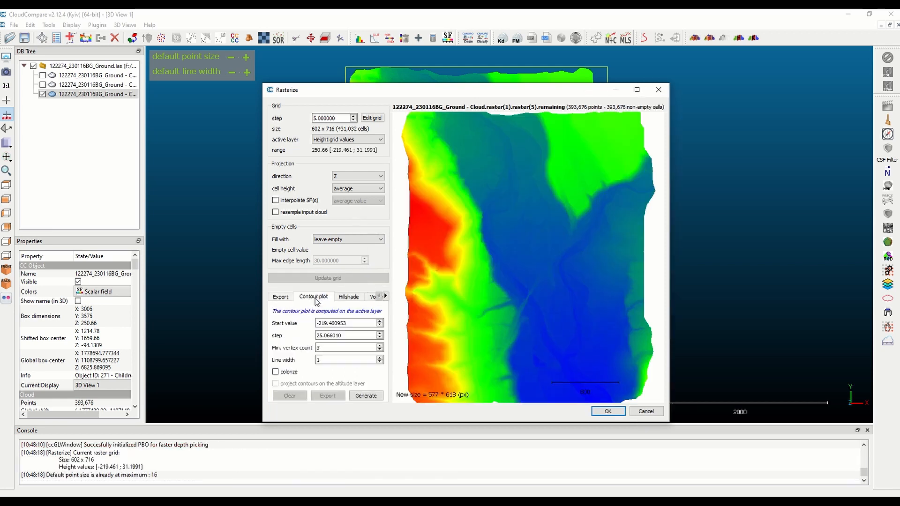
left_click_drag(360, 324, 229, 320)
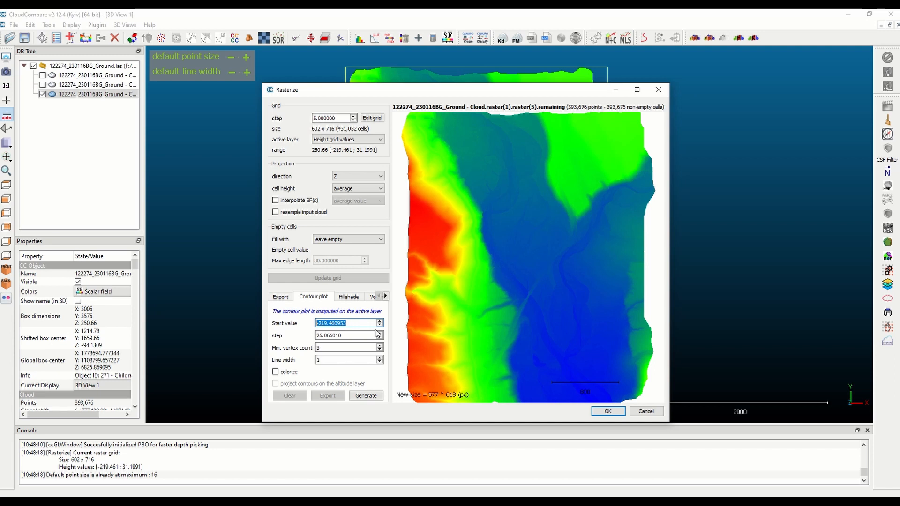
type("-220")
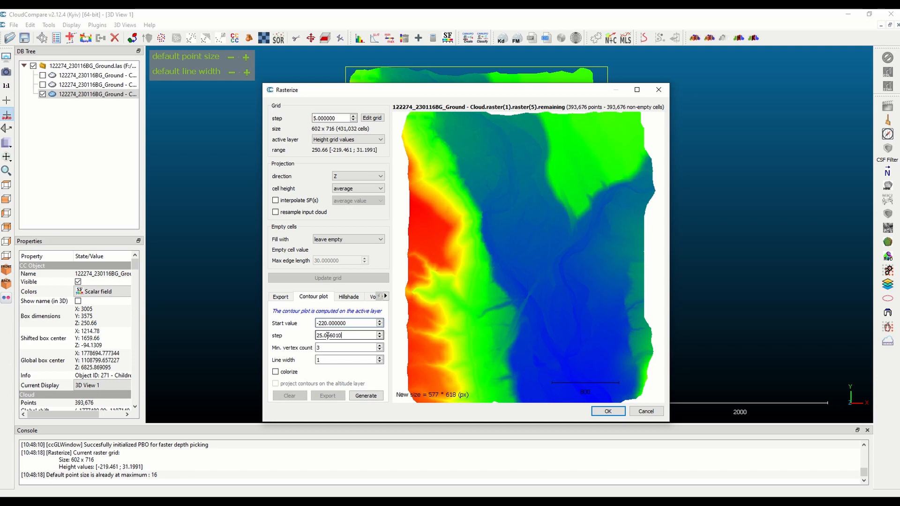
key("Tab")
type("1")
key("Tab")
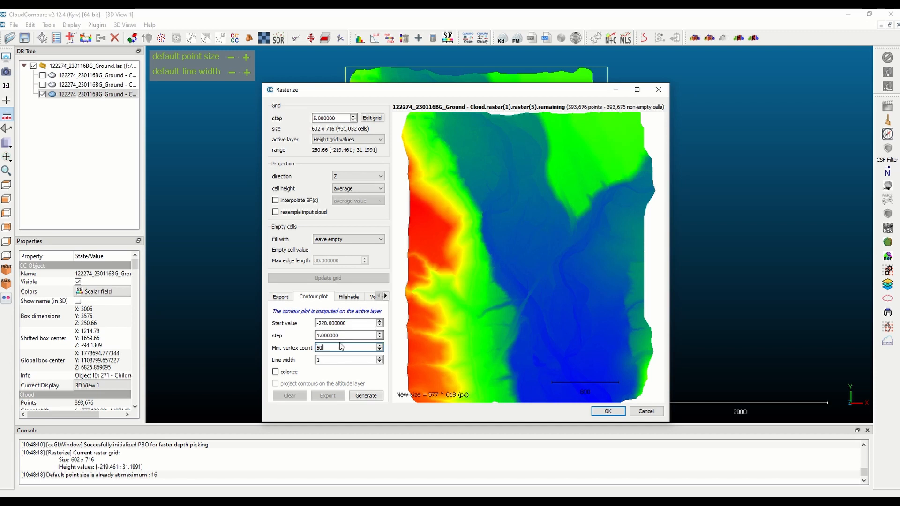
type("50")
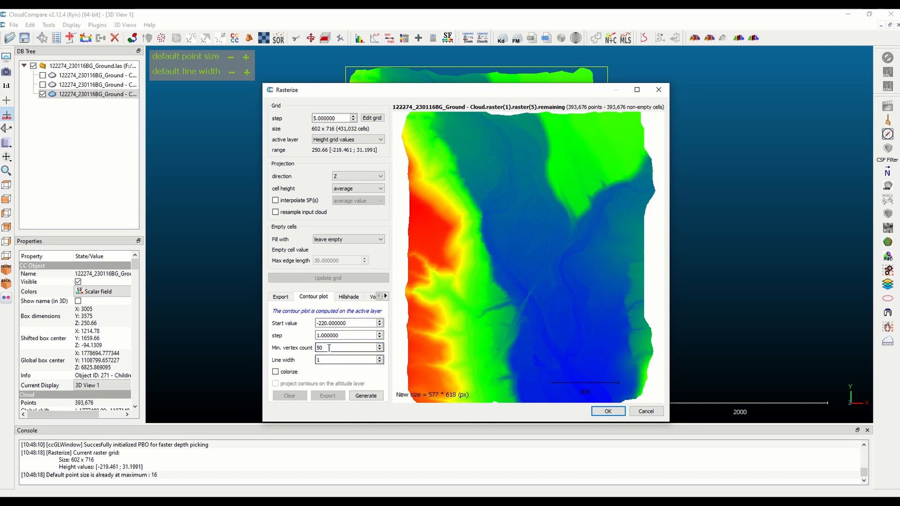
left_click_drag(332, 348, 265, 347)
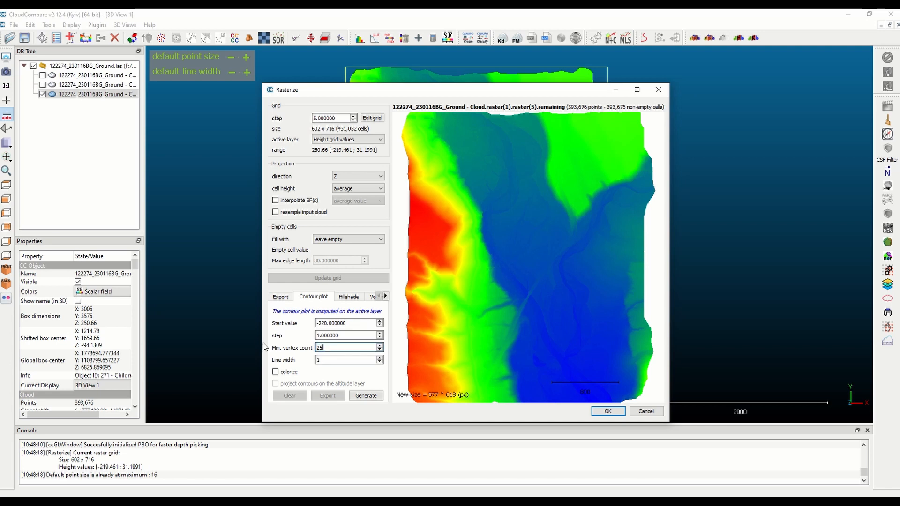
left_click(366, 398)
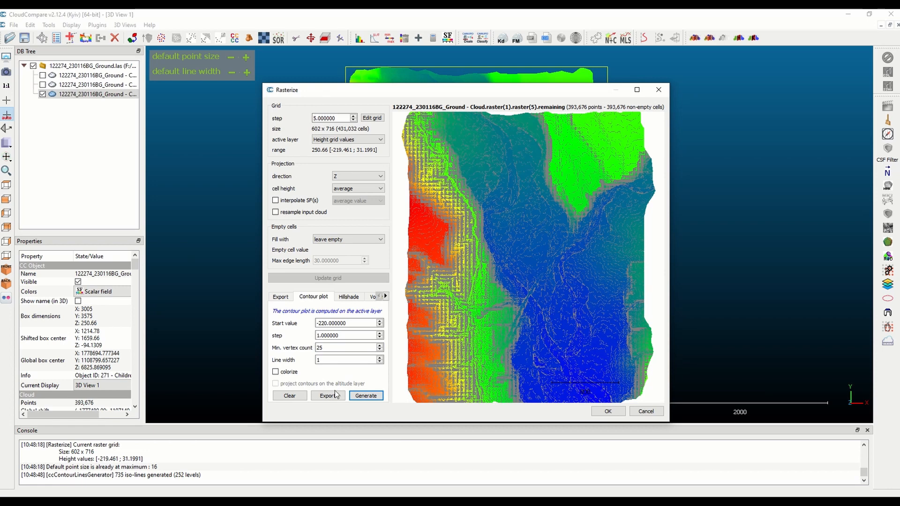
Step: Inspect the generated contour lines up close, export them as a contour plot group and finish the rasterization
scroll(538, 232, "up", 5)
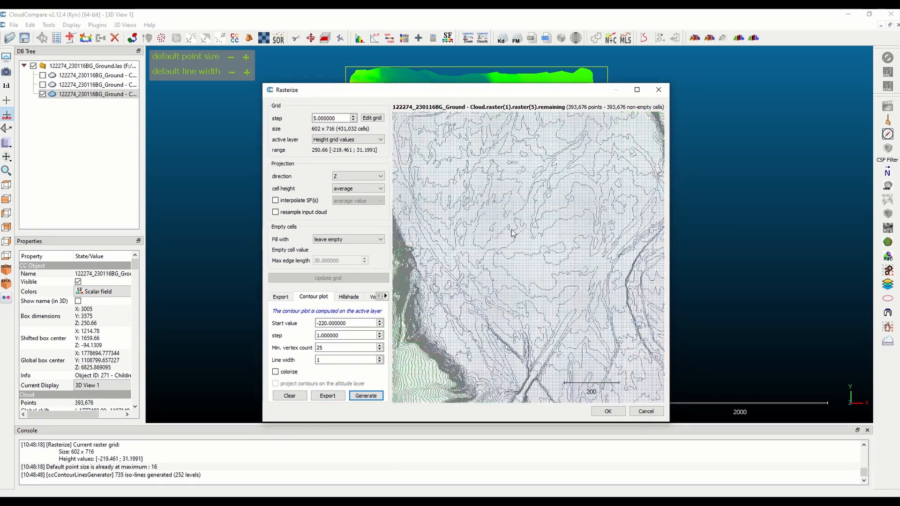
right_click_drag(491, 352, 523, 160)
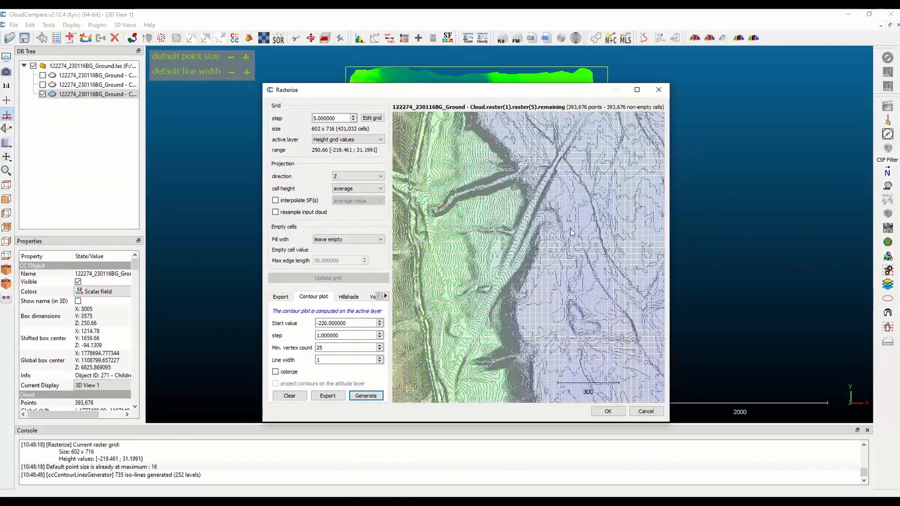
right_click_drag(569, 225, 543, 195)
scroll(542, 194, "up", 4)
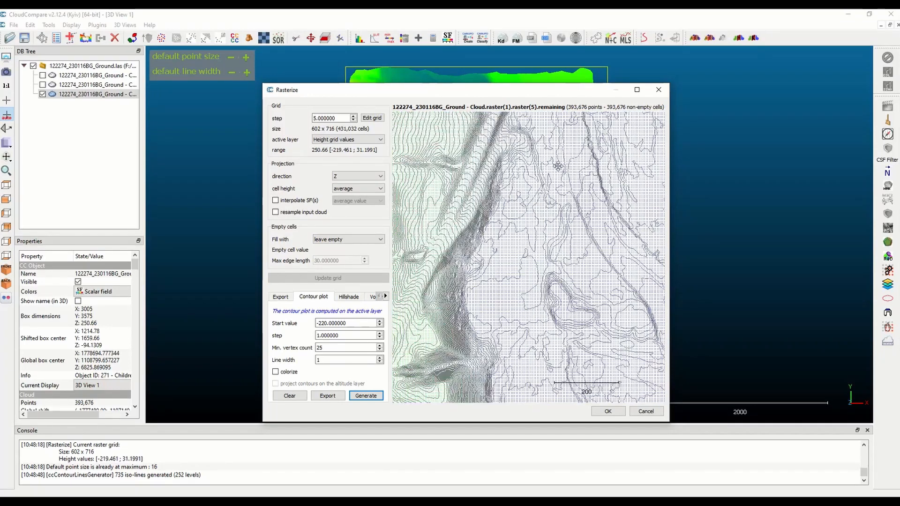
right_click_drag(492, 233, 580, 327)
right_click_drag(445, 176, 543, 276)
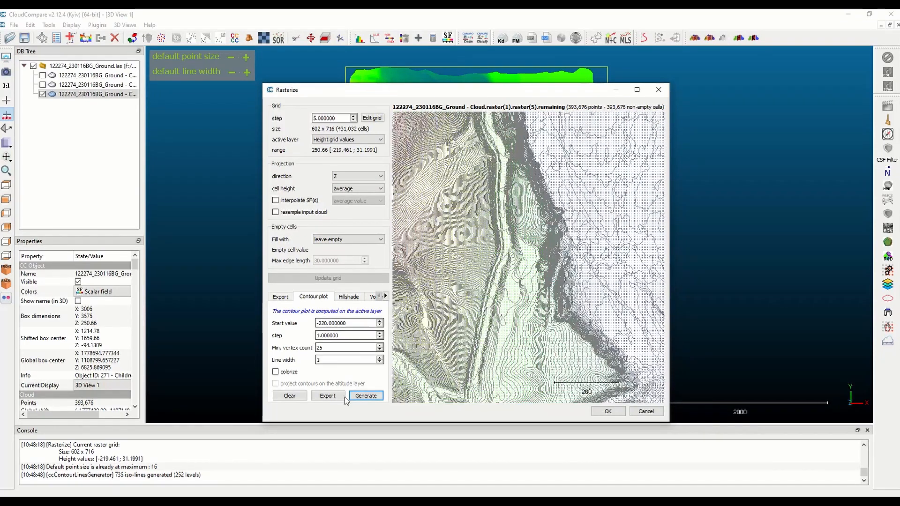
left_click(323, 397)
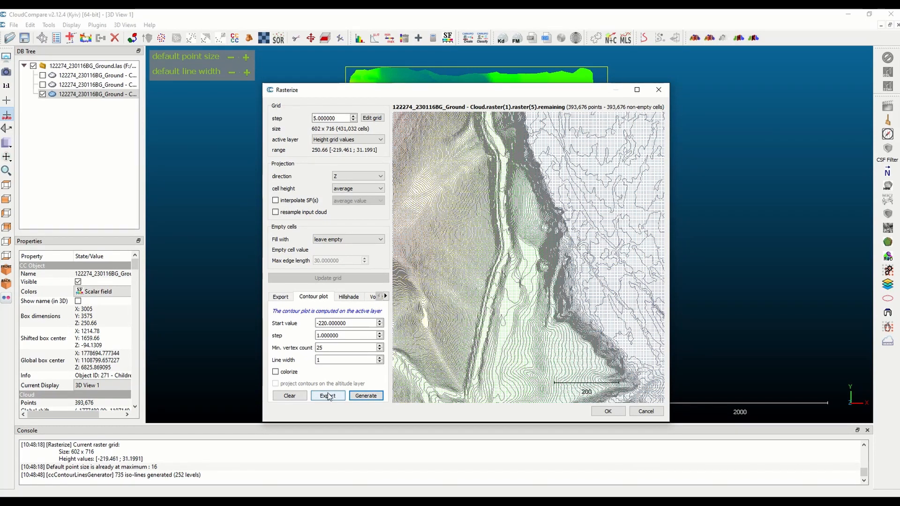
left_click(607, 411)
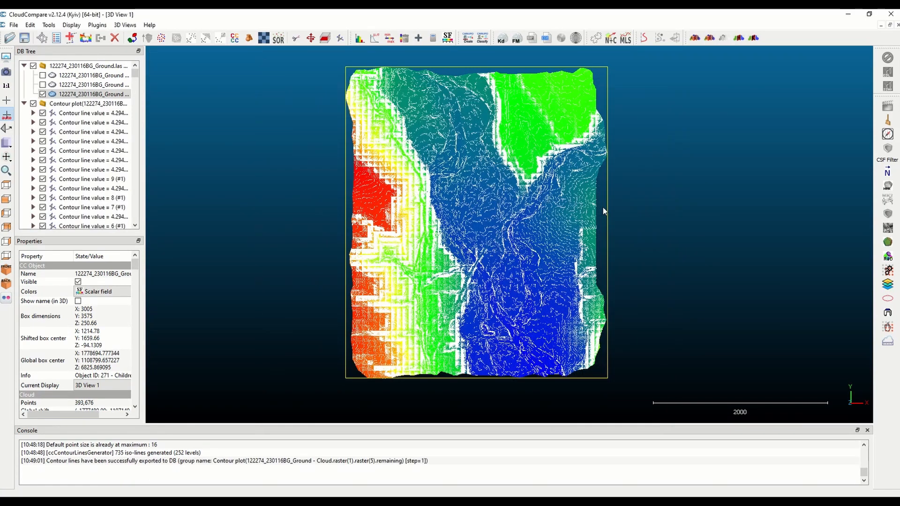
right_click(60, 104)
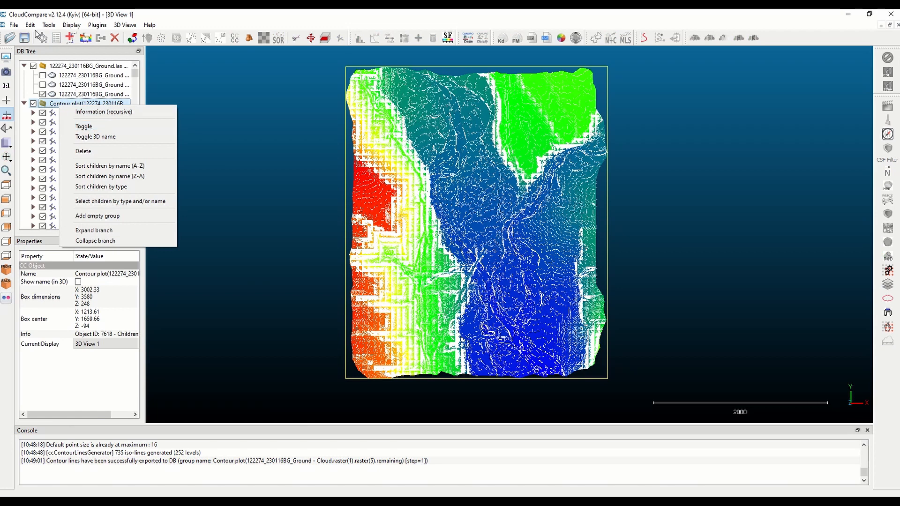
left_click(26, 39)
left_click(156, 237)
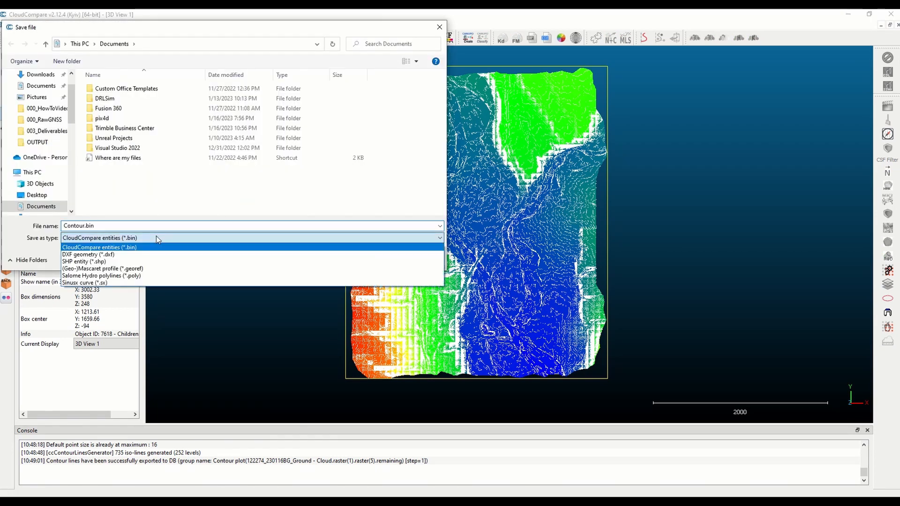
left_click(158, 254)
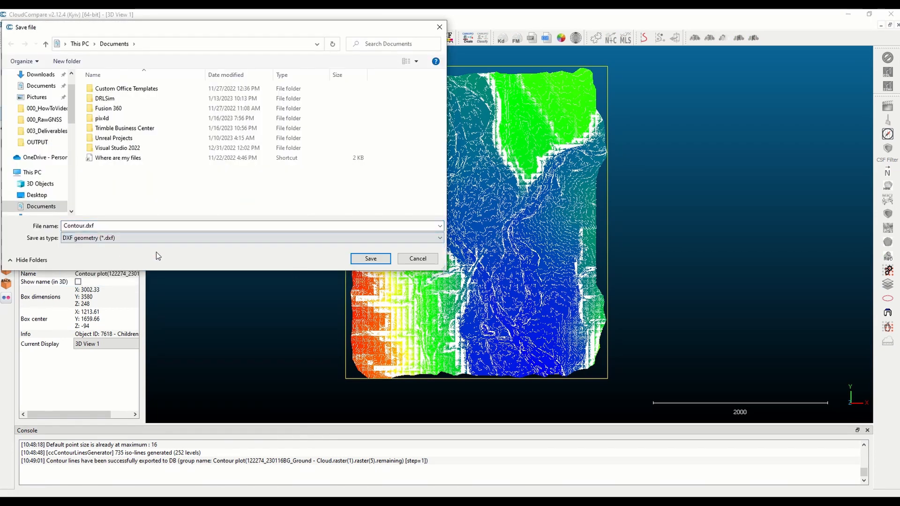
left_click(419, 259)
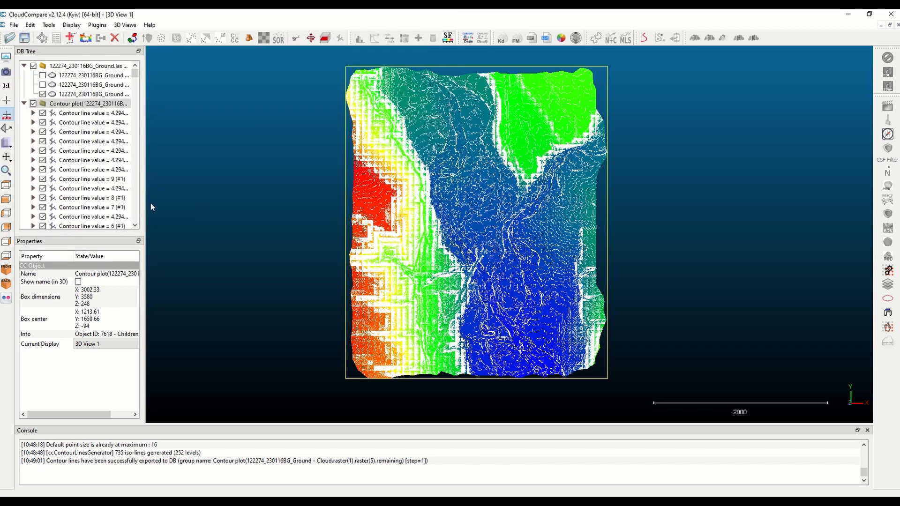
Step: Delete the exported contour plot group
right_click(64, 104)
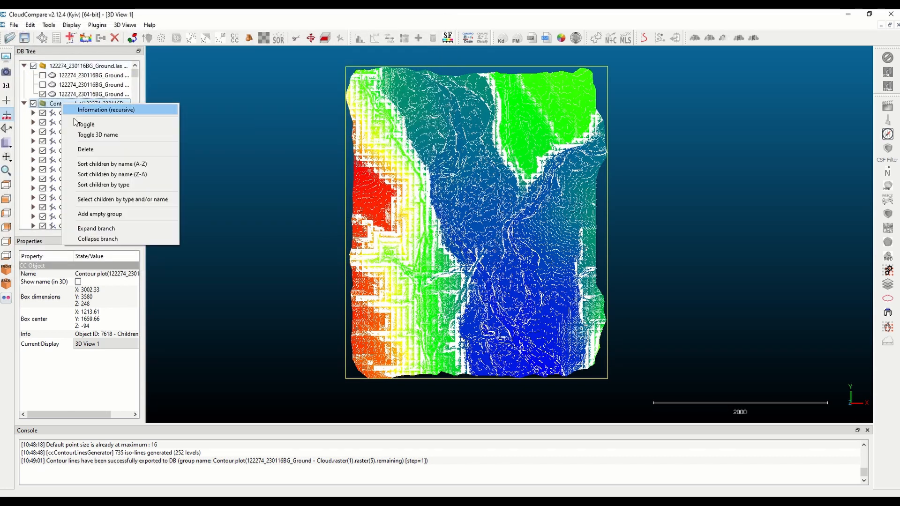
left_click(90, 147)
Step: Rasterize the remaining terrain cloud again with step 5 and average cell height, leaving empty cells empty, and update the grid
left_click(69, 95)
left_click(49, 25)
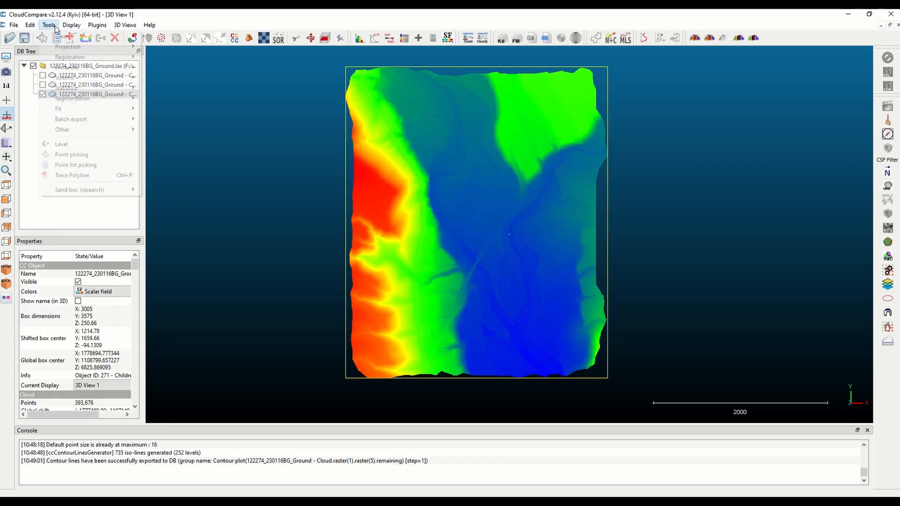
mouse_move(75, 46)
left_click(195, 57)
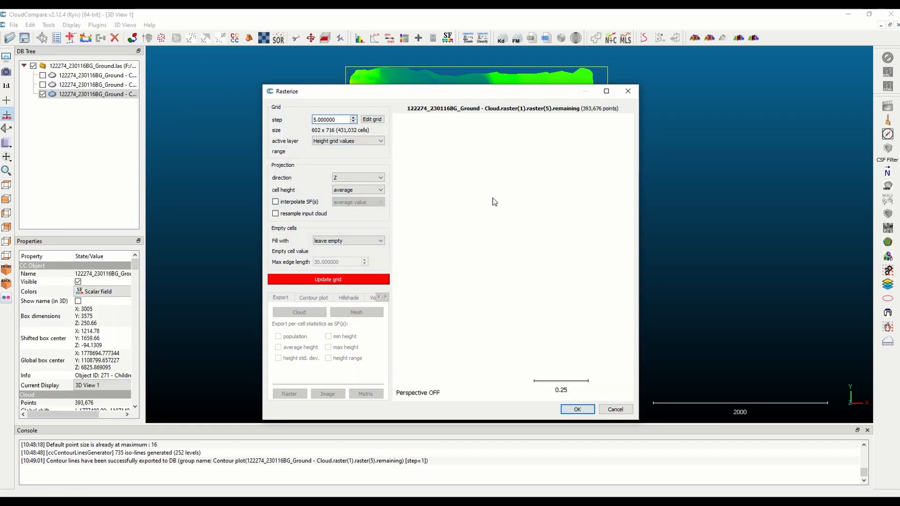
left_click(341, 280)
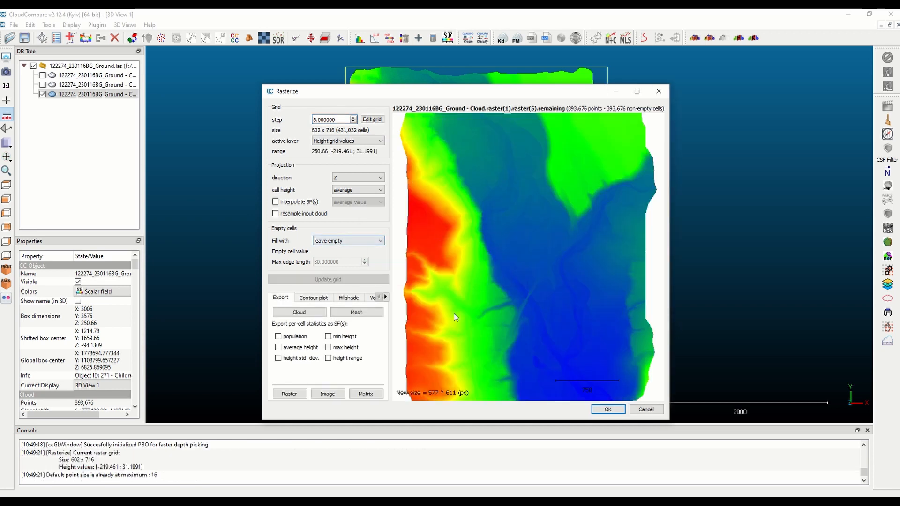
Step: Export the grid heights as a GeoTIFF raster named 122274_RawDEM in the 122274_Youtube/001_Raw folder on drive F
left_click(289, 394)
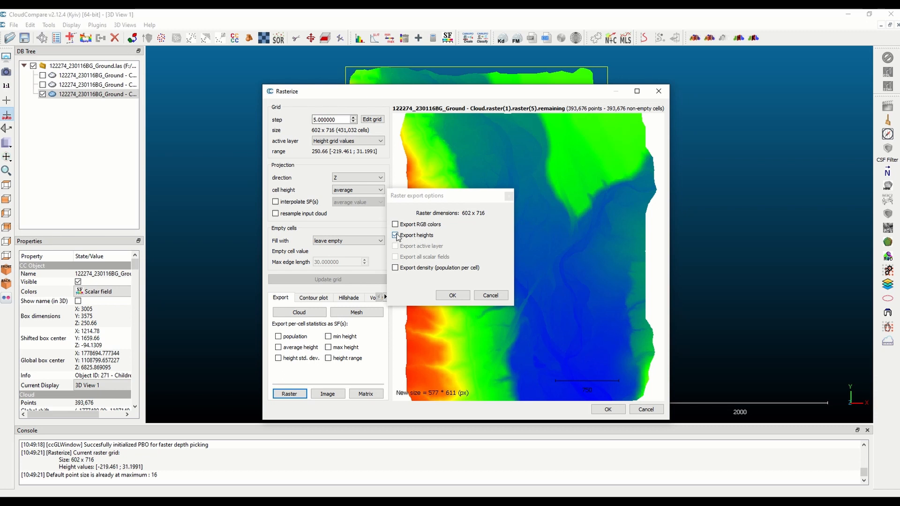
left_click(453, 295)
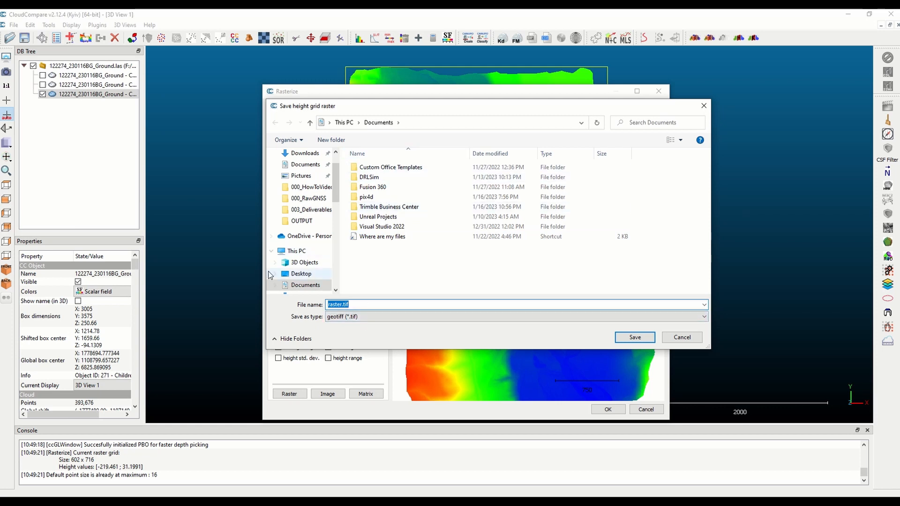
left_click(295, 251)
scroll(442, 266, "down", 2)
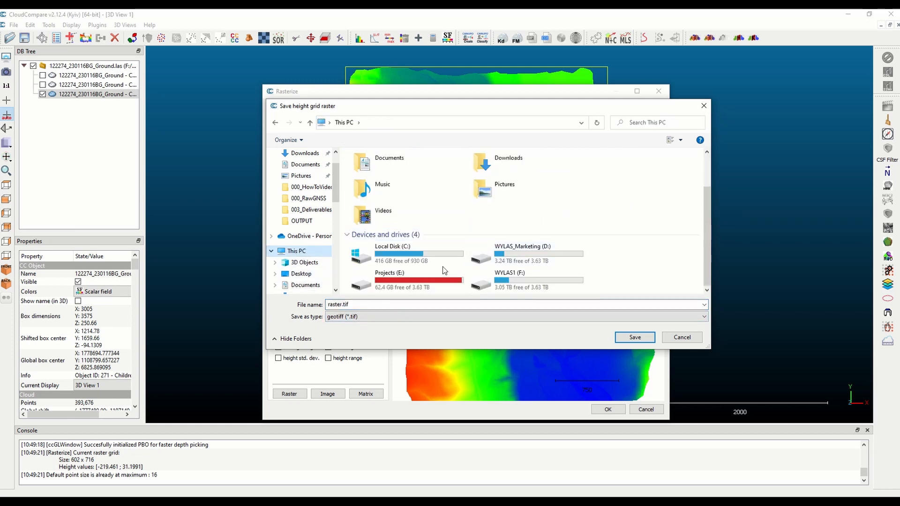
double_click(536, 284)
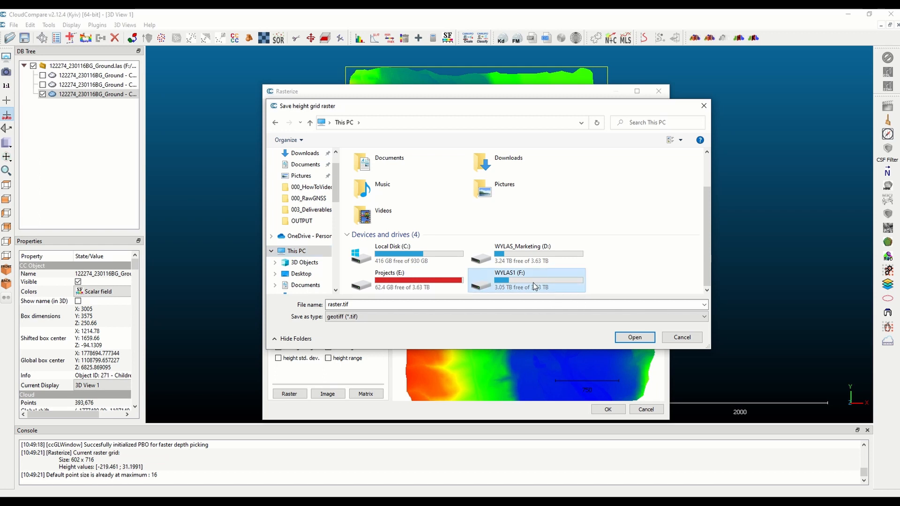
double_click(379, 168)
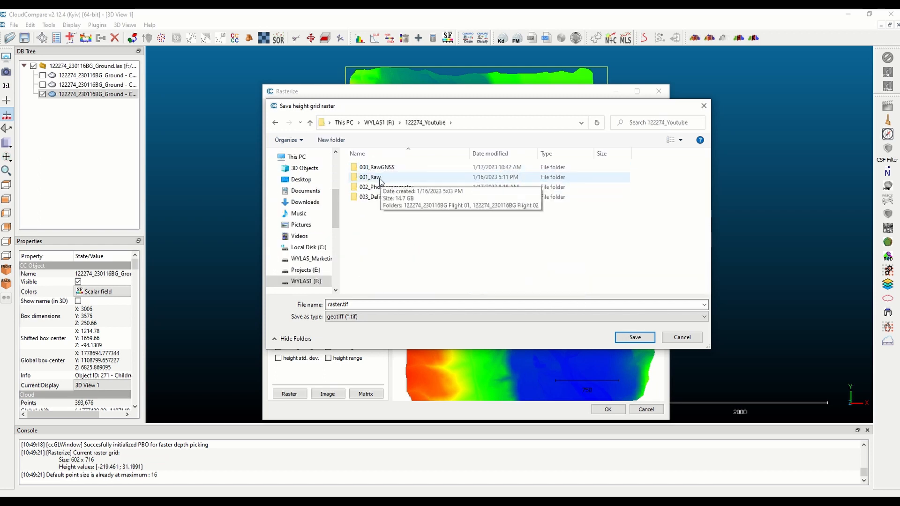
double_click(376, 177)
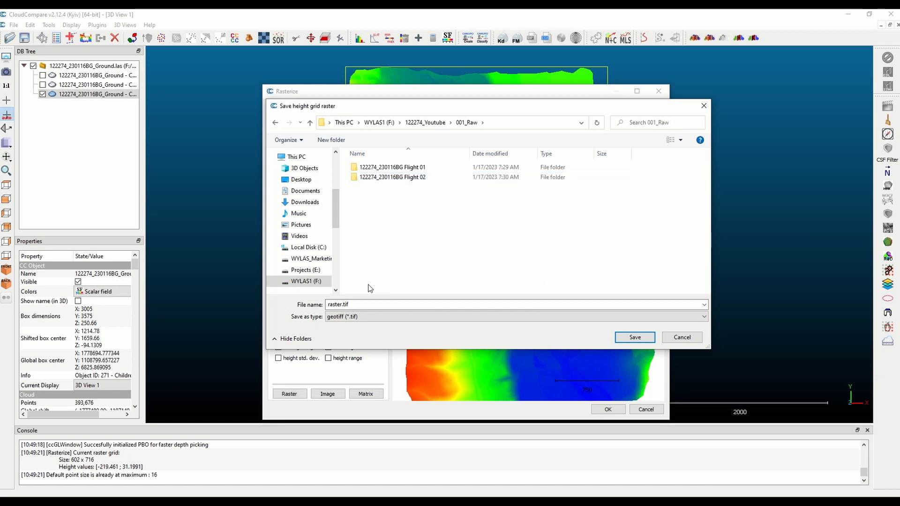
double_click(378, 304)
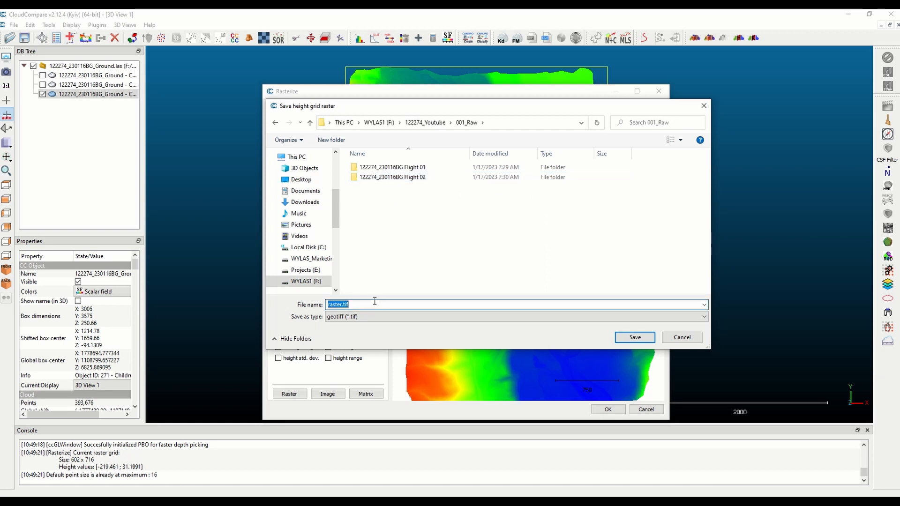
type("122274_RawDEM")
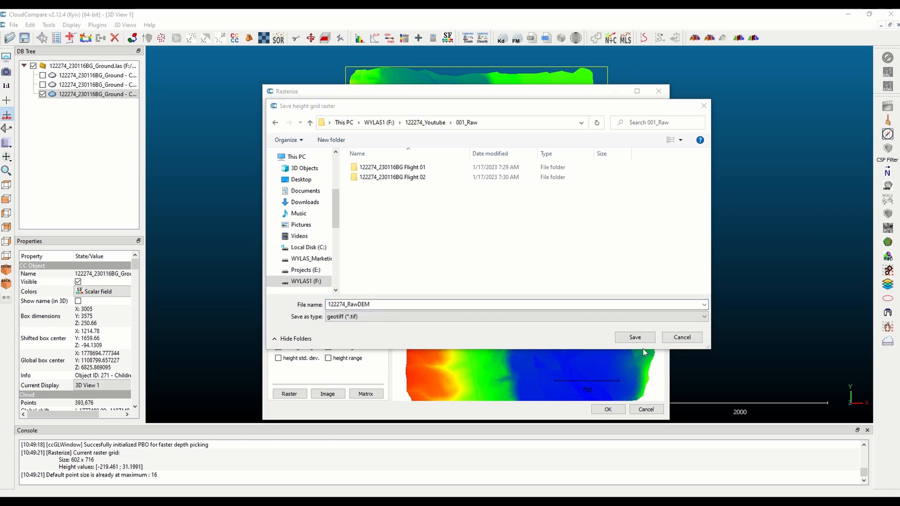
left_click(635, 338)
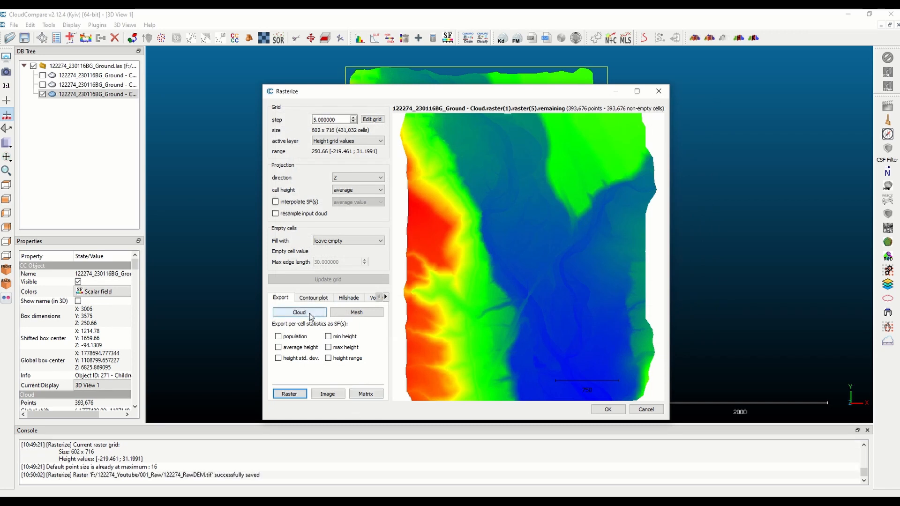
left_click(290, 395)
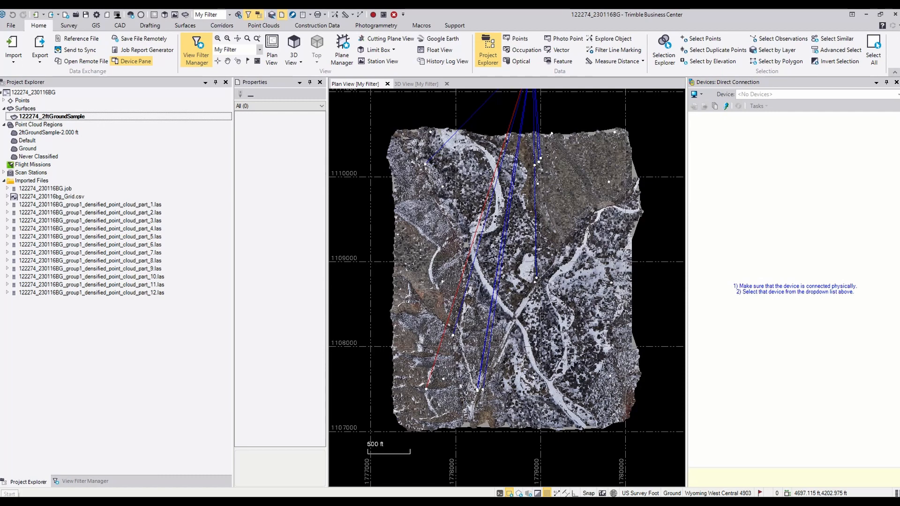
Step: Launch QGIS Desktop 3.22.13 and create a new empty project
left_click(7, 501)
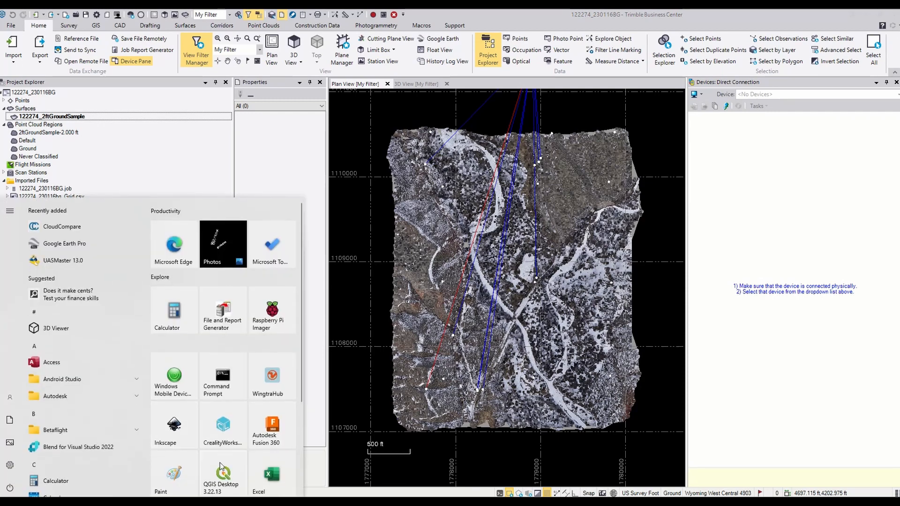
left_click(217, 469)
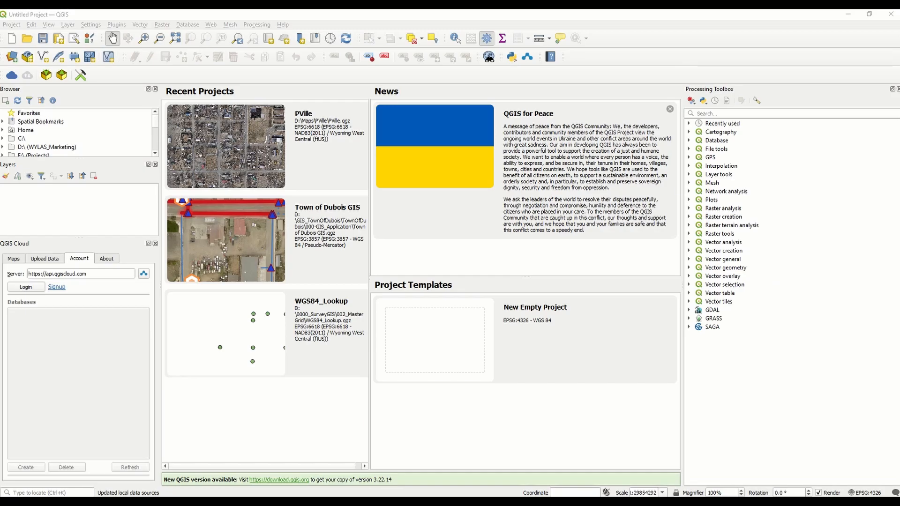
left_click(458, 311)
Step: Set the project CRS to NAD83(2011) / Wyoming West Central (ftUS), EPSG:6618, and close the QGIS Cloud panel
left_click(11, 25)
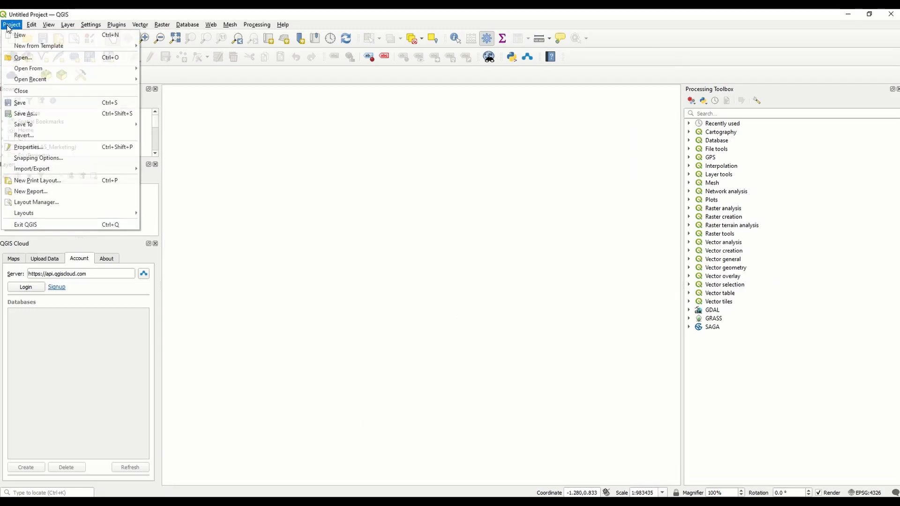
left_click(41, 147)
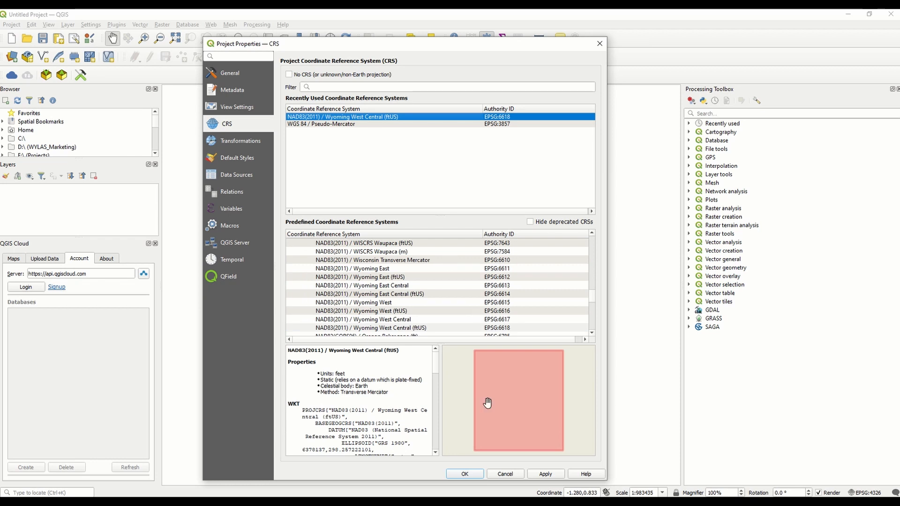
left_click(552, 475)
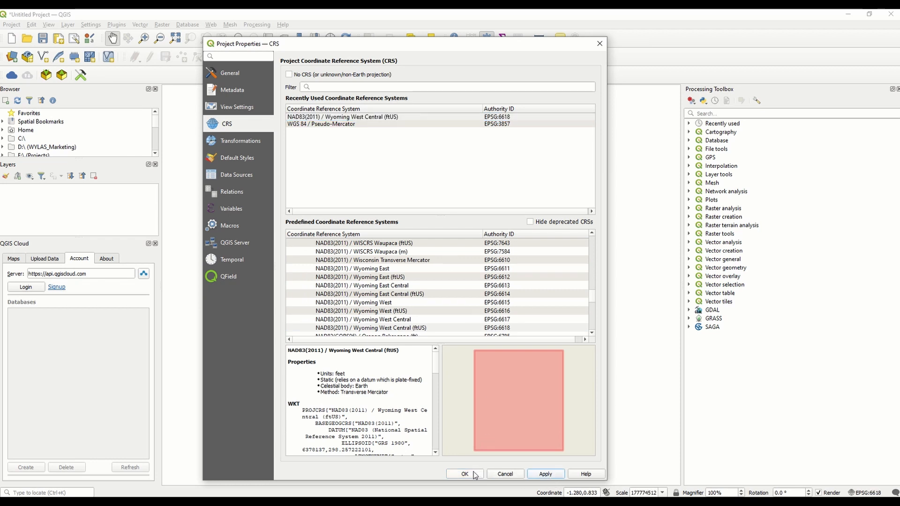
left_click(464, 475)
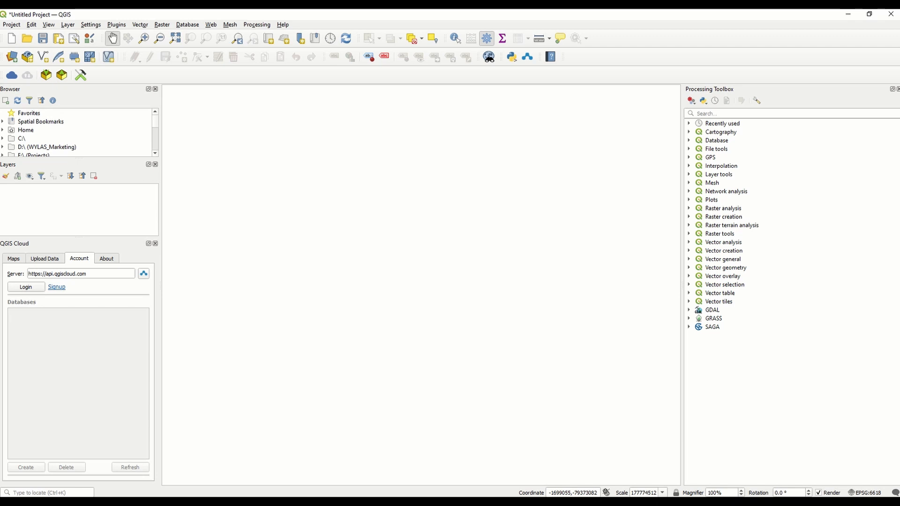
left_click(155, 244)
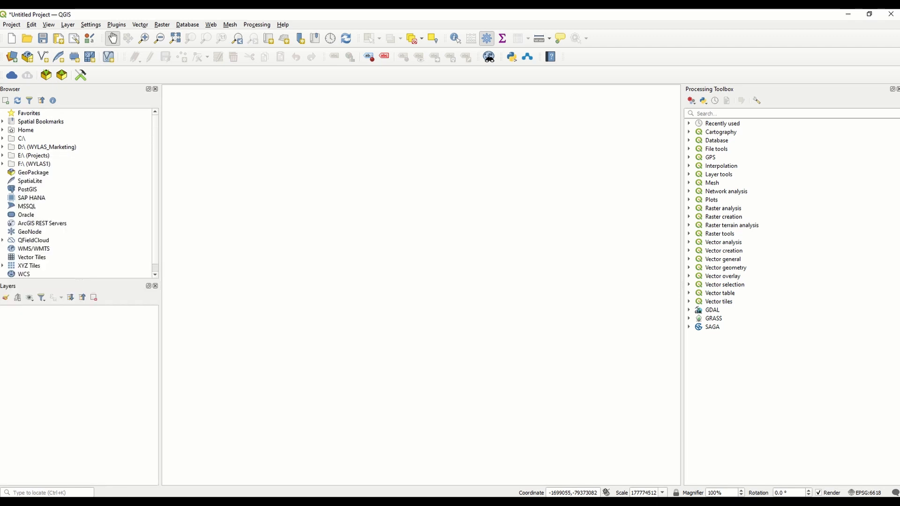
Step: Add 122274_DensityMap.tif and 122274_RawDEM.tif from the 122274_Youtube/001_Raw folder to the project, ordering the density map above the DEM
key("alt+Tab")
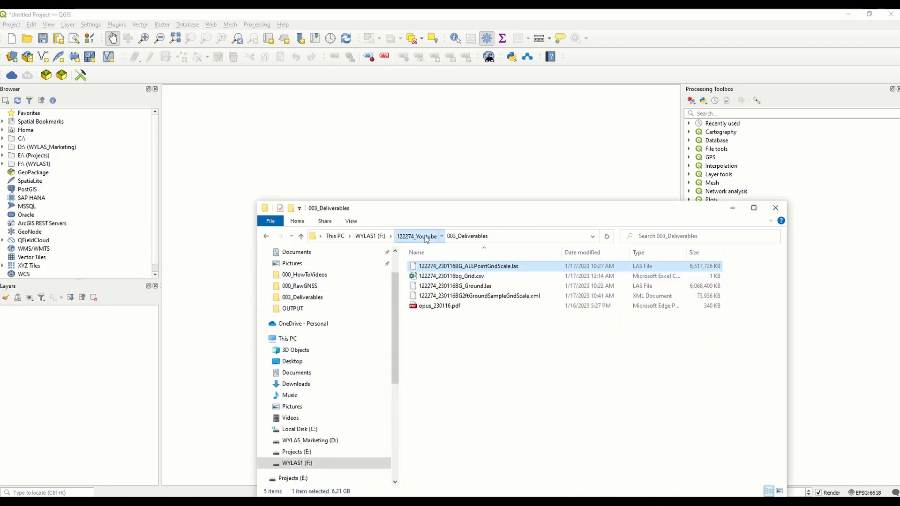
left_click(425, 236)
double_click(427, 276)
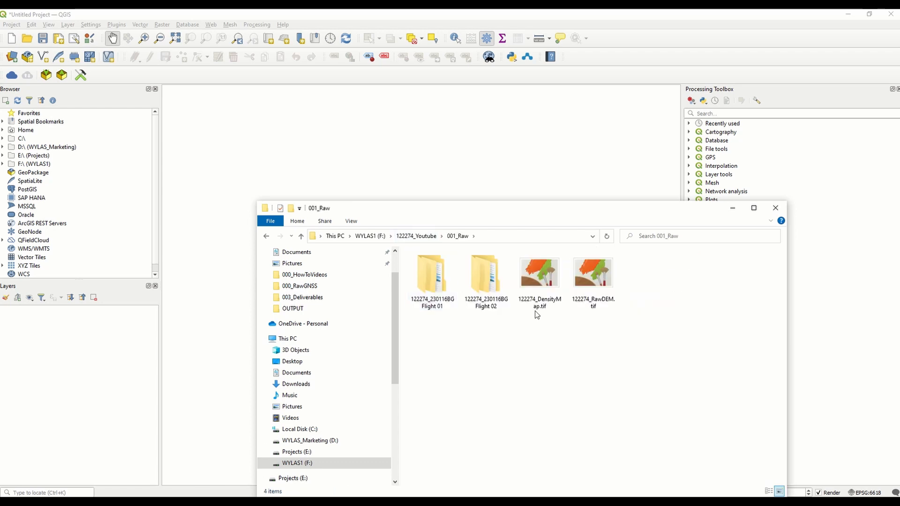
left_click(540, 295)
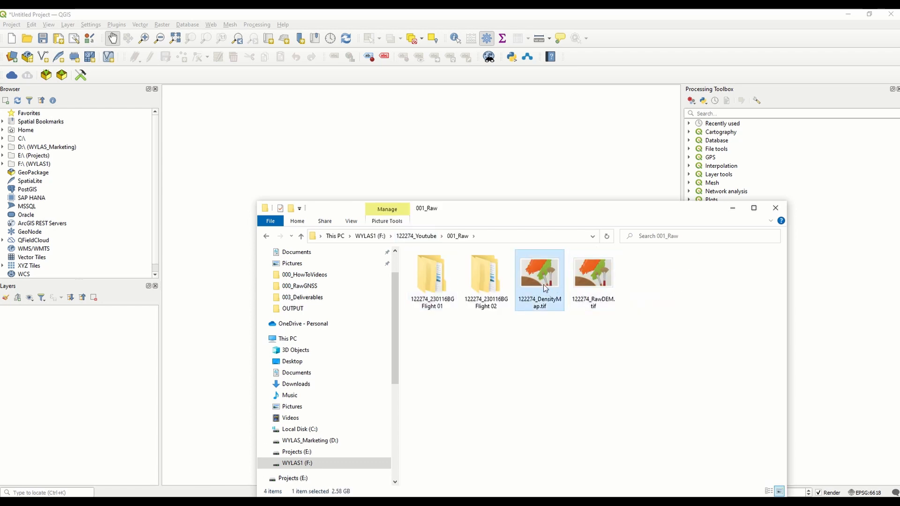
left_click_drag(545, 288, 535, 166)
left_click_drag(601, 294, 627, 184)
left_click(736, 209)
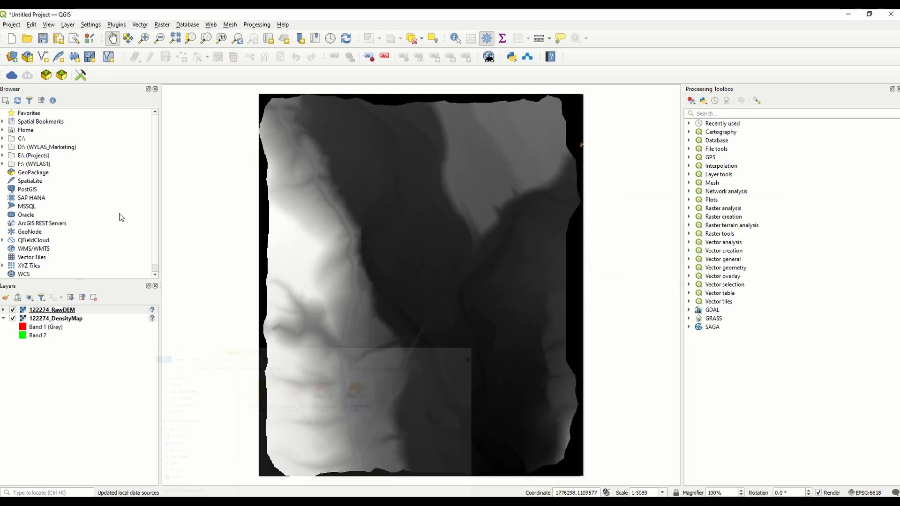
left_click_drag(67, 314, 74, 346)
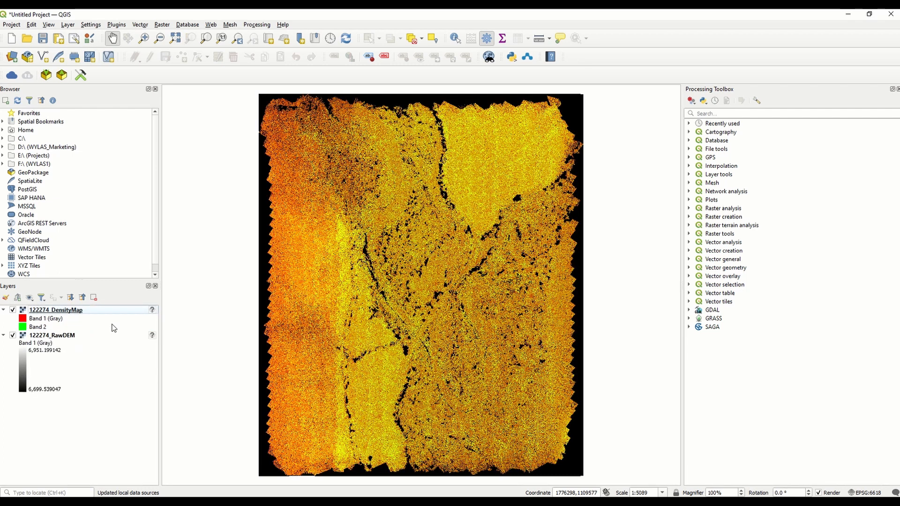
Step: Assign NAD83(2011) / Wyoming West Central (ftUS), EPSG:6618, to both the density map and raw DEM layers
left_click(152, 312)
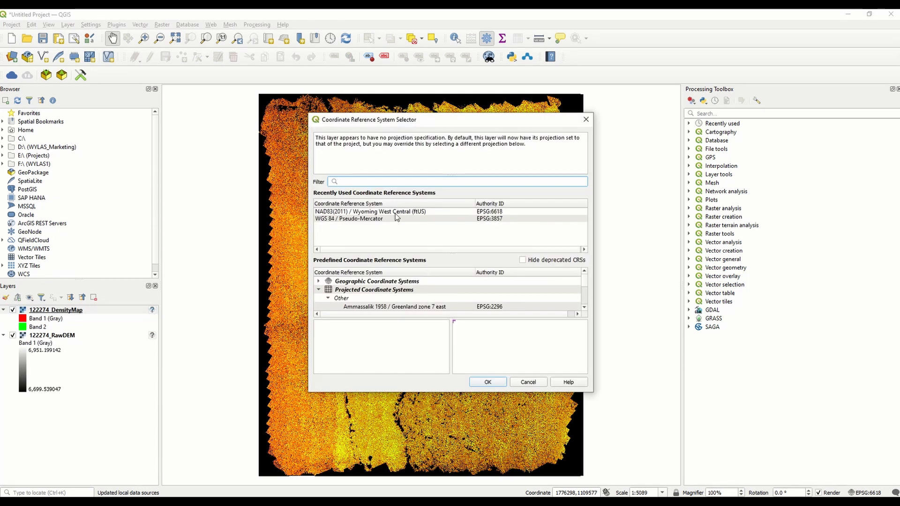
left_click(488, 382)
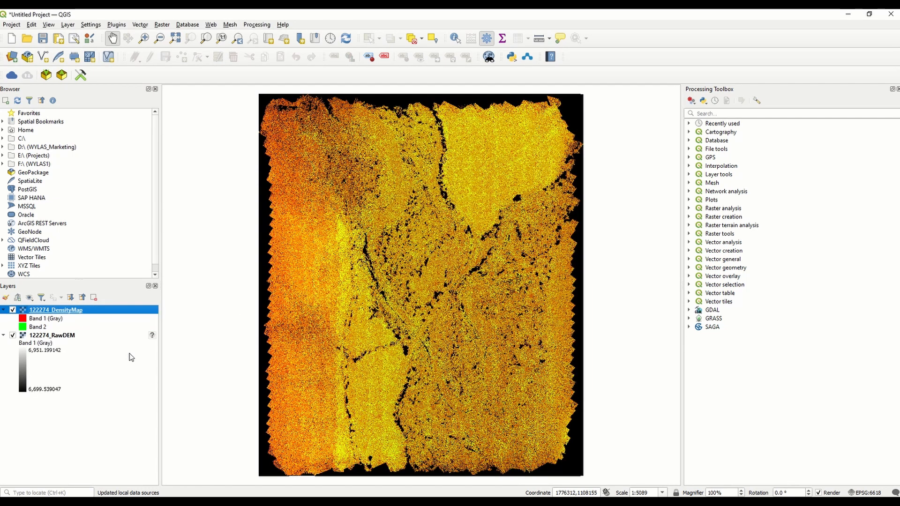
left_click(152, 335)
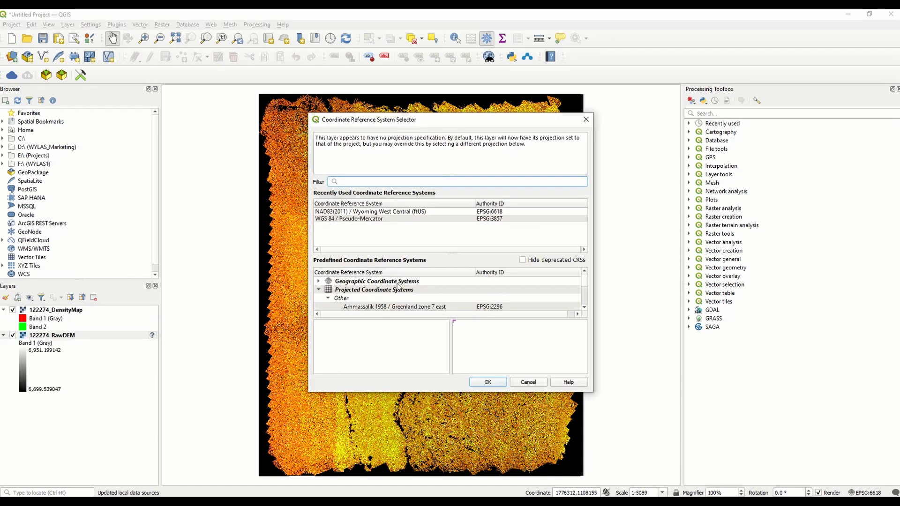
left_click(400, 212)
left_click(488, 382)
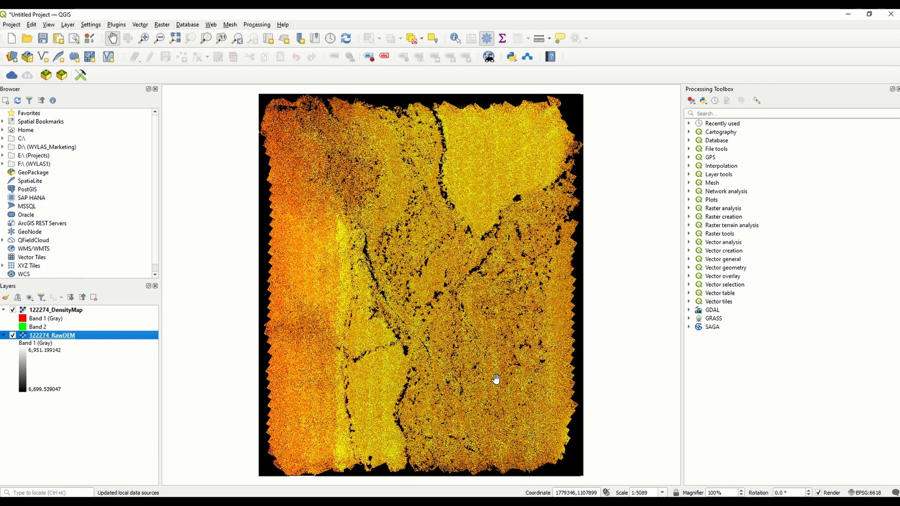
Step: Set up a GeoTIFF export of the 122274_RawDEM layer named 122274_230116BG_DEM in the 122274_Youtube/003_Deliverables folder on drive F
left_click(56, 338)
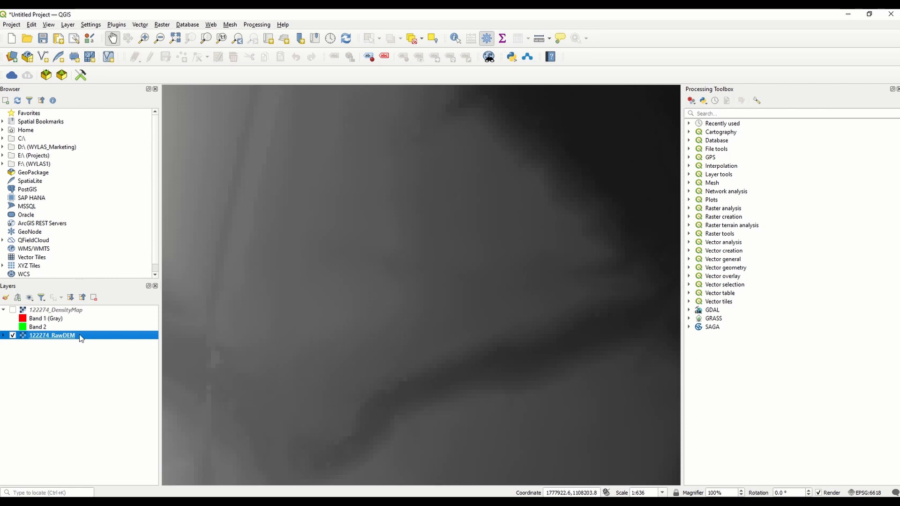
right_click(80, 336)
mouse_move(192, 479)
left_click(235, 475)
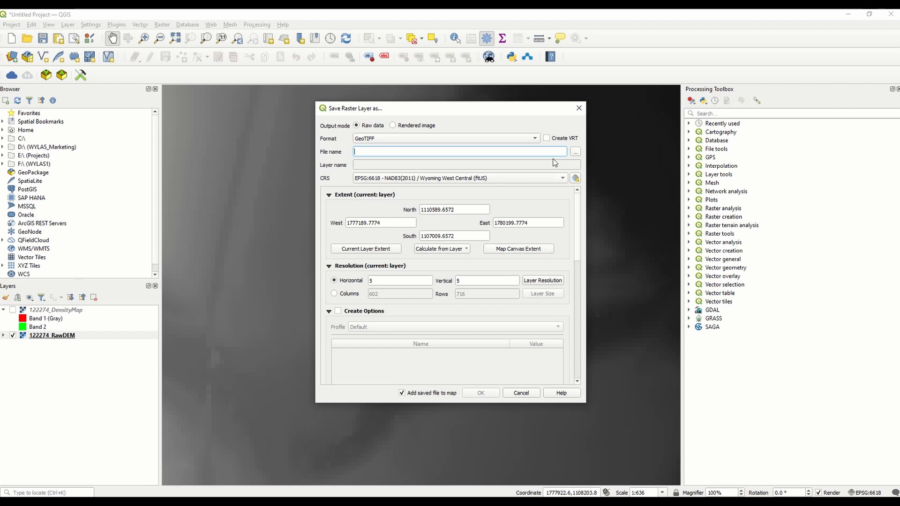
left_click(576, 151)
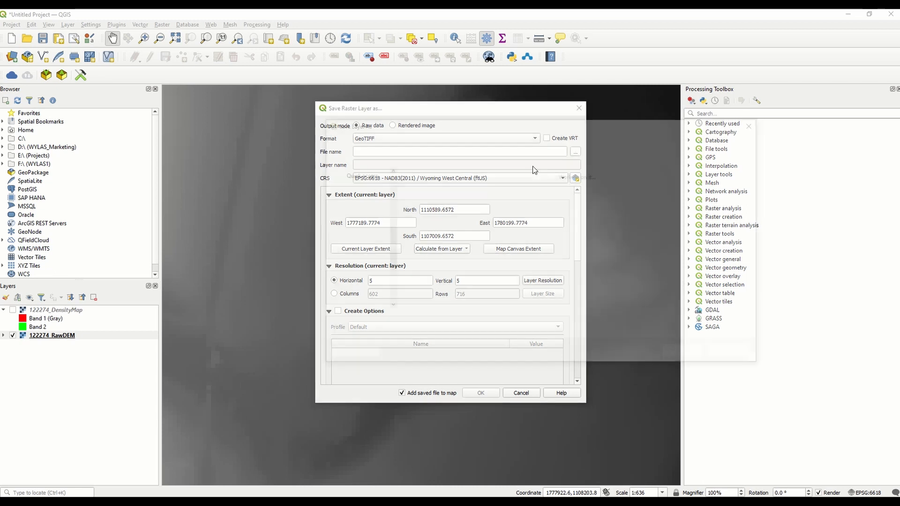
left_click(350, 298)
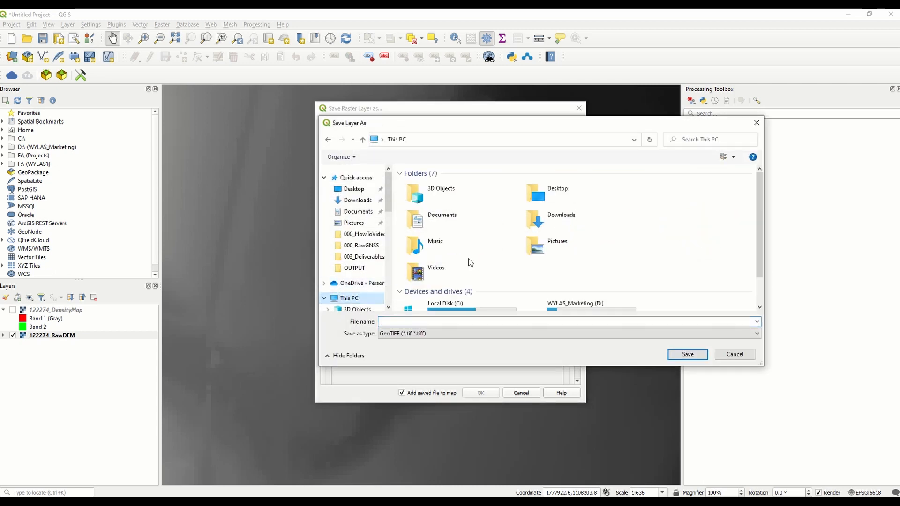
scroll(469, 261, "down", 2)
double_click(568, 303)
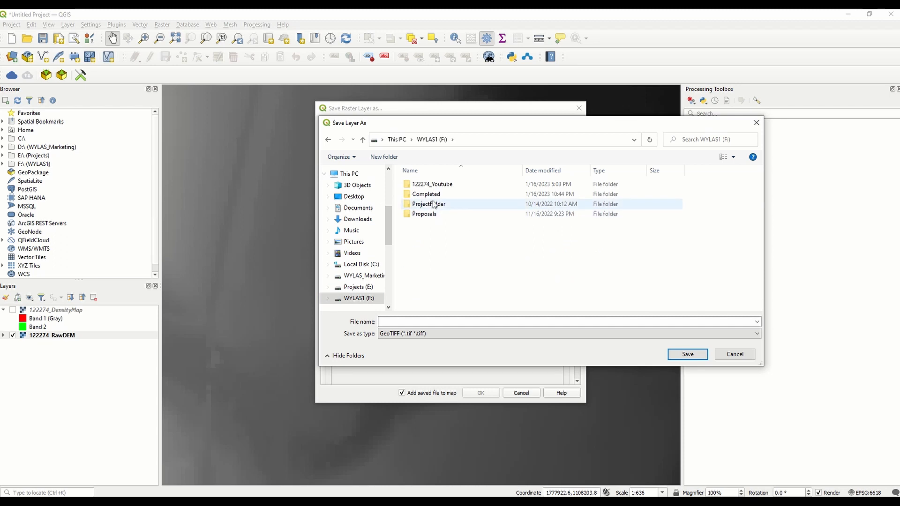
double_click(429, 184)
double_click(433, 215)
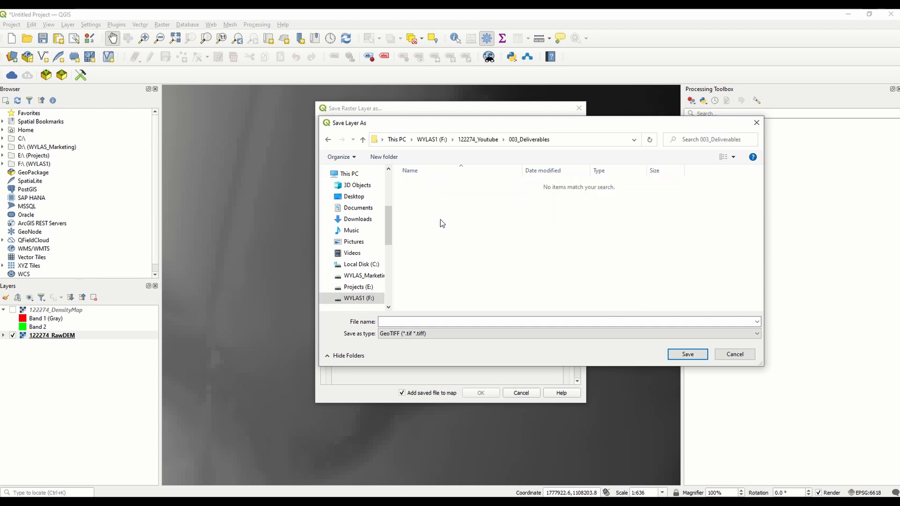
left_click(419, 322)
left_click(419, 322)
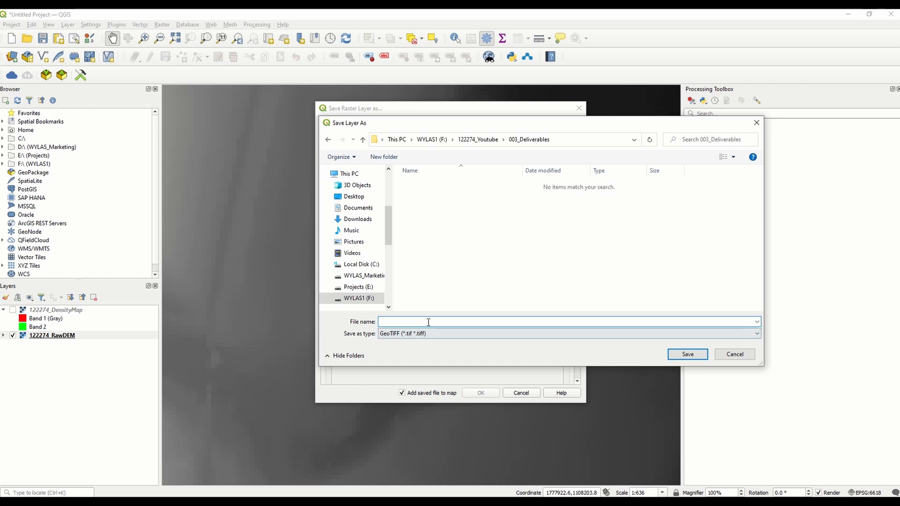
type("122274_230116BG_DEM")
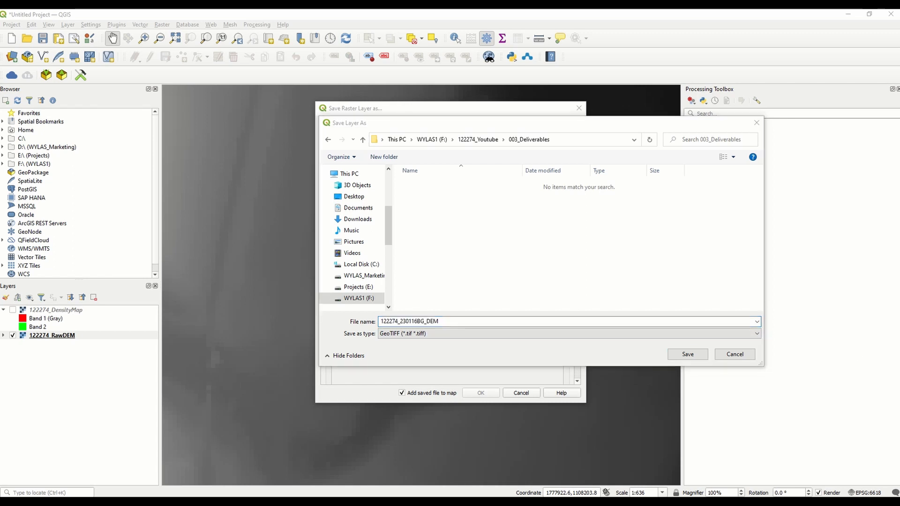
left_click(688, 354)
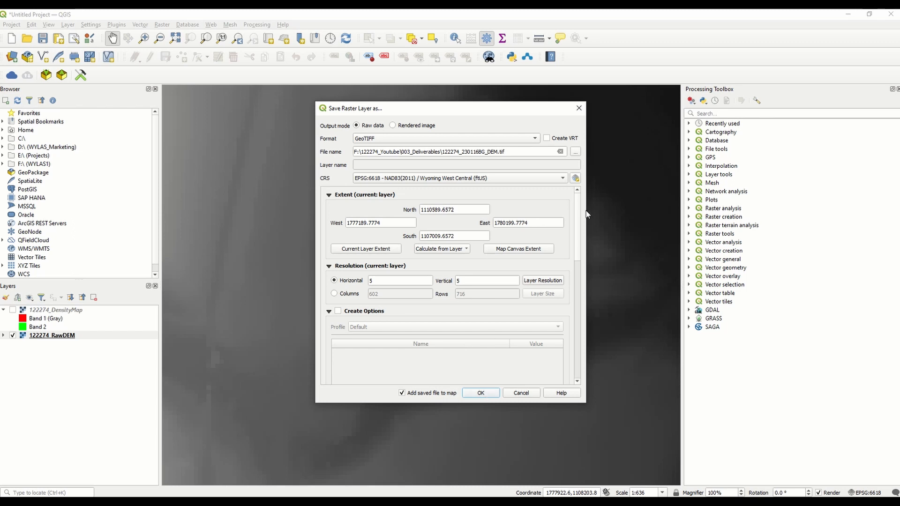
Step: Export the DEM raster with the project CRS, EPSG:6618 - NAD83(2011) / Wyoming West Central (ftUS), and close QGIS
left_click(397, 179)
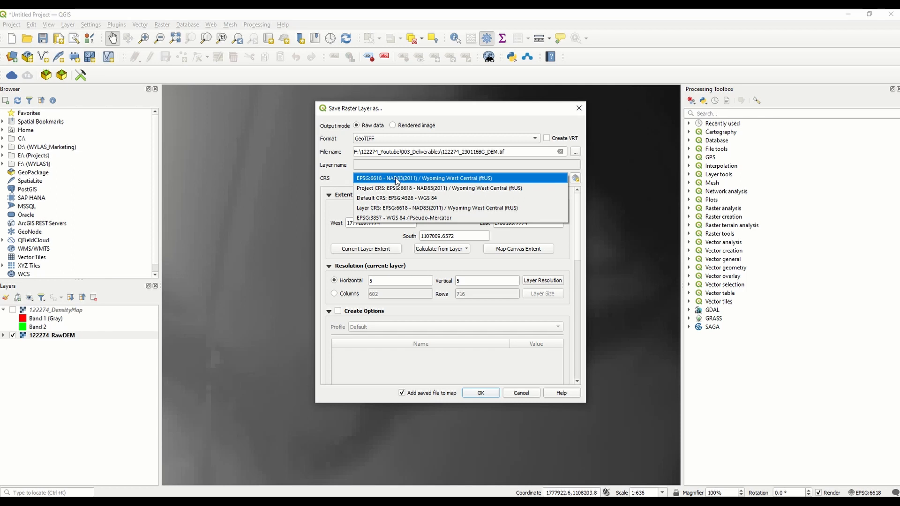
left_click(454, 188)
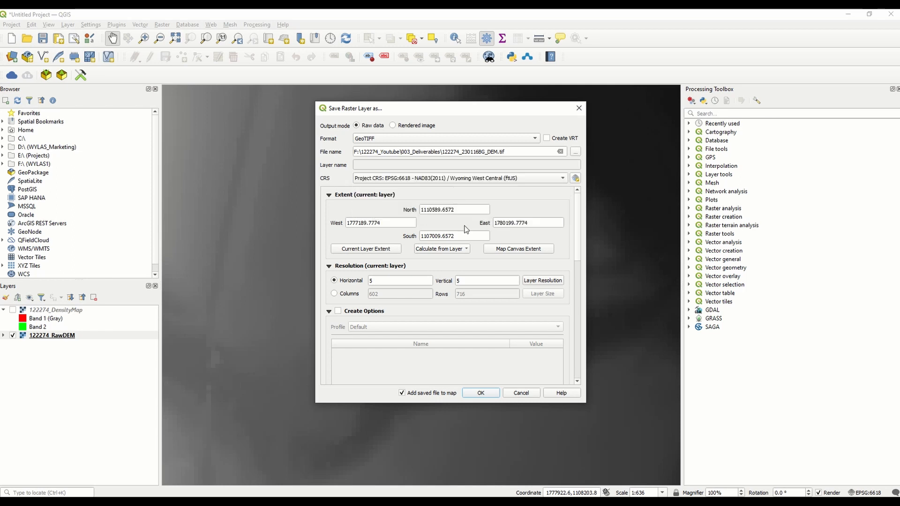
left_click(482, 393)
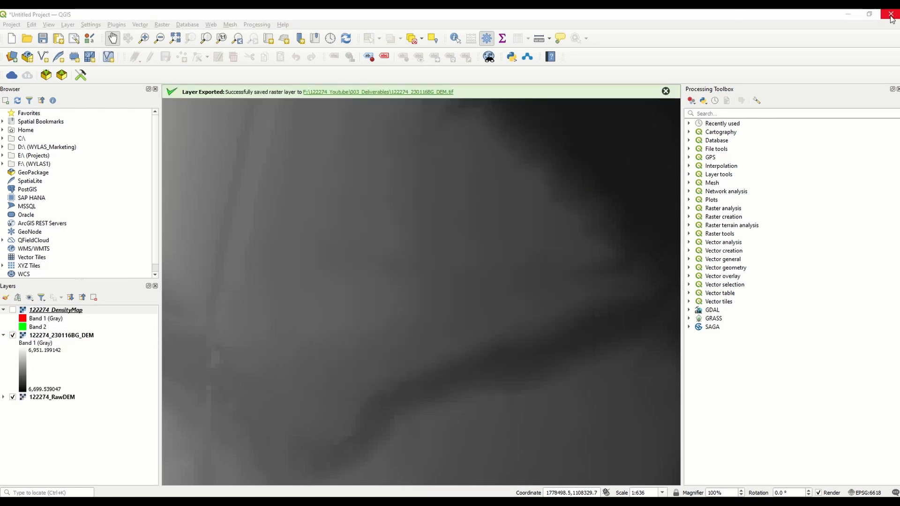
left_click(891, 17)
left_click(448, 269)
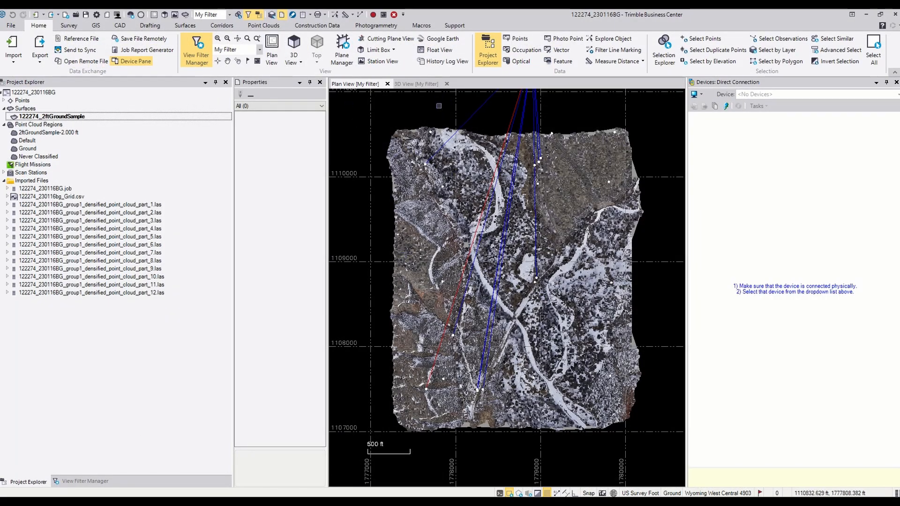
Step: Save the Trimble Business Center project and select both overlapping CAD polylines, on the grid and ground layers, in the plan view
left_click(86, 15)
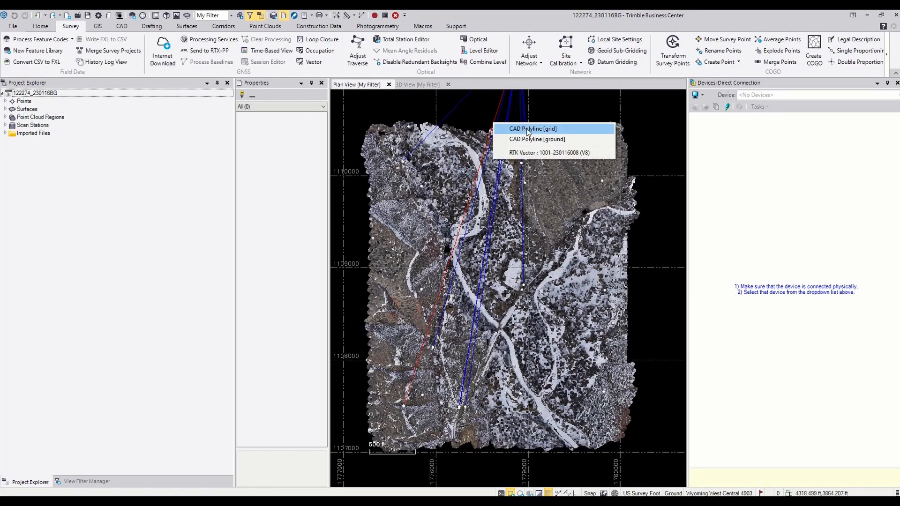
left_click(494, 125)
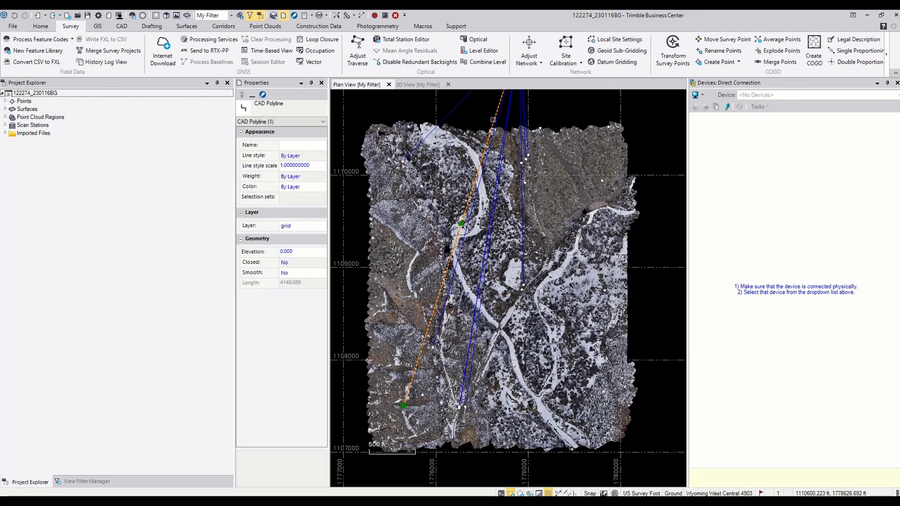
mouse_move(493, 120)
left_click(525, 136)
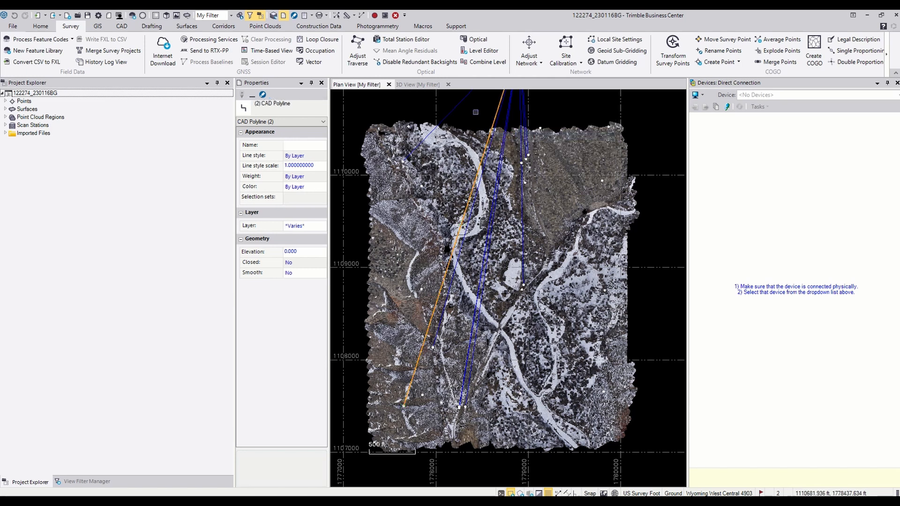
Step: Export the two selected polylines with the DWG exporter as 122274_OrthoImageScaleLines in the 122274_Youtube/003_Deliverables folder, and save the project
left_click(45, 29)
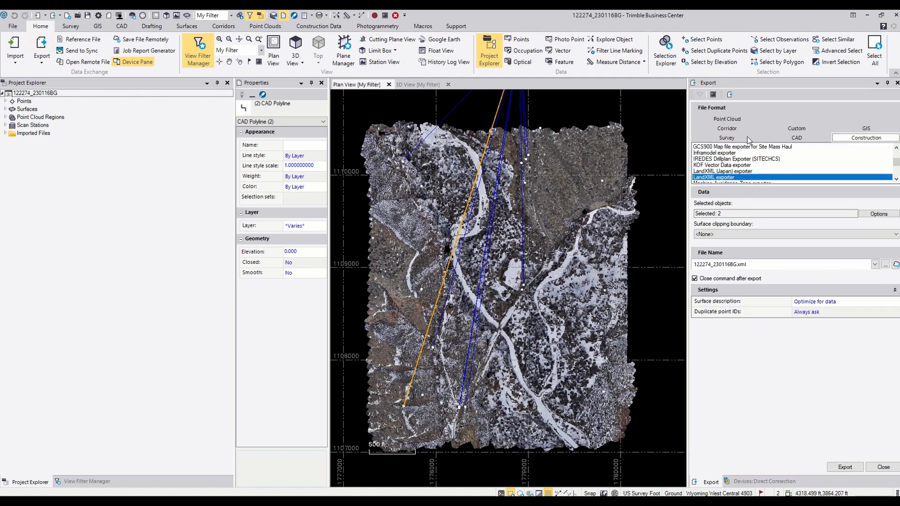
left_click(796, 139)
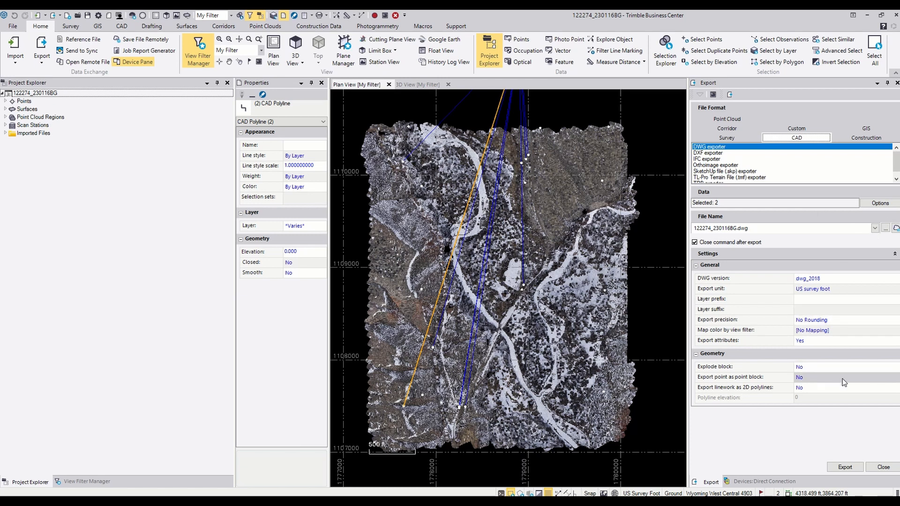
left_click(885, 229)
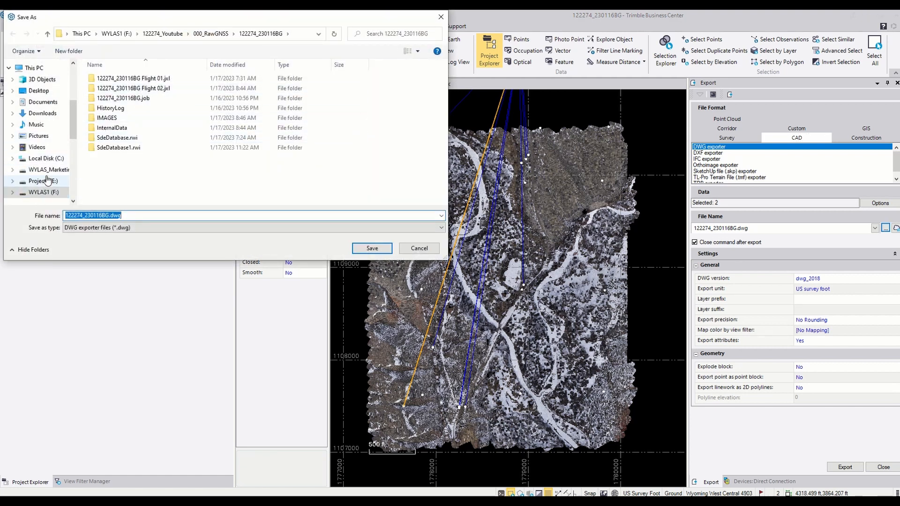
left_click(163, 34)
double_click(117, 108)
left_click(143, 215)
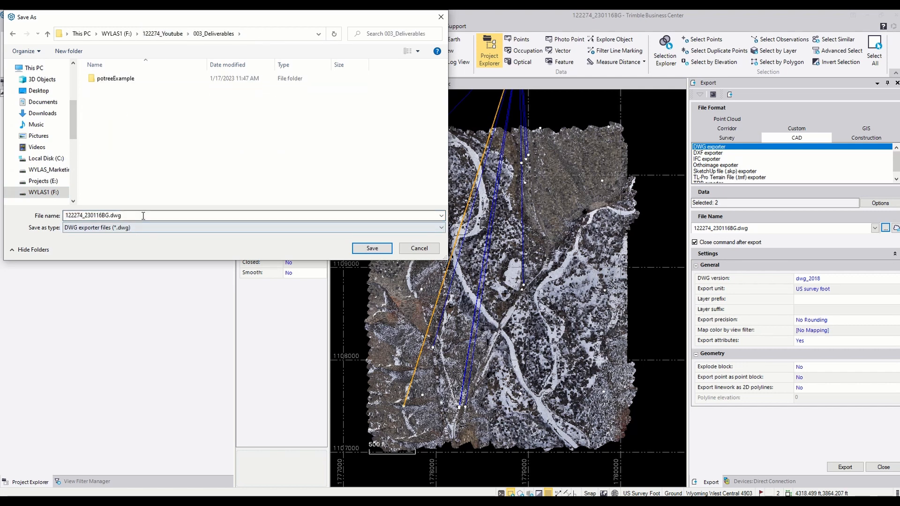
double_click(143, 216)
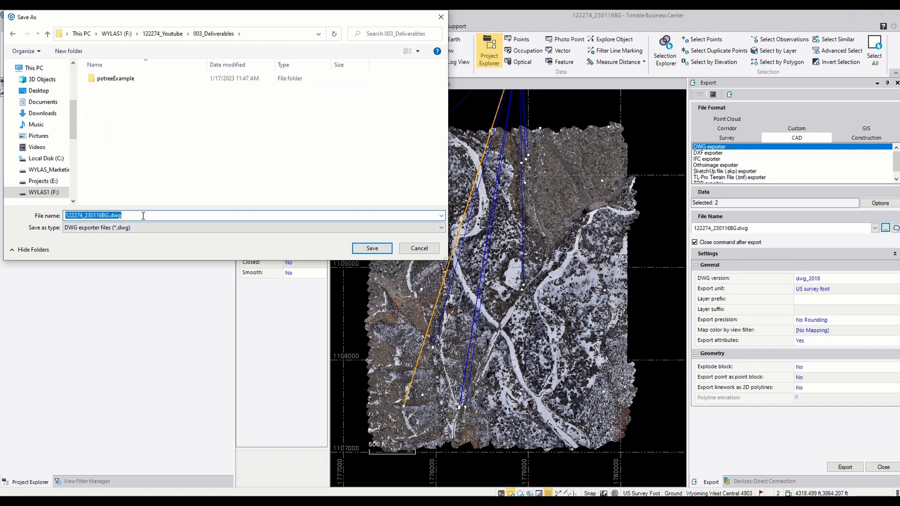
type("122274_OrthoImageScaleLines")
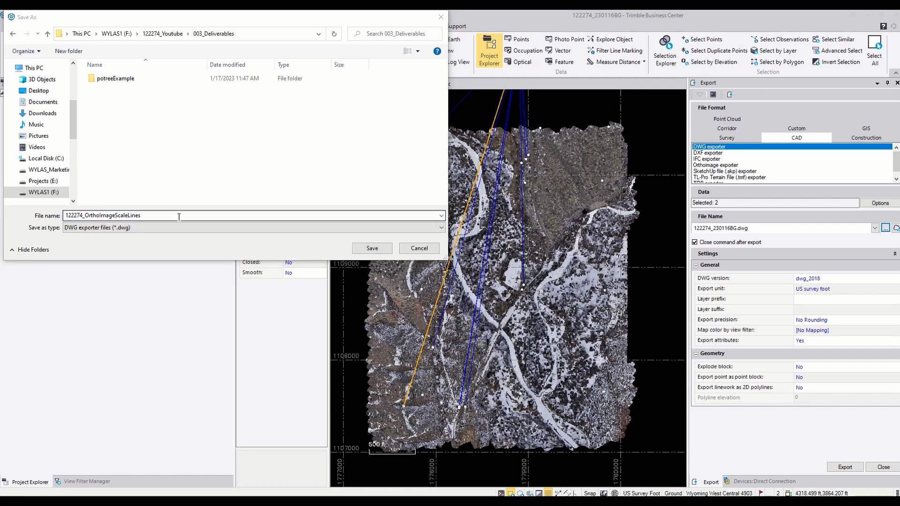
left_click(373, 247)
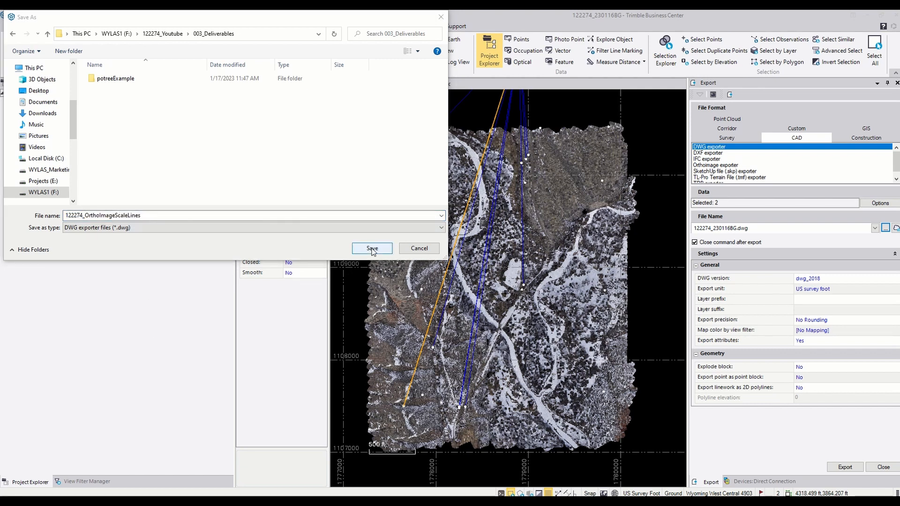
left_click(844, 467)
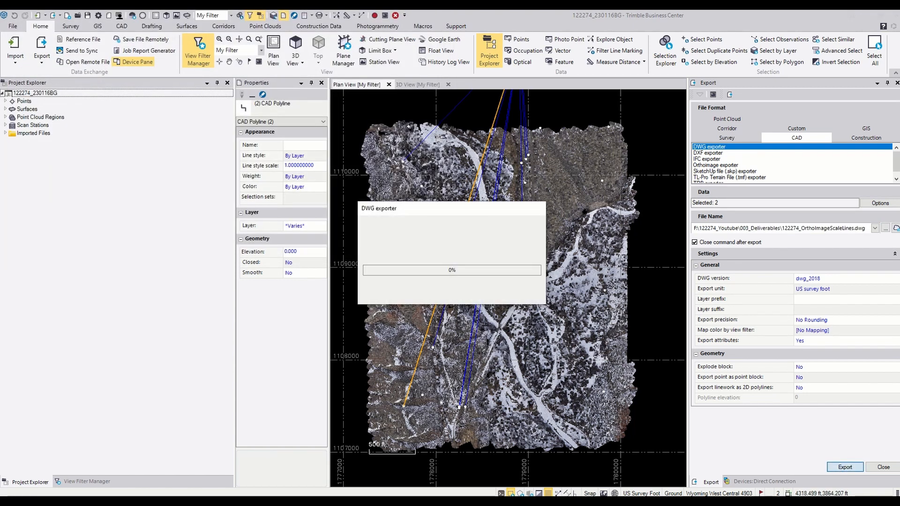
left_click(88, 16)
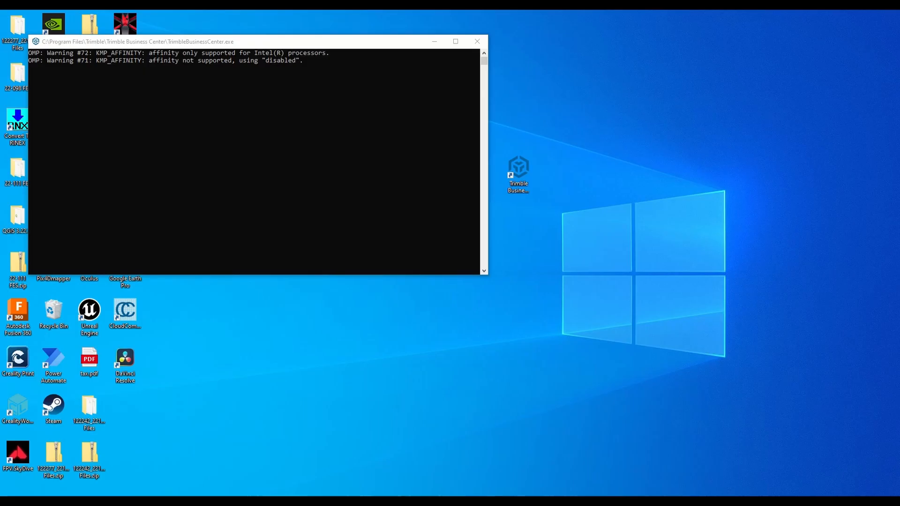
Step: Launch QGIS Desktop 3.22.13 and start a new empty project
key("super")
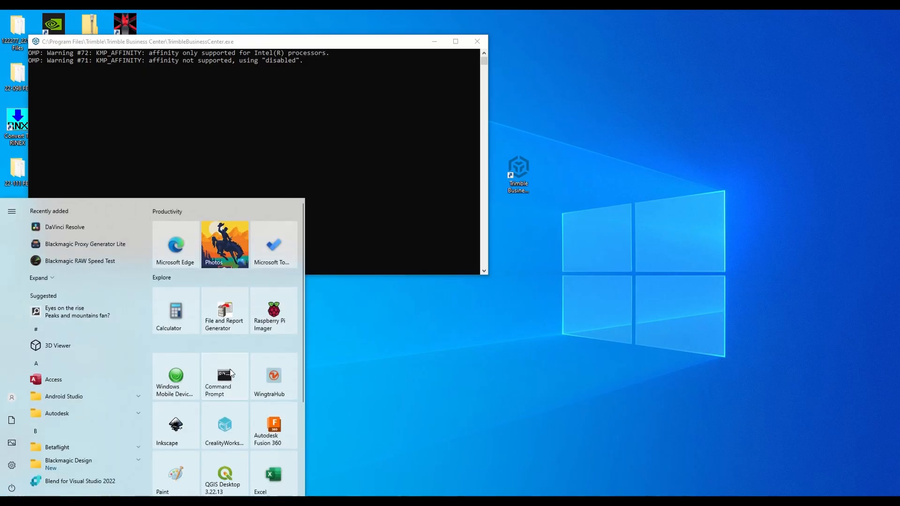
left_click(220, 483)
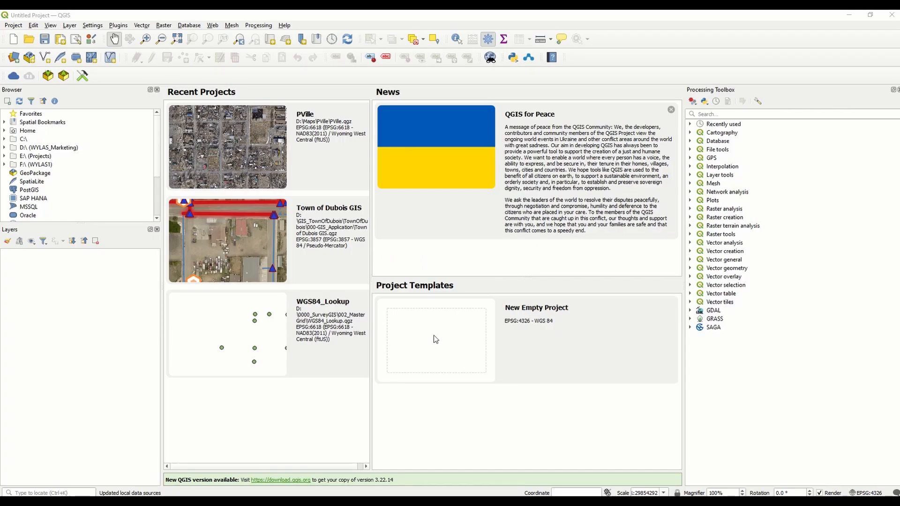
double_click(477, 340)
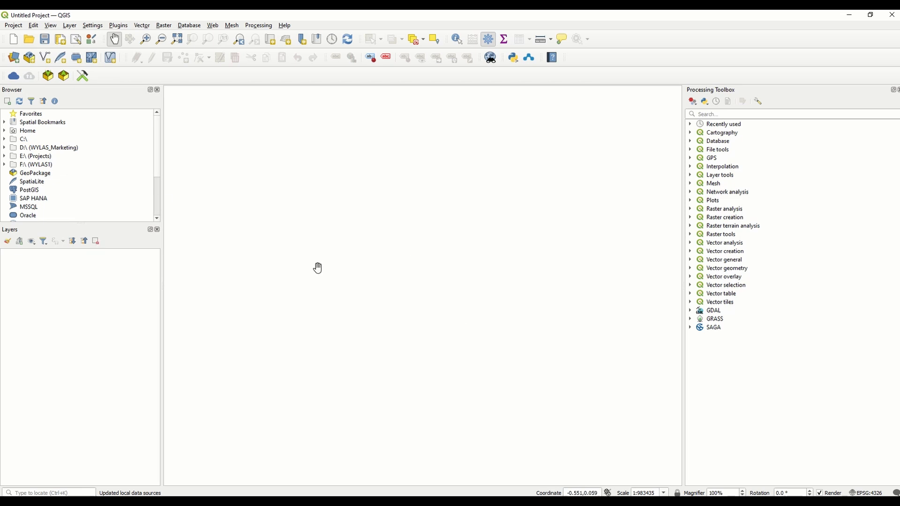
Step: Set the project coordinate reference system to NAD83(2011) / Wyoming West Central (ftUS), EPSG:6618
left_click(13, 26)
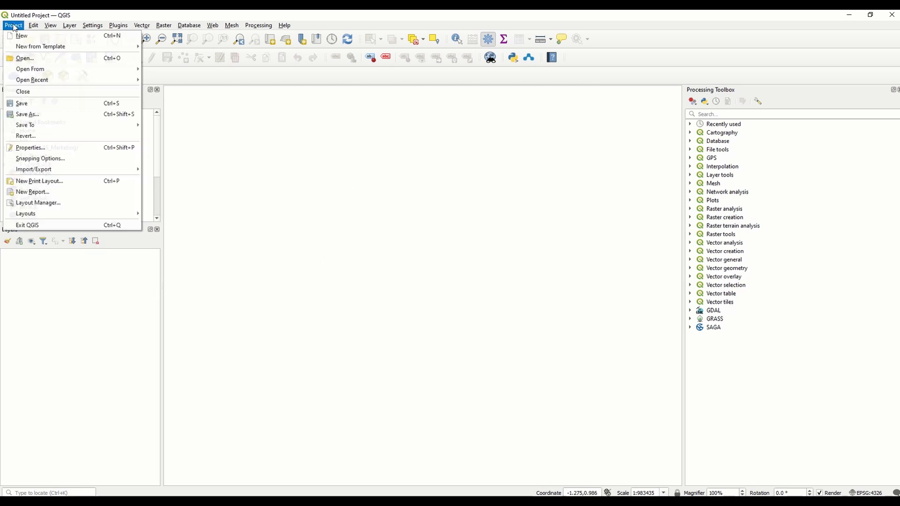
left_click(62, 149)
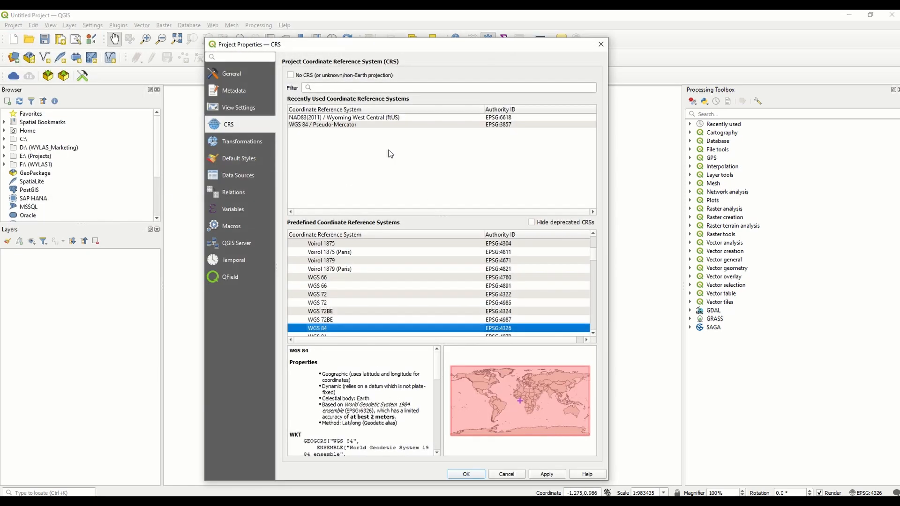
left_click(362, 118)
left_click(547, 475)
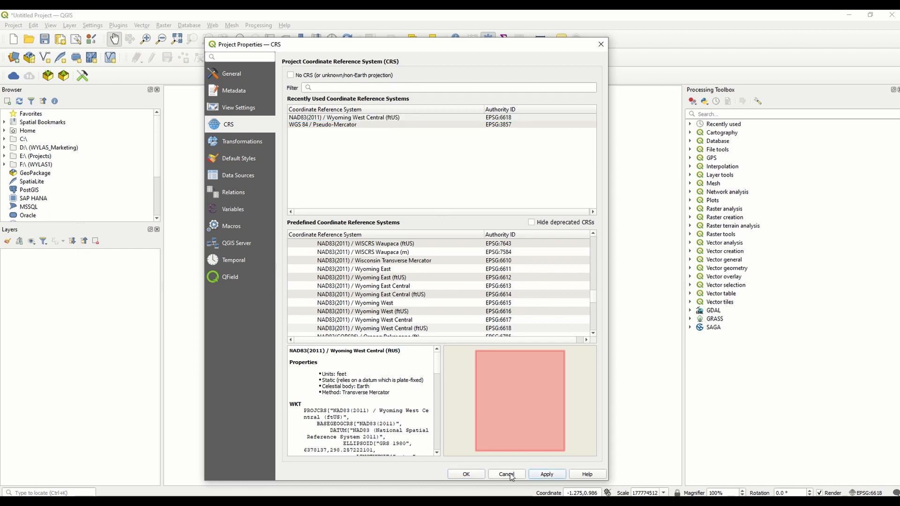
left_click(469, 475)
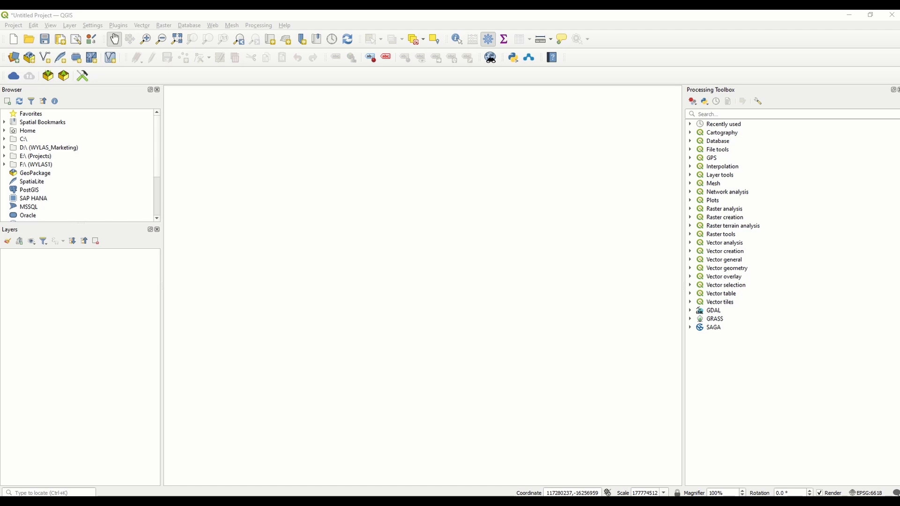
Step: Add the 122274_230116BG transparent mosaic TIF from 002_Photogrammetry/122274_230116BG/3_dsm_ortho/2_mosaic to the map
left_click_drag(899, 74, 319, 83)
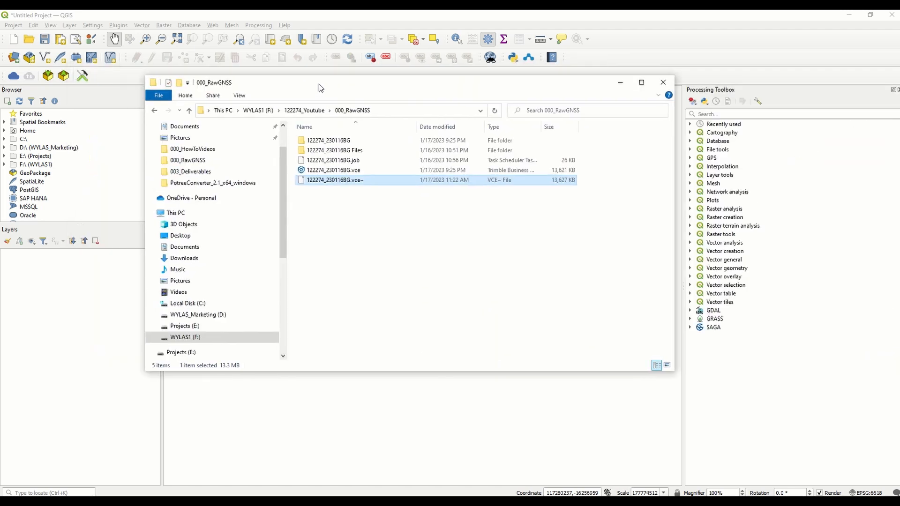
left_click(301, 110)
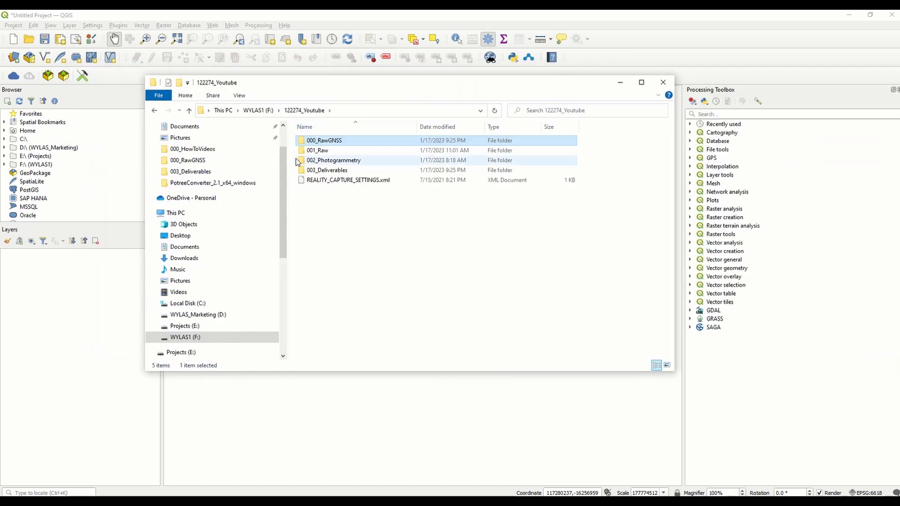
double_click(333, 162)
double_click(324, 141)
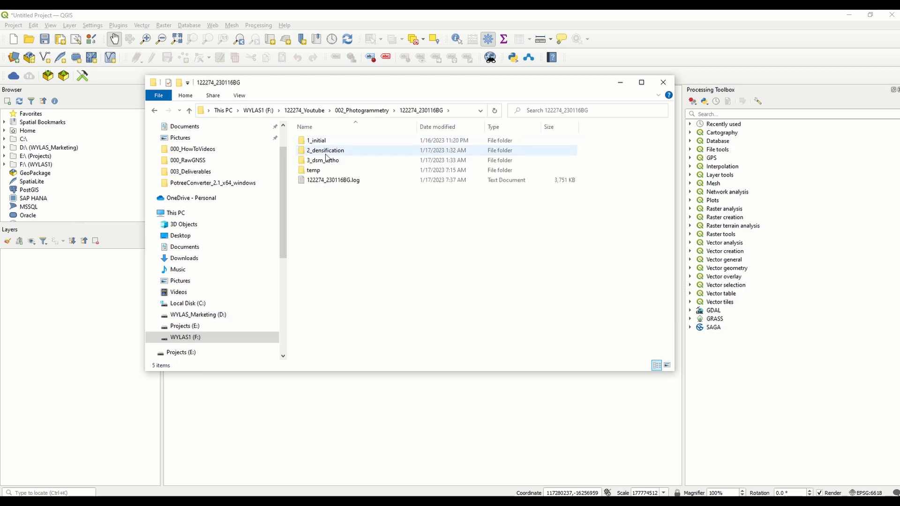
double_click(327, 159)
double_click(327, 153)
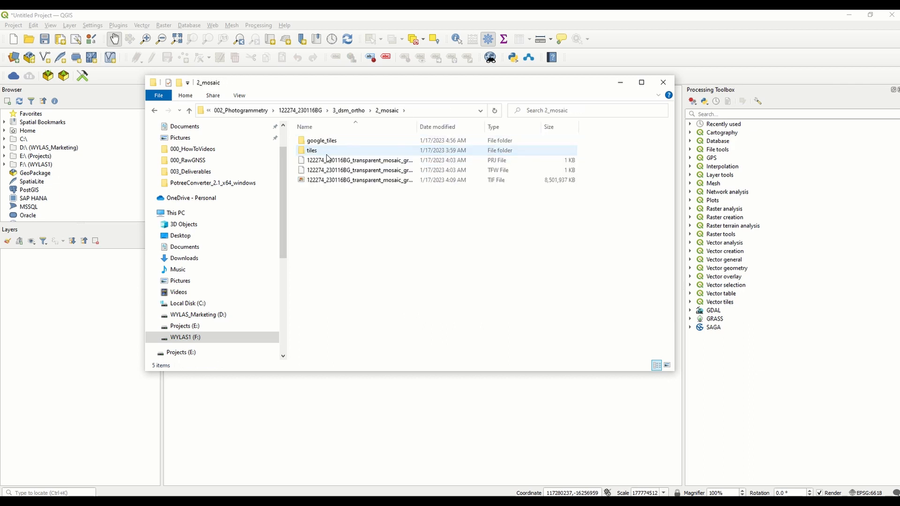
left_click_drag(335, 181, 469, 441)
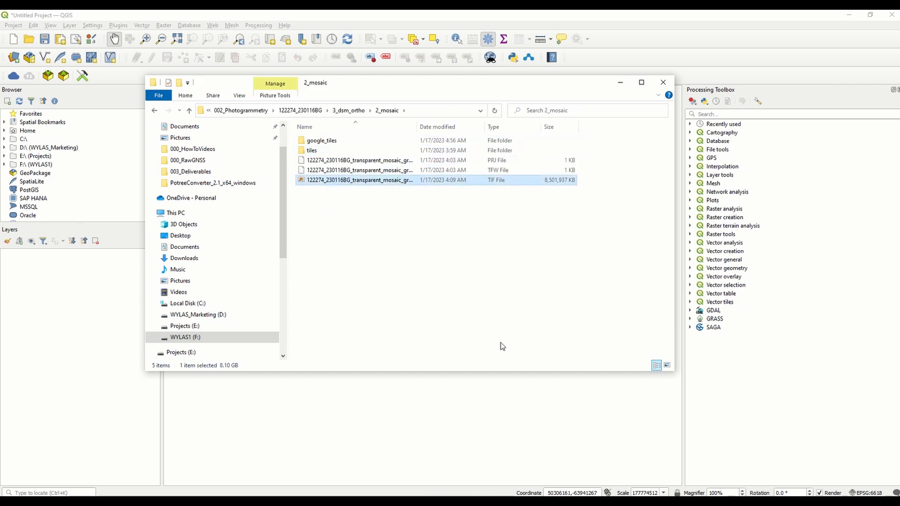
left_click(621, 85)
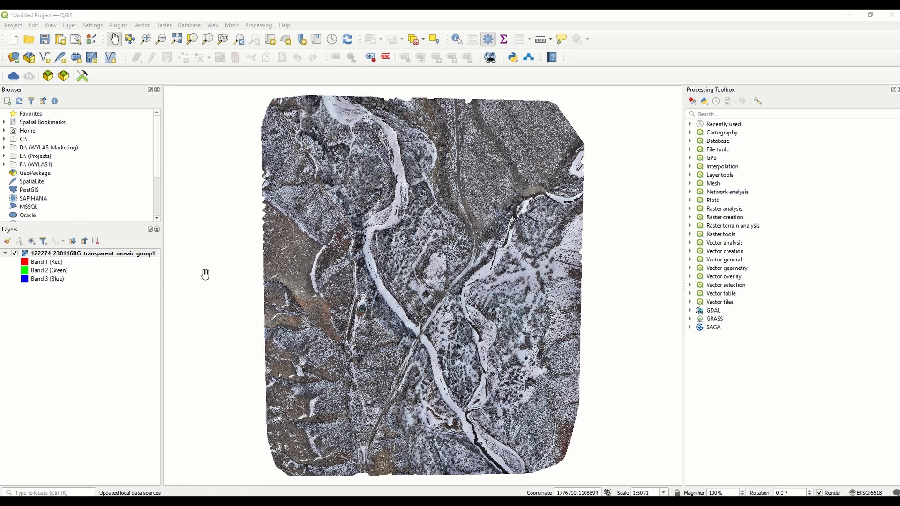
Step: Set up a raw-data GeoTIFF export of the transparent mosaic layer with horizontal and vertical resolution of 0.25
left_click(81, 254)
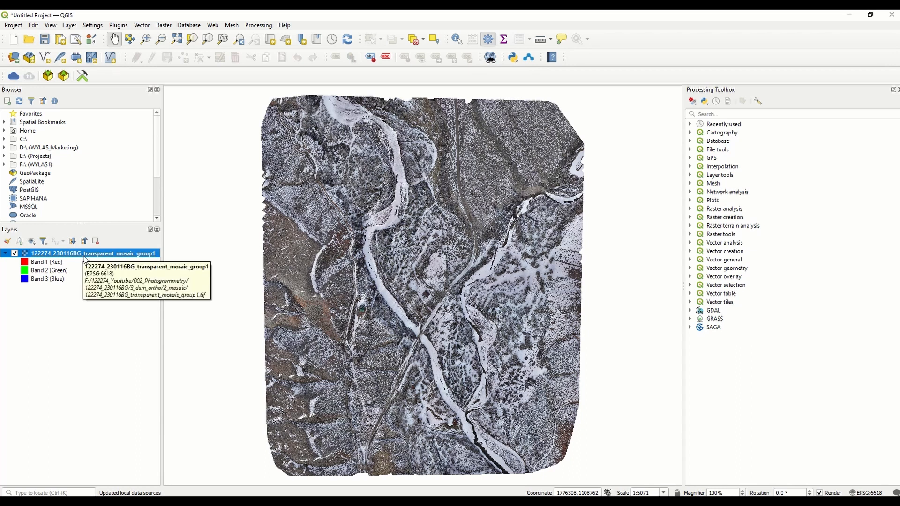
right_click(93, 257)
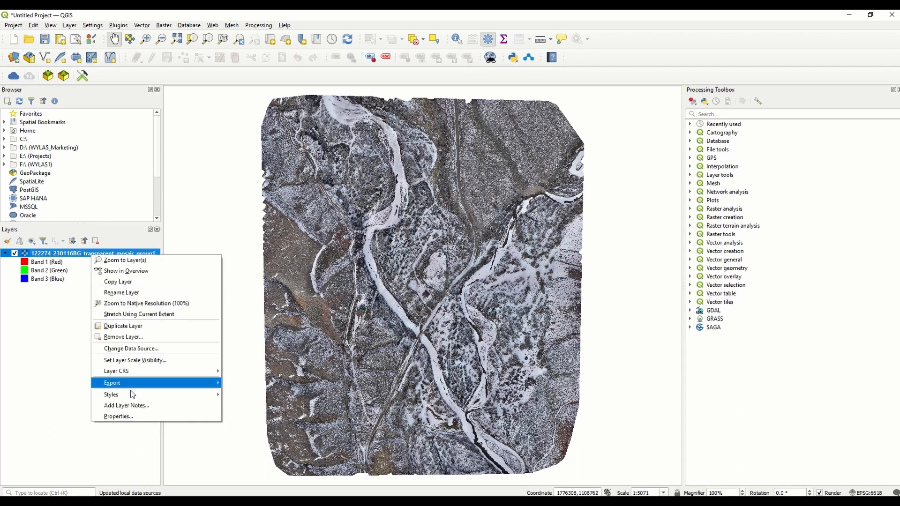
mouse_move(147, 386)
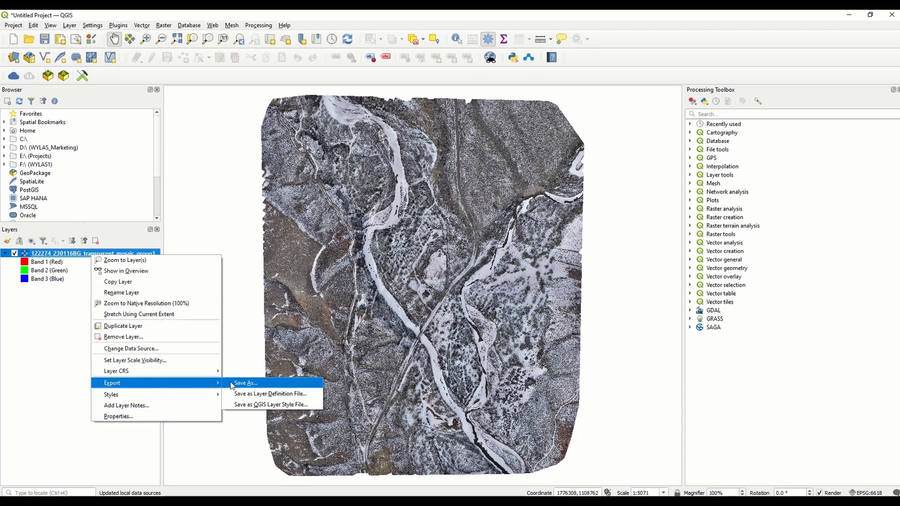
left_click(247, 383)
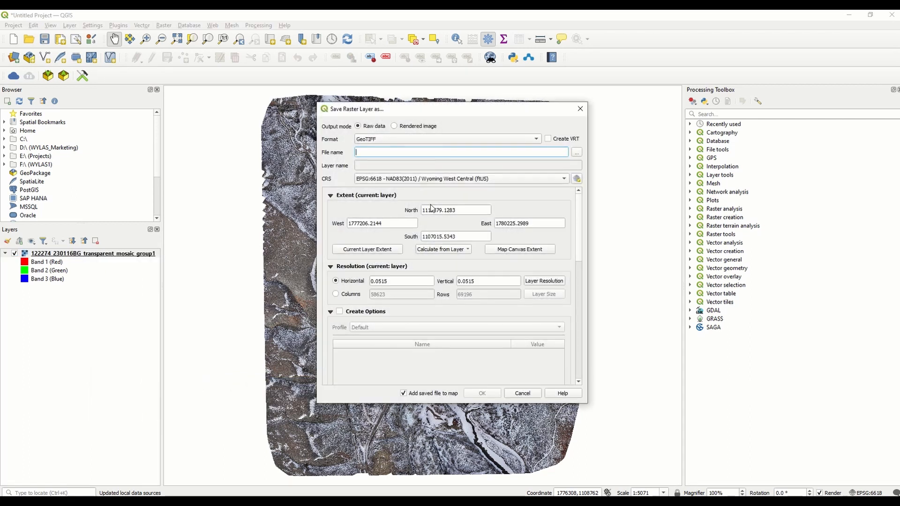
double_click(402, 280)
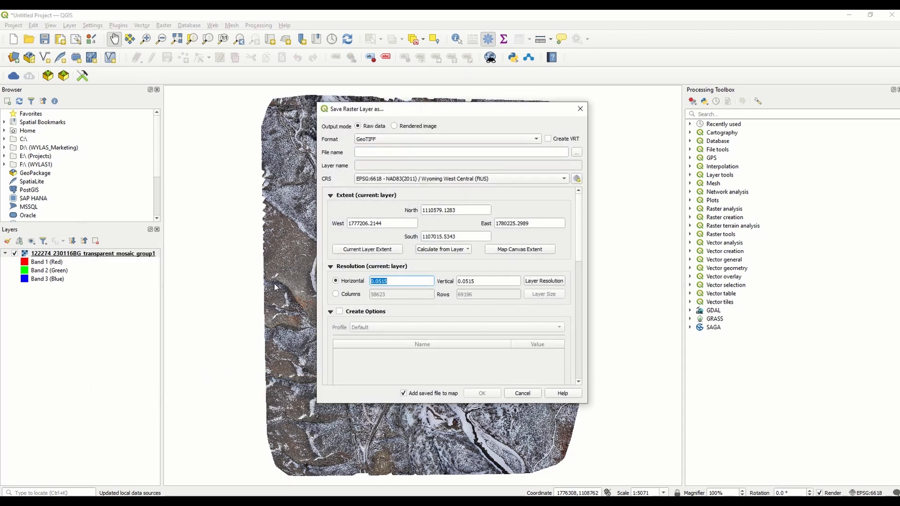
type(".25")
key("Tab")
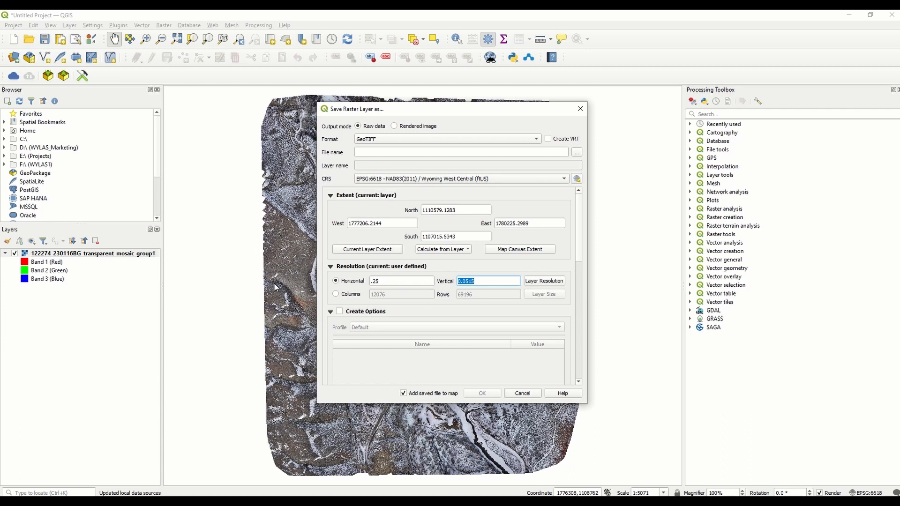
type(".25")
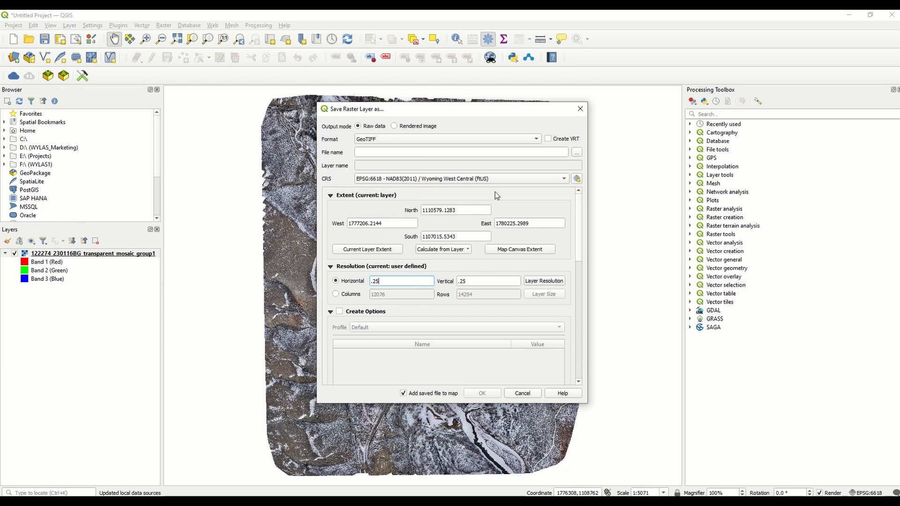
Step: Set the raster export's CRS to the project CRS, EPSG:6618 - NAD83(2011) / Wyoming West Central (ftUS), and review the remaining export options
left_click(475, 182)
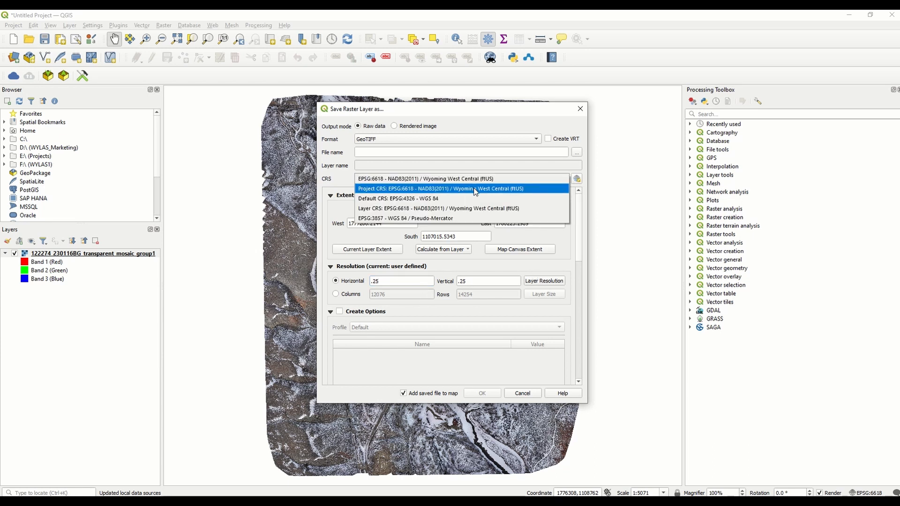
left_click(475, 189)
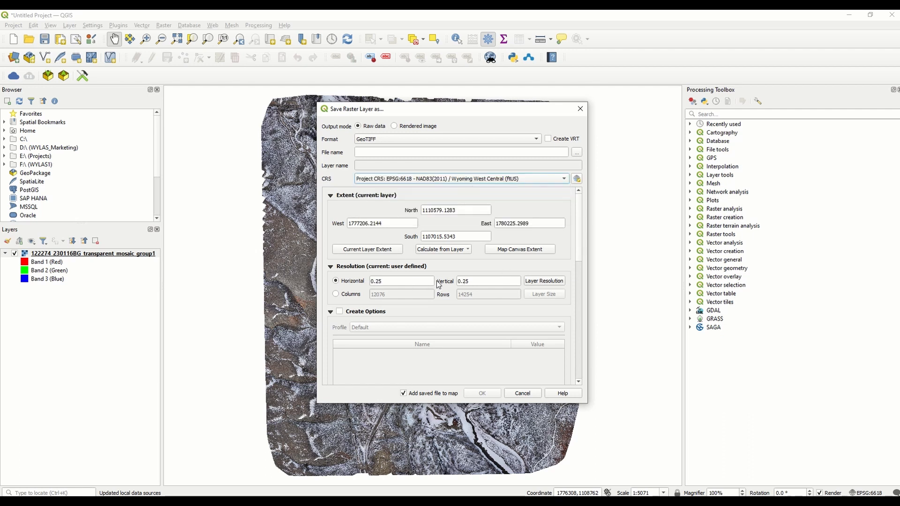
scroll(506, 331, "down", 10)
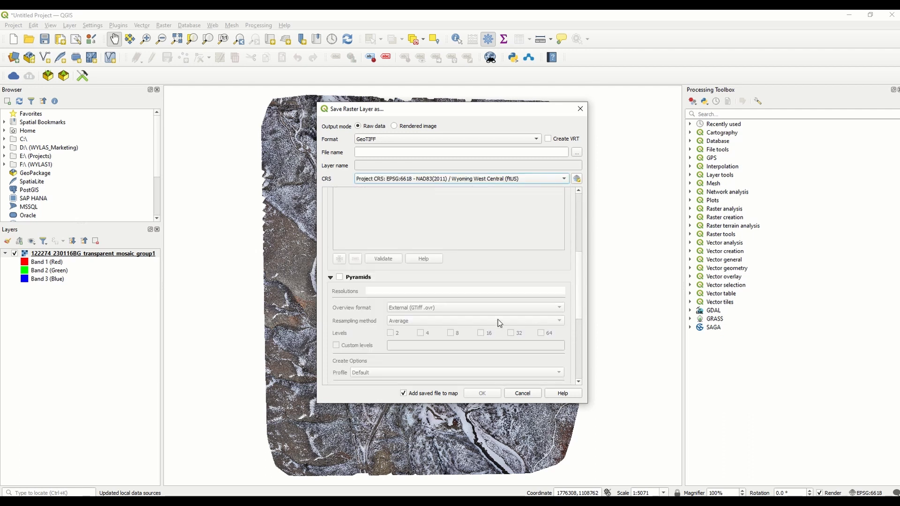
scroll(498, 316, "up", 10)
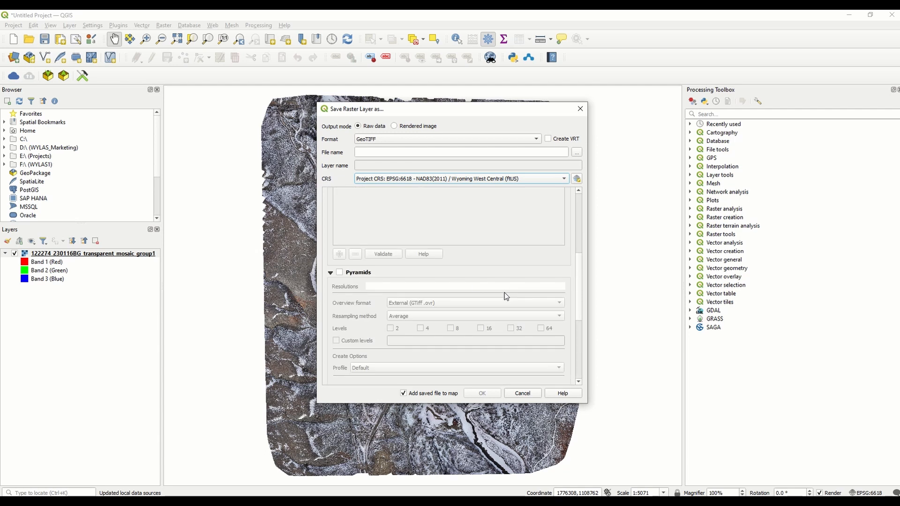
scroll(399, 227, "up", 1)
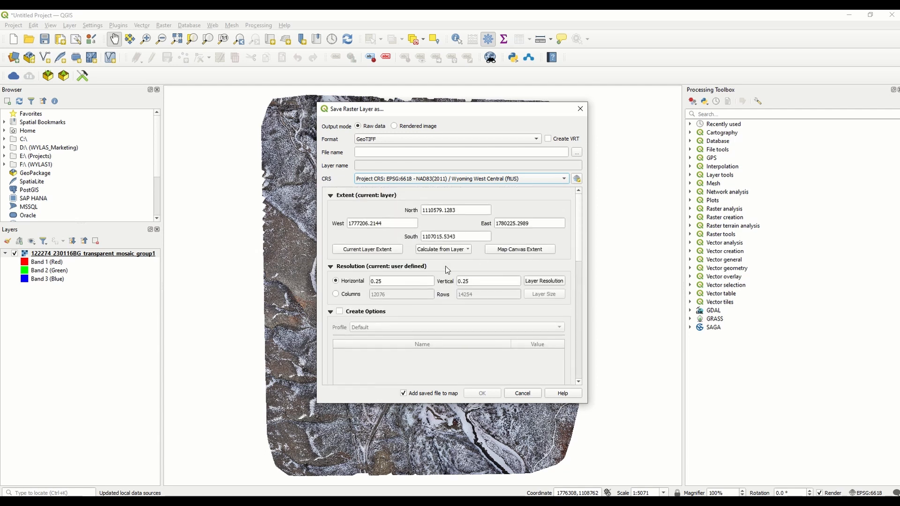
Step: Export the mosaic as 122274_230116BG_3InchOrtho.tif in the 003_Deliverables folder and add the saved file to the map
left_click(579, 154)
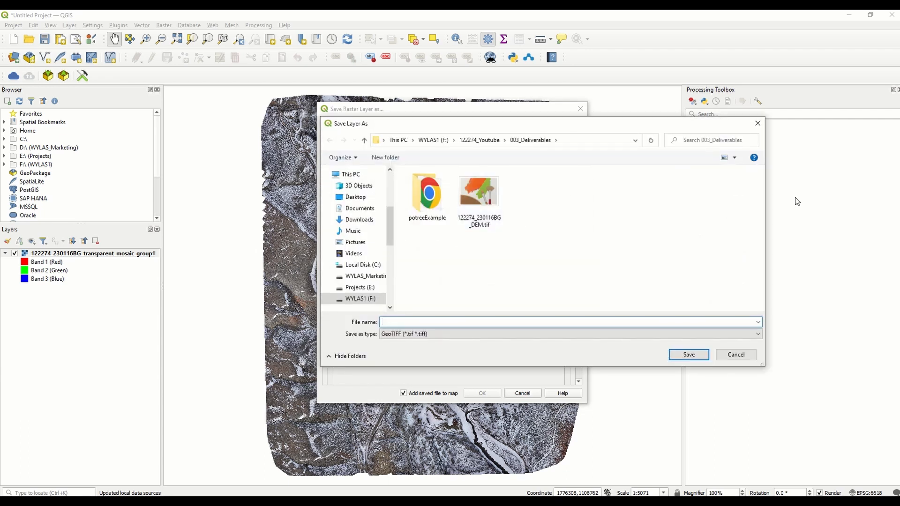
type("122274_230116BG_3InchOrtho.tif")
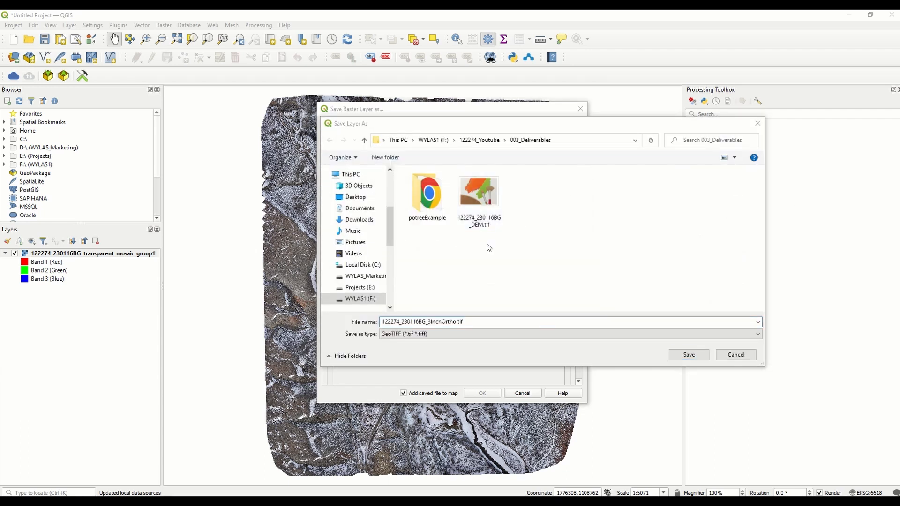
left_click(691, 358)
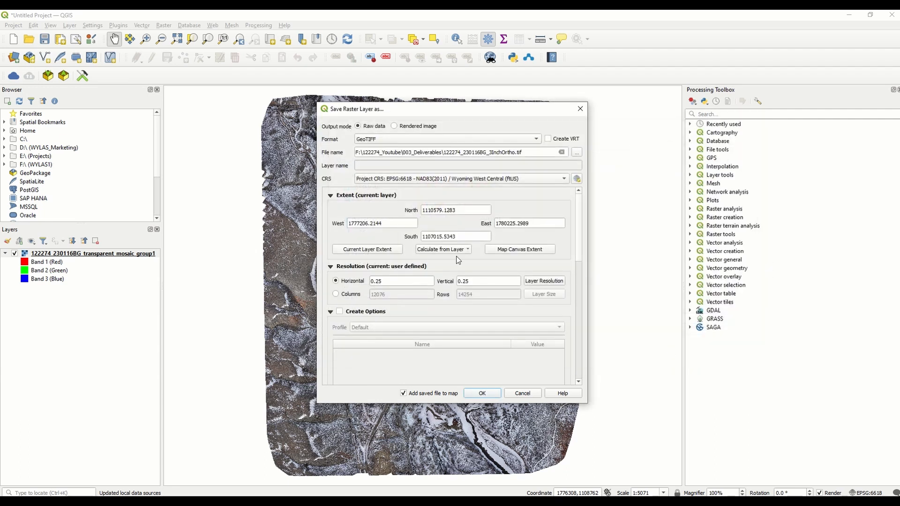
left_click_drag(580, 219, 567, 201)
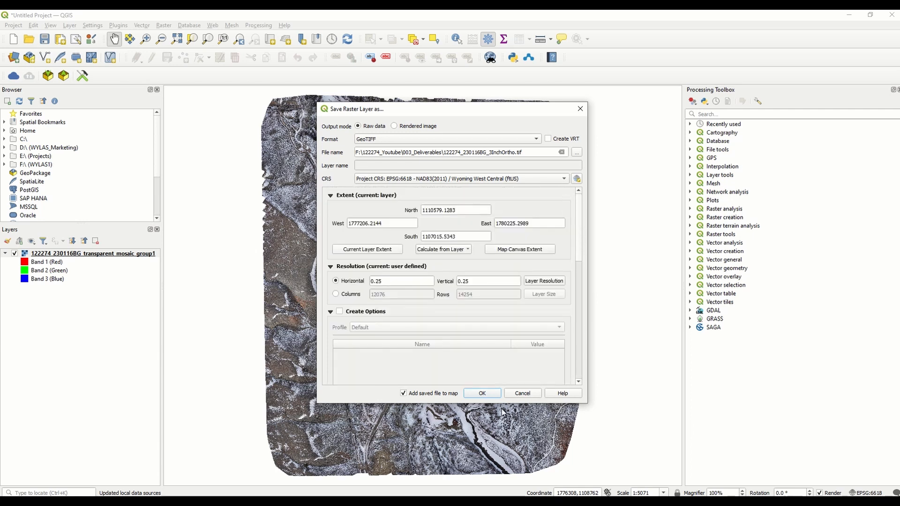
left_click(483, 393)
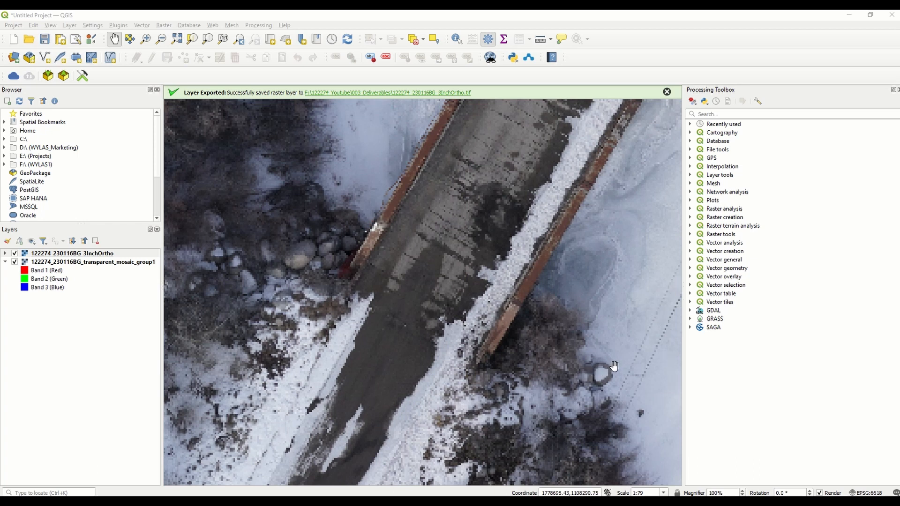
Step: Compare the 3InchOrtho layer with the original transparent mosaic at the bridge by toggling the visibility of both layers
left_click(14, 254)
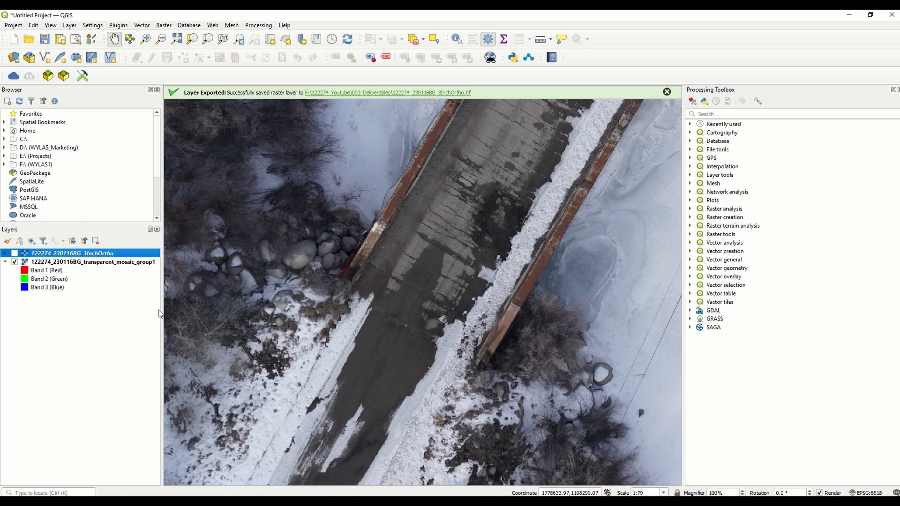
left_click(15, 254)
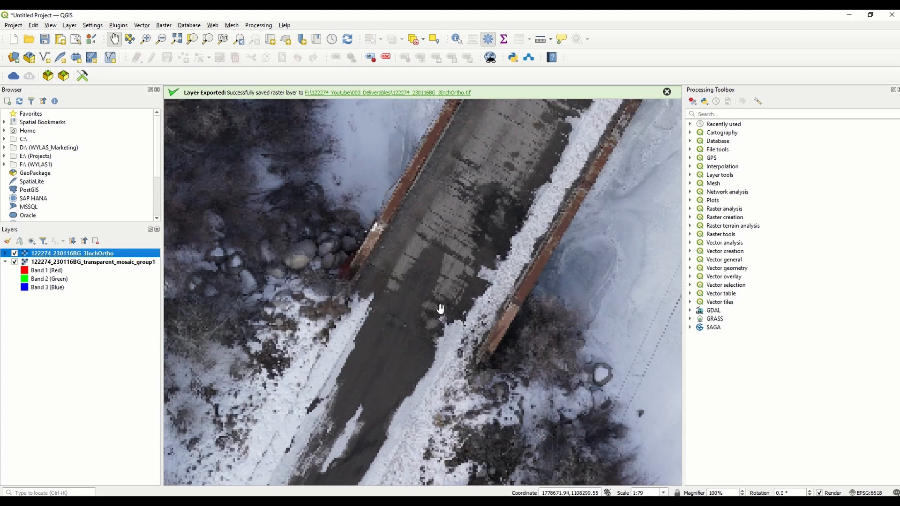
scroll(479, 300, "down", 4)
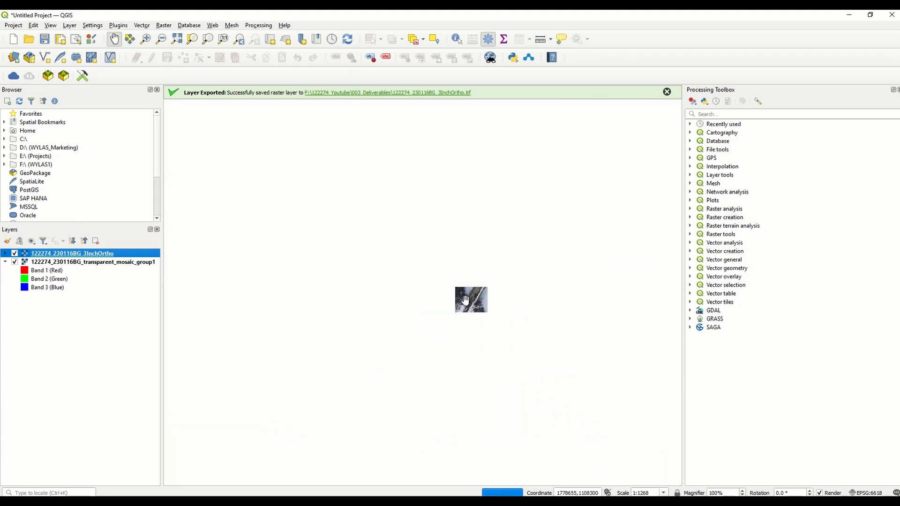
scroll(474, 303, "up", 2)
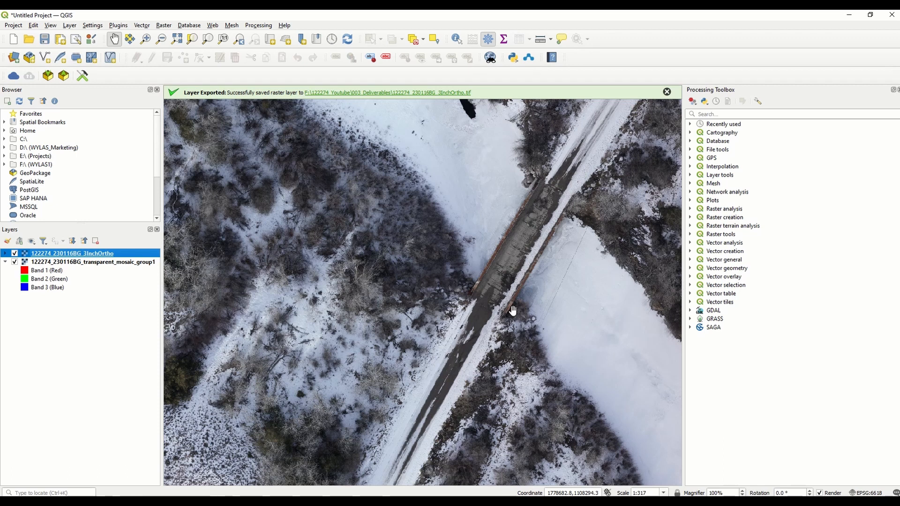
left_click(15, 262)
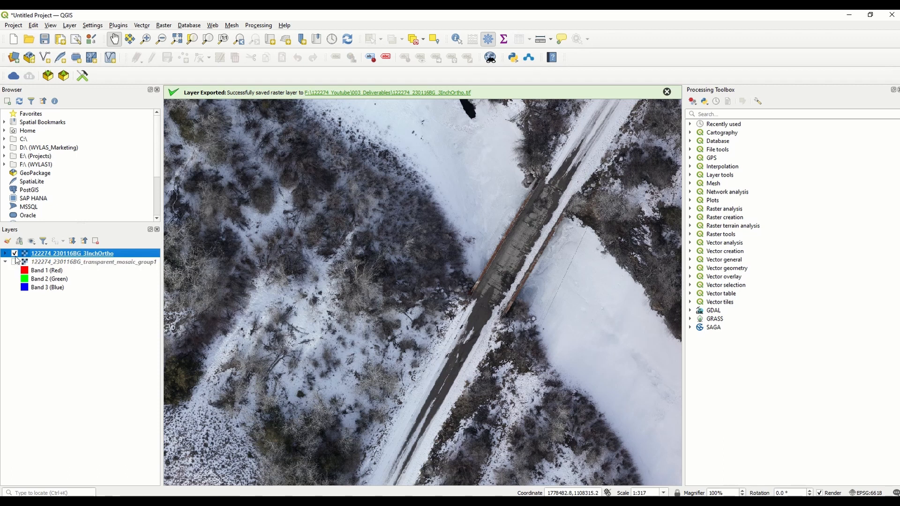
left_click(15, 253)
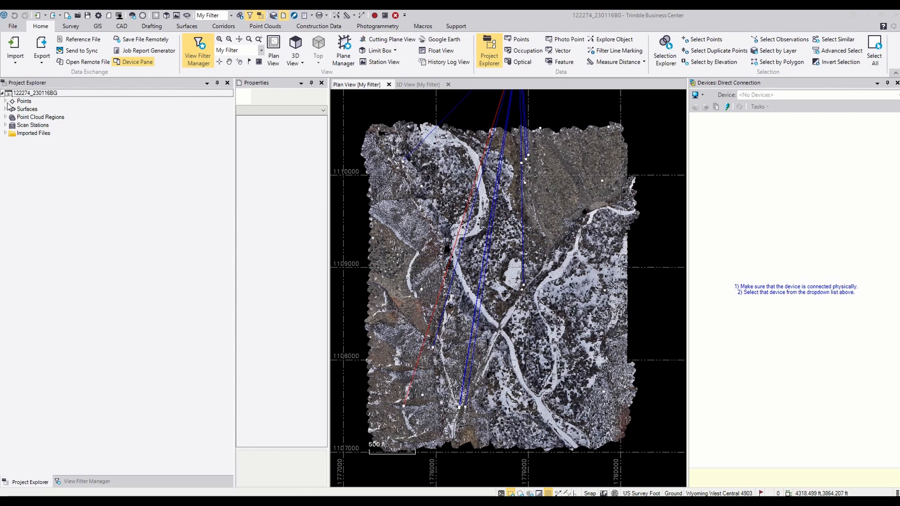
Step: In Trimble Business Center, select the ten ground points 230116001 through 230116010, leaving out their _Grid counterparts
left_click(6, 101)
left_click(33, 221)
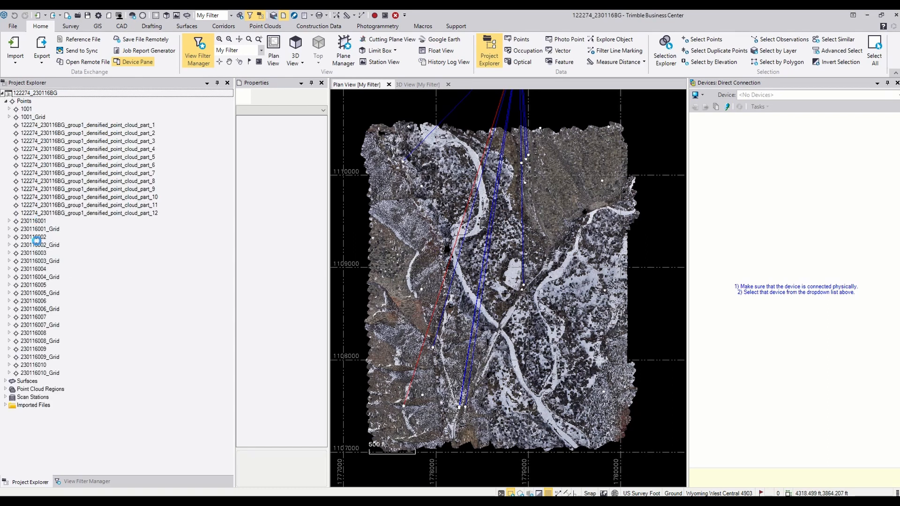
left_click(34, 237, "ctrl")
left_click(39, 253, "ctrl")
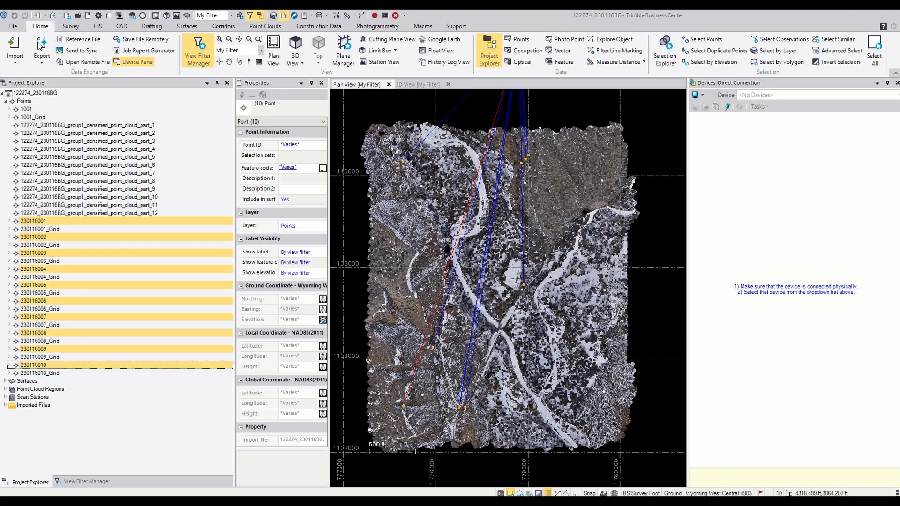
Step: Export the selected points in the custom P,N,E,elev,Code format as 122274_230116BG_Ground.csv in the 003_Deliverables folder
left_click(40, 46)
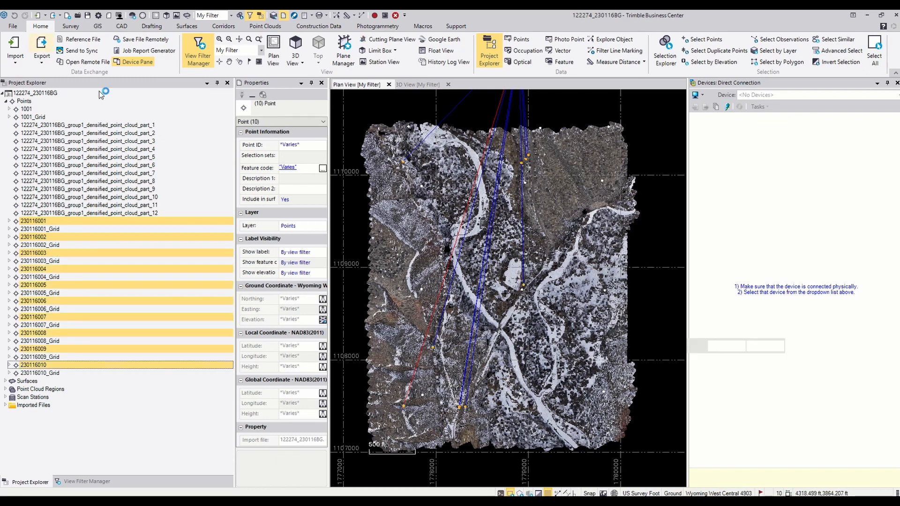
left_click(784, 130)
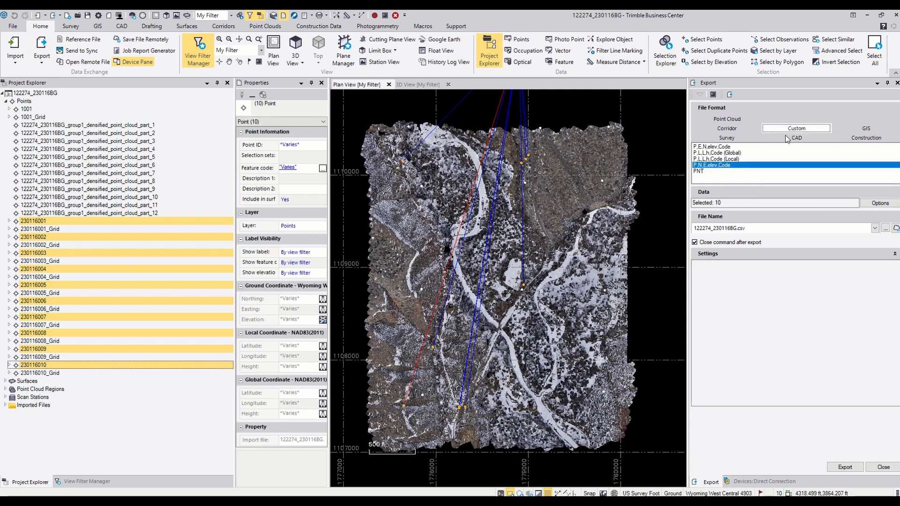
left_click(886, 229)
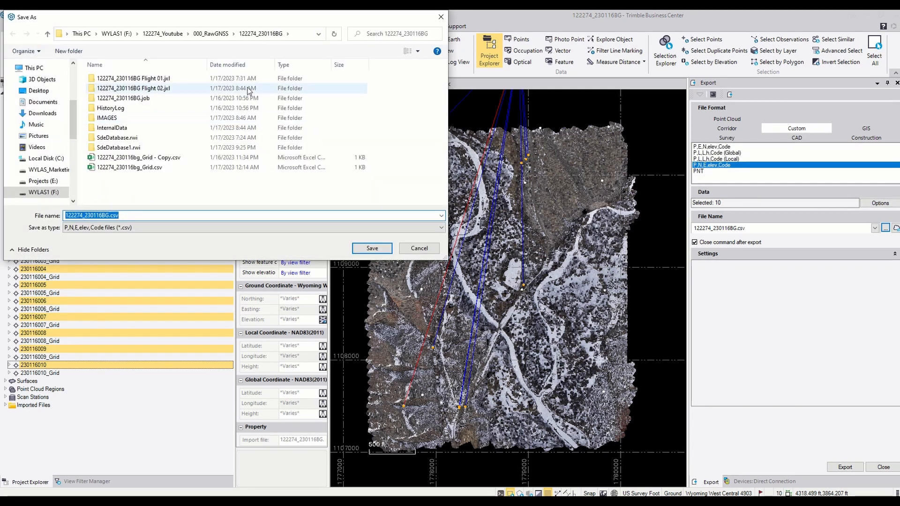
left_click(163, 34)
left_click(126, 109)
double_click(126, 112)
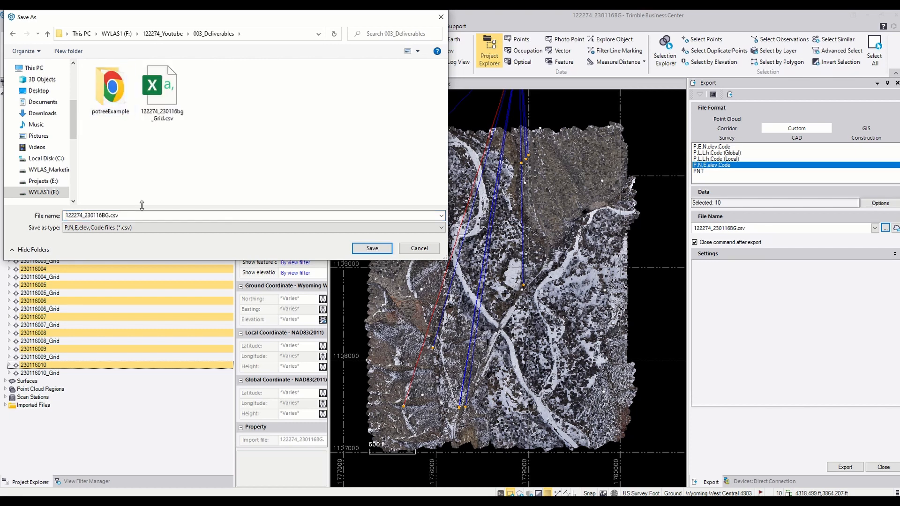
left_click(109, 215)
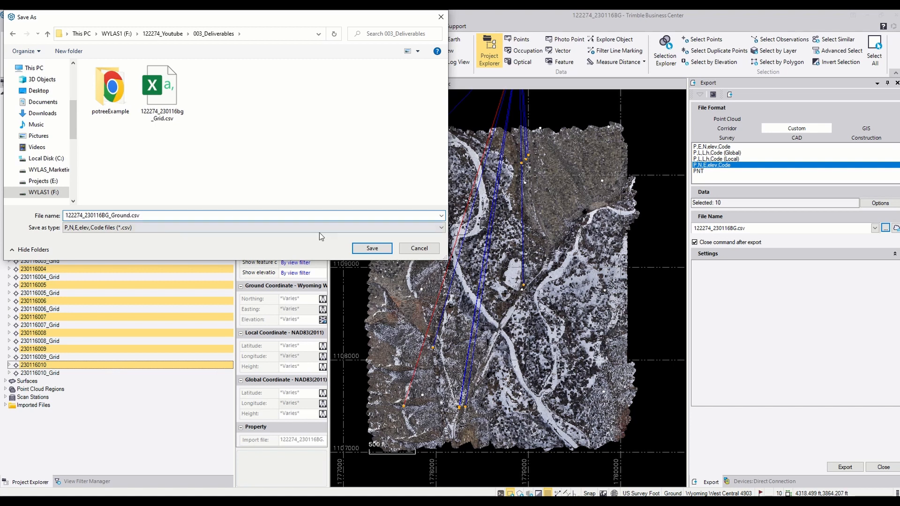
left_click(372, 248)
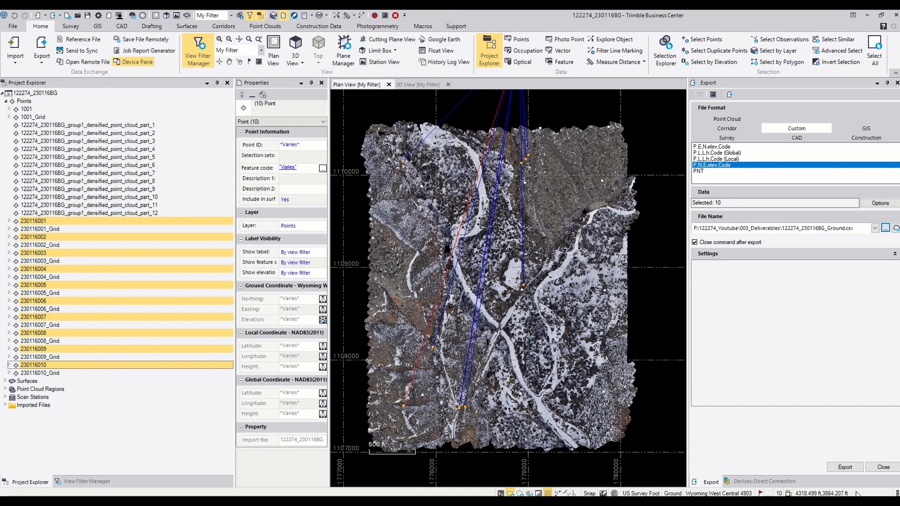
left_click(845, 468)
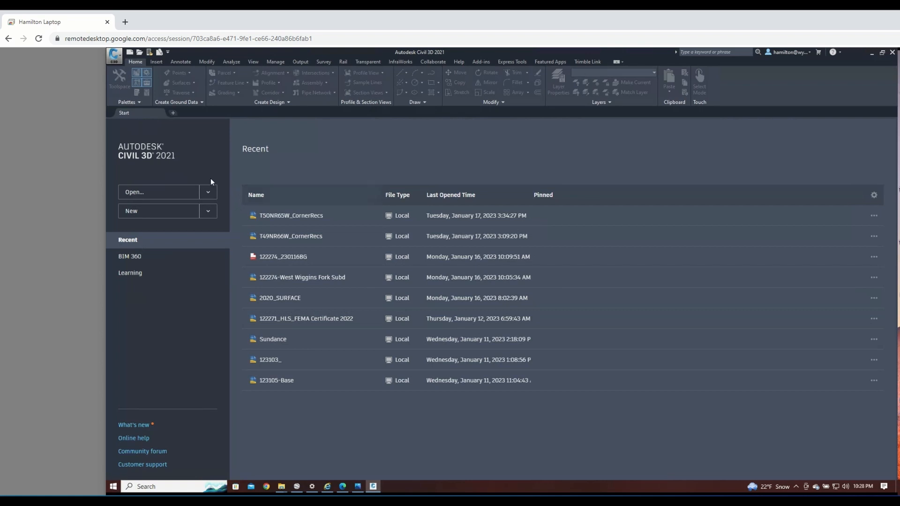
Step: In Civil 3D 2021, create a new drawing from the acad.dwt template in the AutoCAD Template folder
left_click(207, 214)
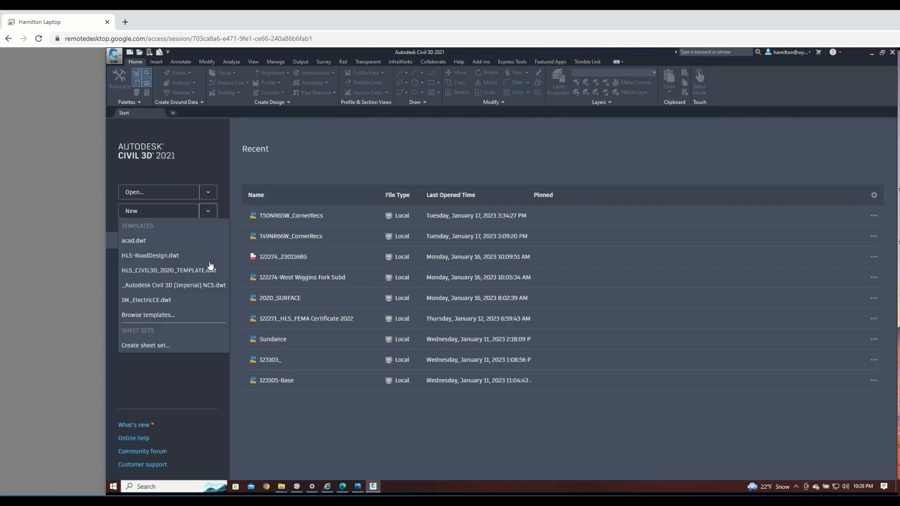
left_click(159, 315)
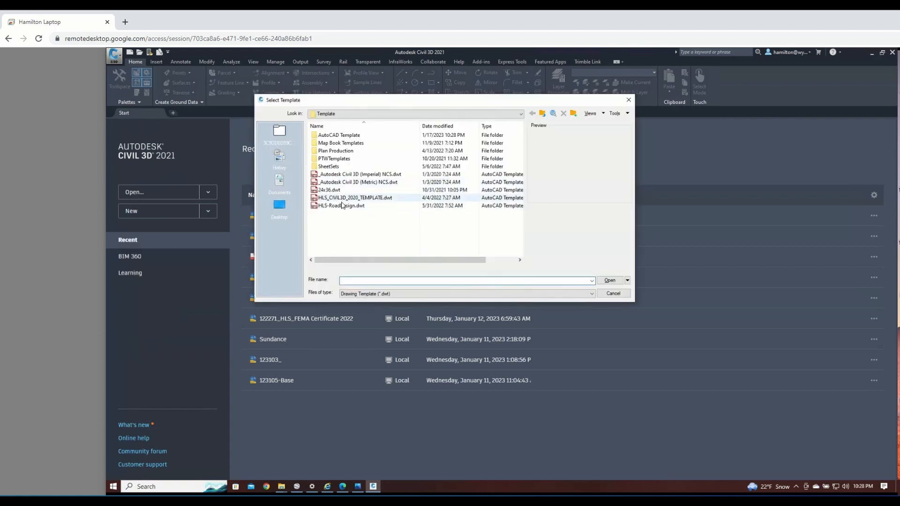
double_click(345, 136)
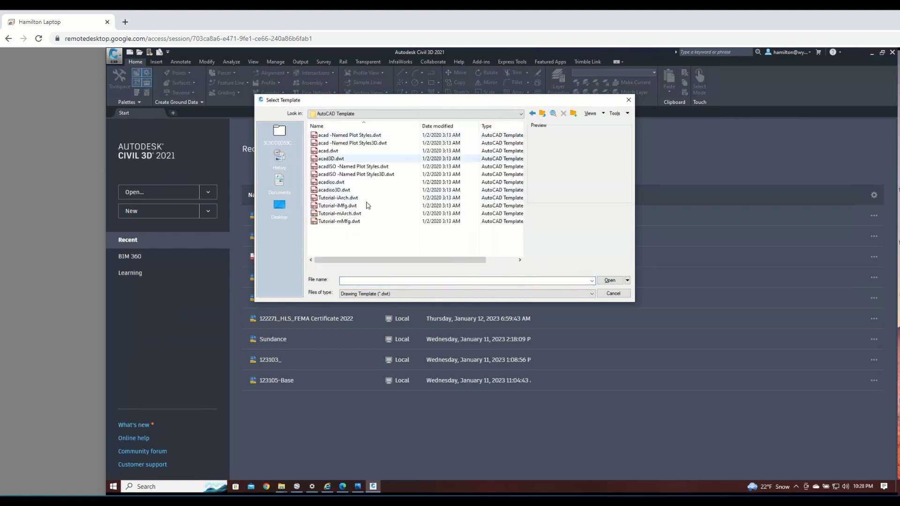
left_click(347, 151)
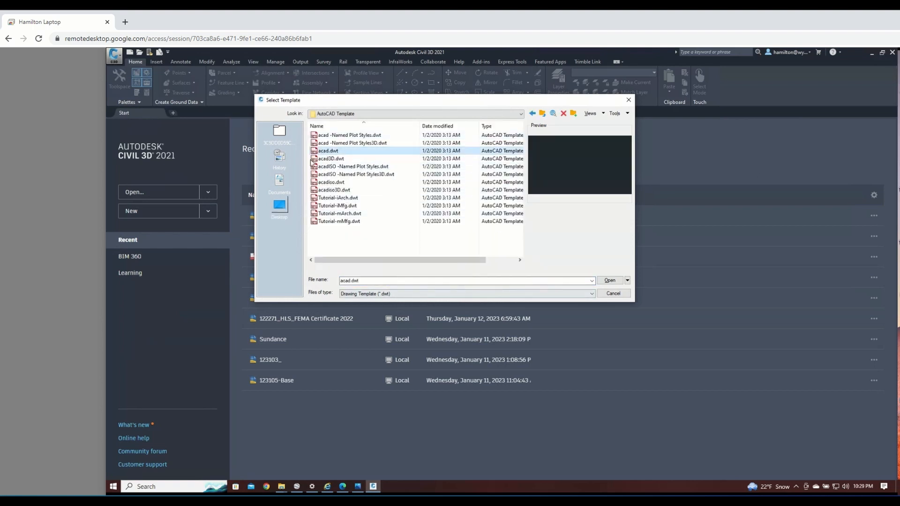
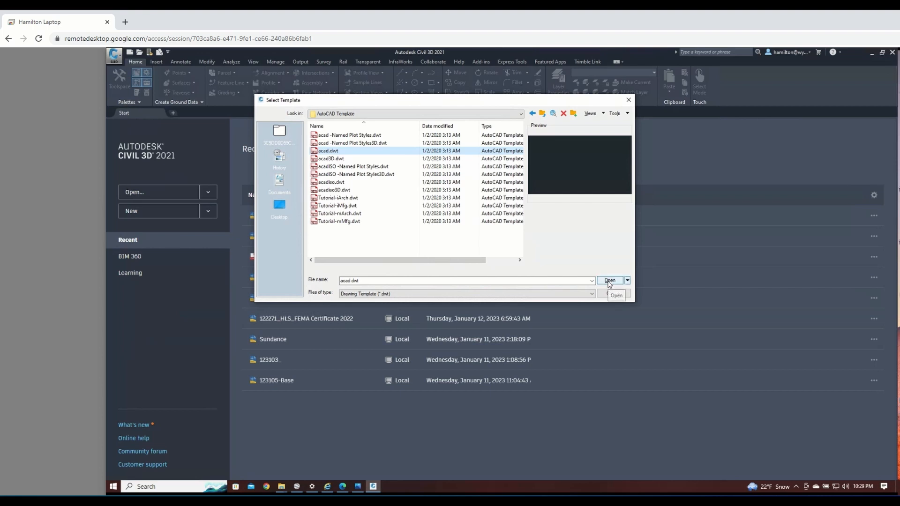
left_click(610, 280)
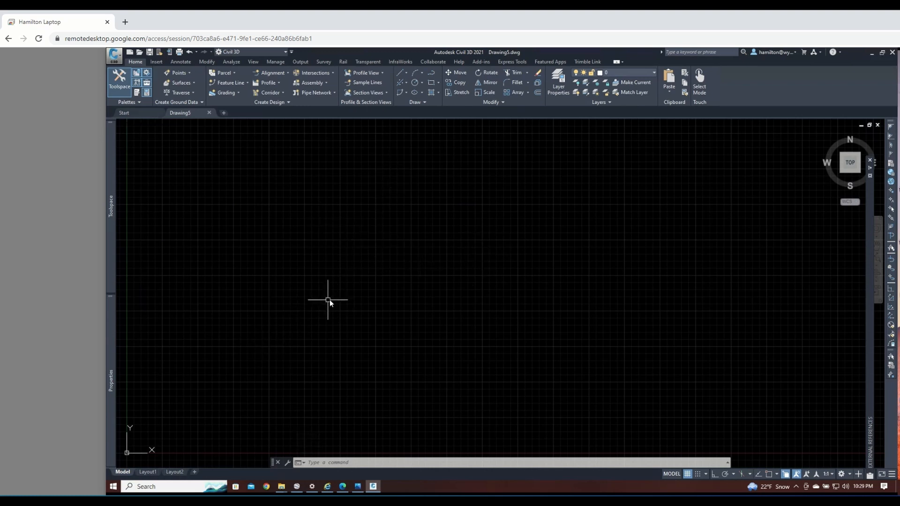
Step: Check the new drawing's length, angle and insertion scale units with the UNITS command, leaving the settings as they are
type("UNITE")
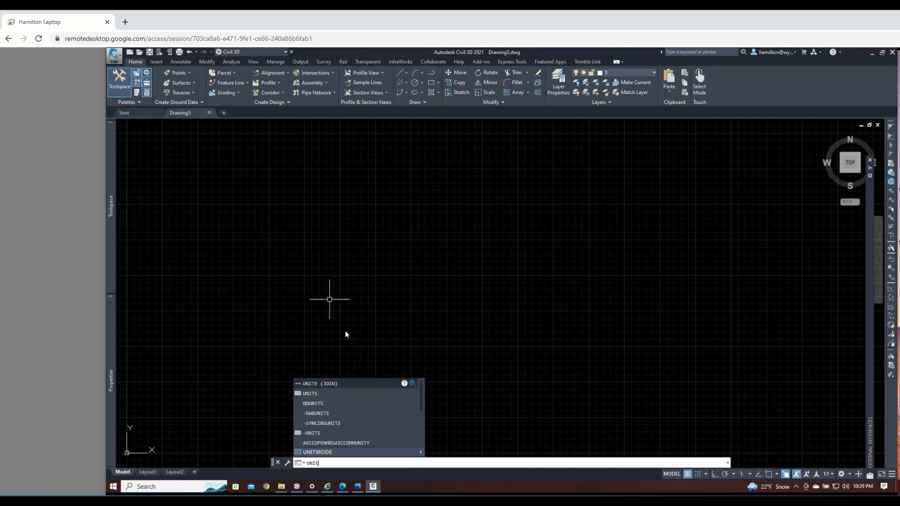
left_click(320, 393)
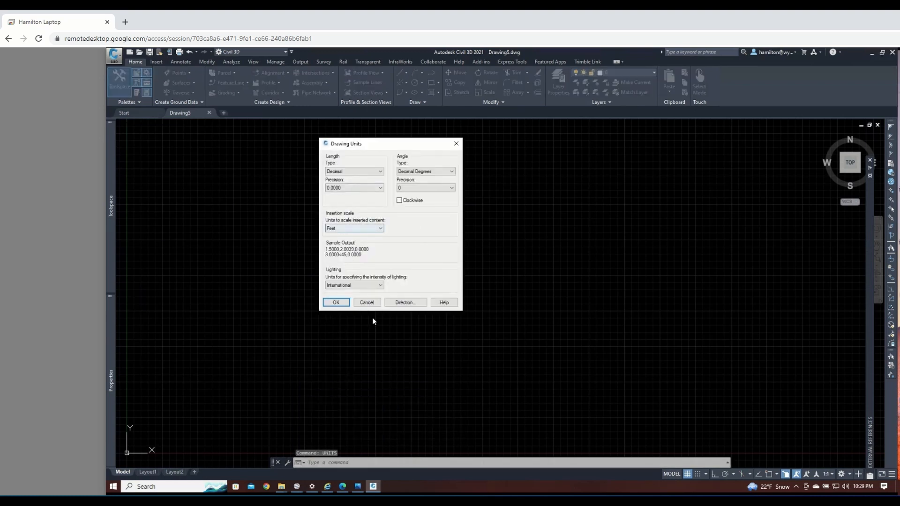
left_click(367, 303)
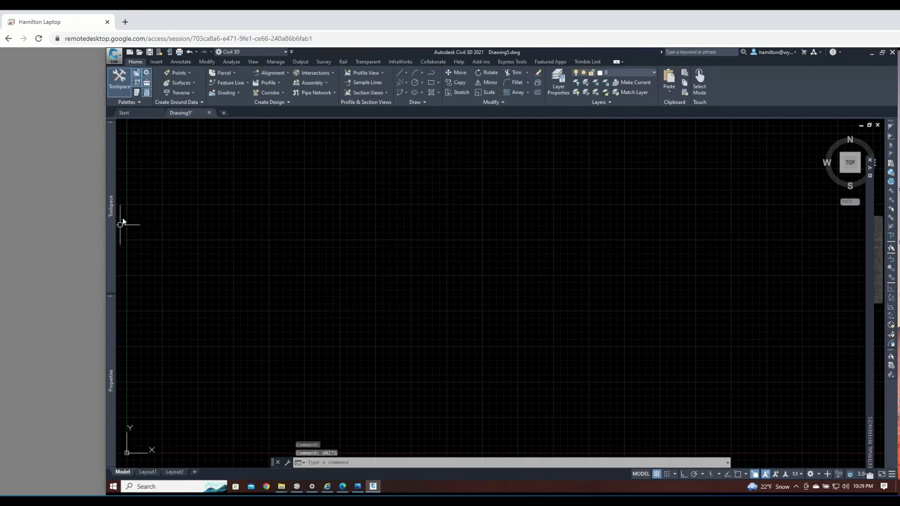
Step: Open the 122274 survey database for editing and review its unit and precision settings, accepting them as they are
mouse_move(107, 224)
left_click(173, 146)
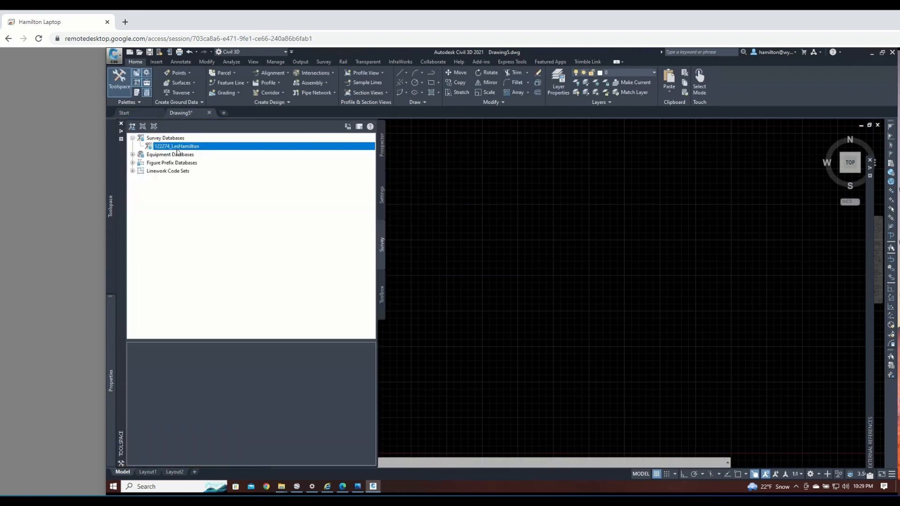
right_click(164, 148)
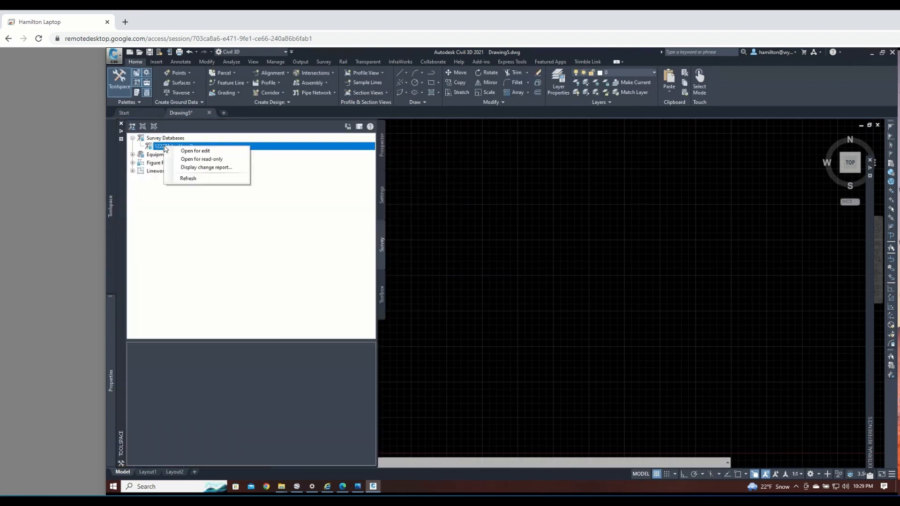
left_click(190, 153)
right_click(163, 149)
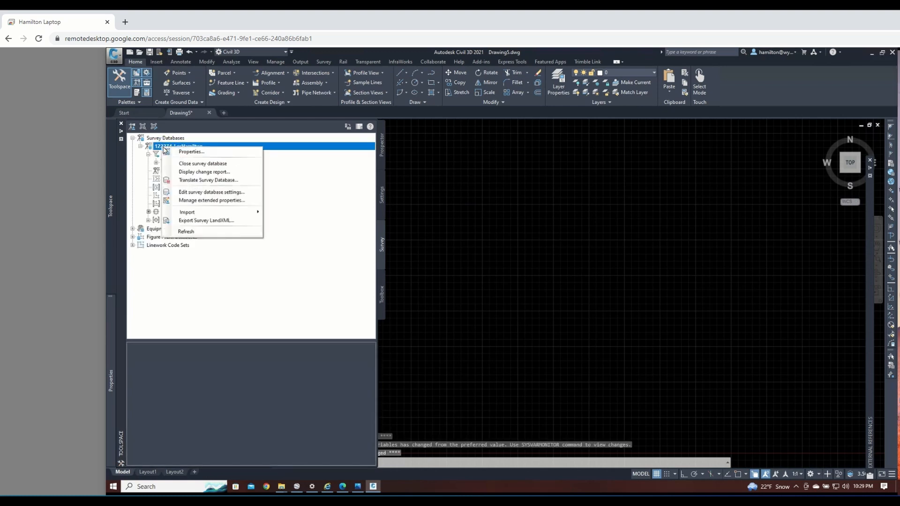
left_click(205, 193)
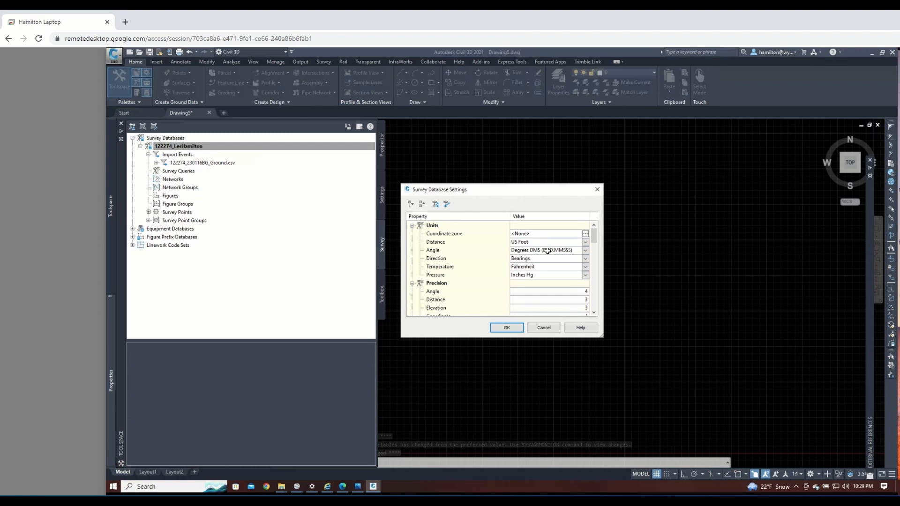
left_click(508, 328)
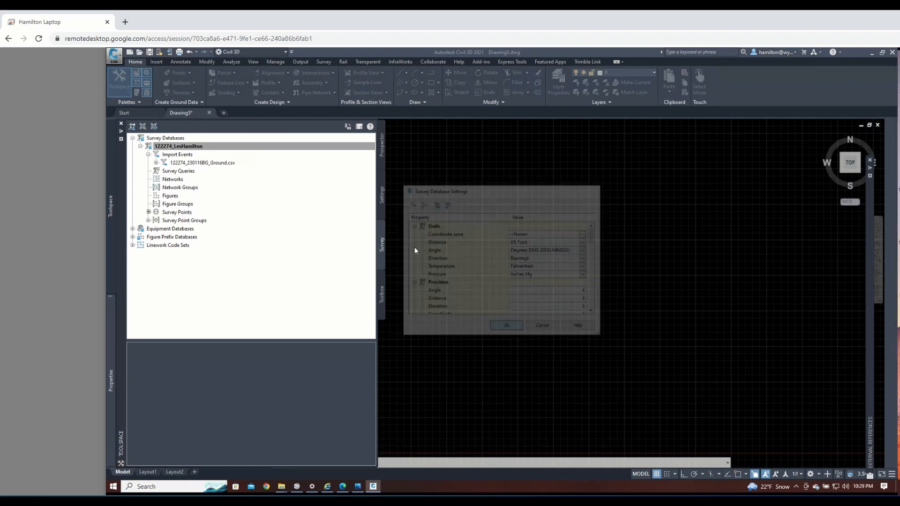
Step: Check the drawing settings for units, imperial-to-metric conversion and coordinate zone, leaving without changes
left_click(381, 195)
right_click(162, 148)
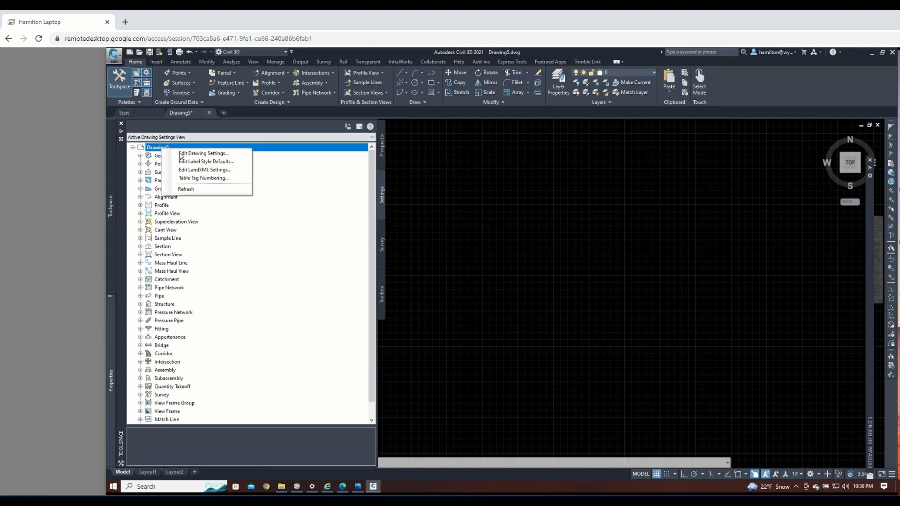
left_click(196, 156)
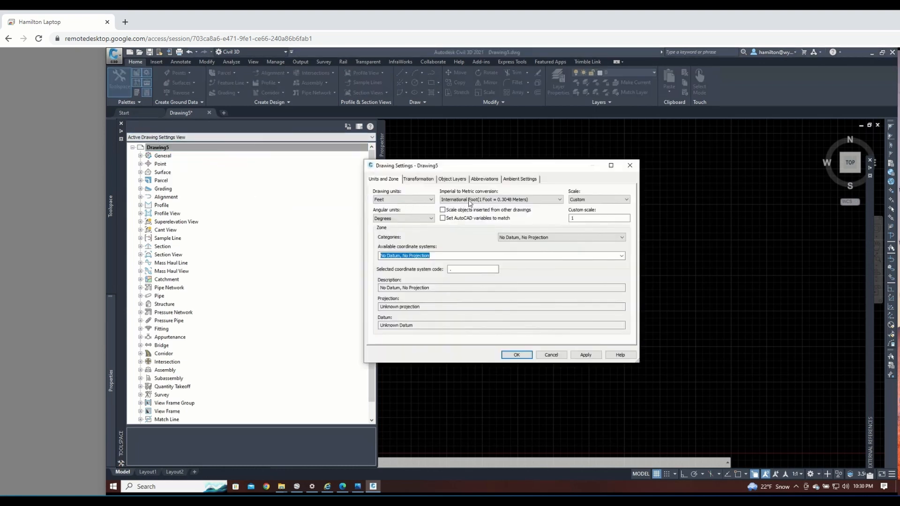
left_click(552, 356)
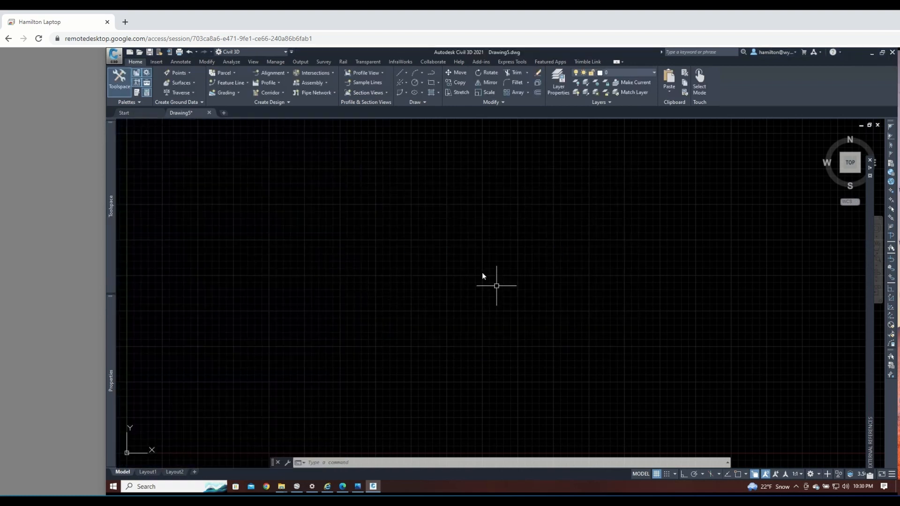
Step: Insert the 122274_230116 orthomosaic image from the 002_To Cad folder with MAPIINSERT, accepting the image file's correlation values in feet
middle_click_drag(437, 243, 436, 249)
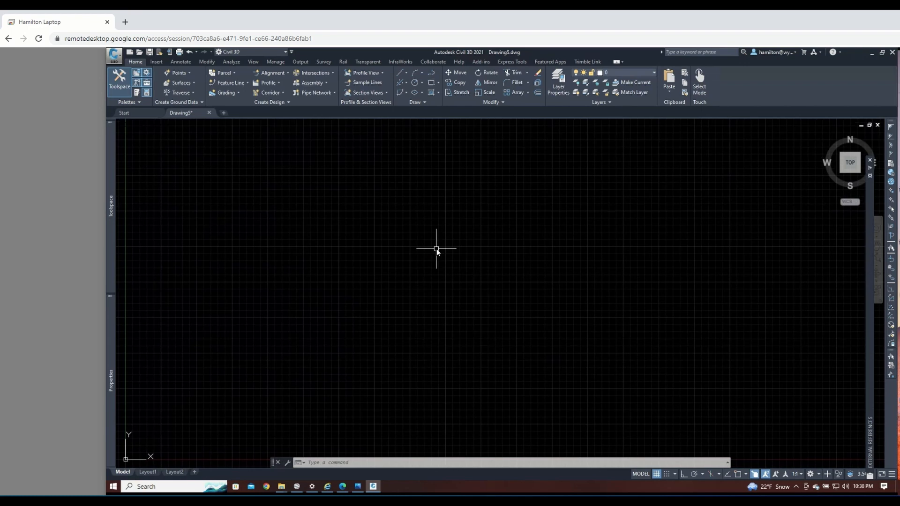
type("MA")
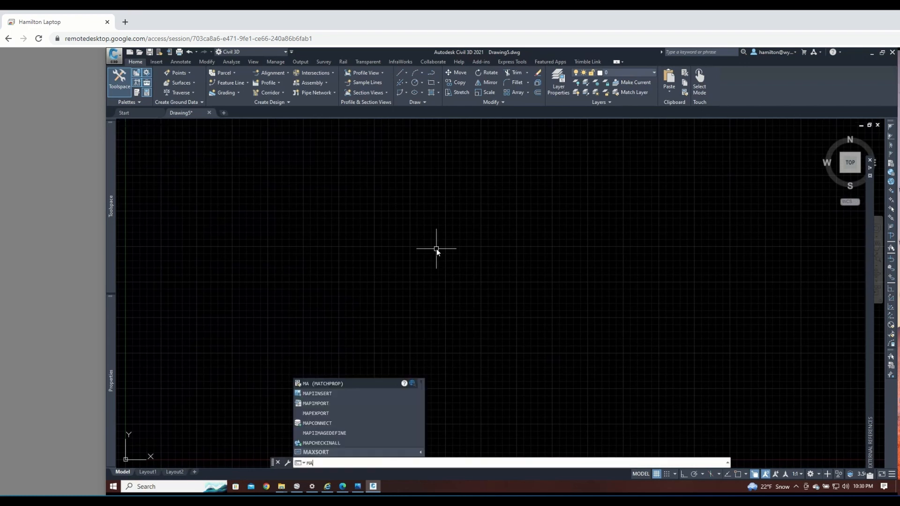
type("PIINSERT")
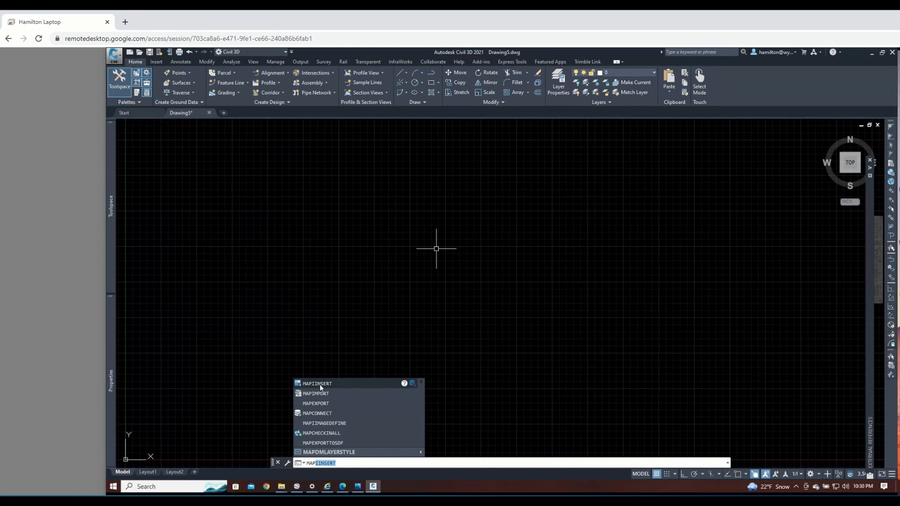
left_click(320, 384)
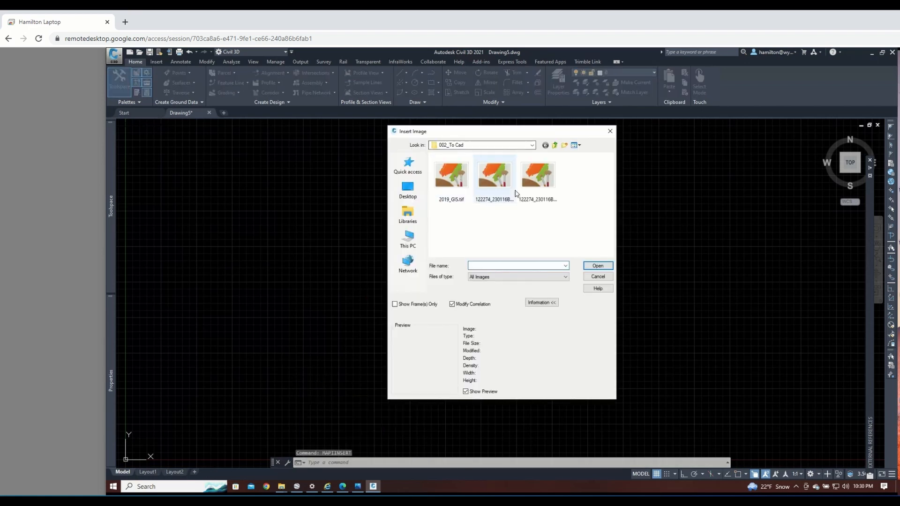
left_click(515, 193)
left_click(591, 268)
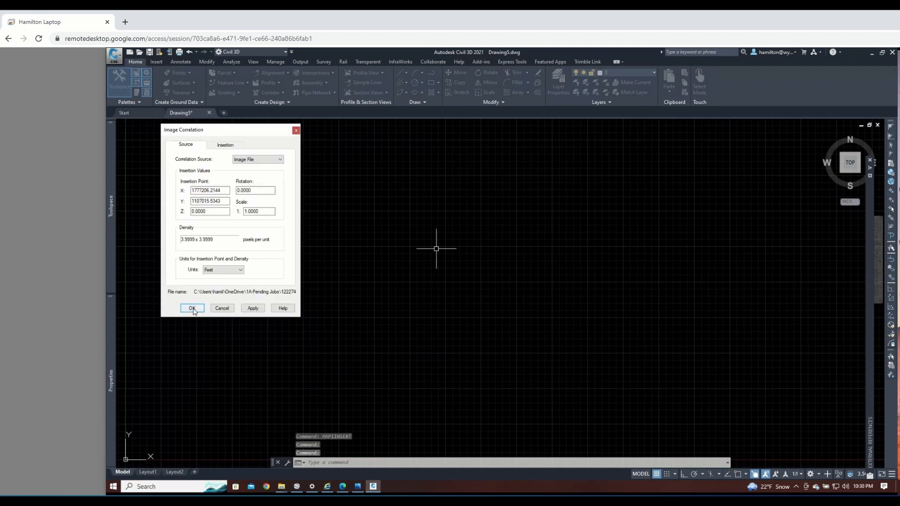
left_click(192, 309)
Step: Create the layers 230116_3inchImage, 230116_5ftDEM and Points, plus a 230116 layer for the XML surface
left_click(628, 74)
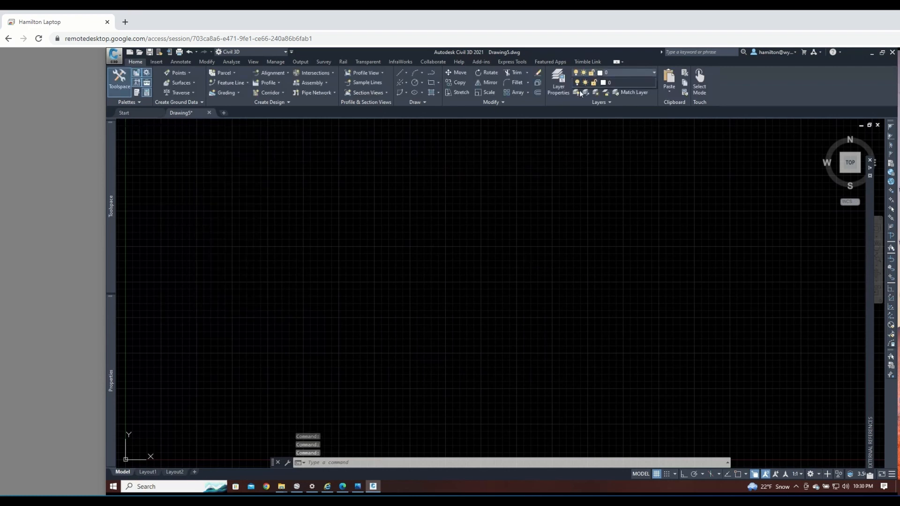
left_click(559, 86)
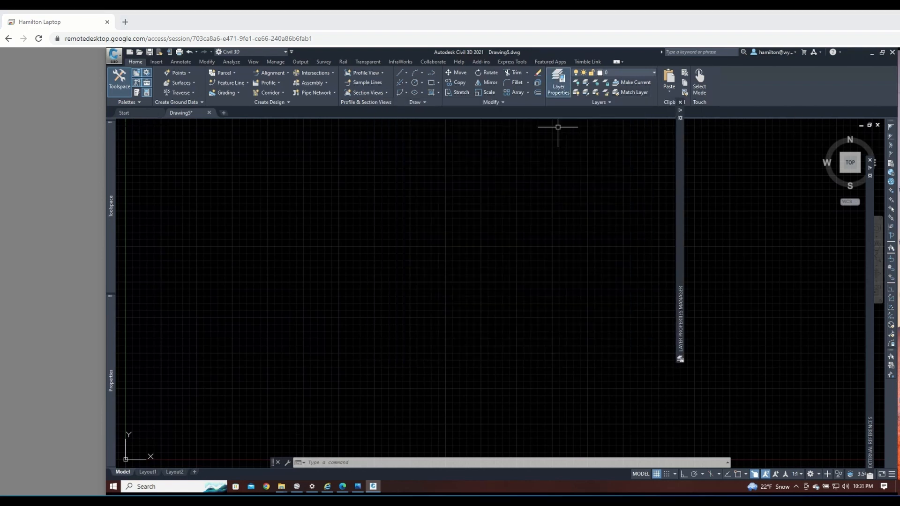
mouse_move(680, 196)
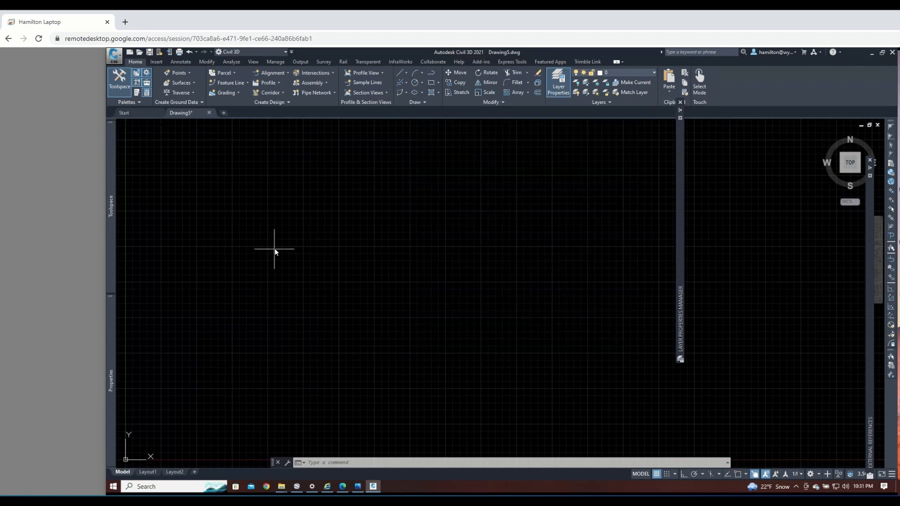
Step: Assign the inserted orthomosaic image to the 230116_3inchImage layer and clear the selection
left_click(274, 249)
middle_click(342, 242)
middle_click(342, 241)
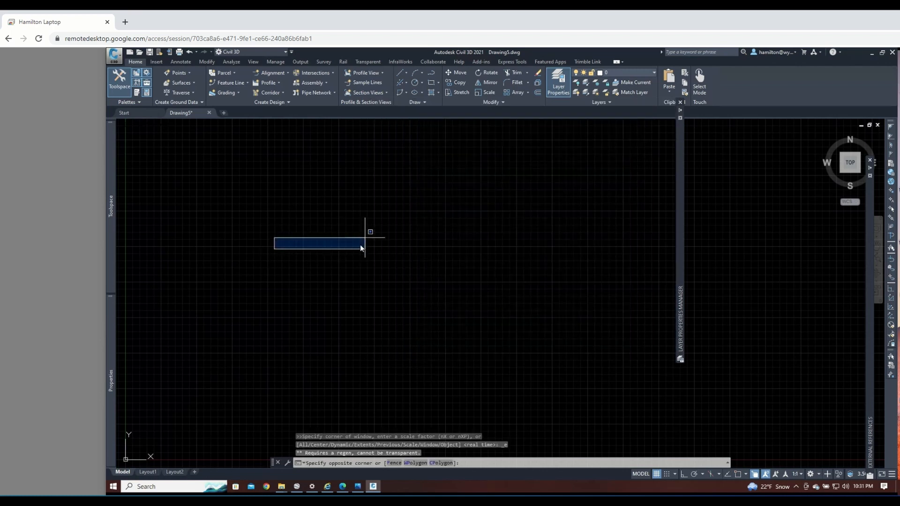
key("Escape")
key("Escape")
middle_click(364, 248)
middle_click(365, 248)
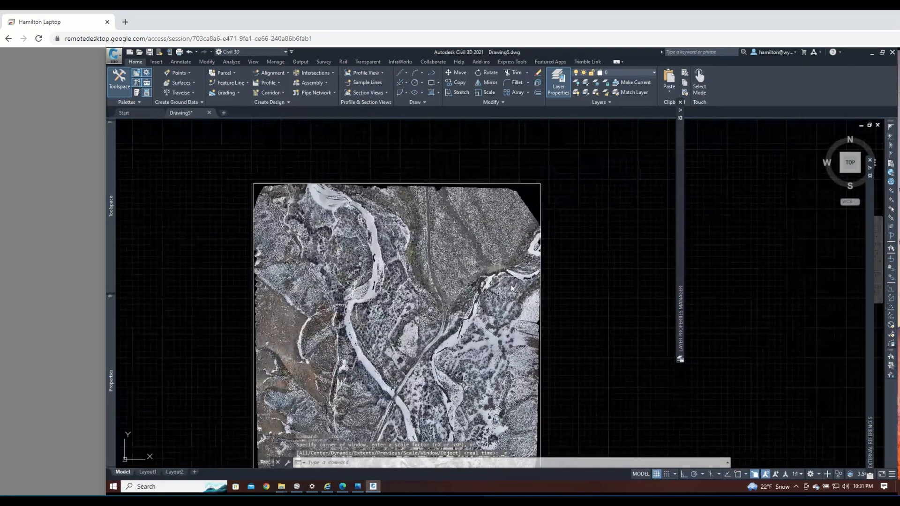
left_click(540, 200)
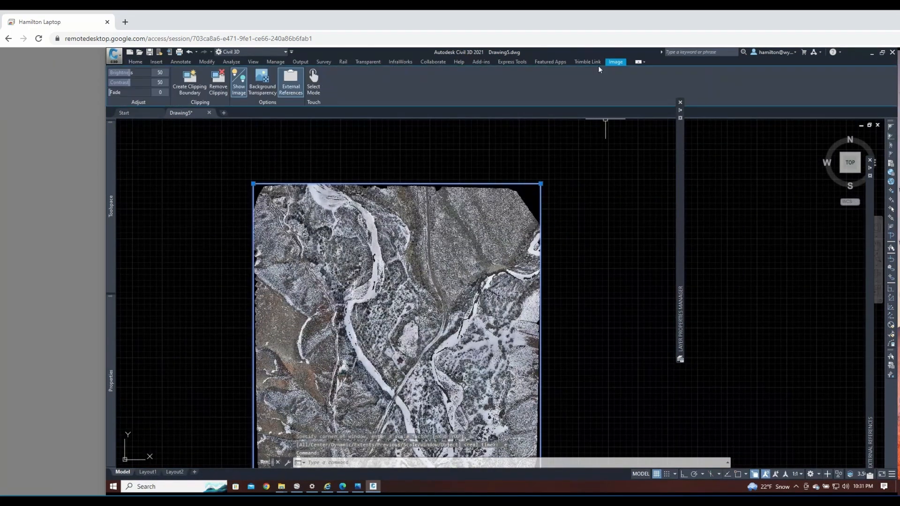
left_click(137, 63)
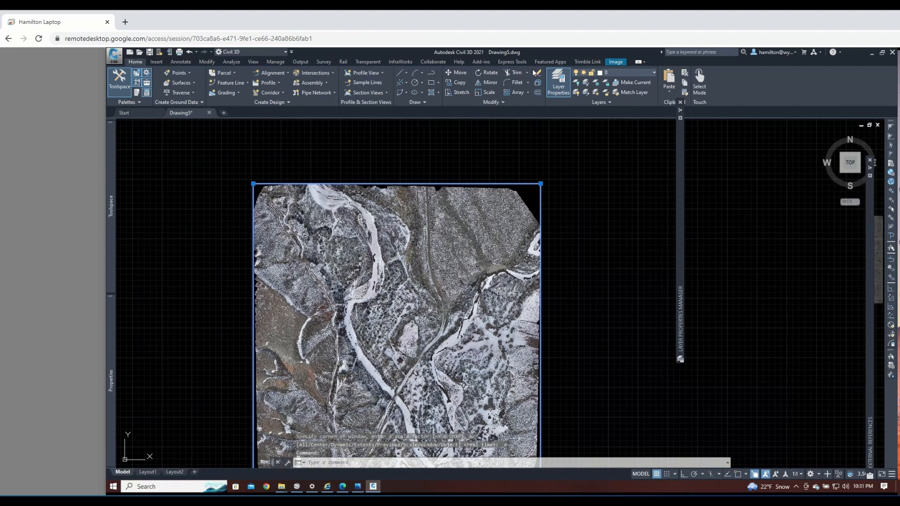
left_click(613, 74)
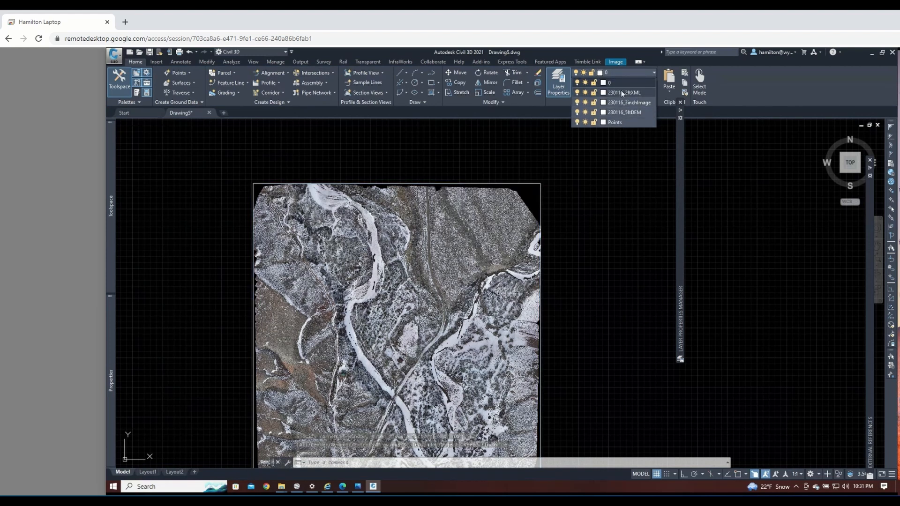
left_click(630, 102)
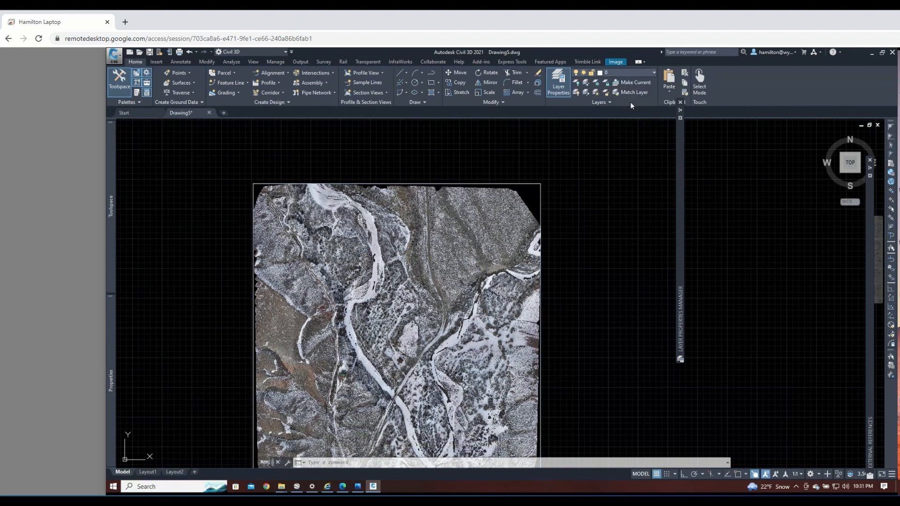
key("Escape")
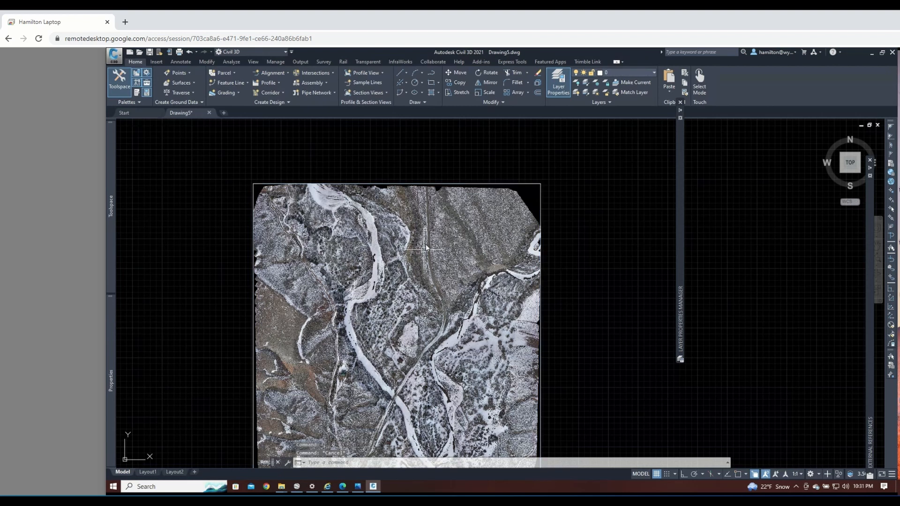
Step: Set the drawing's imperial-to-metric conversion to US Survey Foot (39.37 Inches per Meter) and apply the drawing settings
mouse_move(112, 240)
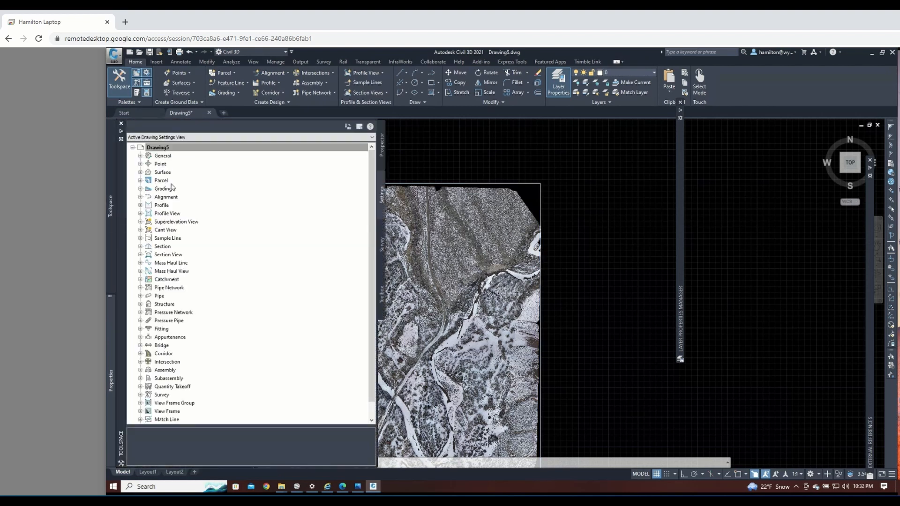
left_click(382, 246)
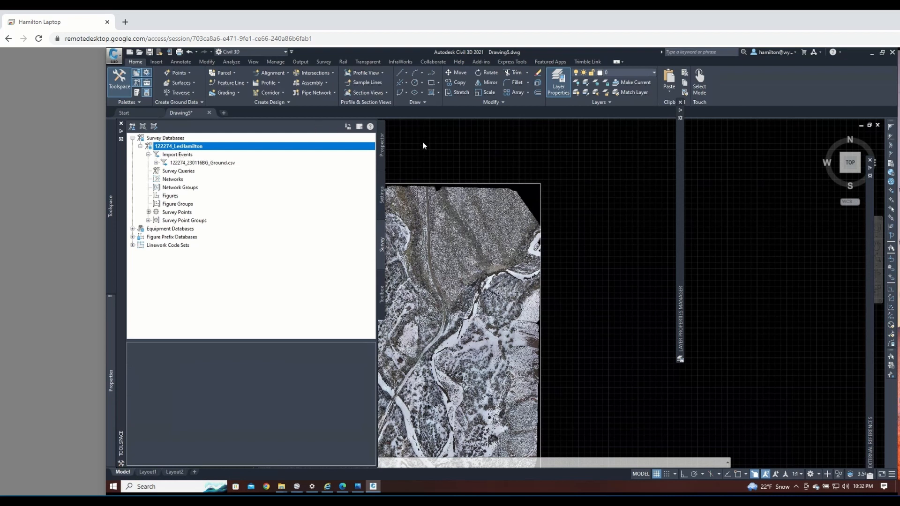
left_click(382, 193)
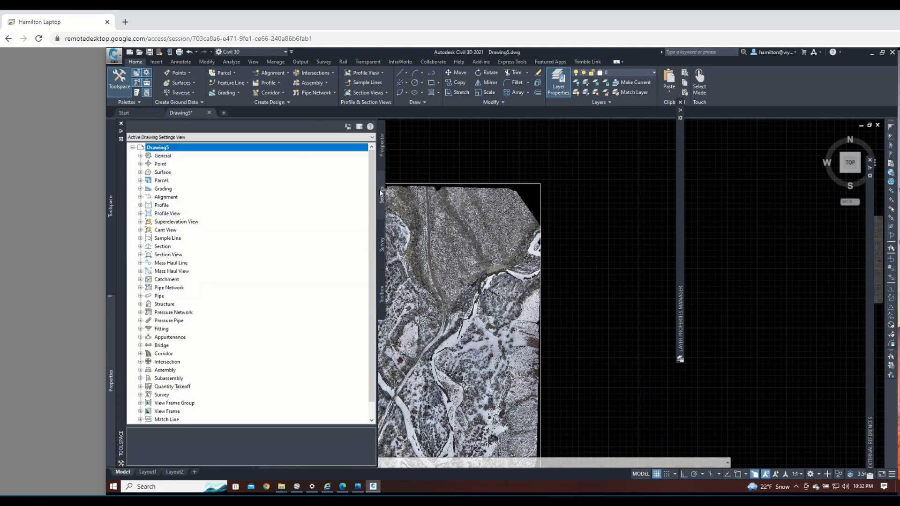
right_click(154, 149)
left_click(187, 158)
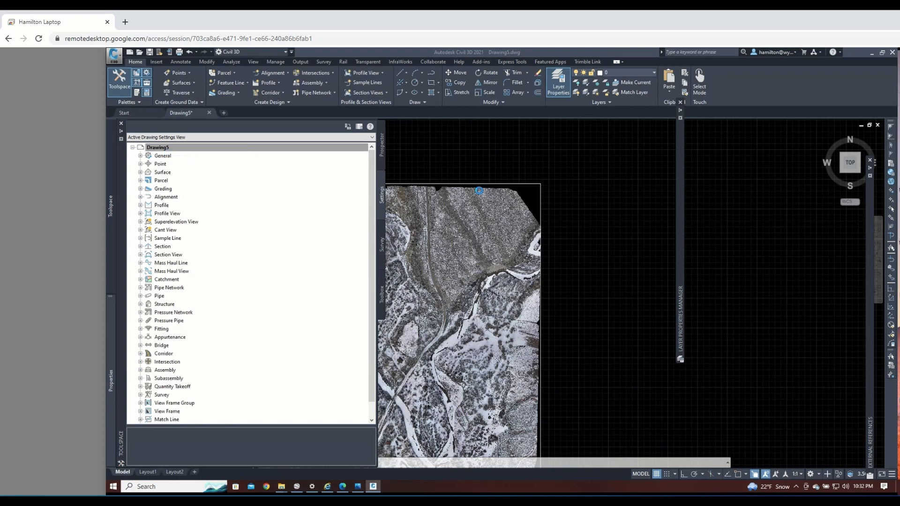
left_click(498, 202)
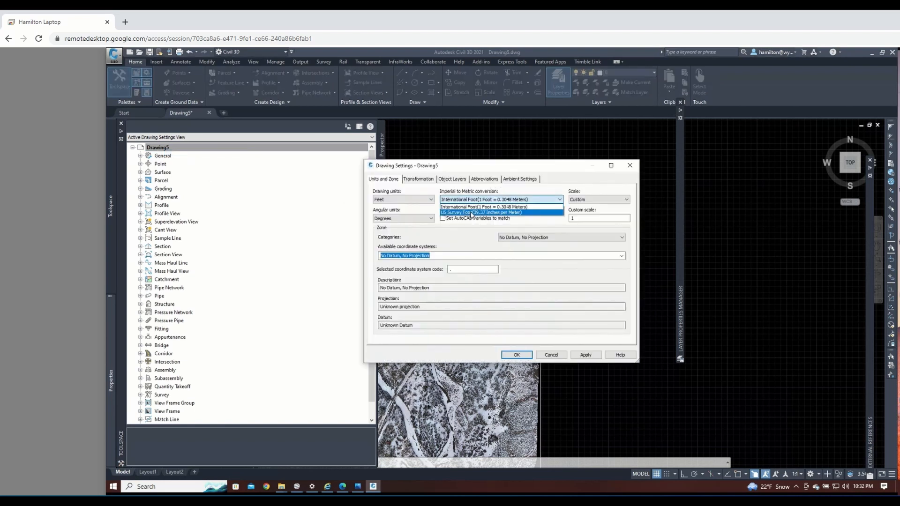
left_click(472, 215)
left_click(582, 355)
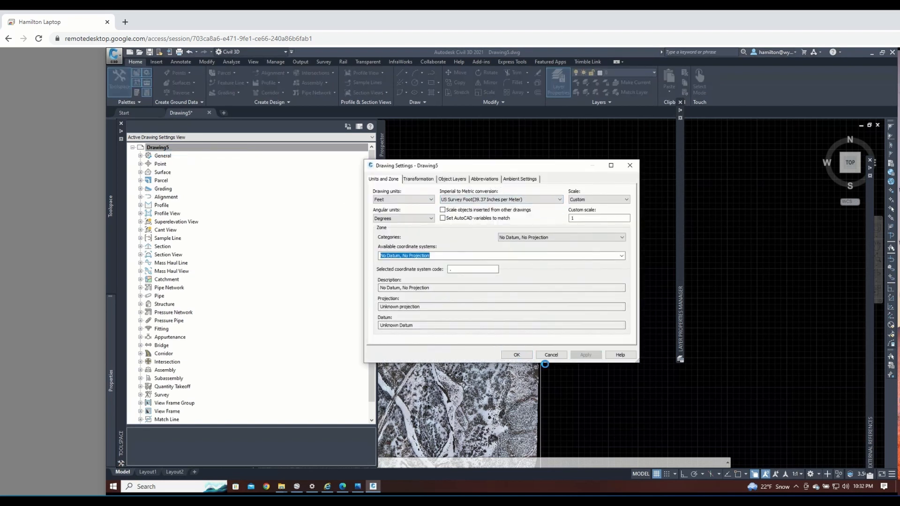
left_click(517, 355)
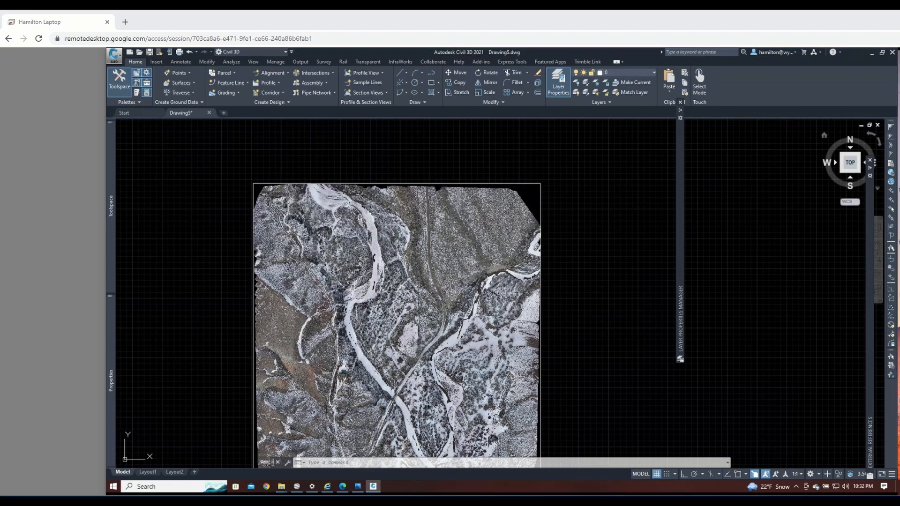
Step: Insert the survey database's 122274_230116BG_Ground.csv import event into the drawing and inspect the image area
mouse_move(111, 241)
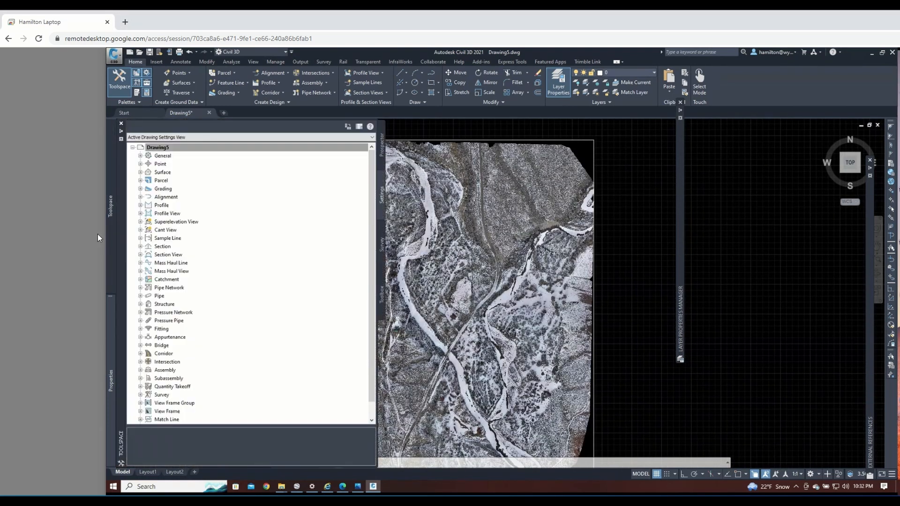
left_click(383, 245)
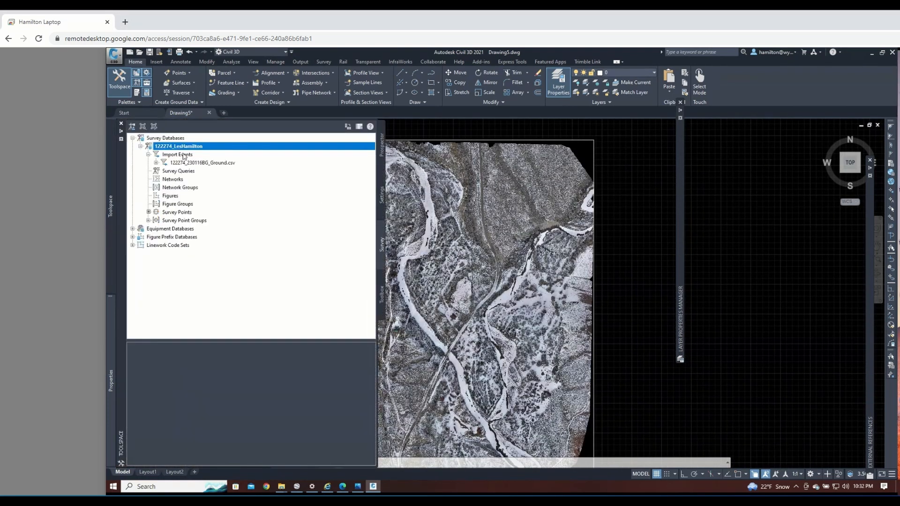
right_click(185, 165)
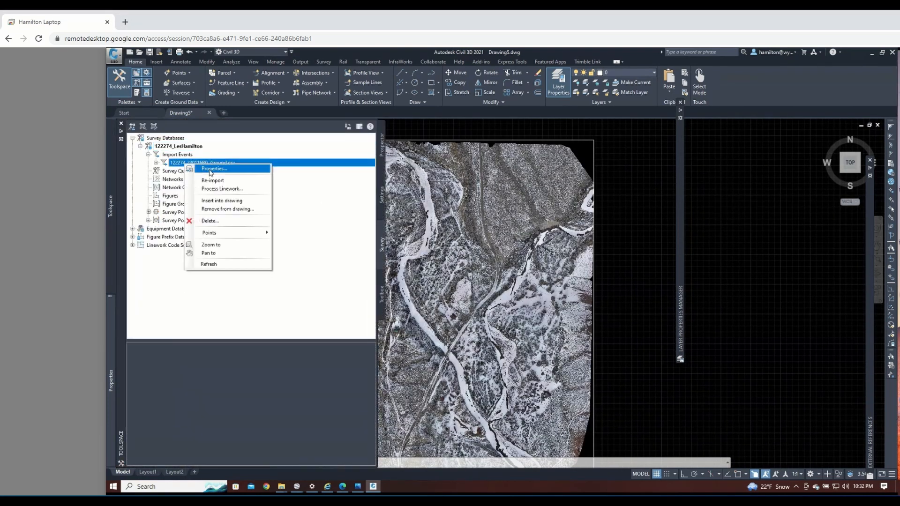
left_click(225, 205)
scroll(581, 259, "up", 2)
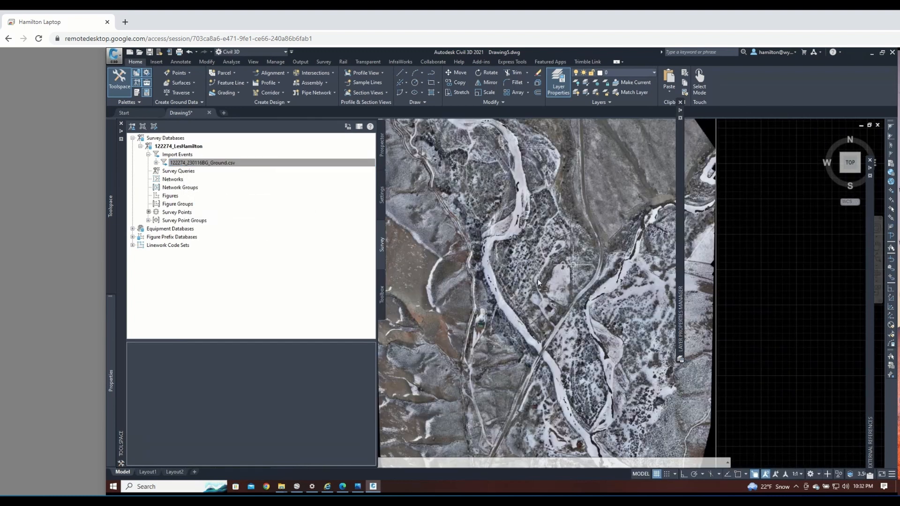
scroll(610, 253, "down", 3)
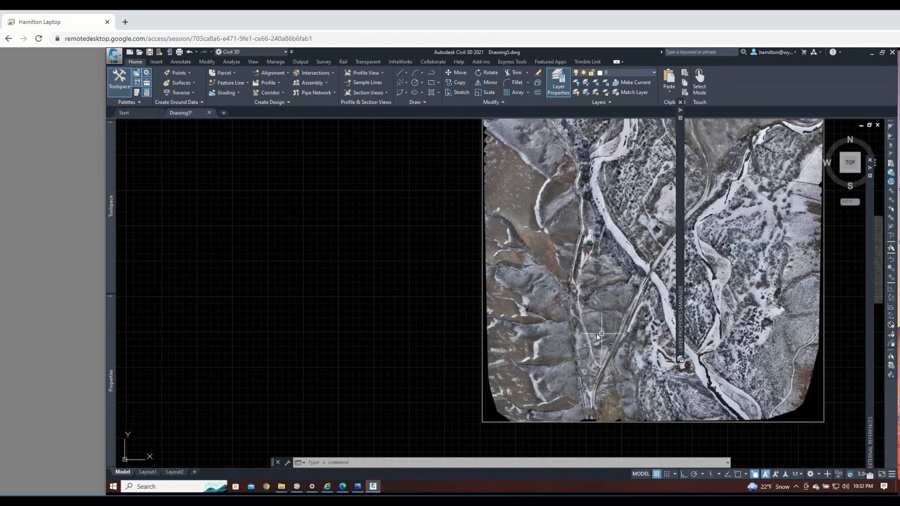
Step: Set the drawing's annotation scale to 1:40 and examine the SW COR survey point against the orthomosaic
middle_click_drag(602, 335, 565, 327)
scroll(546, 249, "up", 2)
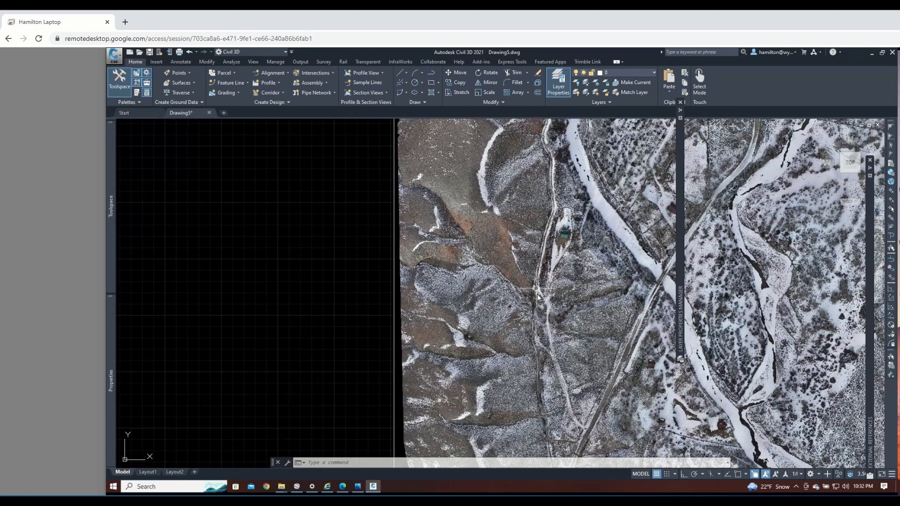
scroll(532, 321, "up", 2)
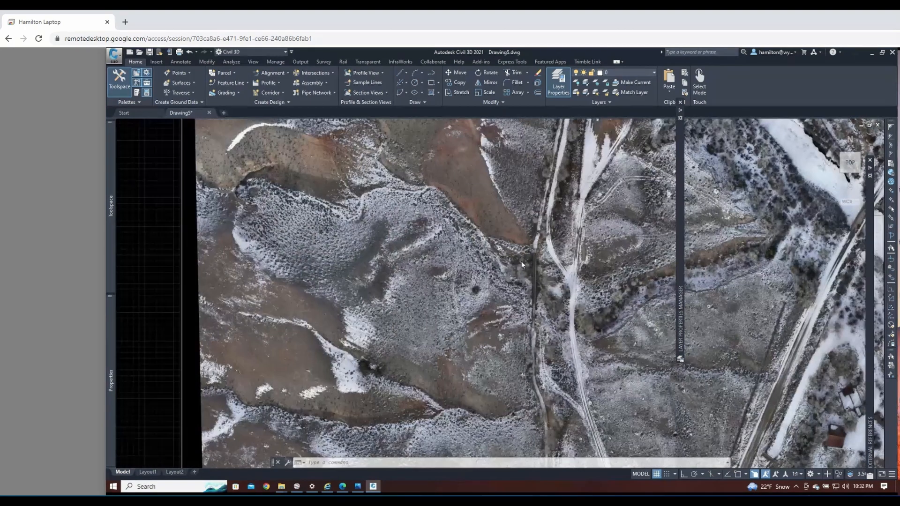
scroll(537, 277, "up", 1)
scroll(536, 274, "up", 3)
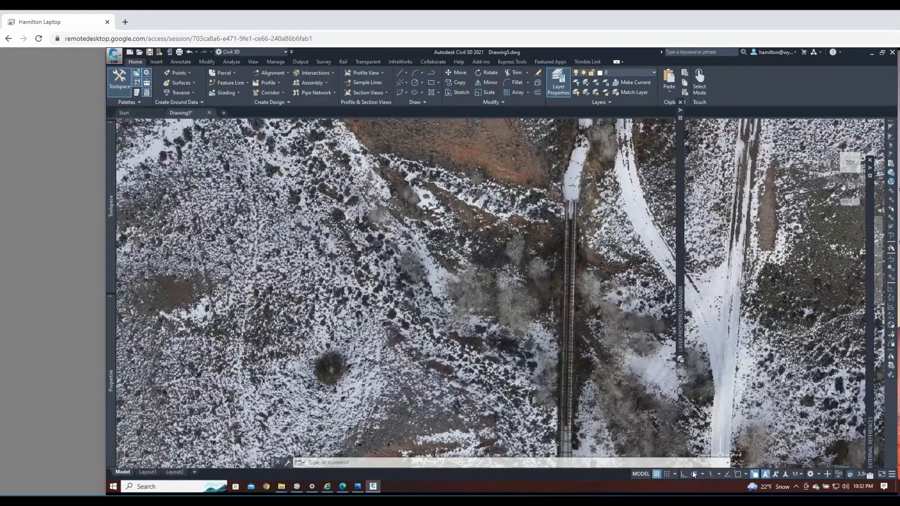
left_click(803, 475)
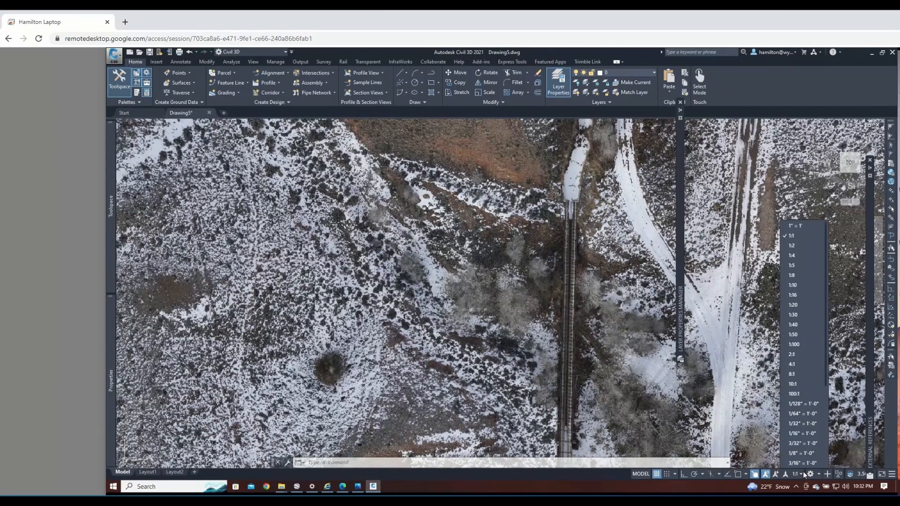
left_click(793, 324)
middle_click_drag(580, 381, 585, 352)
scroll(559, 421, "up", 4)
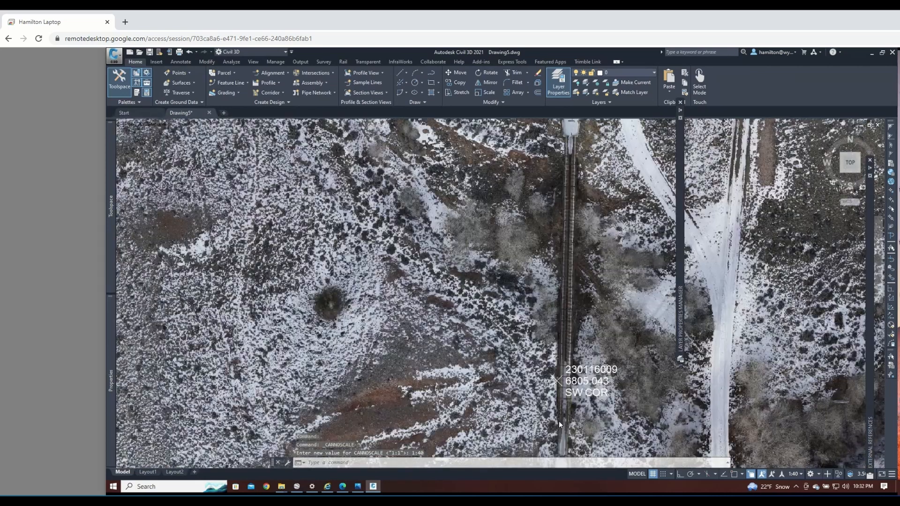
scroll(550, 370, "up", 2)
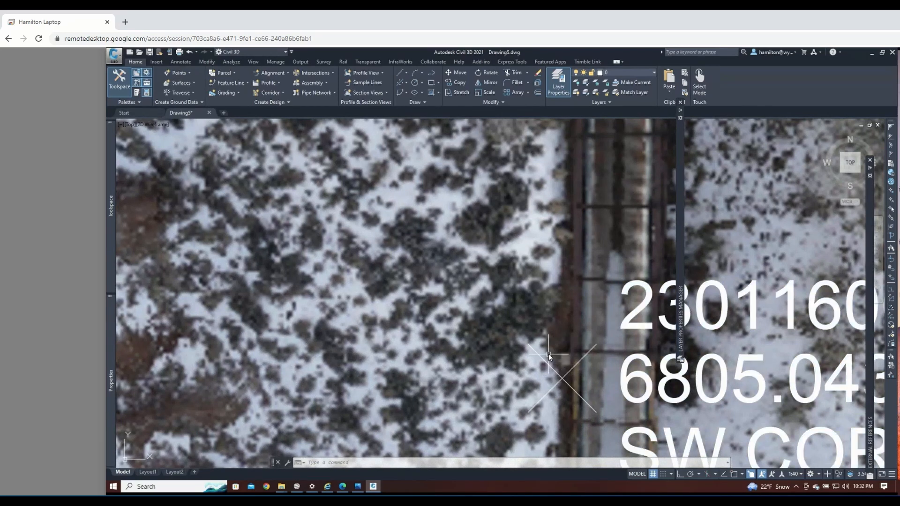
scroll(550, 357, "down", 2)
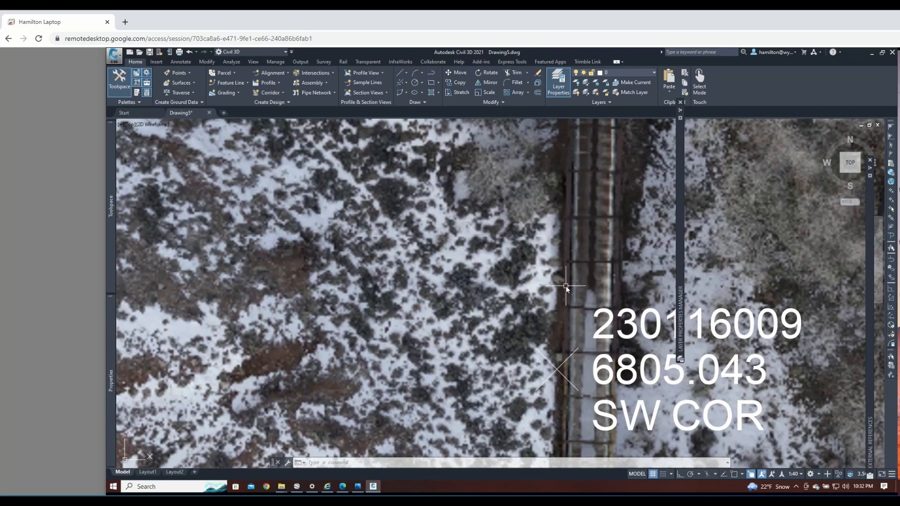
type("unit")
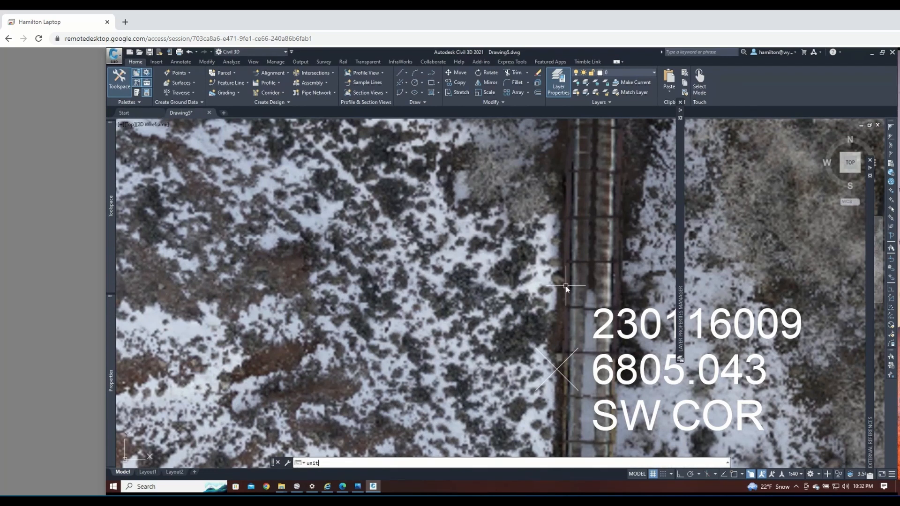
type("in")
key("Return")
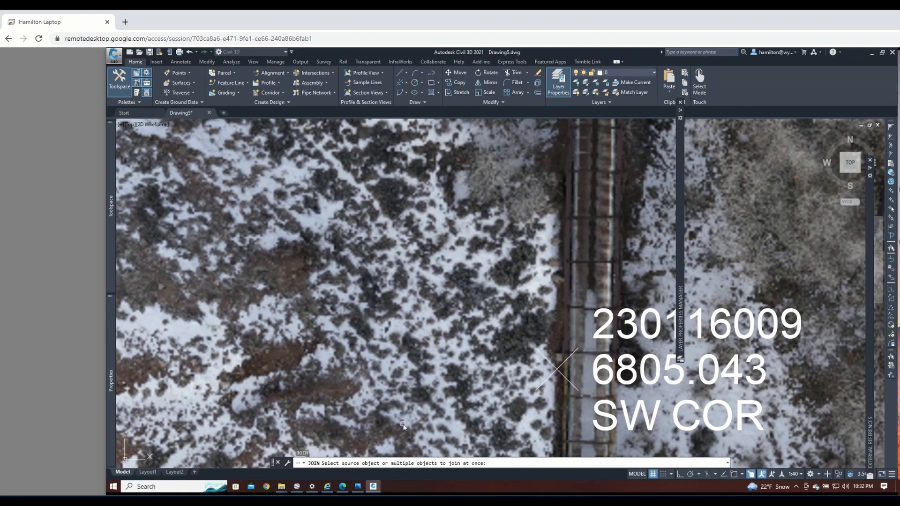
key("Escape")
key("Escape")
key("Escape")
Step: Set the drawing's insertion scale units to US Survey Feet, accept the compatibility notice and apply the units
type("u")
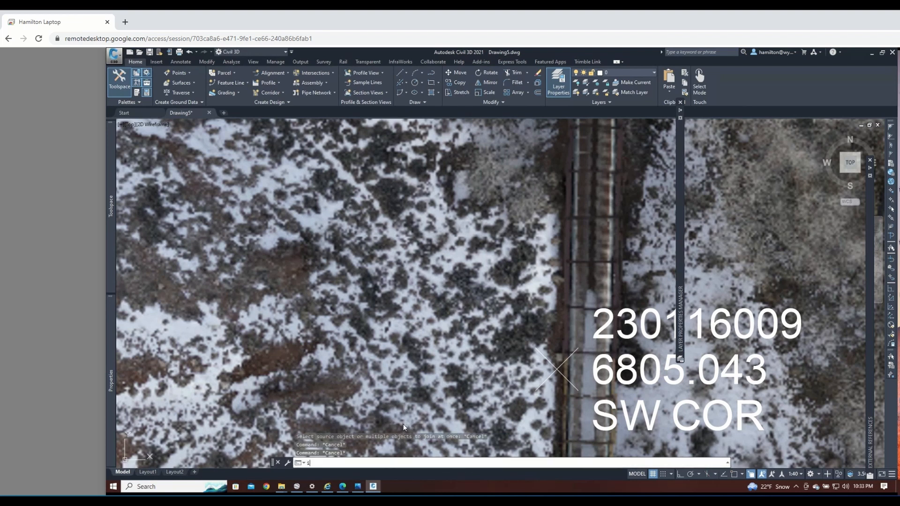
type("nits")
key("Return")
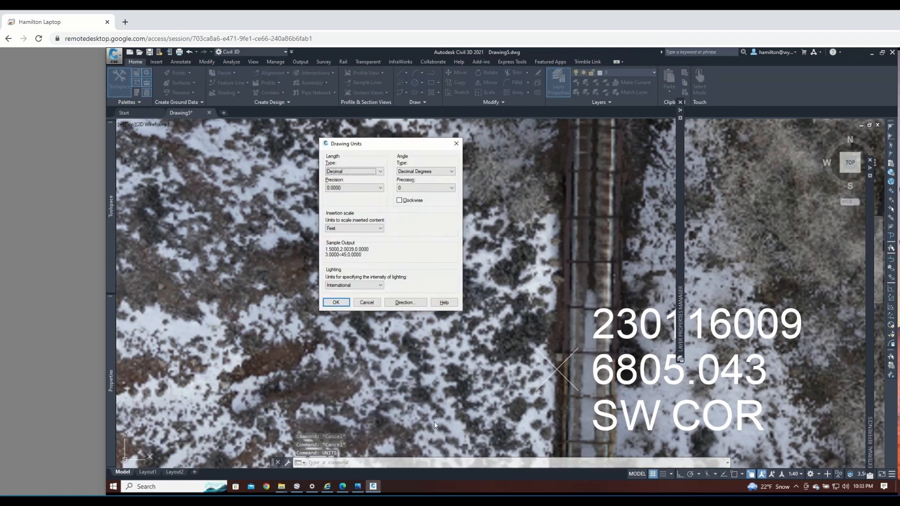
left_click(344, 227)
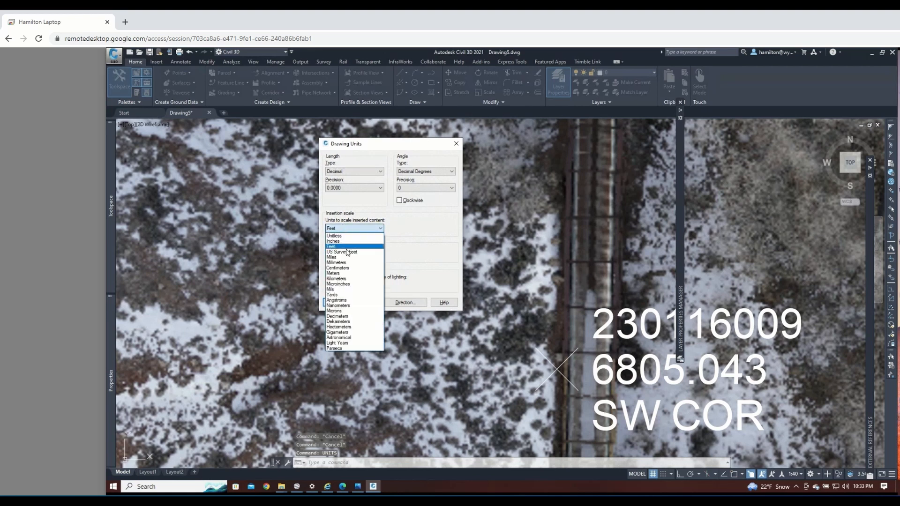
left_click(354, 255)
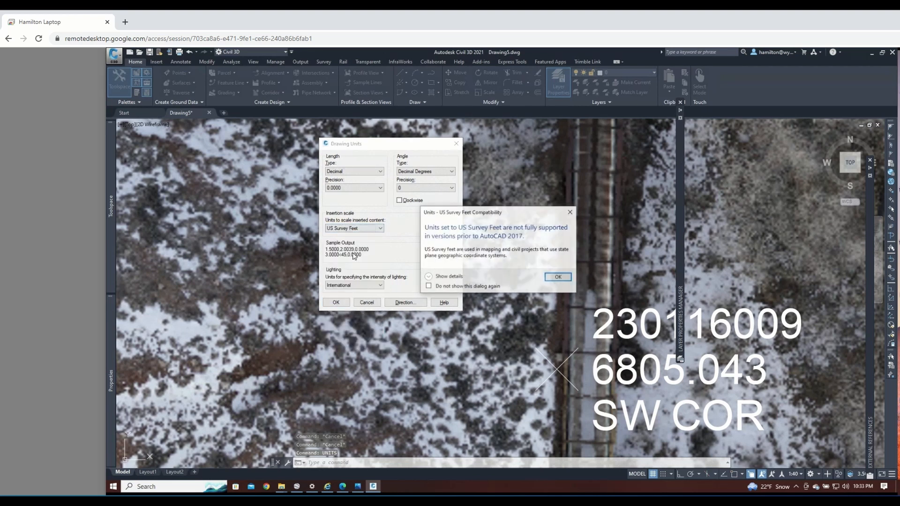
left_click(558, 278)
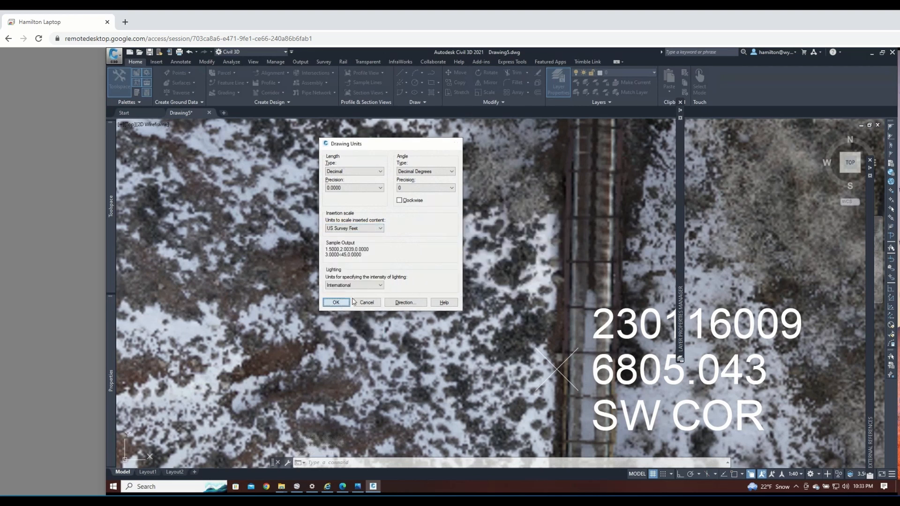
left_click(336, 302)
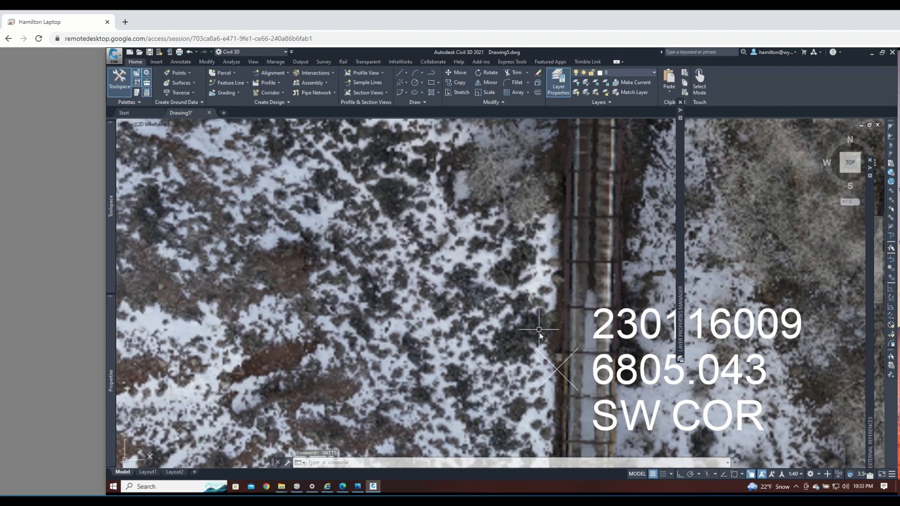
Step: Attach 122274_OrthoImageScaleLines.dwg as an external reference at scale 1.00, insertion point 0,0,0 and rotation 0
middle_click_drag(529, 305, 526, 308)
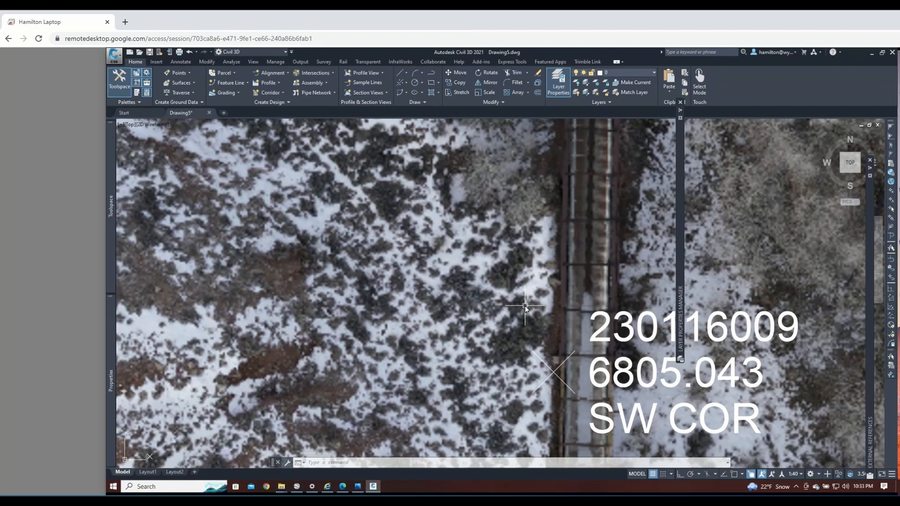
type("xr")
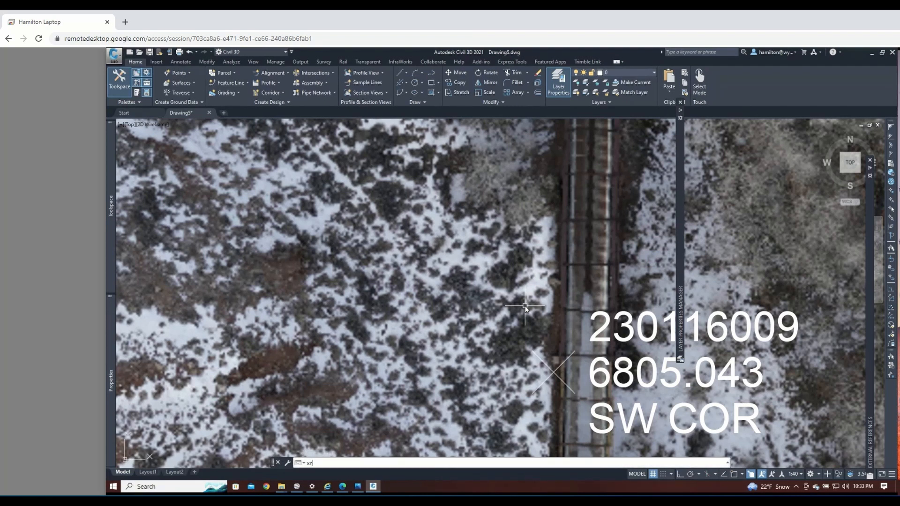
type("ef")
key("Return")
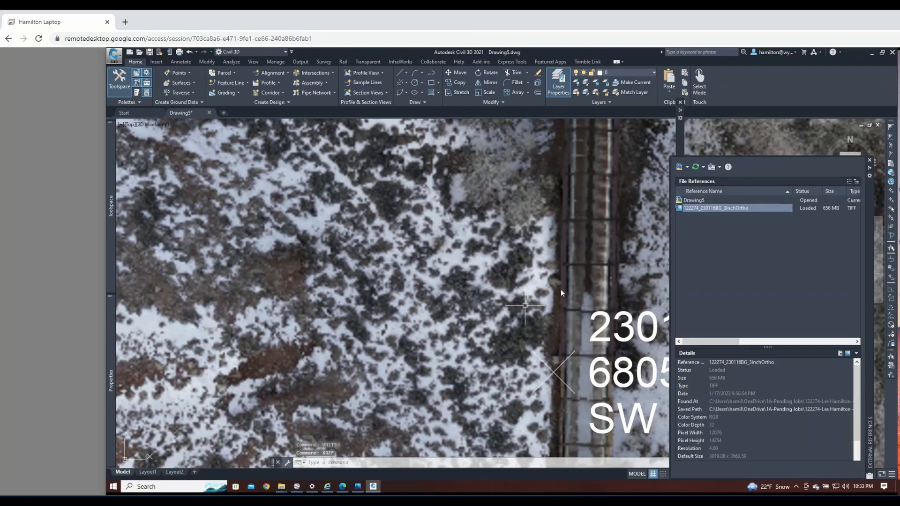
left_click(688, 168)
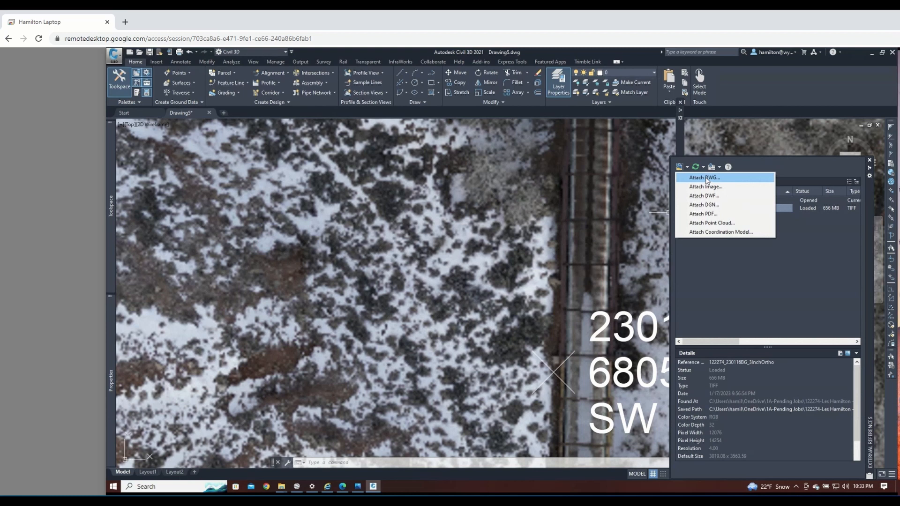
left_click(706, 178)
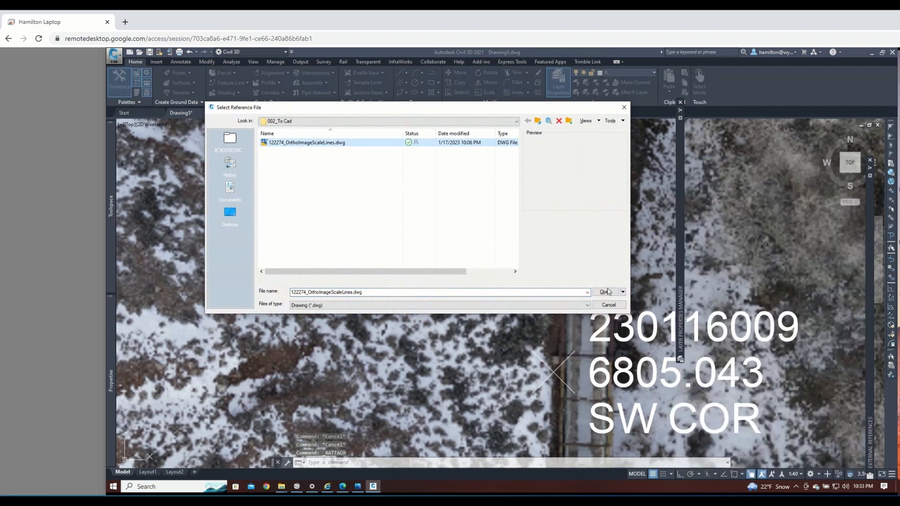
left_click(605, 293)
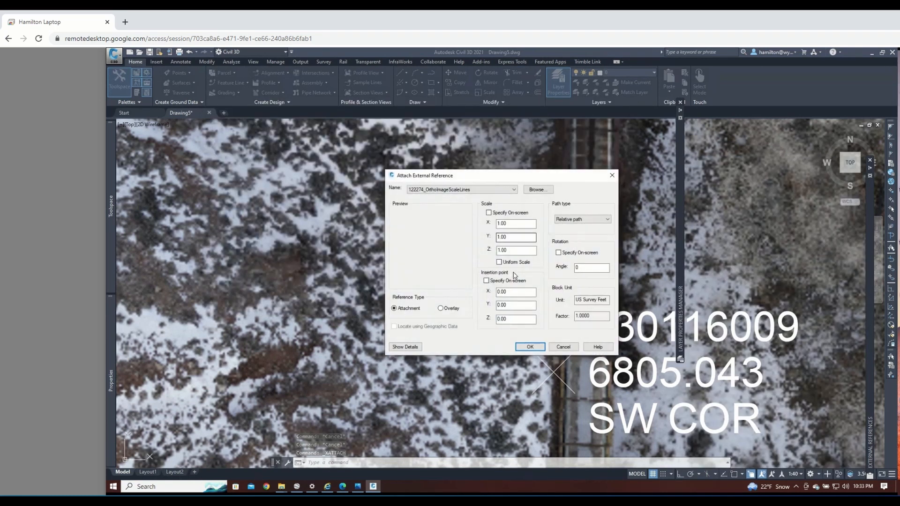
left_click(529, 344)
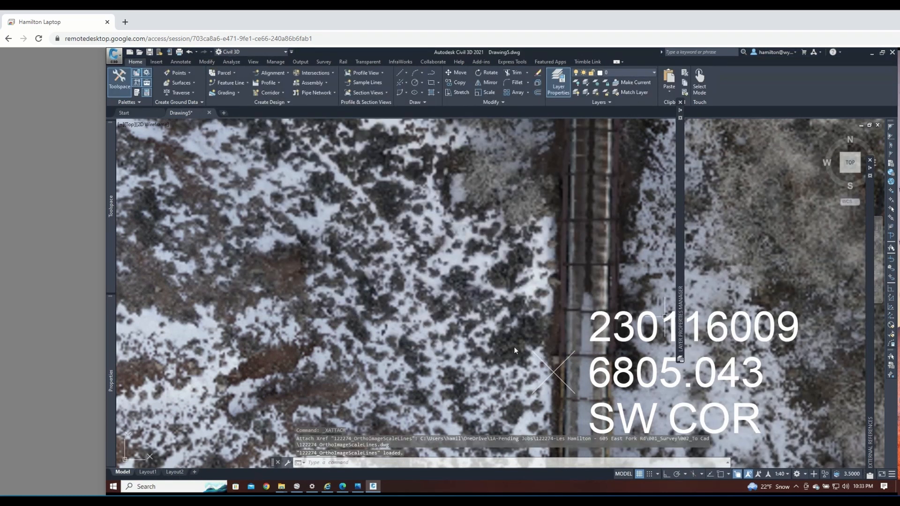
Step: Bind the 122274_OrthoImageScaleLines reference into the drawing using the Insert bind type
scroll(570, 307, "down", 5)
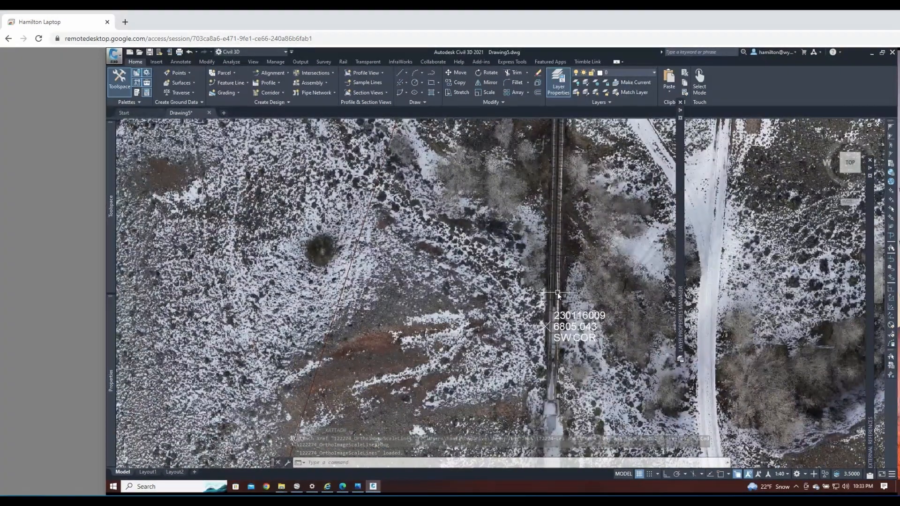
scroll(834, 361, "down", 10)
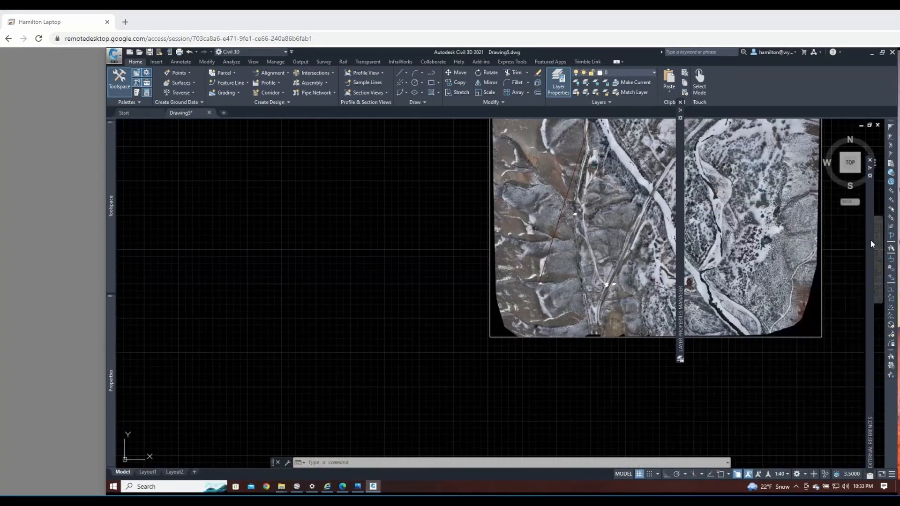
mouse_move(870, 352)
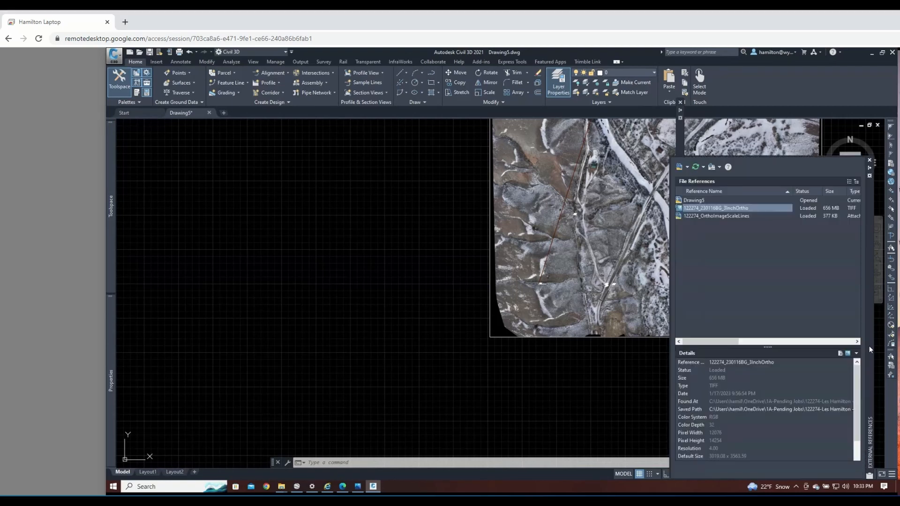
right_click(699, 216)
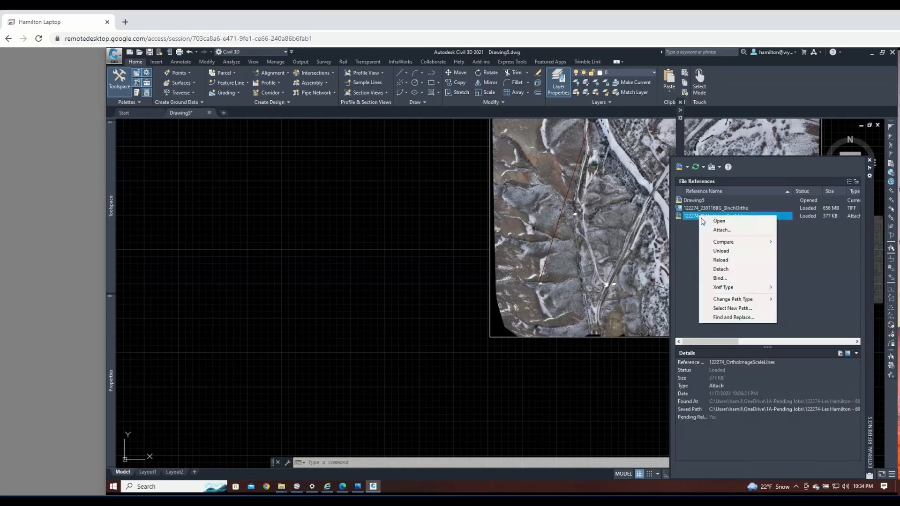
left_click(720, 278)
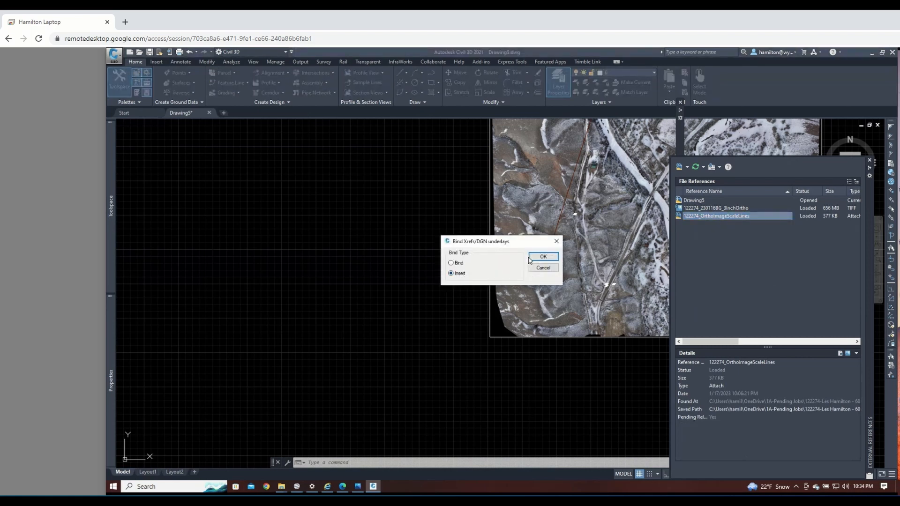
left_click(543, 257)
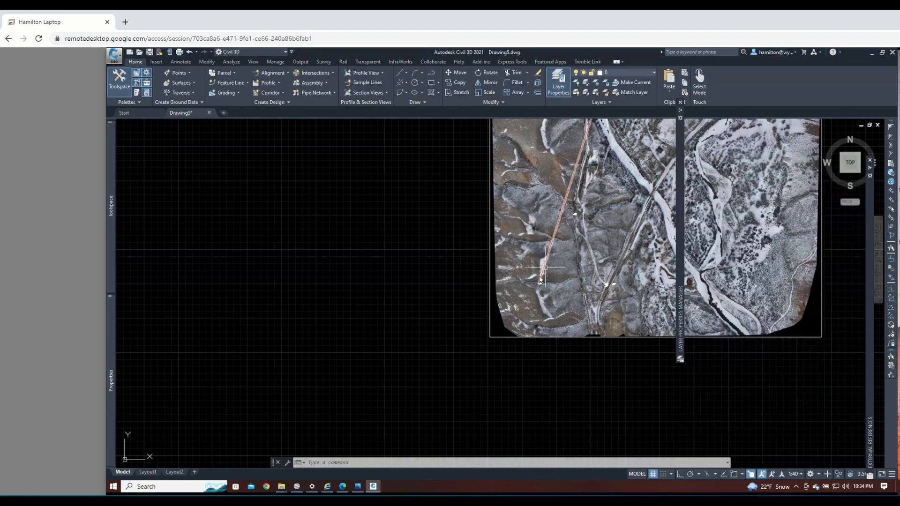
Step: Explode the bound scale-lines block at the MON 1.5AC survey point into individual lines
scroll(539, 294, "up", 3)
scroll(539, 294, "up", 8)
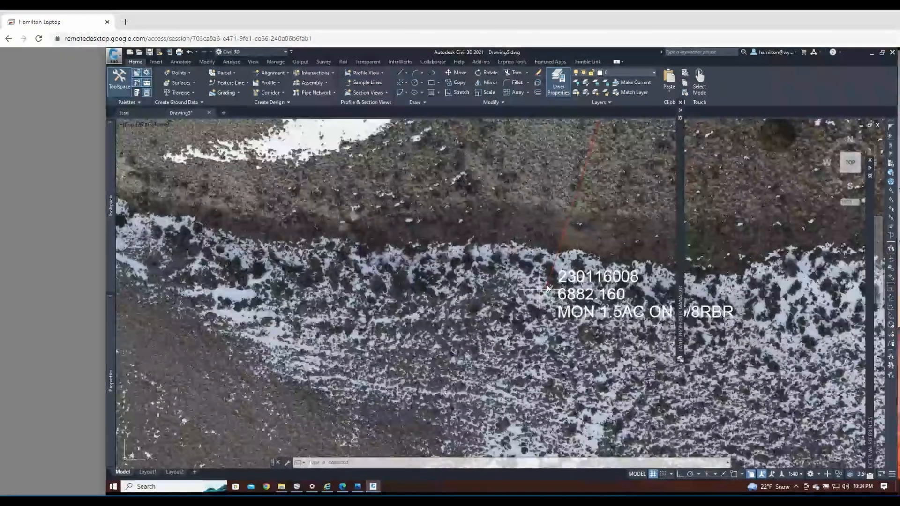
scroll(548, 284, "up", 3)
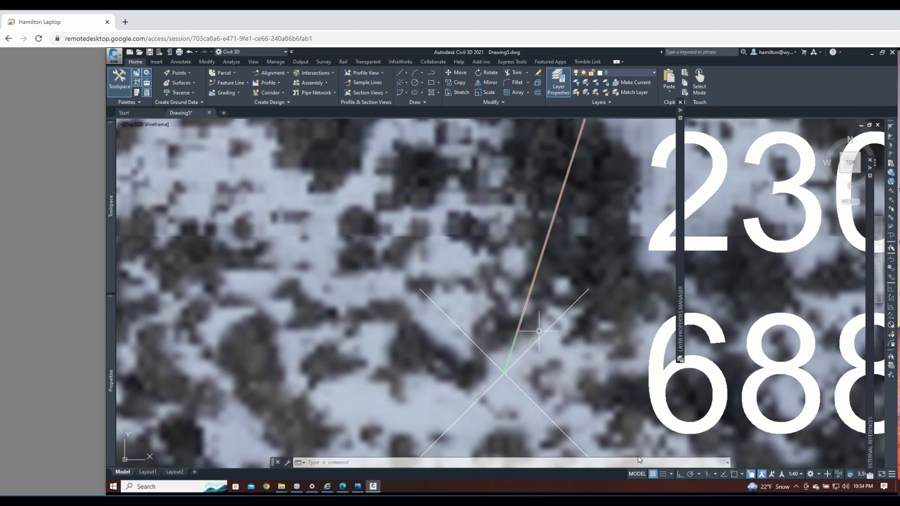
left_click(749, 476)
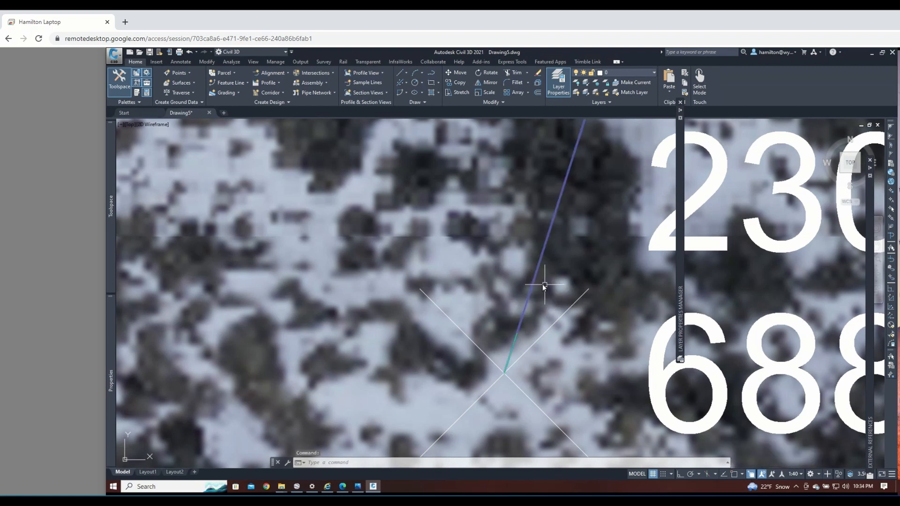
type("x")
key("Return")
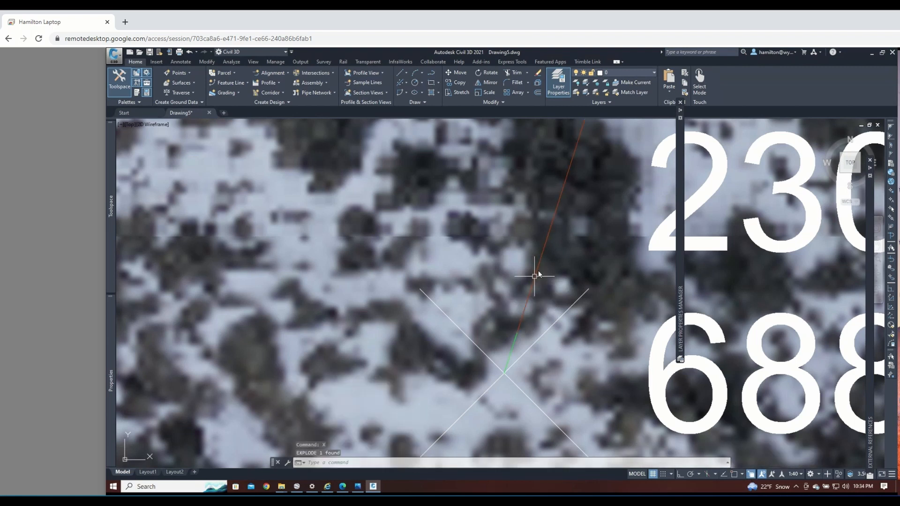
Step: Turn the grid layer off and back on to compare the grid and ground scale lines
left_click(623, 74)
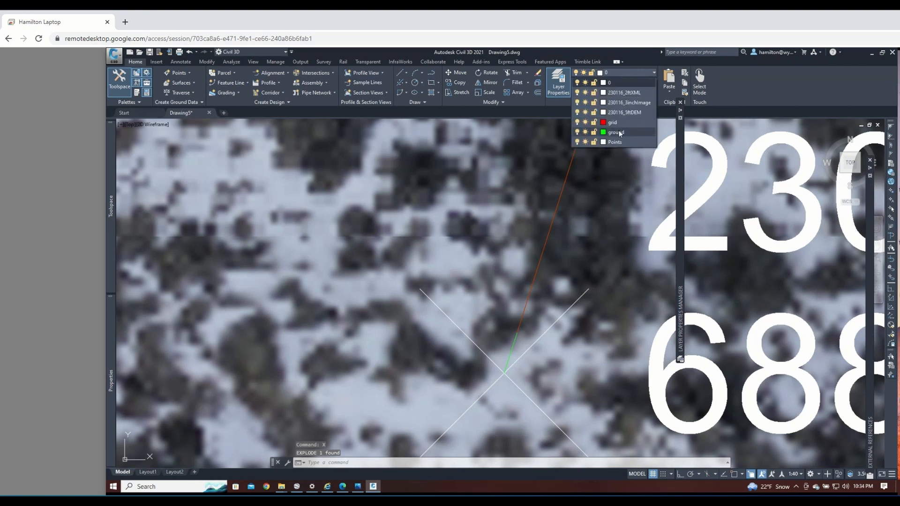
left_click(578, 122)
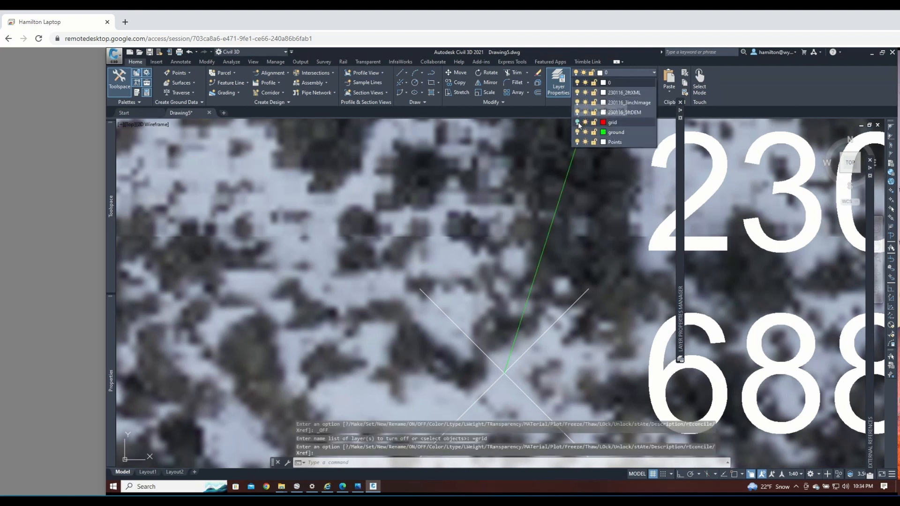
left_click(578, 122)
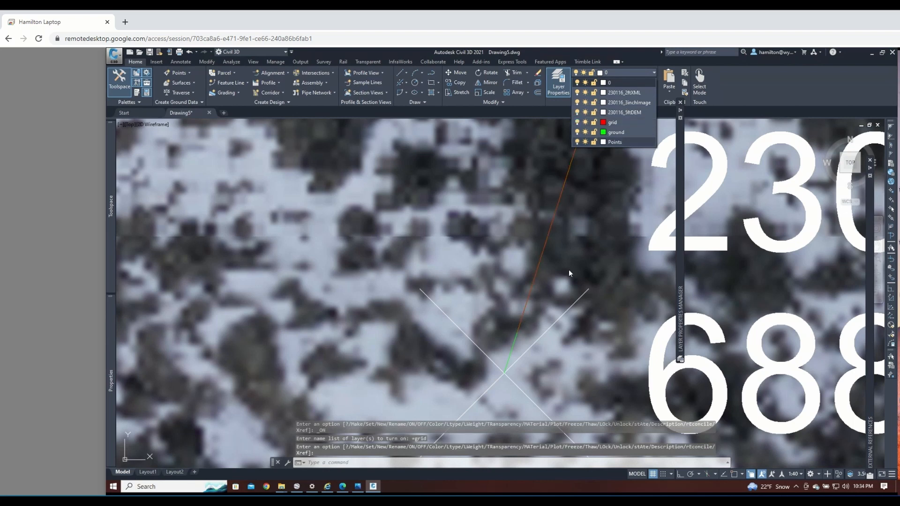
Step: Lock the grid and ground layers
key("Escape")
scroll(459, 279, "down", 7)
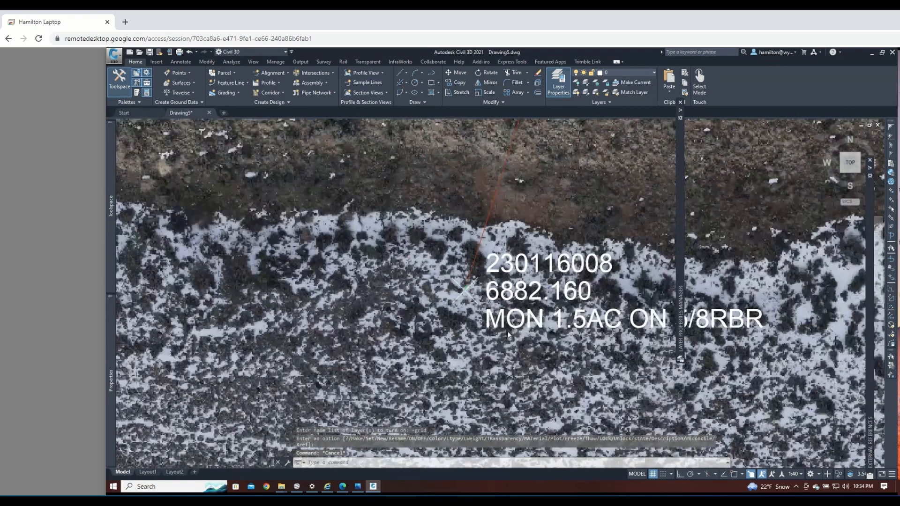
scroll(508, 334, "down", 10)
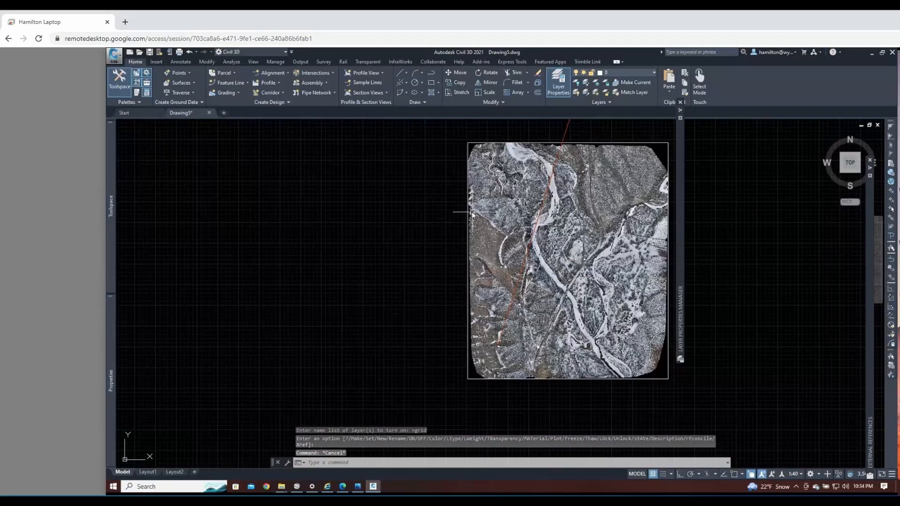
left_click(563, 87)
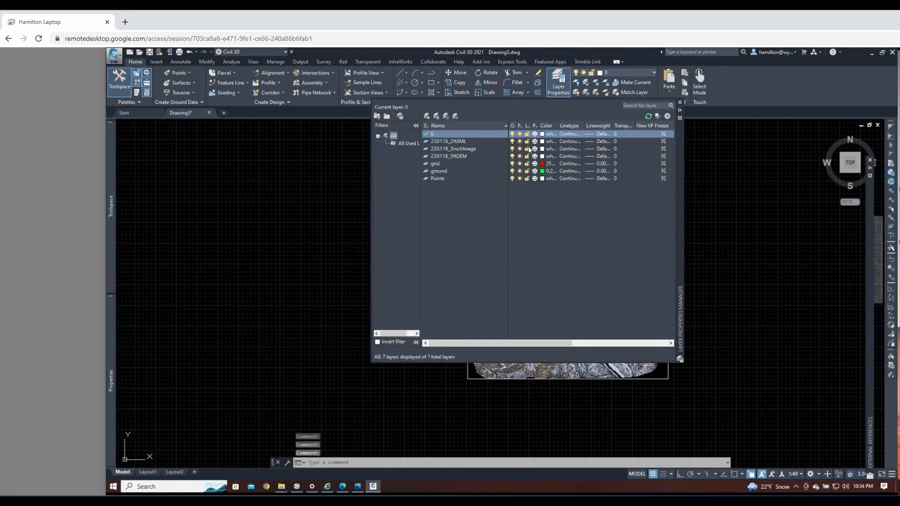
left_click(445, 163)
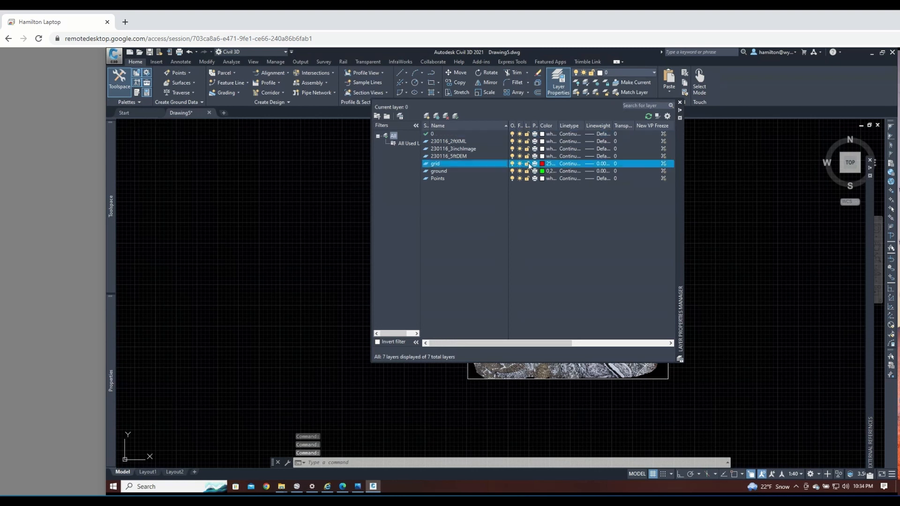
left_click(528, 172)
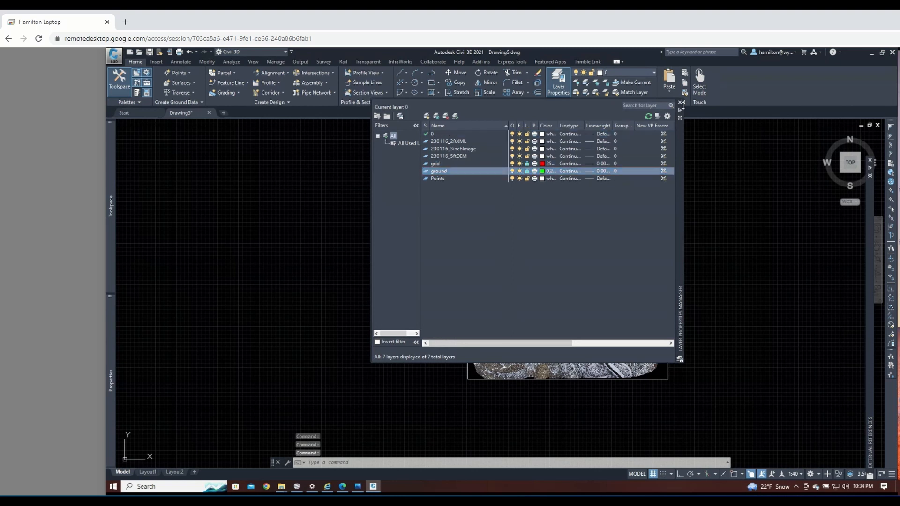
left_click(680, 103)
key("Escape")
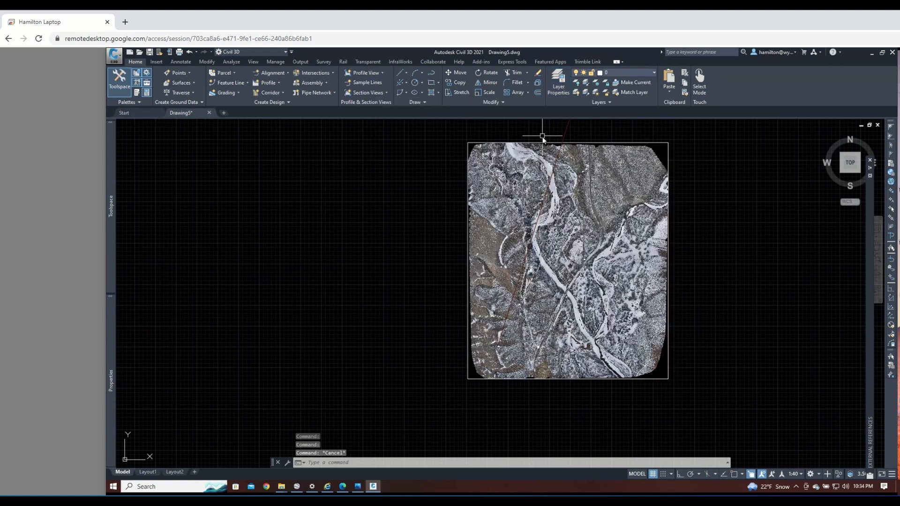
left_click(542, 142)
type("SCA")
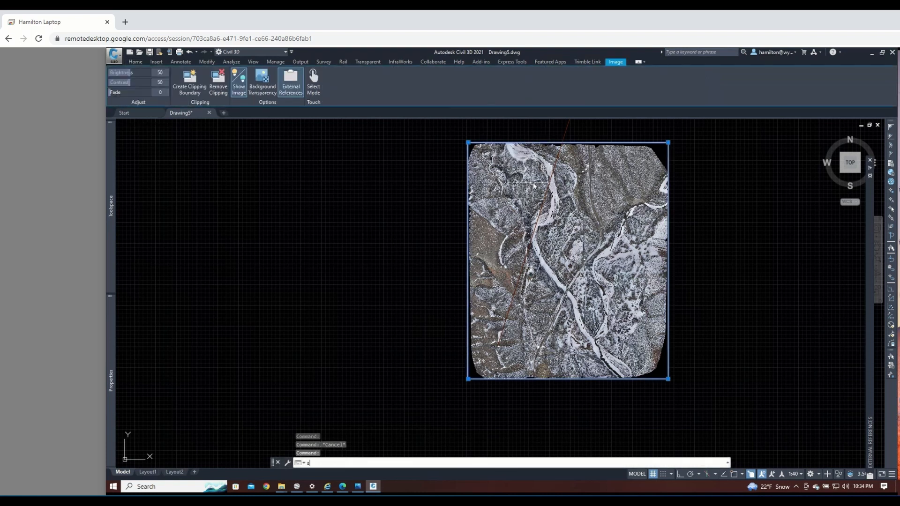
type("LE")
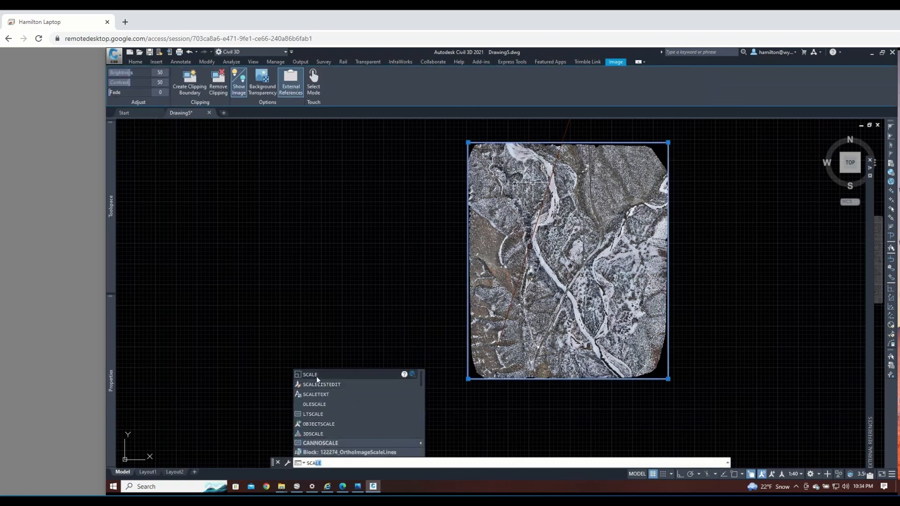
key("Return")
scroll(430, 370, "down", 2)
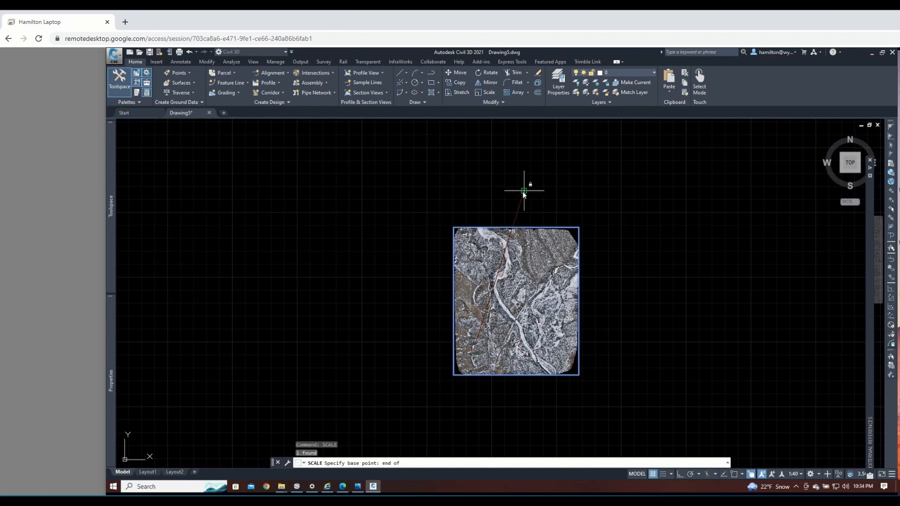
left_click(525, 195)
key("Return")
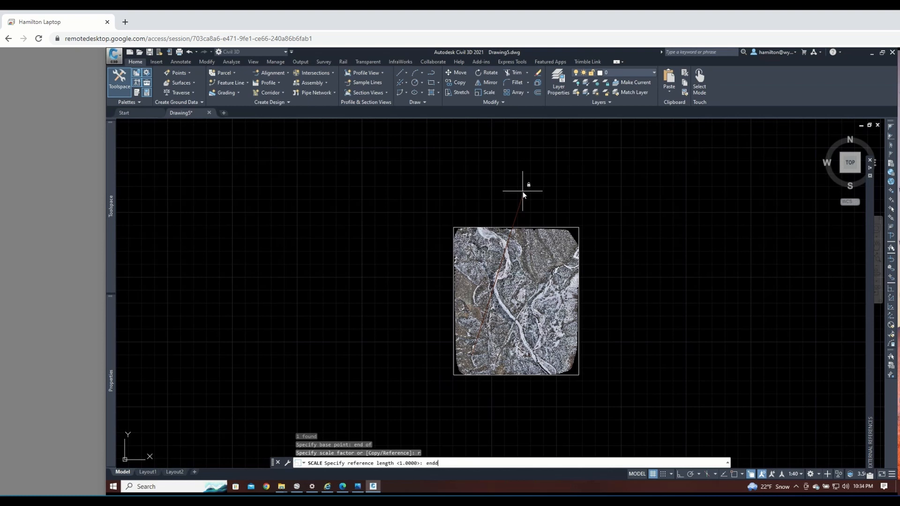
type("endd")
key("Return")
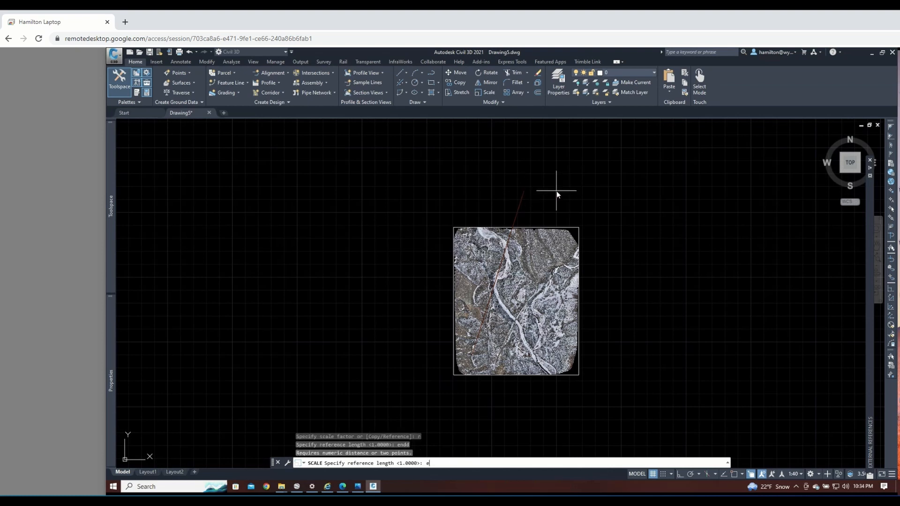
left_click(525, 193)
scroll(471, 357, "up", 10)
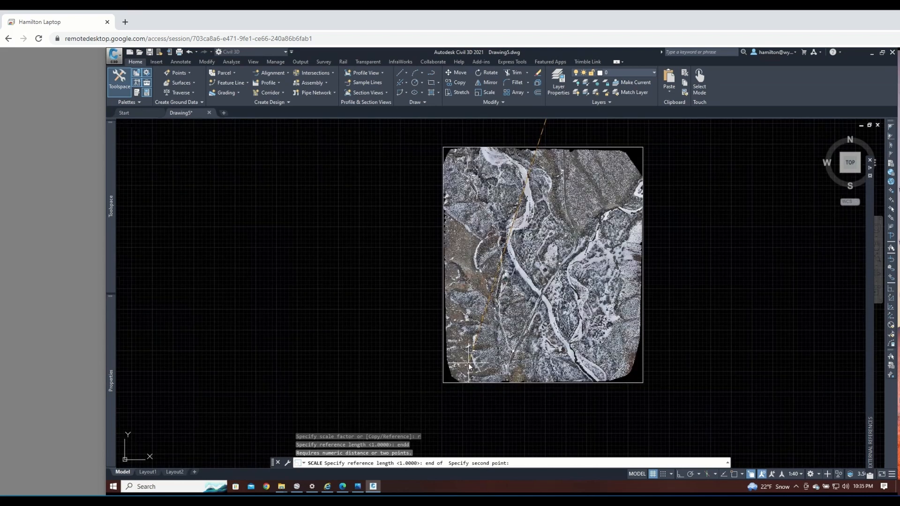
scroll(469, 368, "up", 9)
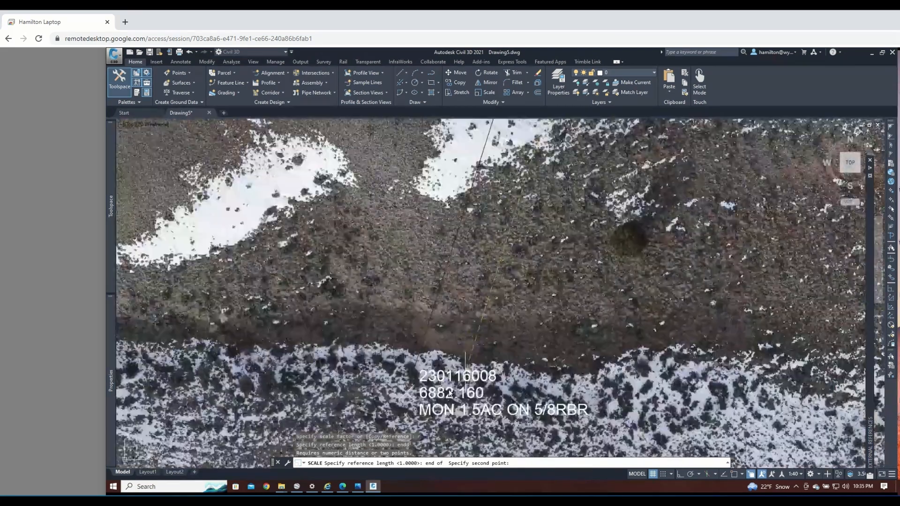
scroll(426, 389, "up", 4)
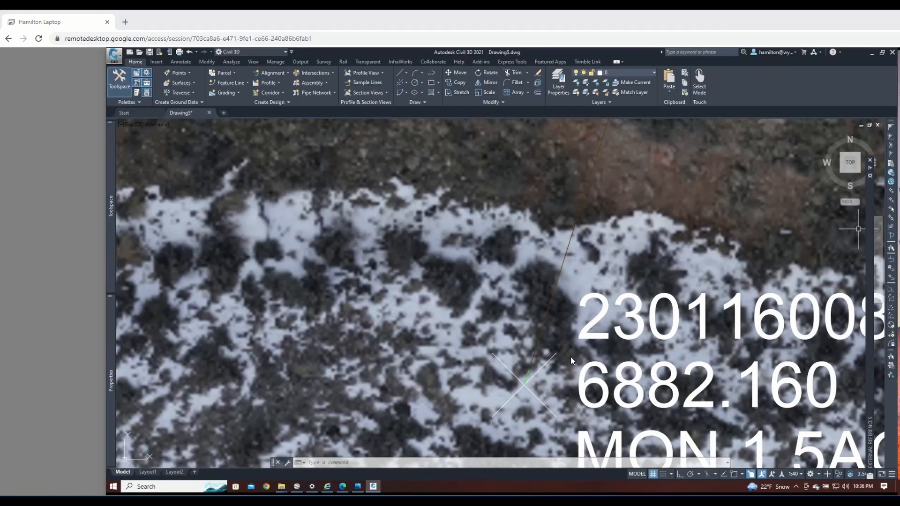
Step: Start scaling the orthomosaic image with the shared northern endpoint of the grid and ground scale lines as base point
middle_click_drag(619, 274, 608, 284)
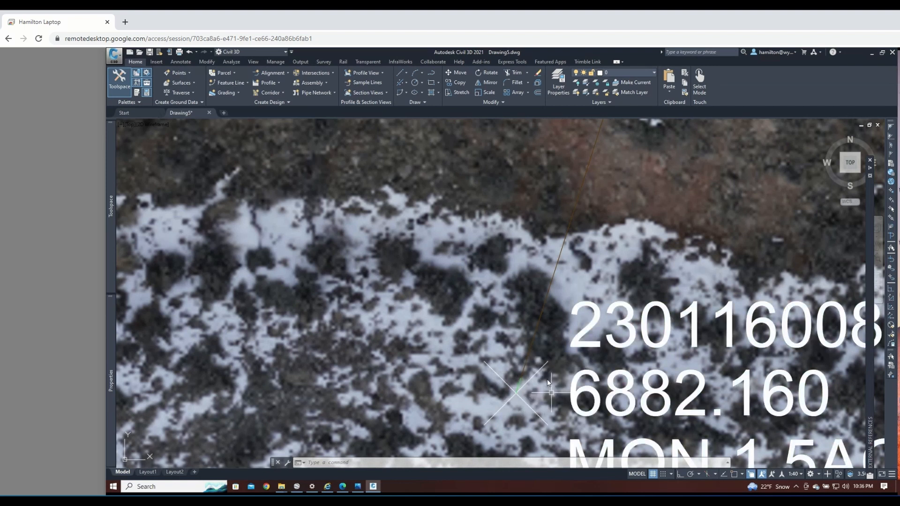
scroll(554, 283, "down", 4)
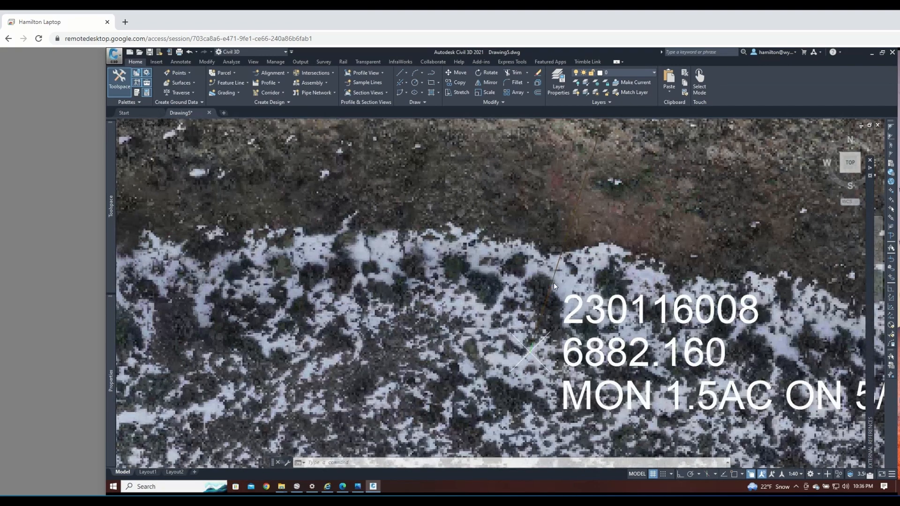
scroll(555, 278, "down", 10)
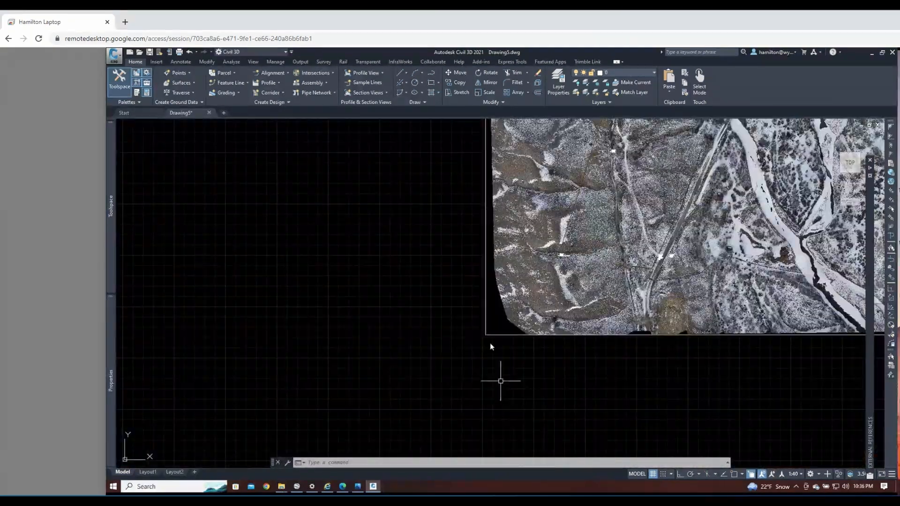
left_click(501, 380)
left_click(473, 313)
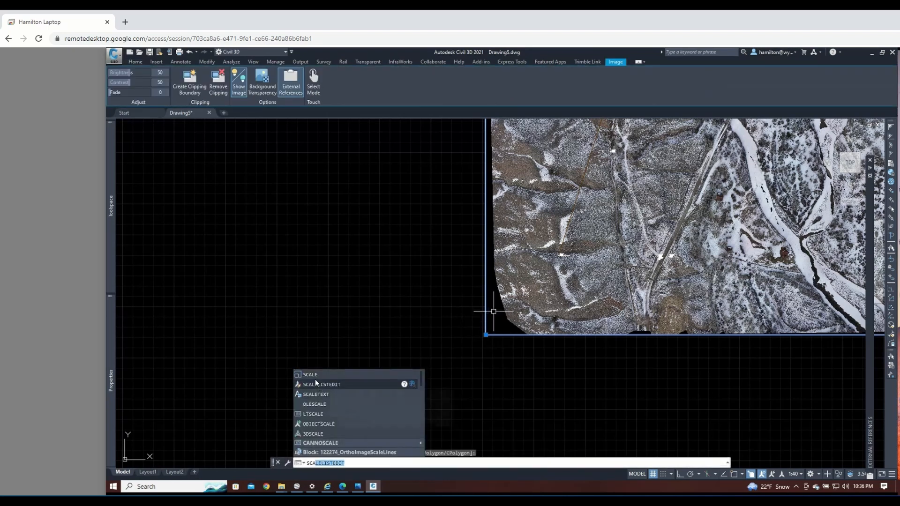
left_click(310, 375)
scroll(445, 403, "down", 6)
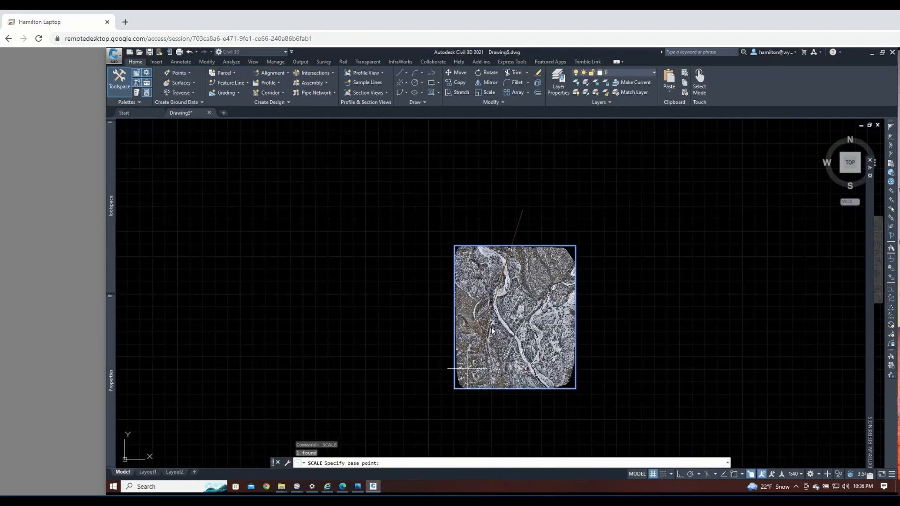
type("end")
key("Return")
left_click(522, 220)
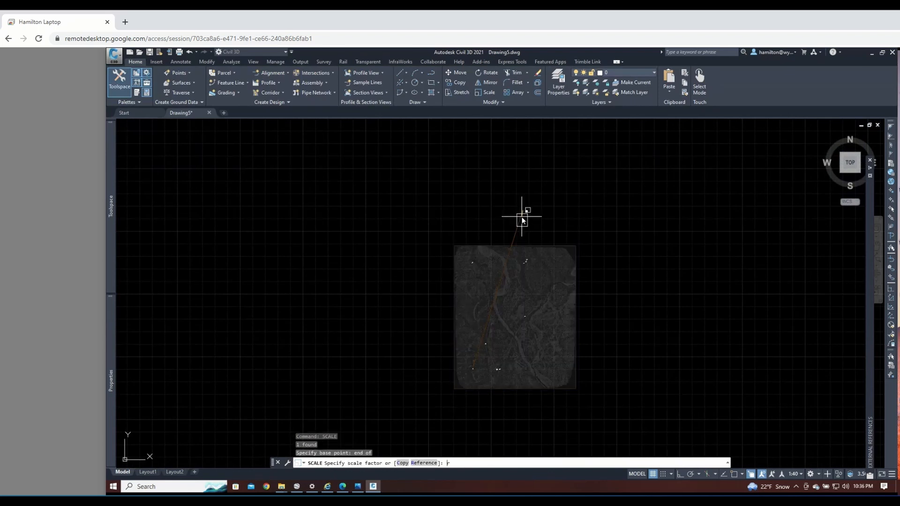
Step: Scale the image by reference, using the red grid line's length as reference and the green ground line's endpoint at MON 1.5AC as new length
type("r")
key("Return")
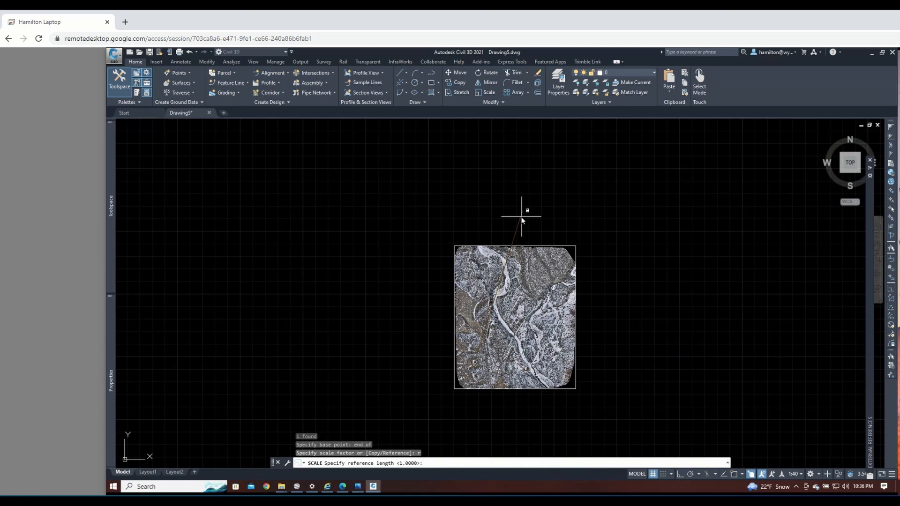
type("end")
key("Return")
left_click(523, 211)
scroll(467, 378, "up", 4)
scroll(466, 379, "up", 5)
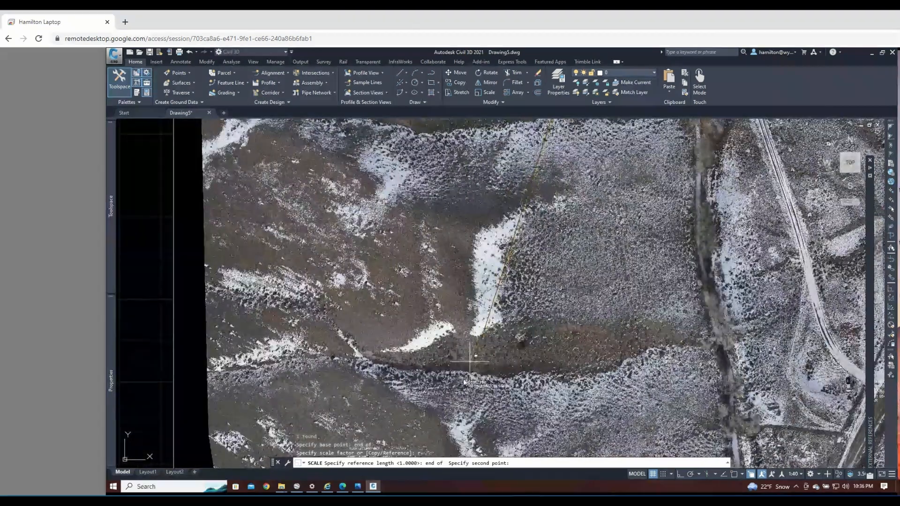
scroll(464, 380, "up", 4)
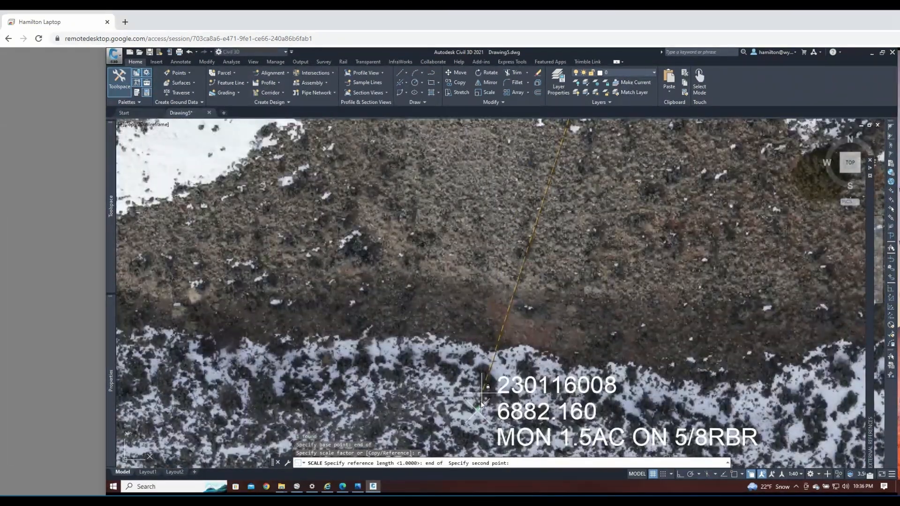
scroll(483, 394, "up", 2)
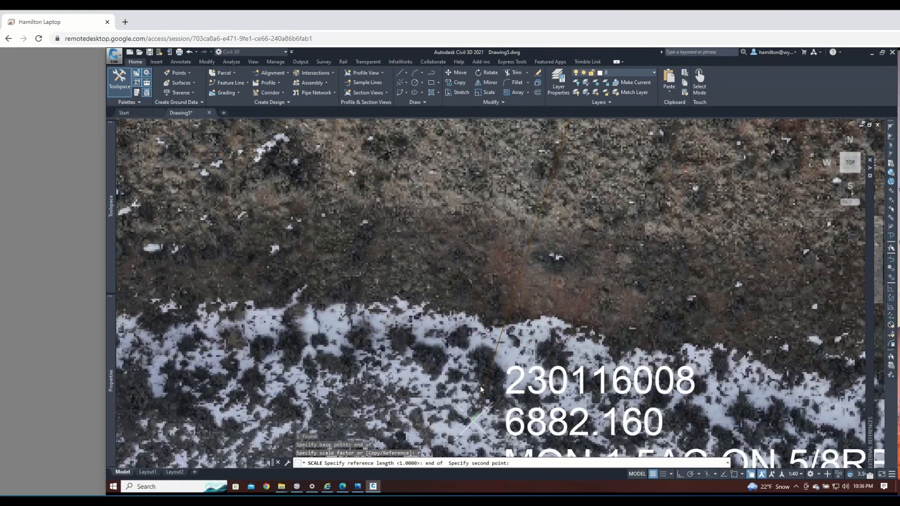
scroll(475, 419, "up", 3)
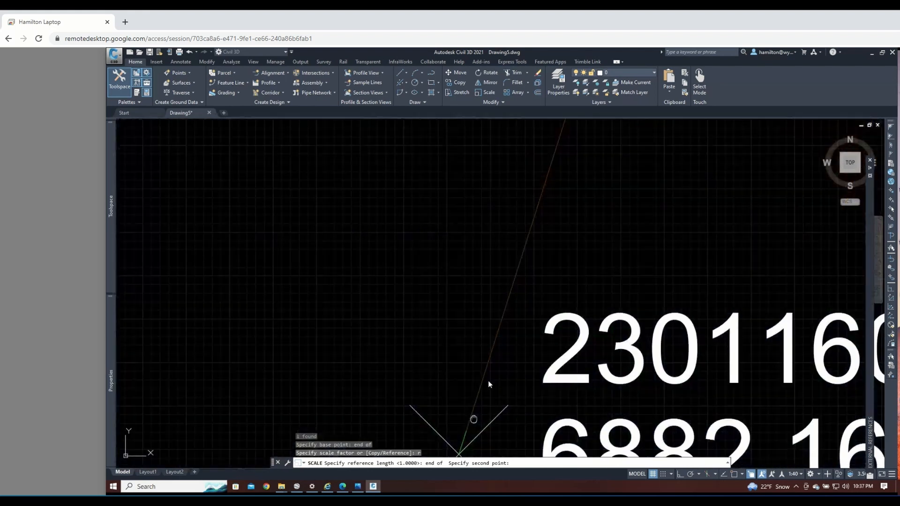
middle_click_drag(473, 422, 489, 370)
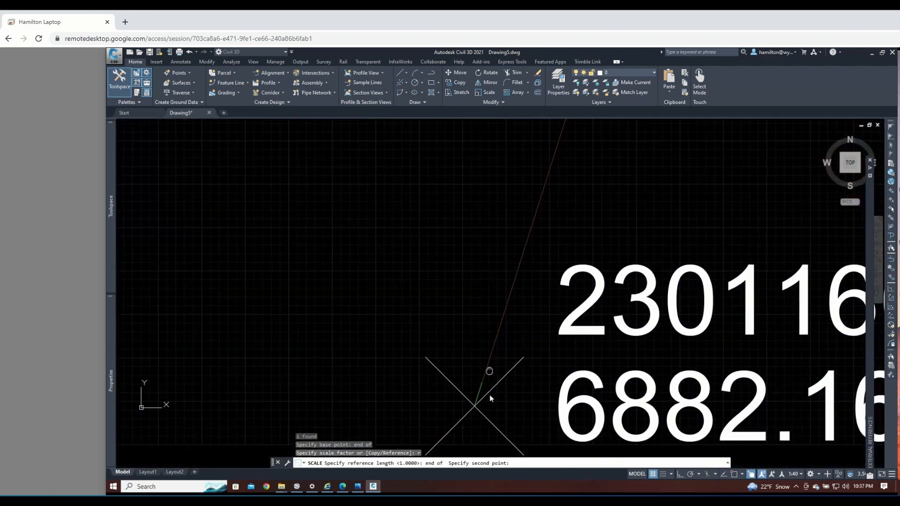
left_click(487, 376)
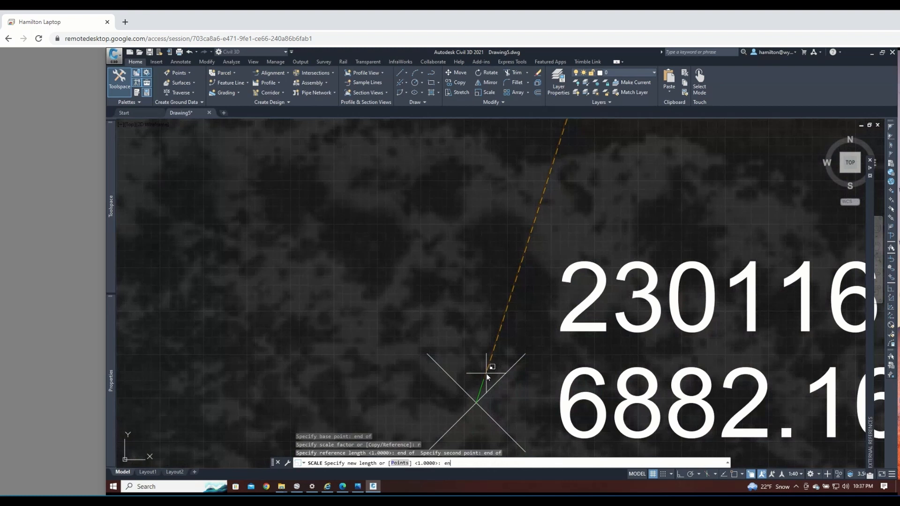
left_click(489, 379)
left_click(480, 394)
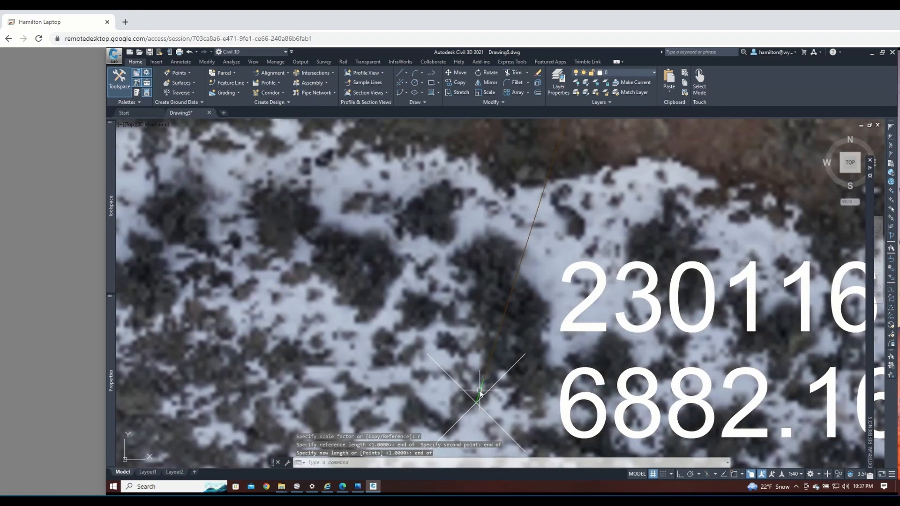
Step: Examine how the scaled image fits the ground survey points at the SW COR bridge corner and the TAR target beside the road
scroll(464, 361, "down", 8)
scroll(448, 326, "down", 5)
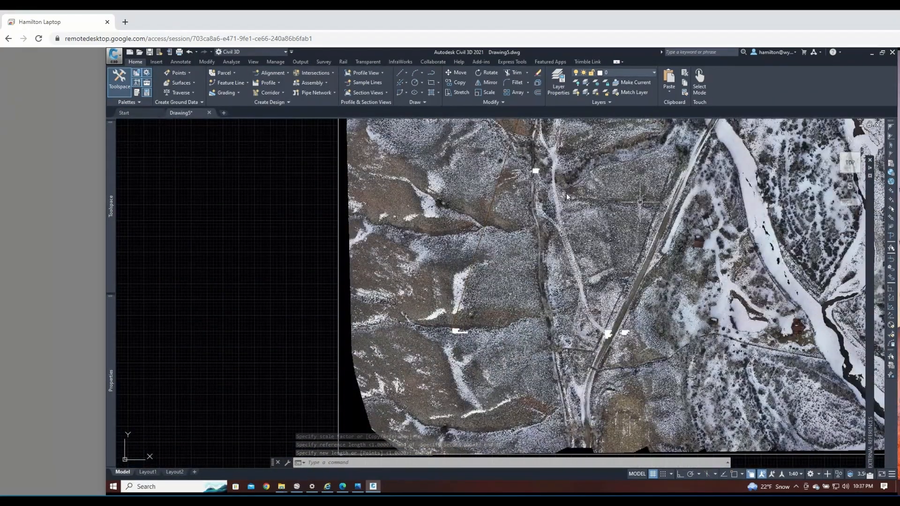
scroll(540, 176, "up", 8)
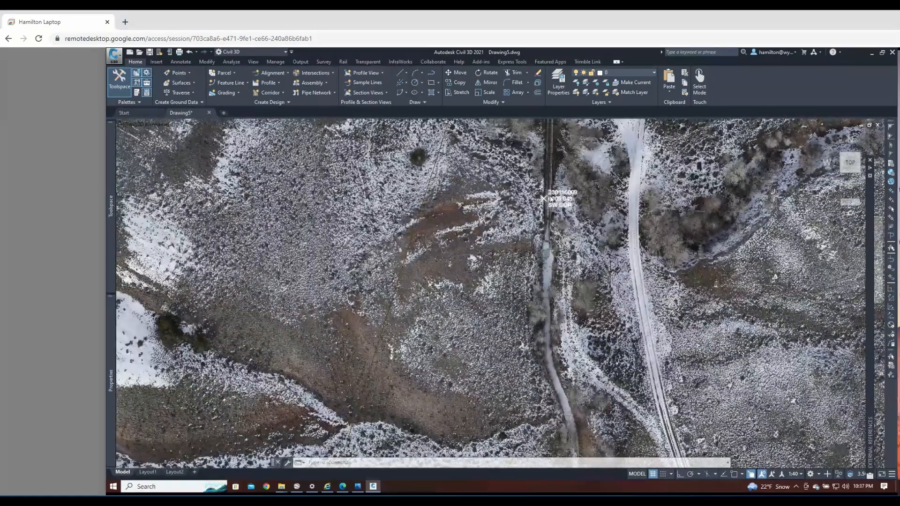
scroll(540, 185, "up", 8)
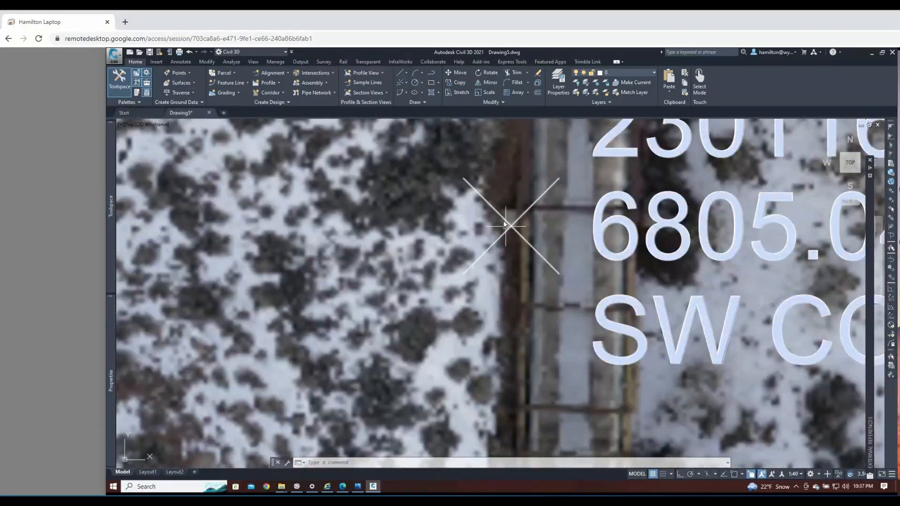
scroll(494, 180, "down", 5)
scroll(492, 178, "down", 8)
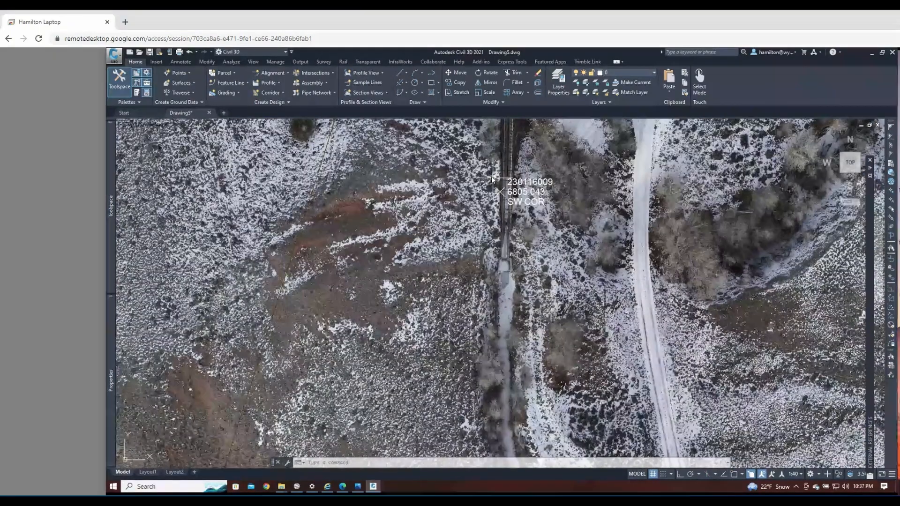
scroll(555, 348, "up", 8)
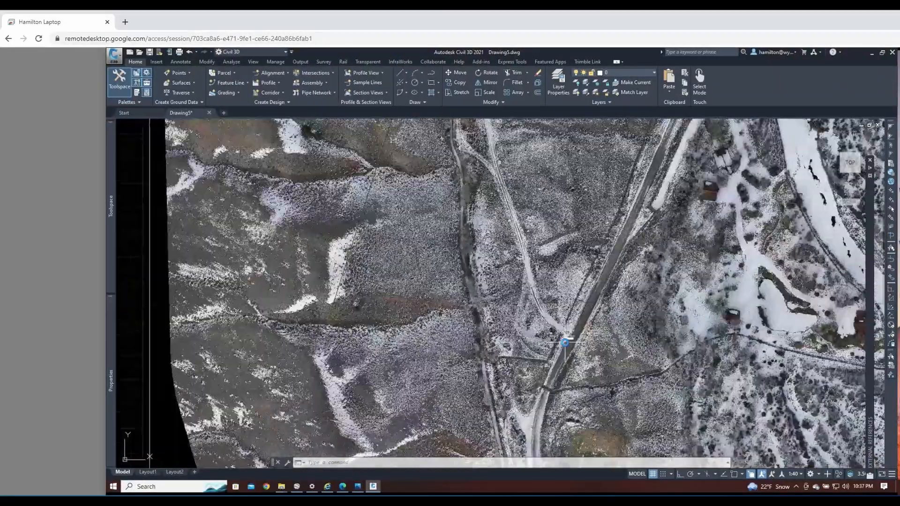
scroll(536, 319, "up", 8)
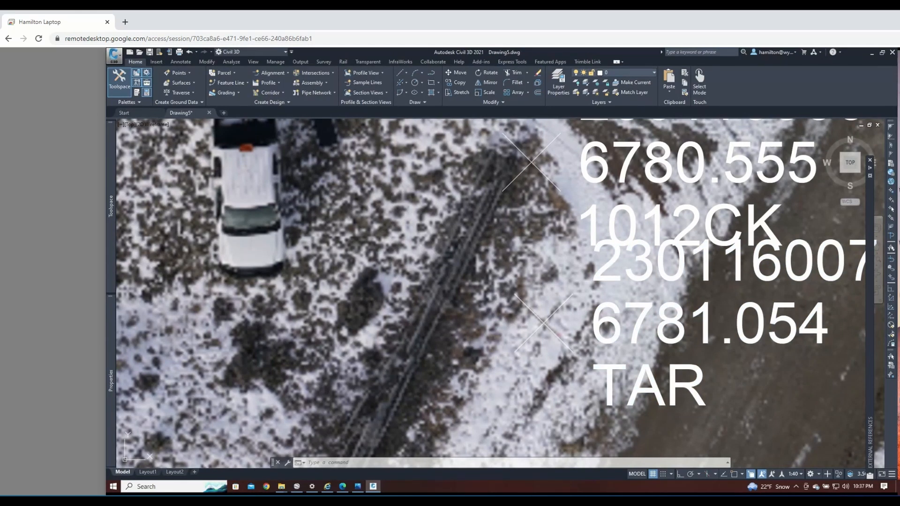
scroll(539, 305, "down", 10)
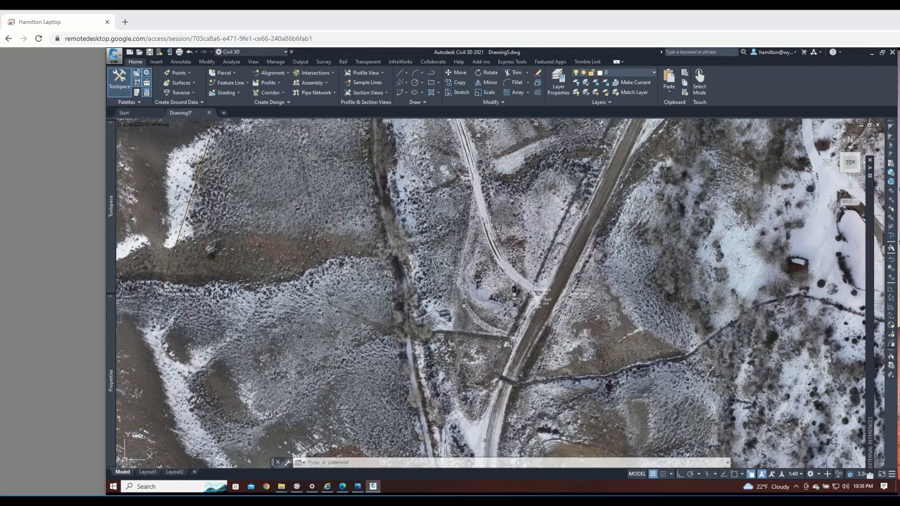
Step: Make the 230116_2ftXML layer current
left_click(631, 73)
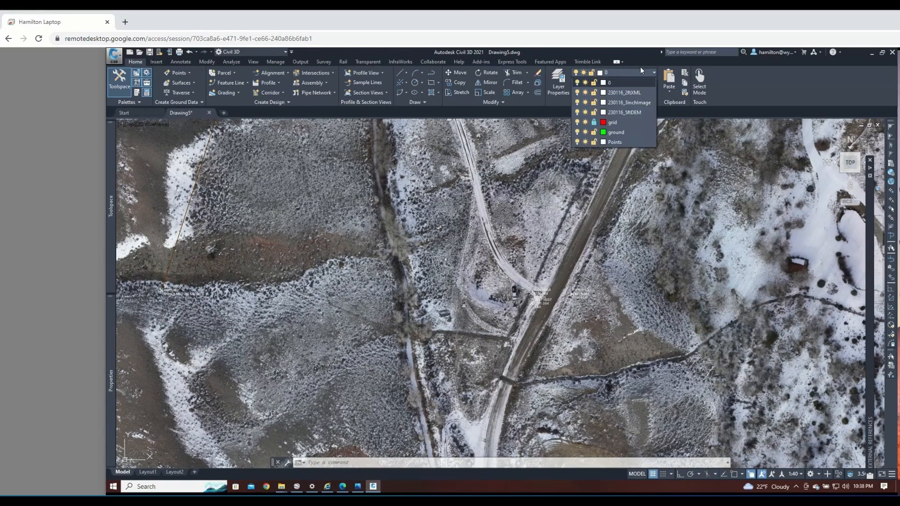
left_click(637, 93)
middle_click_drag(634, 241, 628, 244)
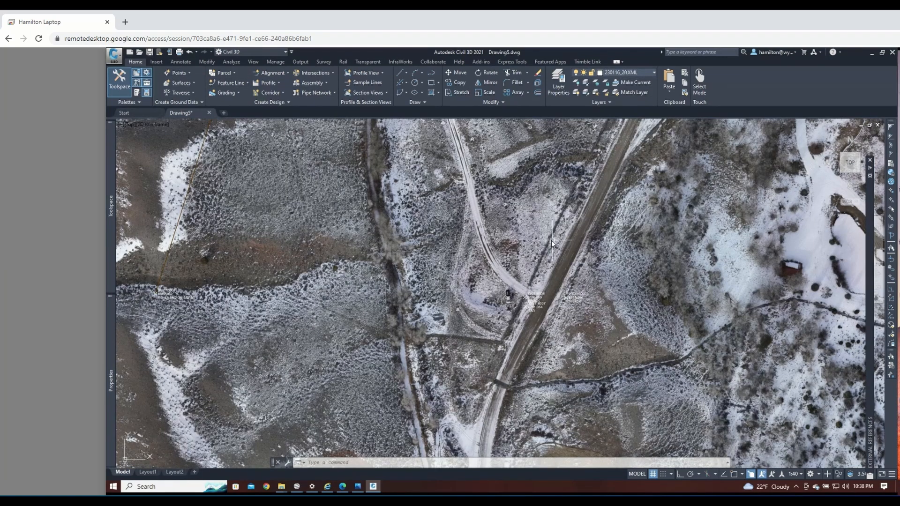
Step: Check the drawing units and the Civil 3D drawing settings before importing the surface
type("uni")
key("Return")
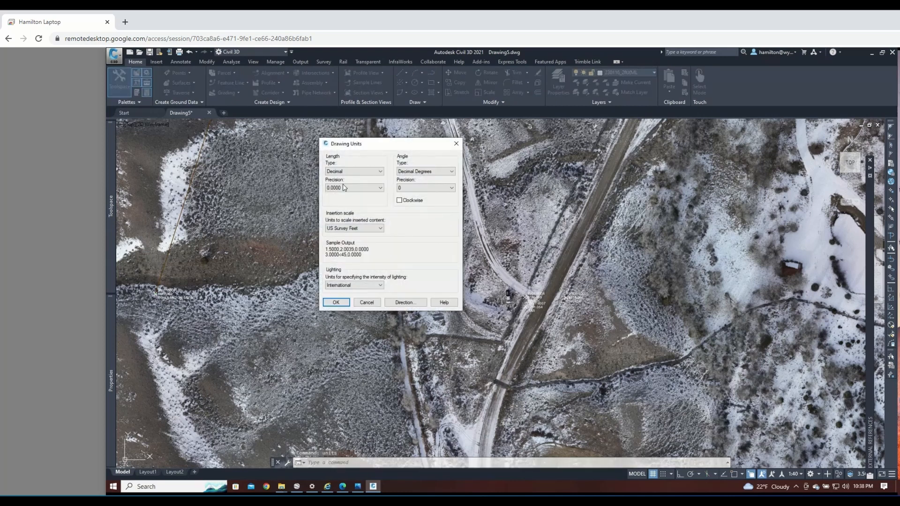
left_click(336, 303)
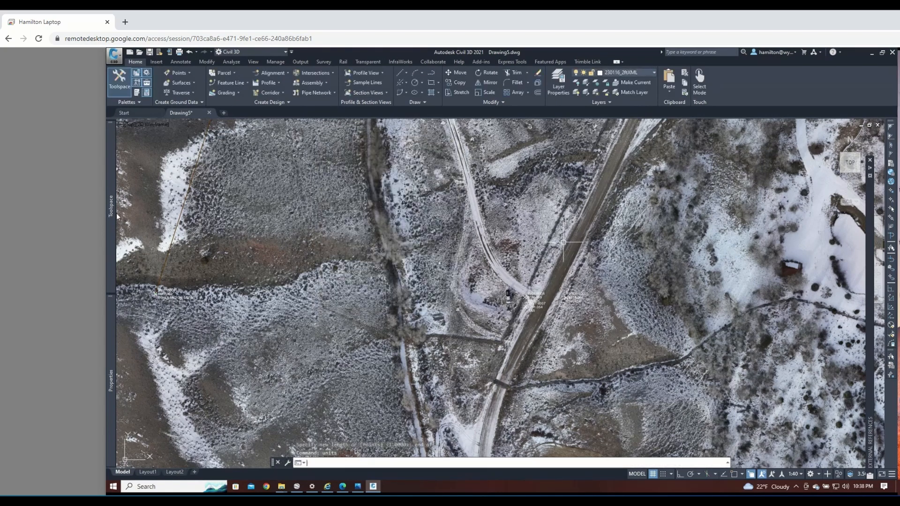
mouse_move(114, 210)
right_click(180, 146)
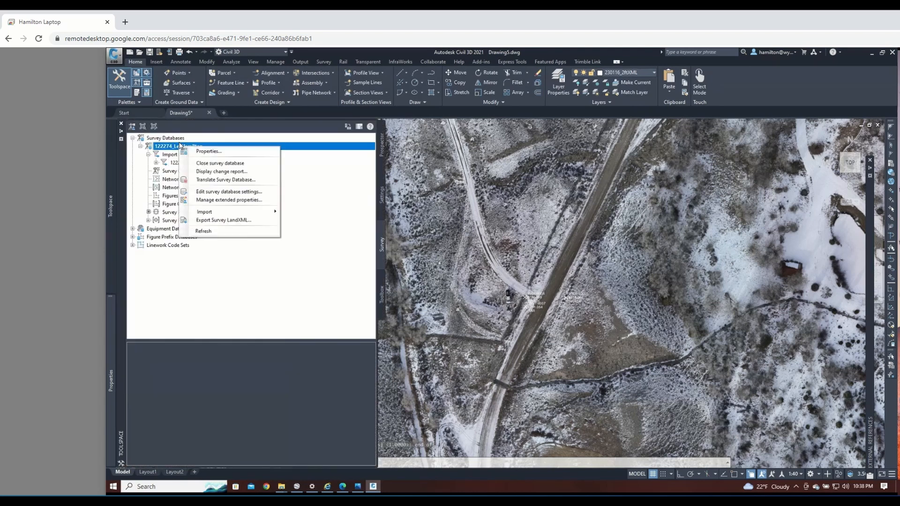
left_click(380, 198)
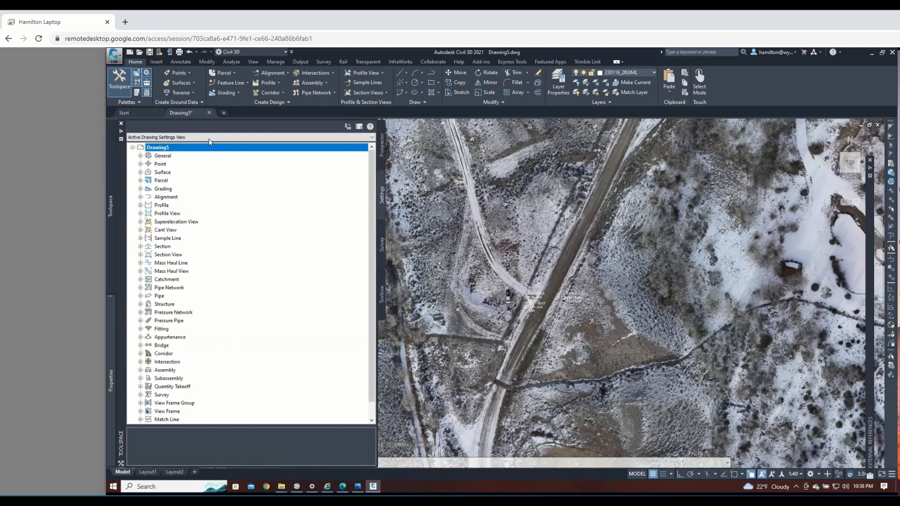
right_click(178, 149)
left_click(194, 155)
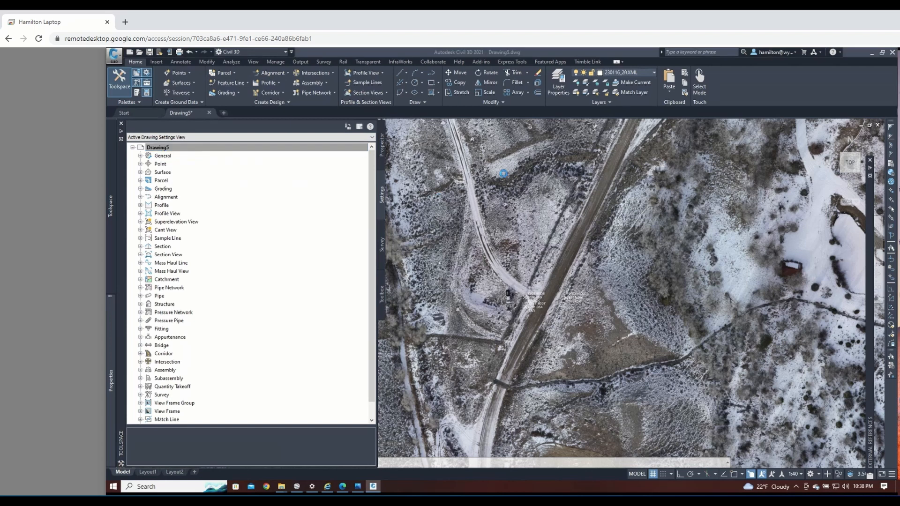
left_click(517, 355)
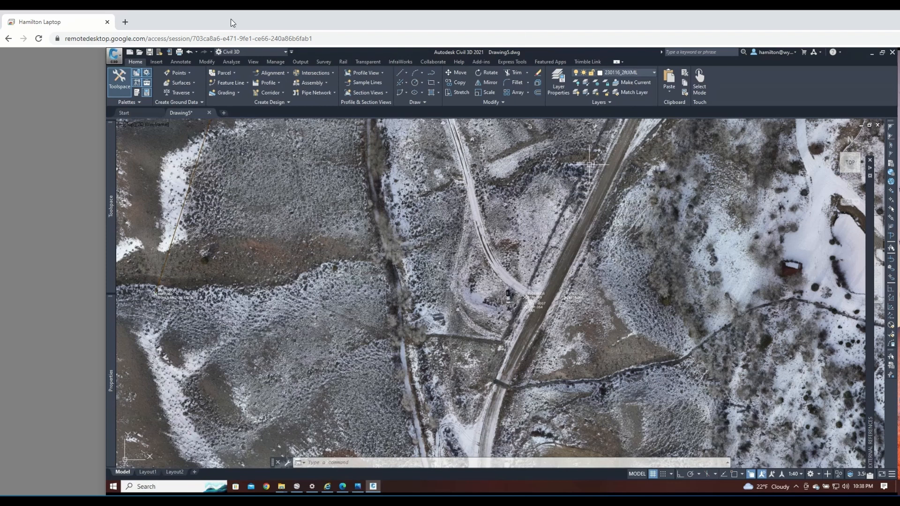
Step: Start a LandXML import with the file 122274_230116BG2ftGroundSampleGridScale.xml from the 002_To Cad folder
left_click(159, 60)
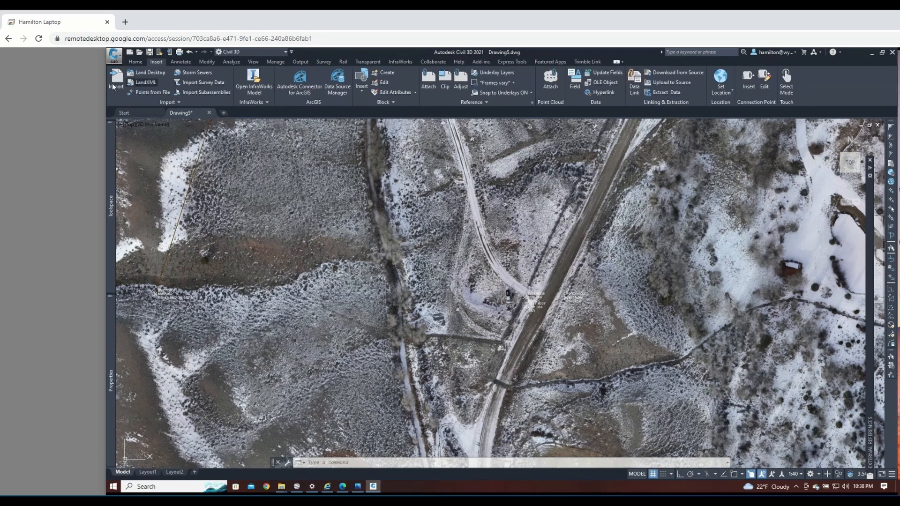
left_click(146, 82)
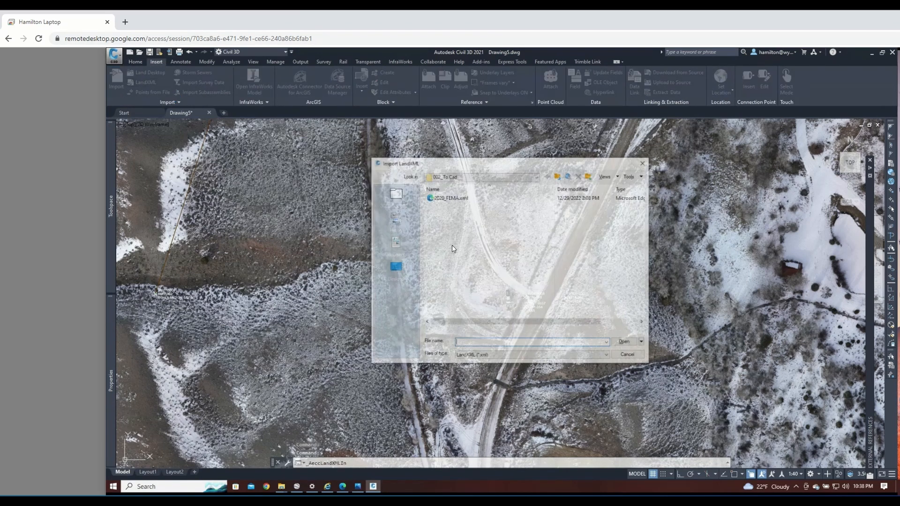
left_click(472, 176)
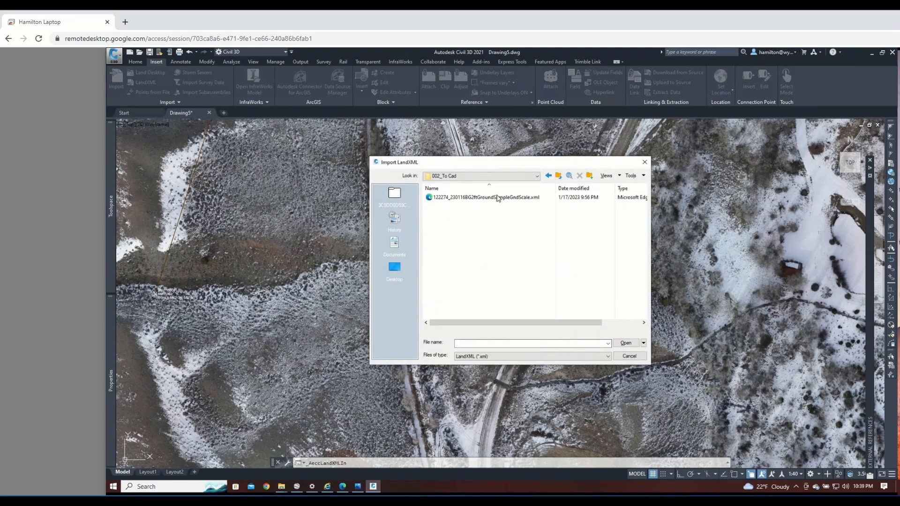
left_click(497, 196)
left_click(625, 343)
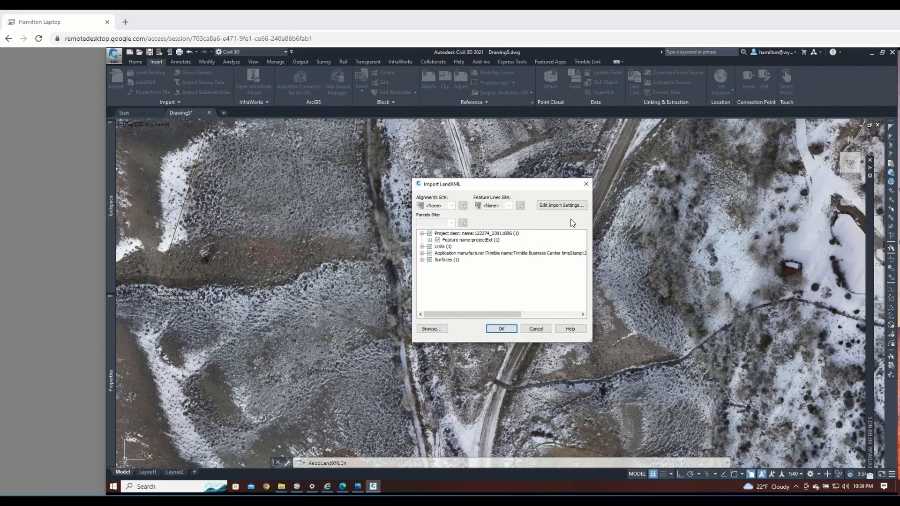
Step: Check the LandXML units, import the surface while keeping the current display mode, and dismiss the event log
left_click(422, 247)
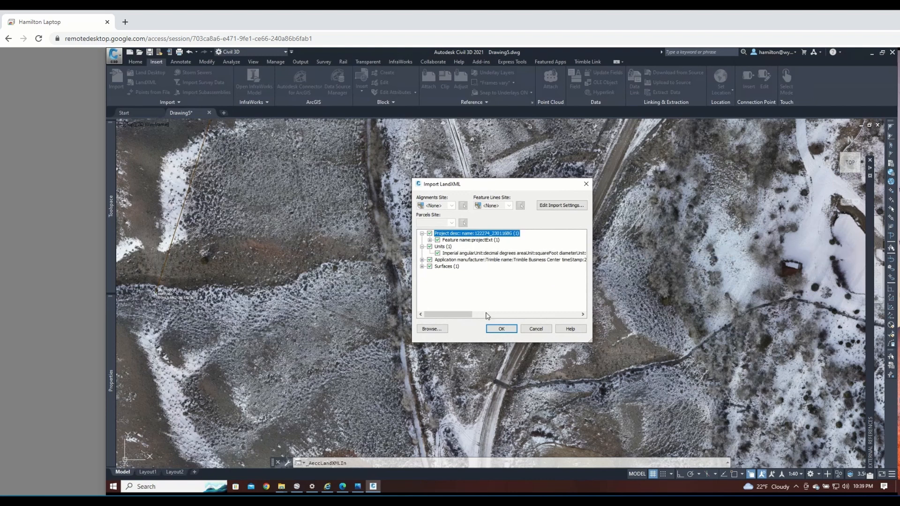
left_click(501, 329)
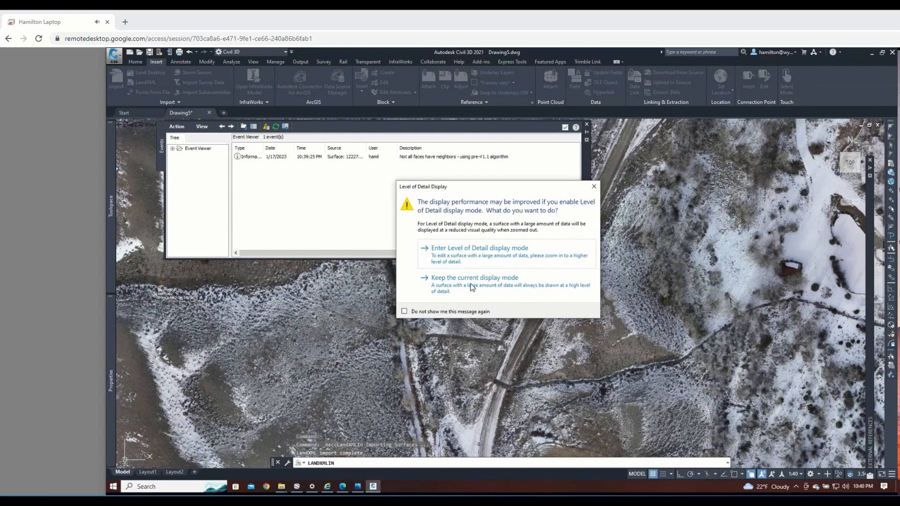
left_click(471, 283)
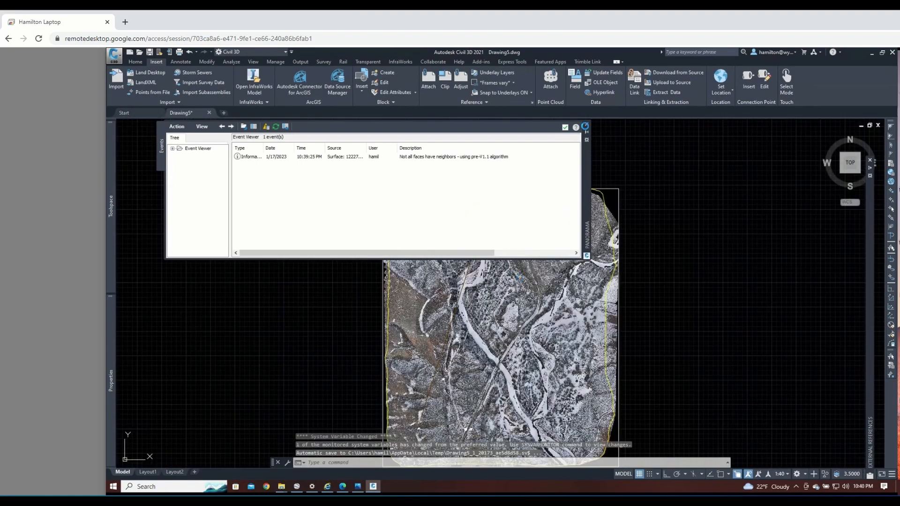
left_click(586, 128)
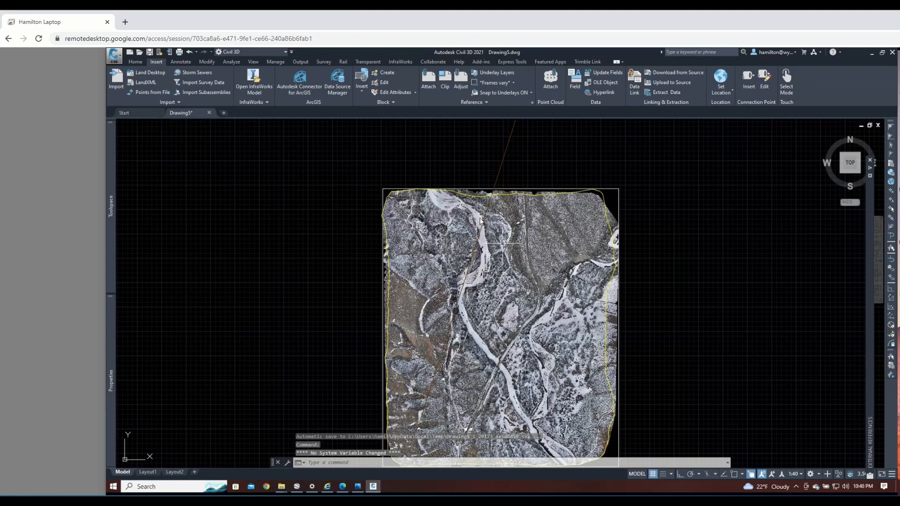
Step: Edit the Standard surface style to show major and minor contours in plan view
mouse_move(111, 370)
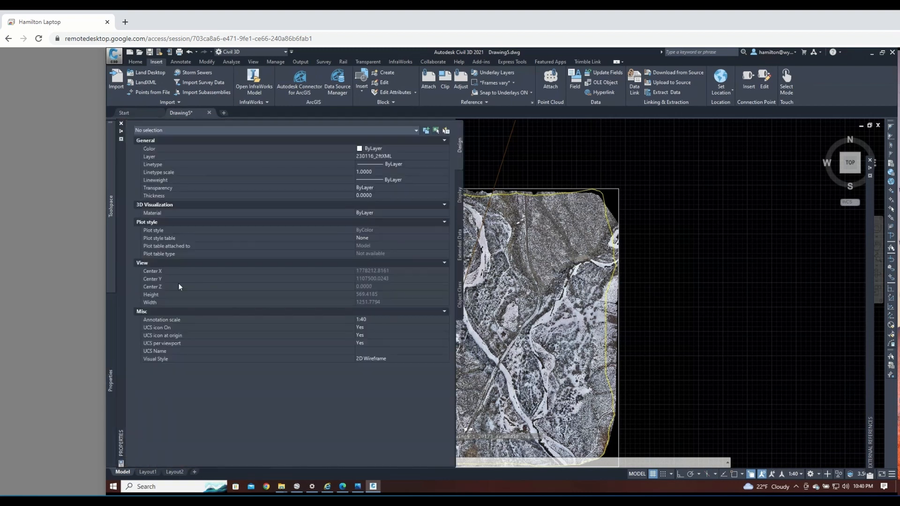
mouse_move(114, 255)
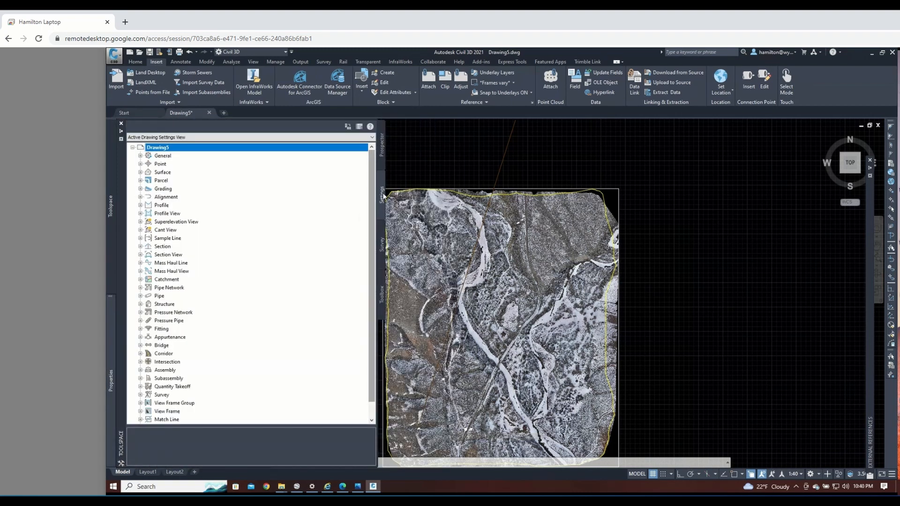
left_click(141, 173)
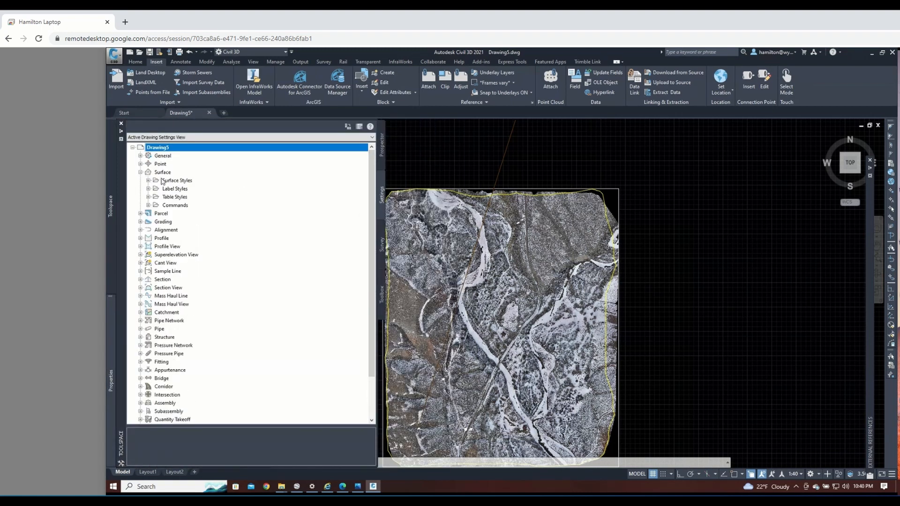
left_click(149, 180)
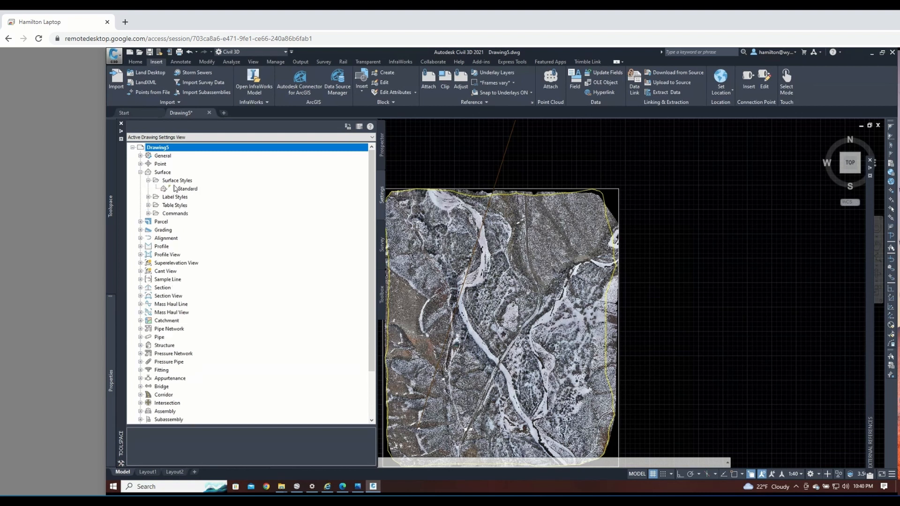
right_click(184, 190)
left_click(203, 195)
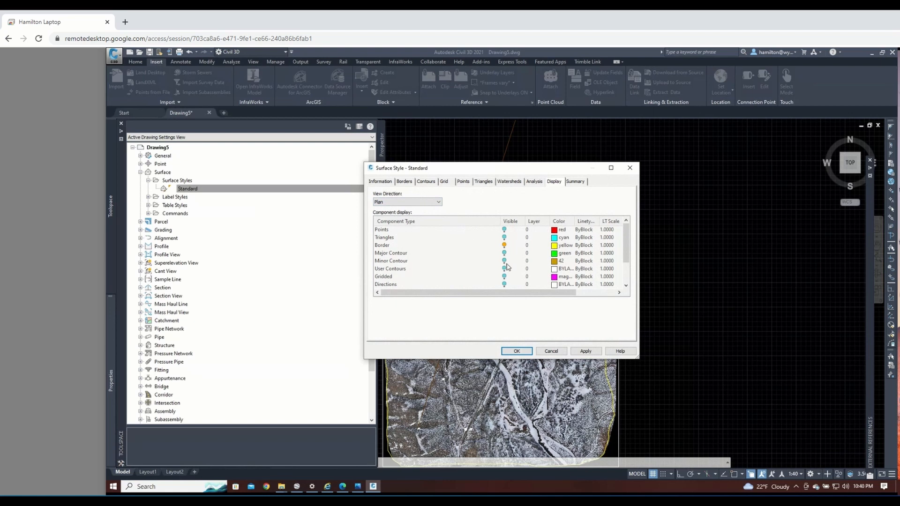
left_click(504, 254)
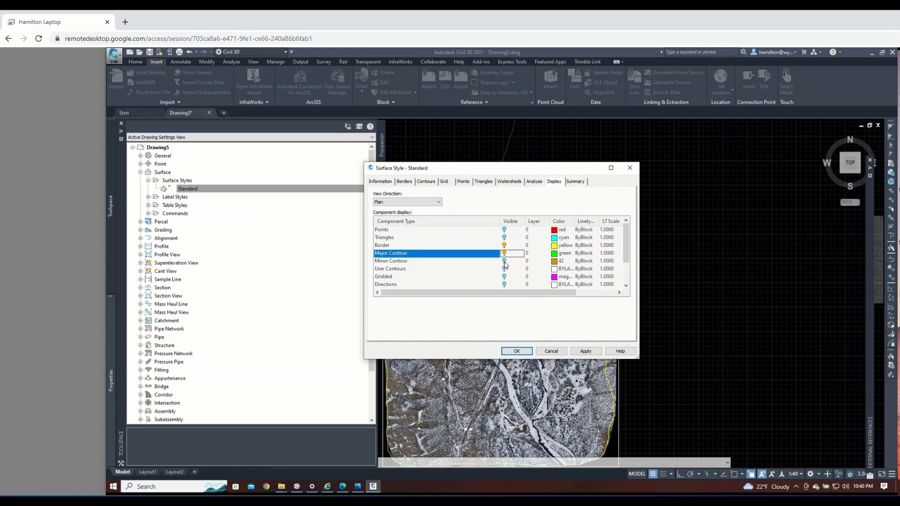
left_click(510, 262)
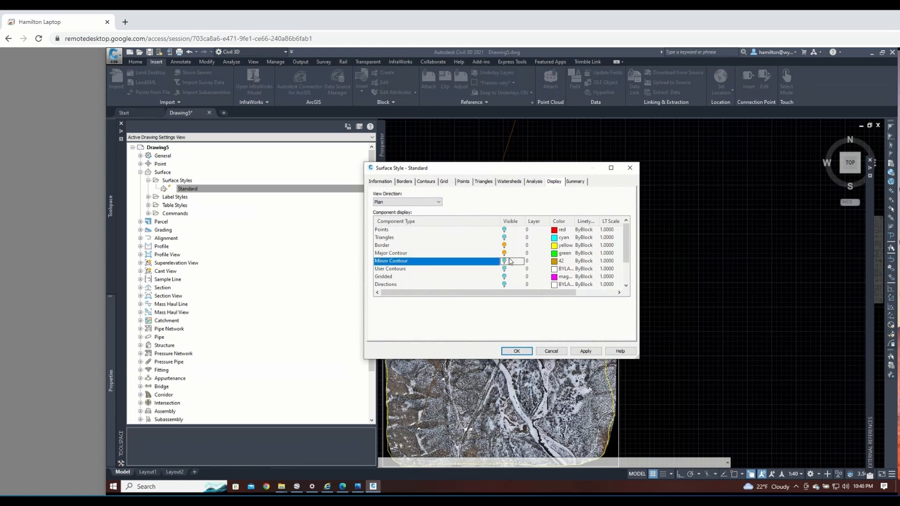
Step: Set the Standard surface style's minor contour interval to 1 foot and apply the style
left_click(427, 182)
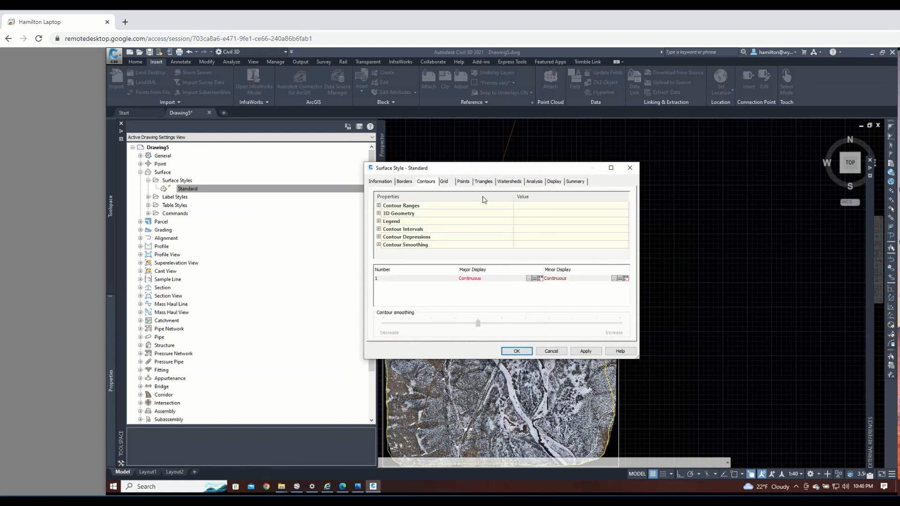
left_click(379, 229)
left_click(524, 246)
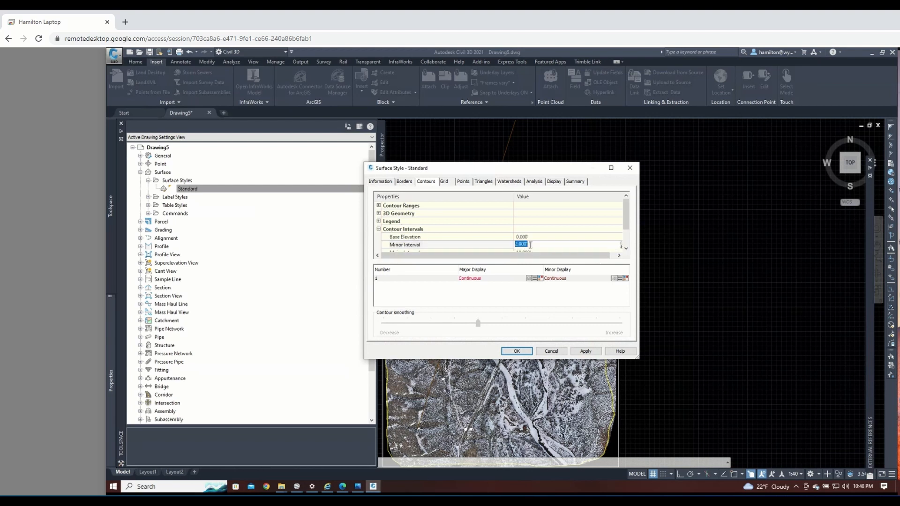
type("1")
left_click(585, 351)
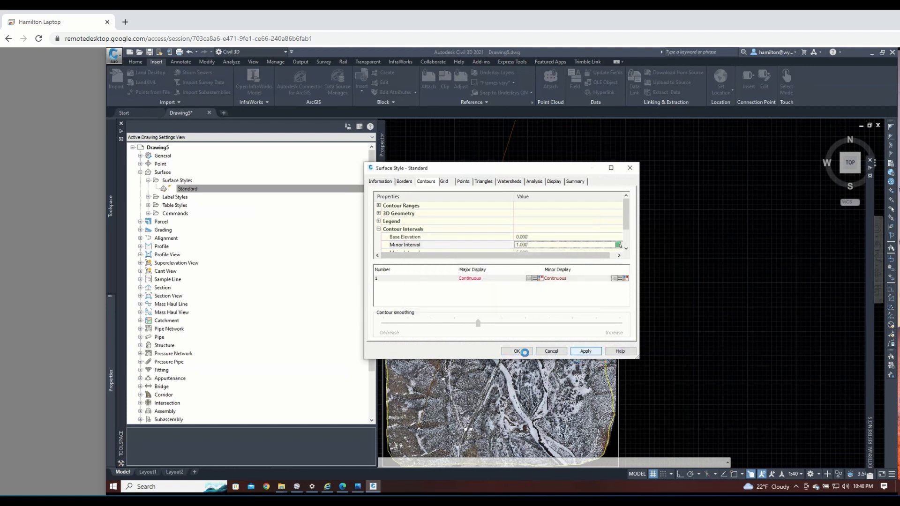
left_click(517, 351)
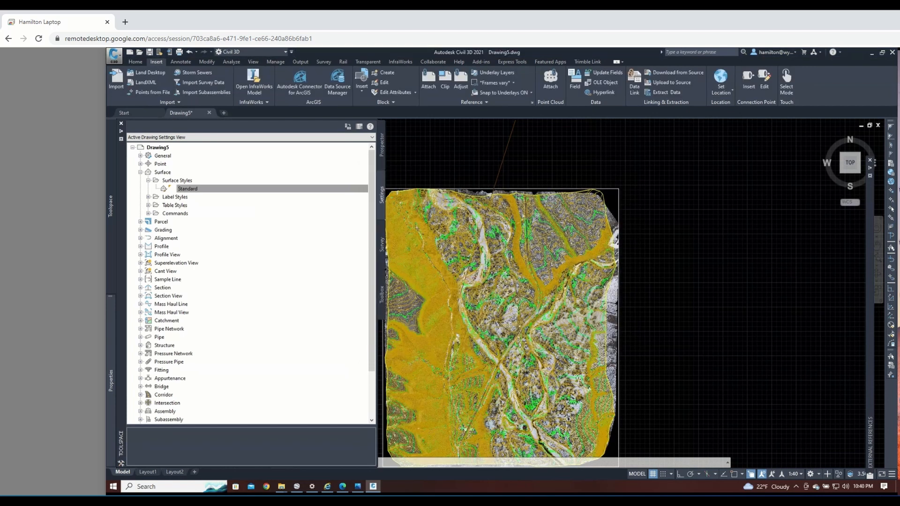
Step: Examine the surface contours over the orthomosaic along the river, roads and hillsides, from the northern to the southern edge
scroll(444, 249, "up", 2)
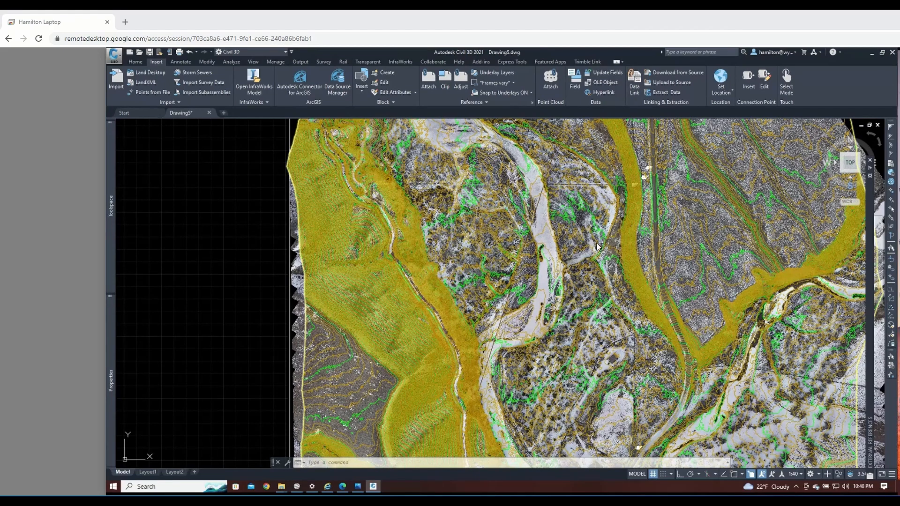
middle_click_drag(597, 245, 611, 293)
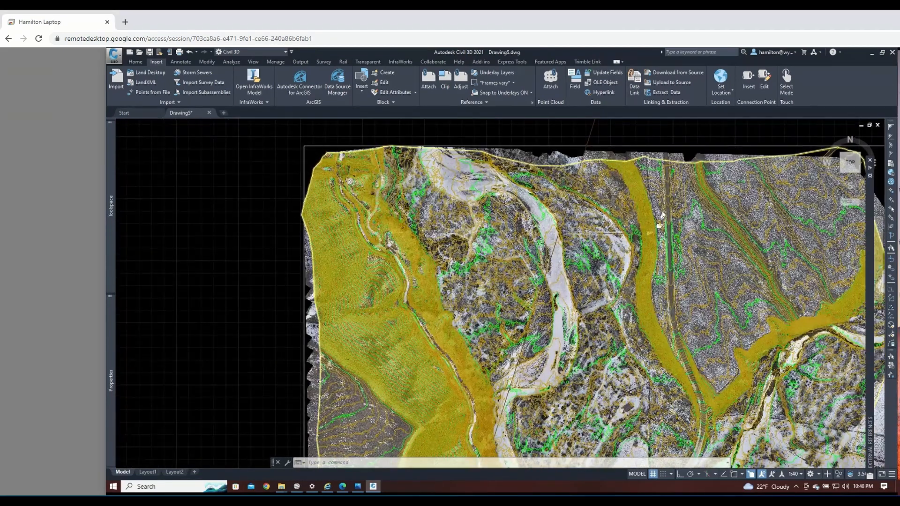
scroll(662, 215, "up", 2)
middle_click_drag(635, 297, 639, 191)
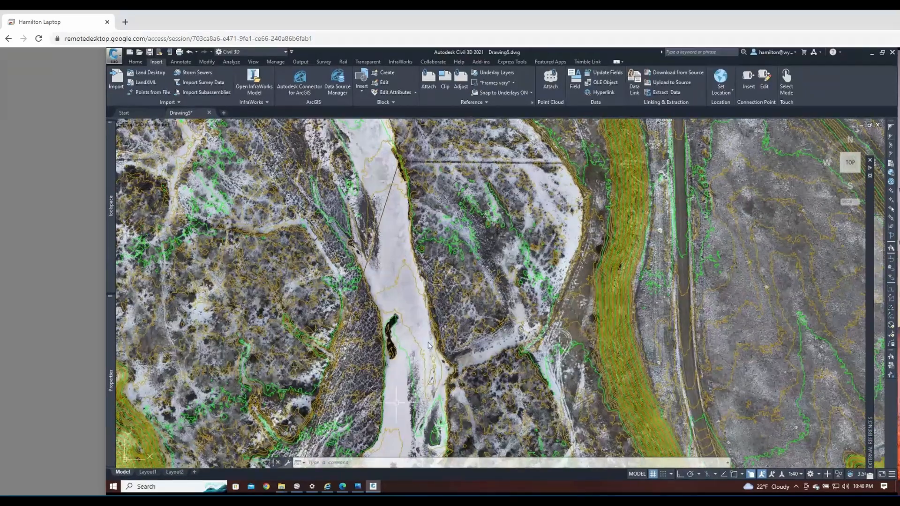
middle_click_drag(429, 345, 540, 207)
scroll(541, 207, "down", 4)
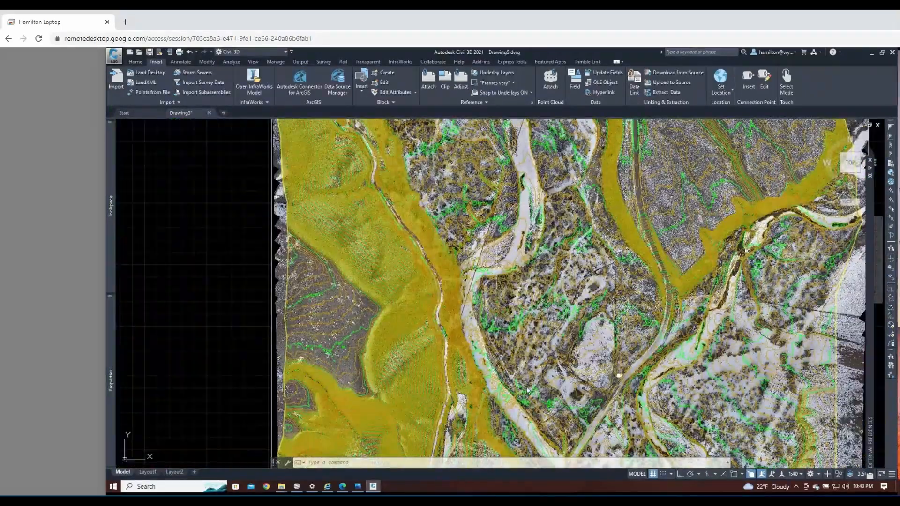
middle_click_drag(527, 390, 481, 208)
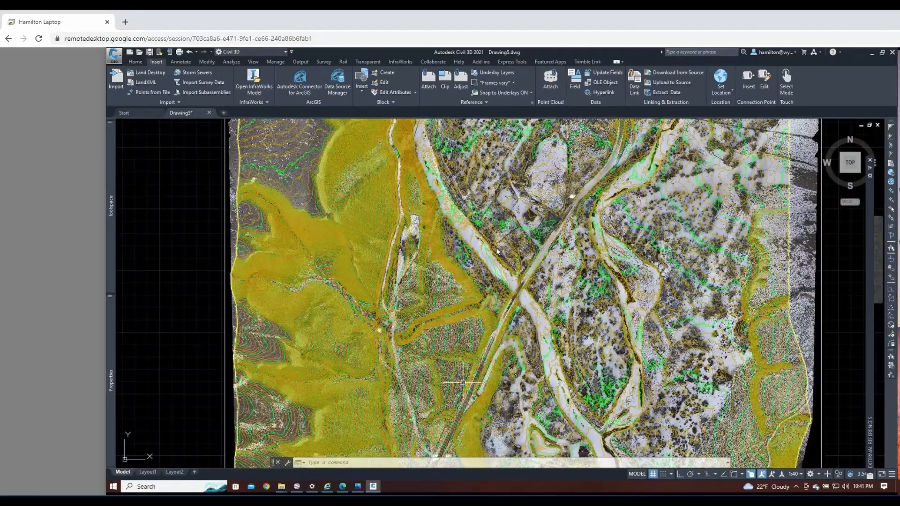
middle_click_drag(463, 383, 500, 239)
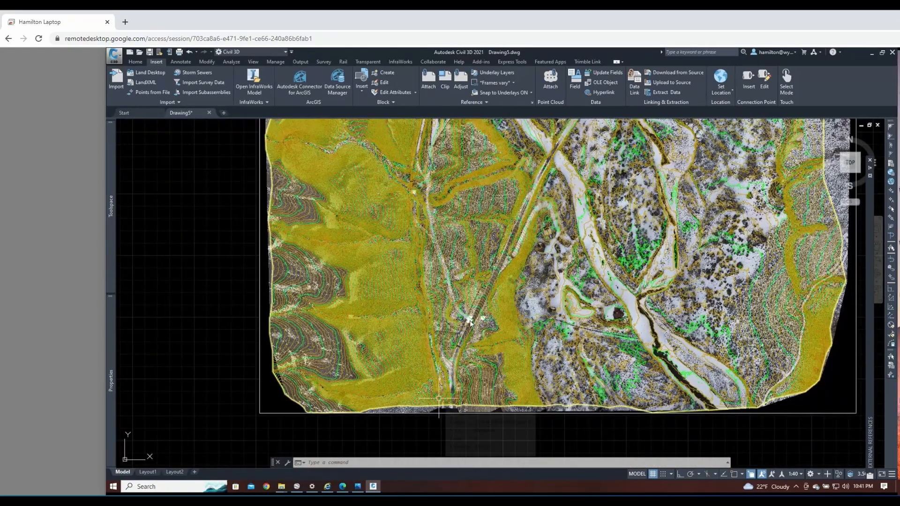
Step: Compare the contours with the ground survey points 1012CK and TAR beside the road near the parked truck
scroll(470, 323, "up", 2)
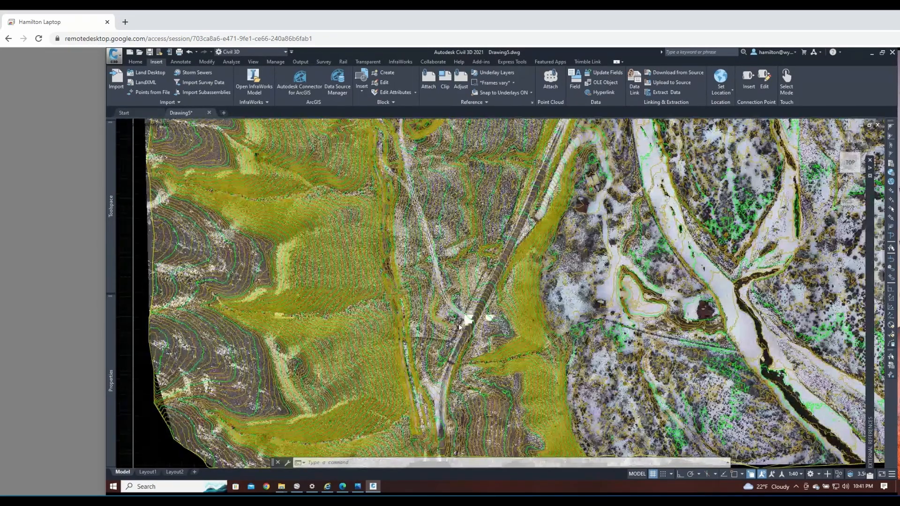
scroll(469, 321, "up", 2)
scroll(460, 327, "up", 2)
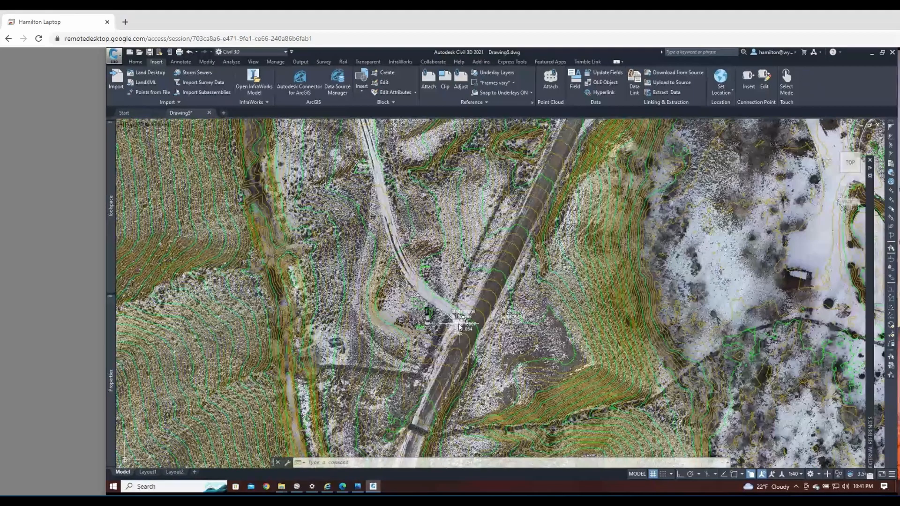
scroll(458, 323, "up", 3)
scroll(511, 269, "up", 3)
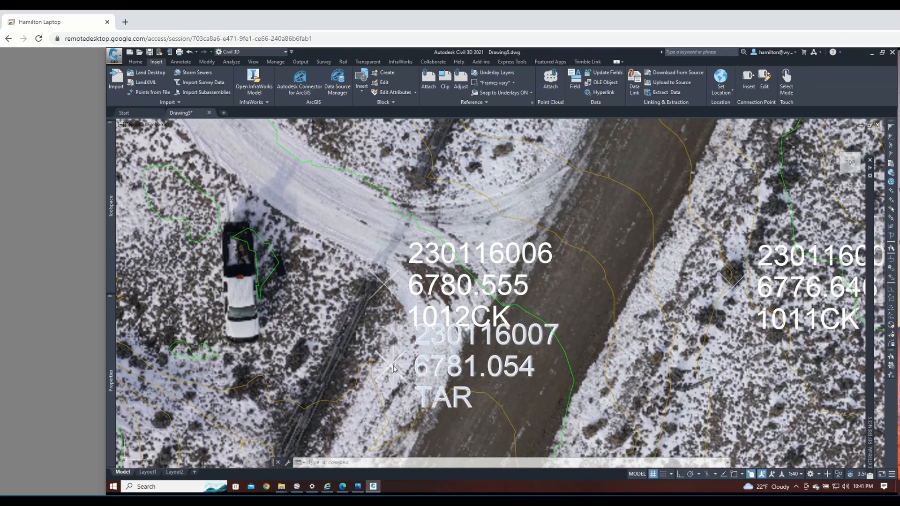
mouse_move(397, 369)
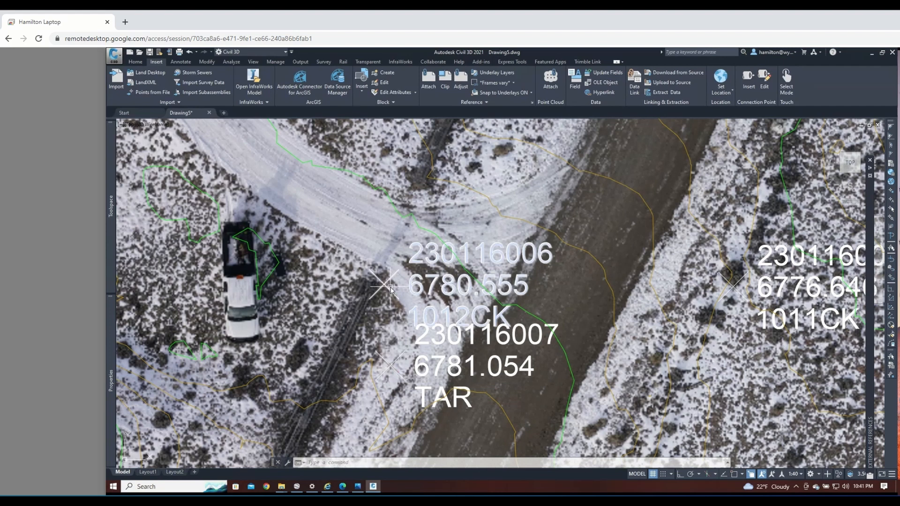
mouse_move(390, 287)
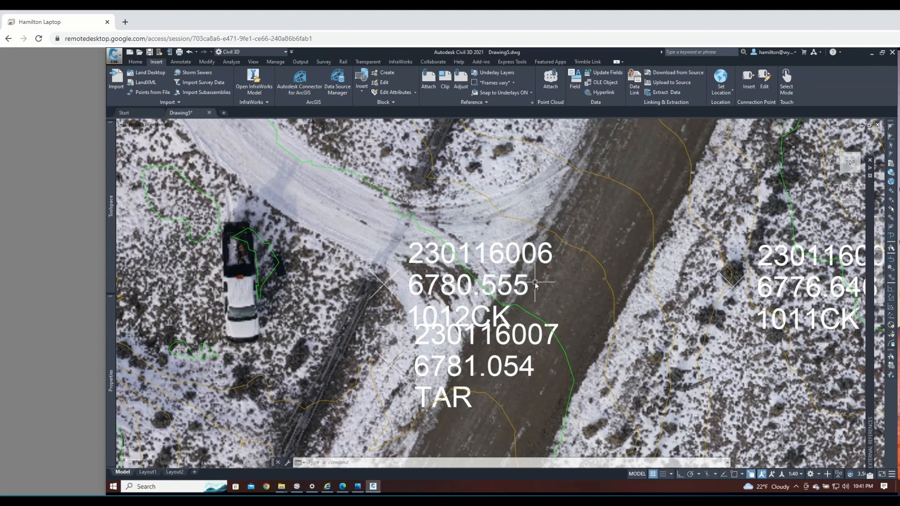
scroll(536, 285, "down", 6)
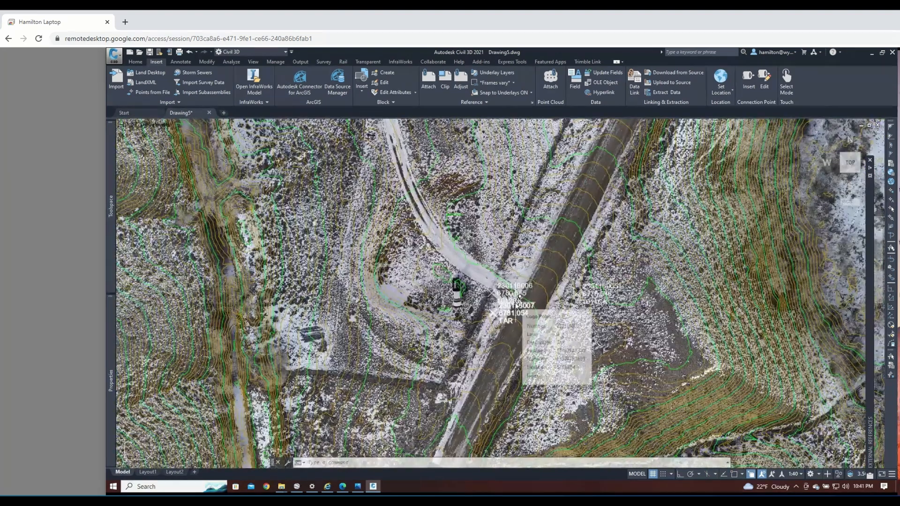
scroll(520, 296, "down", 4)
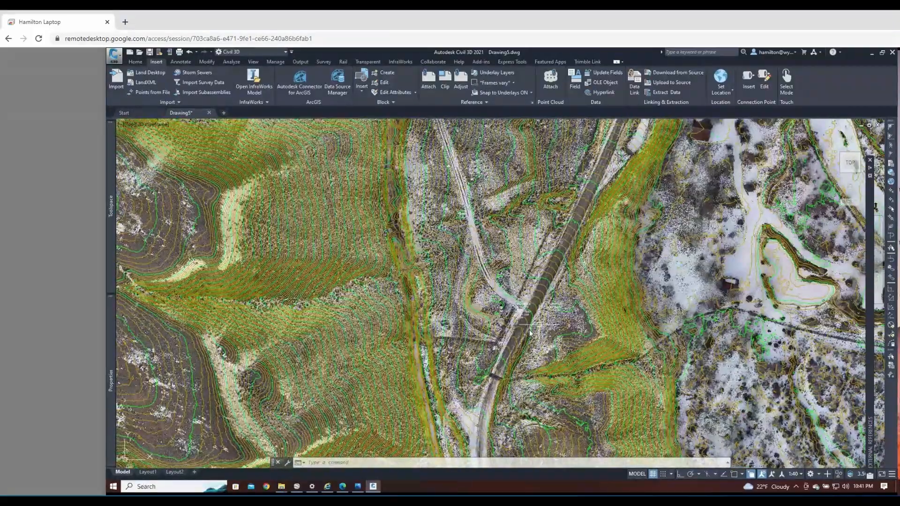